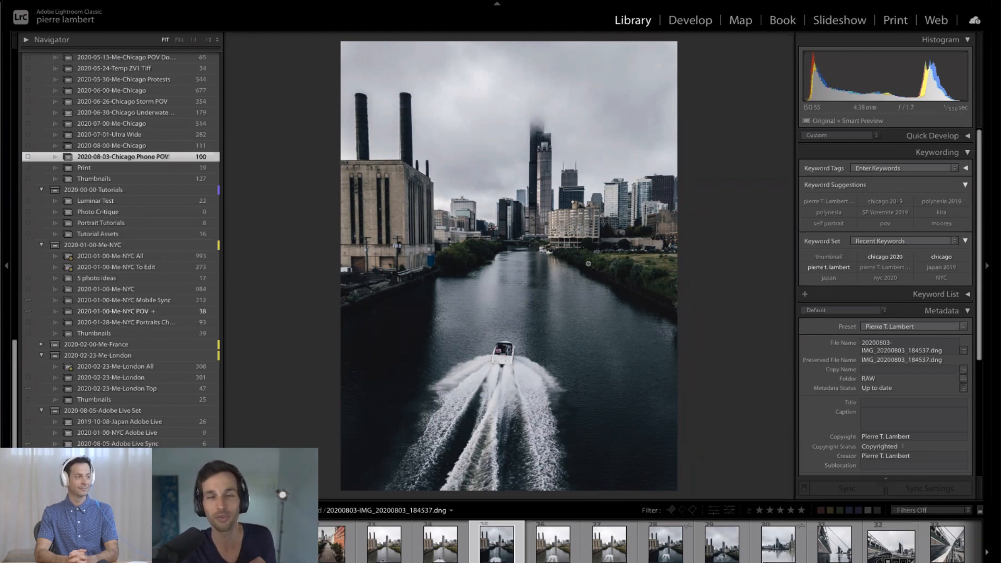
pyautogui.click(518, 330)
pyautogui.click(608, 218)
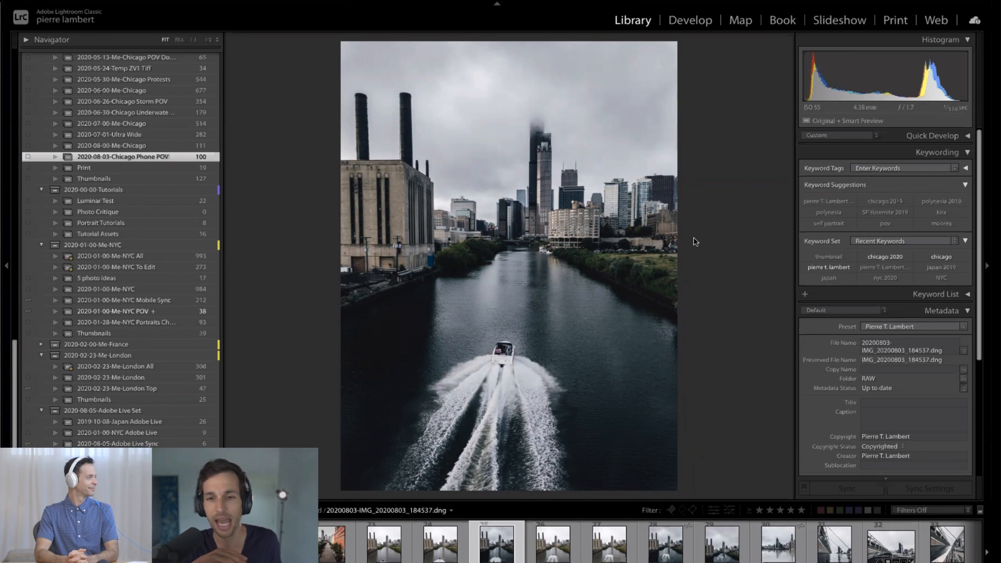
pyautogui.press('Left')
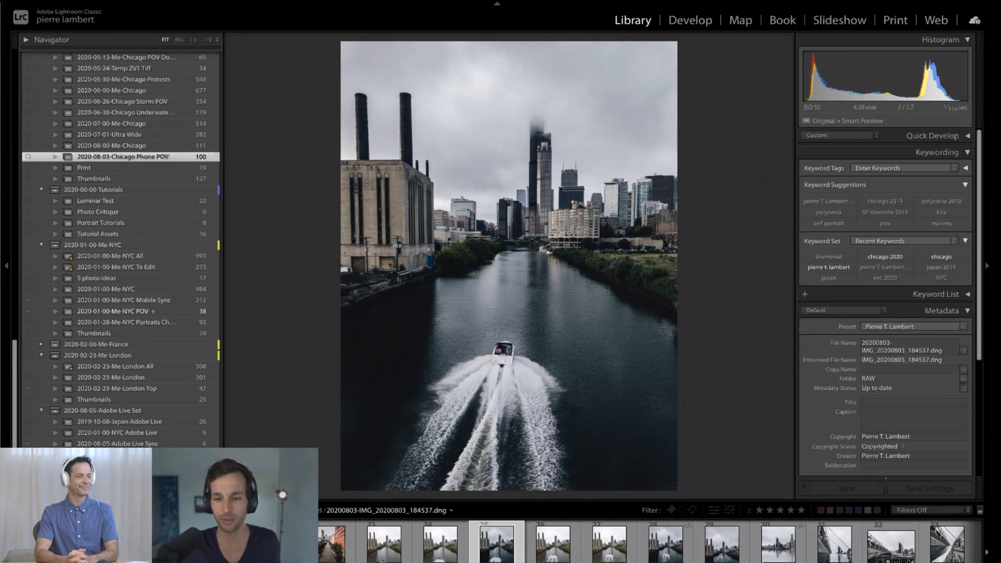
pyautogui.press('Right')
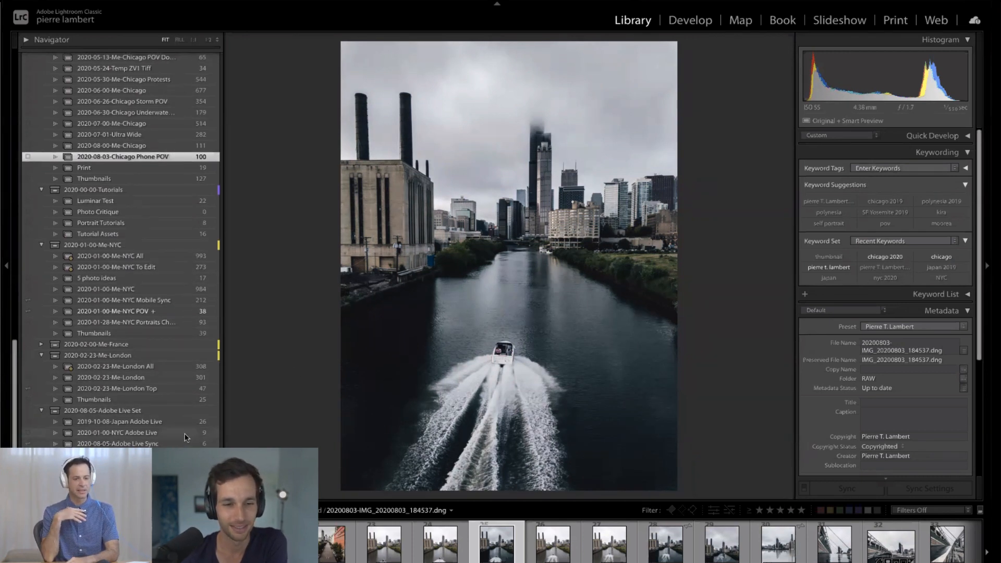
# - Open the 2020-01-00-NYC Adobe Live collection and show its photos as a thumbnail grid
pyautogui.click(185, 435)
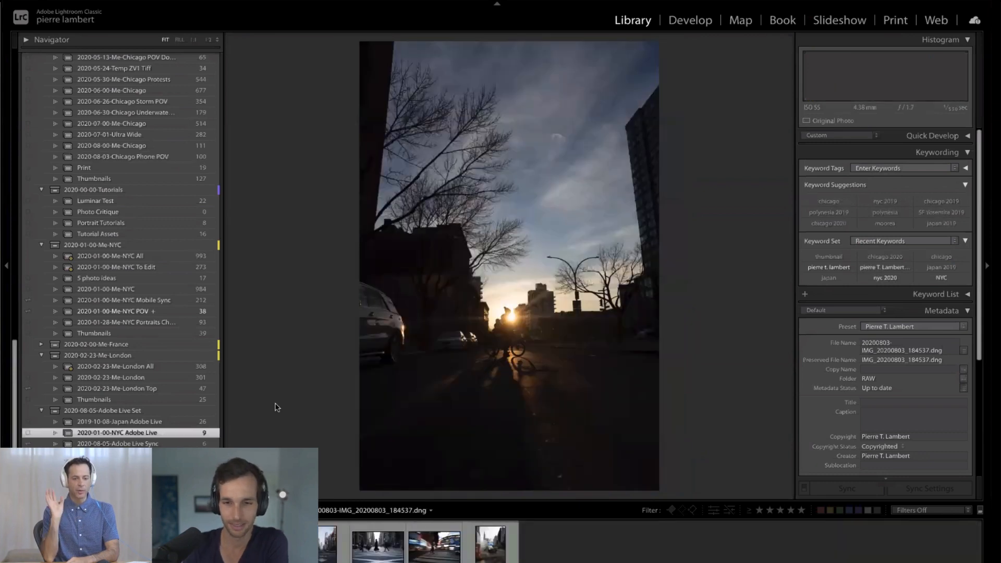
pyautogui.press('g')
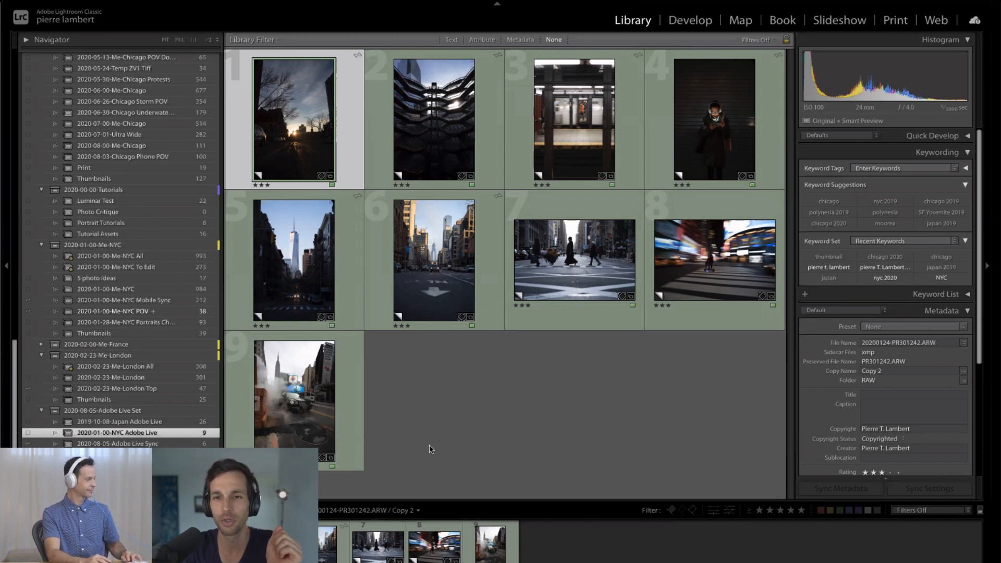
pyautogui.press('d')
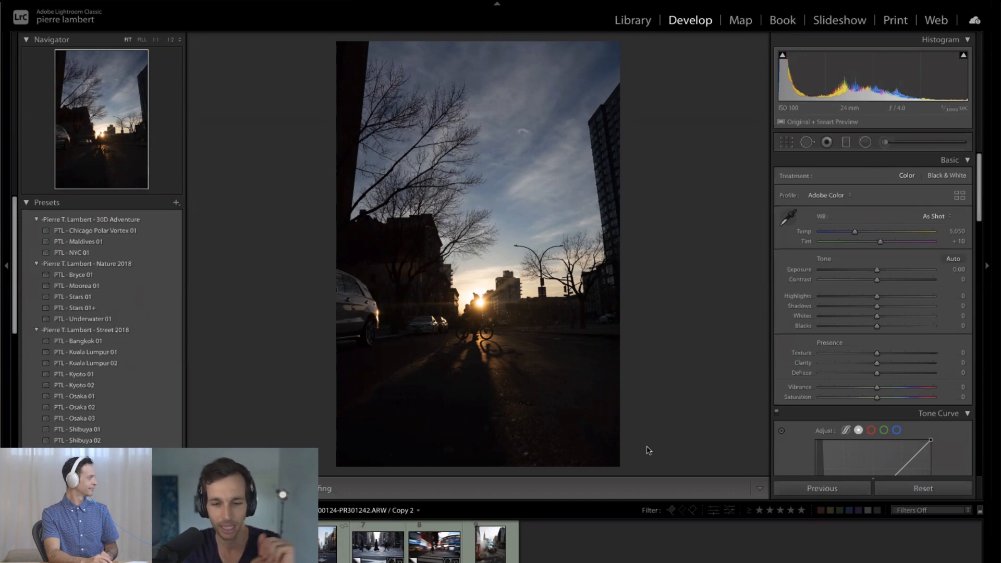
pyautogui.press('g')
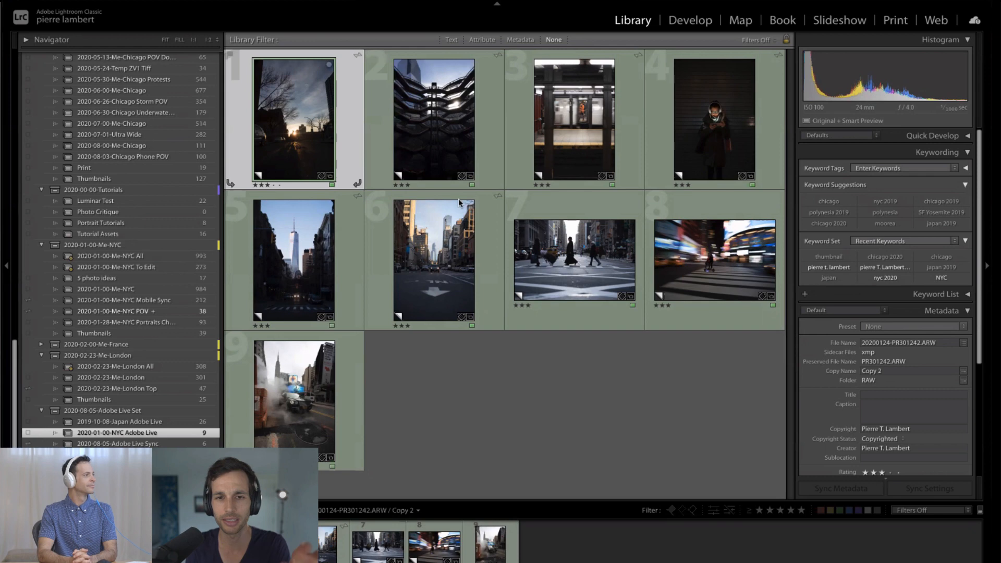
# - View the first two photos of the collection side by side on a secondary display, and close that display
pyautogui.press('e')
pyautogui.hotkey('shift', 'Right')
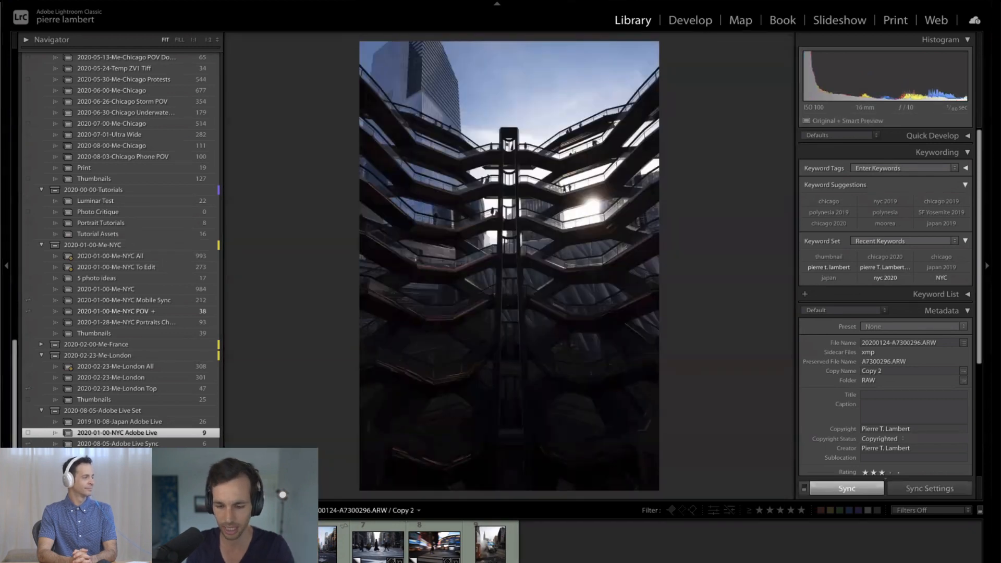
pyautogui.hotkey('shift', 'n')
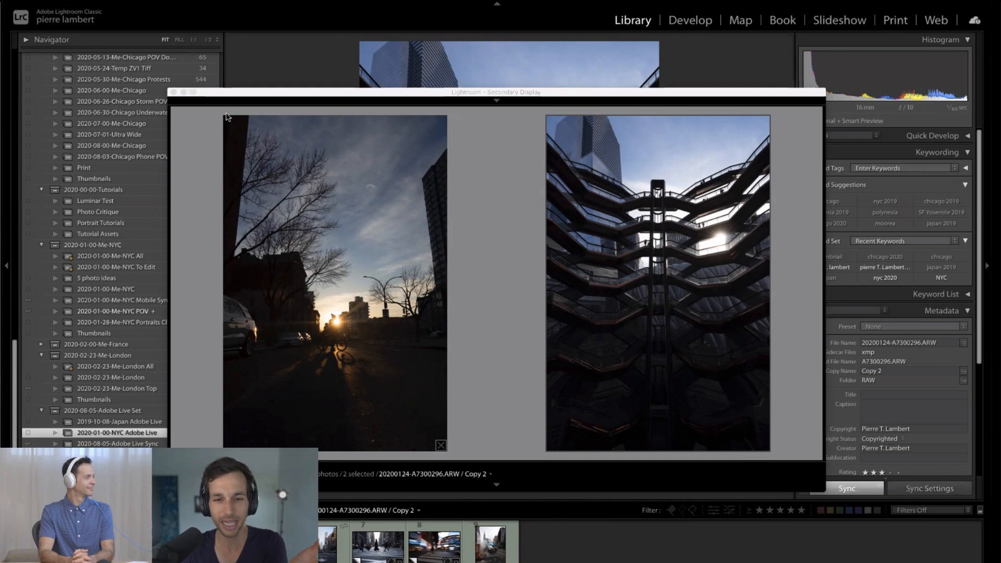
pyautogui.click(174, 93)
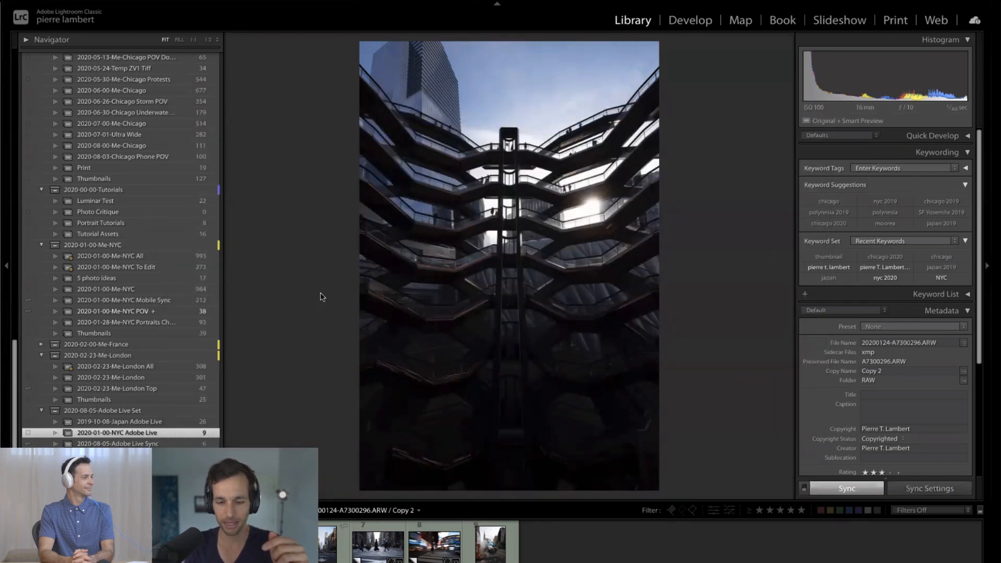
# - View the honeycomb staircase photo and the sunset street photo enlarged one after the other, and return to the grid
pyautogui.press('g')
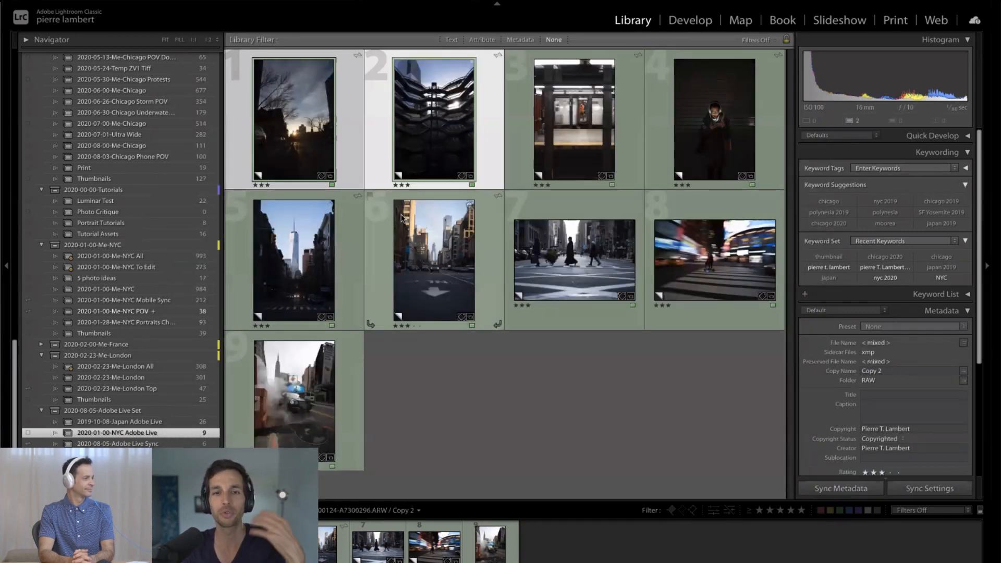
pyautogui.press('e')
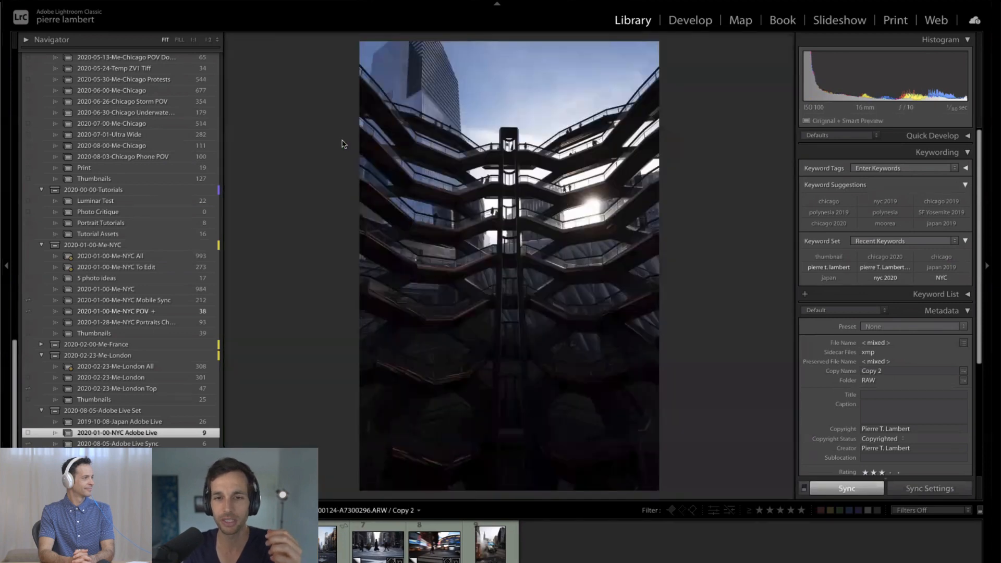
pyautogui.press('Left')
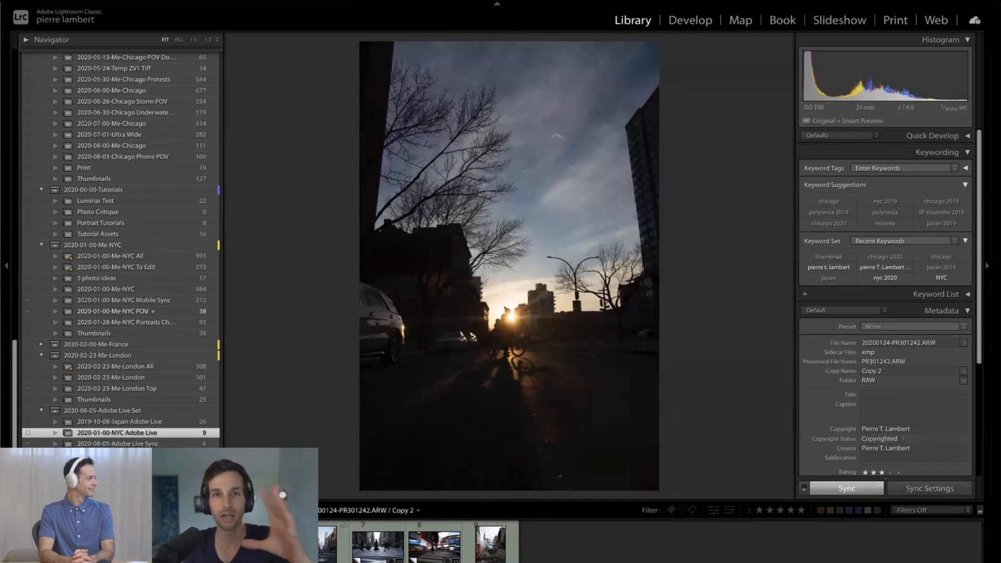
pyautogui.press('g')
# - Compare the subway platform photo and the dark phone portrait side by side in Survey view, then clear the selection in the grid
pyautogui.keyDown('shift'); pyautogui.click(579, 123); pyautogui.keyUp('shift')
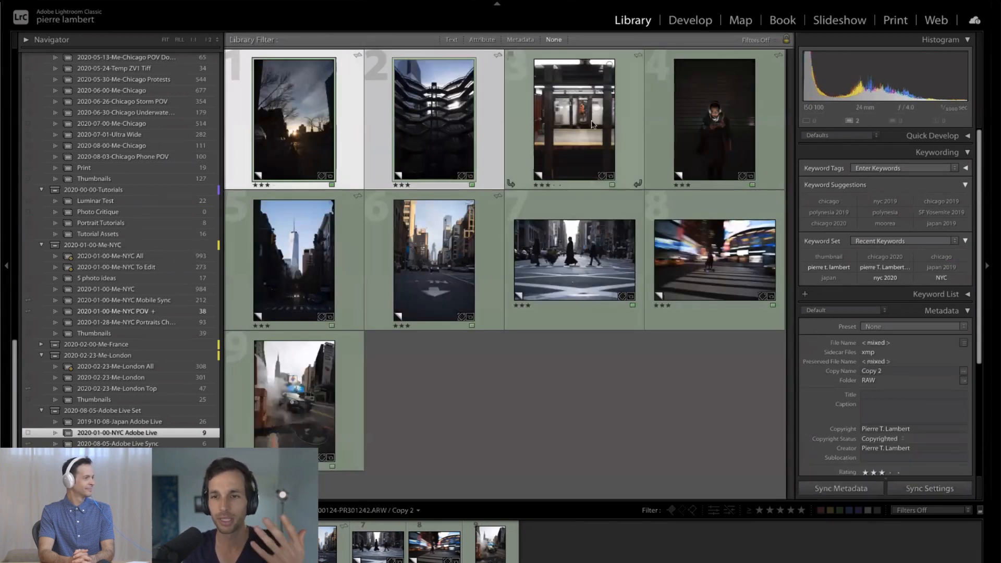
pyautogui.click(625, 123)
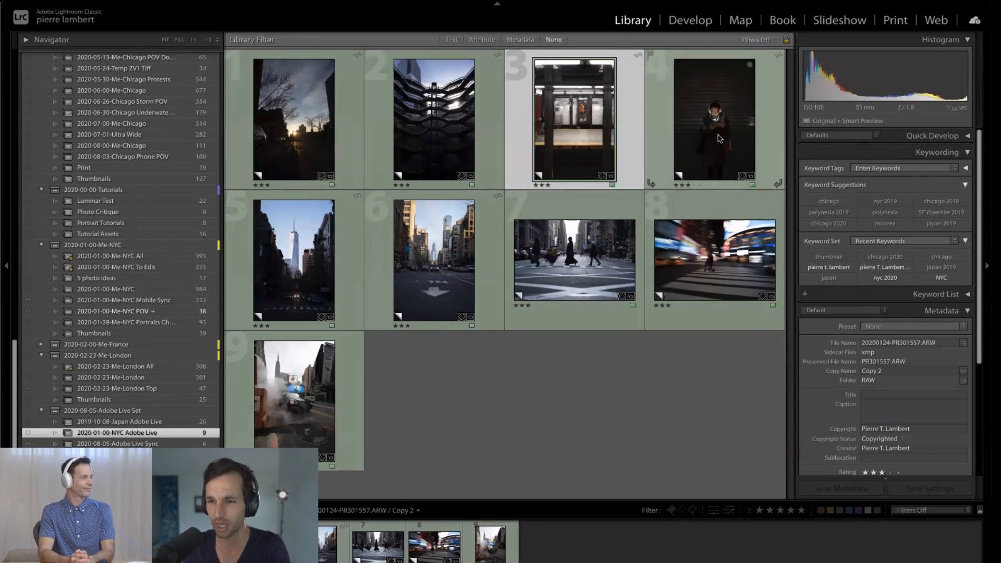
pyautogui.keyDown('shift'); pyautogui.click(699, 137); pyautogui.keyUp('shift')
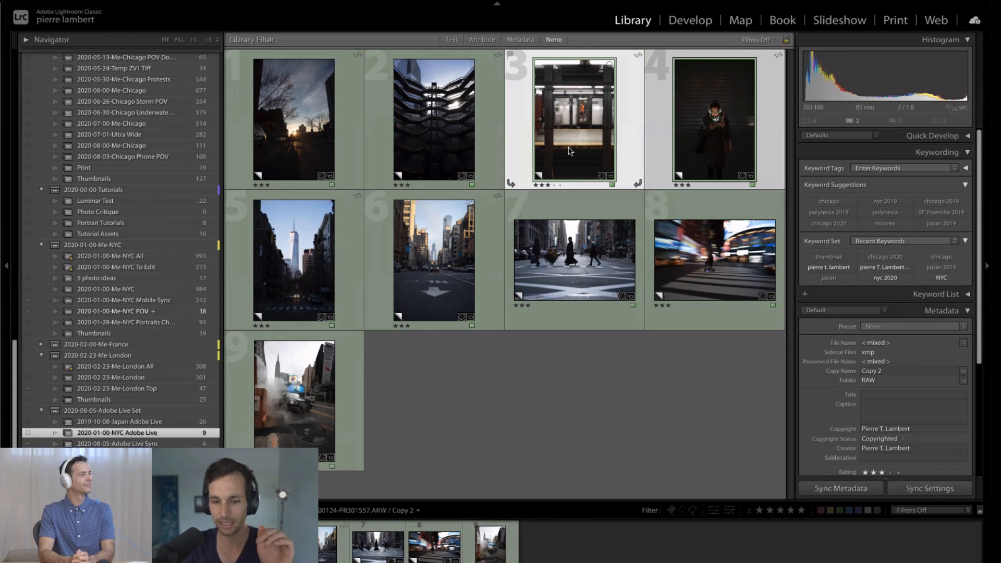
pyautogui.press('n')
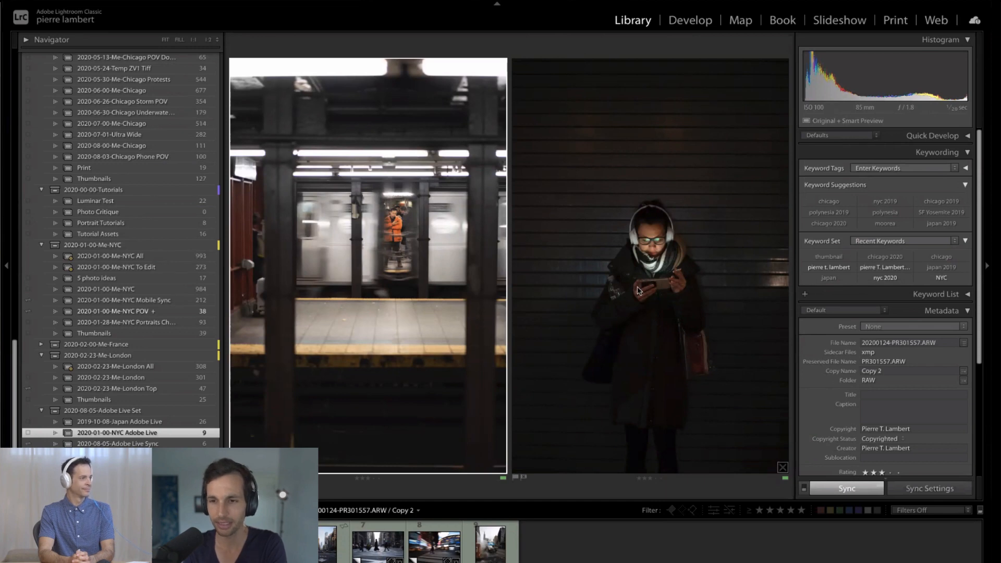
pyautogui.press('g')
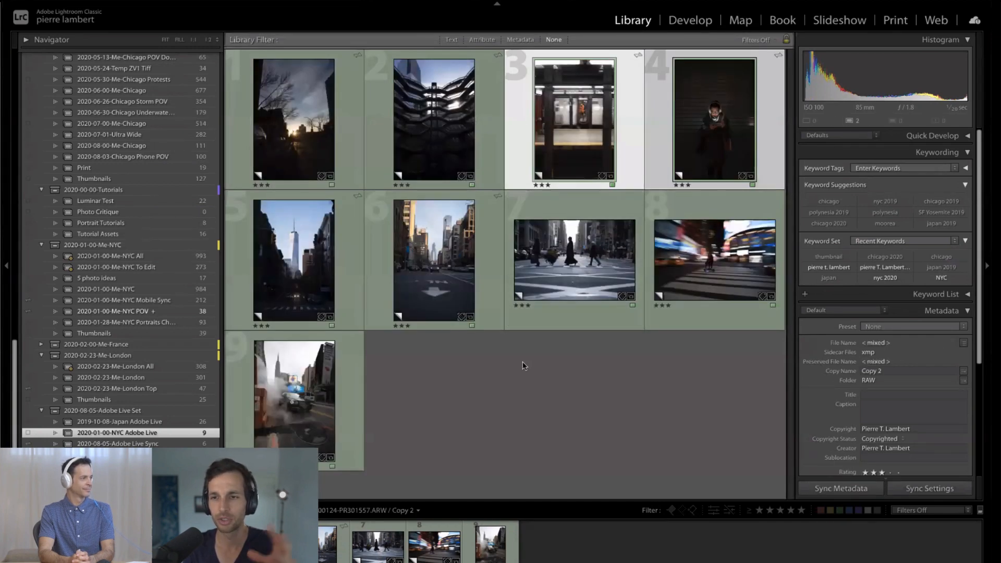
pyautogui.click(523, 361)
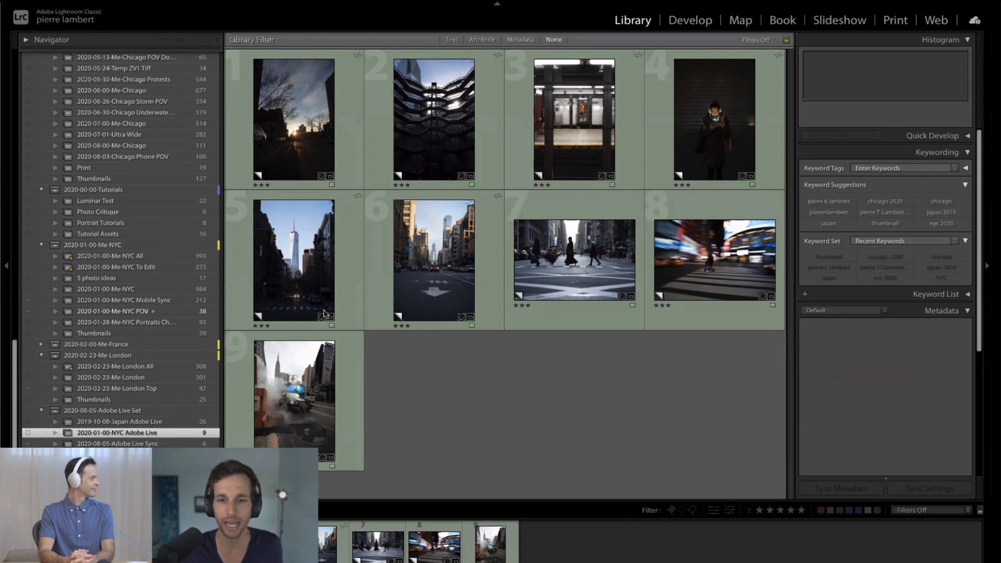
# - Open the crosswalk photo with the man in the hat in Loupe view and check the foreground road markings up close
pyautogui.click(452, 267)
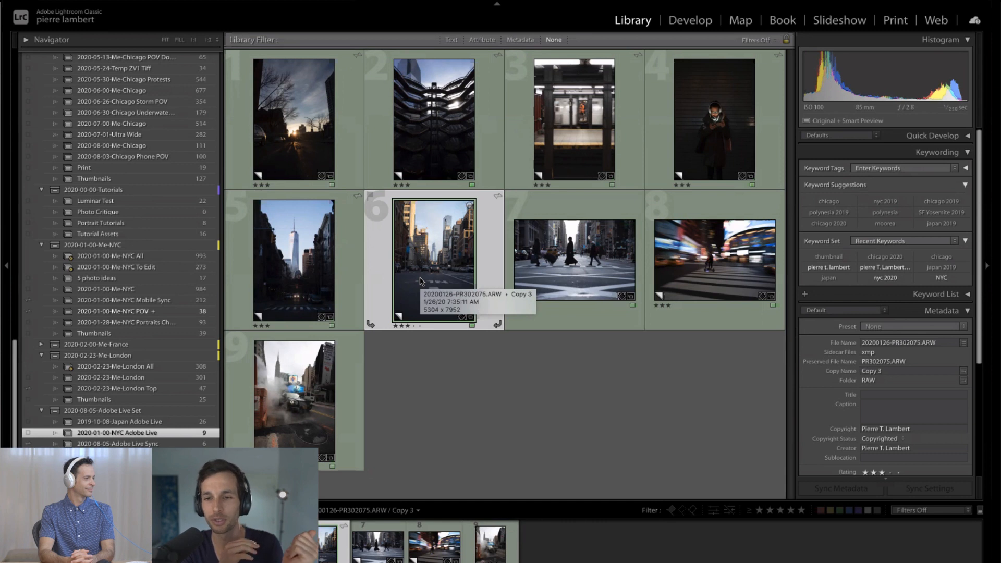
pyautogui.click(572, 262)
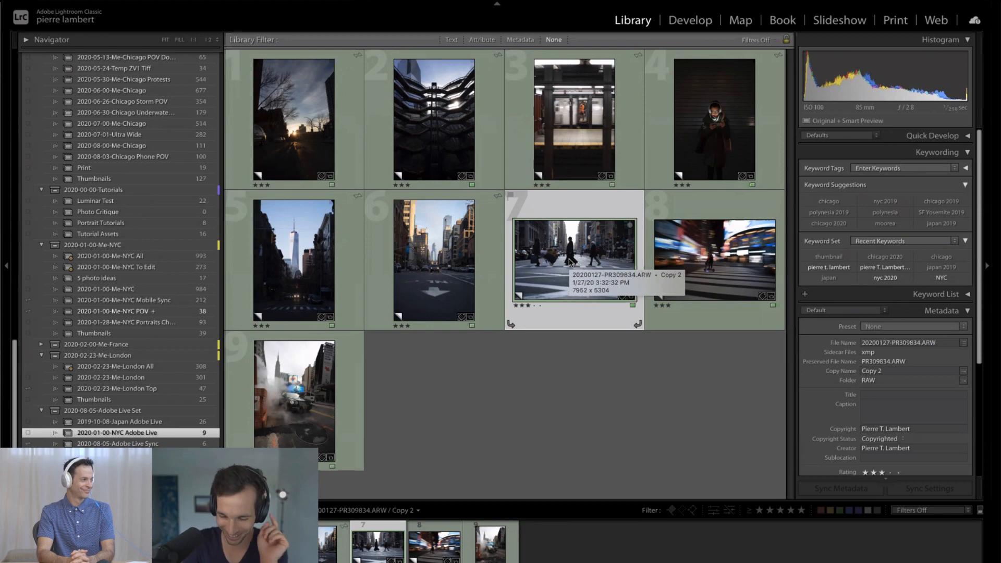
pyautogui.doubleClick(569, 261)
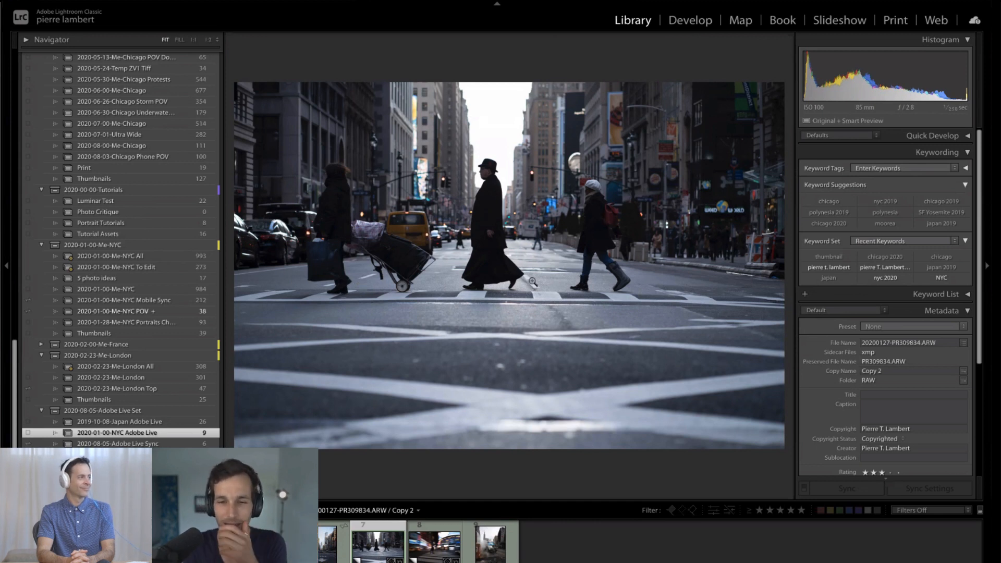
pyautogui.click(550, 409)
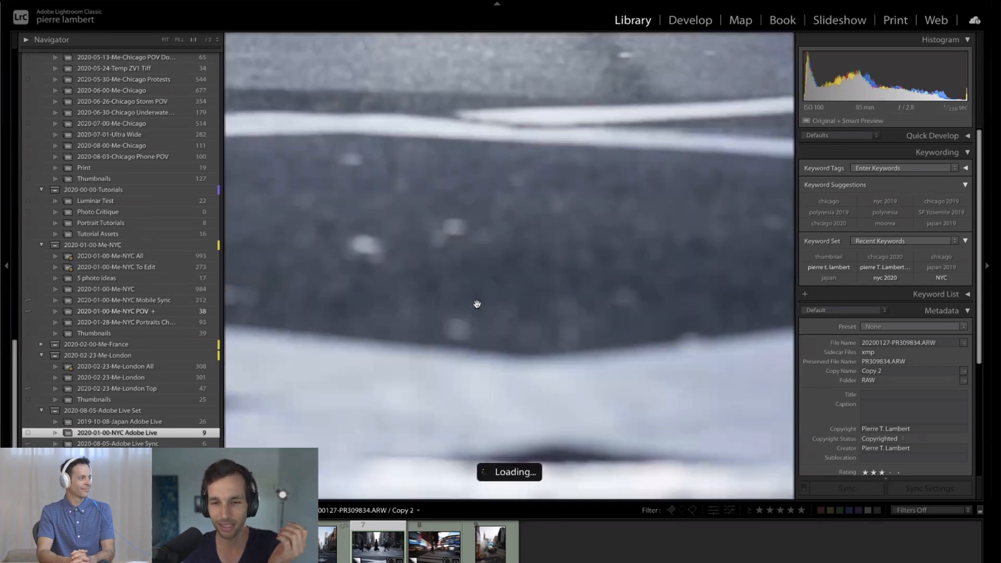
pyautogui.click(557, 325)
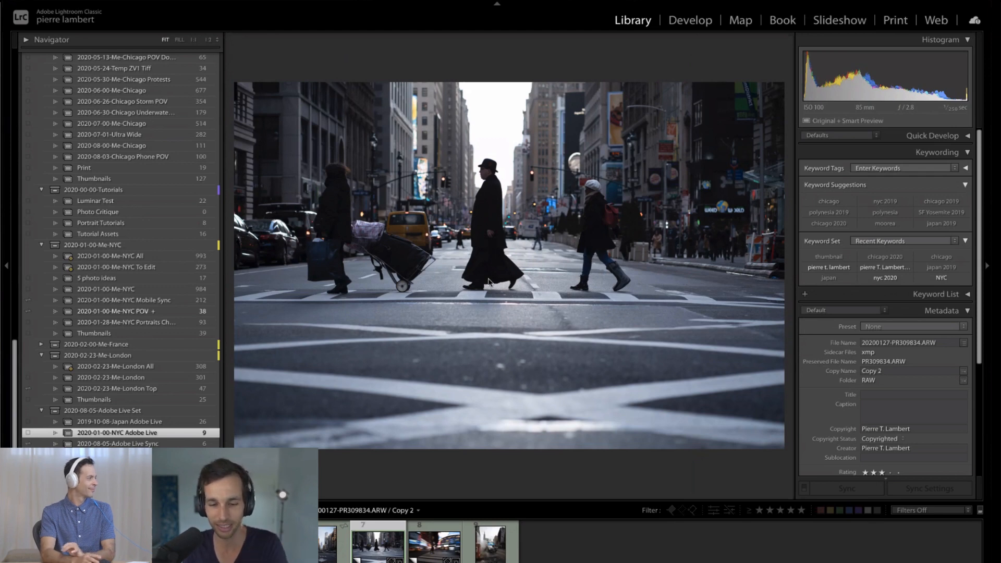
# - Examine the crosswalk photo's composition in the Develop crop tool by cycling through the guide overlays, leaving the crop unchanged
pyautogui.press('d')
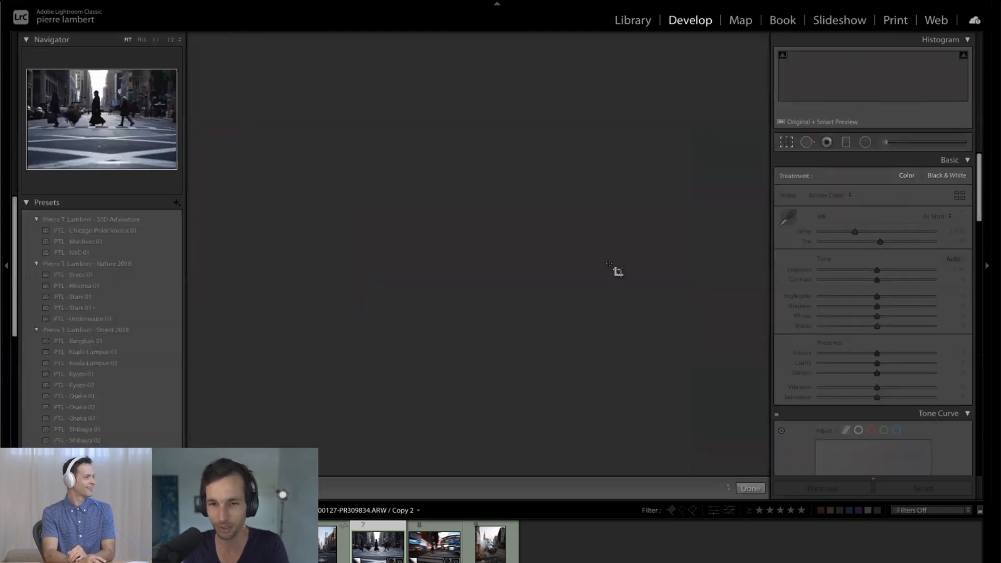
pyautogui.press('o')
pyautogui.press('o')
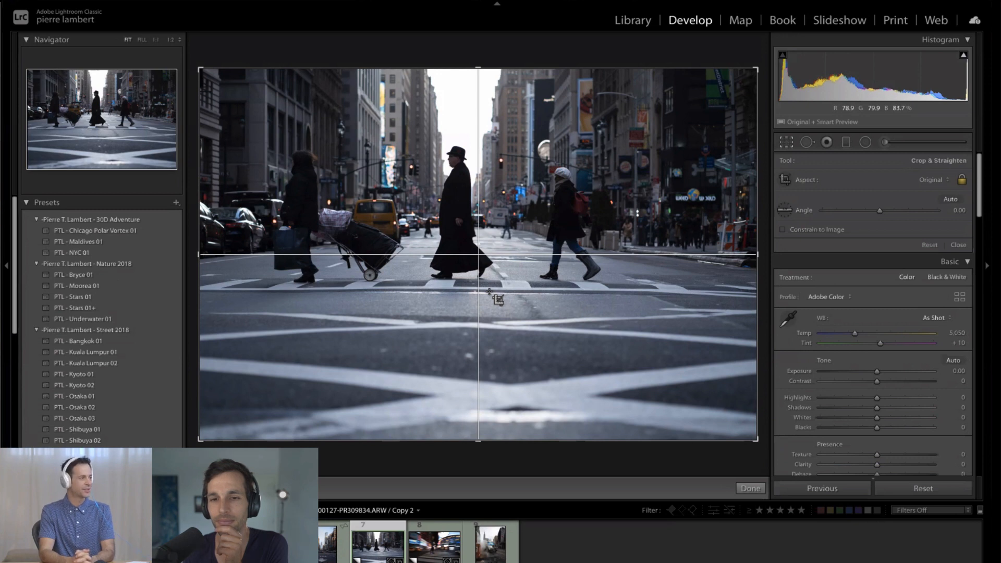
pyautogui.press('o')
pyautogui.press('o')
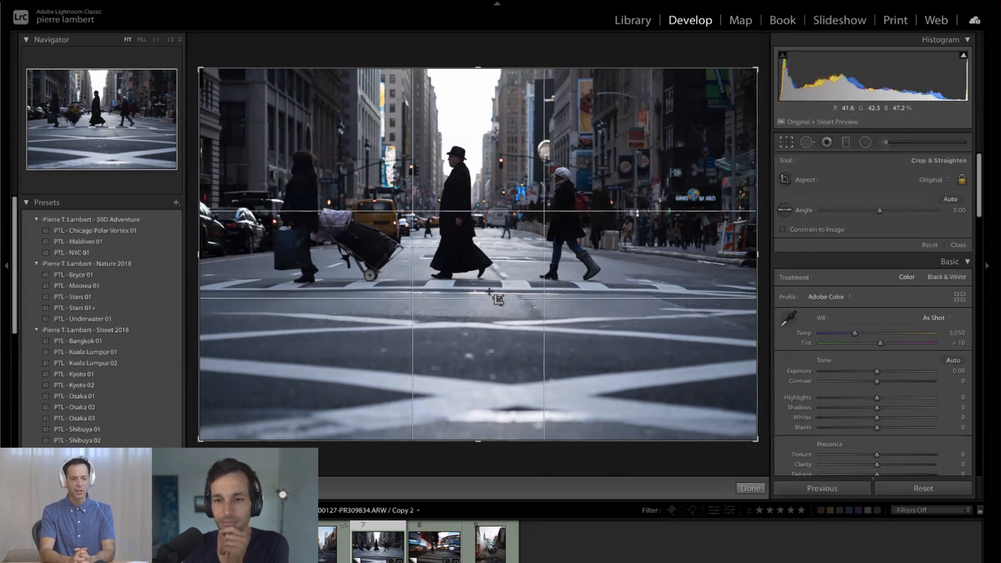
pyautogui.press('o')
pyautogui.press('o')
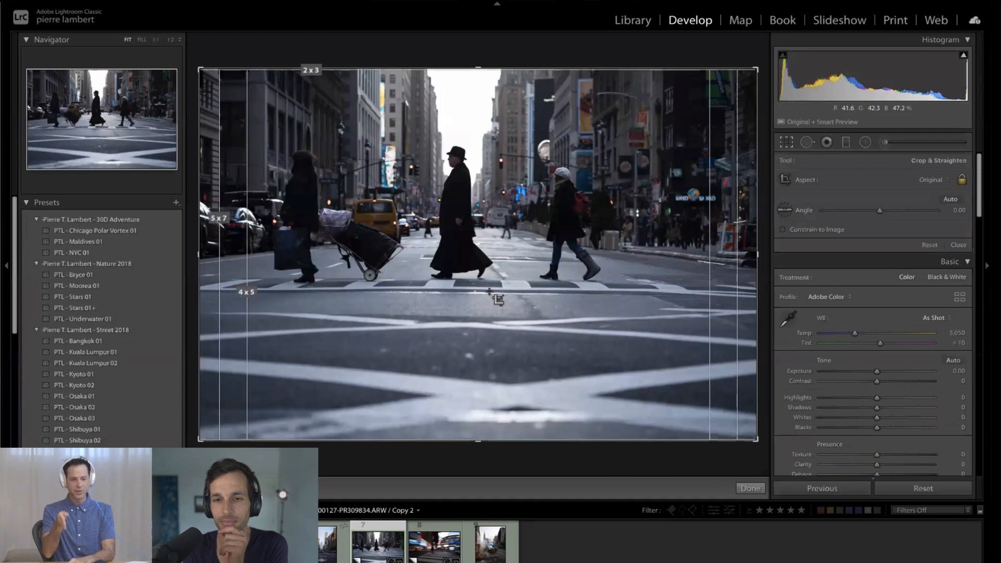
pyautogui.press('o')
pyautogui.press('o')
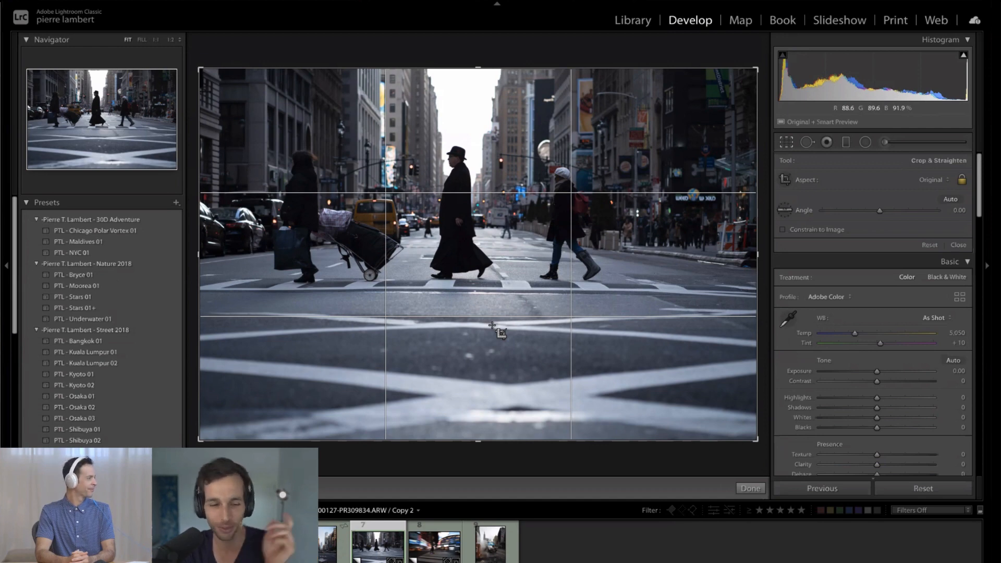
pyautogui.press('Return')
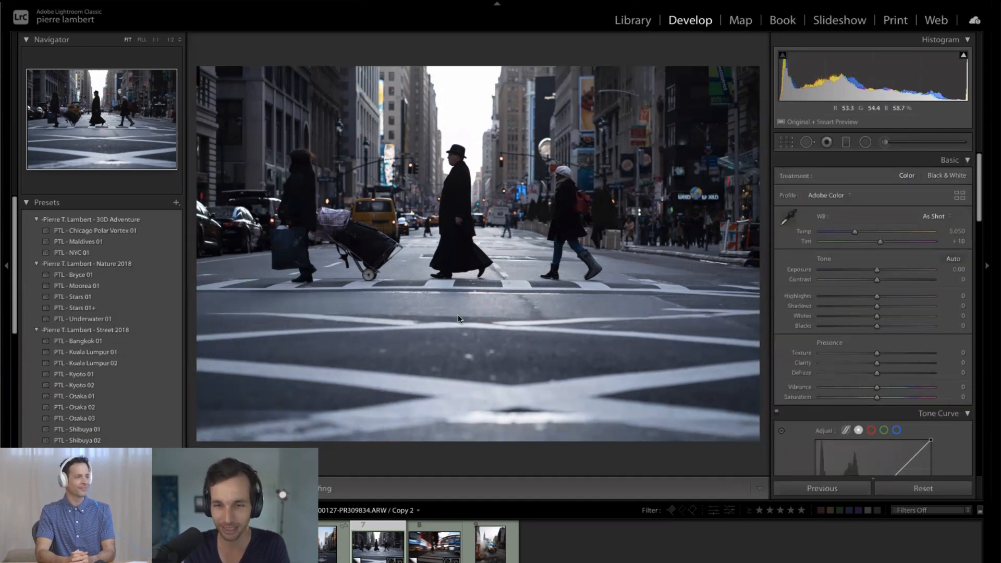
# - Open the sunset street photo in Develop and inspect the cyclist in front of the sun up close, returning to the full view
pyautogui.press('g')
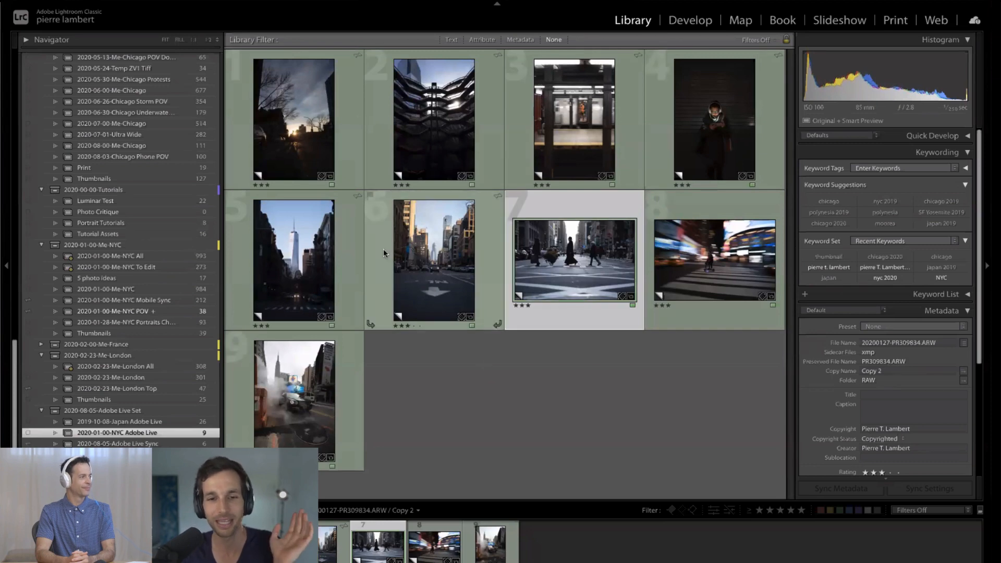
pyautogui.doubleClick(299, 138)
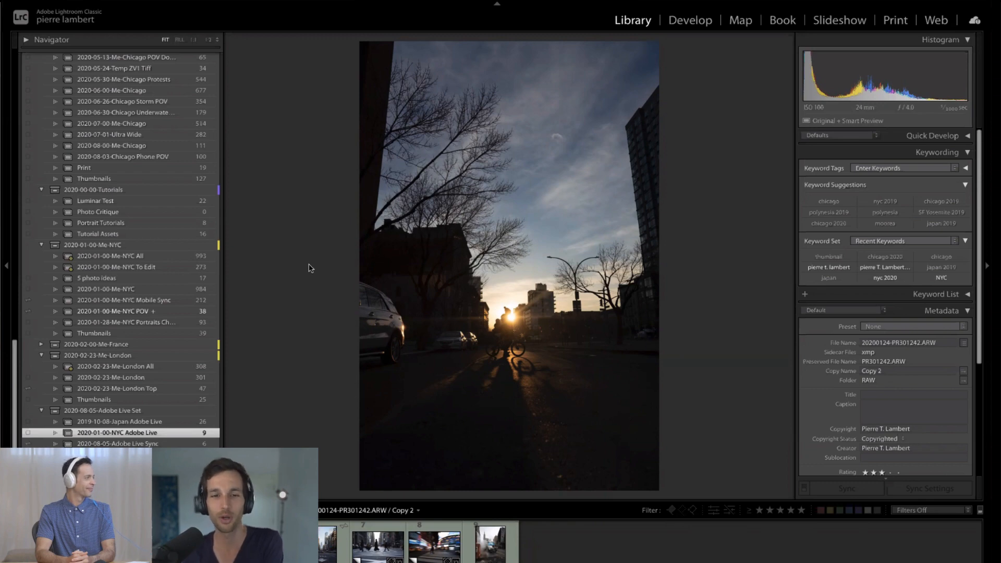
pyautogui.press('d')
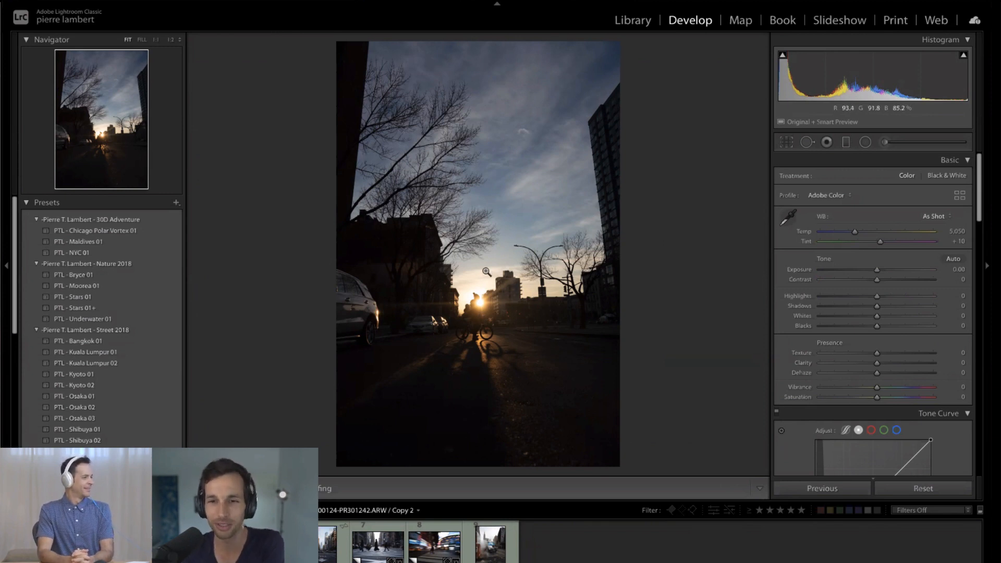
pyautogui.click(484, 313)
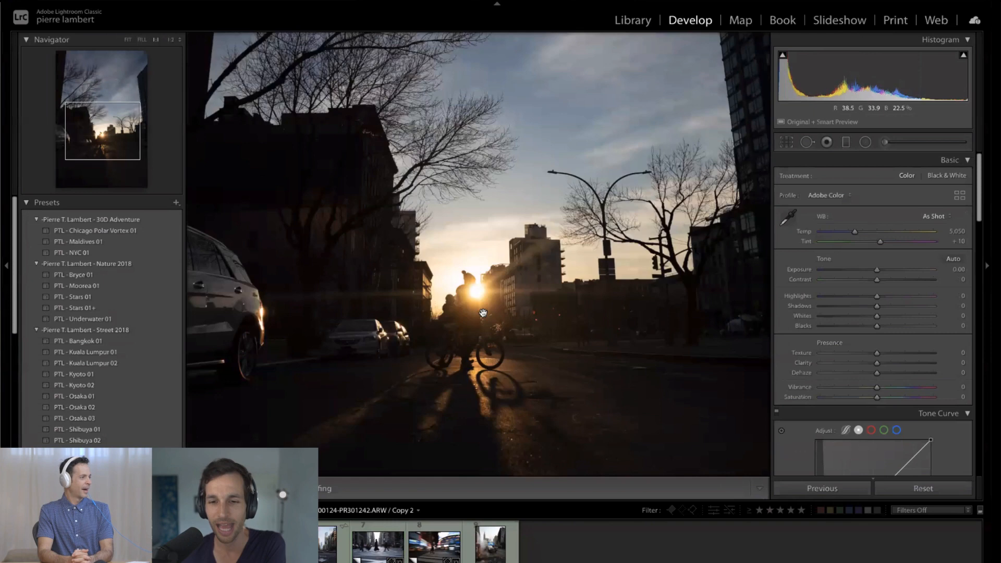
pyautogui.click(484, 313)
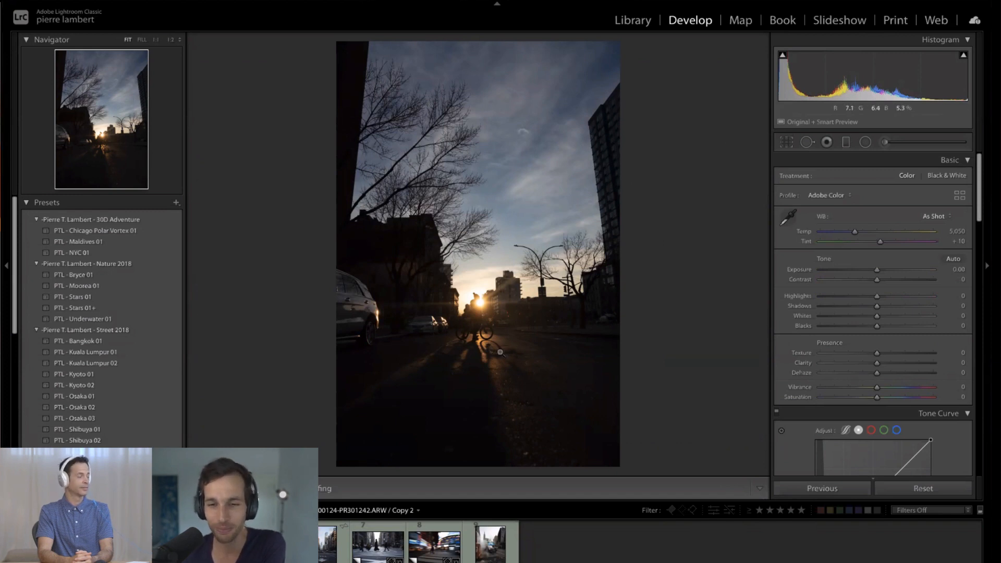
# - Inspect the cyclist's silhouette and the long shadows on the road at 1:1, then return to the full view
pyautogui.click(527, 357)
pyautogui.moveTo(510, 364); pyautogui.dragTo(509, 207)
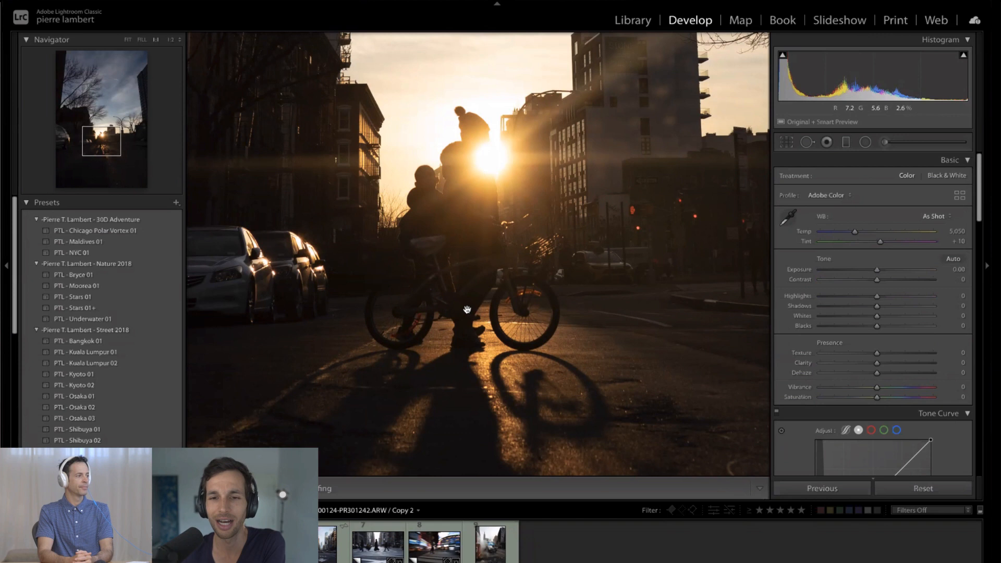
pyautogui.click(504, 164)
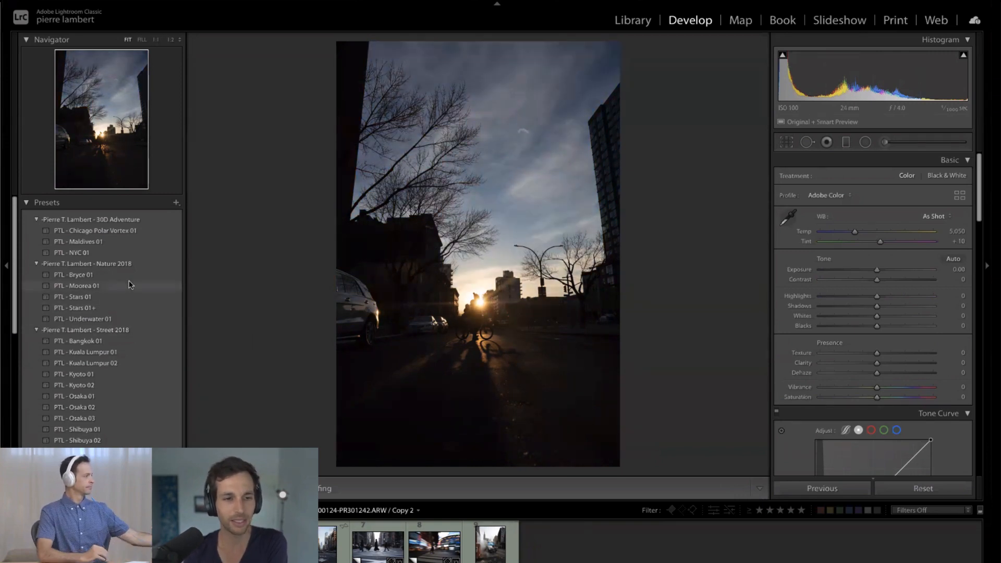
# - Look through the Street and Tropical presets and the Develop adjustment sections, then check the cyclist's shadow up close and return to the full view
pyautogui.scroll(-5, 146, 294)
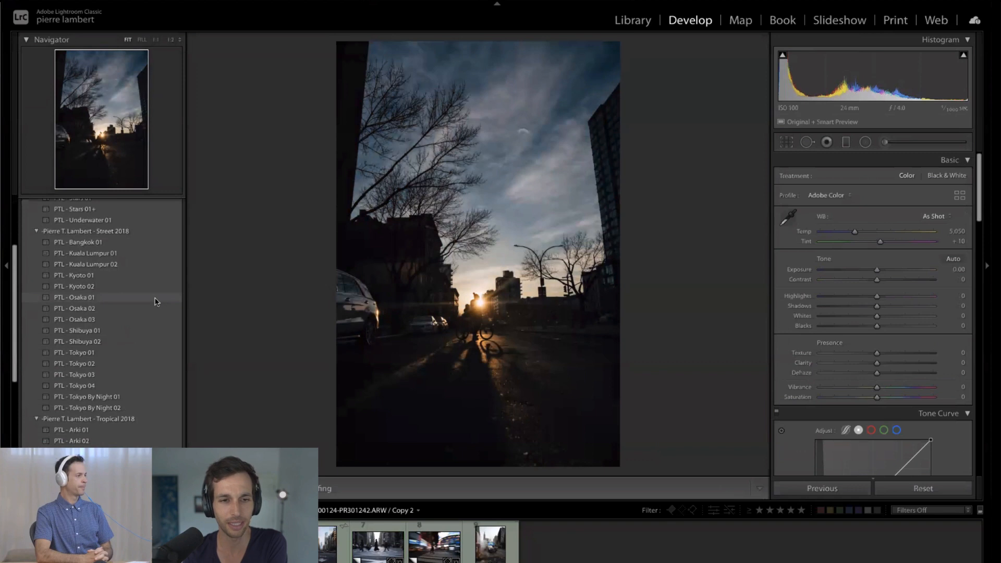
pyautogui.scroll(-1, 153, 299)
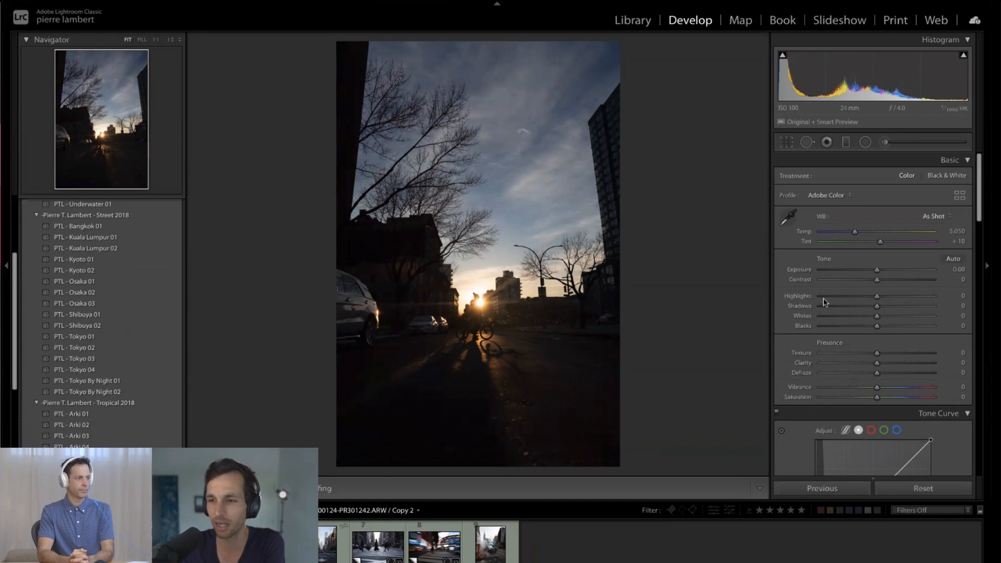
pyautogui.scroll(-10, 823, 301)
pyautogui.scroll(10, 825, 302)
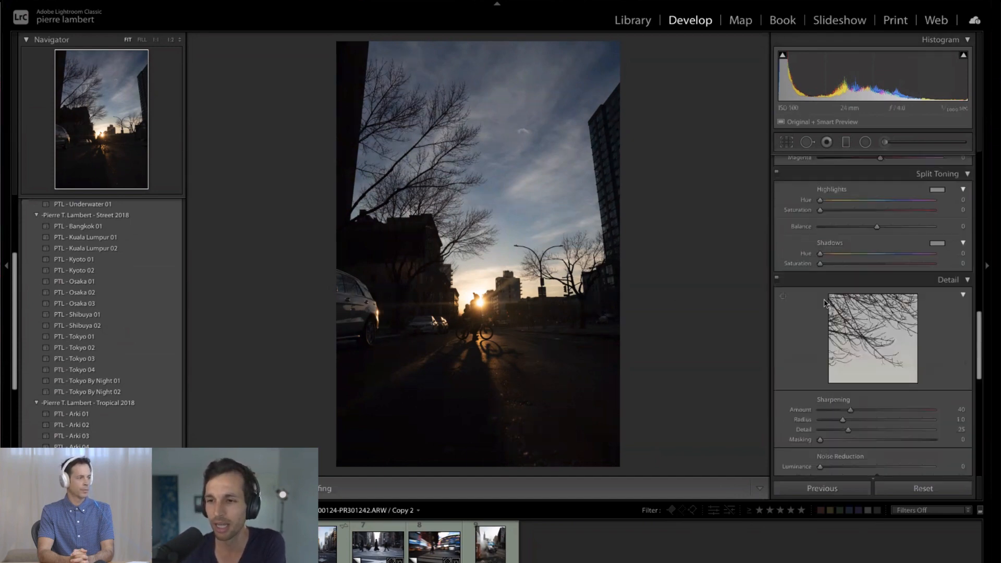
pyautogui.scroll(-1, 826, 303)
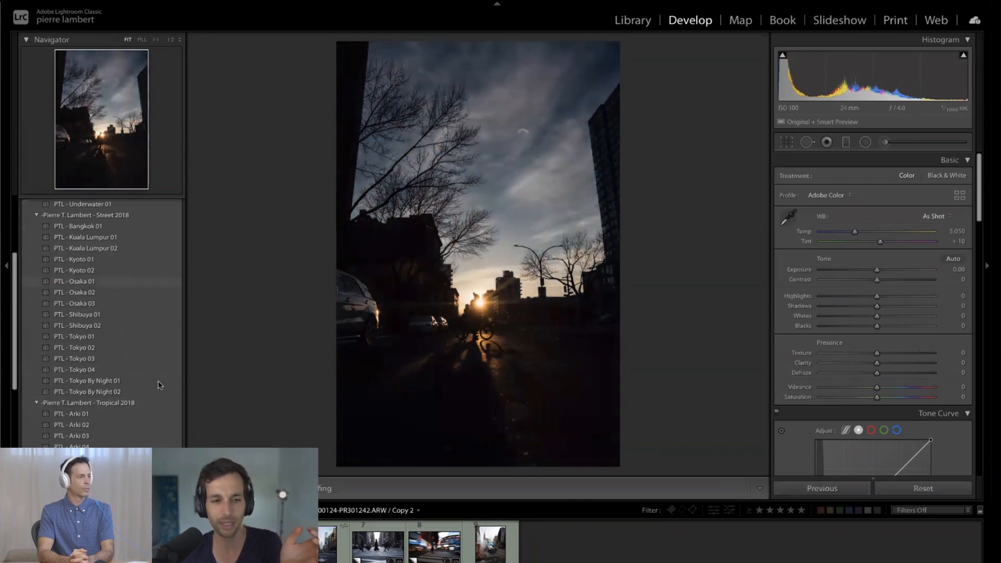
pyautogui.scroll(-1, 167, 414)
pyautogui.scroll(-5, 166, 415)
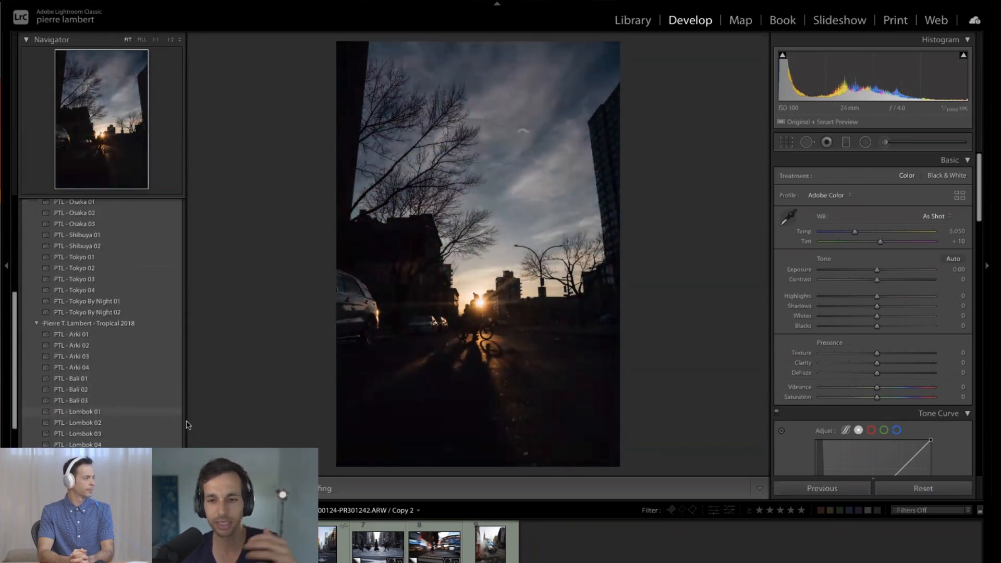
pyautogui.scroll(4, 163, 290)
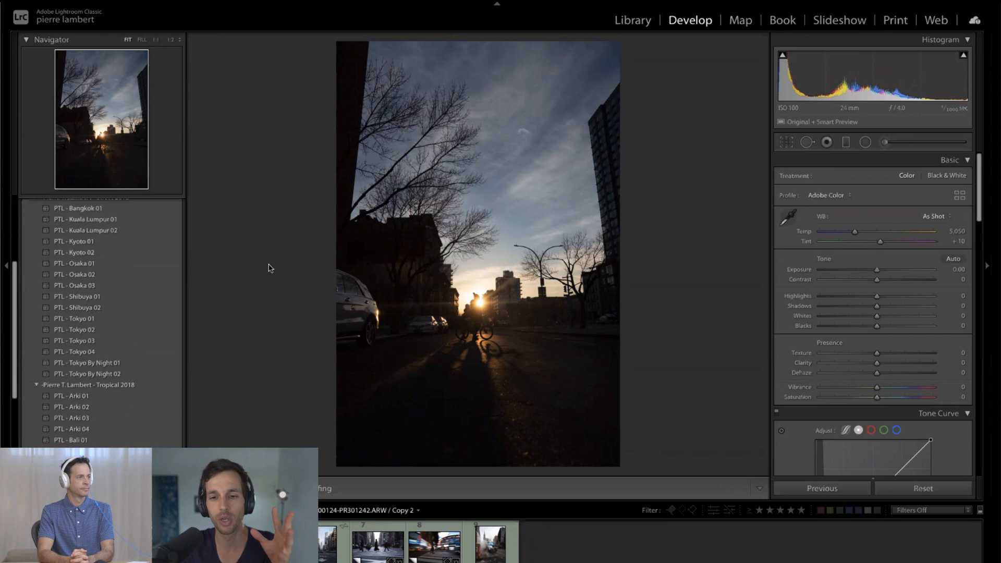
pyautogui.click(477, 356)
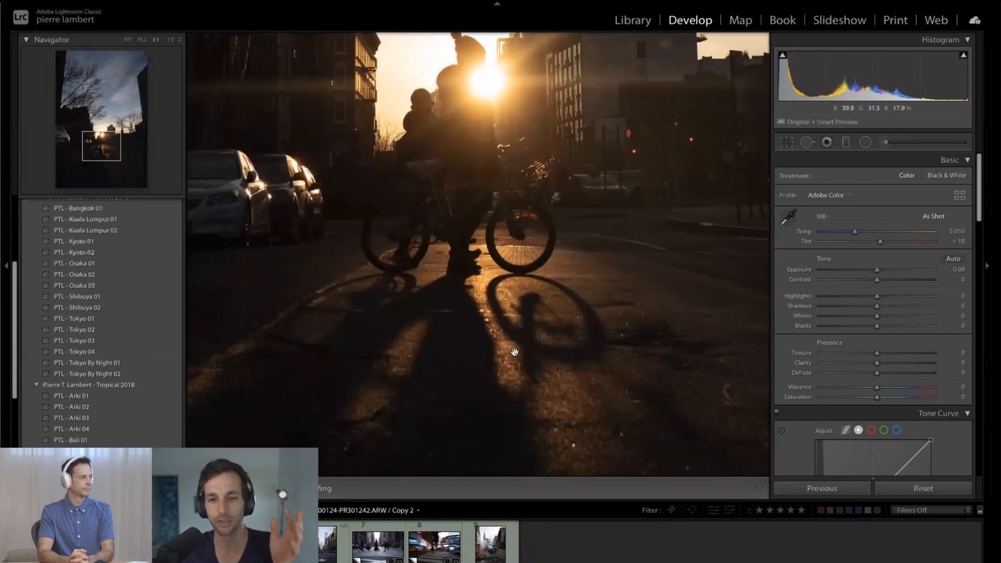
pyautogui.click(487, 378)
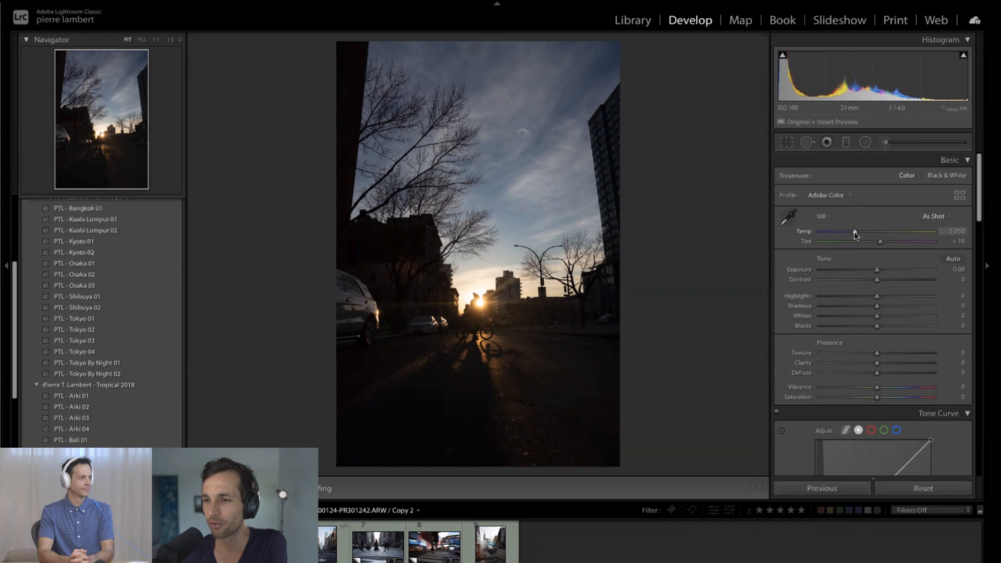
# - Warm the photo's white balance, starting from the Daylight preset and raising Temp to 5,650
pyautogui.moveTo(855, 234); pyautogui.dragTo(860, 235)
pyautogui.click(934, 216)
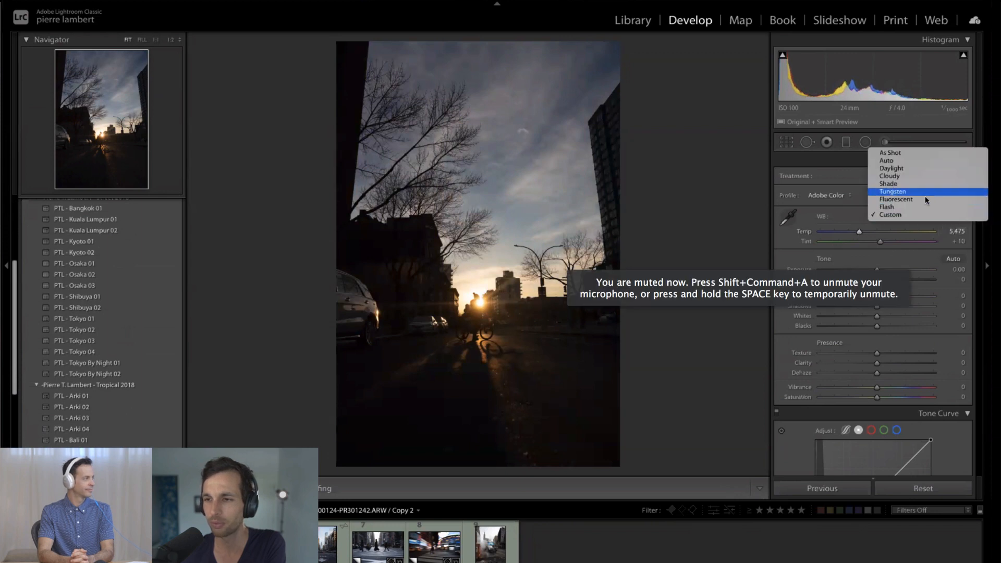
pyautogui.click(909, 166)
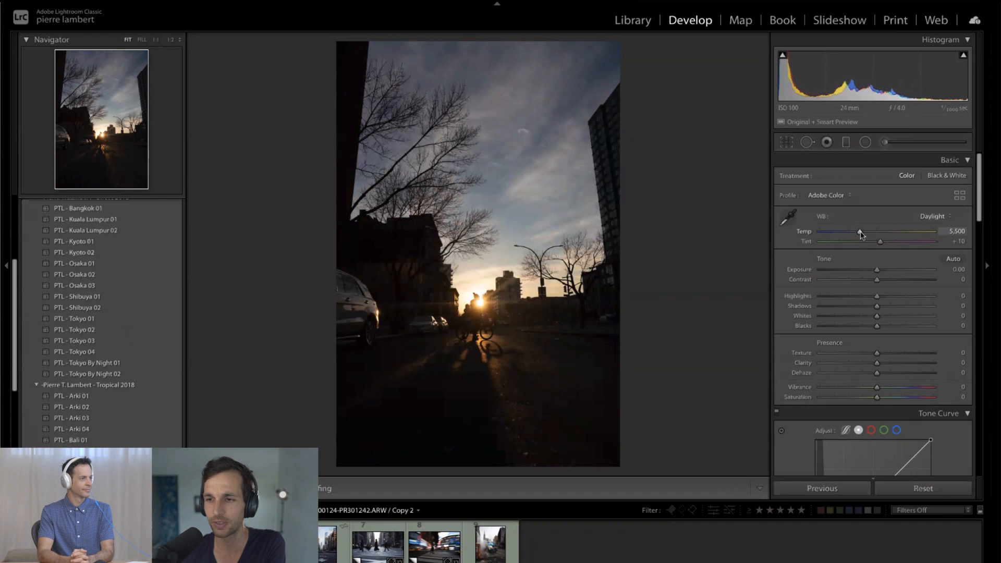
pyautogui.moveTo(860, 234); pyautogui.dragTo(861, 234)
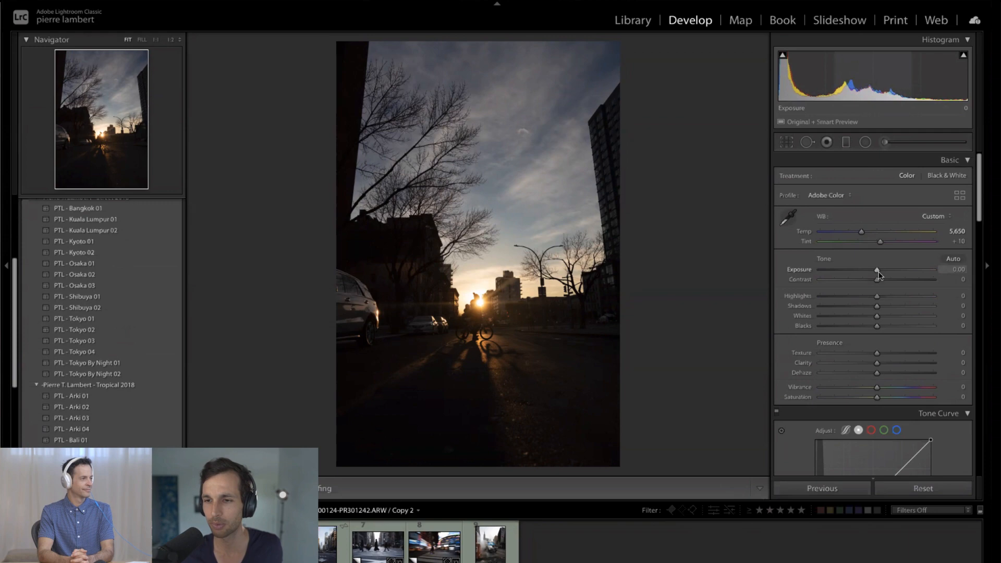
# - Test an extreme Exposure of +5.00, lower it to +2.00, and examine the area around the sun up close
pyautogui.moveTo(878, 275); pyautogui.dragTo(893, 274)
pyautogui.moveTo(991, 273); pyautogui.dragTo(988, 273)
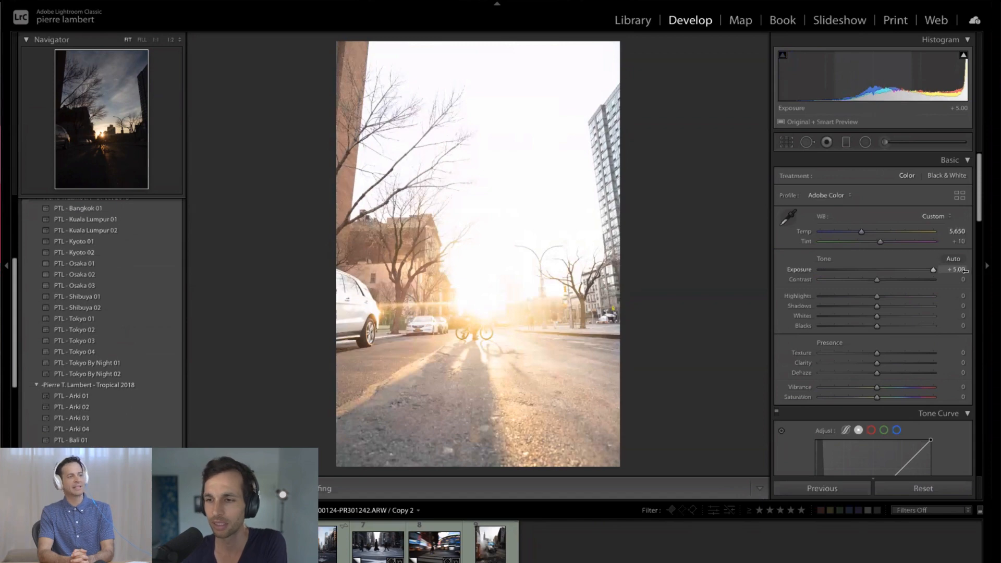
pyautogui.moveTo(965, 270); pyautogui.dragTo(902, 271)
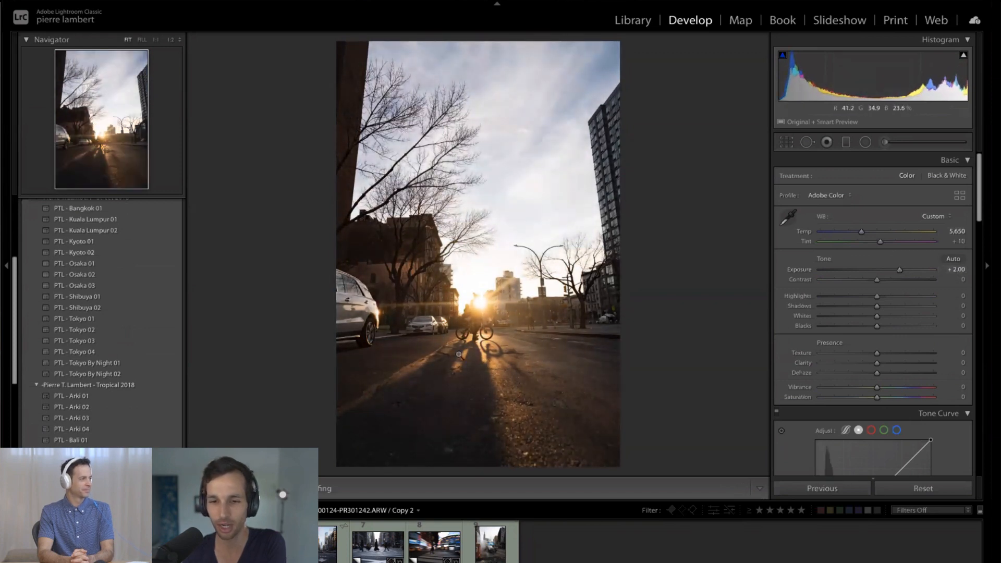
pyautogui.click(464, 285)
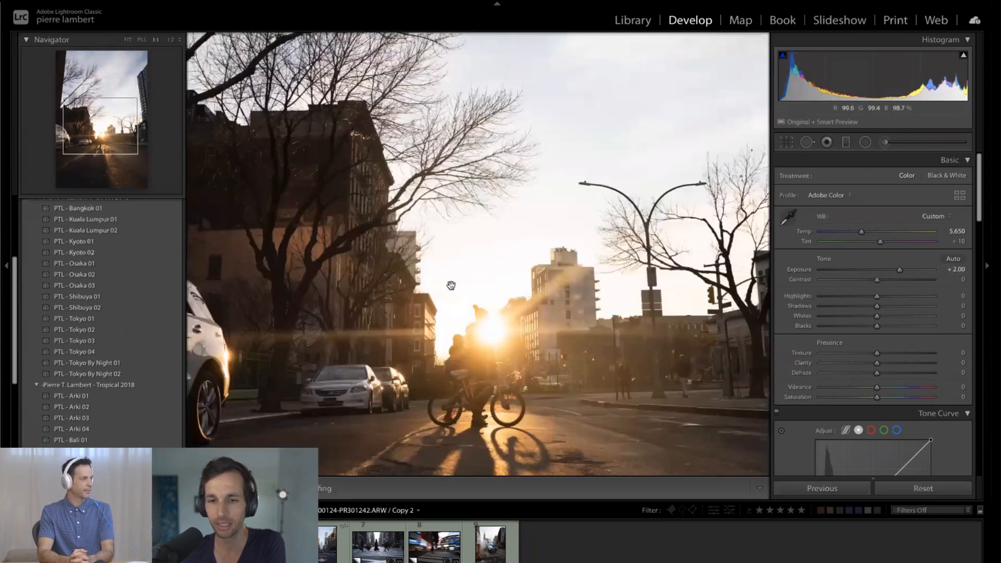
pyautogui.click(487, 265)
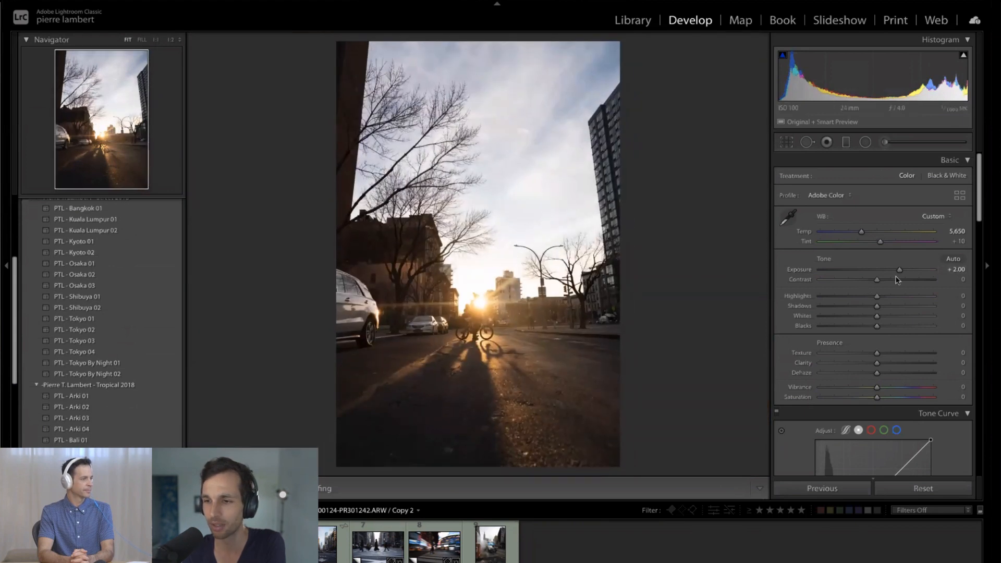
# - Bring the Exposure down and fine-tune it in small increments to a final value of +1.20
pyautogui.moveTo(900, 270); pyautogui.dragTo(881, 273)
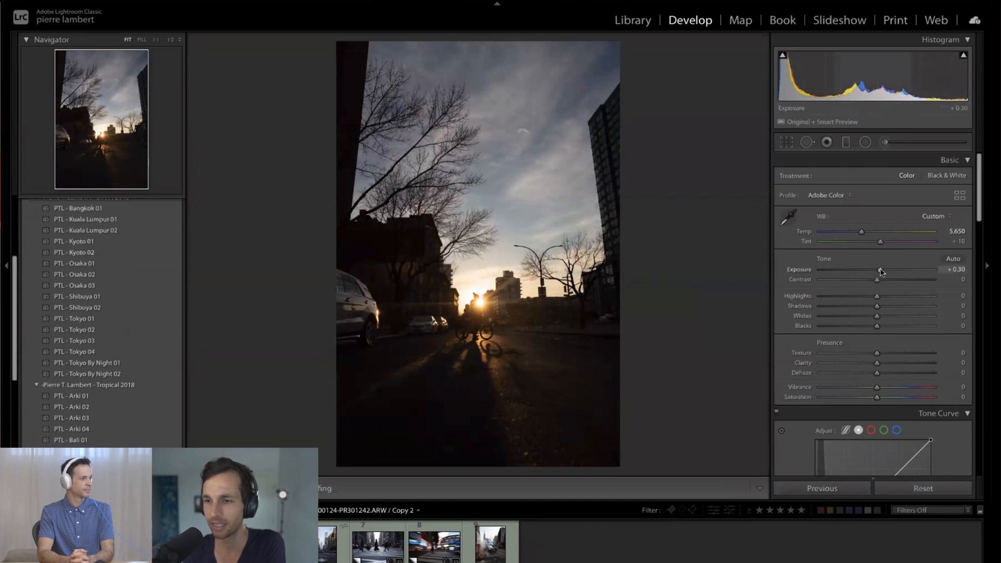
pyautogui.moveTo(881, 271); pyautogui.dragTo(888, 271)
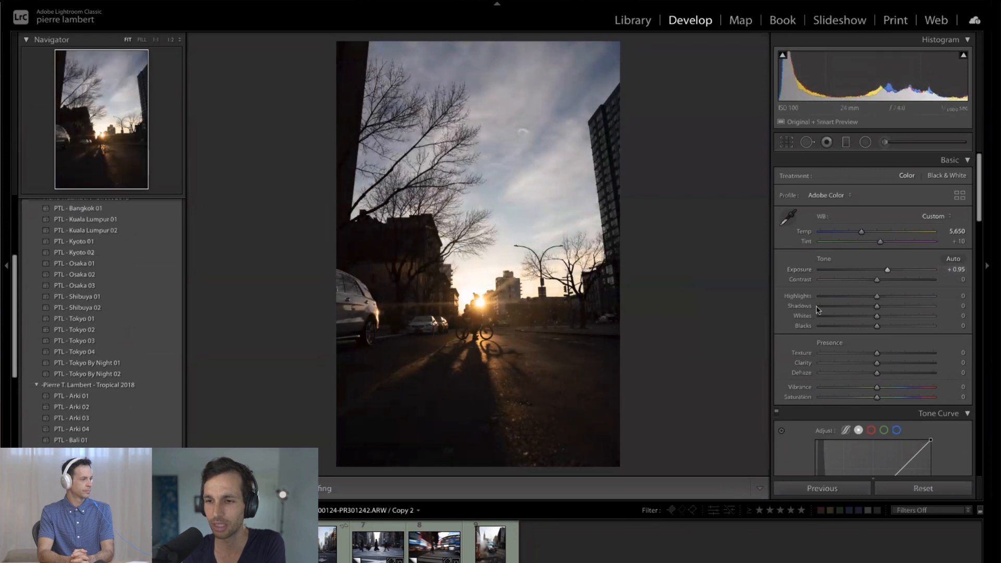
pyautogui.scroll(-3, 860, 360)
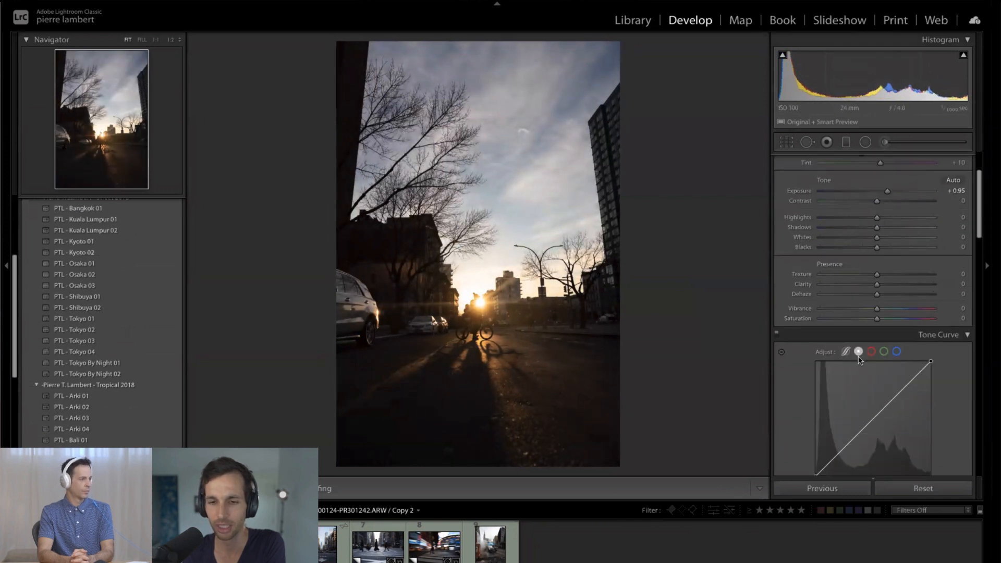
pyautogui.scroll(1, 859, 360)
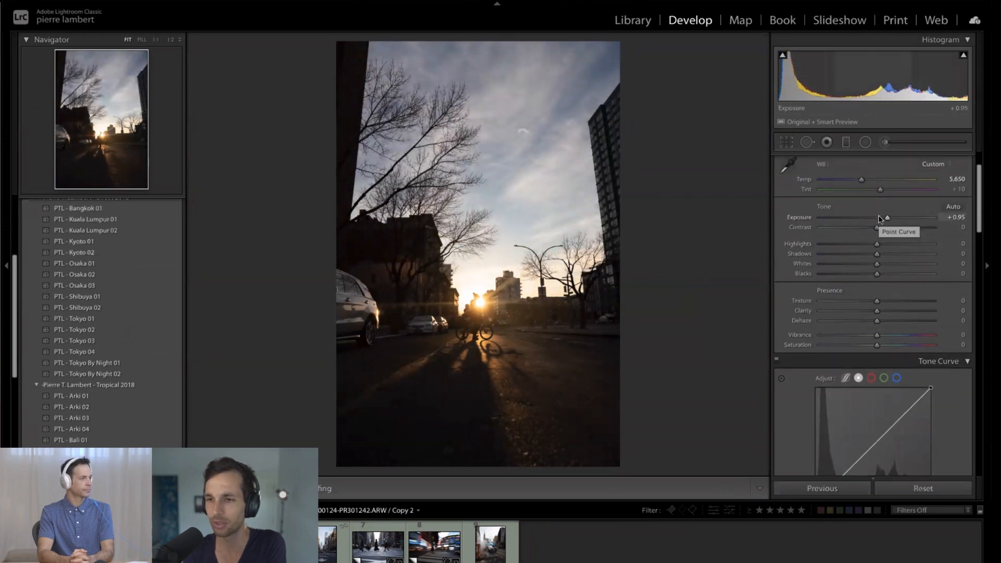
pyautogui.moveTo(887, 219); pyautogui.dragTo(887, 219)
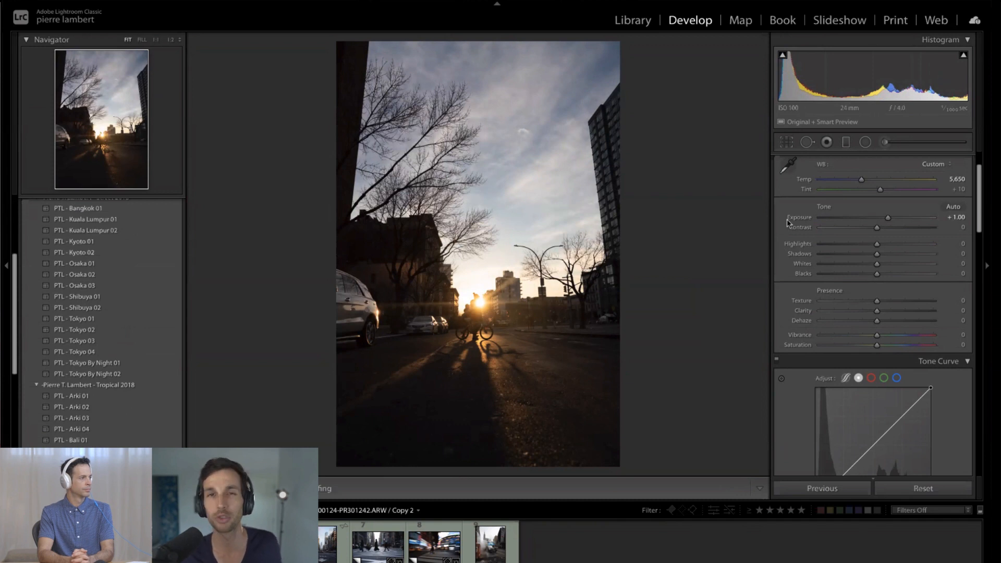
pyautogui.scroll(-5, 793, 237)
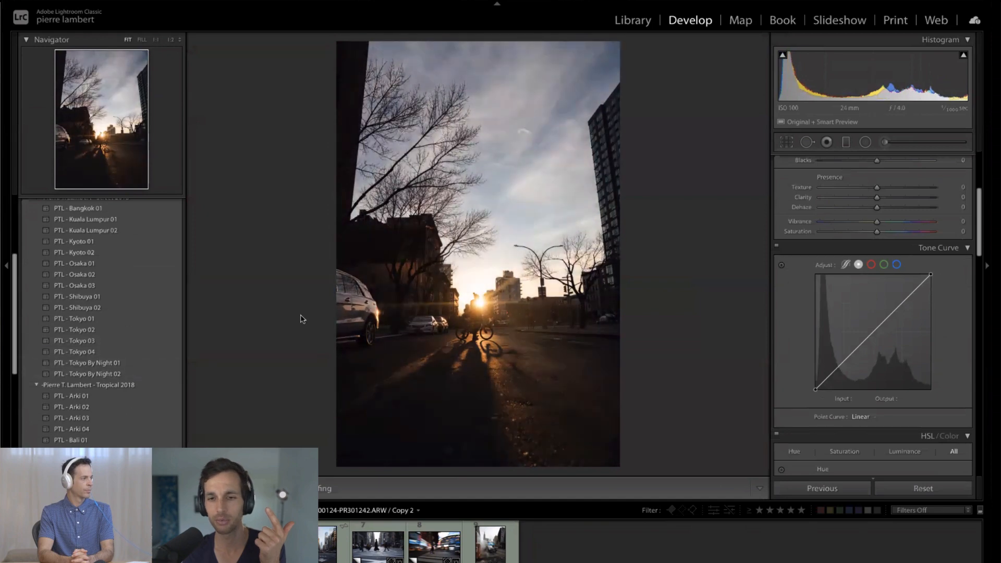
pyautogui.scroll(4, 930, 225)
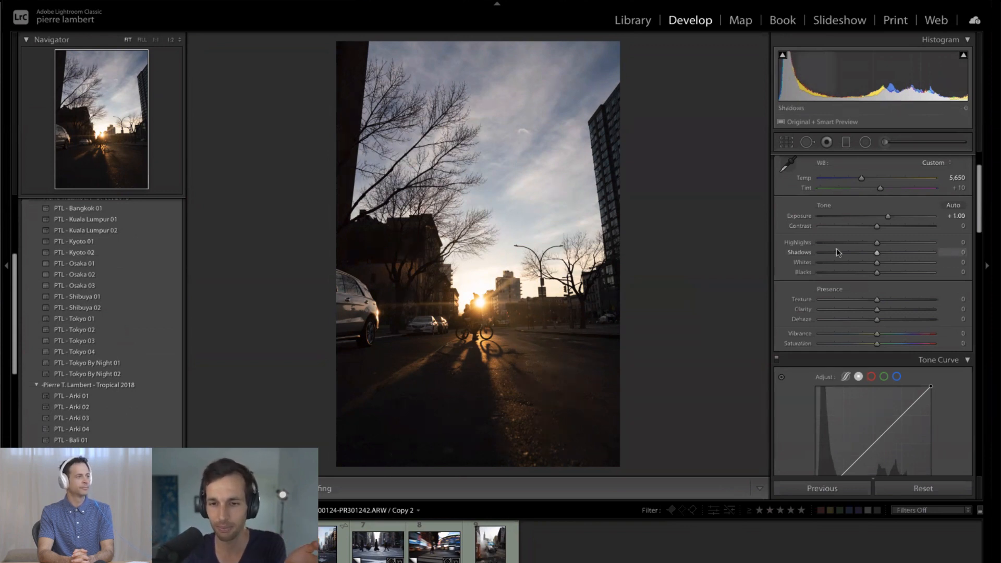
pyautogui.scroll(-1, 836, 253)
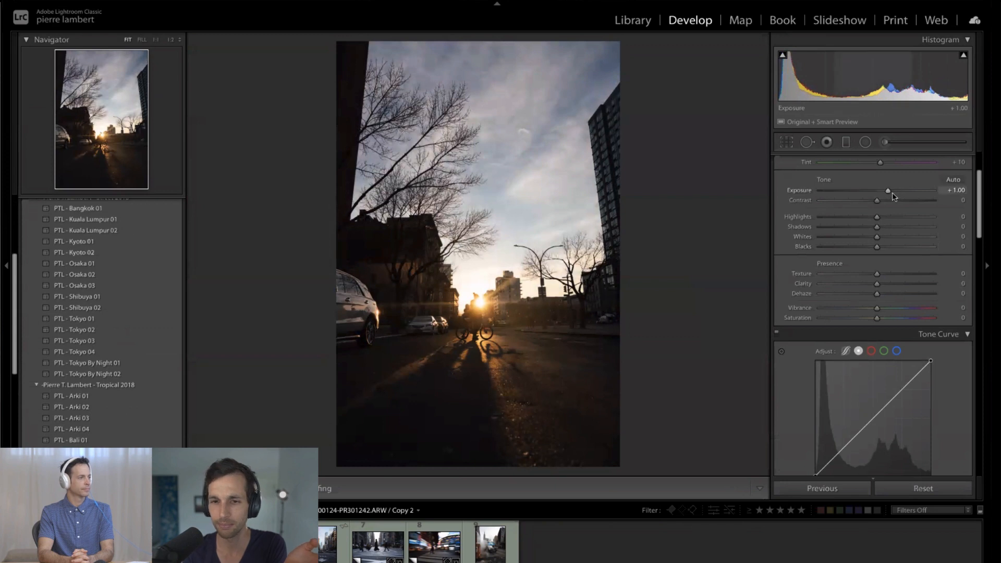
pyautogui.press('Up')
pyautogui.press('Up')
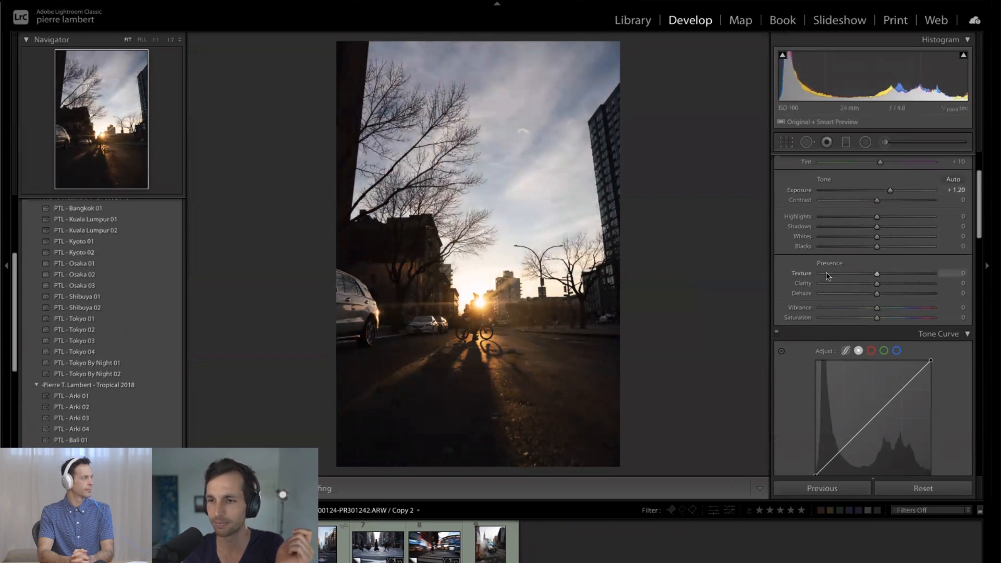
# - Shape the point Tone Curve with a shadow point at input 46, output 35 and a highlight point at input 229, output 230
pyautogui.scroll(-1, 854, 222)
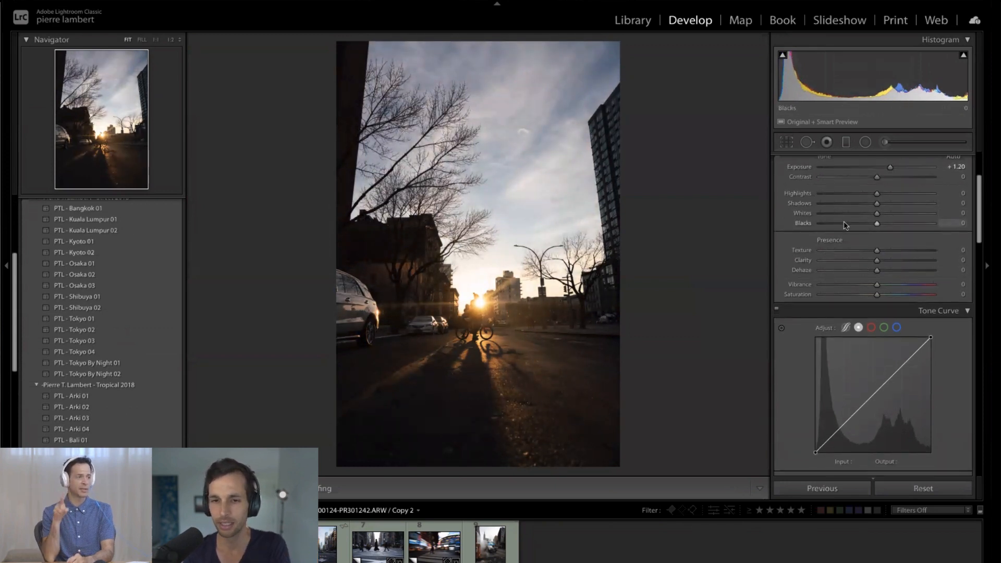
pyautogui.scroll(-3, 840, 218)
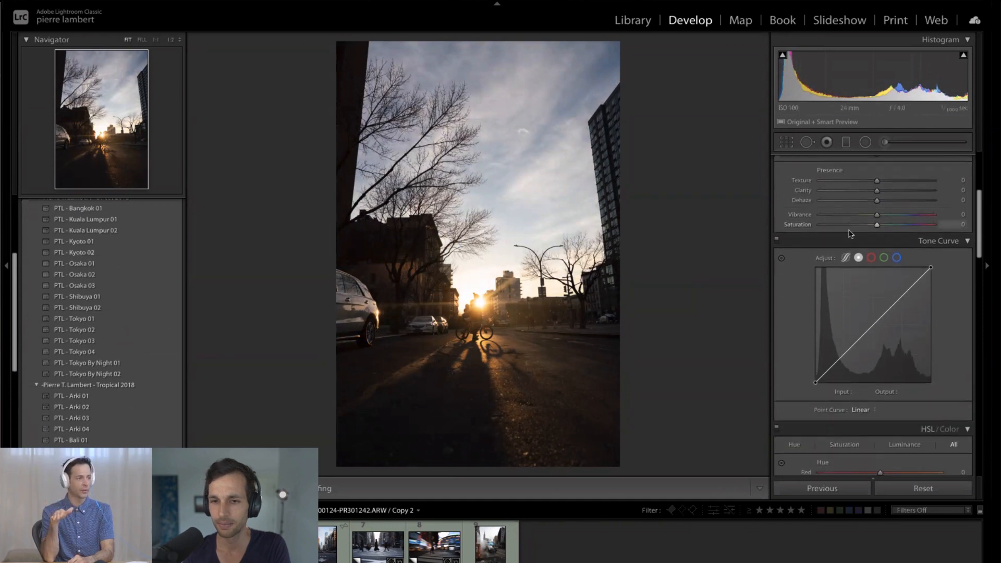
pyautogui.scroll(-2, 832, 248)
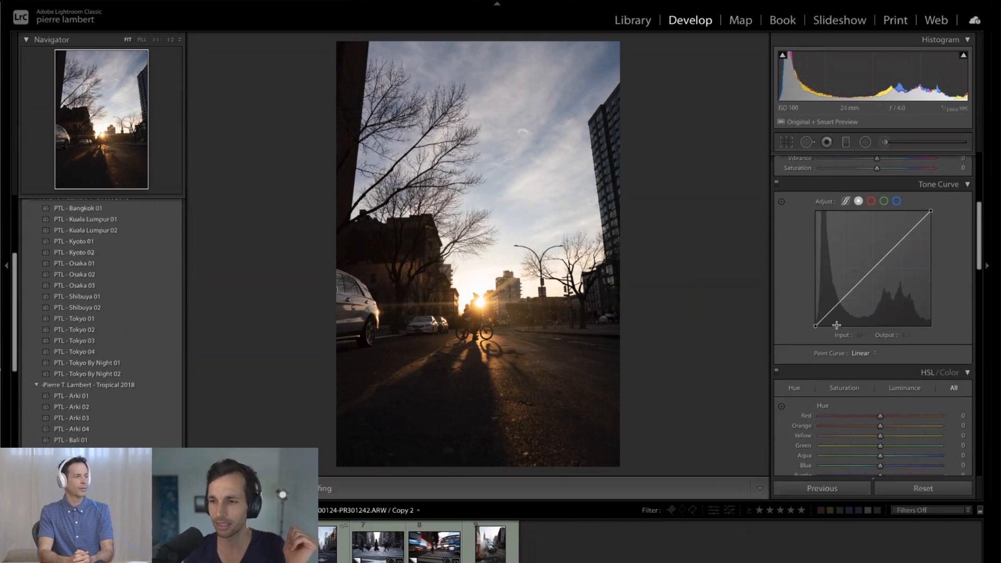
pyautogui.moveTo(836, 307); pyautogui.dragTo(836, 315)
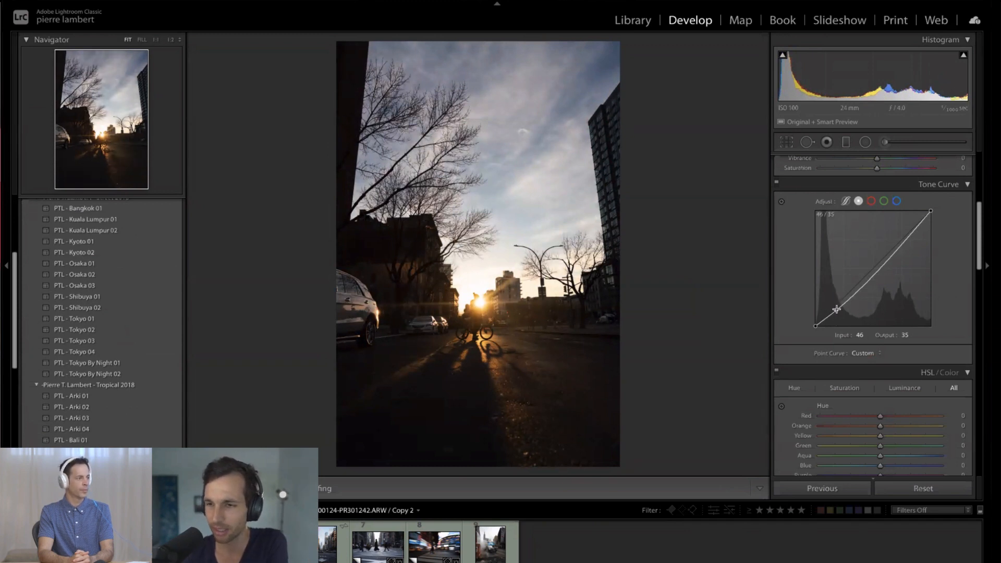
pyautogui.moveTo(910, 233); pyautogui.dragTo(920, 221)
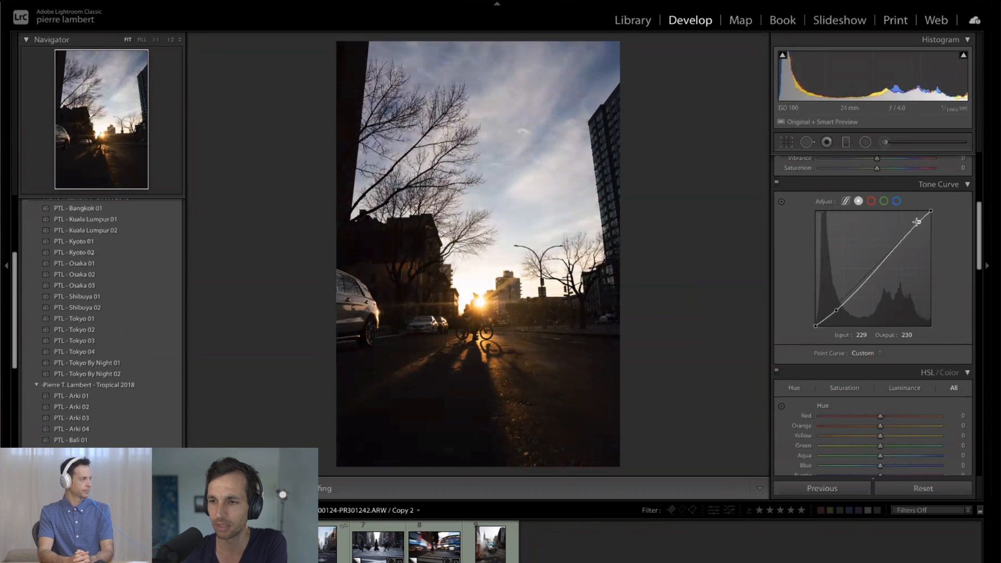
# - Anchor the Tone Curve's midtones with a point at input 125, output 126, and check the cyclist and shadows up close
pyautogui.click(873, 270)
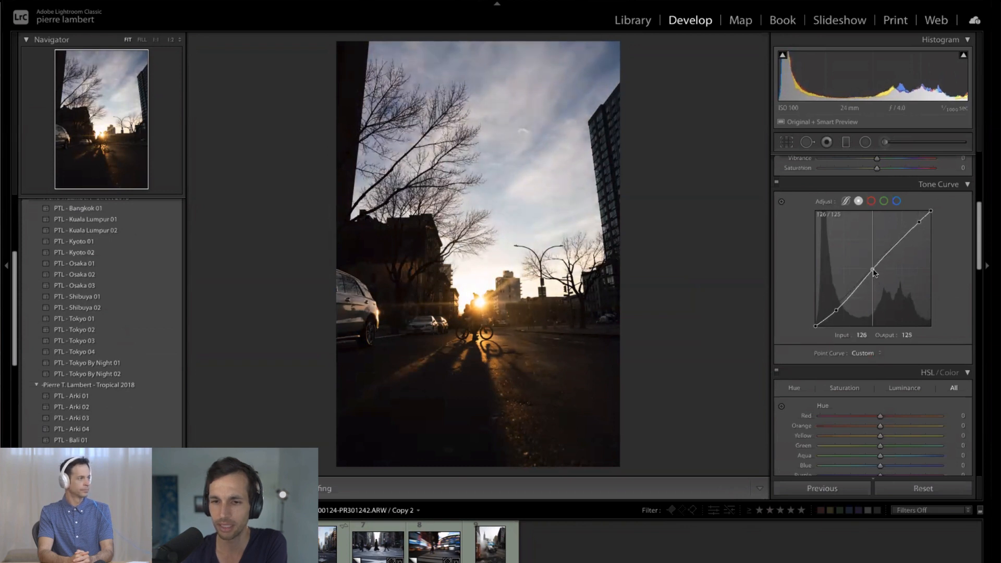
pyautogui.moveTo(873, 269); pyautogui.dragTo(874, 268)
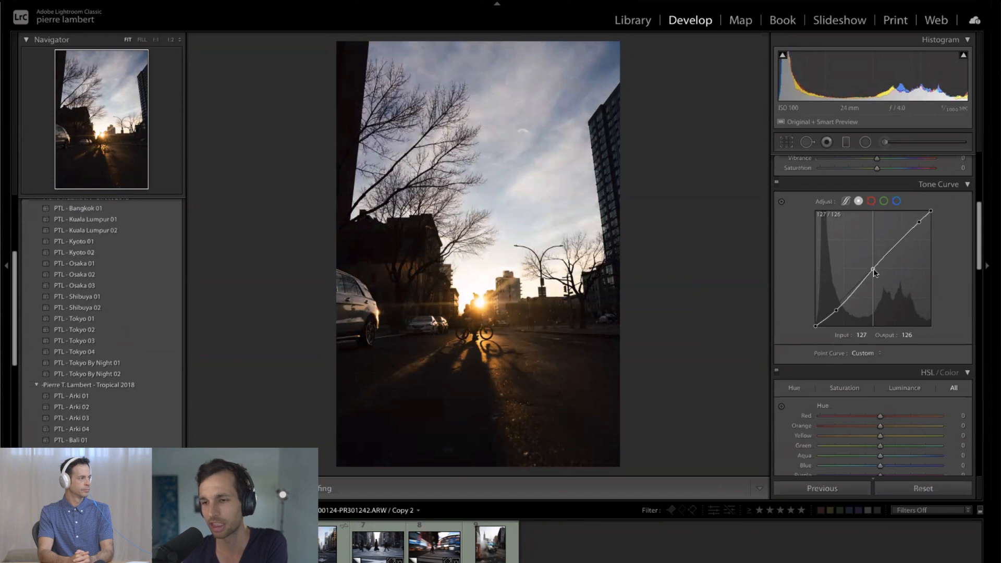
pyautogui.moveTo(874, 268); pyautogui.dragTo(872, 268)
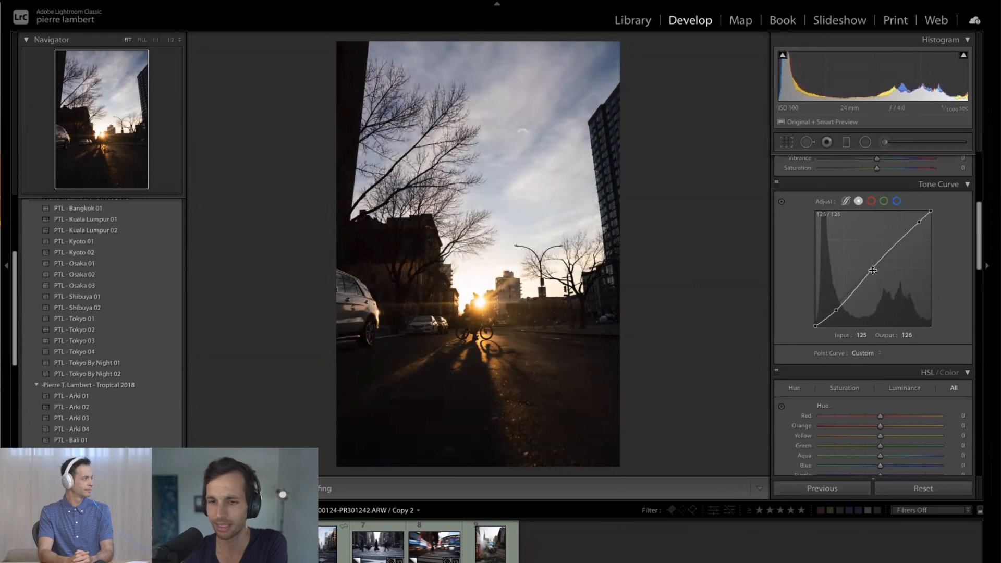
pyautogui.click(452, 353)
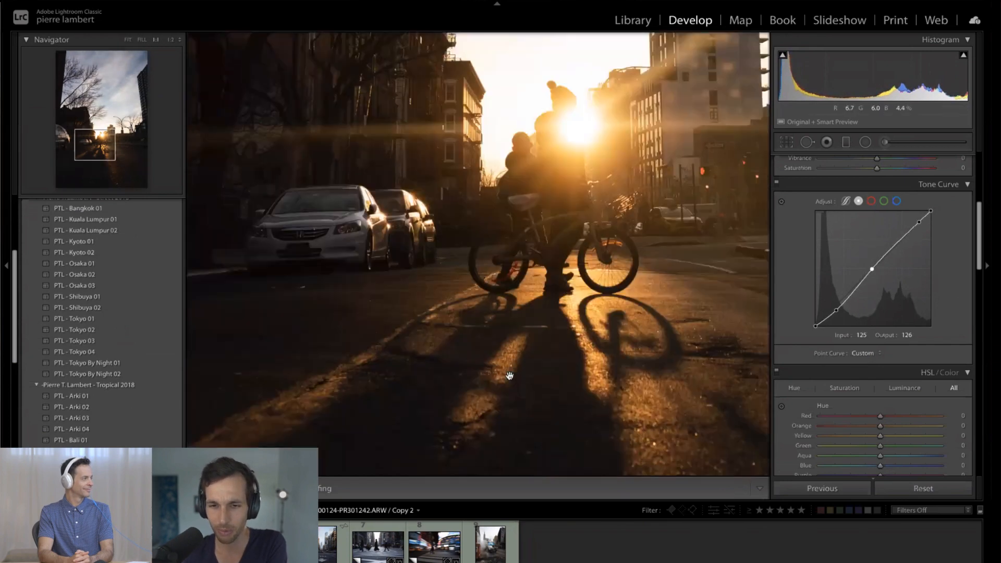
# - Add a Tone Curve point at input 90, output 78, and delete the extra test point in the deep shadows
pyautogui.click(523, 353)
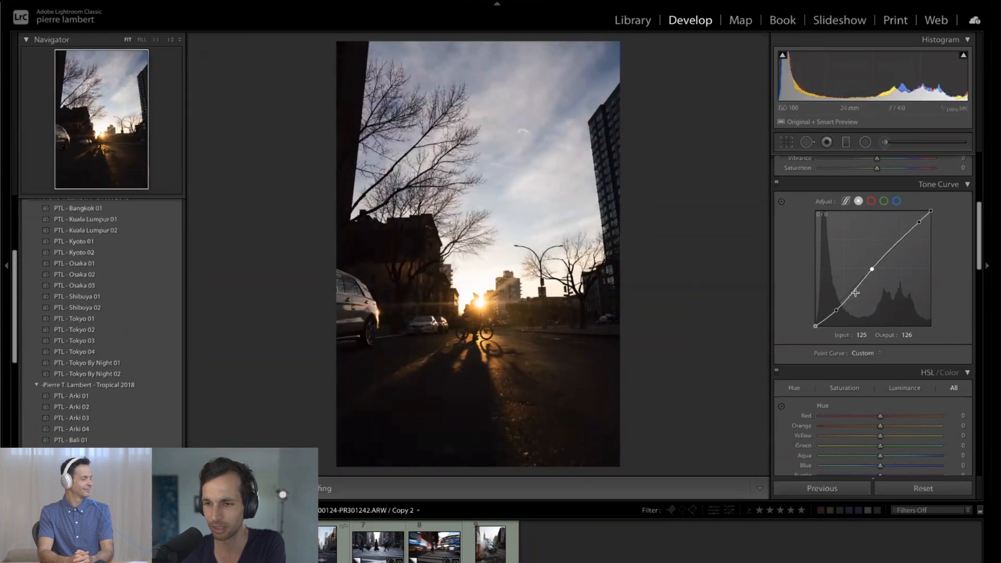
pyautogui.moveTo(854, 291); pyautogui.dragTo(856, 292)
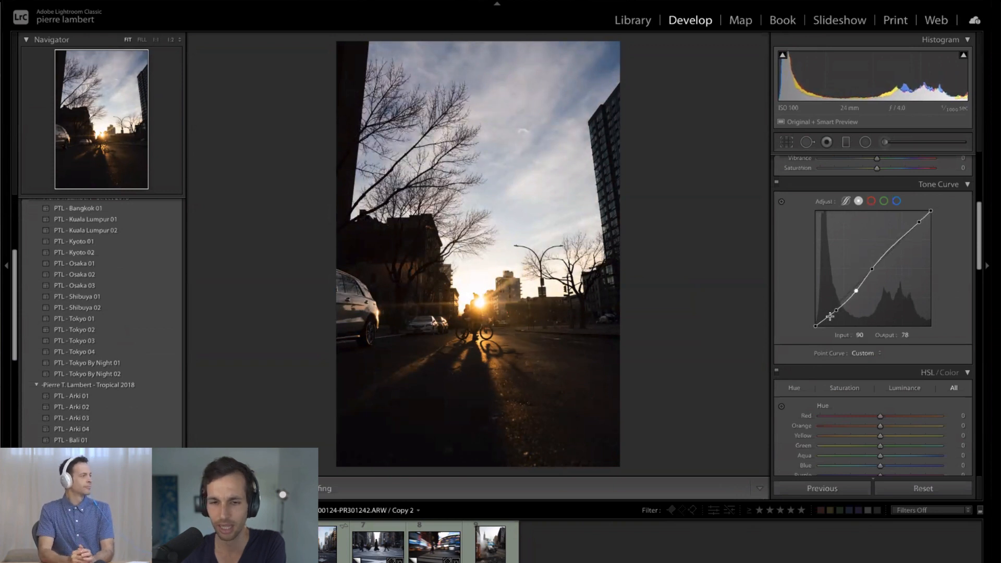
pyautogui.moveTo(829, 316); pyautogui.dragTo(829, 315)
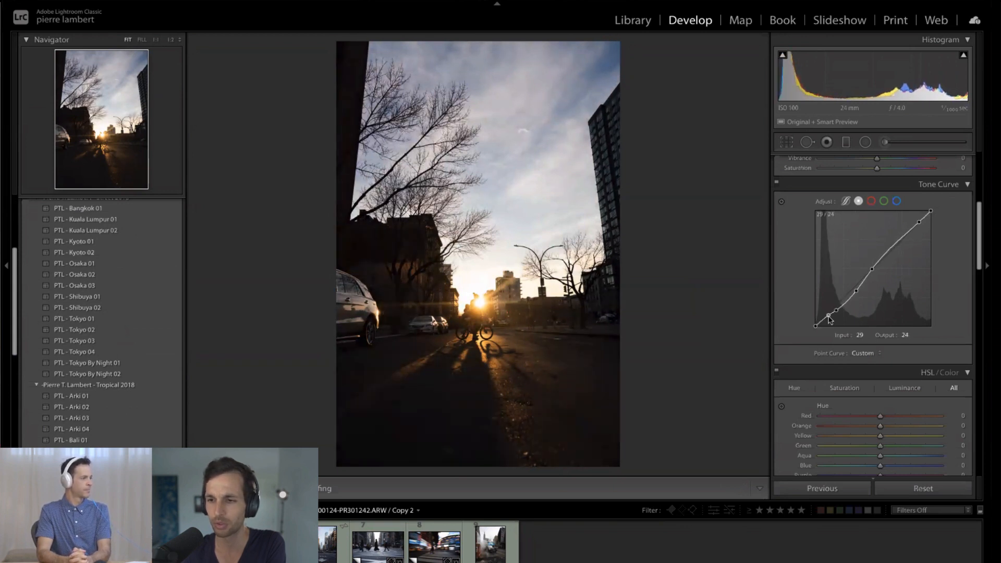
pyautogui.rightClick(829, 317)
pyautogui.click(836, 321)
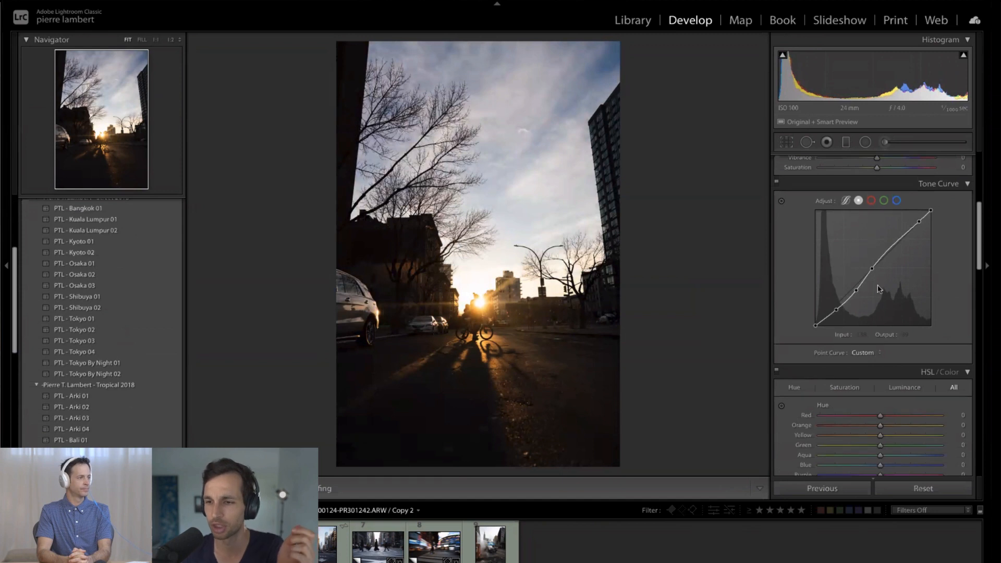
# - Try the Highlights at −100 and check the sun and the cyclist up close
pyautogui.scroll(-5, 876, 286)
pyautogui.scroll(-3, 877, 289)
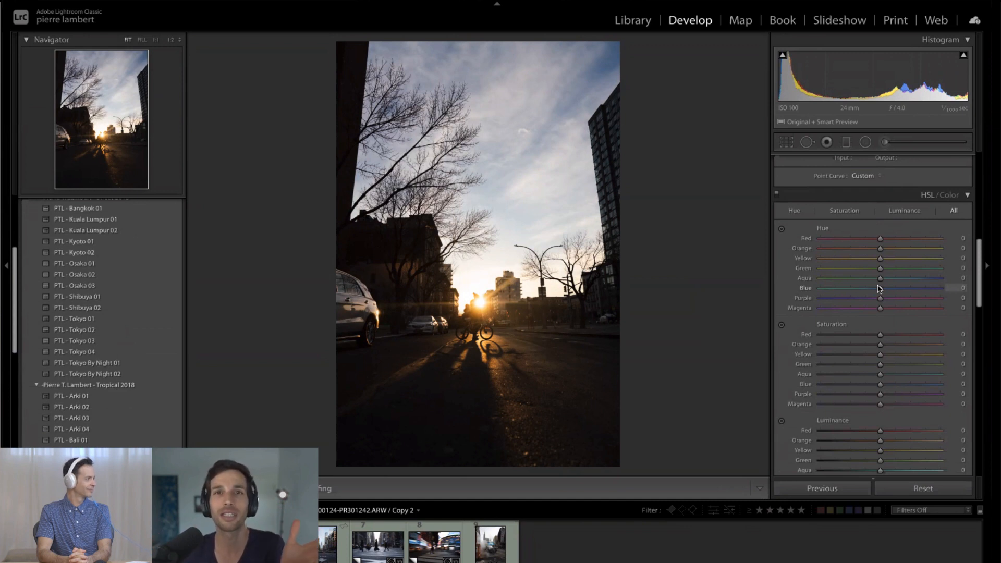
pyautogui.scroll(12, 880, 288)
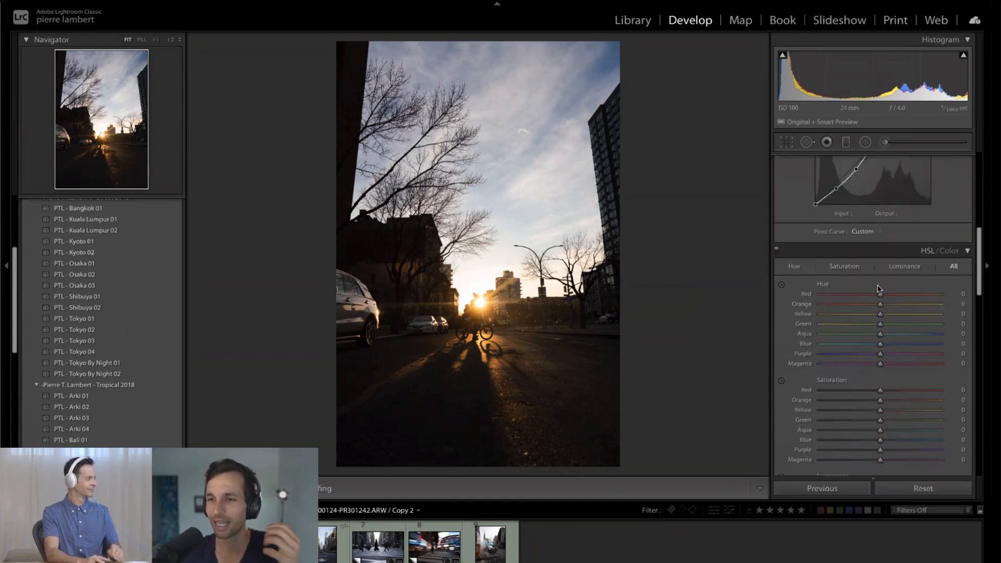
pyautogui.scroll(4, 878, 288)
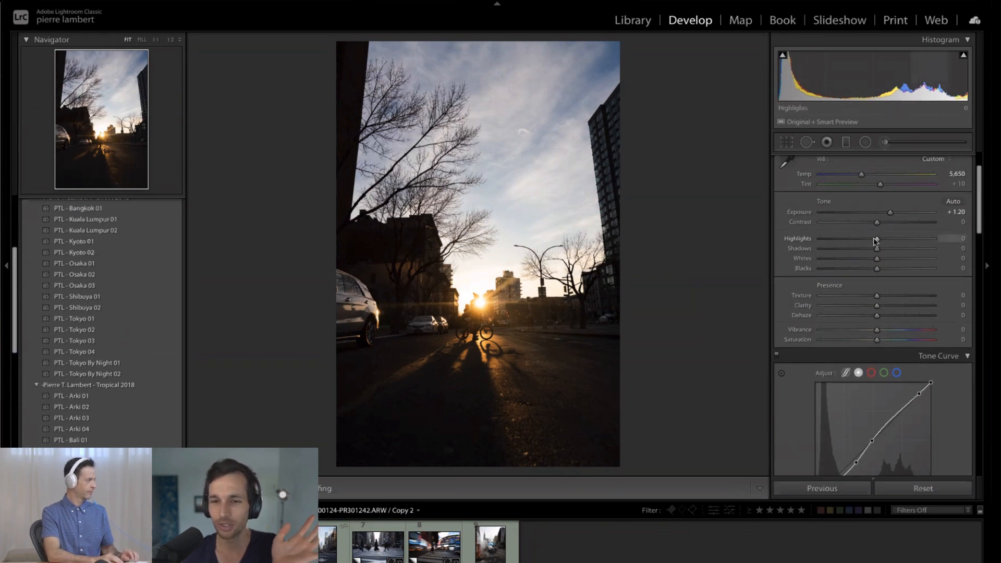
pyautogui.moveTo(875, 240); pyautogui.dragTo(813, 244)
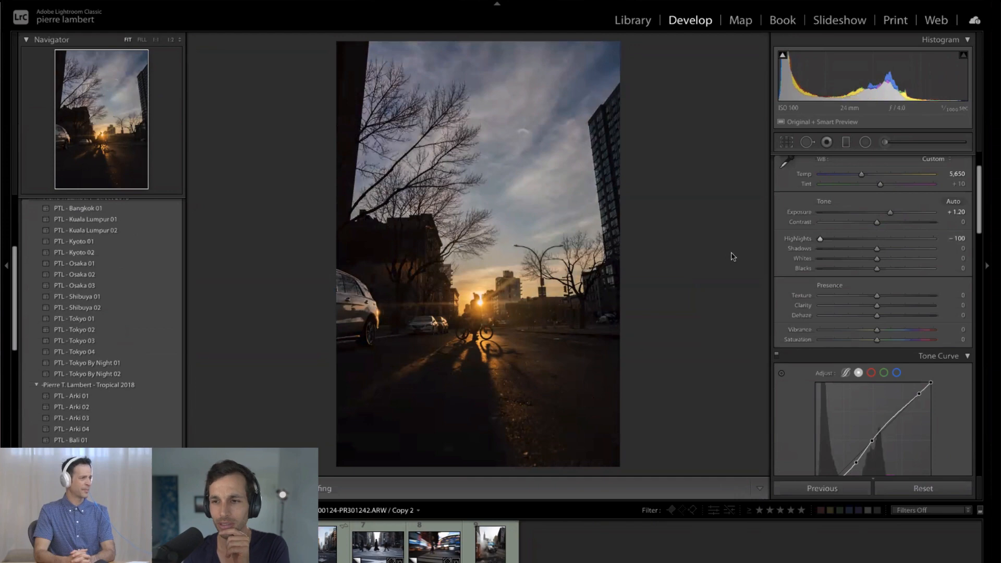
pyautogui.click(478, 301)
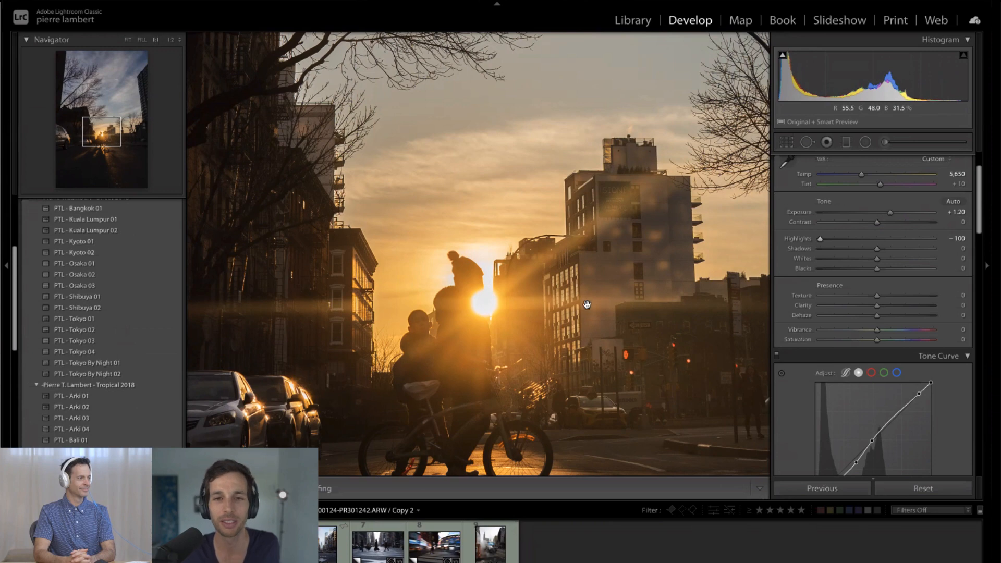
pyautogui.moveTo(527, 323); pyautogui.dragTo(535, 224)
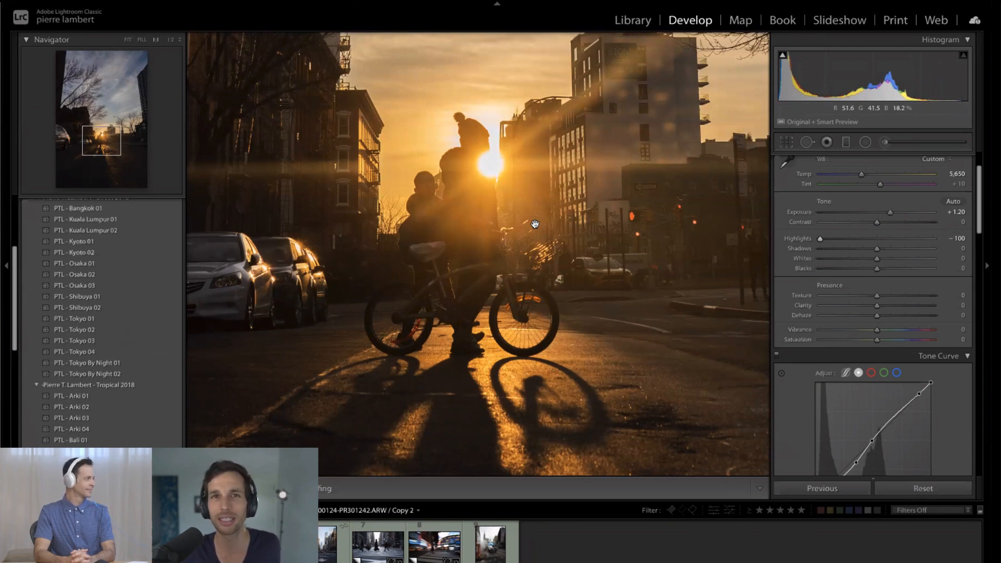
pyautogui.click(535, 224)
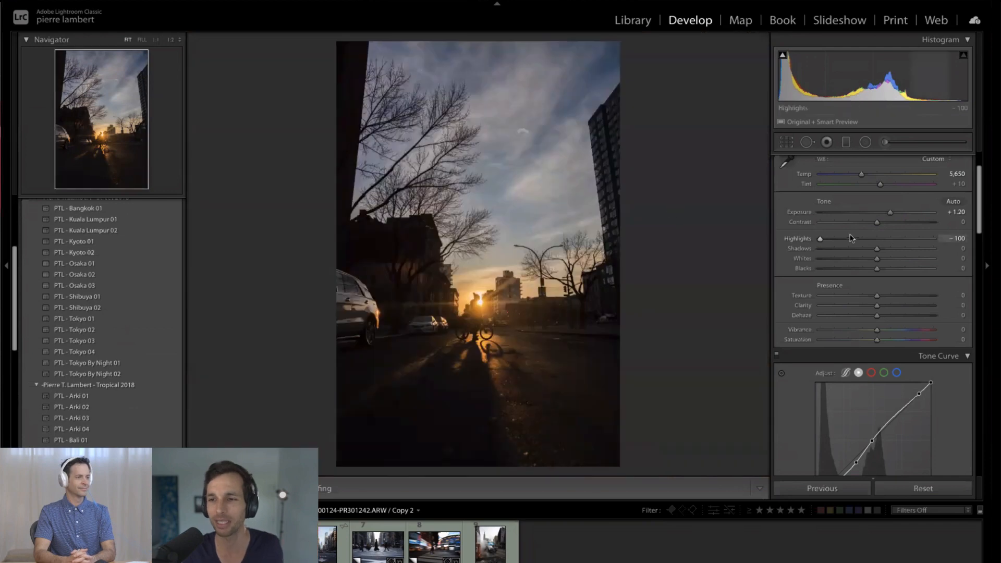
# - Compare weaker and stronger highlight recovery and settle the Highlights at −33
pyautogui.click(849, 238)
pyautogui.moveTo(853, 239); pyautogui.dragTo(864, 239)
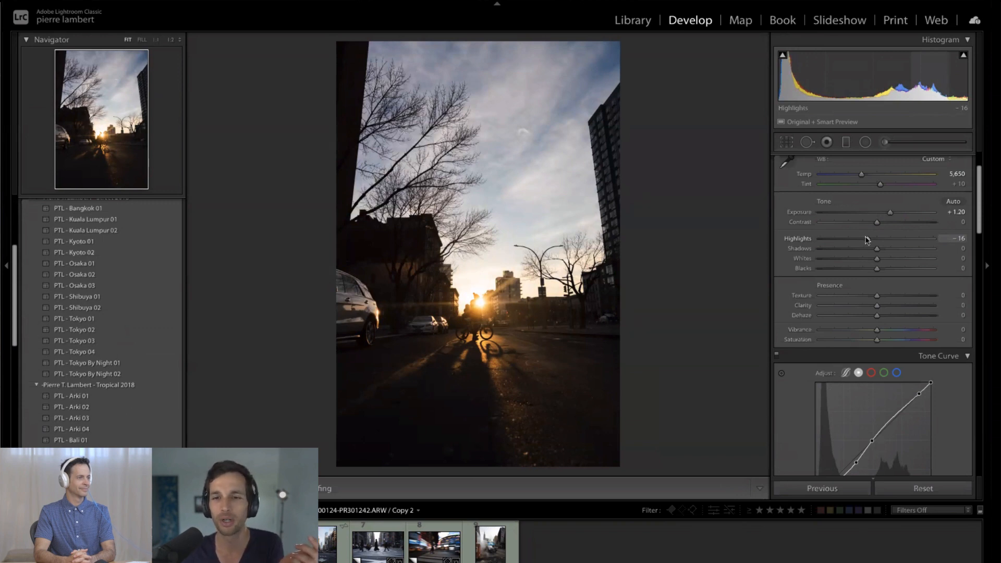
pyautogui.moveTo(867, 240); pyautogui.dragTo(784, 231)
pyautogui.moveTo(786, 229); pyautogui.dragTo(857, 239)
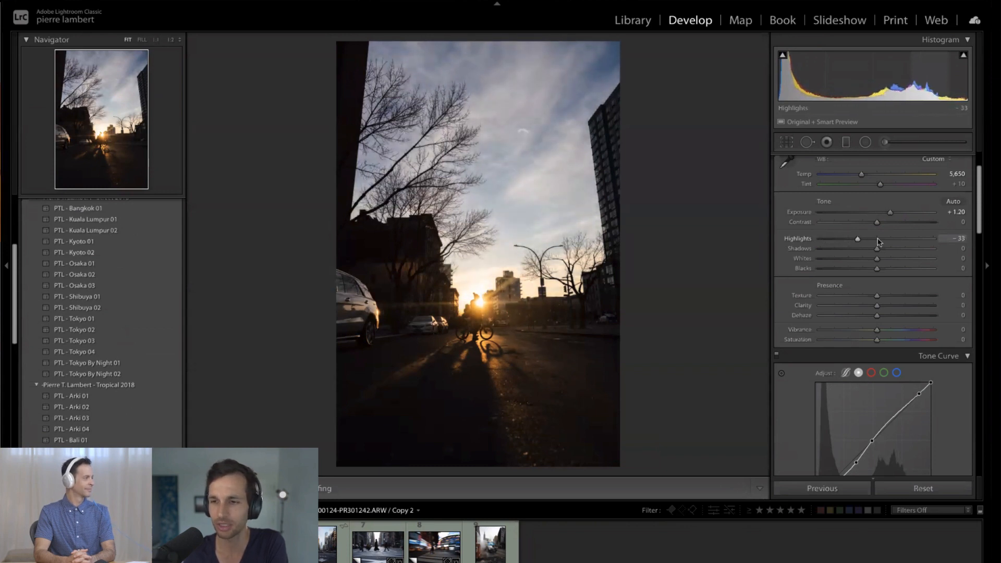
# - Test raising the Shadows to about +26, and settle them at +14
pyautogui.scroll(-2, 880, 266)
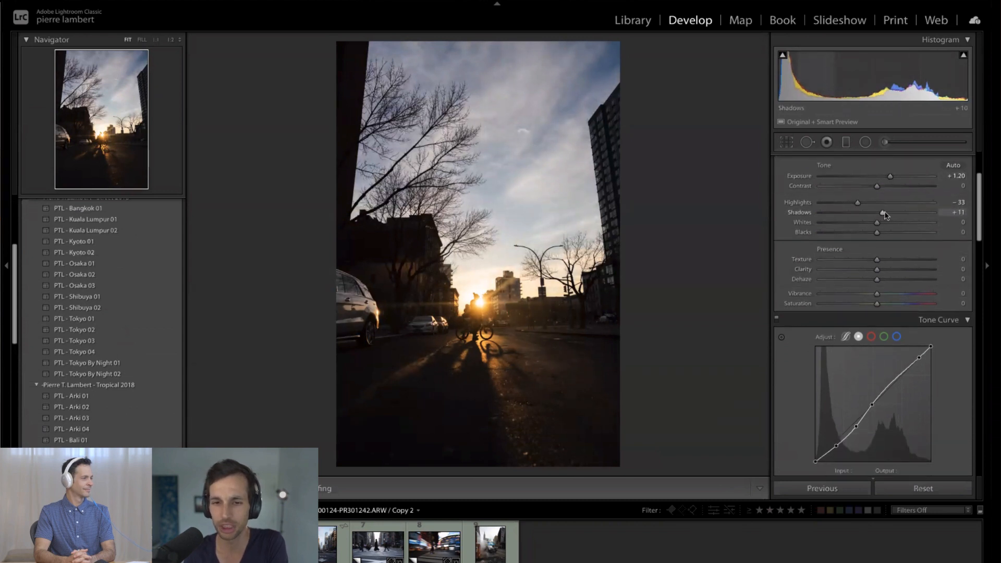
pyautogui.moveTo(884, 212); pyautogui.dragTo(892, 217)
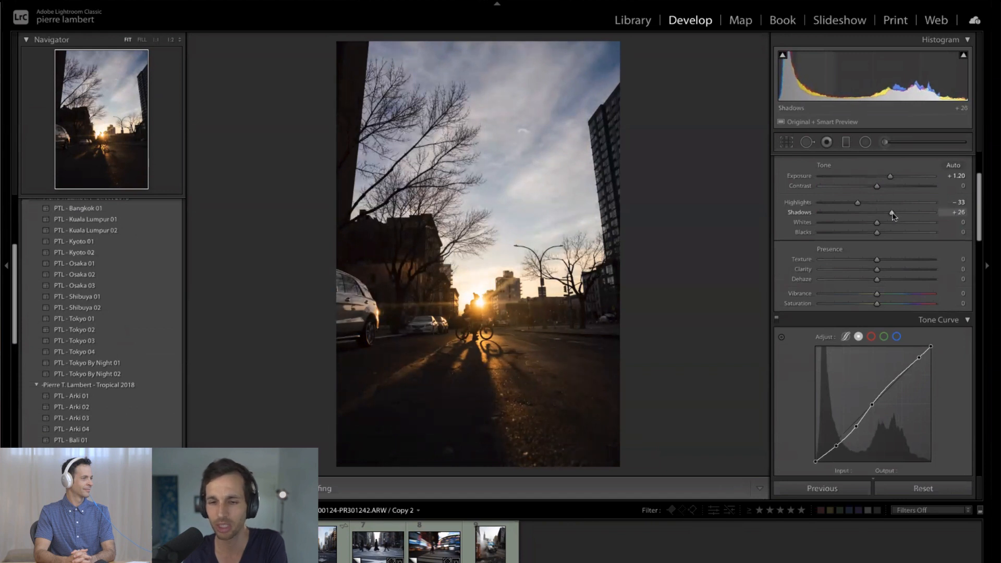
pyautogui.moveTo(869, 216)
pyautogui.mouseDown()
pyautogui.moveTo(857, 217)
pyautogui.moveTo(884, 219)
pyautogui.mouseUp()
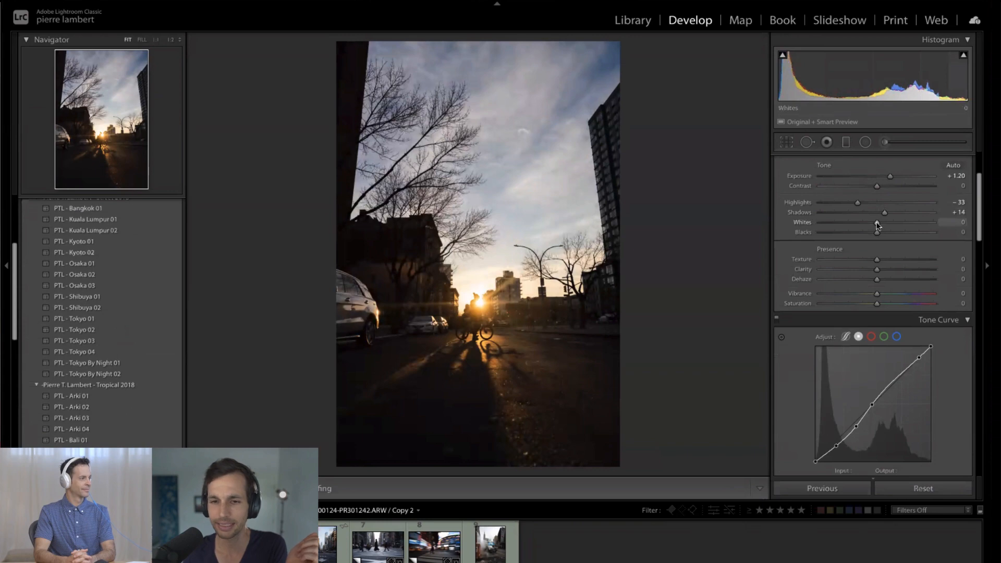
# - Test the Whites at −100, settle them at −6, and check the area around the sun up close
pyautogui.moveTo(878, 224); pyautogui.dragTo(800, 224)
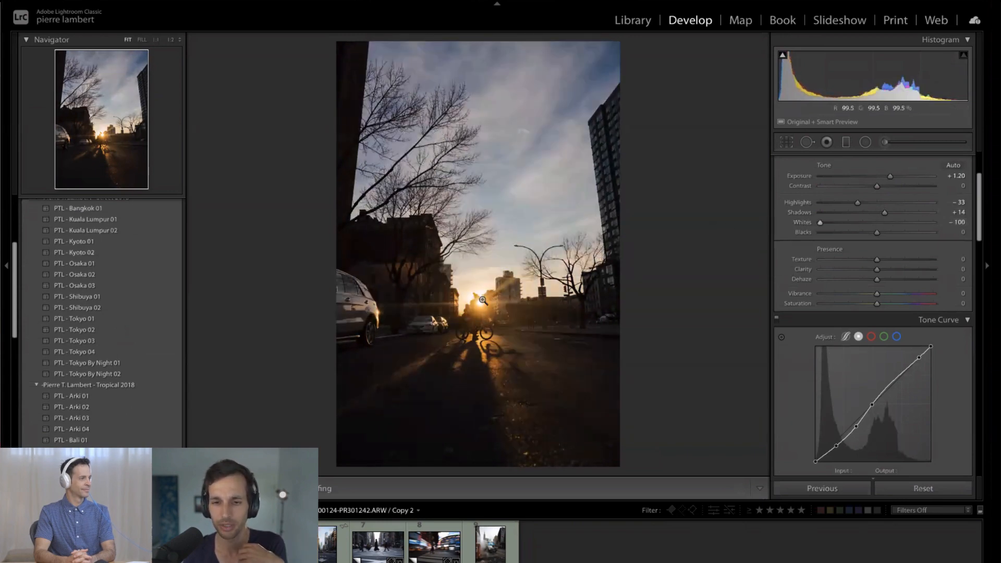
pyautogui.moveTo(819, 223); pyautogui.dragTo(876, 227)
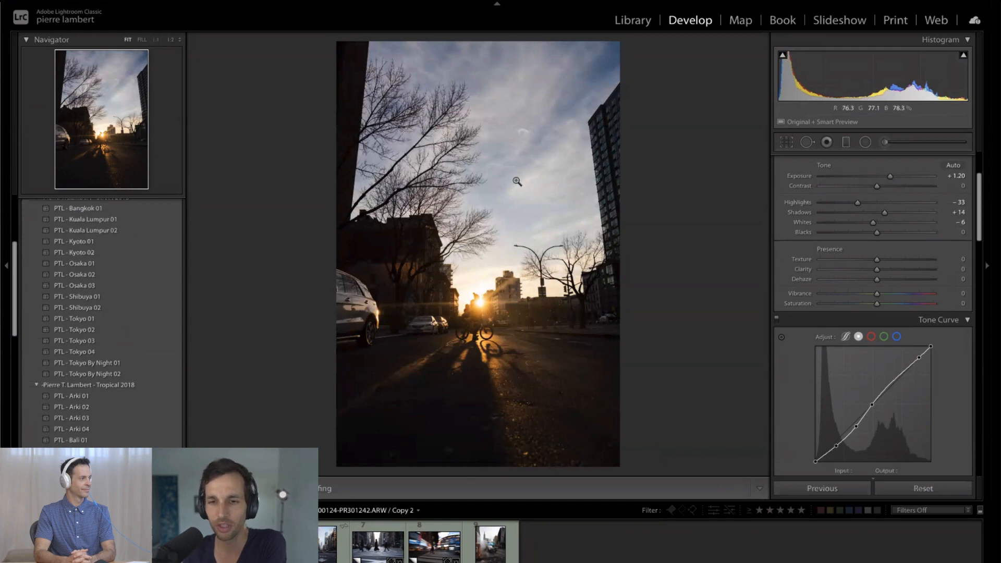
pyautogui.click(482, 297)
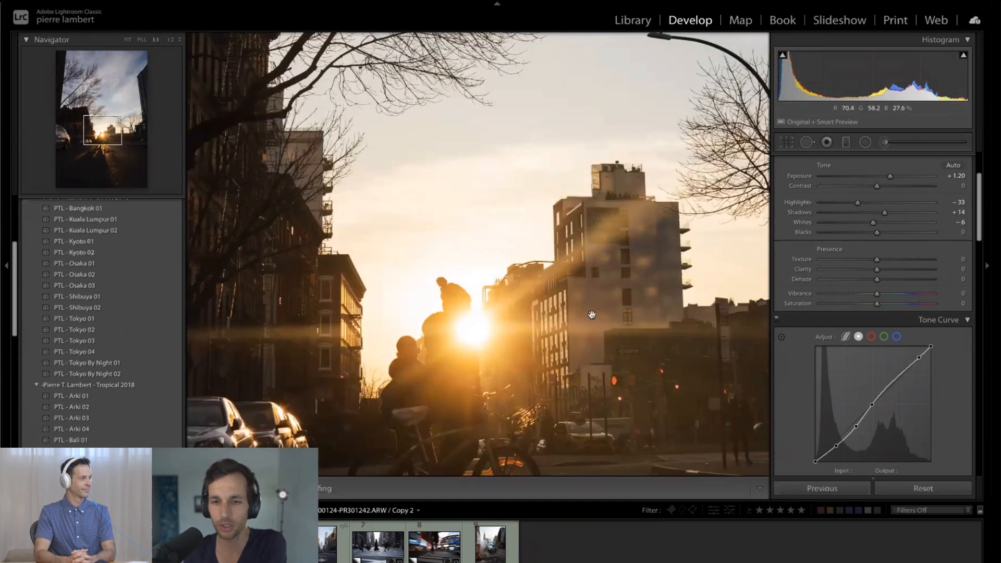
pyautogui.click(586, 296)
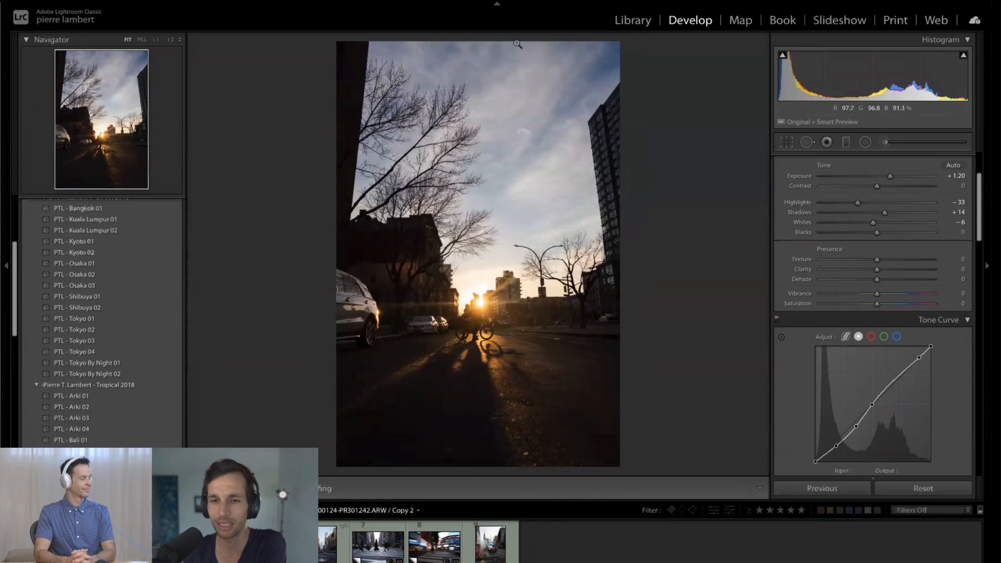
pyautogui.click(481, 298)
pyautogui.click(498, 290)
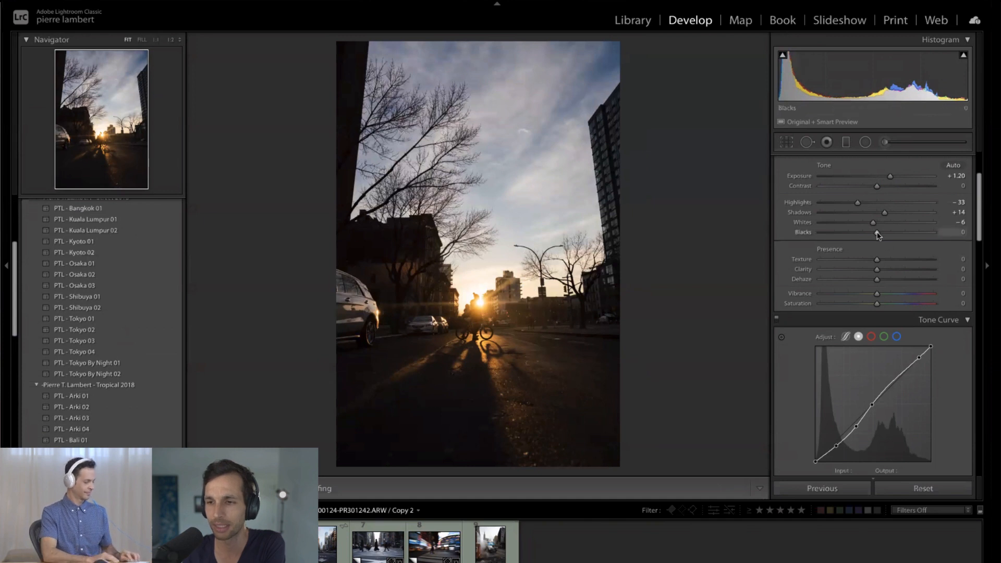
# - Test the Blacks at −20, and settle them at +18 to lift the darkest areas
pyautogui.moveTo(878, 234); pyautogui.dragTo(866, 235)
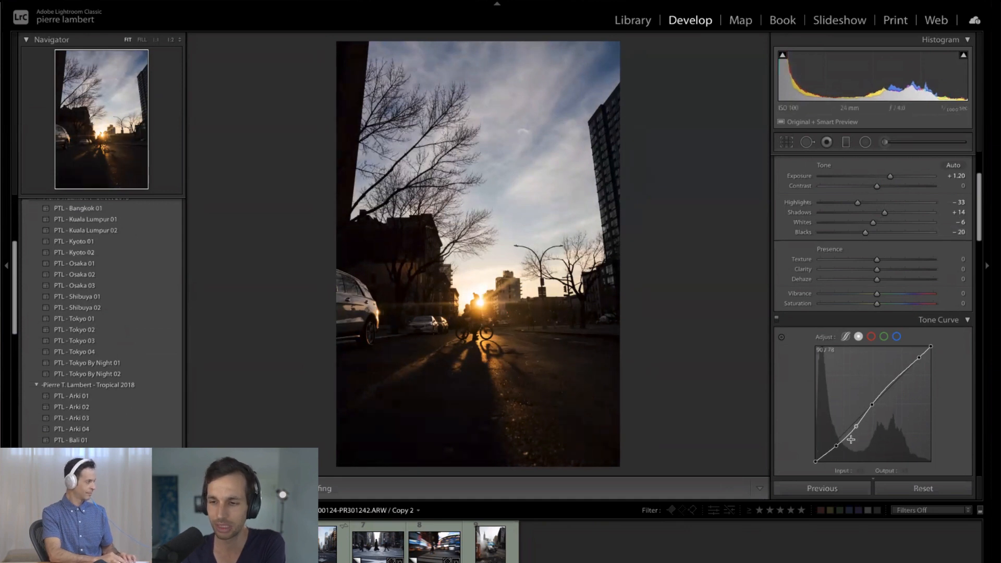
pyautogui.moveTo(865, 232); pyautogui.dragTo(888, 236)
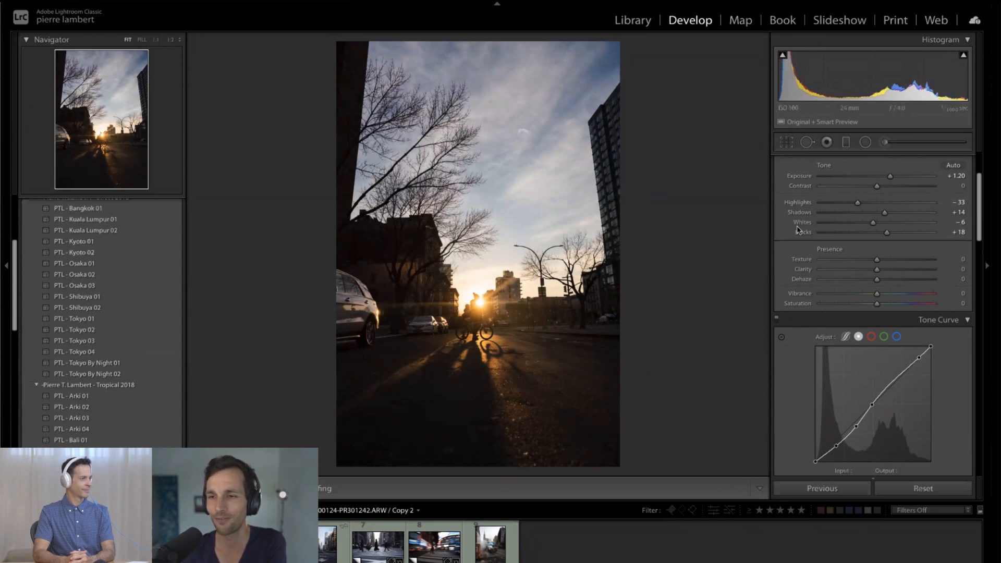
pyautogui.scroll(-2, 823, 241)
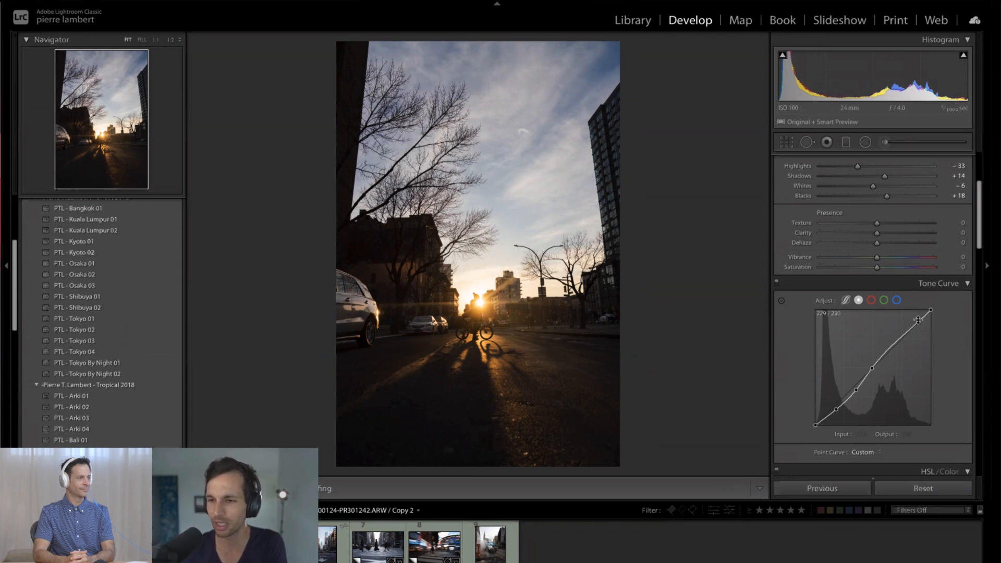
pyautogui.press('alt')
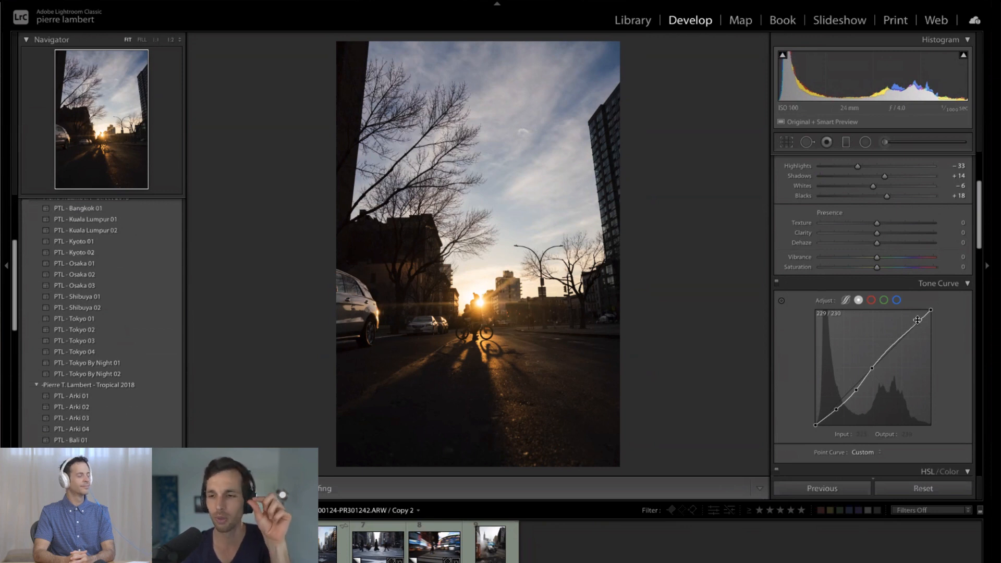
pyautogui.click(917, 320)
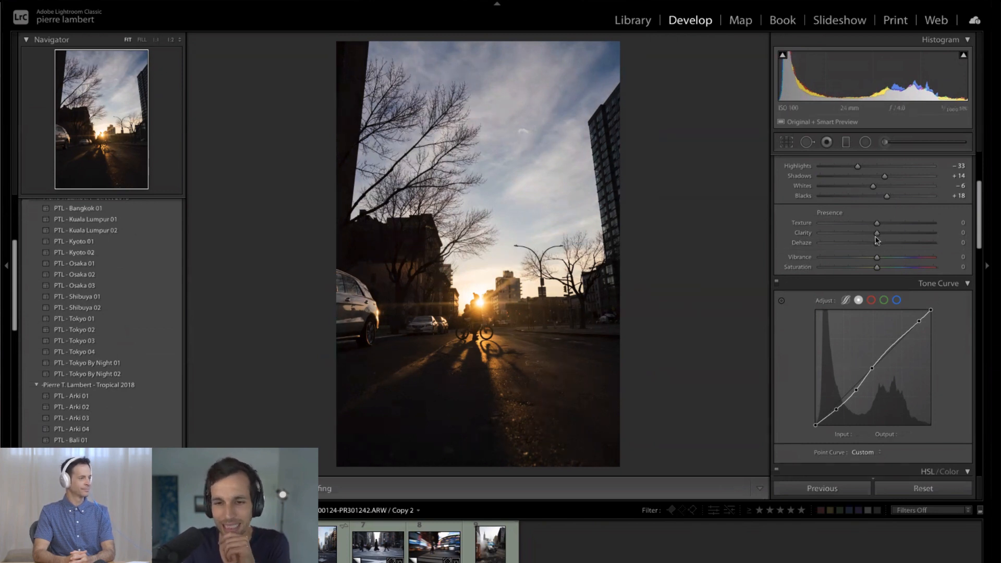
# - Test the Clarity at extremes of +85 and about −95, reset it, and set it to +10
pyautogui.moveTo(877, 234); pyautogui.dragTo(924, 234)
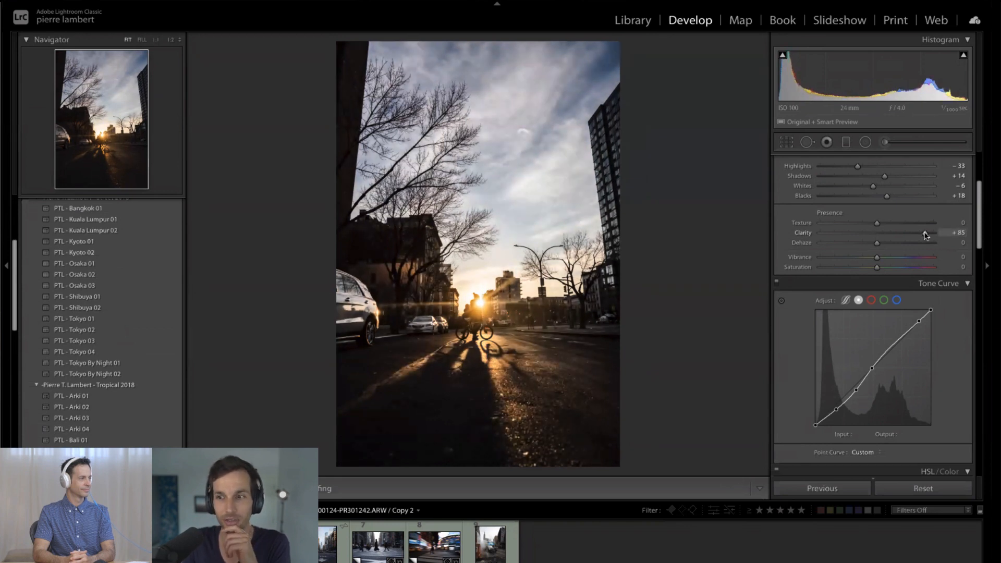
pyautogui.moveTo(924, 234); pyautogui.dragTo(802, 231)
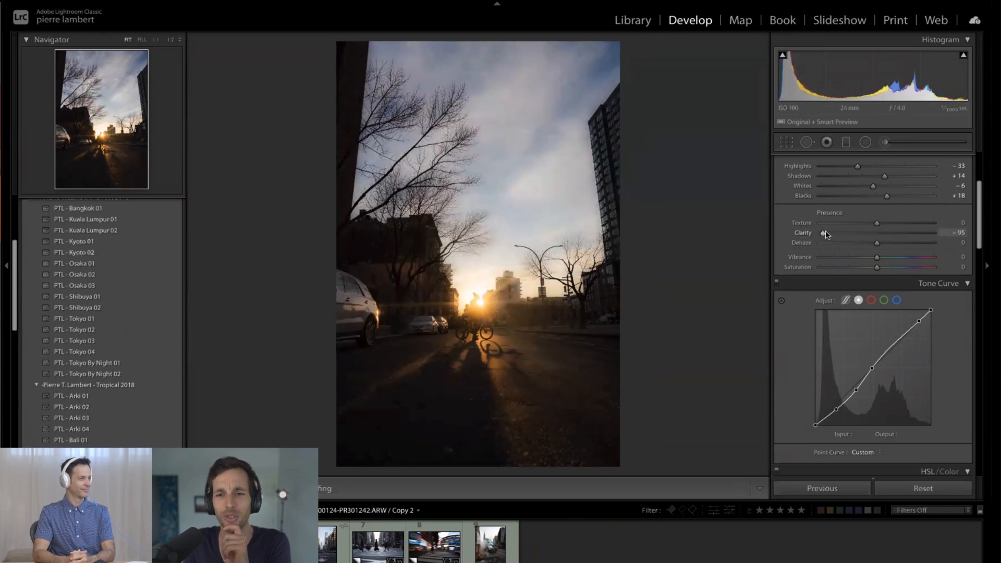
pyautogui.moveTo(826, 235); pyautogui.dragTo(885, 237)
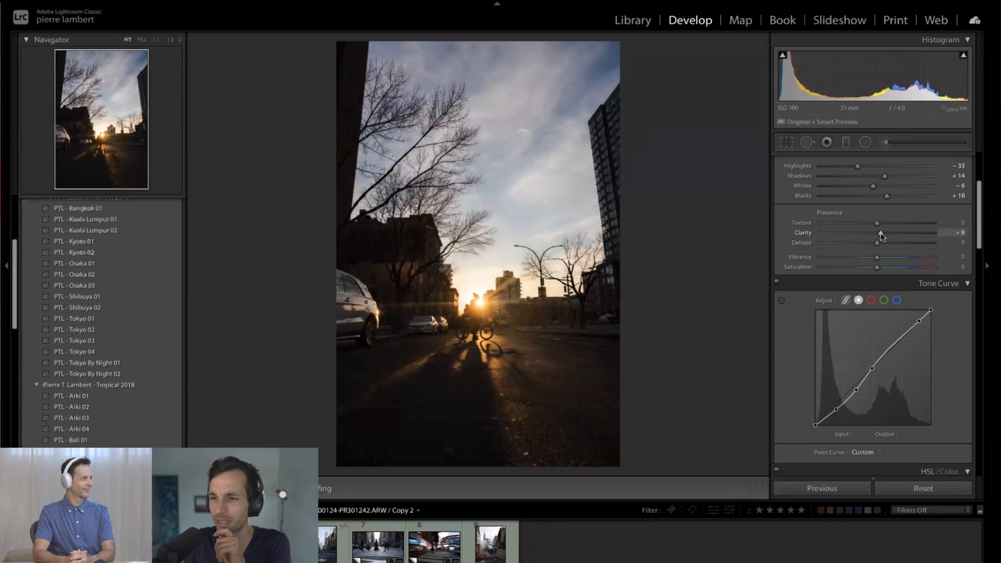
pyautogui.doubleClick(881, 235)
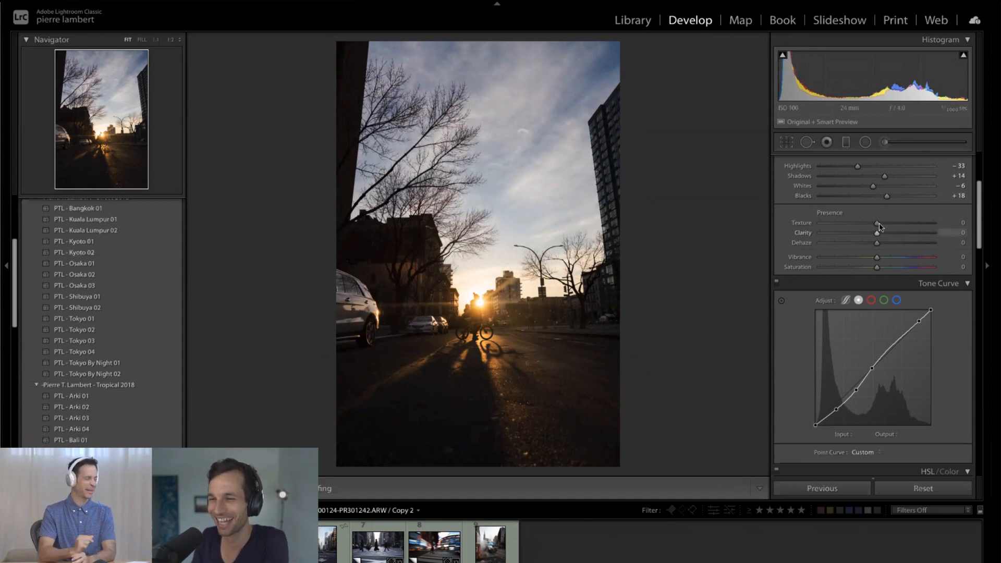
pyautogui.moveTo(877, 225); pyautogui.dragTo(816, 232)
pyautogui.moveTo(880, 231)
pyautogui.mouseDown()
pyautogui.moveTo(905, 229)
pyautogui.moveTo(878, 230)
pyautogui.mouseUp()
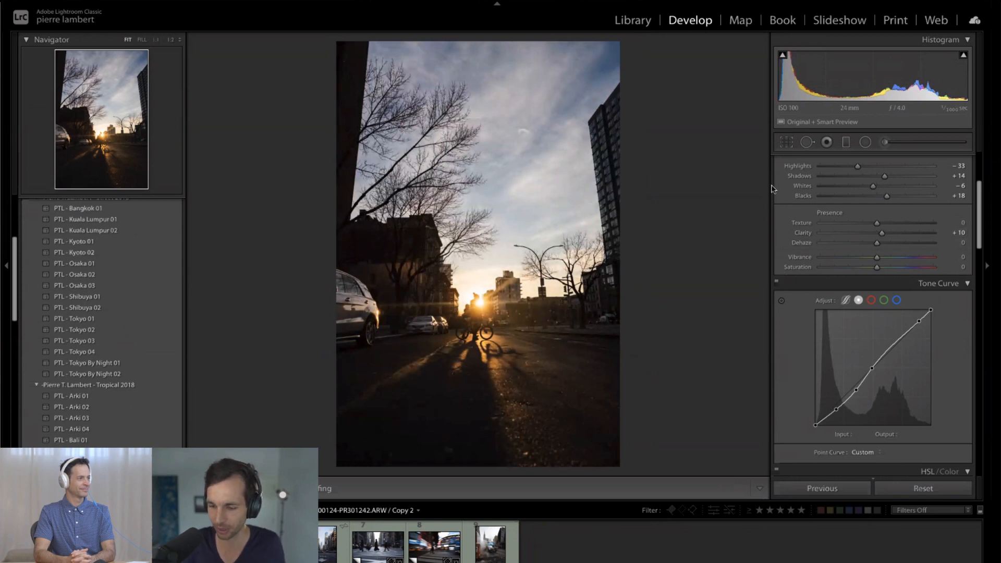
# - Compare the edited photo with the original by toggling the before view and showing Before and After side by side
pyautogui.press('\\')
pyautogui.press('\\')
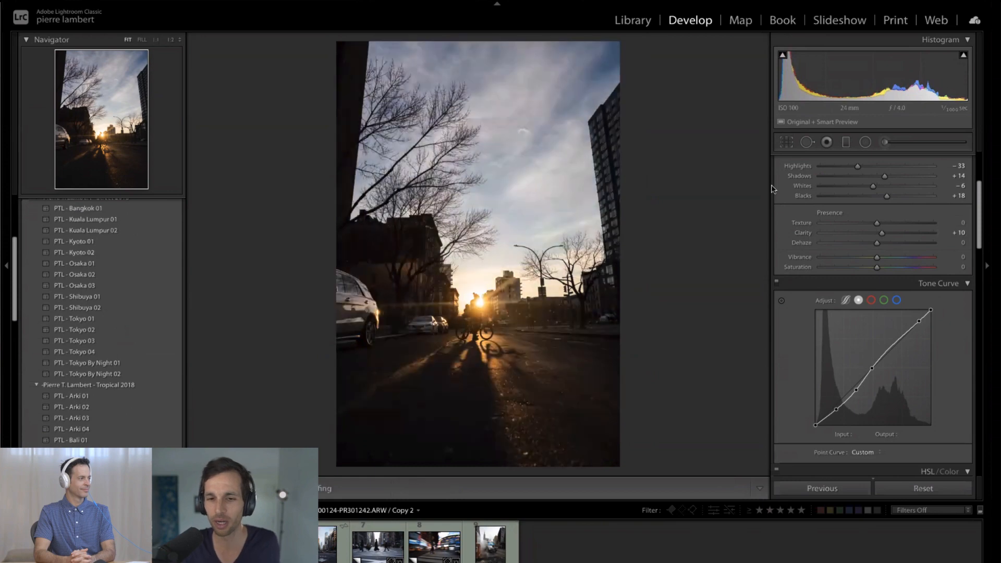
pyautogui.press('\\')
pyautogui.press('\\')
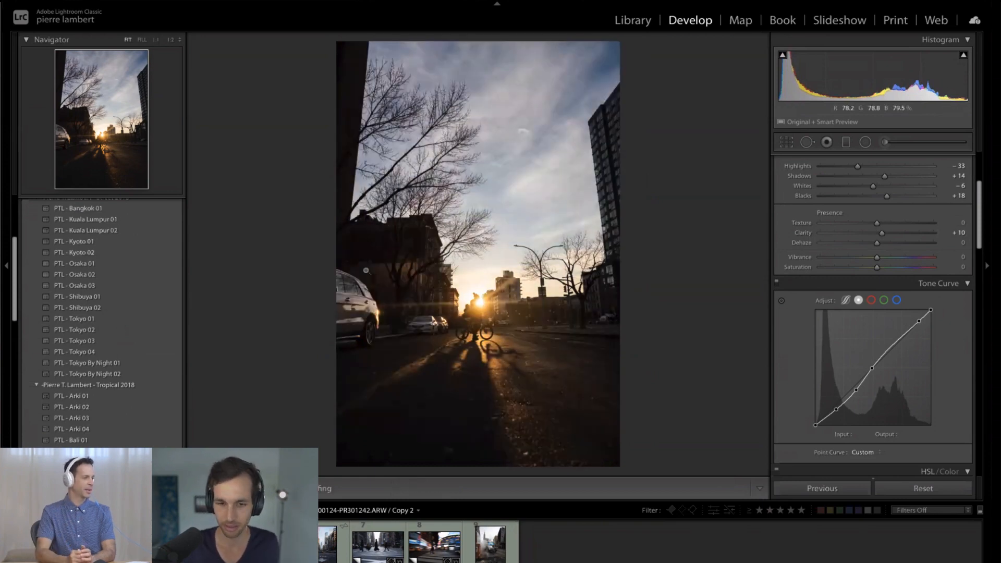
pyautogui.press('y')
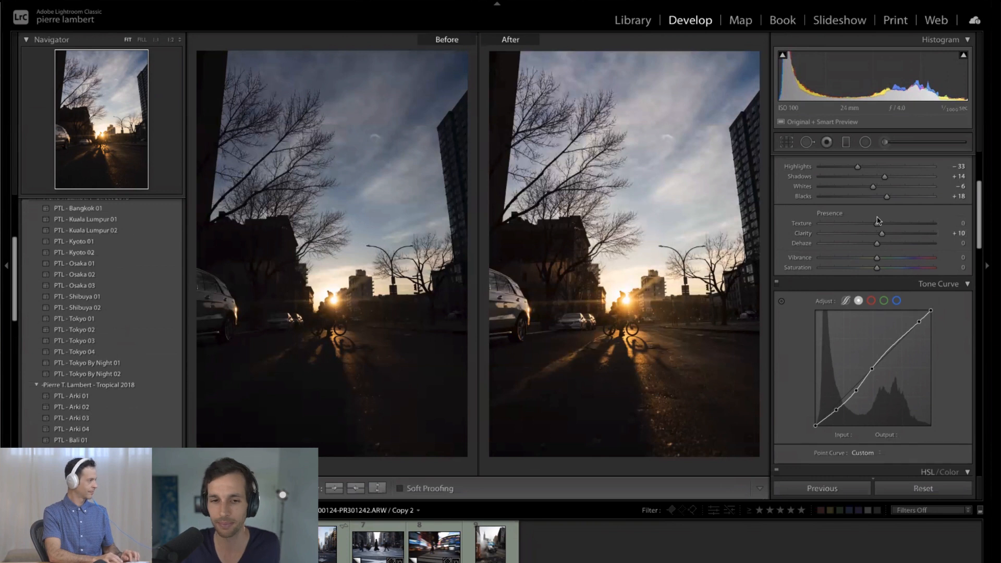
pyautogui.scroll(3, 878, 220)
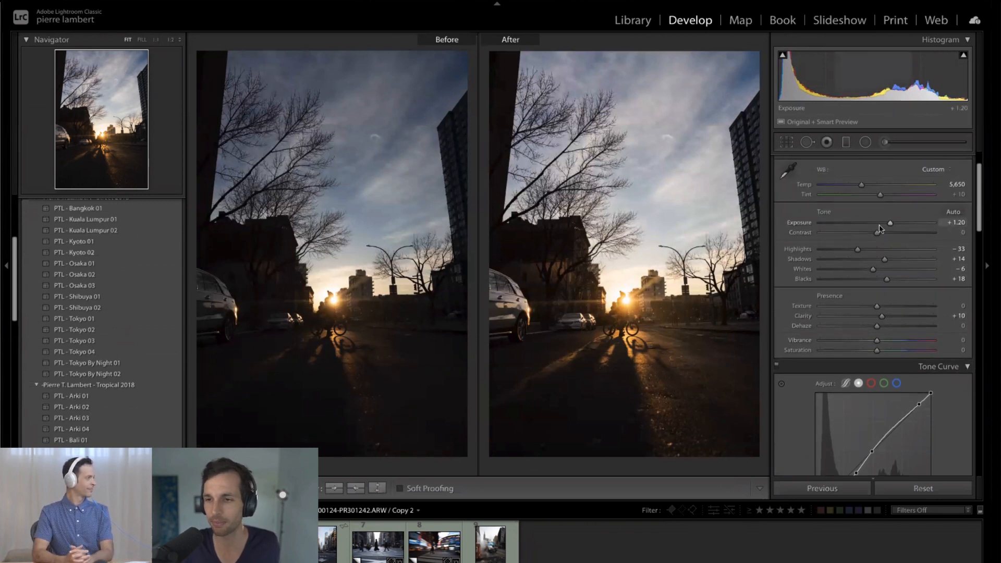
# - Review the Tone Curve, HSL/Color and Split Toning controls for the sunset street photo
pyautogui.scroll(-2, 897, 323)
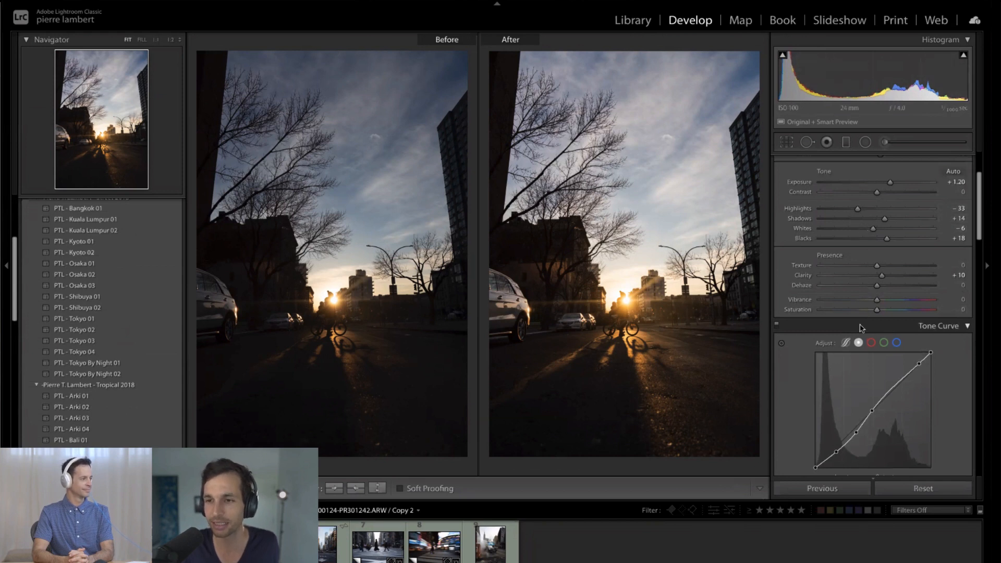
pyautogui.scroll(-6, 856, 329)
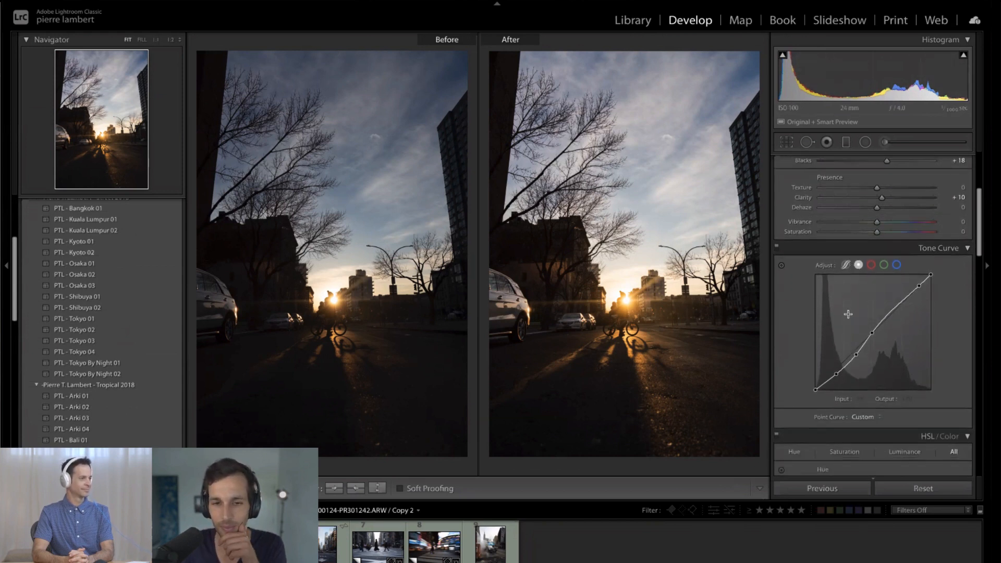
pyautogui.scroll(-5, 848, 313)
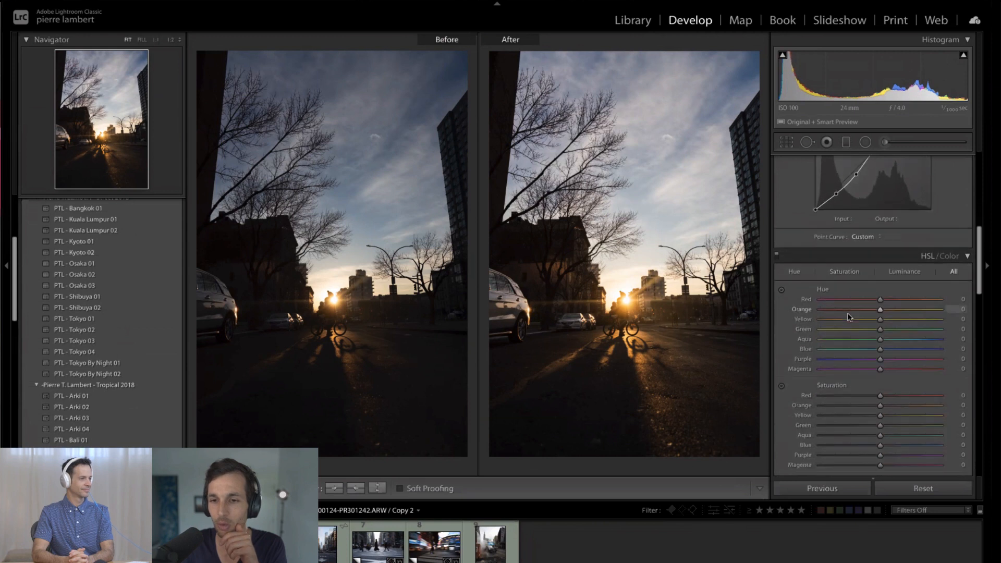
pyautogui.scroll(-2, 848, 315)
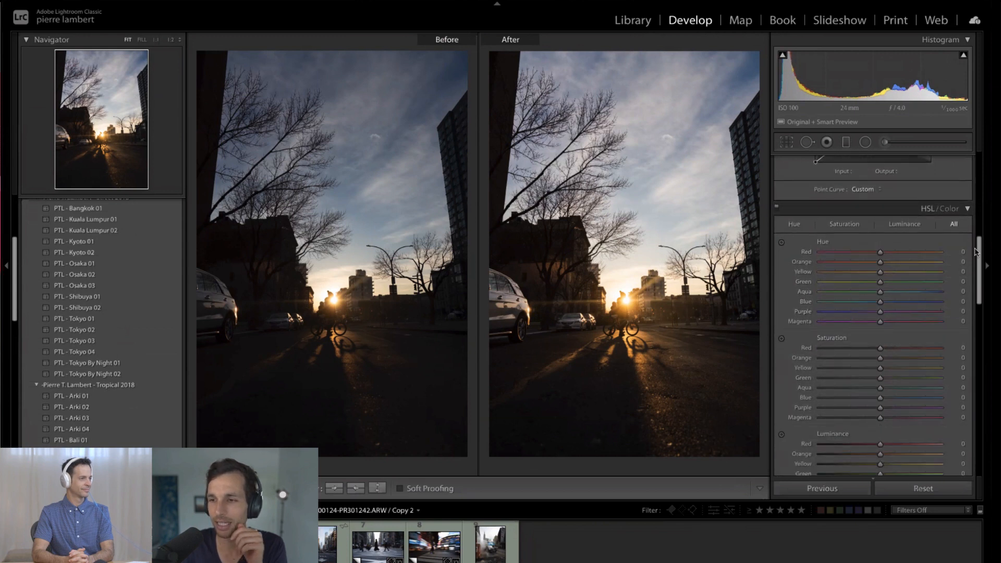
pyautogui.moveTo(979, 249)
pyautogui.mouseDown()
pyautogui.moveTo(973, 277)
pyautogui.moveTo(976, 259)
pyautogui.mouseUp()
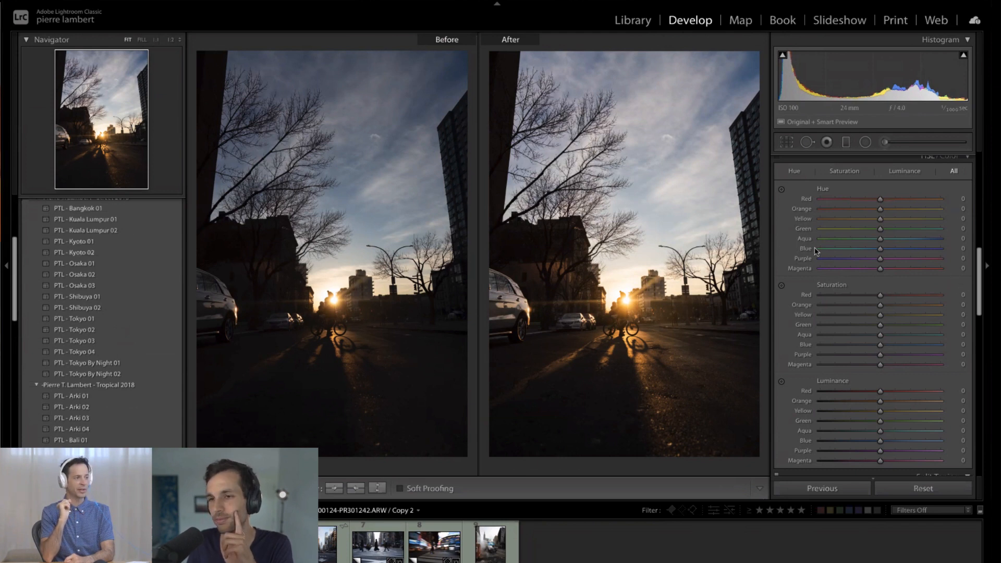
pyautogui.scroll(-2, 971, 294)
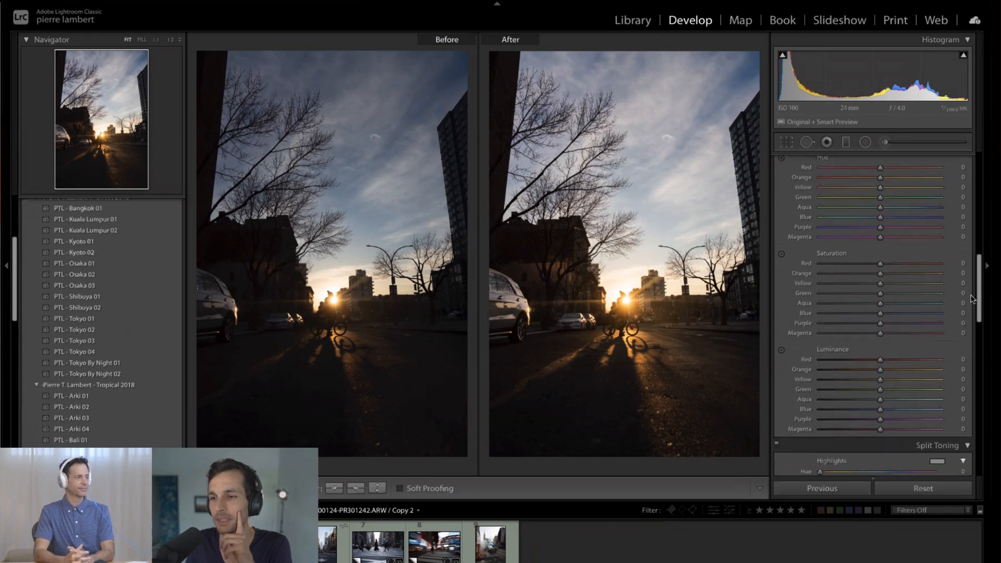
pyautogui.scroll(-2, 967, 298)
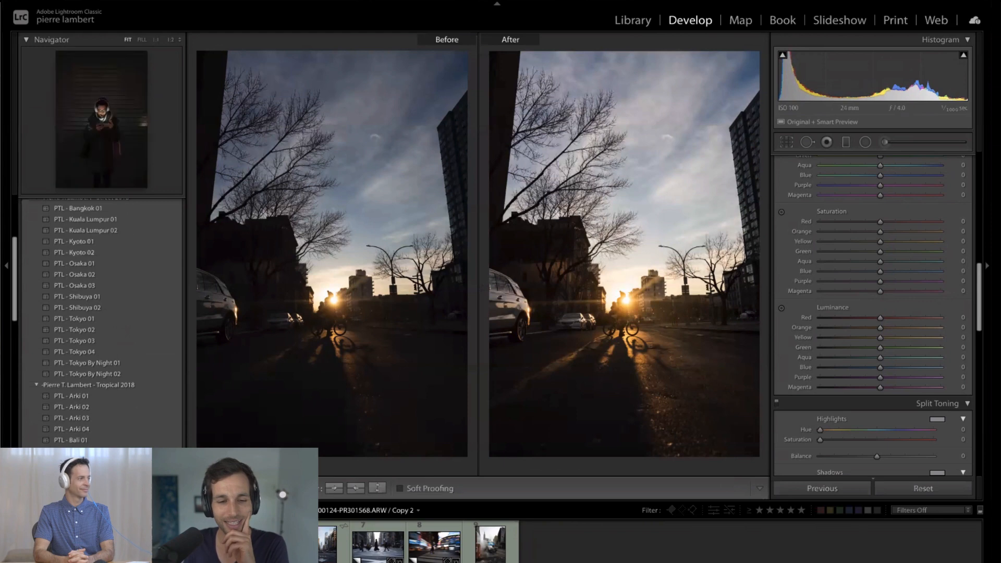
pyautogui.click(209, 545)
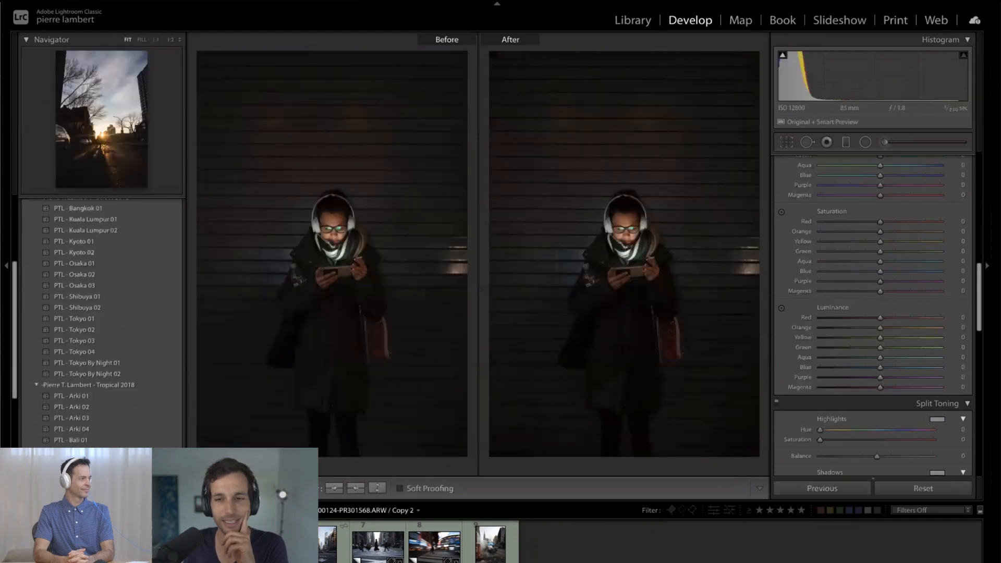
pyautogui.click(152, 544)
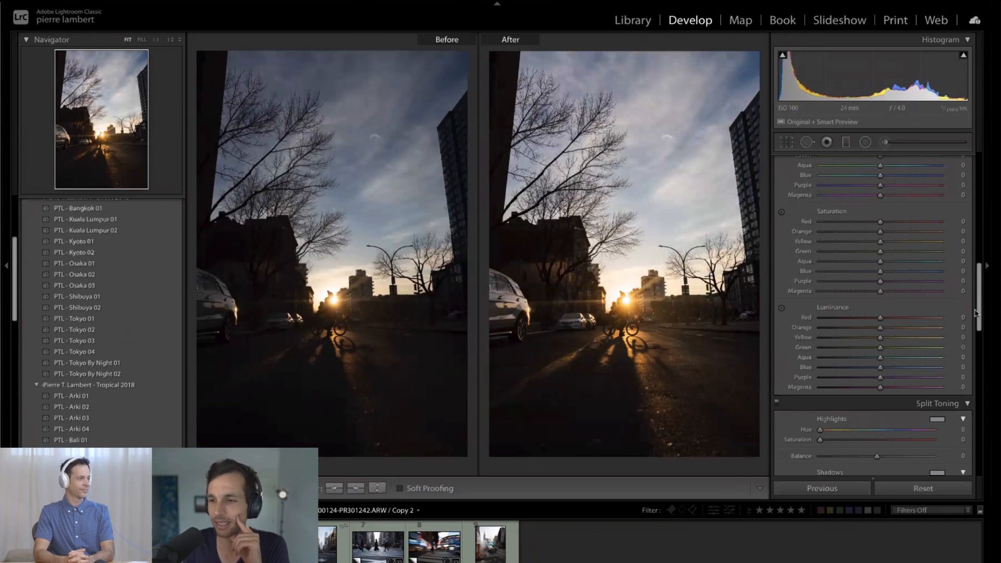
pyautogui.scroll(-1, 975, 326)
pyautogui.scroll(-3, 975, 326)
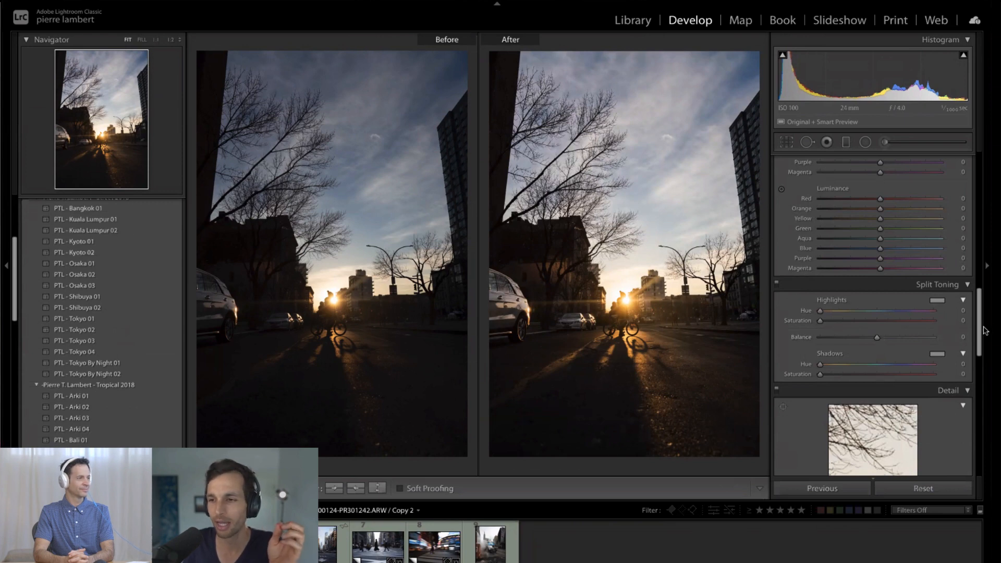
pyautogui.moveTo(981, 332); pyautogui.dragTo(987, 292)
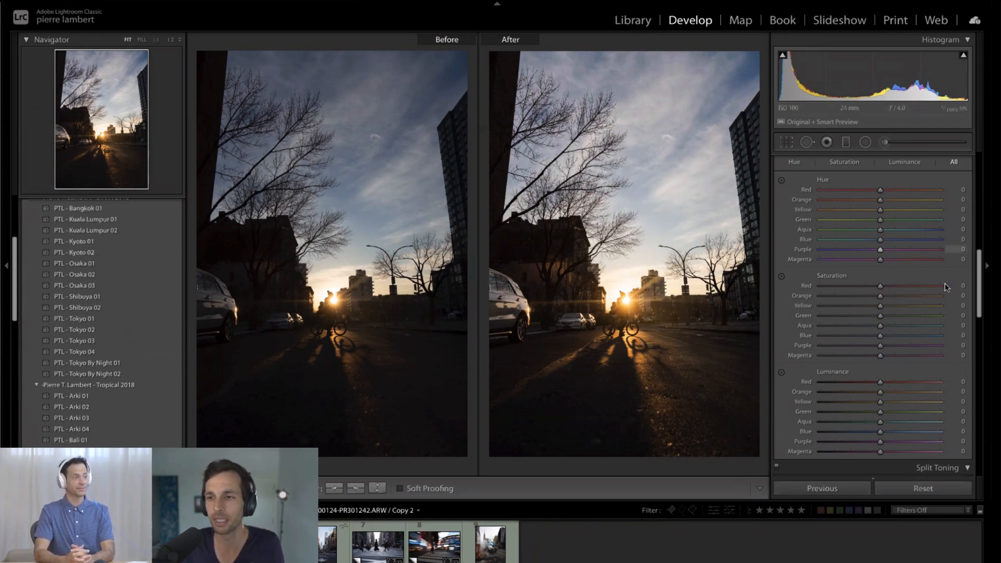
pyautogui.scroll(1, 979, 272)
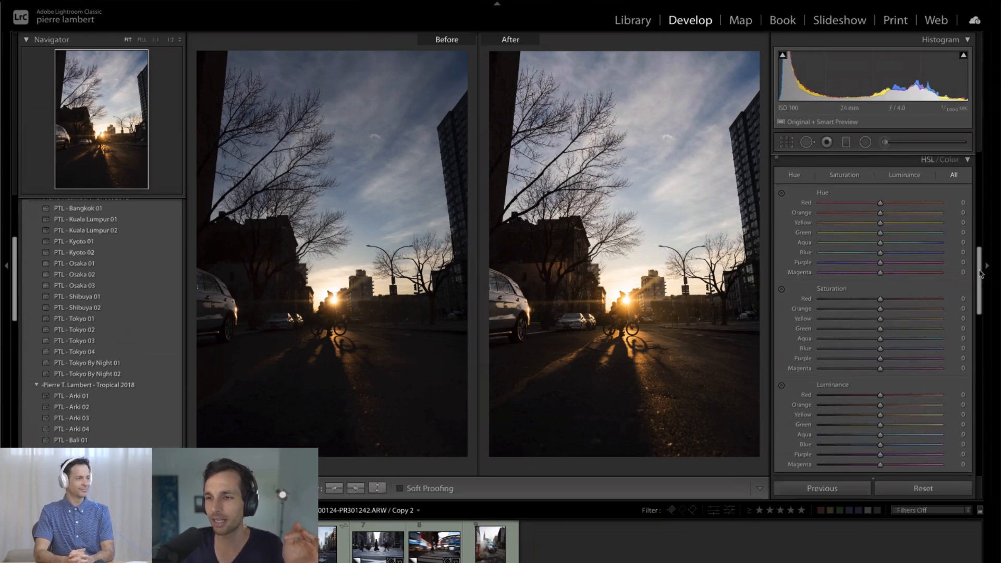
# - Test the Calibration Red Primary Saturation at −100 and reset it to 0
pyautogui.moveTo(979, 272); pyautogui.dragTo(970, 453)
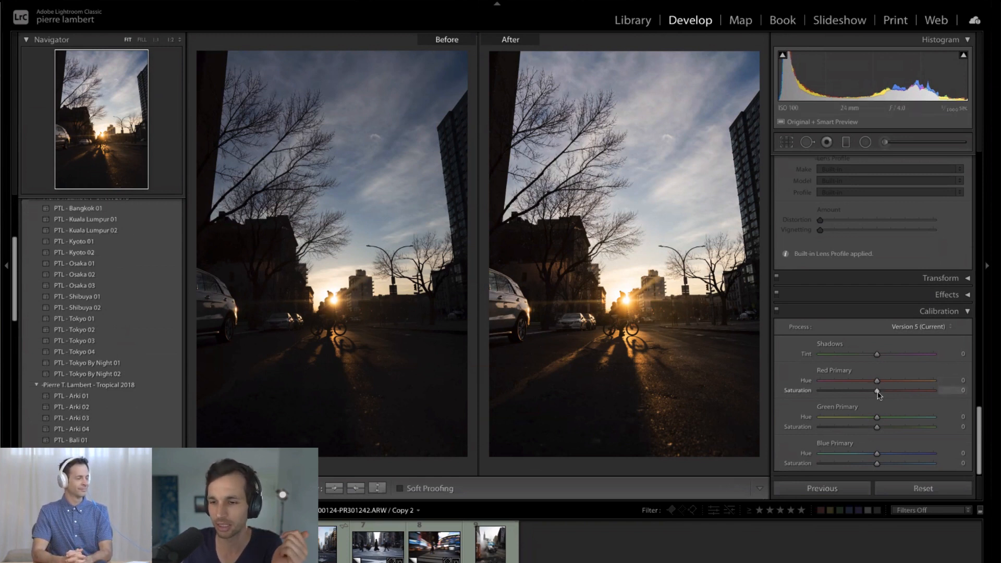
pyautogui.moveTo(860, 393); pyautogui.dragTo(806, 395)
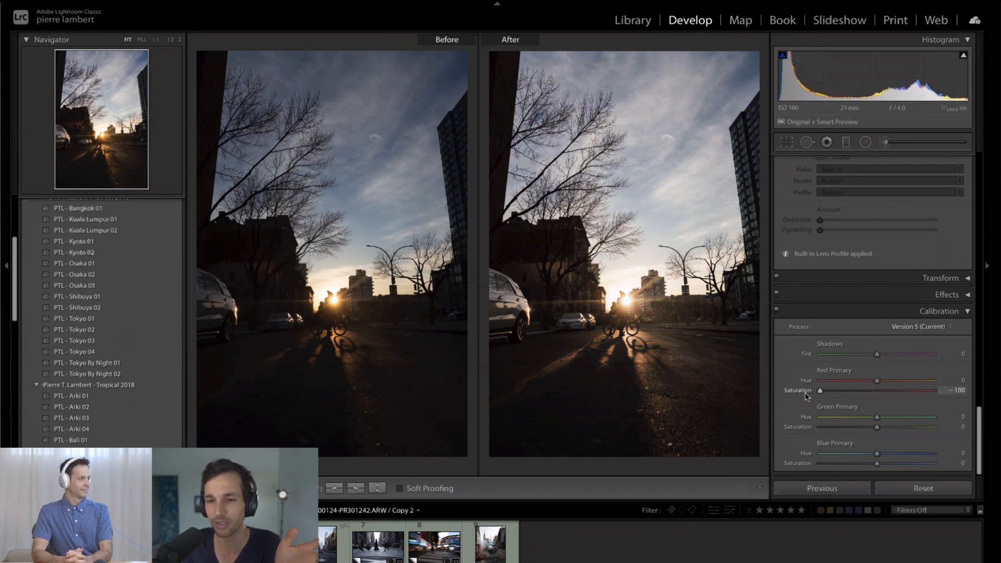
pyautogui.moveTo(840, 393)
pyautogui.mouseDown()
pyautogui.moveTo(819, 392)
pyautogui.moveTo(852, 392)
pyautogui.moveTo(830, 391)
pyautogui.mouseUp()
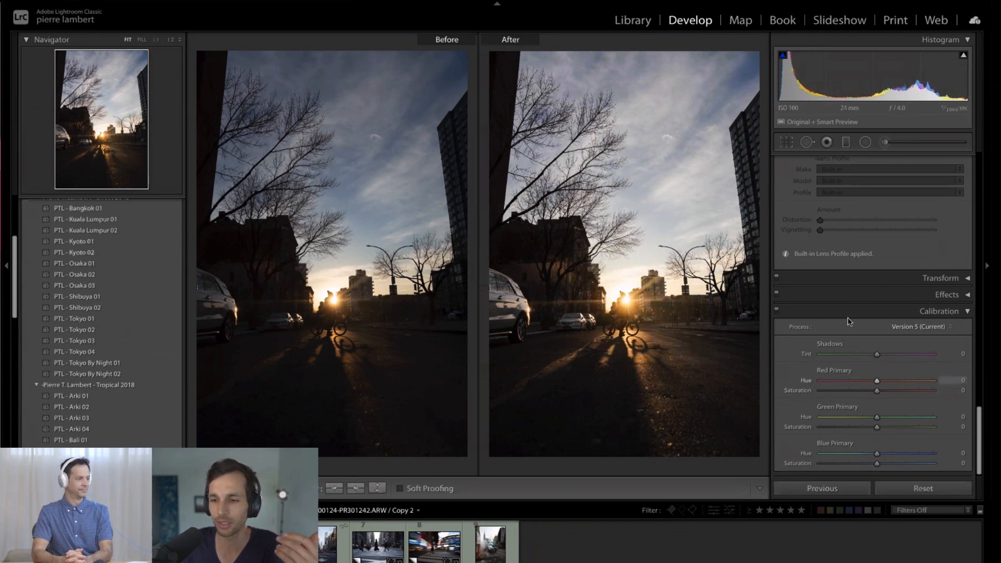
# - Test the HSL Red saturation at −85 and the Orange saturation at −100, resetting each one to 0
pyautogui.scroll(5, 875, 245)
pyautogui.scroll(8, 876, 245)
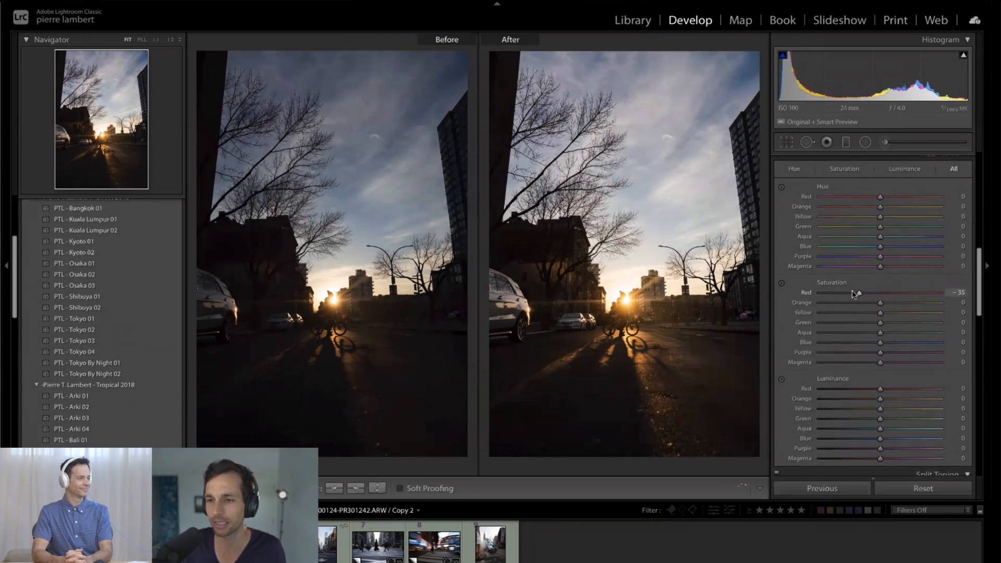
pyautogui.moveTo(853, 293); pyautogui.dragTo(821, 292)
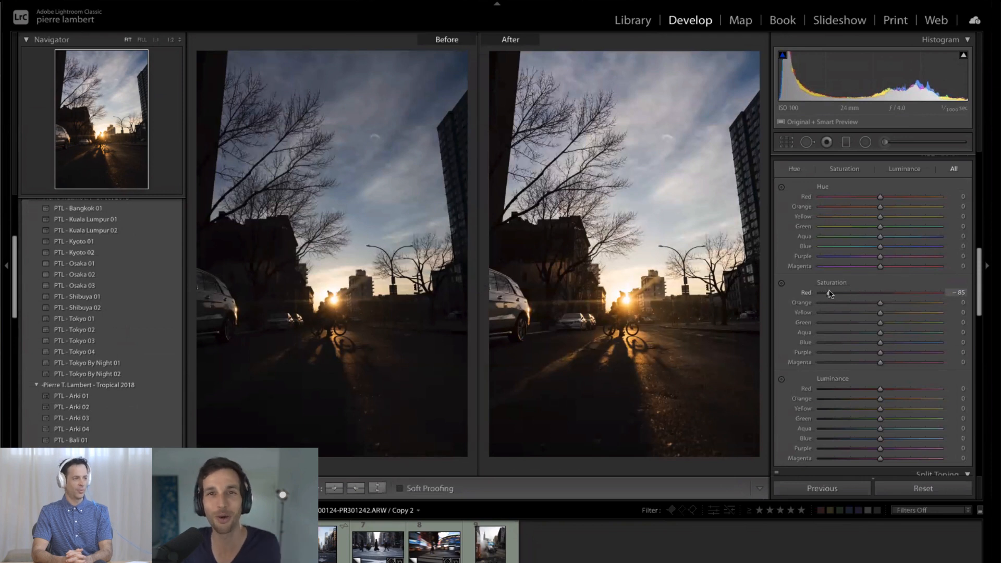
pyautogui.moveTo(848, 291); pyautogui.dragTo(808, 309)
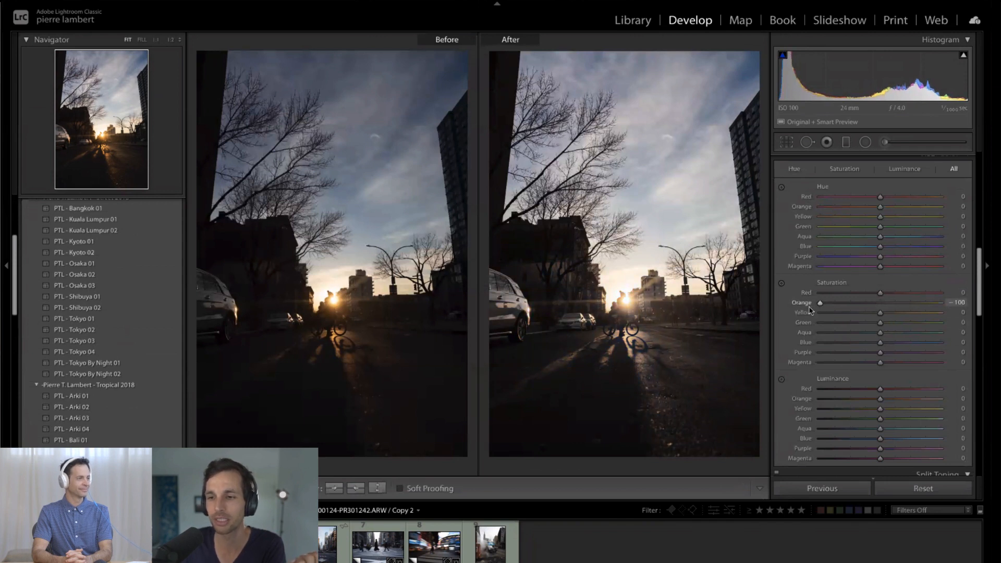
pyautogui.doubleClick(820, 302)
pyautogui.scroll(-2, 832, 318)
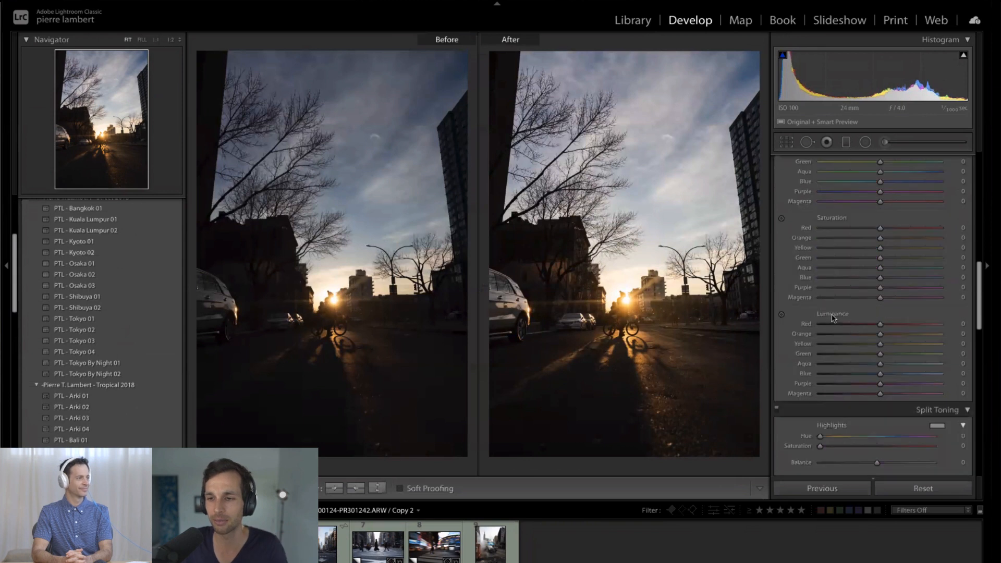
# - Check the available Process versions in Calibration while keeping Version 5 (Current)
pyautogui.scroll(-8, 833, 318)
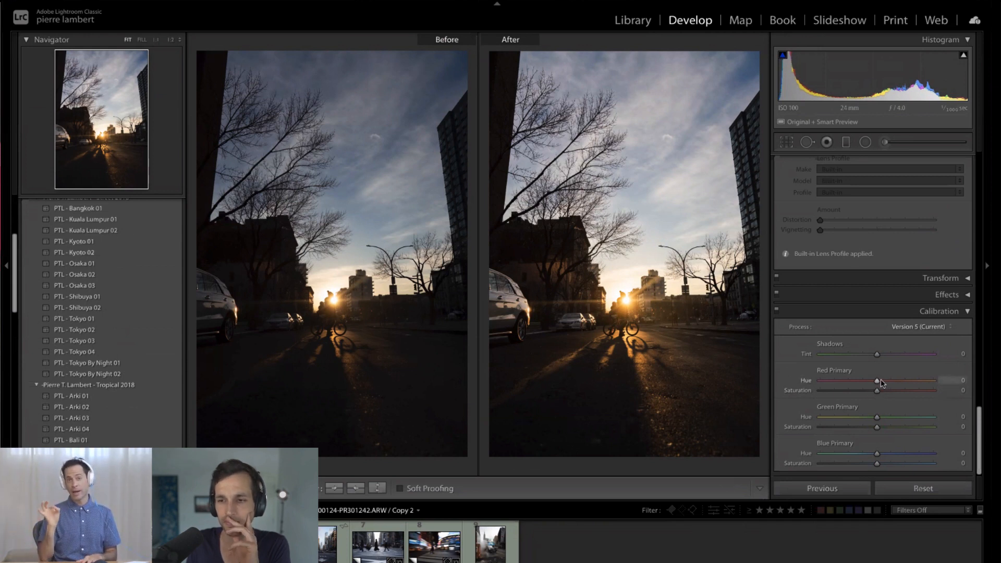
pyautogui.click(918, 327)
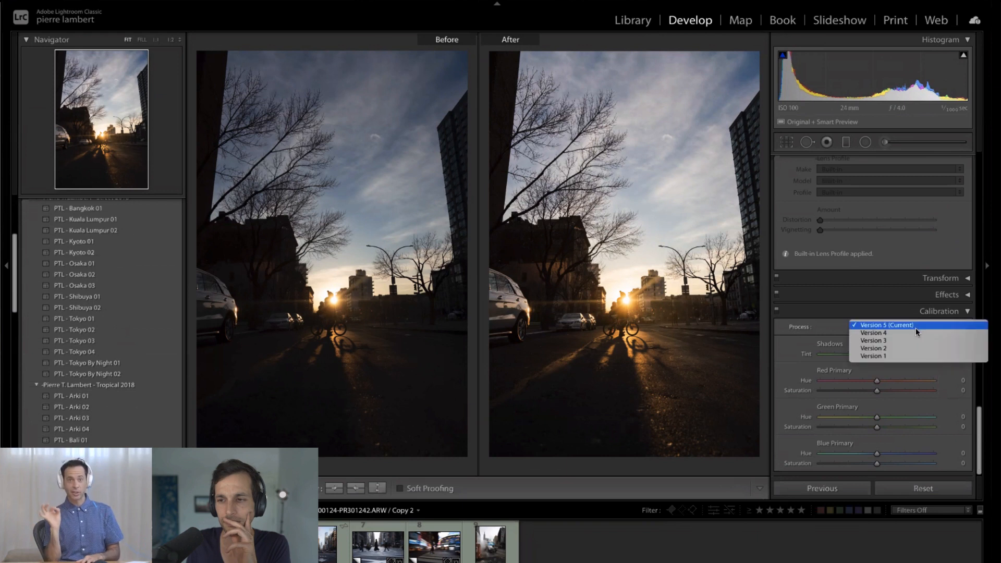
pyautogui.click(849, 334)
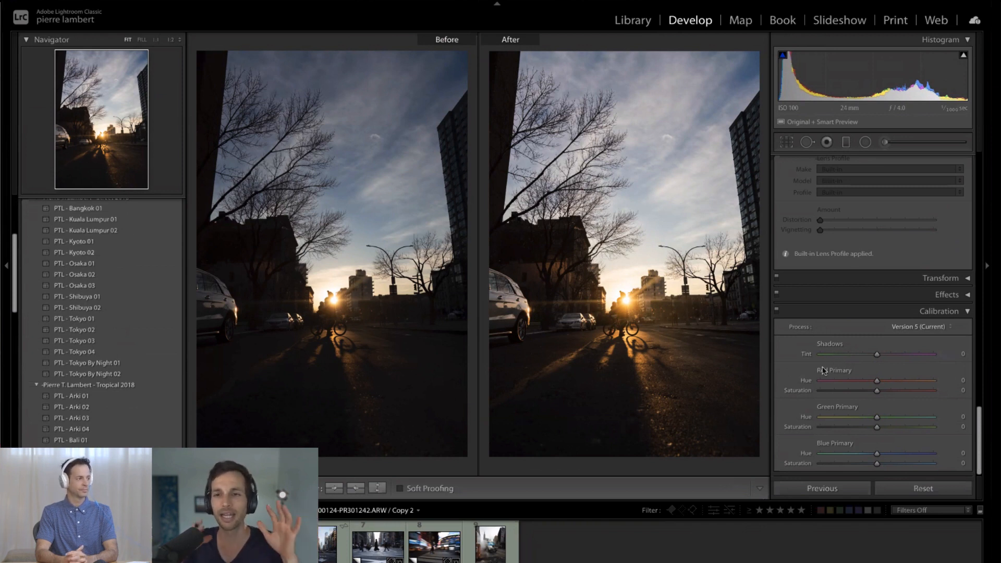
pyautogui.click(103, 229)
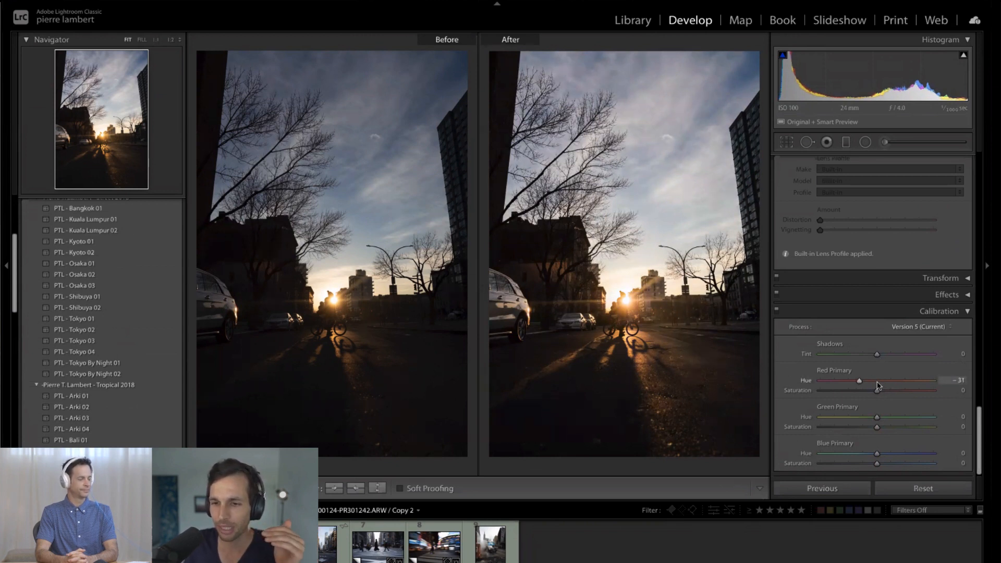
# - Test the Red Primary Hue at −31, reset it, and set the Red Primary Saturation to +10 after trying −29
pyautogui.moveTo(880, 384); pyautogui.dragTo(851, 392)
pyautogui.moveTo(916, 393); pyautogui.dragTo(879, 396)
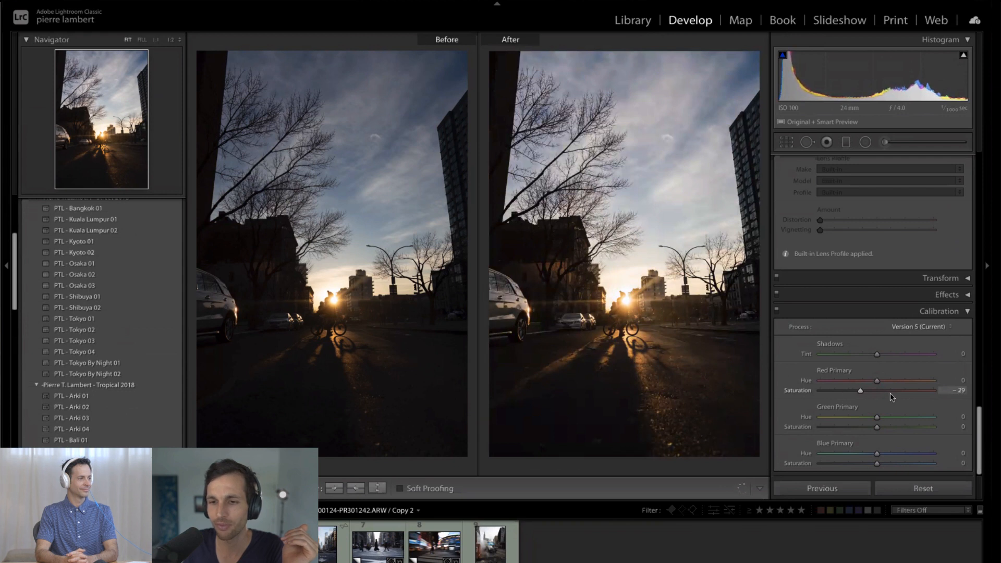
pyautogui.moveTo(891, 397)
pyautogui.mouseDown()
pyautogui.moveTo(904, 395)
pyautogui.moveTo(860, 398)
pyautogui.moveTo(895, 396)
pyautogui.moveTo(881, 397)
pyautogui.mouseUp()
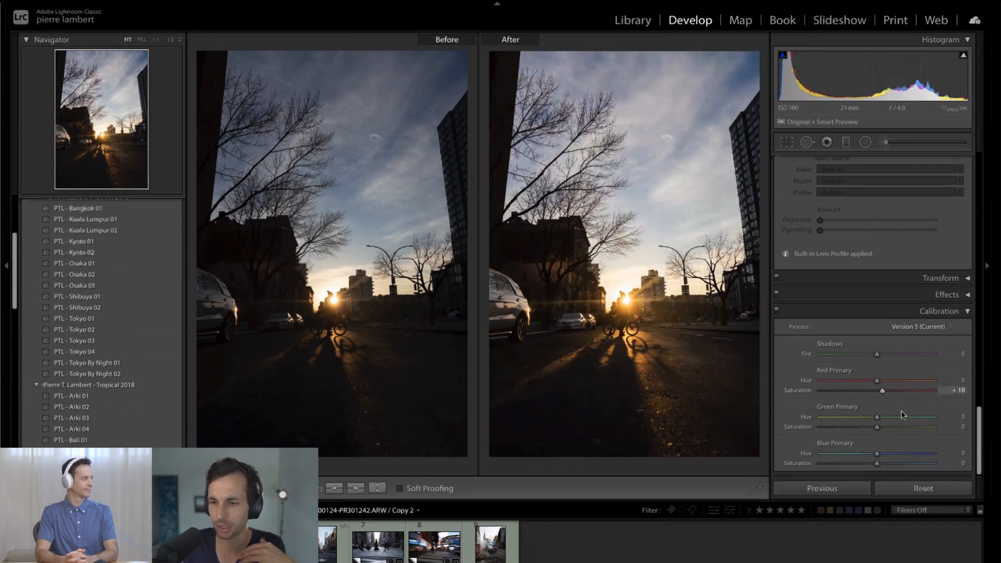
# - Set the Green Primary Hue to +6, then test its Saturation at +100 and settle it at −3
pyautogui.moveTo(877, 418)
pyautogui.mouseDown()
pyautogui.moveTo(844, 417)
pyautogui.moveTo(913, 420)
pyautogui.moveTo(824, 419)
pyautogui.moveTo(881, 424)
pyautogui.mouseUp()
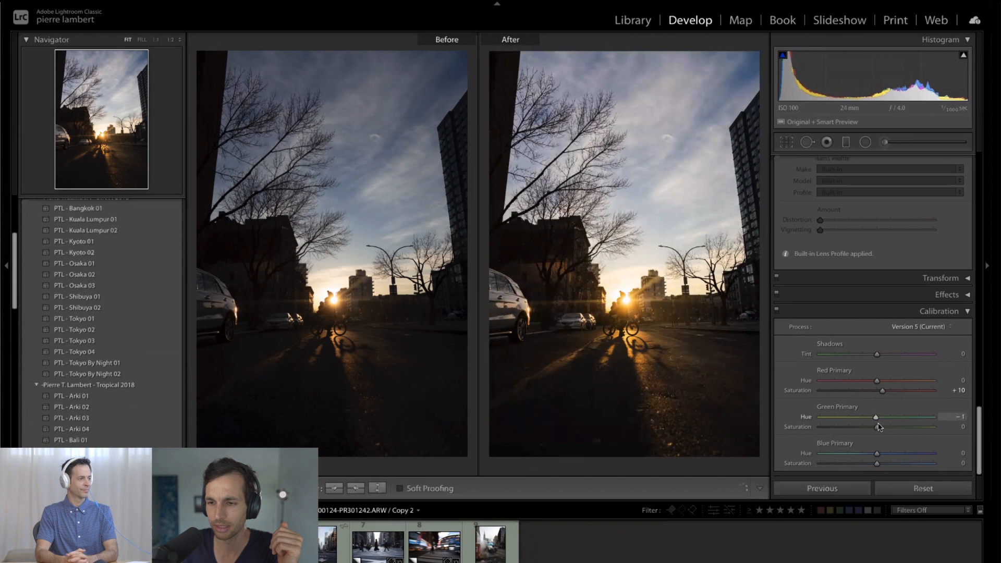
pyautogui.moveTo(878, 423); pyautogui.dragTo(879, 422)
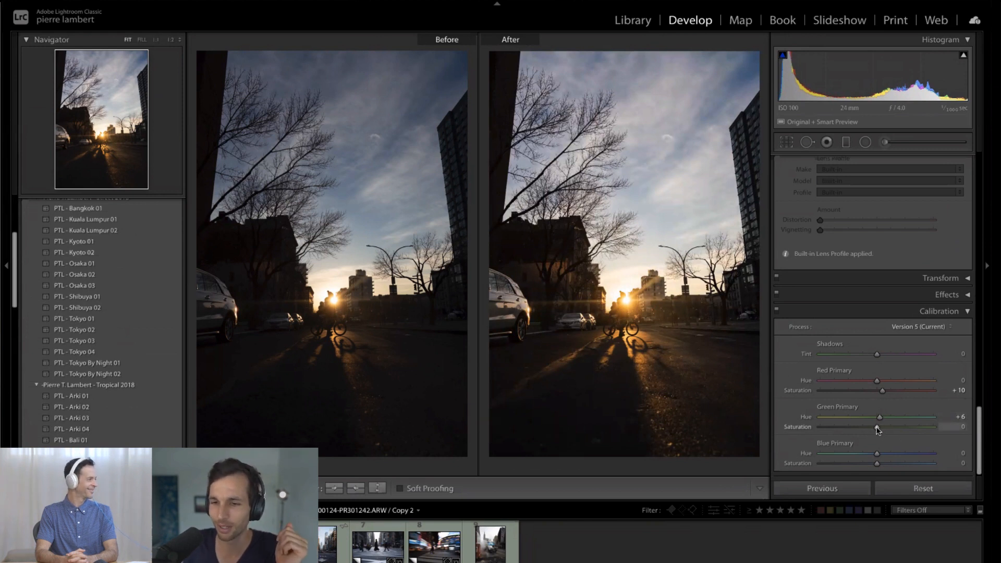
pyautogui.moveTo(872, 427); pyautogui.dragTo(950, 435)
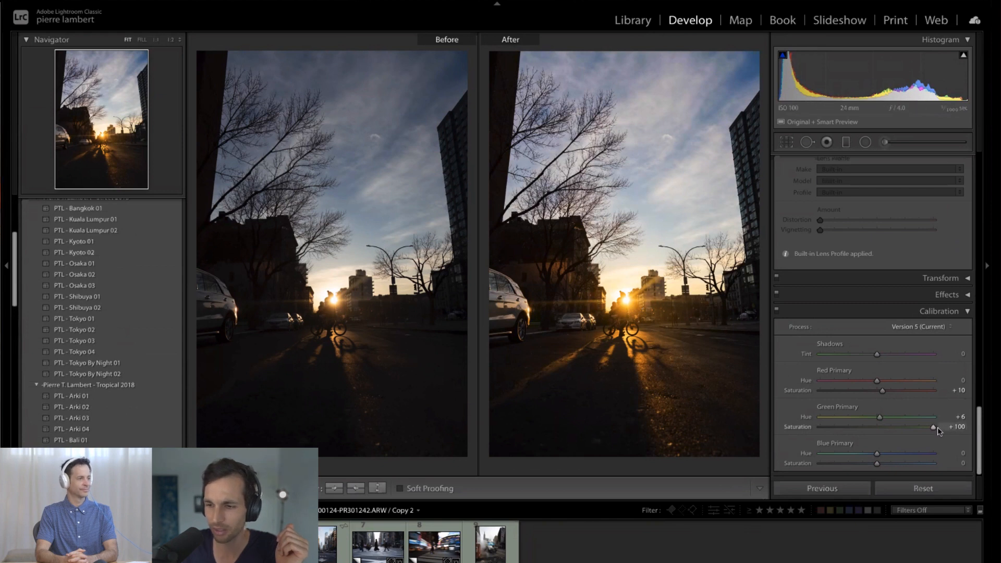
pyautogui.moveTo(923, 432); pyautogui.dragTo(883, 432)
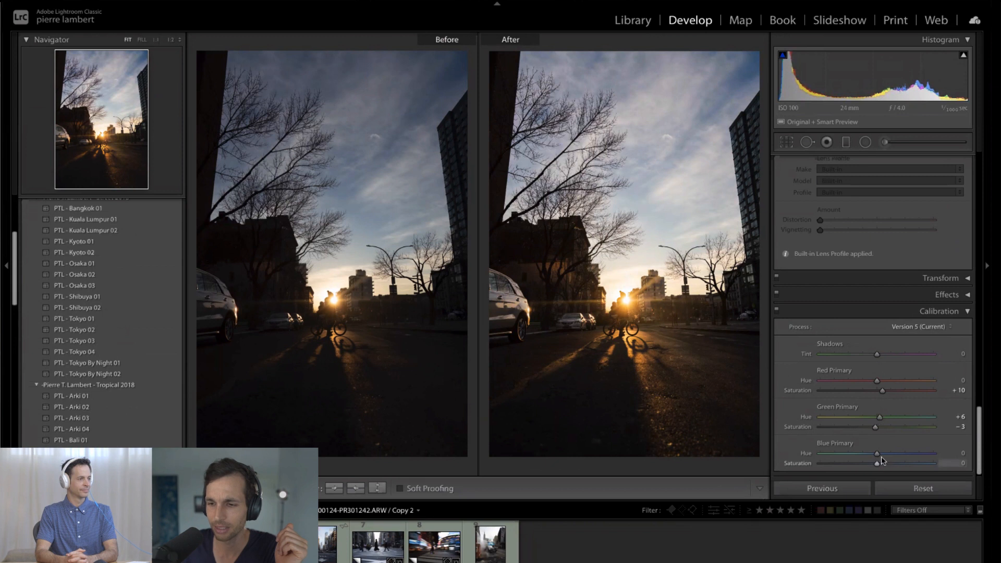
# - Test the Blue Primary Hue at +100 and settle it at −2, and try its Saturation at −23 before easing it back near zero
pyautogui.moveTo(897, 456); pyautogui.dragTo(938, 455)
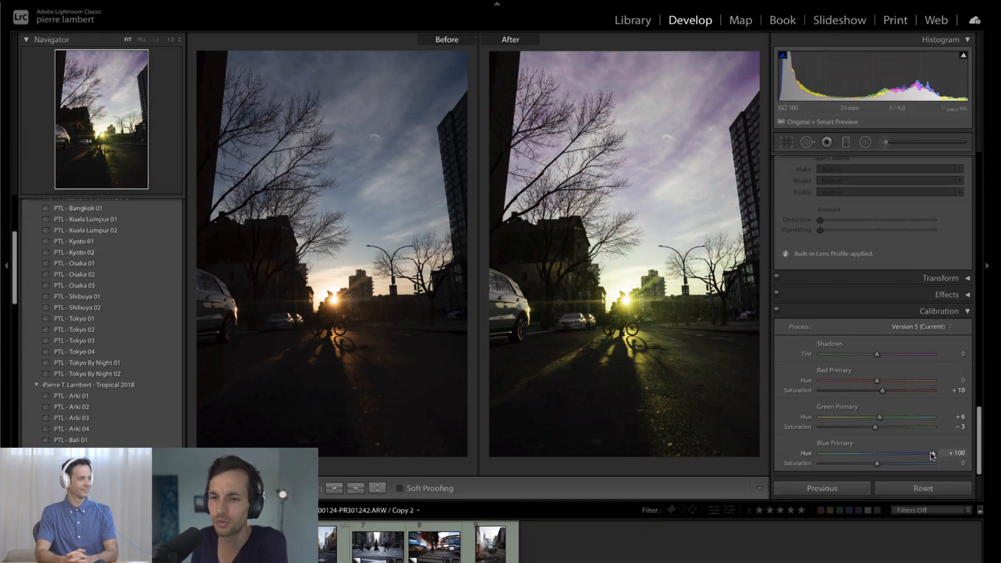
pyautogui.moveTo(905, 452); pyautogui.dragTo(882, 458)
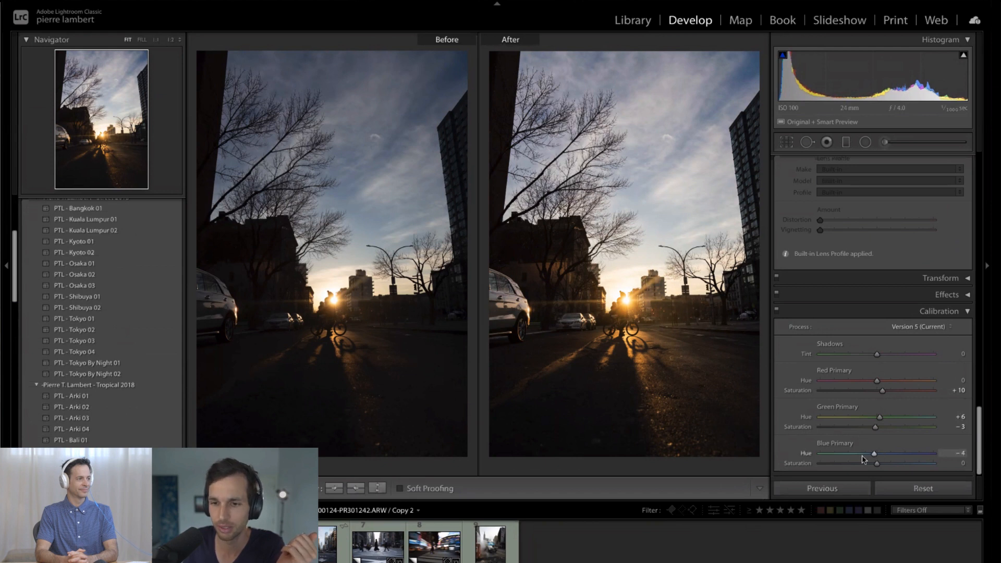
pyautogui.moveTo(862, 456)
pyautogui.mouseDown()
pyautogui.moveTo(821, 456)
pyautogui.moveTo(881, 459)
pyautogui.moveTo(864, 465)
pyautogui.mouseUp()
pyautogui.click(878, 454)
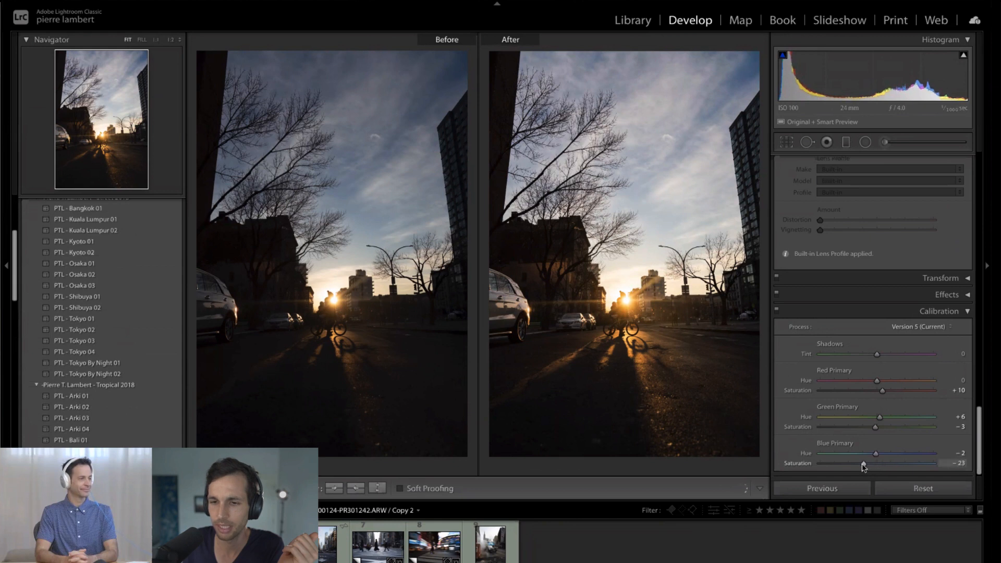
# - Compare the photo with the Calibration adjustments switched off and on, both in full view and zoomed in on the cyclist
pyautogui.click(776, 313)
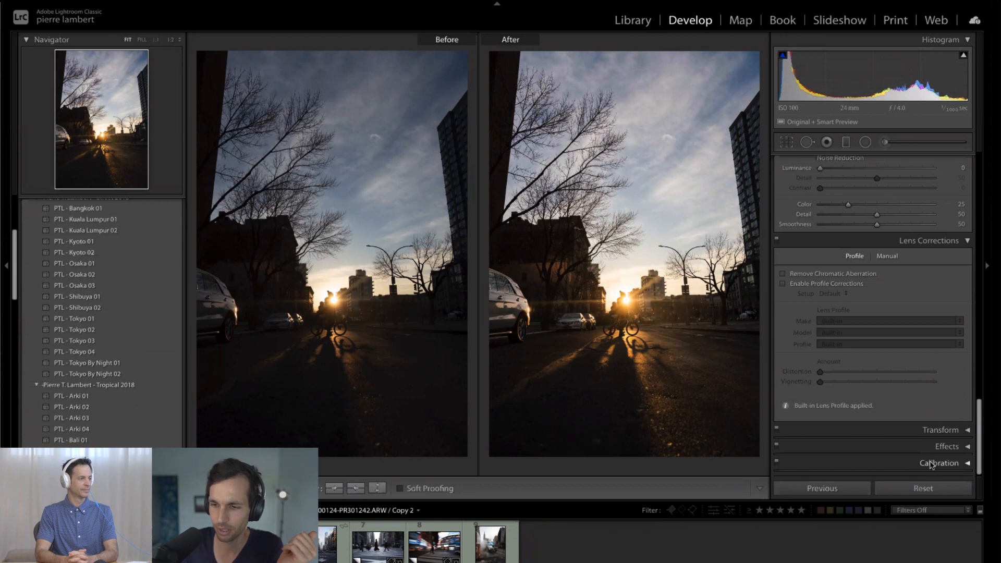
pyautogui.click(777, 463)
pyautogui.click(775, 315)
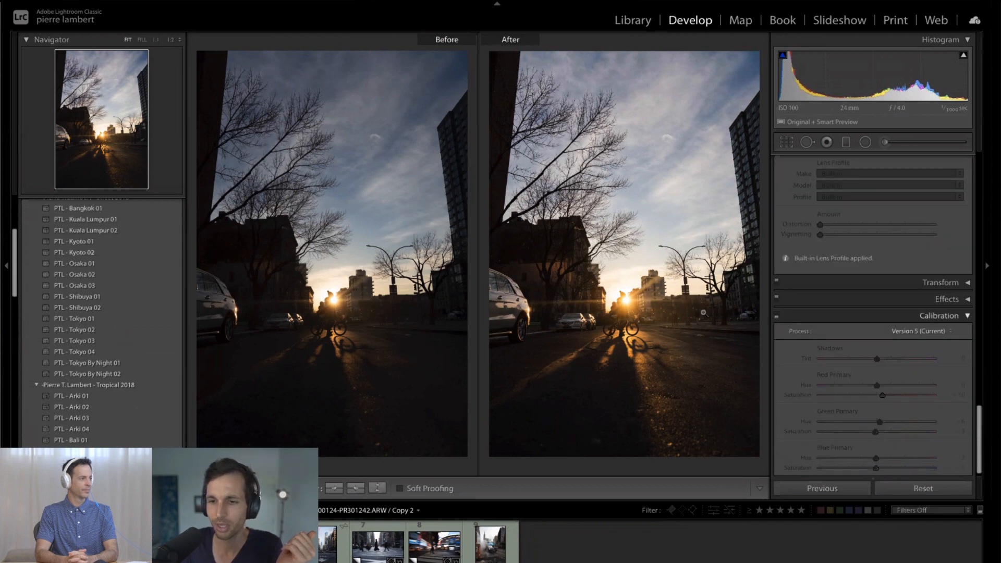
pyautogui.click(626, 315)
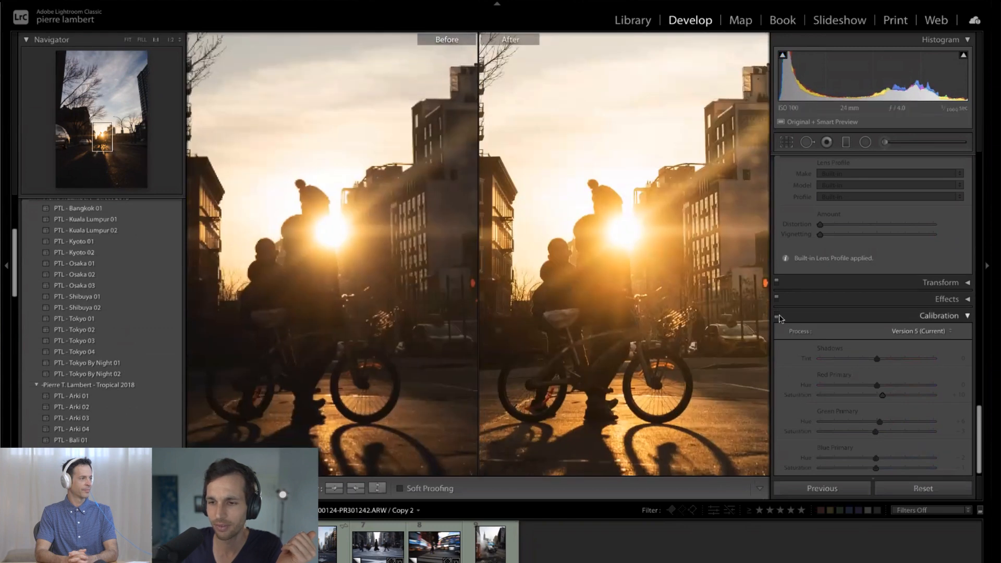
pyautogui.click(777, 316)
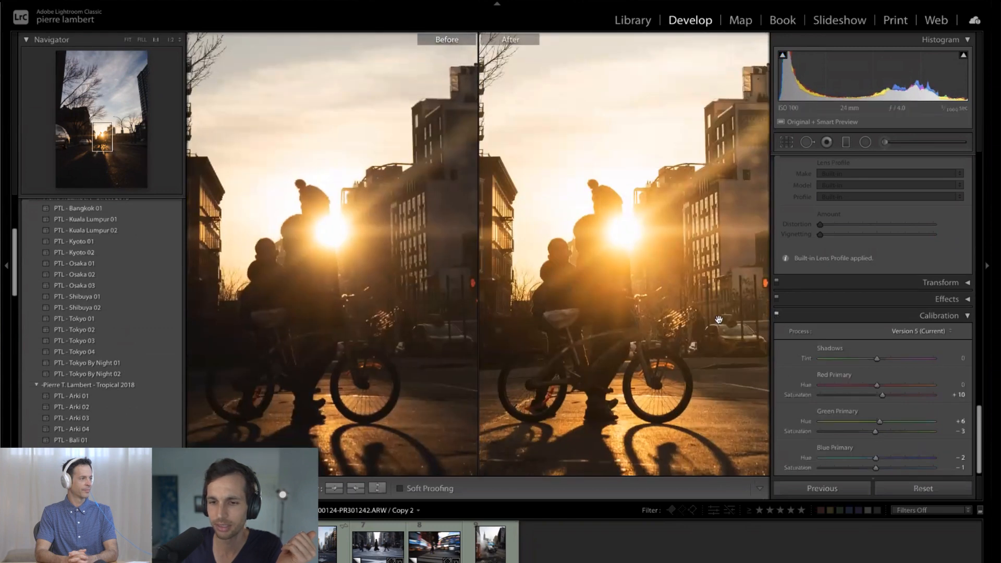
pyautogui.click(765, 331)
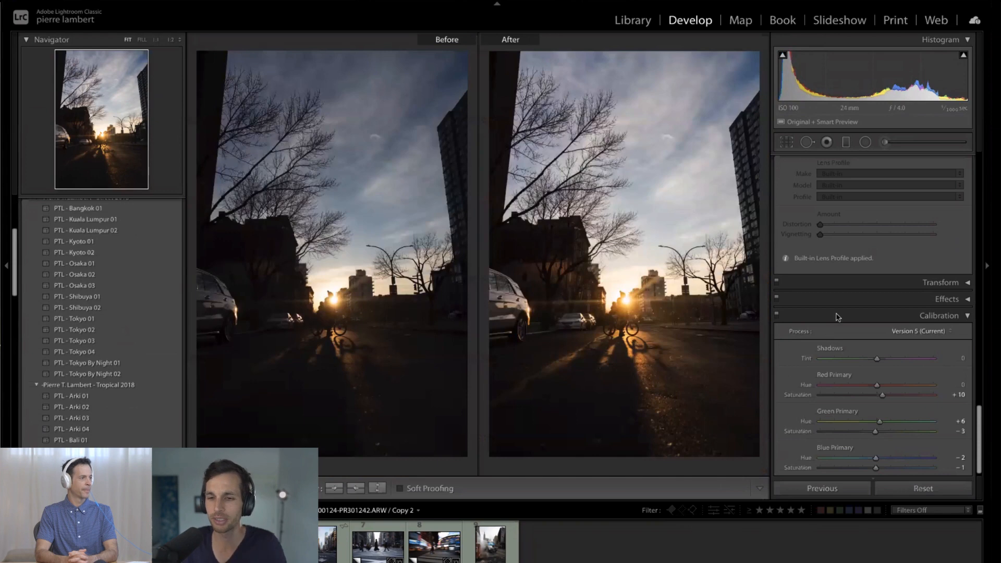
# - Try the lens profile corrections on the photo twice and leave them disabled
pyautogui.scroll(5, 833, 305)
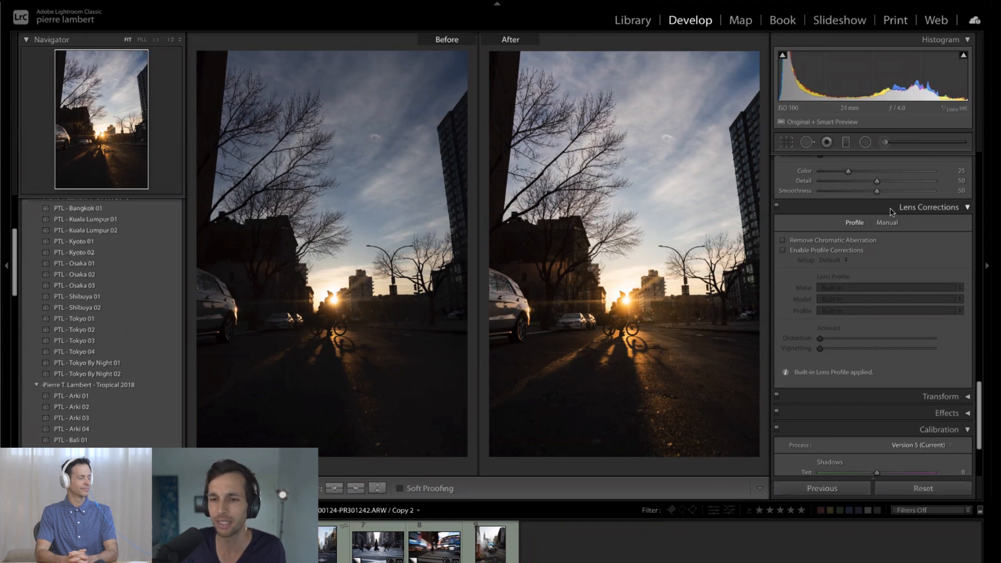
pyautogui.click(834, 253)
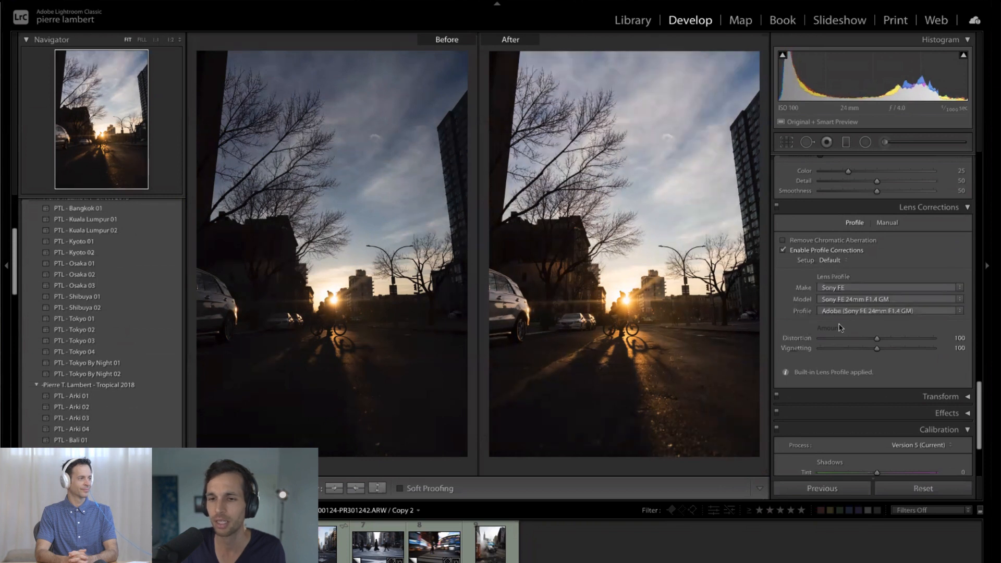
pyautogui.click(817, 253)
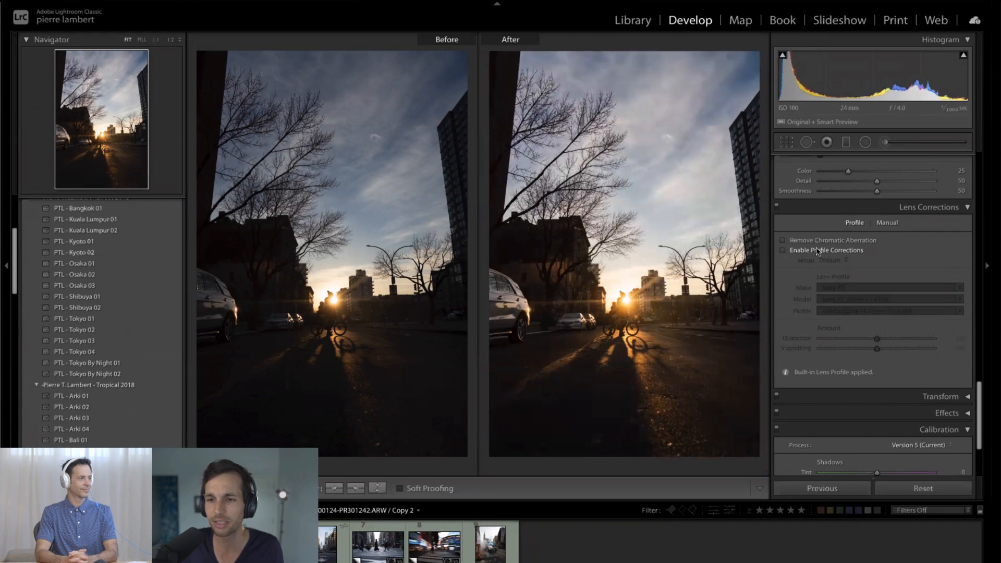
pyautogui.click(820, 252)
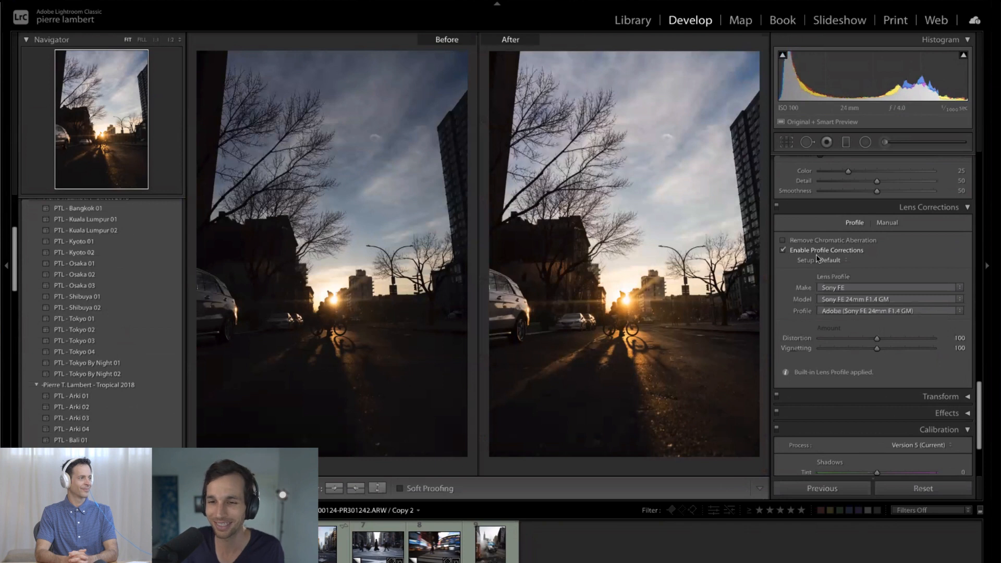
pyautogui.click(822, 254)
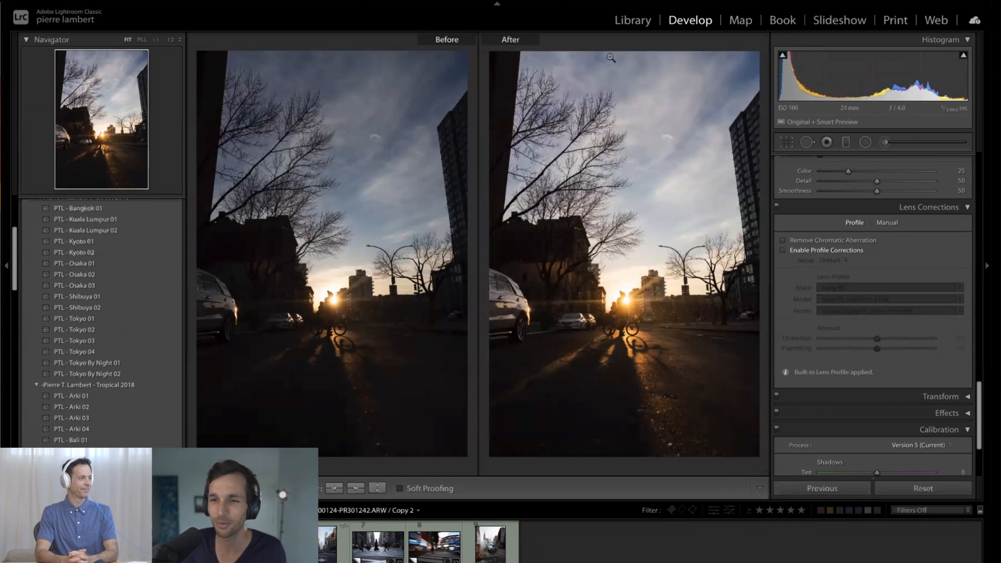
# - Inspect the building edge, the trees and the cyclist at 1:1 for chromatic aberration and return to the full view
pyautogui.click(861, 241)
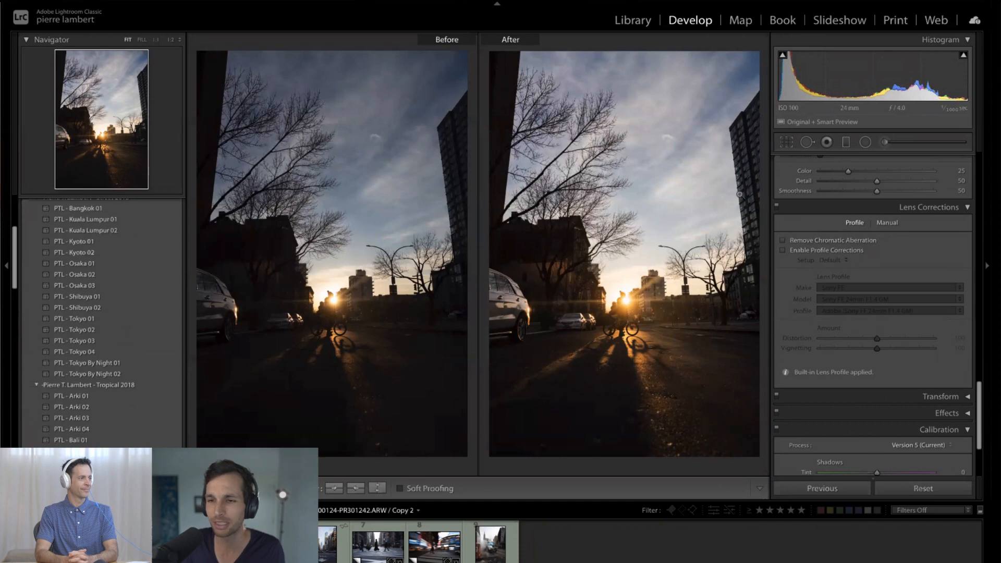
pyautogui.click(723, 224)
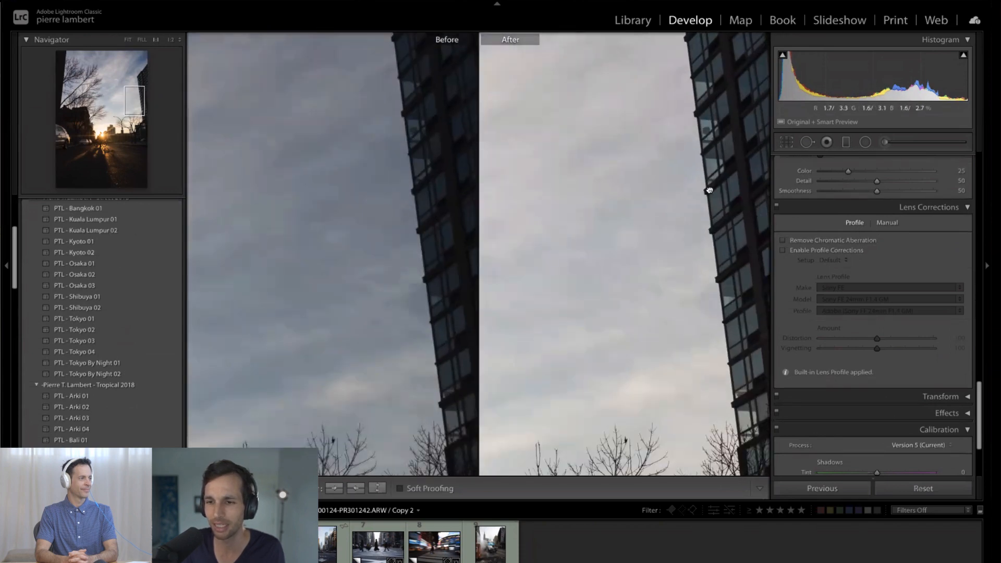
pyautogui.scroll(-10, 710, 255)
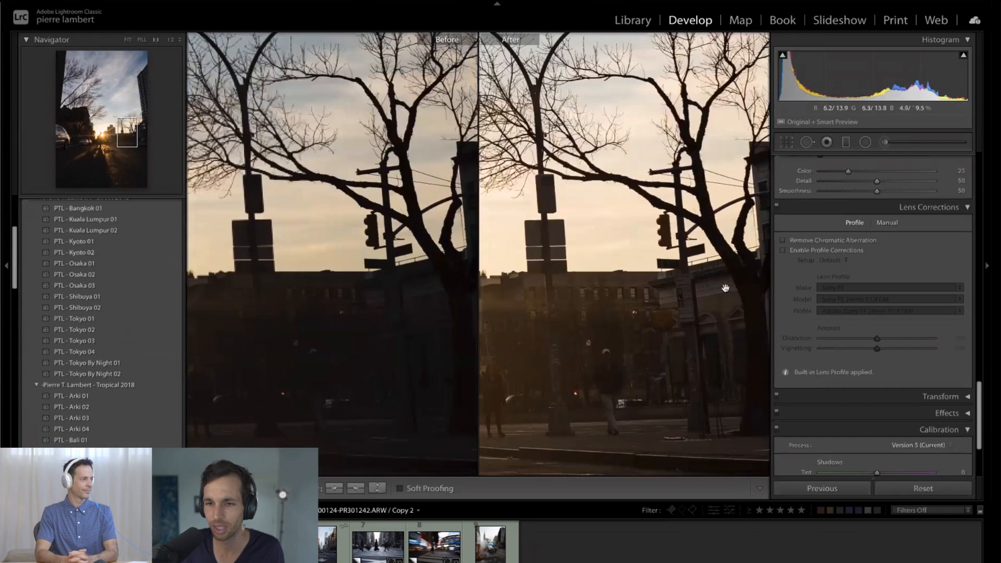
pyautogui.hscroll(-10, 598, 248)
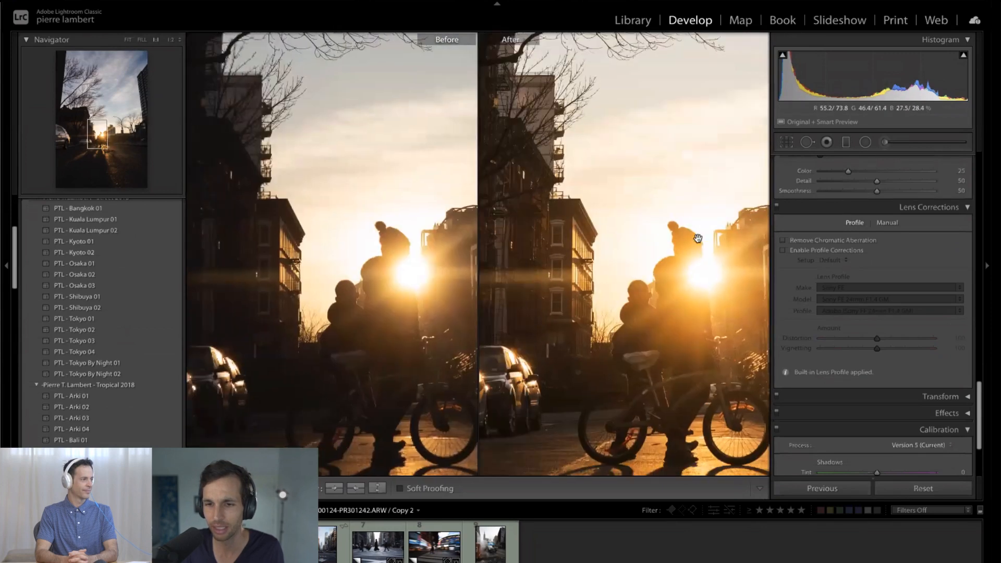
pyautogui.click(700, 272)
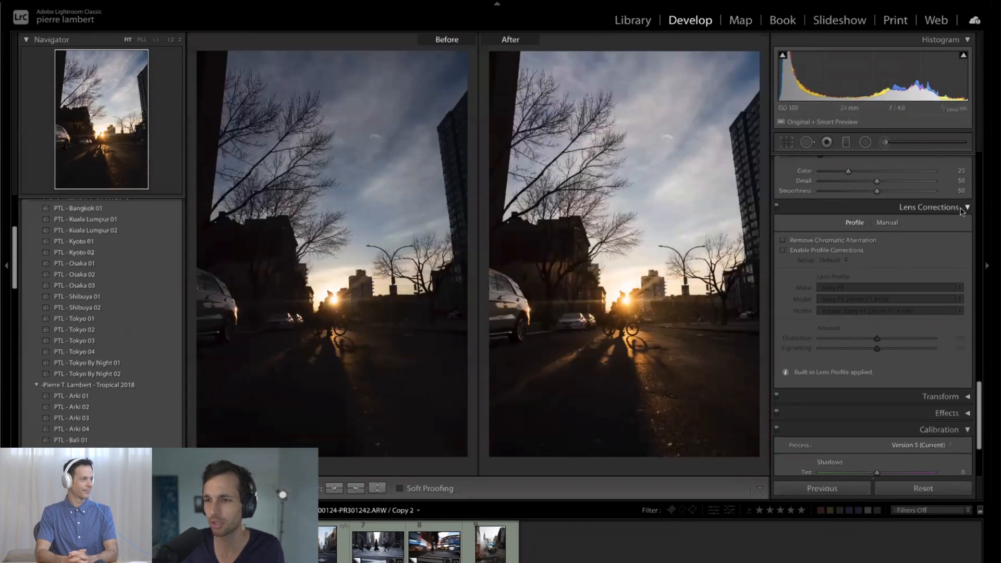
# - Collapse Lens Corrections, and test Noise Reduction Luminance at 35 before returning it to 0
pyautogui.click(928, 207)
pyautogui.scroll(3, 928, 271)
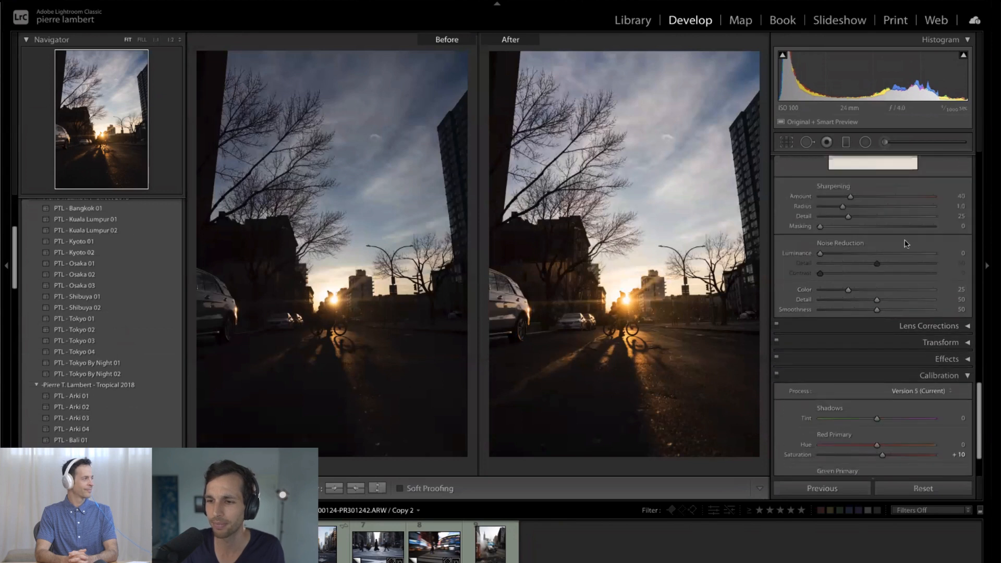
pyautogui.scroll(1, 906, 243)
pyautogui.scroll(2, 885, 291)
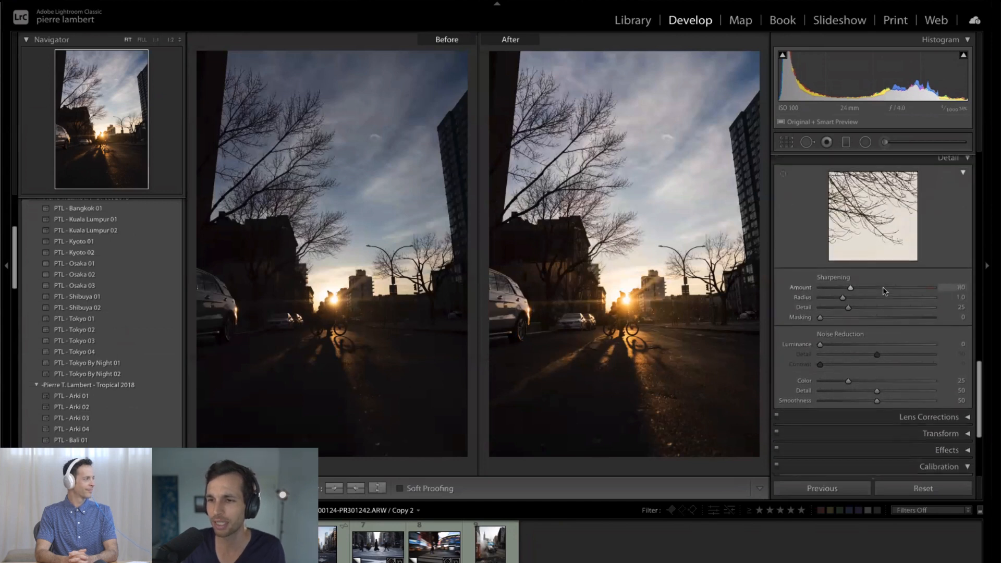
pyautogui.scroll(1, 886, 292)
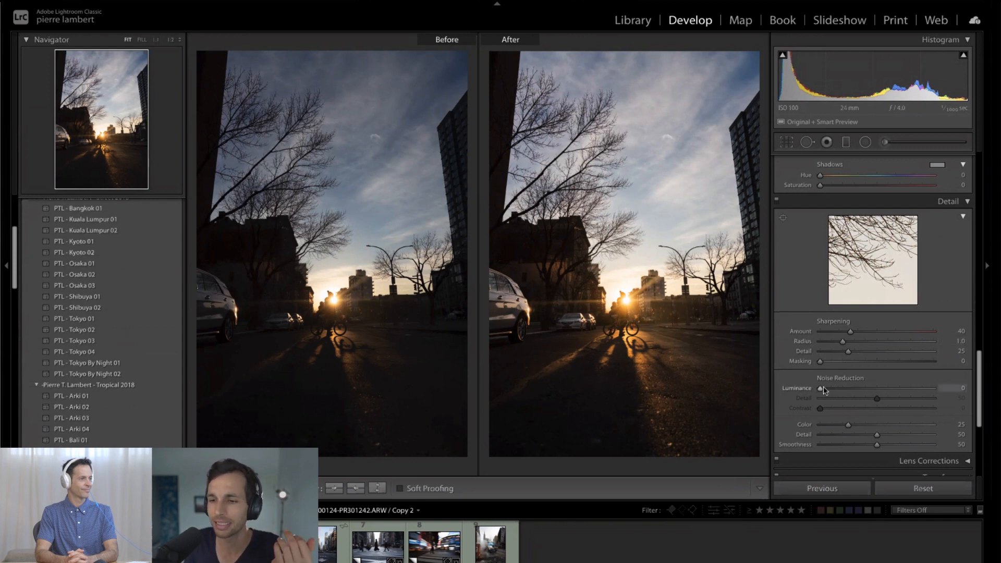
pyautogui.click(846, 388)
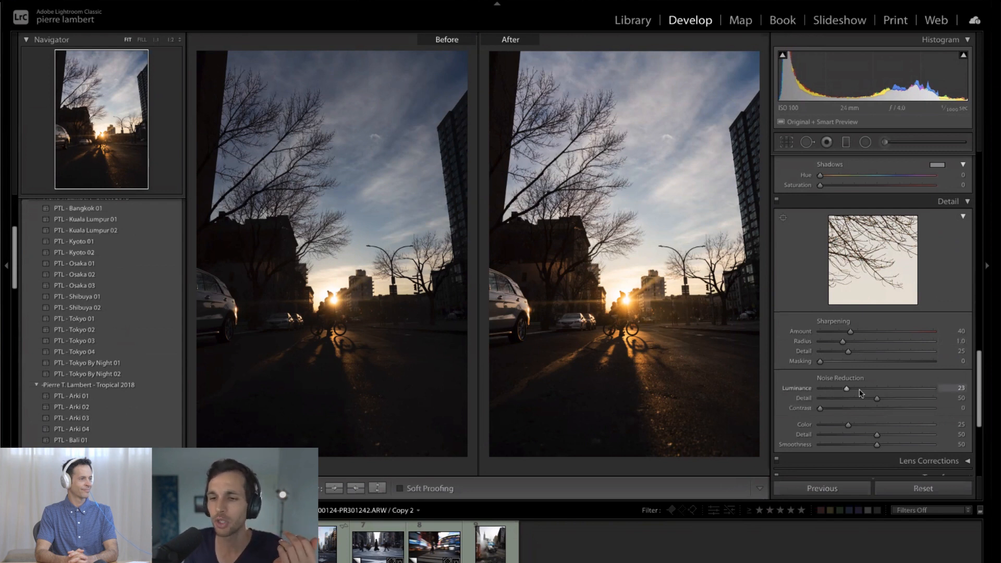
pyautogui.click(819, 389)
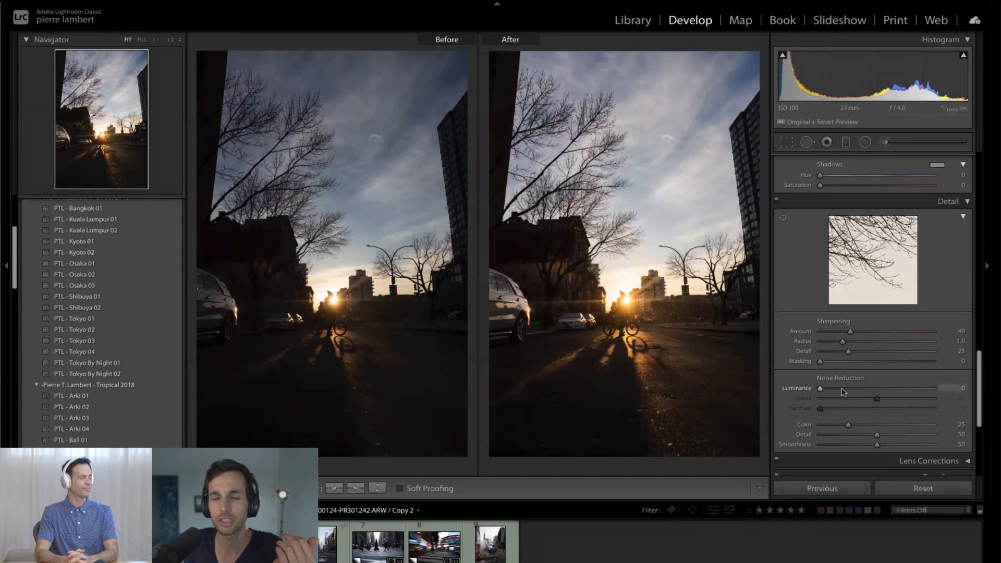
# - Leave the Before/After comparison for the single photo view, and set the HSL Hue of Orange to −5 and Yellow to −3
pyautogui.scroll(2, 902, 321)
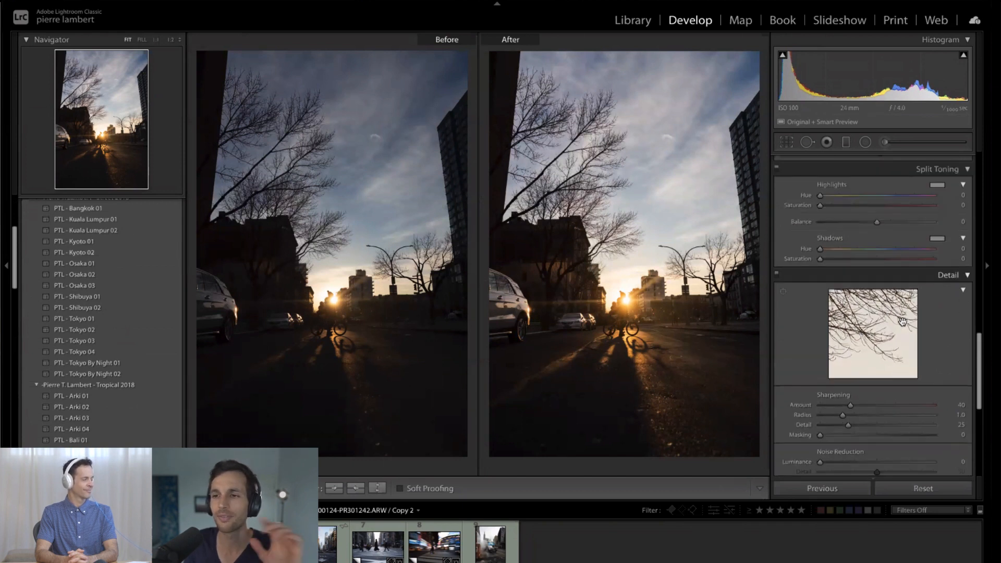
pyautogui.scroll(1, 903, 313)
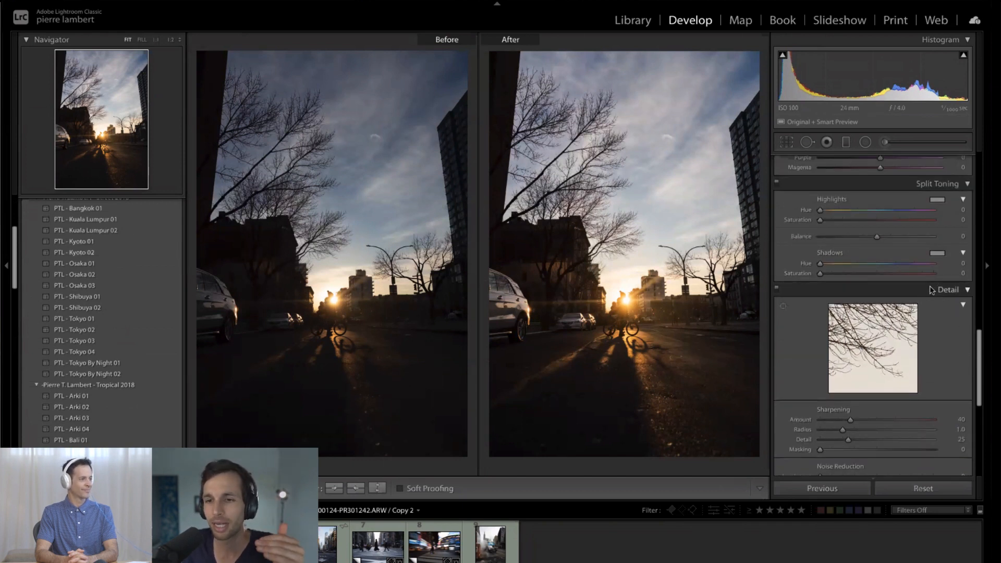
pyautogui.scroll(4, 930, 290)
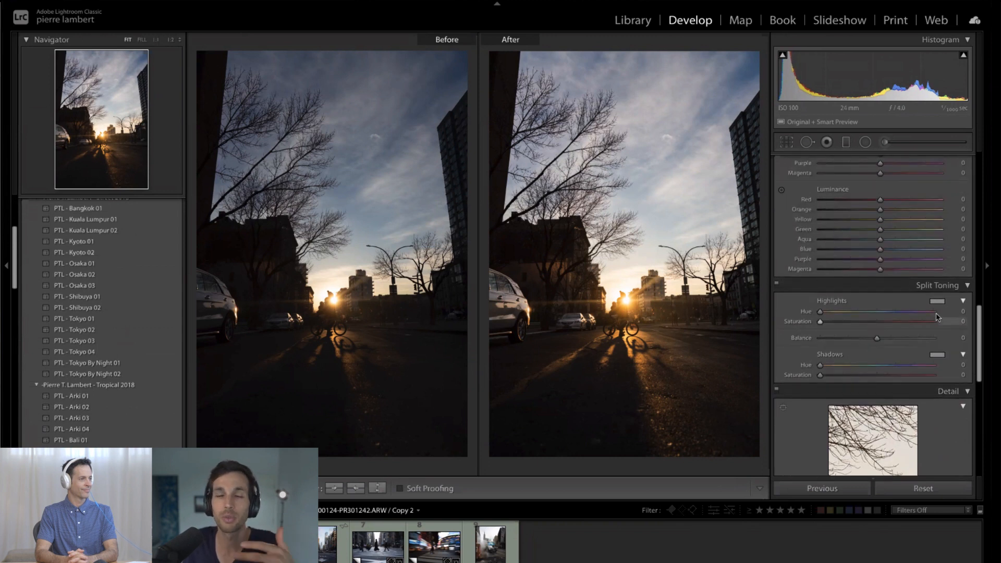
pyautogui.moveTo(975, 334); pyautogui.dragTo(983, 305)
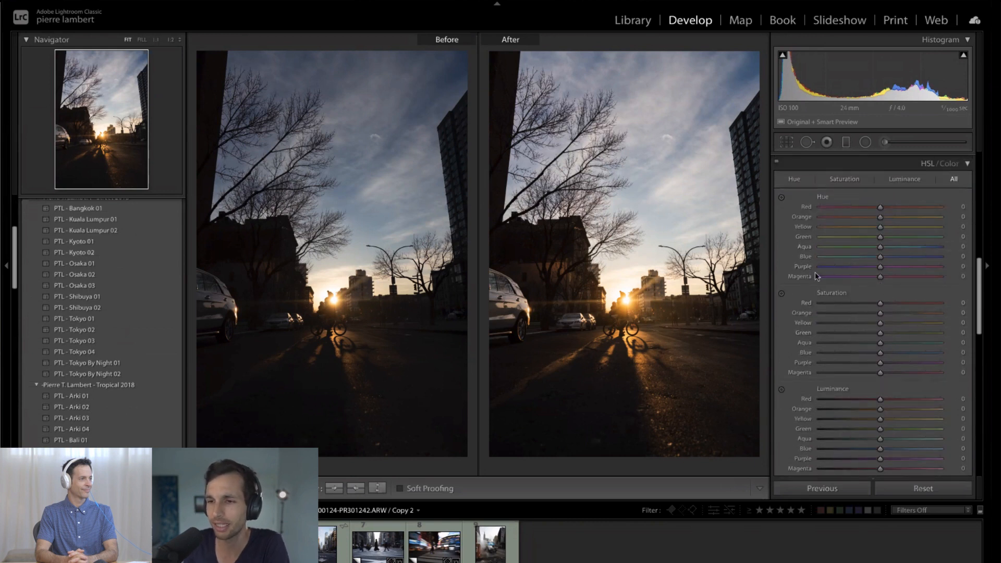
pyautogui.scroll(-1, 787, 295)
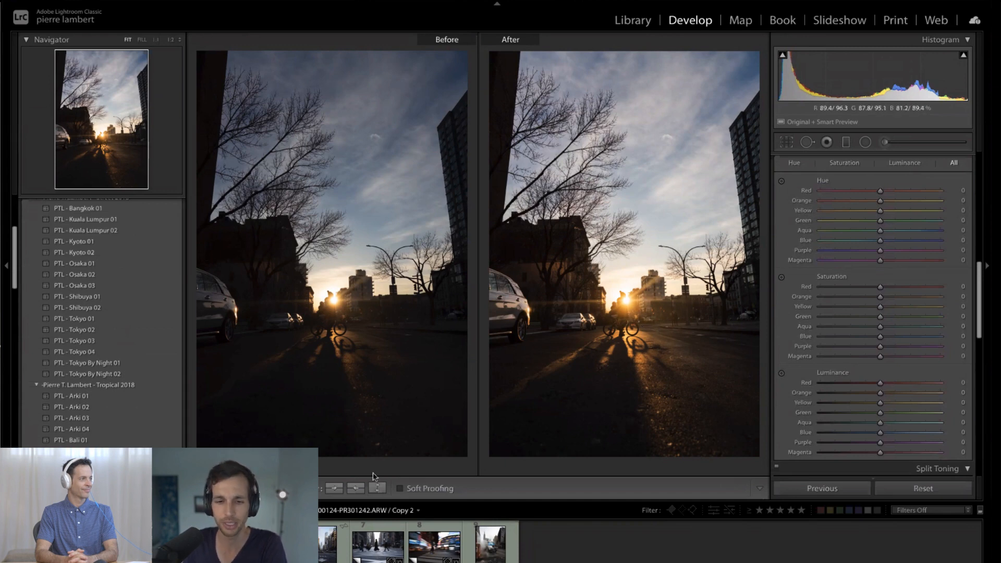
pyautogui.press('y')
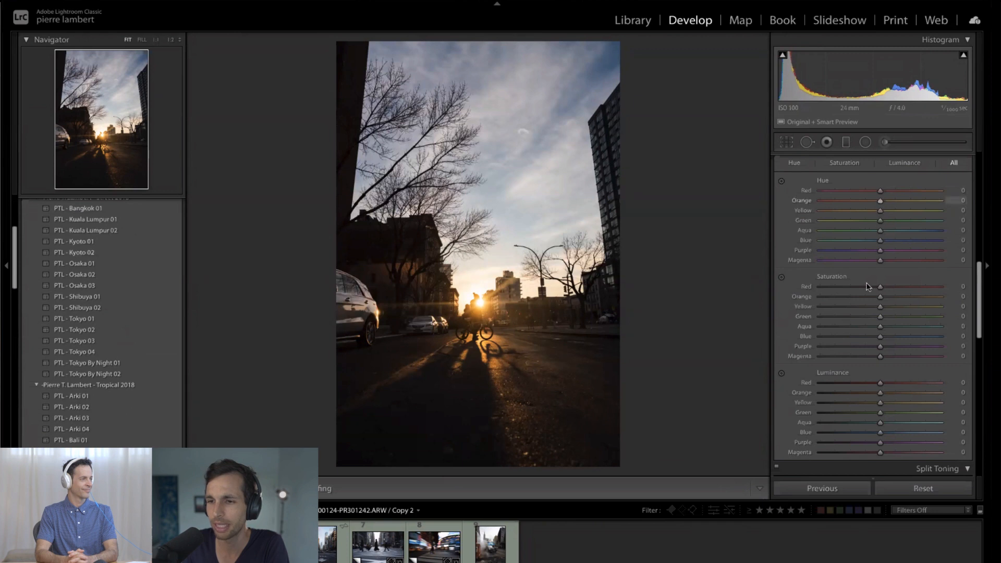
pyautogui.moveTo(862, 205)
pyautogui.mouseDown()
pyautogui.moveTo(906, 210)
pyautogui.moveTo(877, 211)
pyautogui.mouseUp()
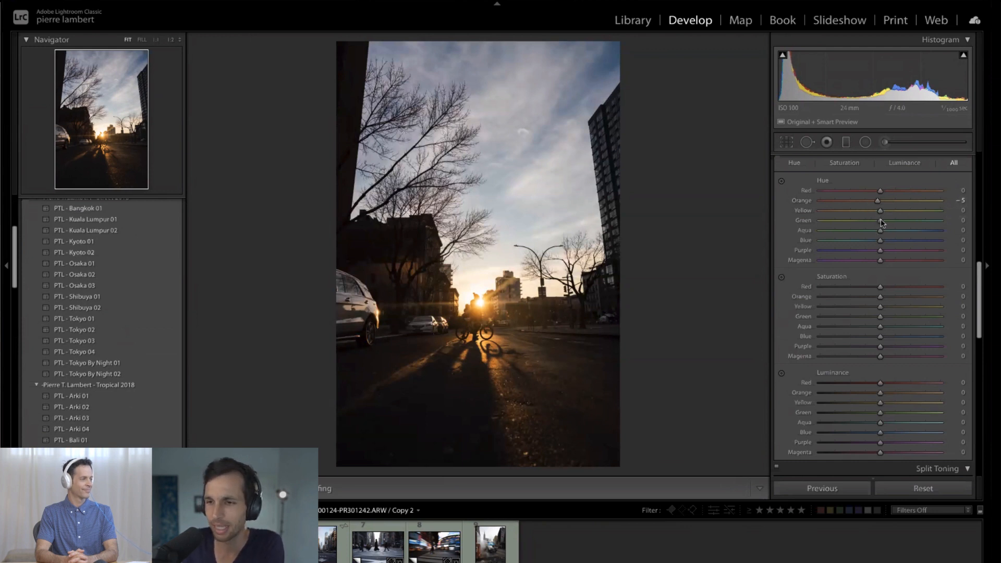
pyautogui.moveTo(879, 211); pyautogui.dragTo(832, 210)
pyautogui.moveTo(932, 222); pyautogui.dragTo(855, 222)
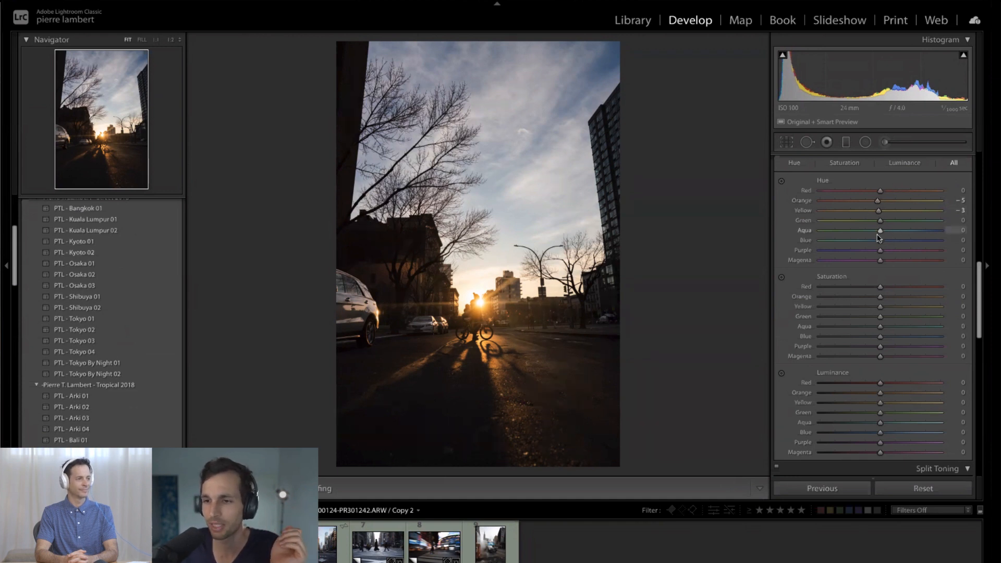
# - Set the HSL Blue Hue to −5, and test the Magenta Hue at −88 before resetting it to 0
pyautogui.scroll(-3, 879, 237)
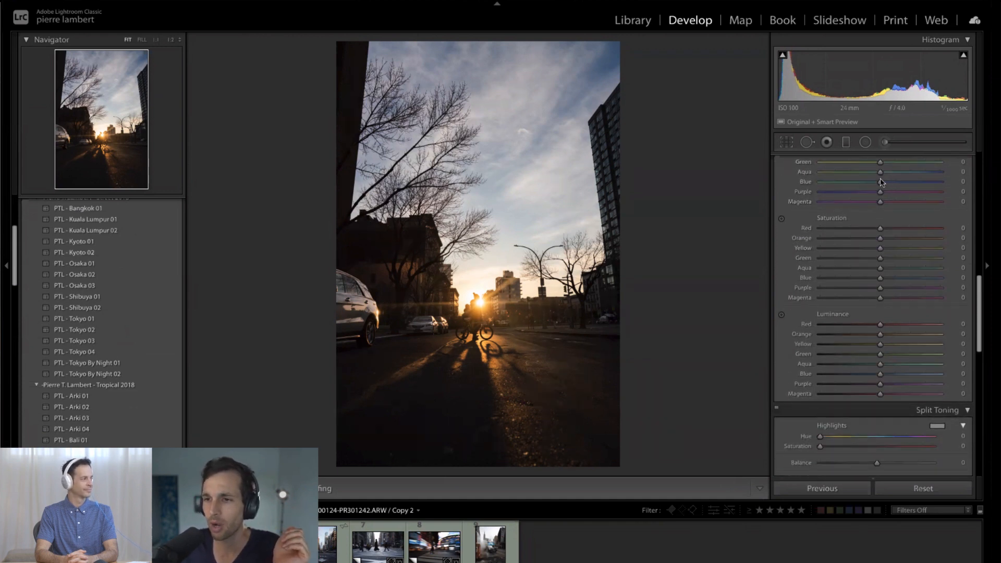
pyautogui.moveTo(882, 176)
pyautogui.mouseDown()
pyautogui.moveTo(864, 177)
pyautogui.moveTo(963, 191)
pyautogui.moveTo(832, 175)
pyautogui.moveTo(857, 185)
pyautogui.moveTo(835, 187)
pyautogui.moveTo(927, 184)
pyautogui.moveTo(866, 187)
pyautogui.moveTo(878, 184)
pyautogui.mouseUp()
pyautogui.doubleClick(853, 173)
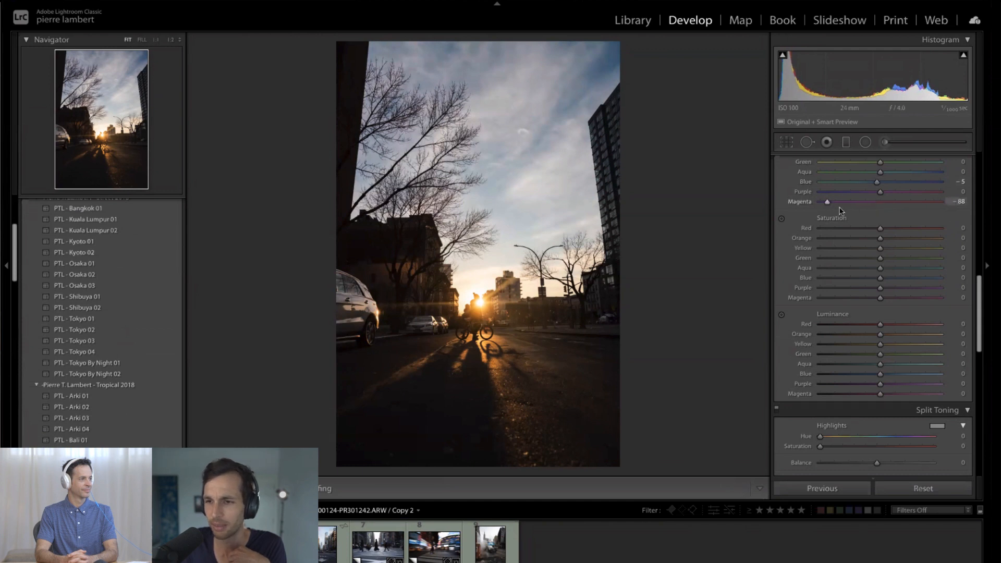
pyautogui.moveTo(840, 208); pyautogui.dragTo(880, 230)
# - Try the HSL Saturation of Orange at −14 and +11 and of Yellow at −28, and reset both to 0
pyautogui.scroll(-1, 891, 183)
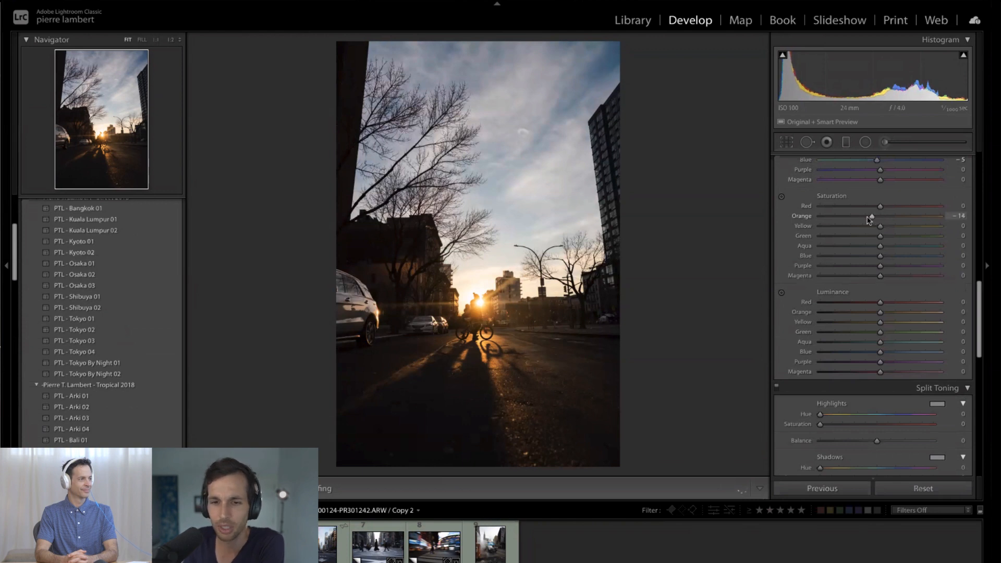
pyautogui.moveTo(868, 219)
pyautogui.mouseDown()
pyautogui.moveTo(901, 221)
pyautogui.moveTo(853, 231)
pyautogui.moveTo(879, 231)
pyautogui.moveTo(861, 231)
pyautogui.mouseUp()
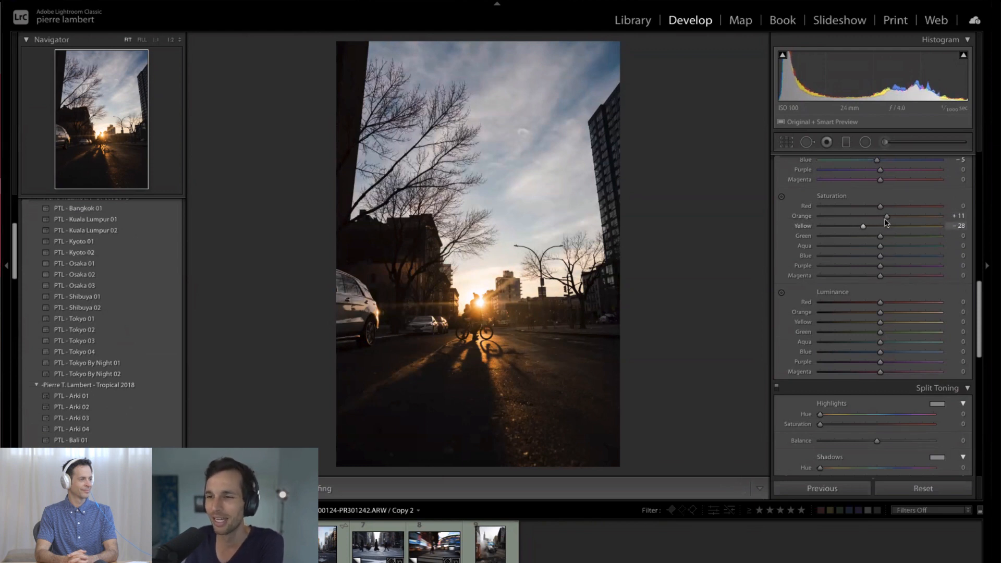
pyautogui.doubleClick(886, 216)
pyautogui.doubleClick(863, 227)
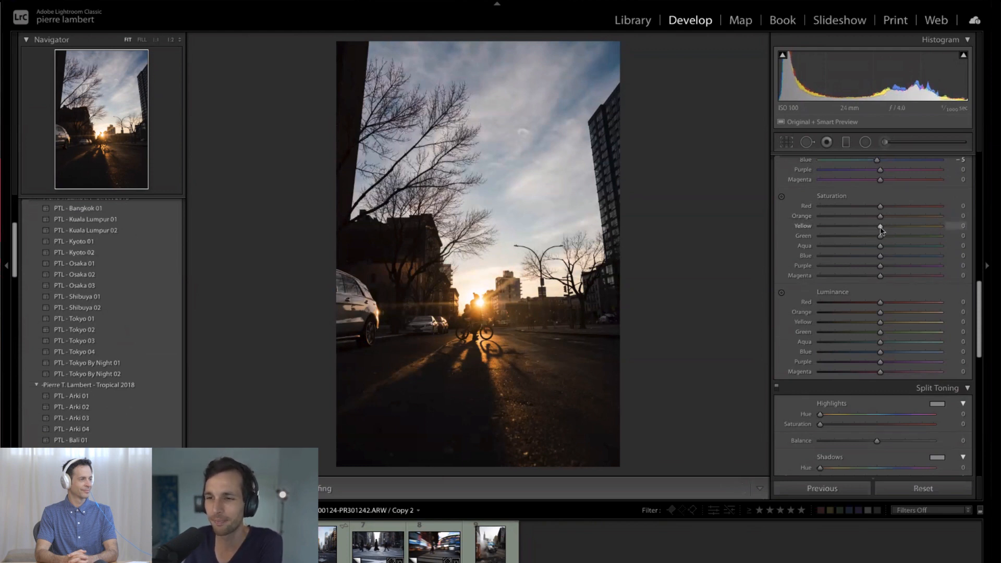
# - Test Yellow Saturation at +100 and Orange Saturation at −12, settling on Orange +11 and Yellow −9
pyautogui.moveTo(902, 230); pyautogui.dragTo(937, 232)
pyautogui.moveTo(880, 216)
pyautogui.mouseDown()
pyautogui.moveTo(866, 218)
pyautogui.moveTo(934, 224)
pyautogui.moveTo(873, 217)
pyautogui.mouseUp()
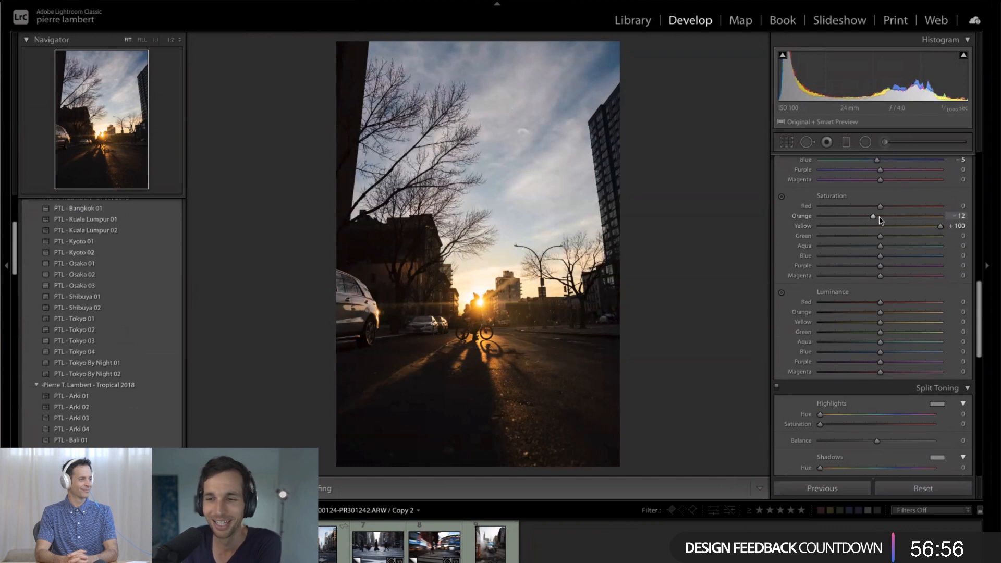
pyautogui.doubleClick(873, 216)
pyautogui.moveTo(939, 227); pyautogui.dragTo(886, 223)
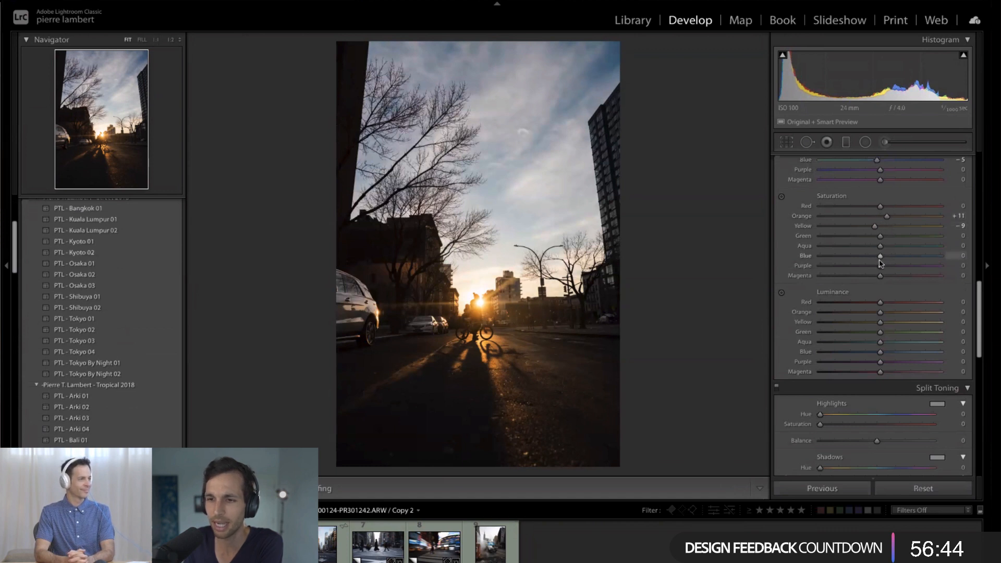
# - Set the HSL Saturation of Blue to −14 and lower the Blue Luminance to −56 to darken the sky
pyautogui.click(864, 258)
pyautogui.moveTo(872, 260)
pyautogui.mouseDown()
pyautogui.moveTo(819, 259)
pyautogui.moveTo(870, 259)
pyautogui.mouseUp()
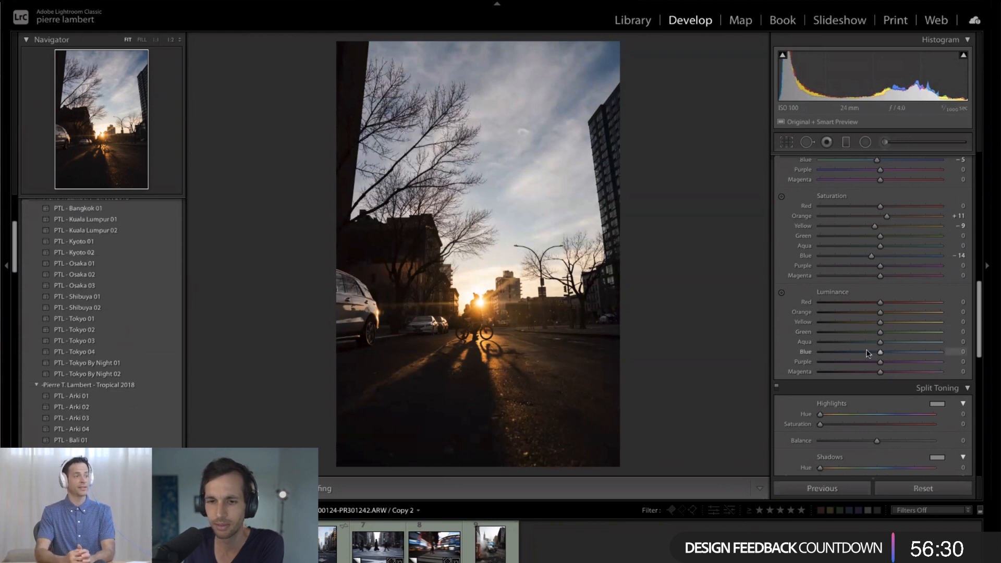
pyautogui.moveTo(880, 353); pyautogui.dragTo(852, 359)
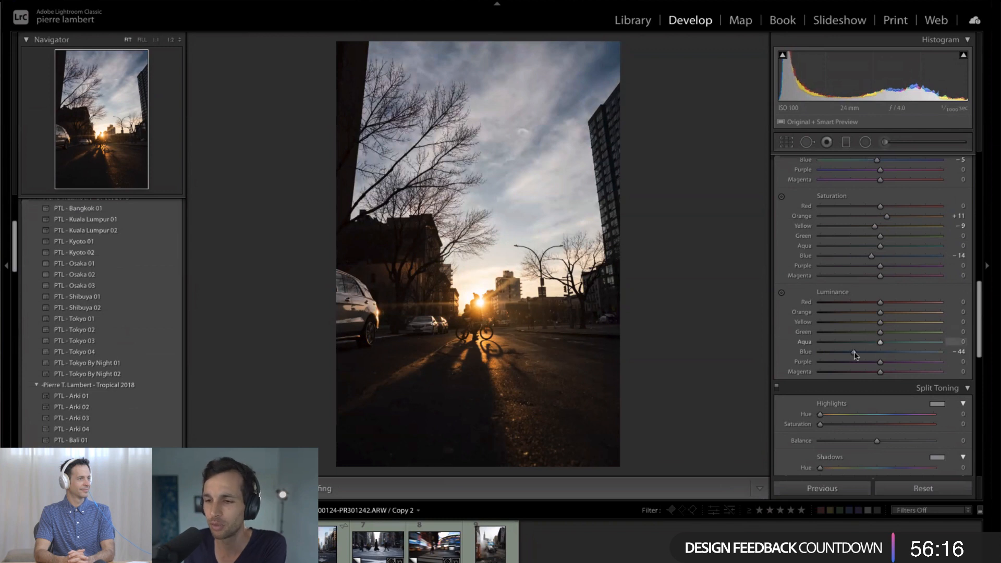
pyautogui.moveTo(866, 356)
pyautogui.mouseDown()
pyautogui.moveTo(831, 354)
pyautogui.moveTo(848, 355)
pyautogui.mouseUp()
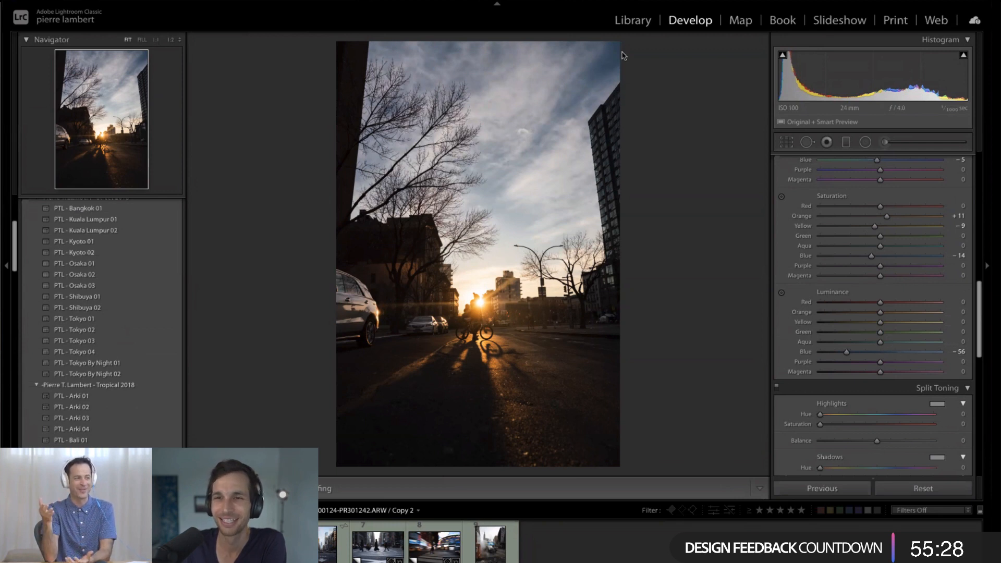
# - Switch to the Cursor Pro utility and turn on Show Cursor Highlight
pyautogui.click(537, 6)
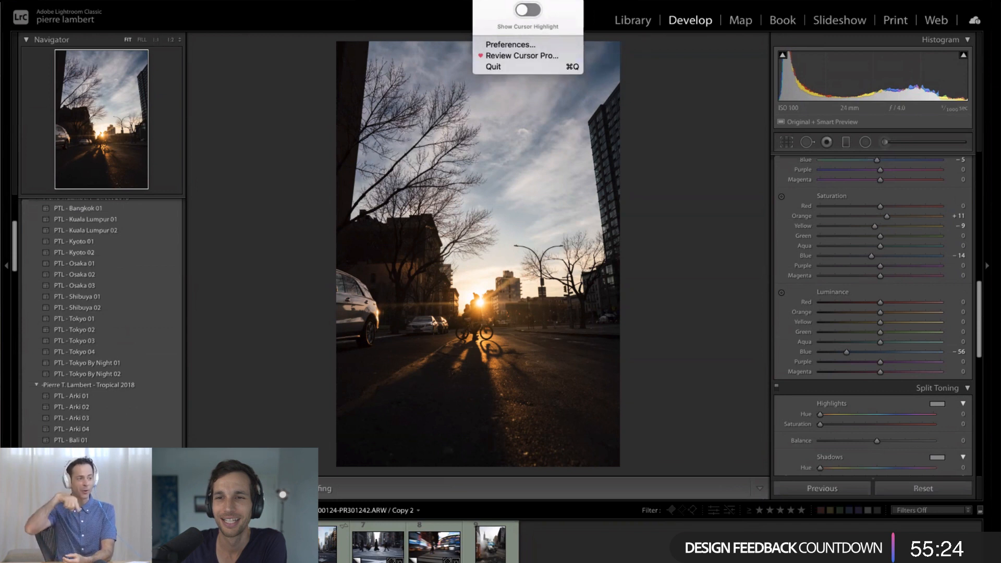
pyautogui.click(438, 78)
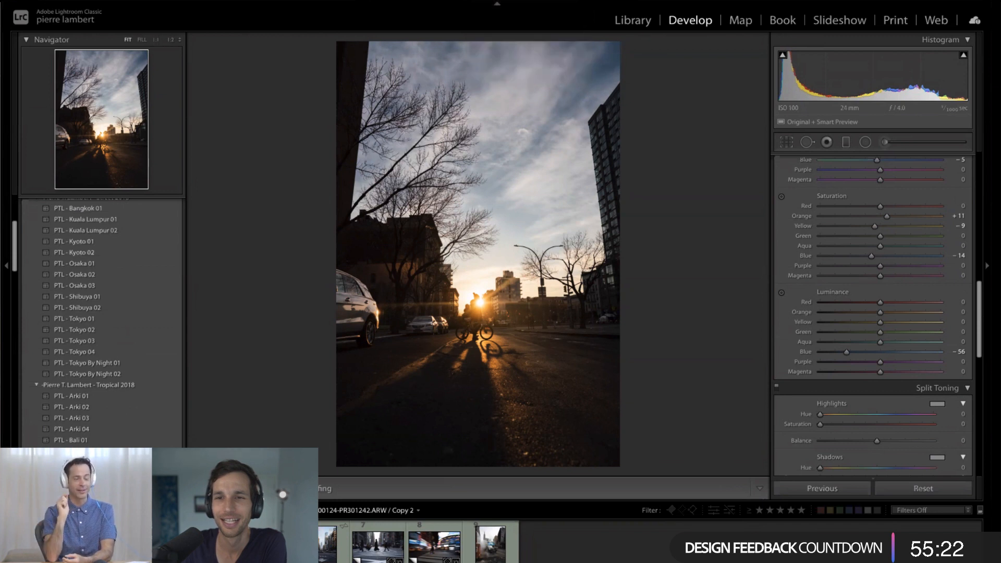
pyautogui.click(537, 6)
pyautogui.click(525, 10)
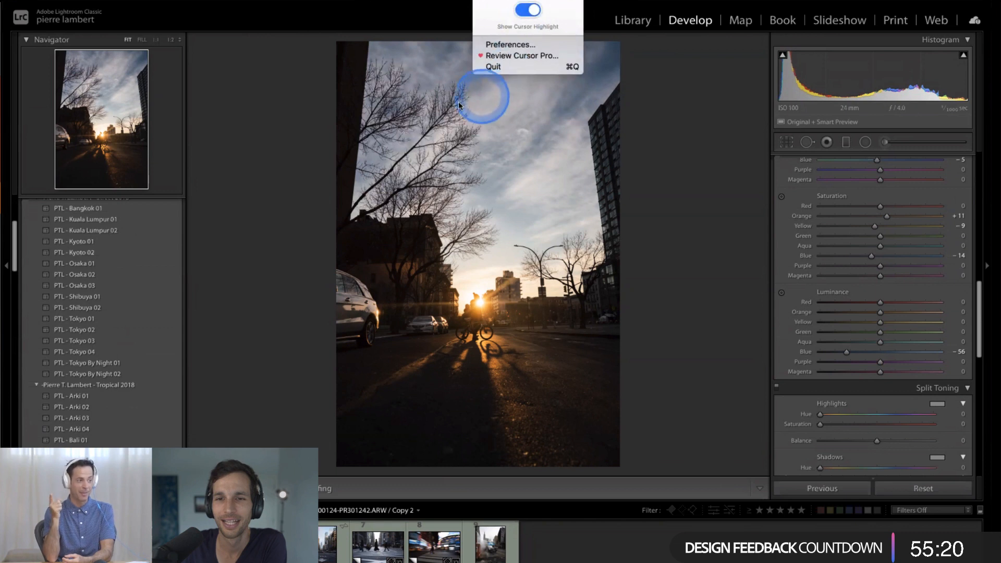
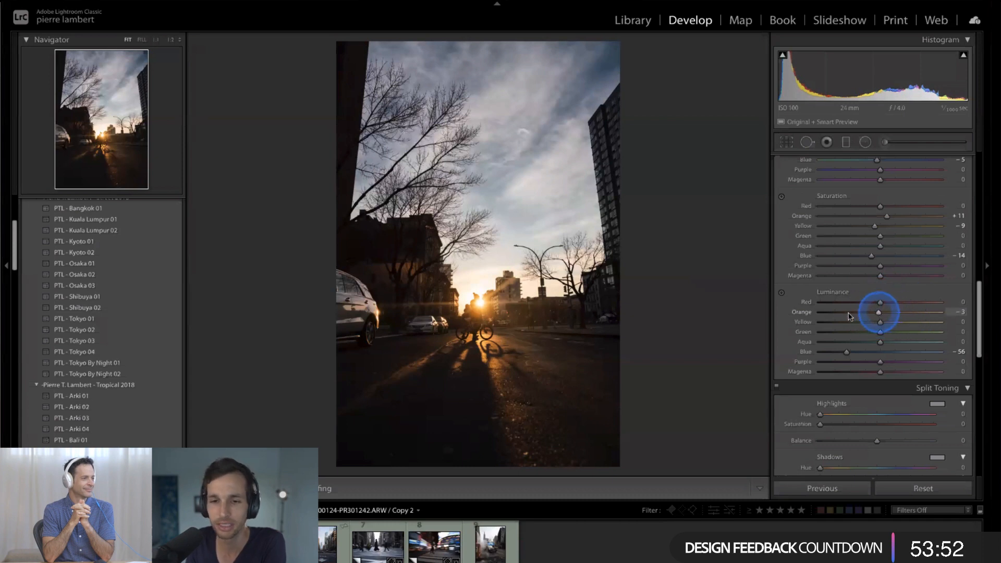
# - Test the HSL Luminance of Orange at +100 before settling on +20, and try the Yellow Luminance at −100
pyautogui.moveTo(849, 316); pyautogui.dragTo(964, 323)
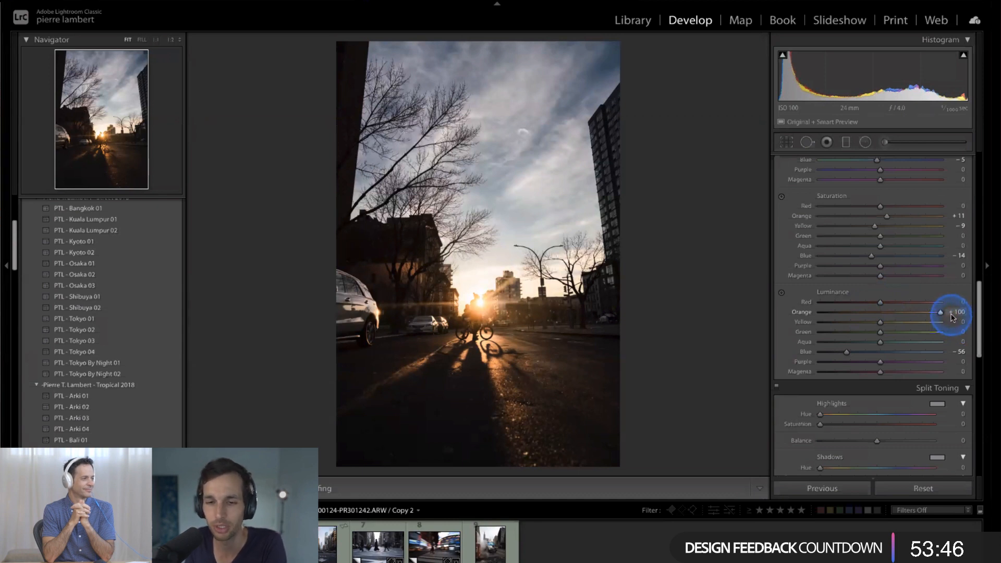
pyautogui.moveTo(951, 317); pyautogui.dragTo(892, 313)
pyautogui.moveTo(880, 322); pyautogui.dragTo(915, 323)
pyautogui.moveTo(476, 257); pyautogui.dragTo(615, 256)
pyautogui.moveTo(853, 321); pyautogui.dragTo(799, 324)
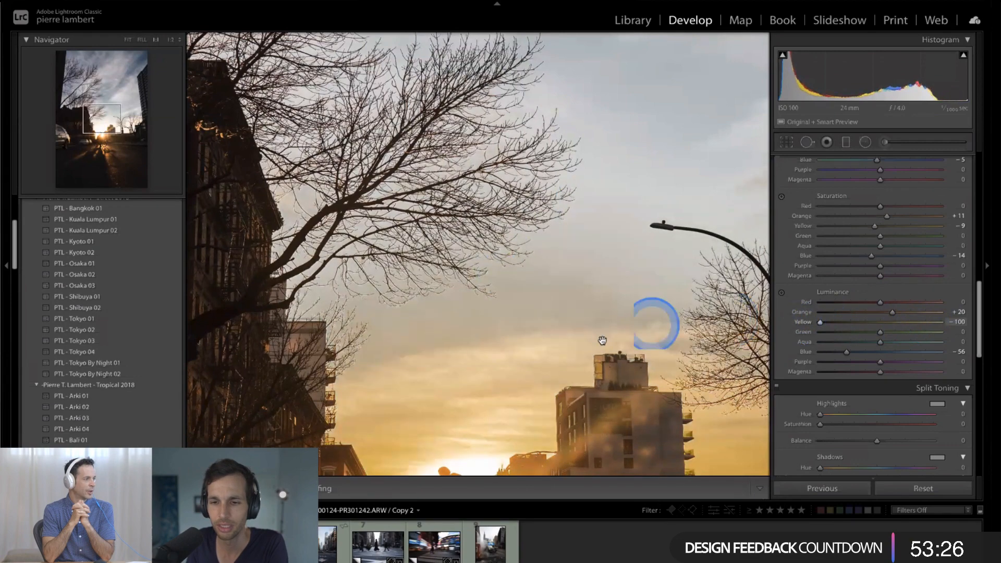
# - Check the sky and building up close at Yellow Luminance −100 and about +37, and settle on +24 for Yellow
pyautogui.moveTo(600, 340); pyautogui.dragTo(550, 194)
pyautogui.moveTo(577, 240); pyautogui.dragTo(526, 328)
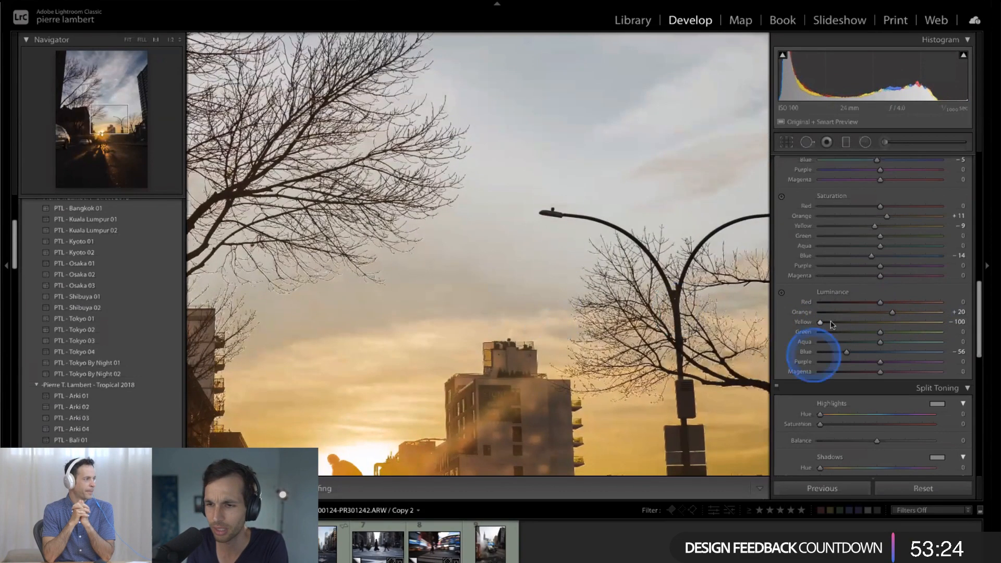
pyautogui.moveTo(820, 323); pyautogui.dragTo(902, 322)
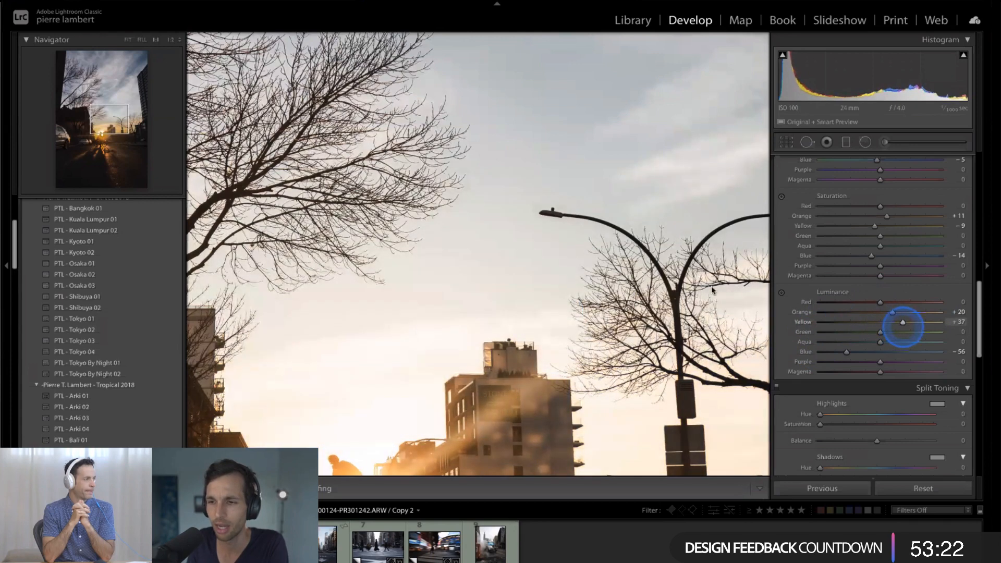
pyautogui.click(521, 350)
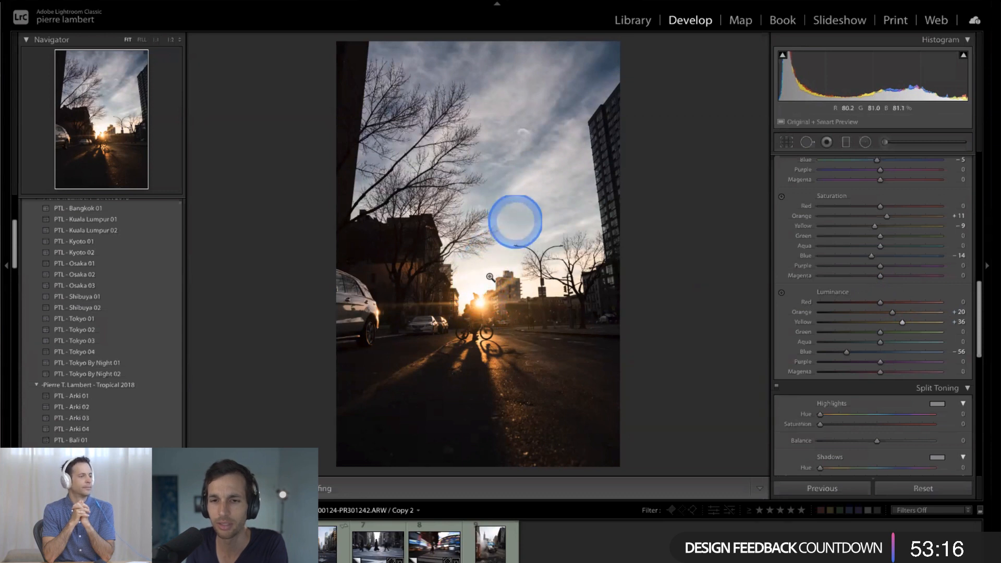
pyautogui.moveTo(903, 324)
pyautogui.mouseDown()
pyautogui.moveTo(882, 325)
pyautogui.moveTo(912, 326)
pyautogui.moveTo(828, 328)
pyautogui.moveTo(948, 331)
pyautogui.moveTo(889, 324)
pyautogui.moveTo(898, 327)
pyautogui.mouseUp()
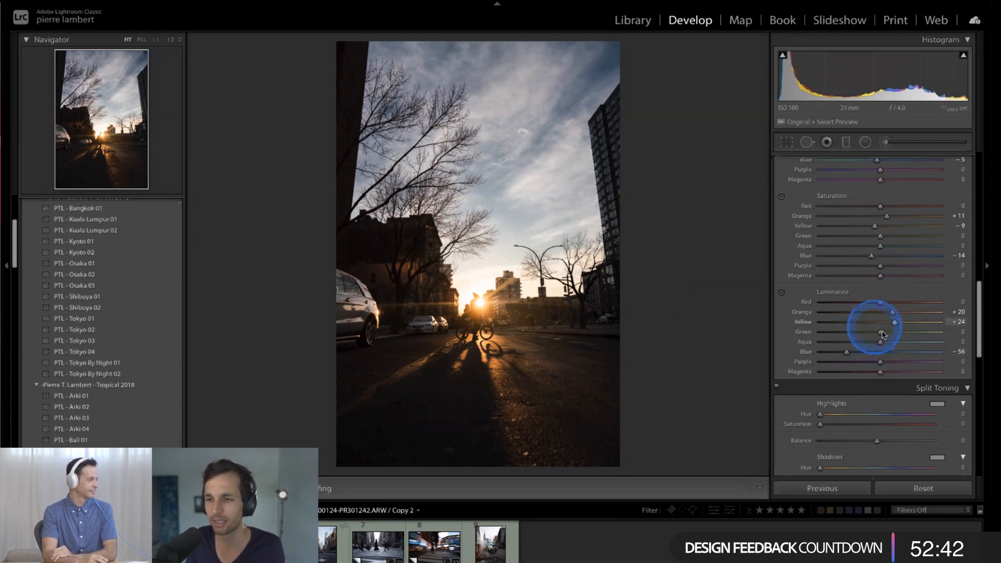
# - Review the settings from HSL down to Calibration and compare the edited photo with its Before version
pyautogui.scroll(-1, 885, 334)
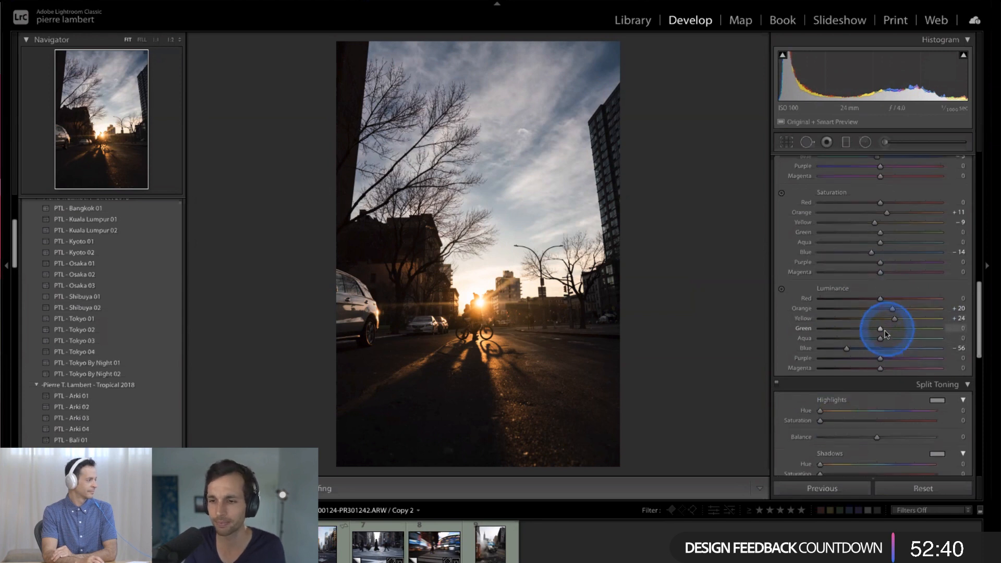
pyautogui.scroll(-10, 884, 334)
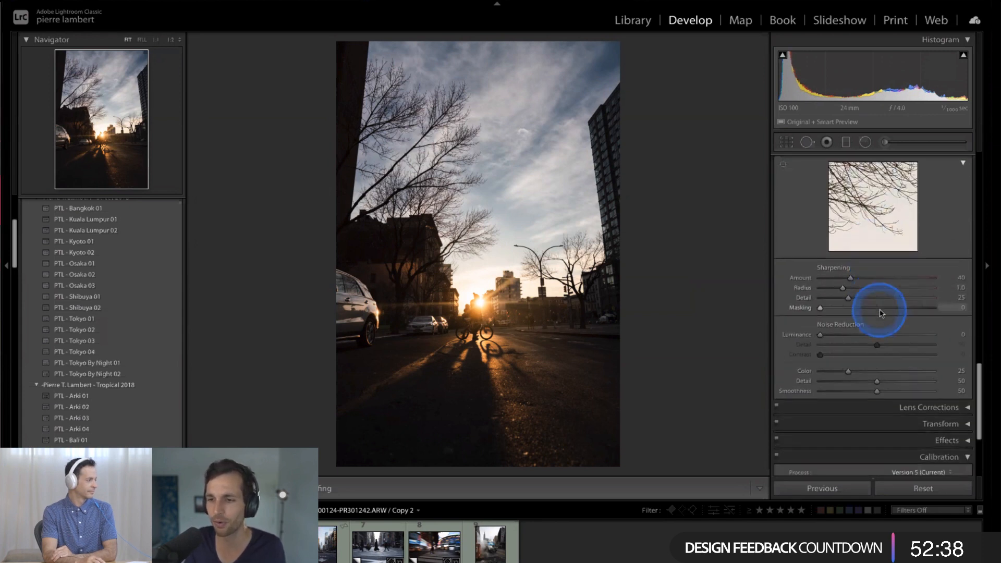
pyautogui.scroll(-5, 880, 313)
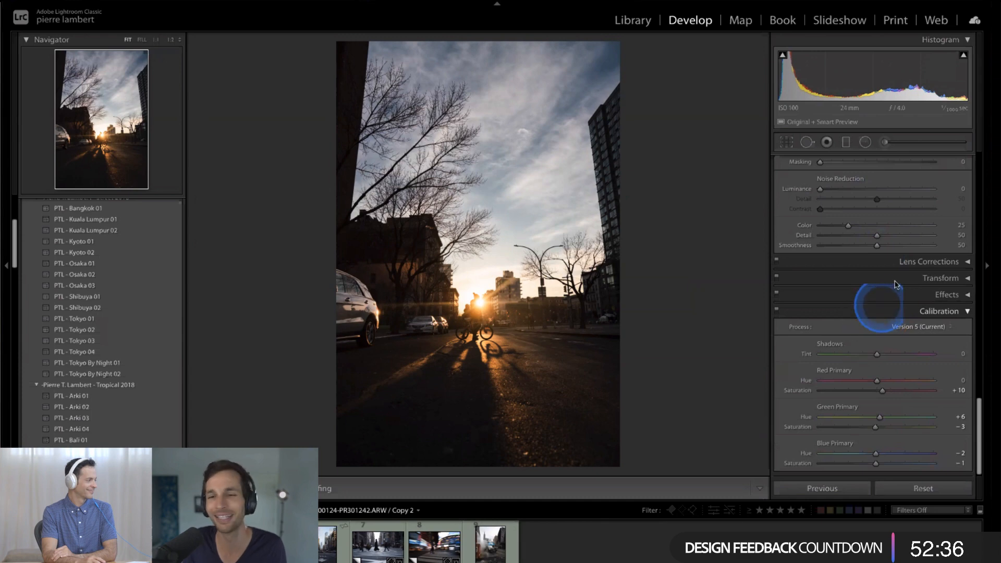
pyautogui.scroll(15, 895, 284)
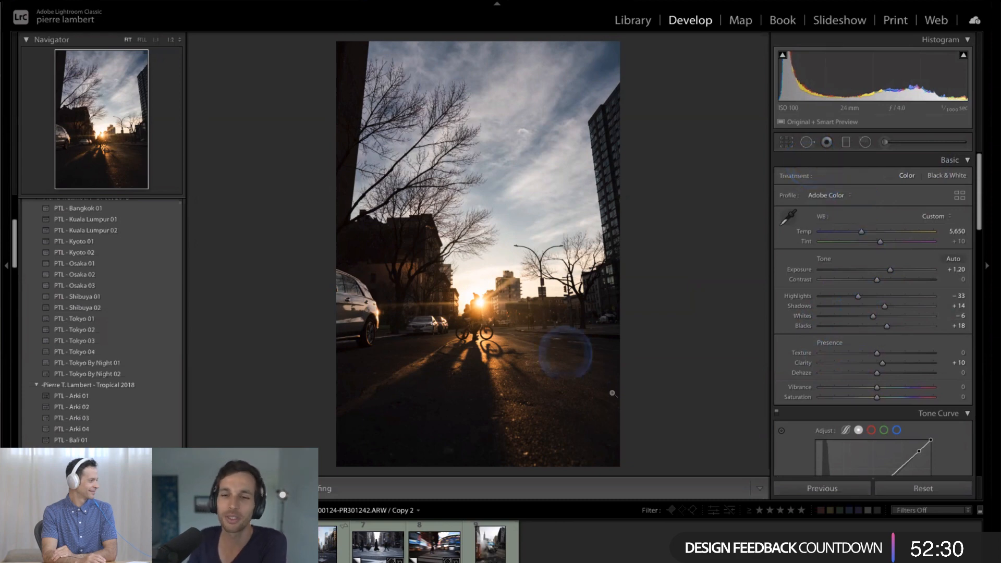
pyautogui.press('\\')
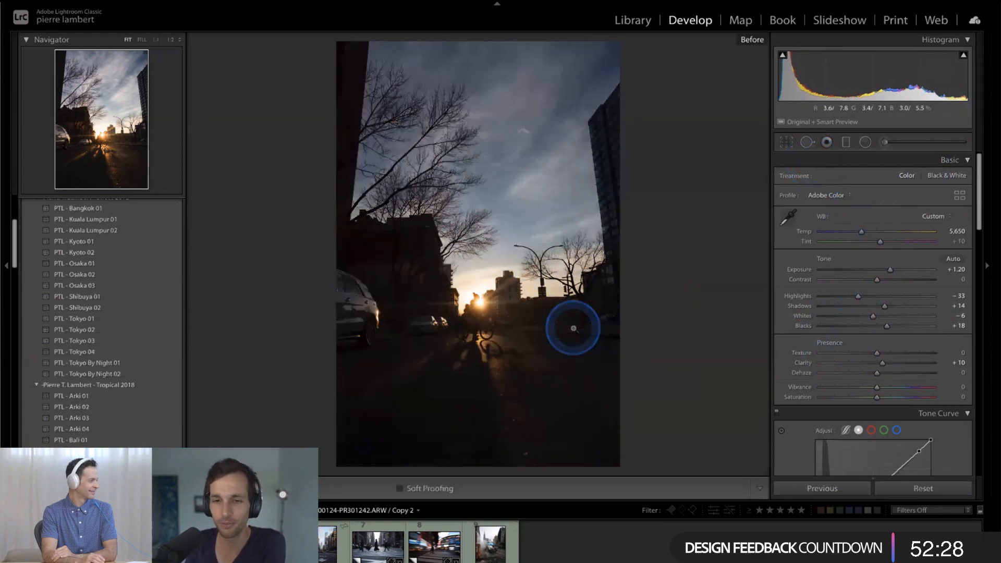
pyautogui.press('\\')
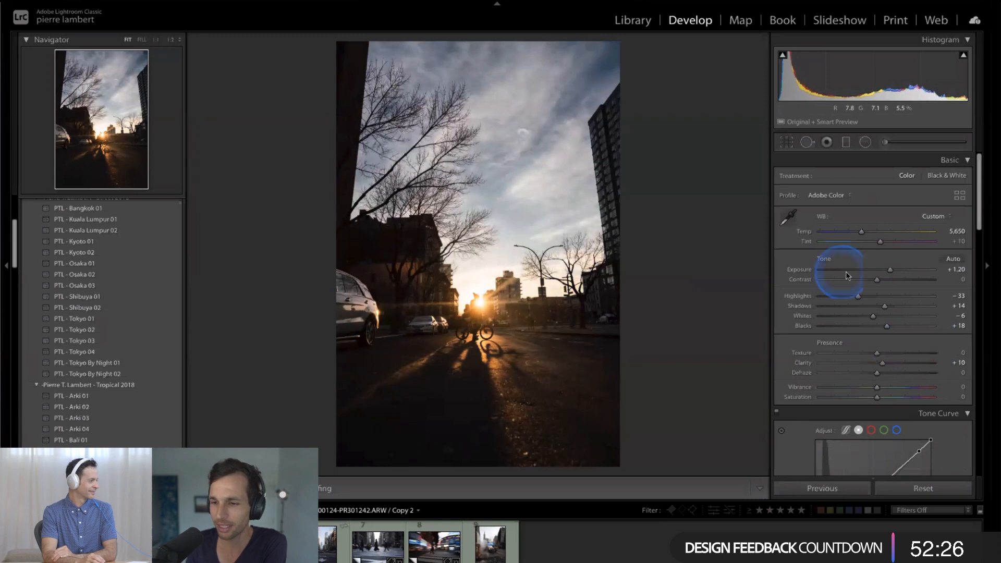
# - Reset the Exposure to 0 and repeatedly compare the photo's before and after versions without the added brightness
pyautogui.doubleClick(889, 270)
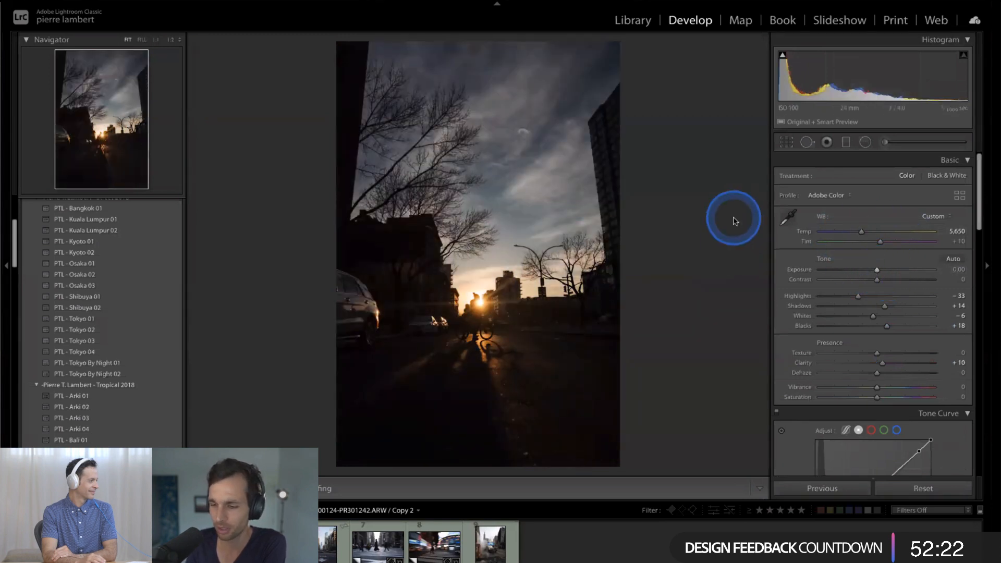
pyautogui.press('\\')
pyautogui.press('\\')
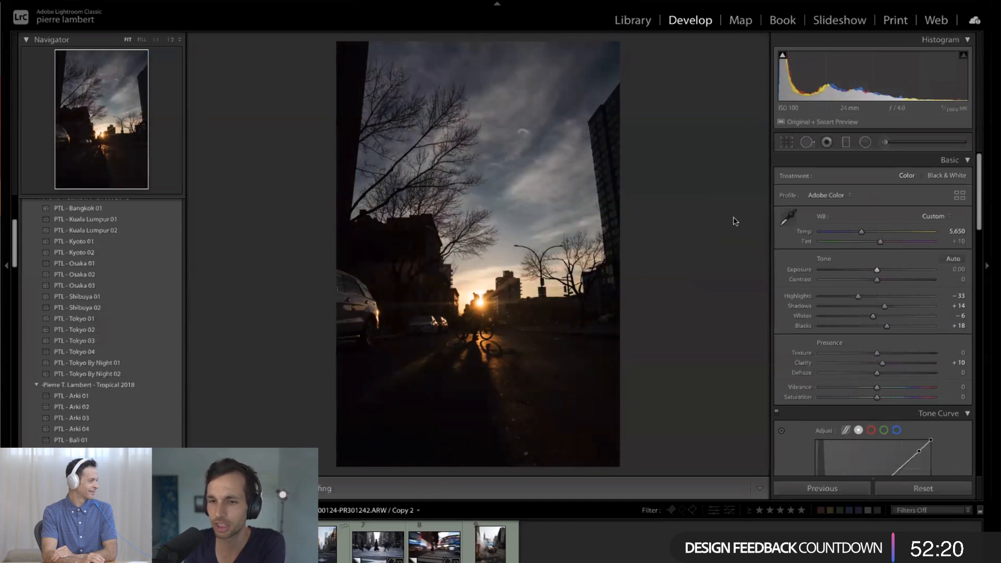
pyautogui.press('\\')
pyautogui.press('\\')
pyautogui.press('\\')
pyautogui.press('\\')
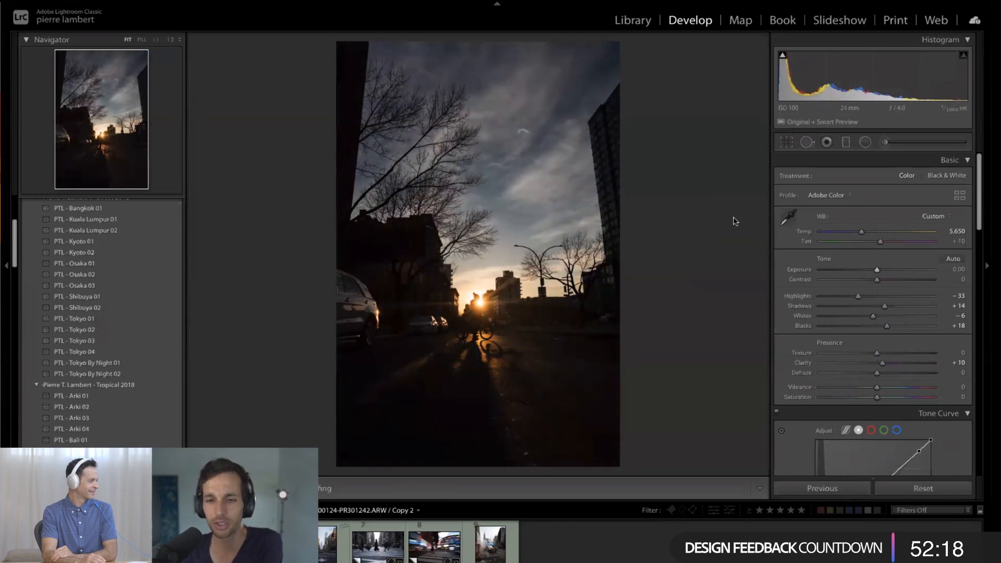
pyautogui.press('\\')
pyautogui.press('\\')
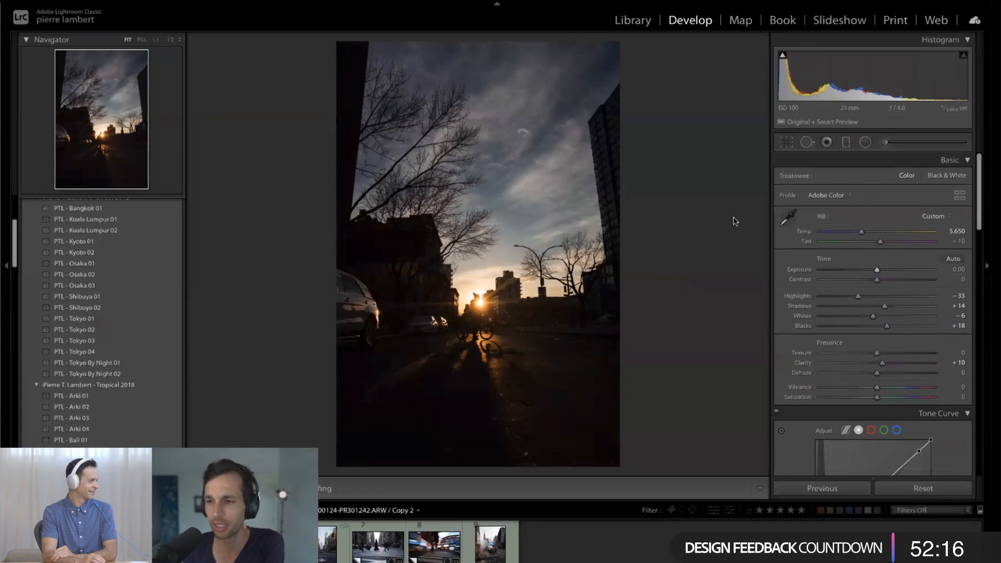
pyautogui.press('\\')
pyautogui.press('\\')
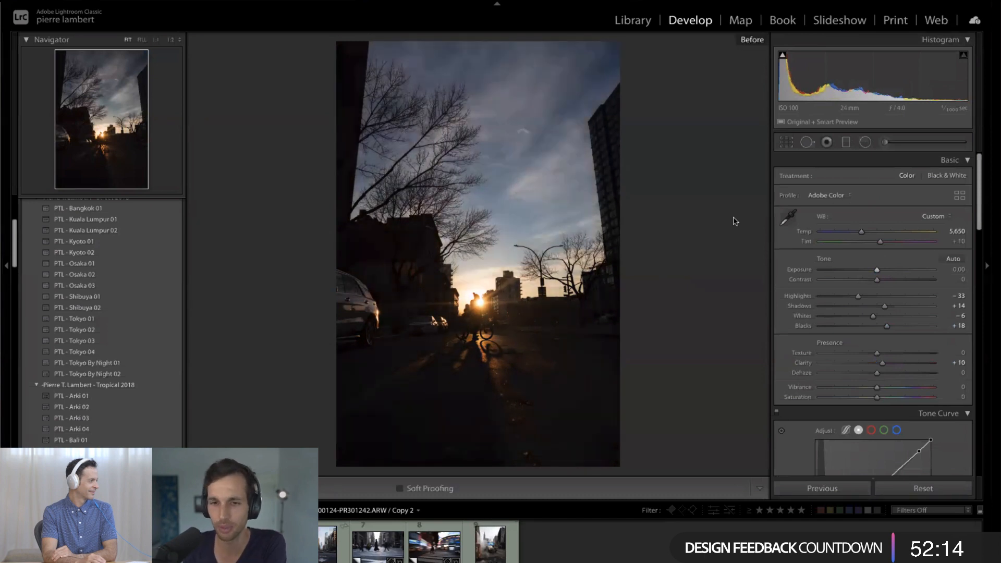
pyautogui.press('Left')
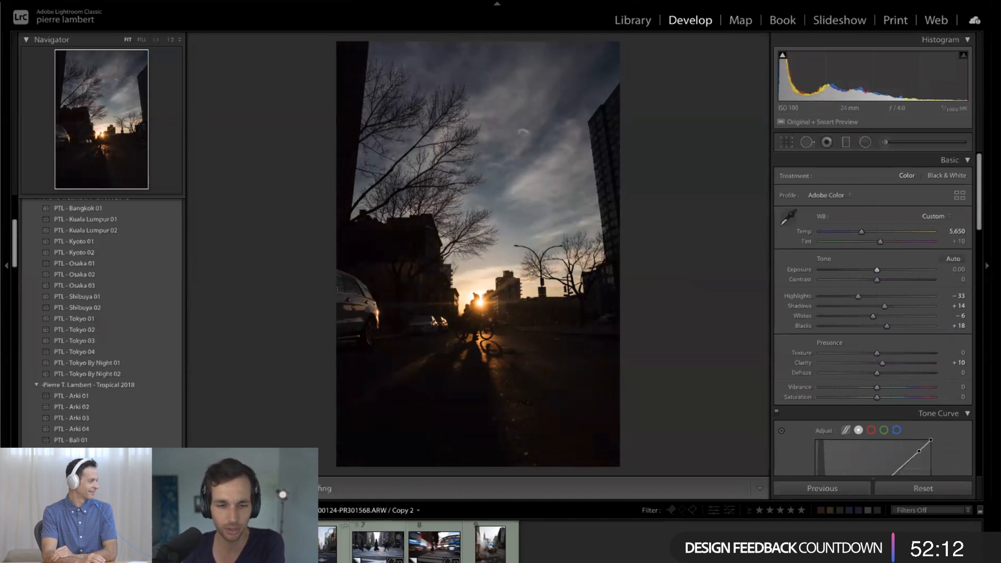
# - Compare before and after side by side while setting the Exposure to +1.20, and return to the single-photo view
pyautogui.press('y')
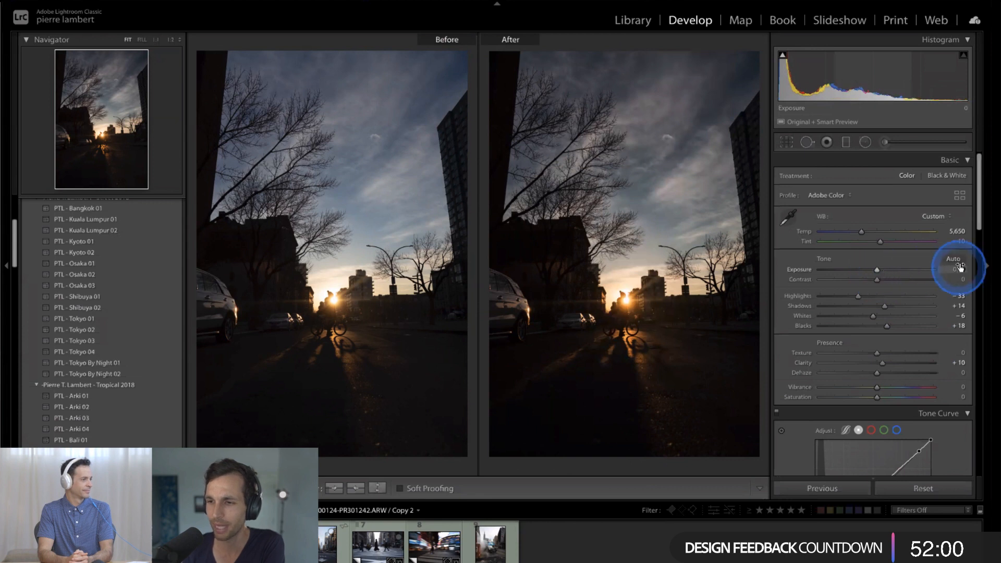
pyautogui.press('Return')
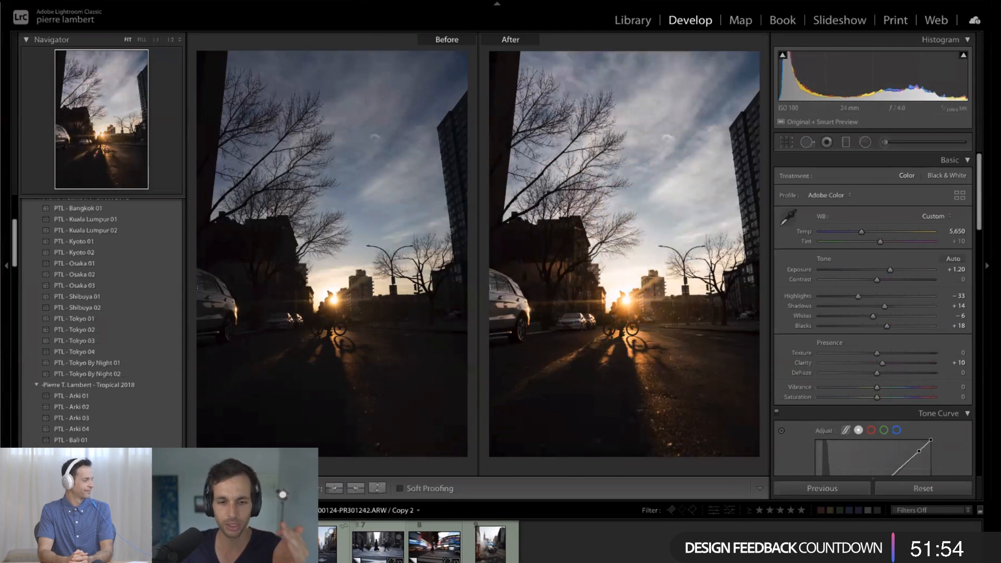
pyautogui.press('y')
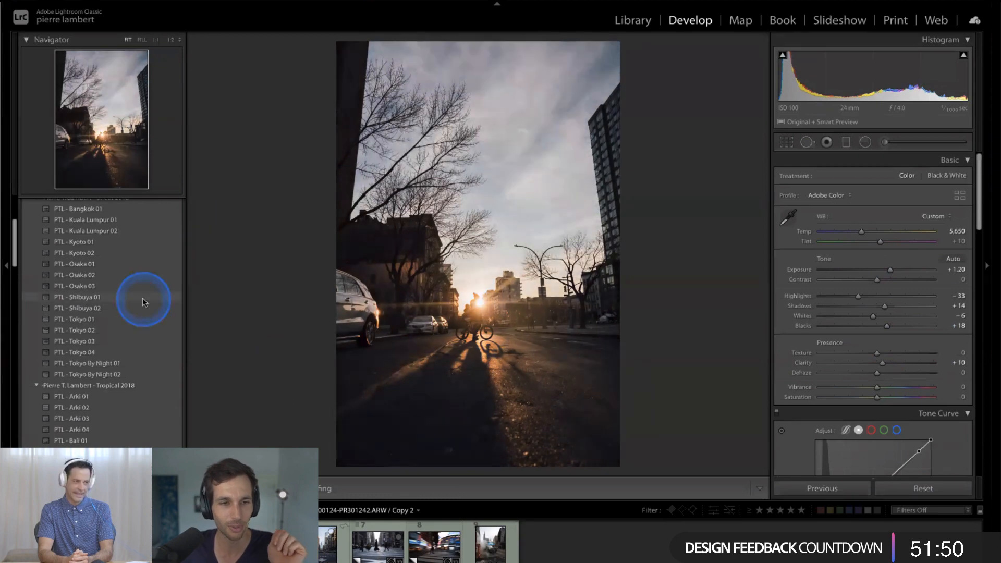
# - Start creating a new Develop preset from the current photo's settings
pyautogui.scroll(3, 143, 298)
pyautogui.scroll(3, 142, 298)
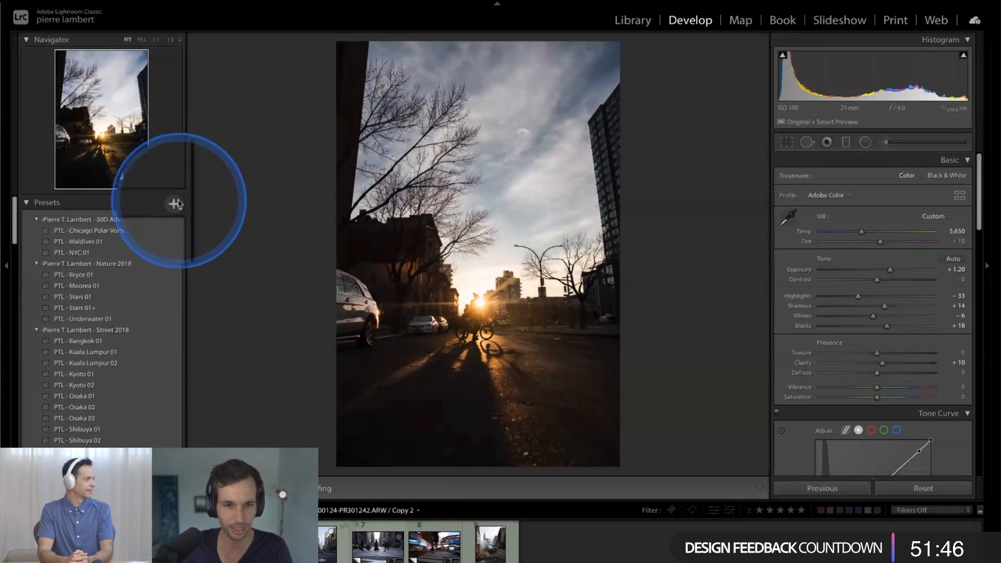
pyautogui.click(178, 203)
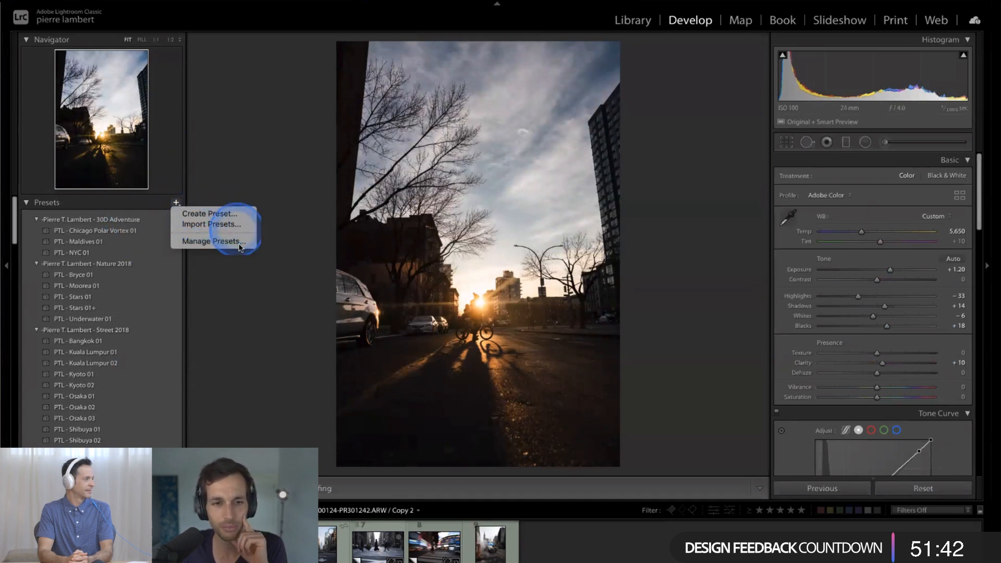
pyautogui.click(234, 214)
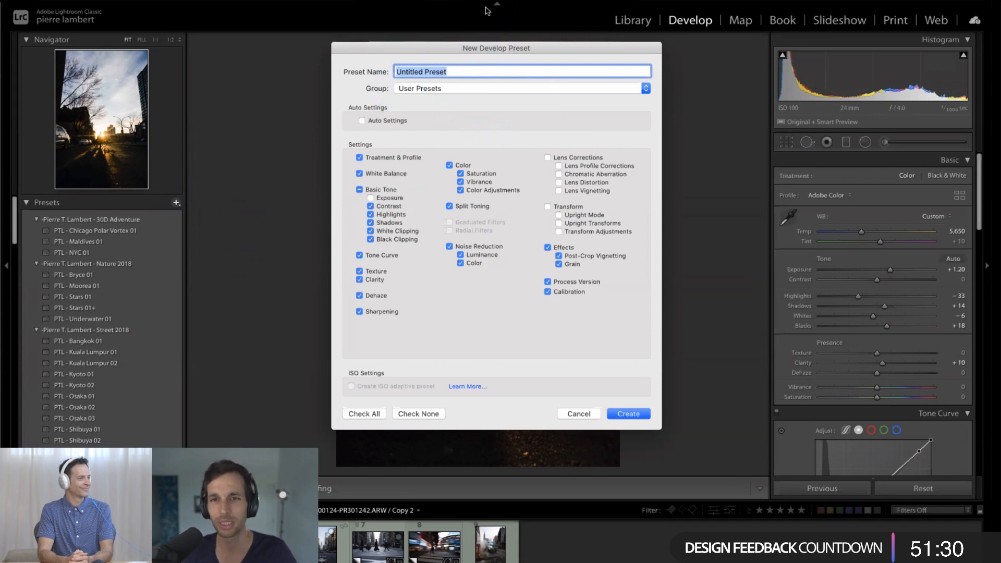
# - Name the new preset with the photographer's full name followed by "- Adobe Live"
pyautogui.tripleClick(457, 71)
pyautogui.press('BackSpace')
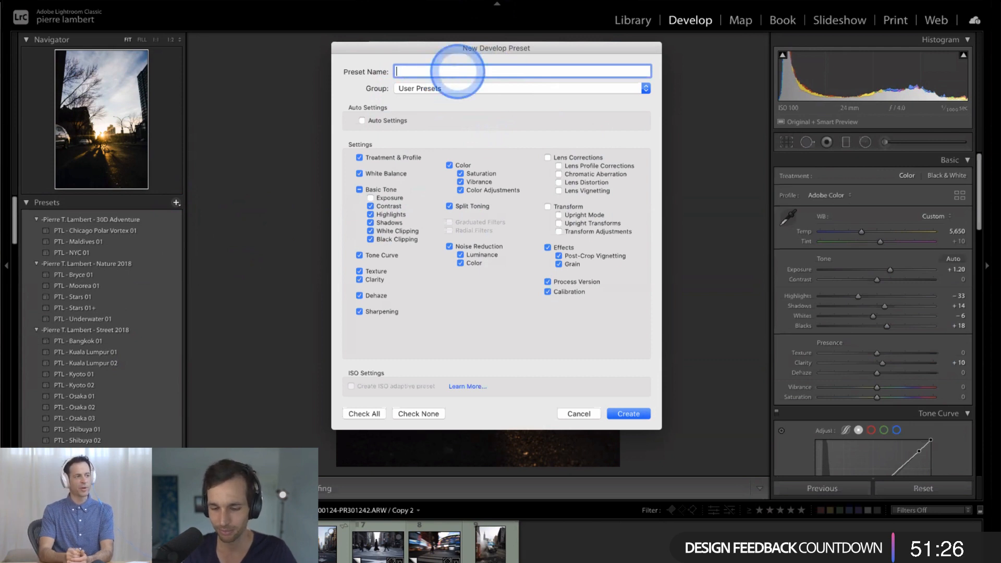
pyautogui.write('Adobe Live')
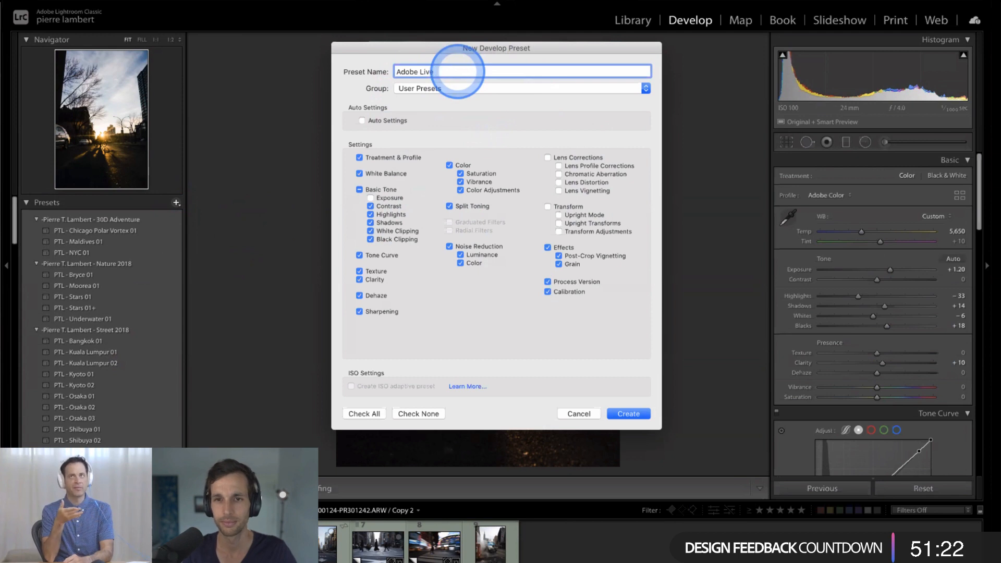
pyautogui.write(' Pierre T. Lam')
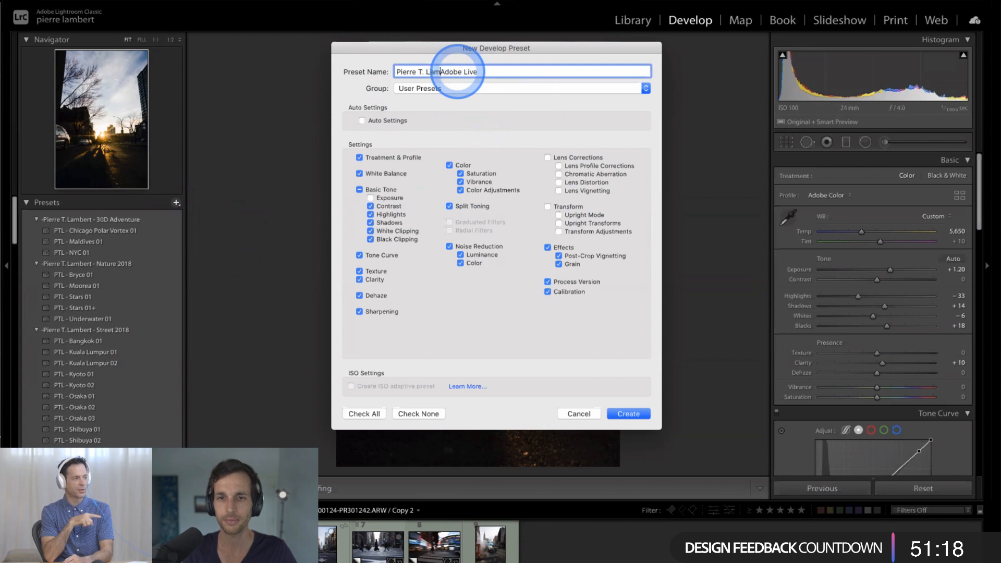
pyautogui.write('bert -')
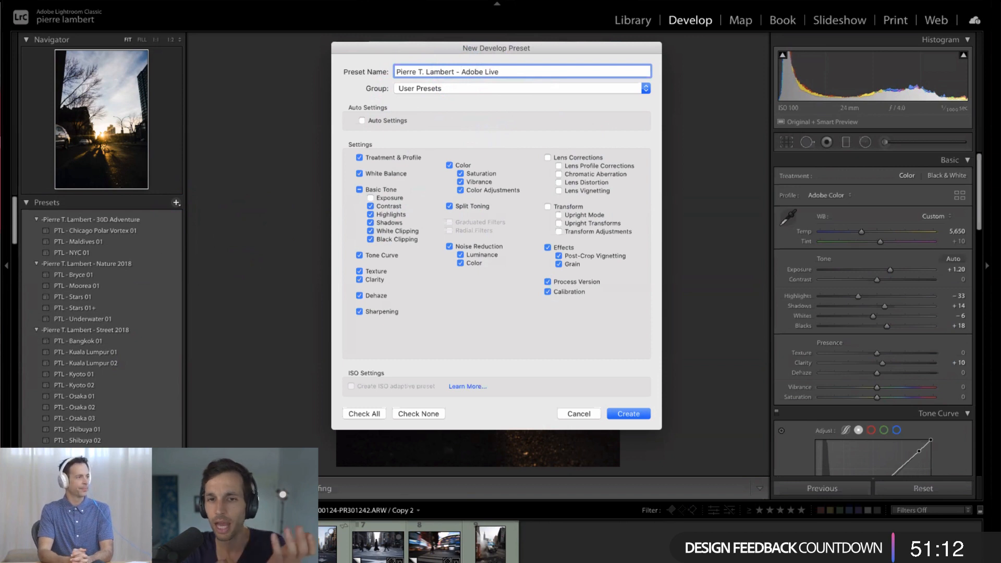
# - Highlight the author and event parts of the preset name and append "- 01" to it
pyautogui.click(455, 72)
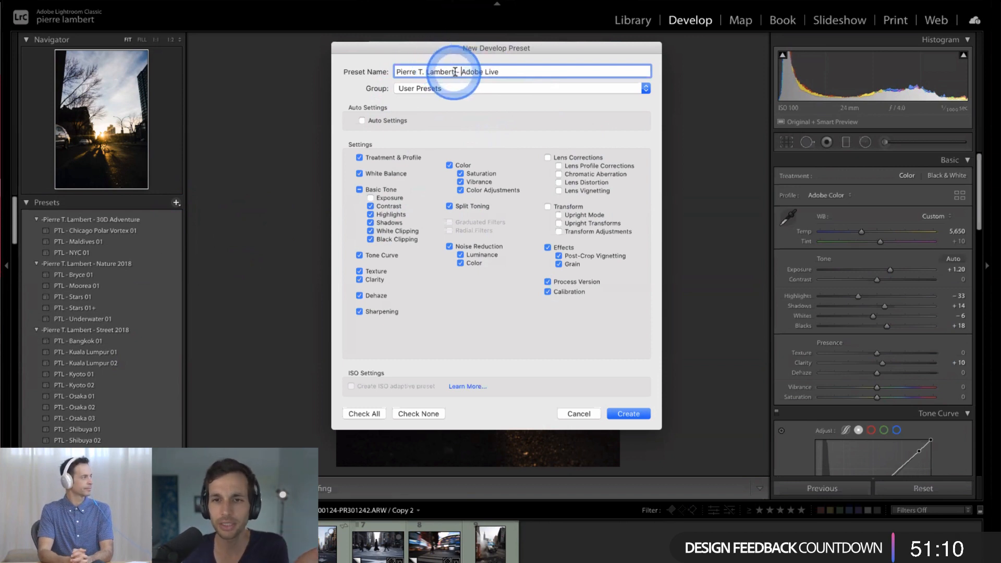
pyautogui.click(439, 72)
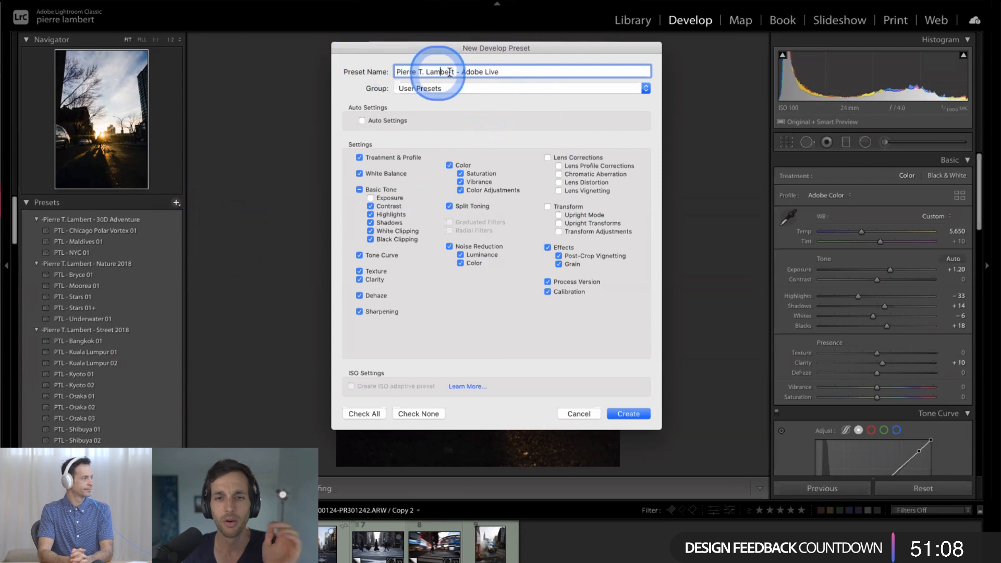
pyautogui.moveTo(456, 72); pyautogui.dragTo(395, 72)
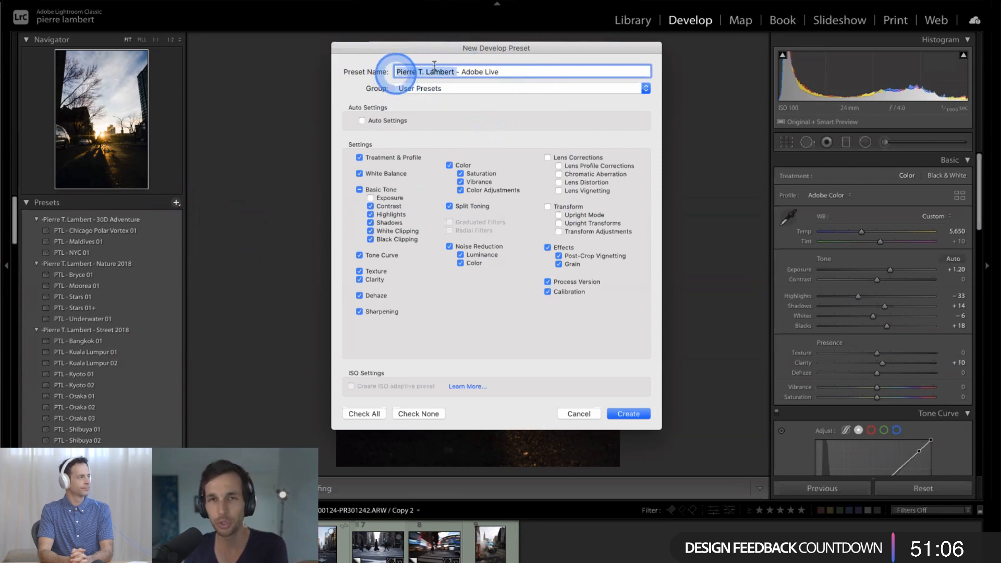
pyautogui.moveTo(460, 71); pyautogui.dragTo(505, 70)
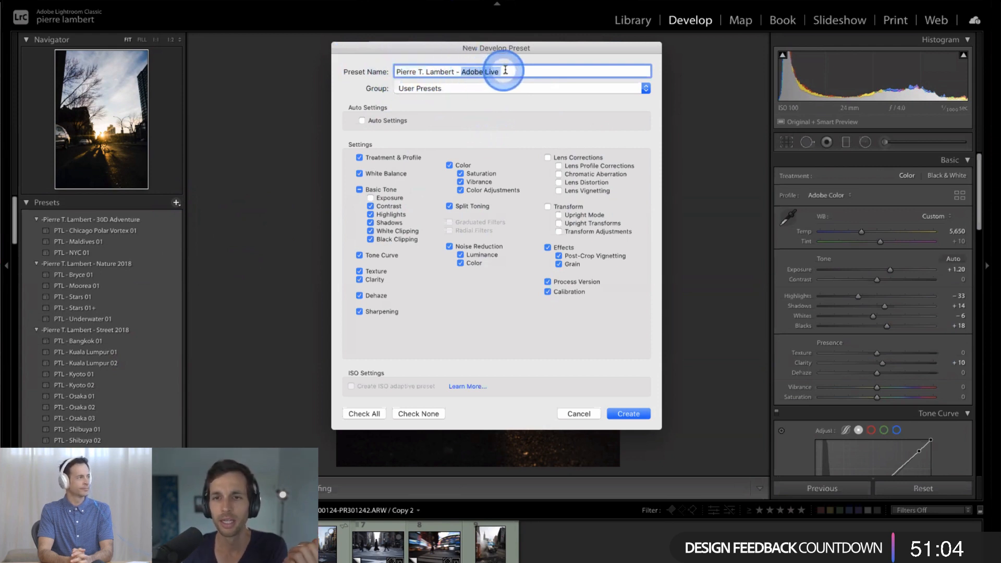
pyautogui.click(513, 74)
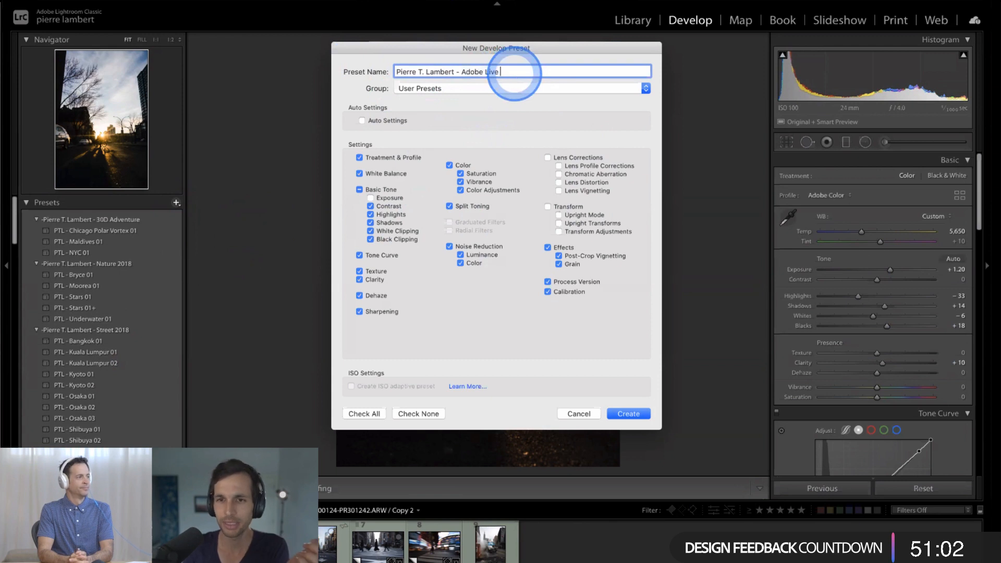
pyautogui.write('- 01')
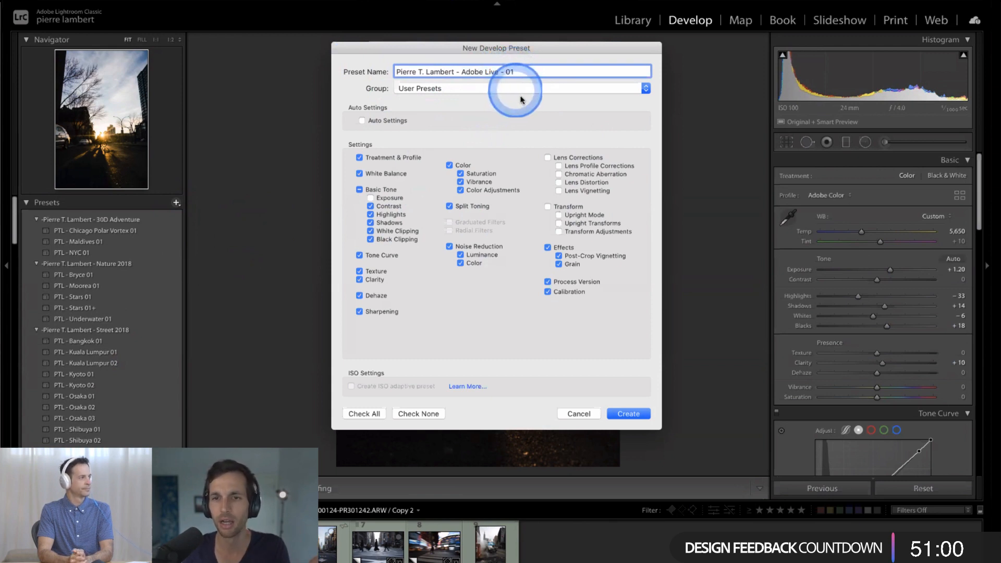
pyautogui.click(521, 100)
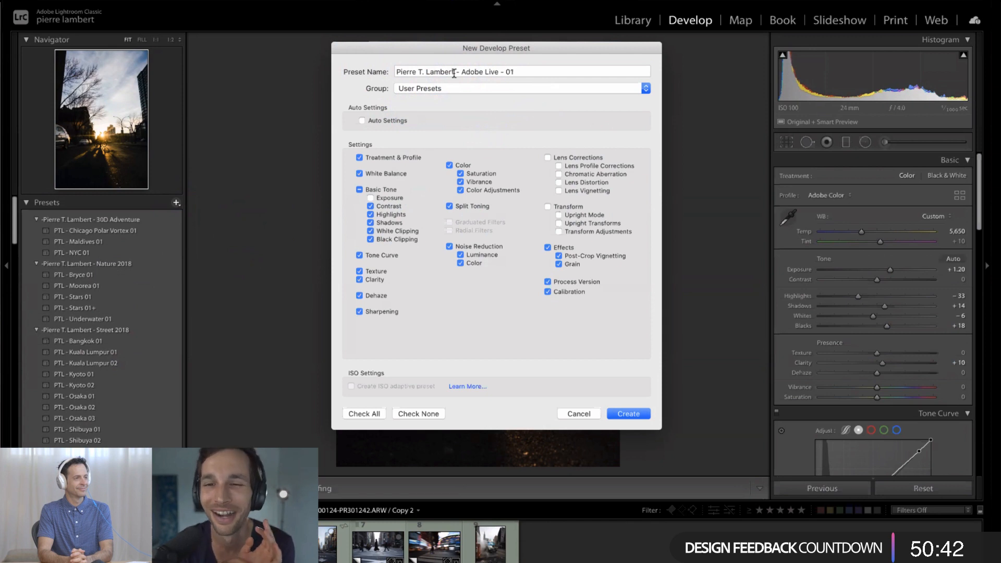
# - Insert "Sunrise NYC" before "01" in the new preset's name
pyautogui.tripleClick(503, 73)
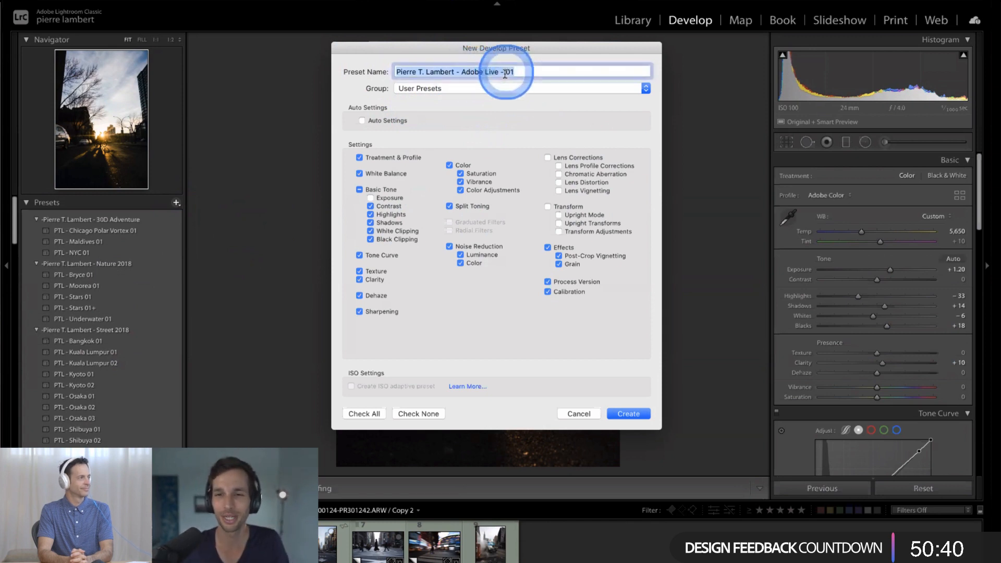
pyautogui.click(517, 72)
pyautogui.write('Sunrise ')
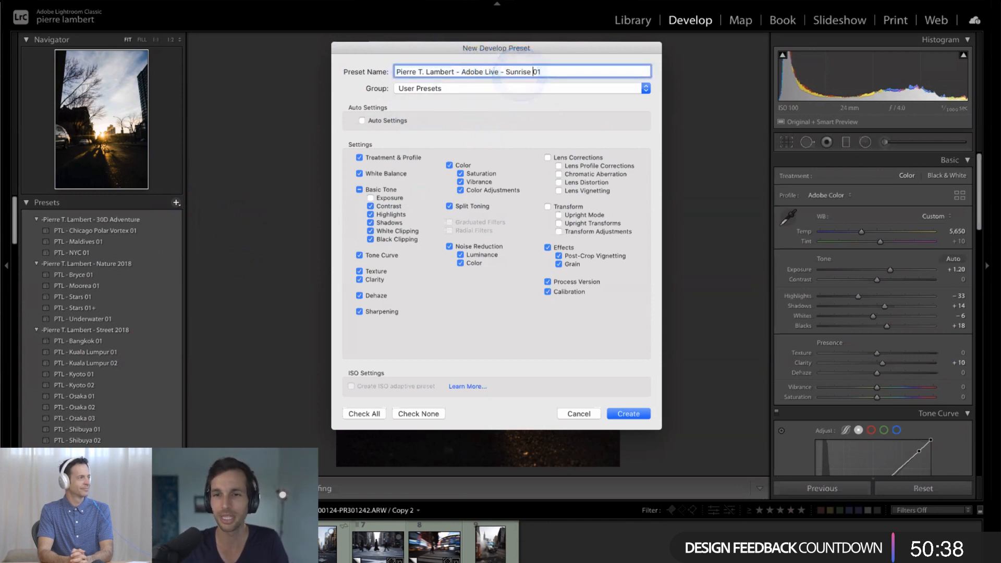
pyautogui.write('N')
pyautogui.click(519, 73)
pyautogui.click(500, 107)
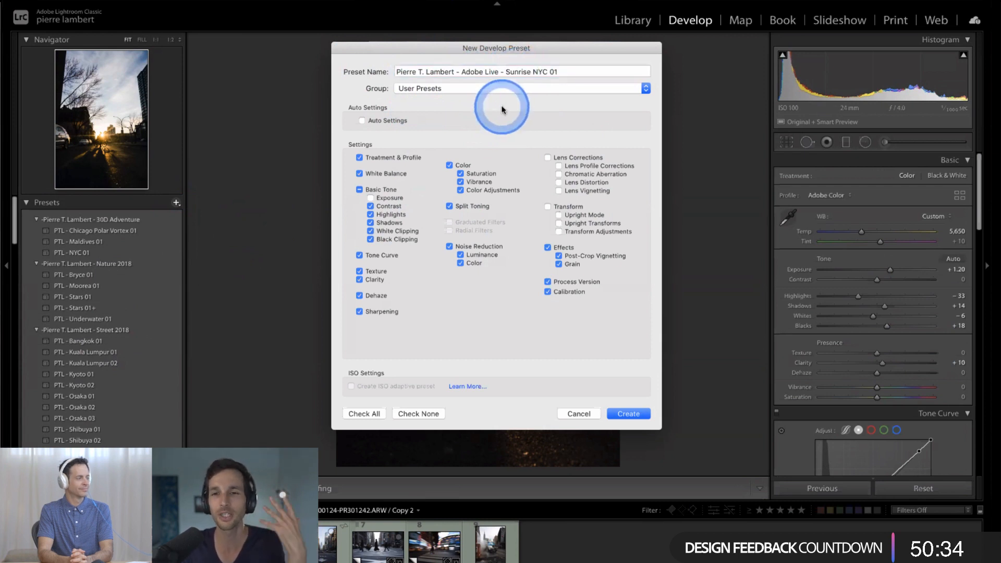
pyautogui.click(517, 73)
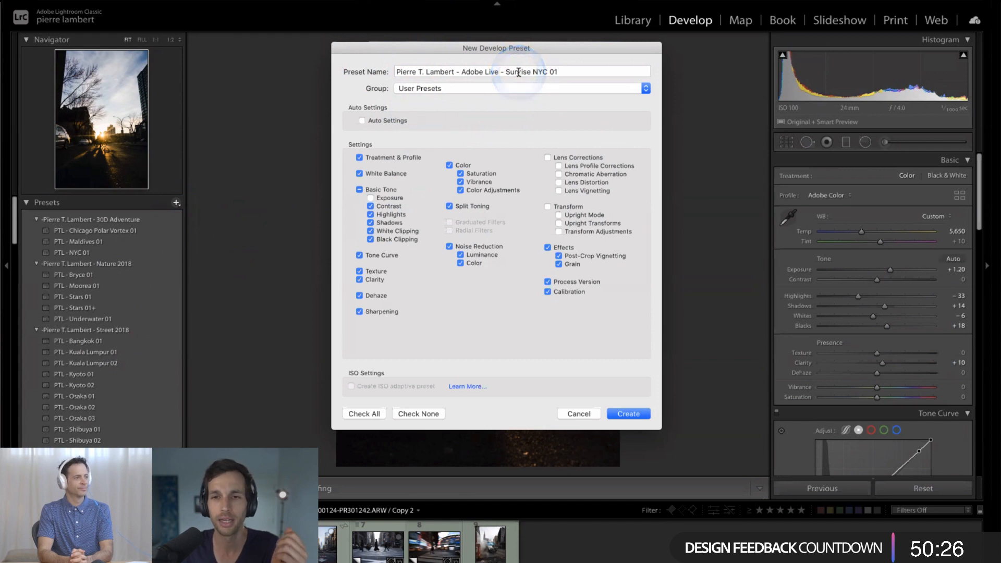
# - Create a new preset group named "Adobe Live" and keep it as the preset's group
pyautogui.click(447, 89)
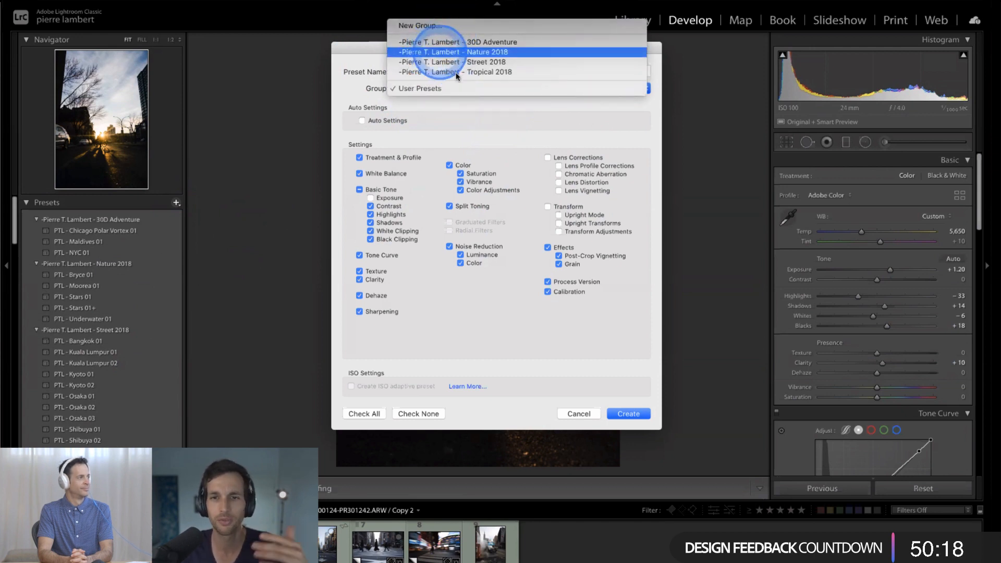
pyautogui.click(558, 26)
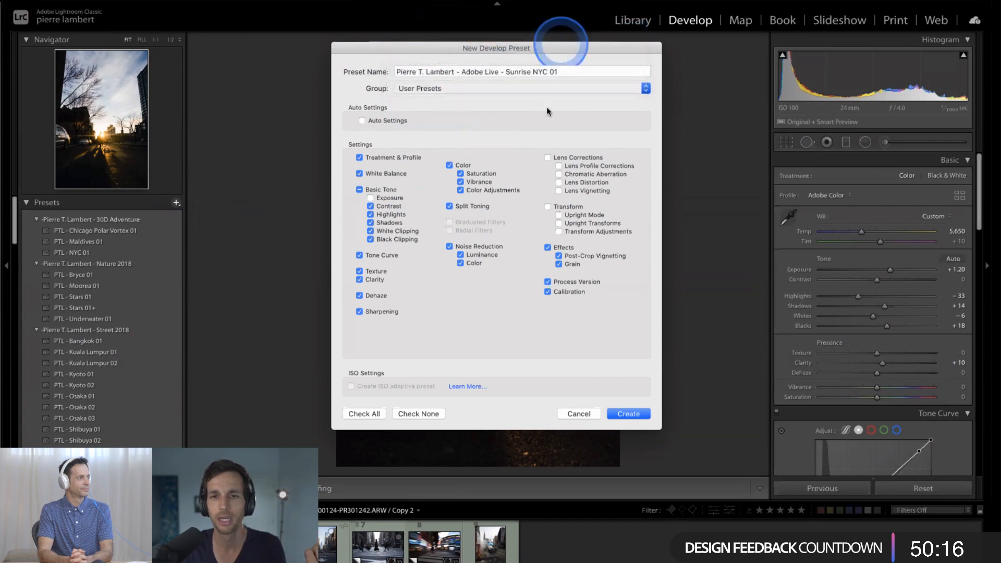
pyautogui.write('Adobe Live')
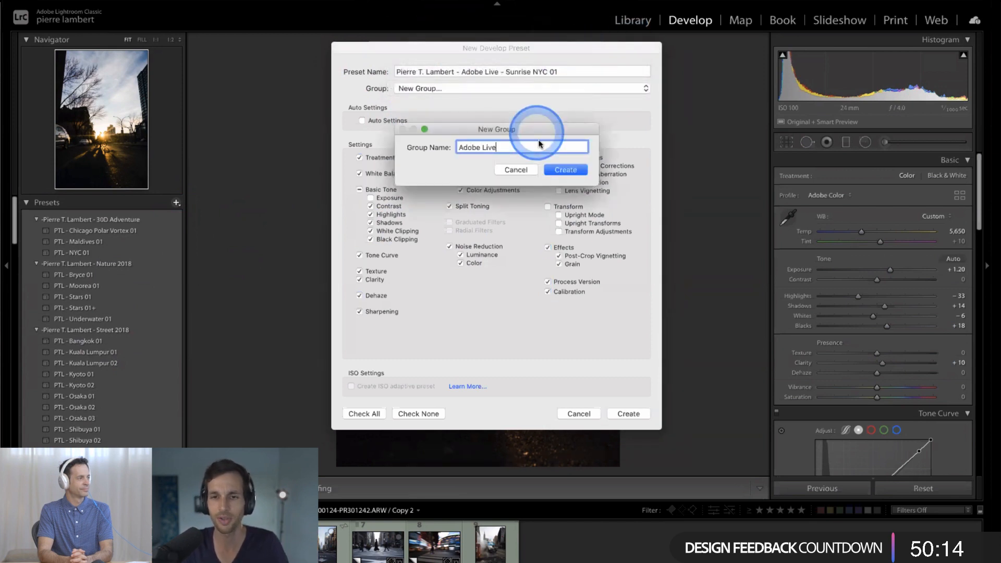
pyautogui.click(565, 168)
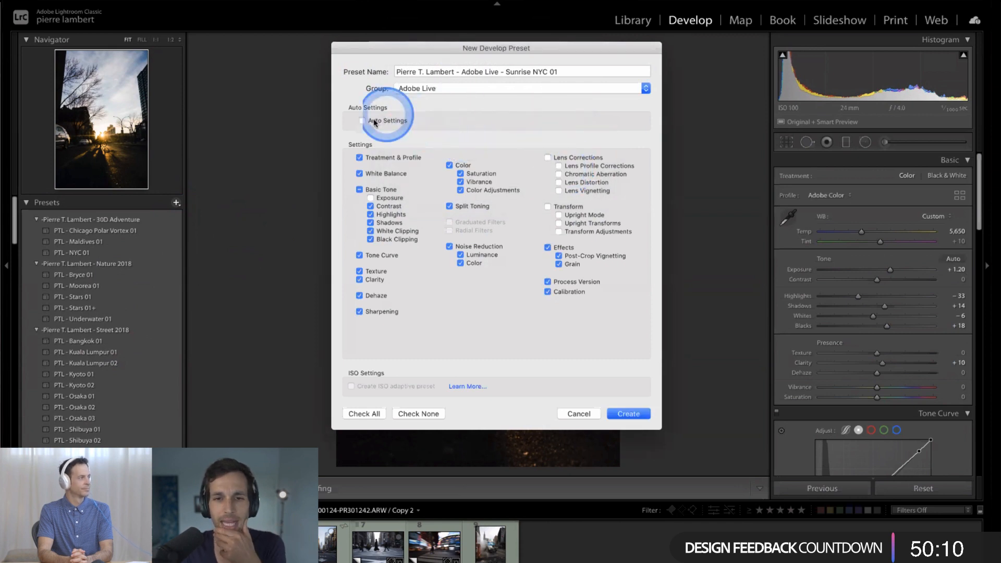
pyautogui.click(420, 87)
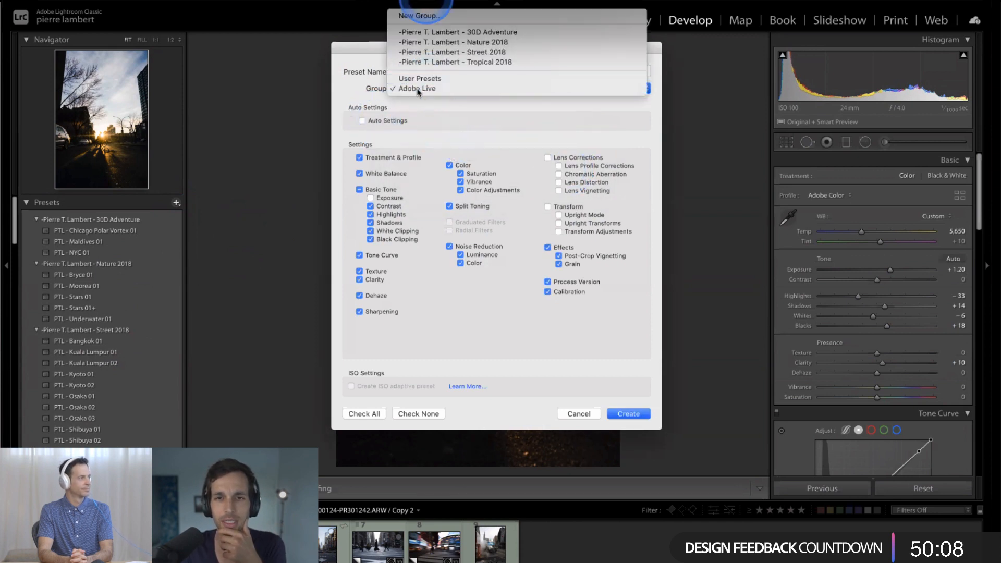
pyautogui.click(456, 110)
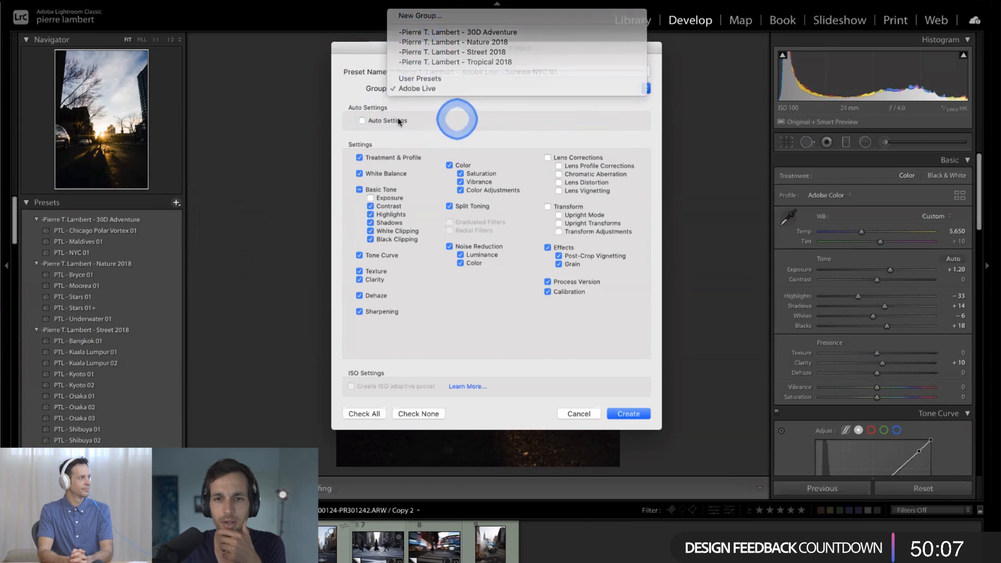
# - Try the Auto Settings option, leave it off, and exclude White Balance from the preset
pyautogui.click(362, 121)
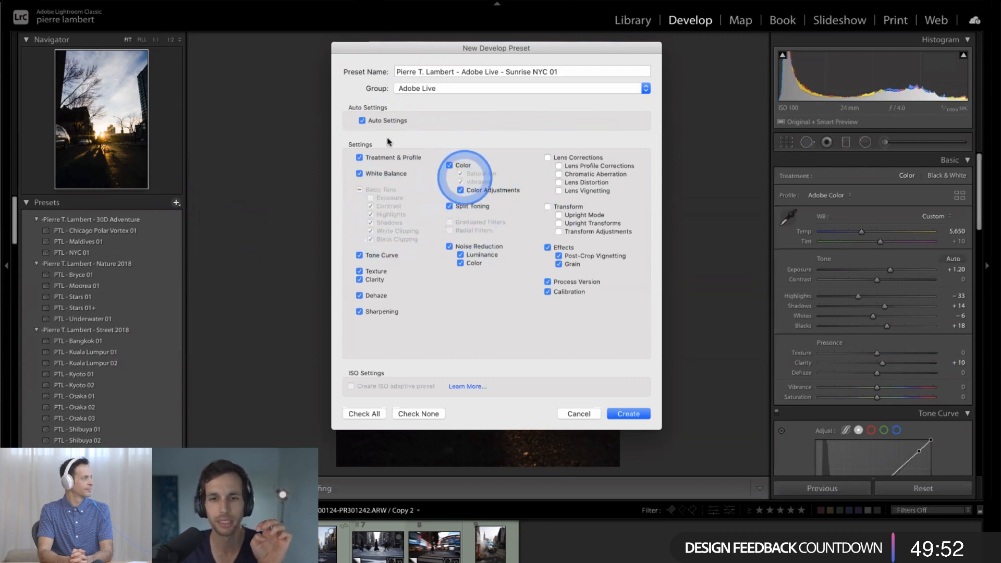
pyautogui.click(363, 121)
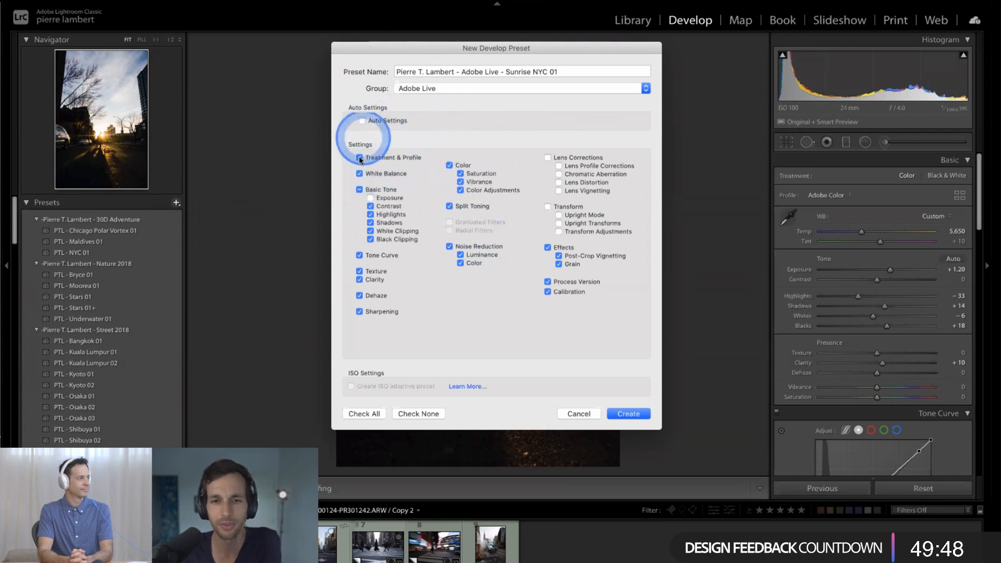
pyautogui.click(359, 174)
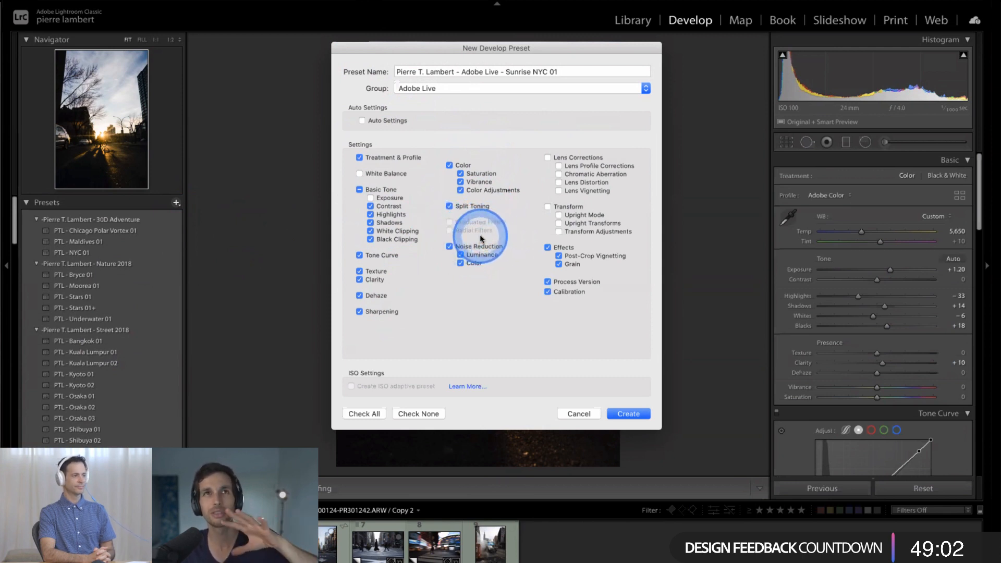
# - Try including Lens Corrections options and excluding Process Version, and restore both to their previous state
pyautogui.click(548, 158)
pyautogui.click(559, 191)
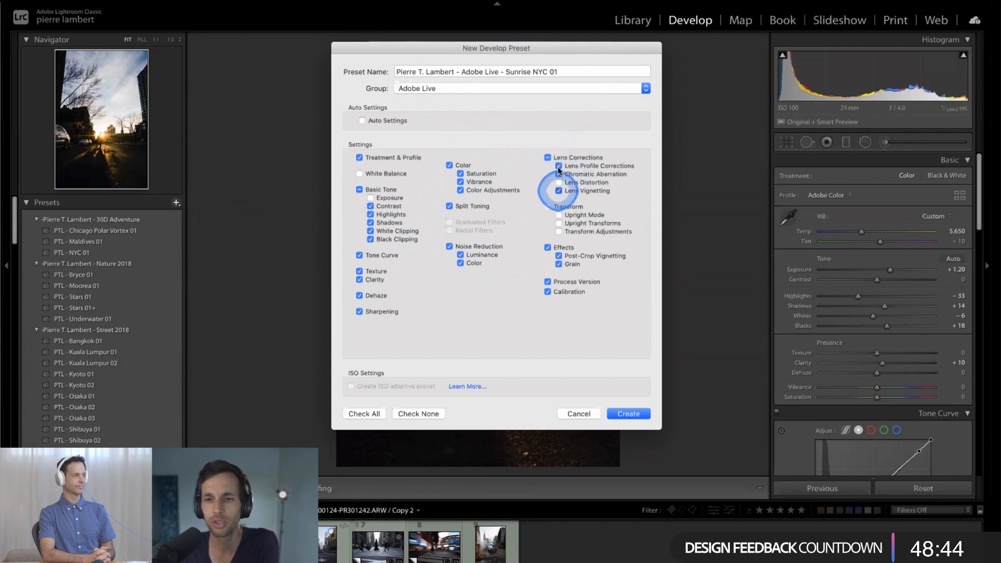
pyautogui.click(558, 183)
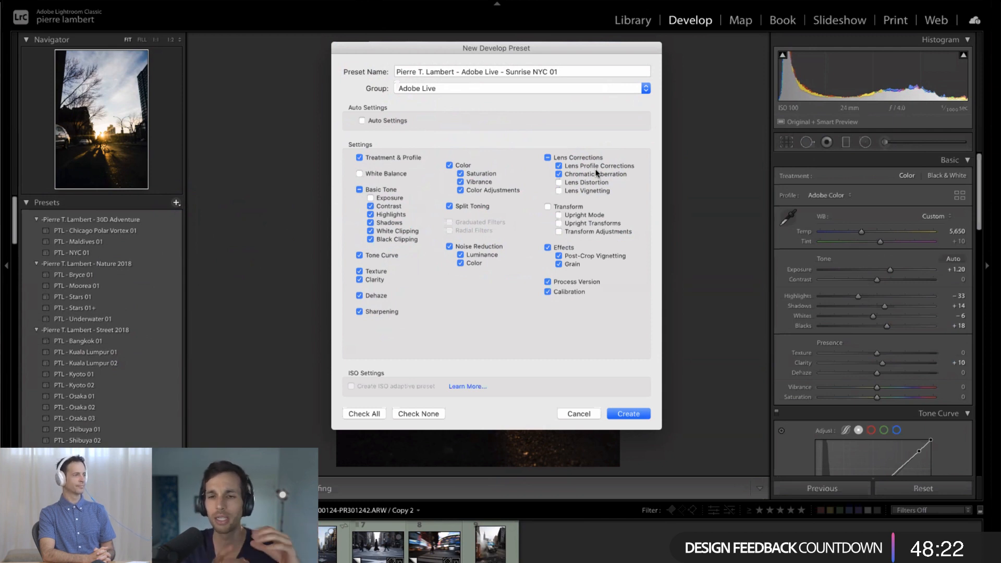
pyautogui.click(547, 157)
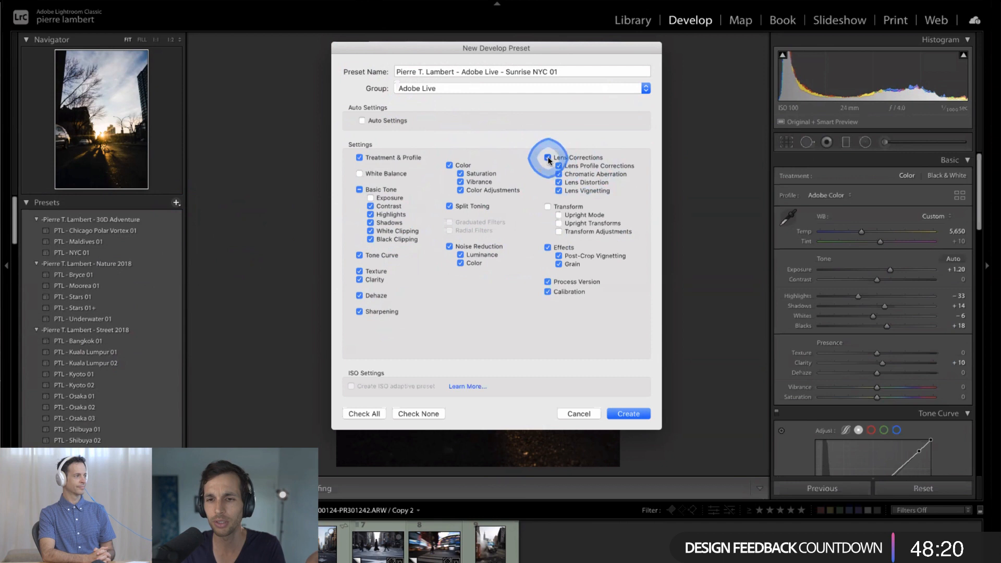
pyautogui.click(547, 157)
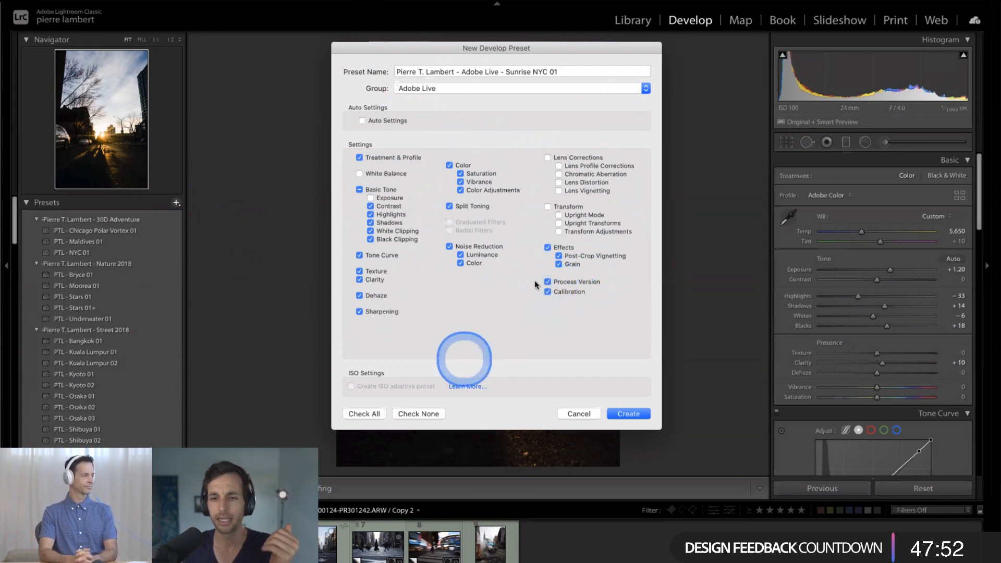
pyautogui.click(547, 282)
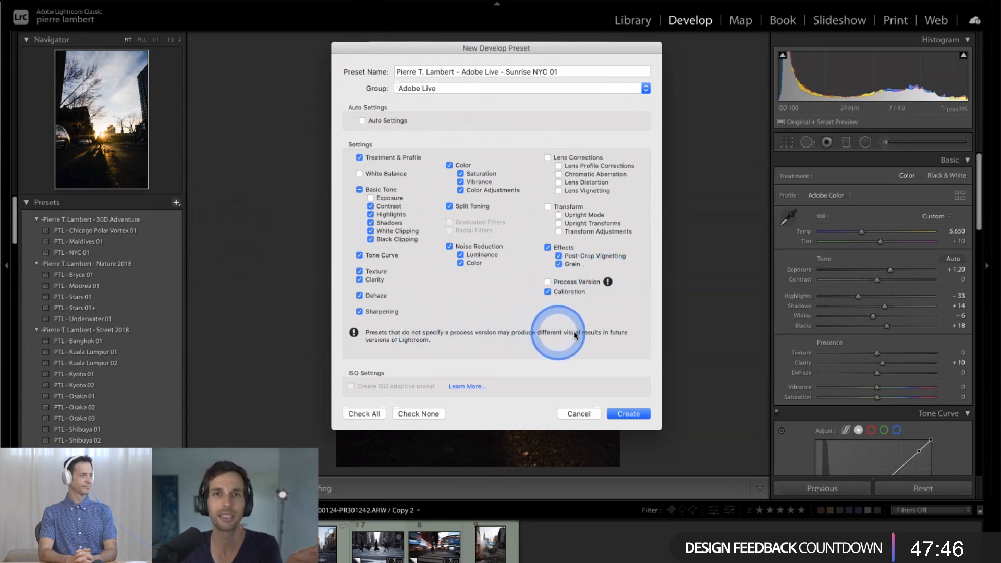
pyautogui.click(548, 282)
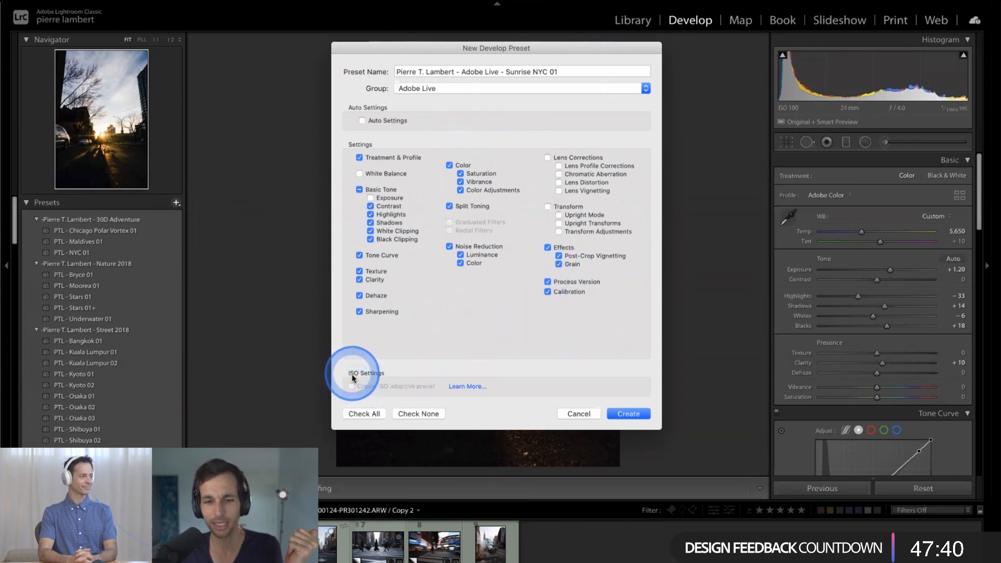
# - Create the preset with the chosen settings and expand the Adobe Live group in the preset list
pyautogui.click(457, 387)
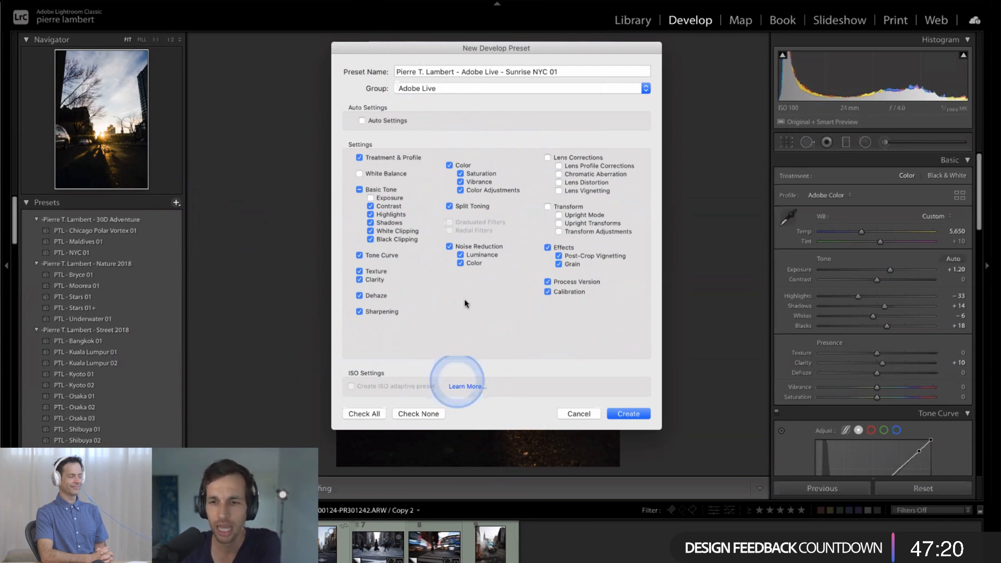
pyautogui.click(457, 387)
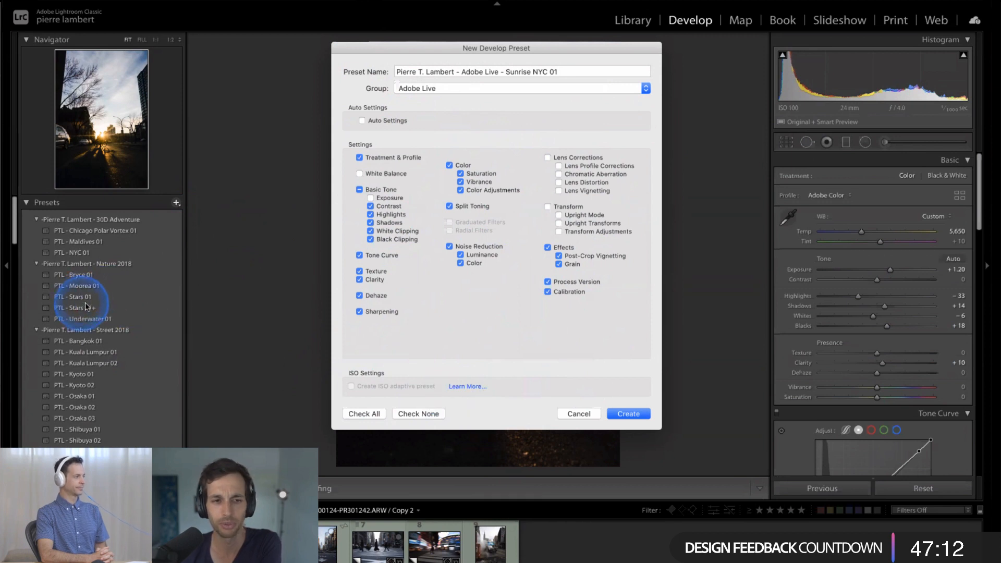
pyautogui.click(618, 414)
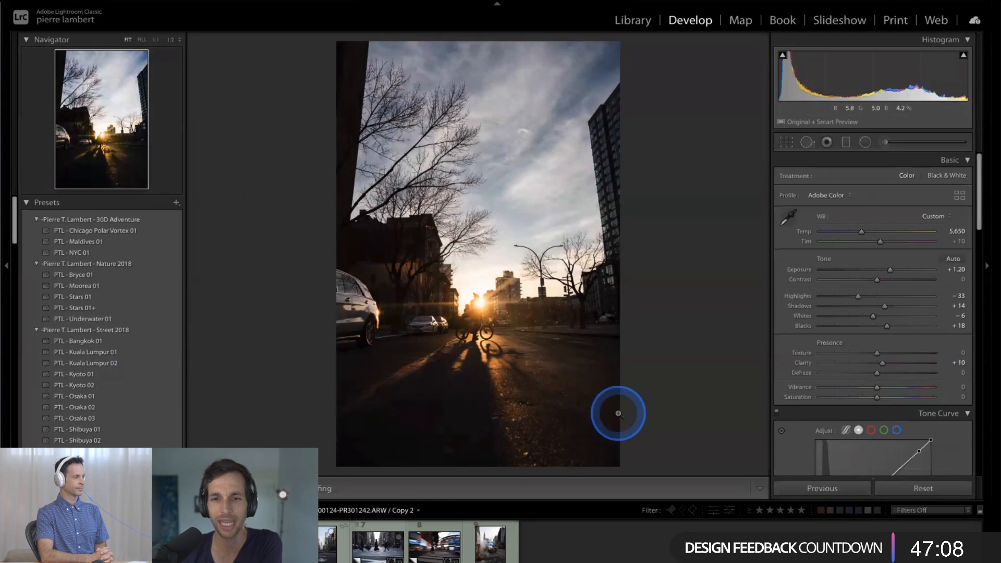
pyautogui.scroll(-10, 135, 272)
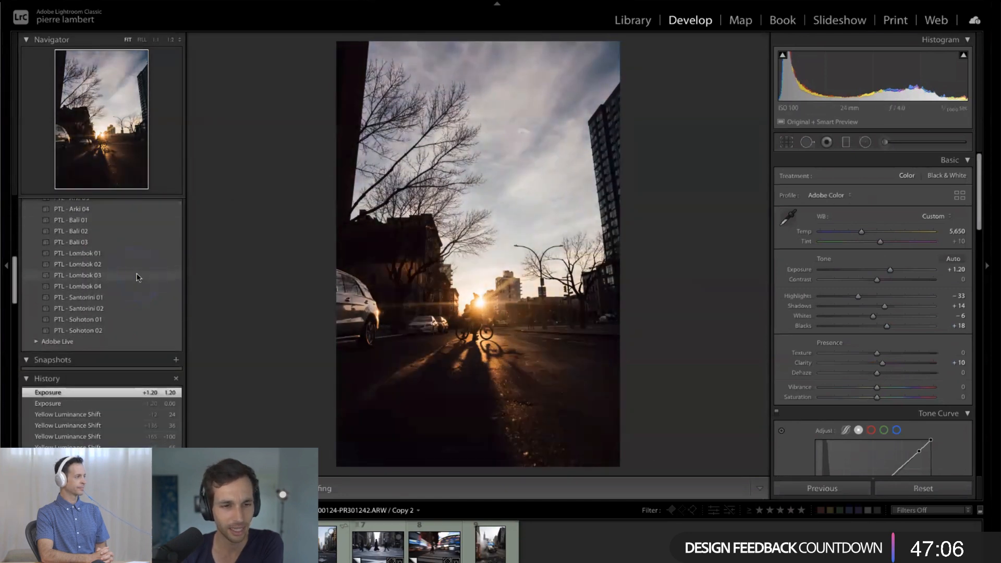
pyautogui.scroll(3, 138, 277)
pyautogui.click(37, 408)
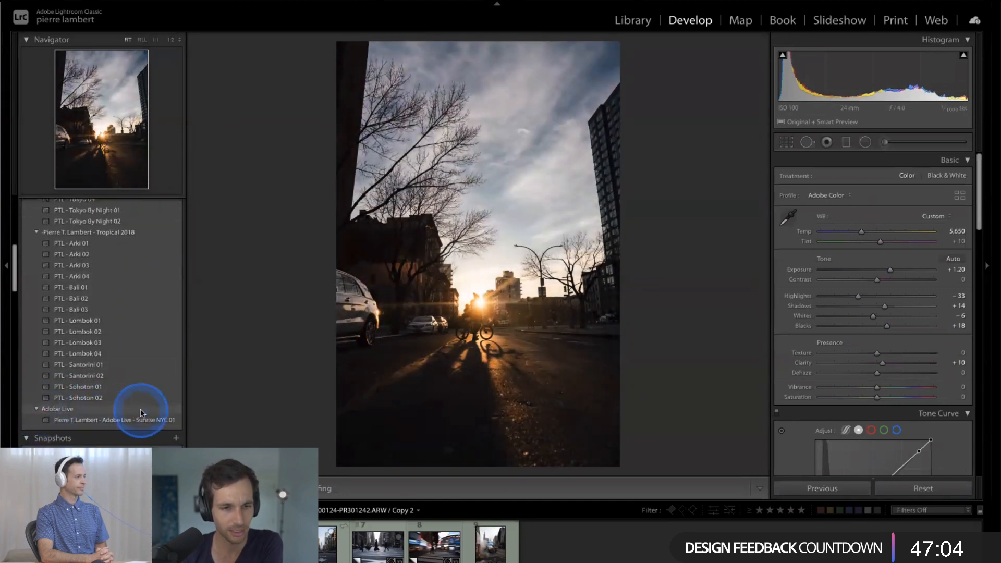
pyautogui.scroll(1, 142, 414)
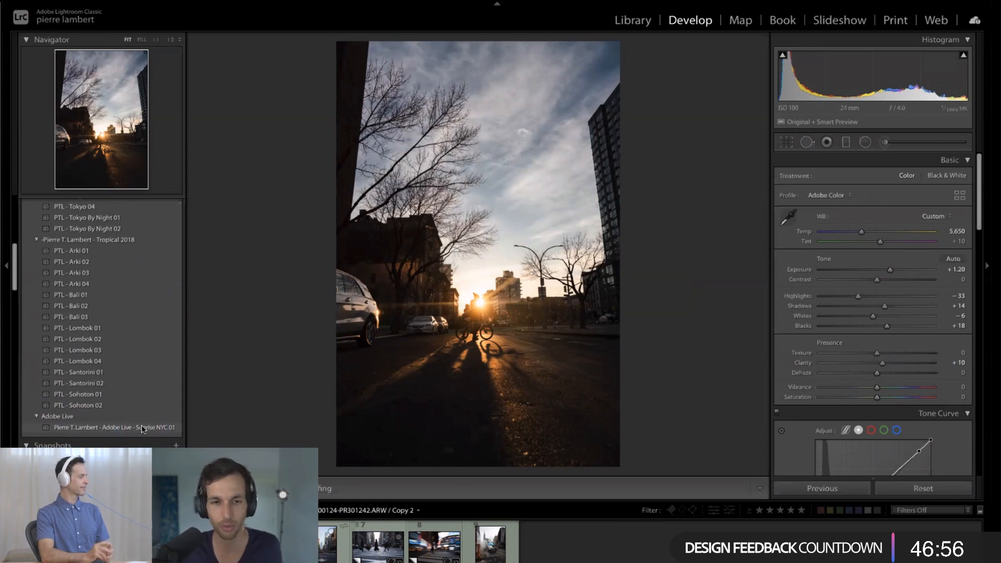
# - Examine the street photo's Detail and Calibration settings
pyautogui.click(240, 428)
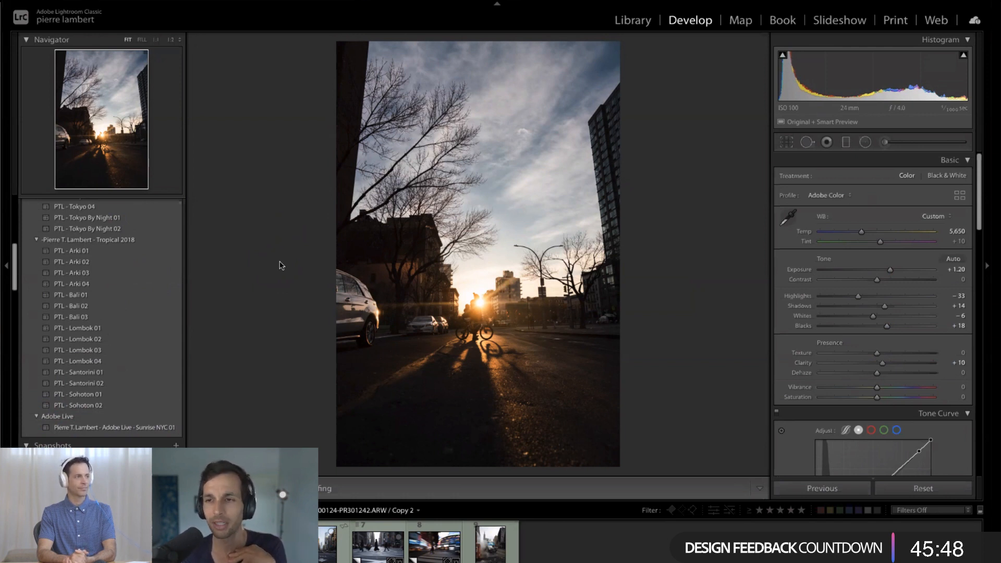
pyautogui.scroll(-15, 905, 237)
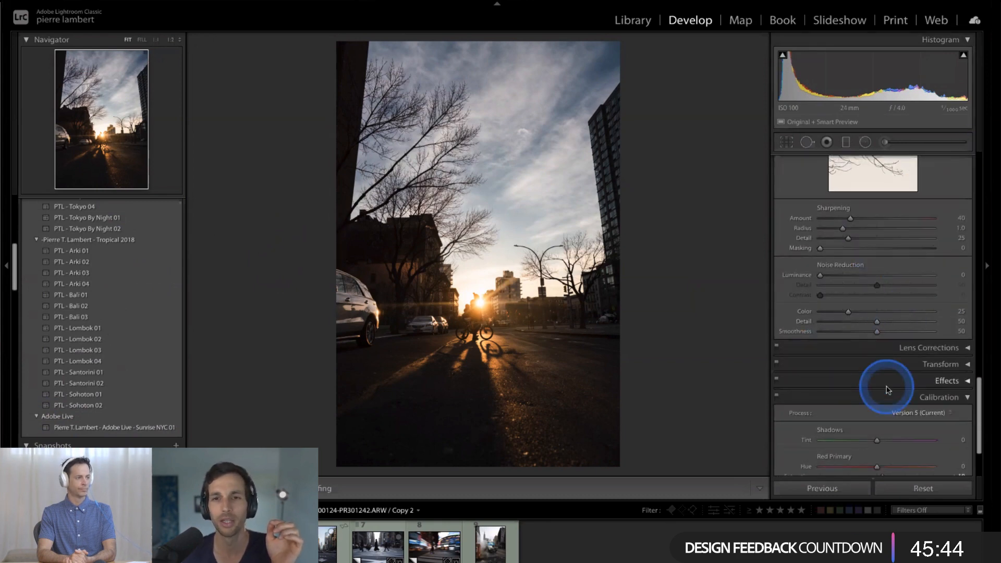
pyautogui.scroll(-3, 886, 389)
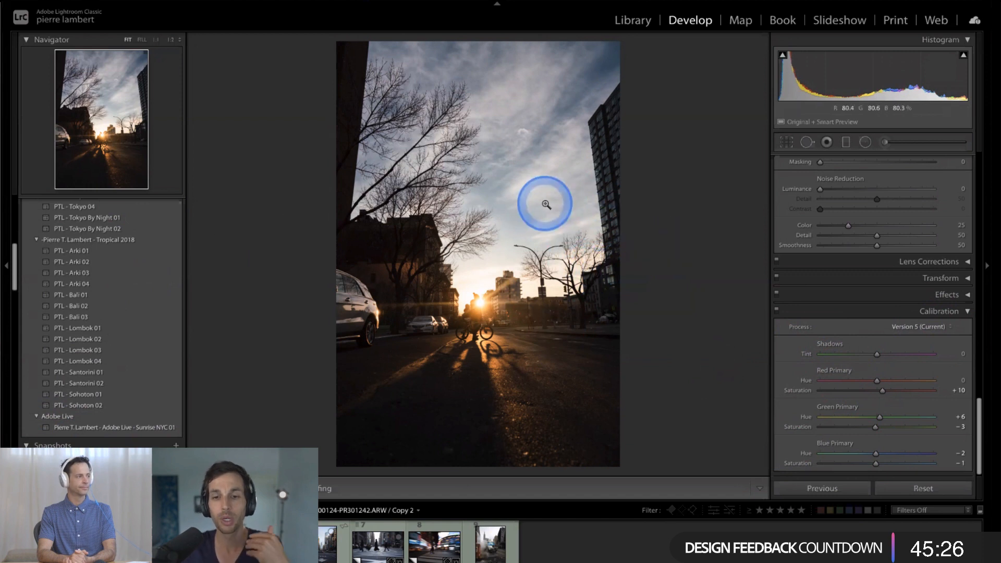
pyautogui.click(641, 240)
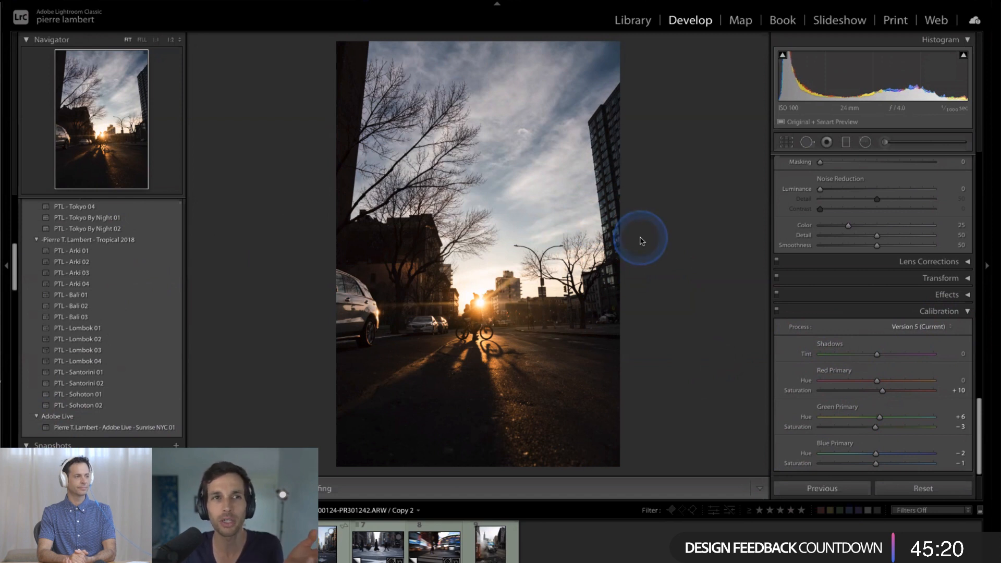
pyautogui.click(64, 178)
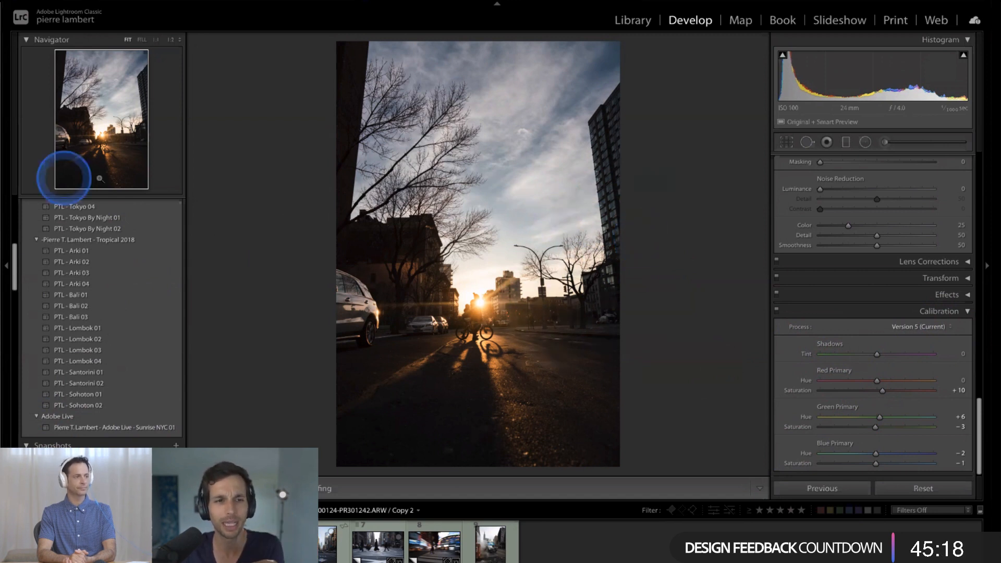
pyautogui.click(262, 209)
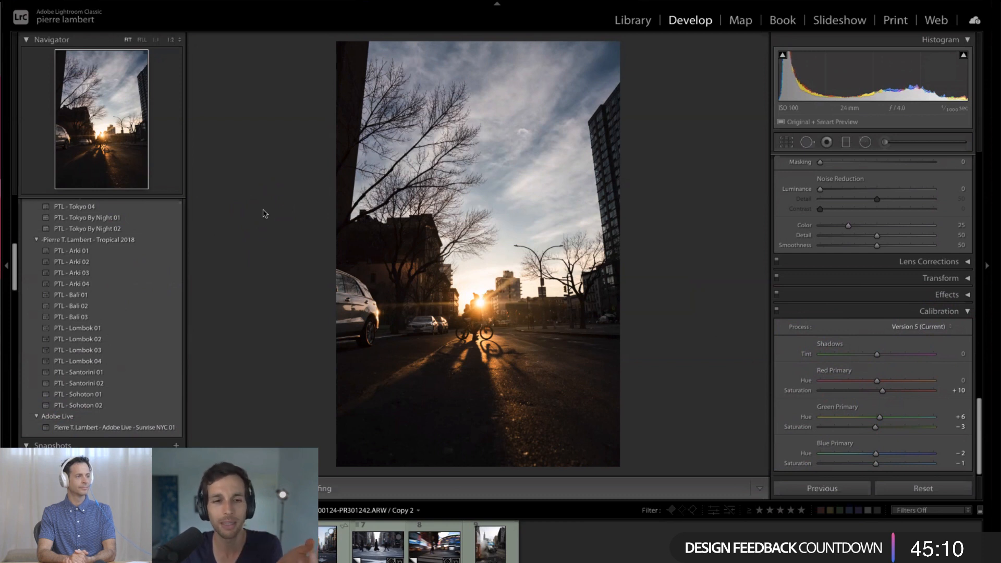
pyautogui.click(267, 232)
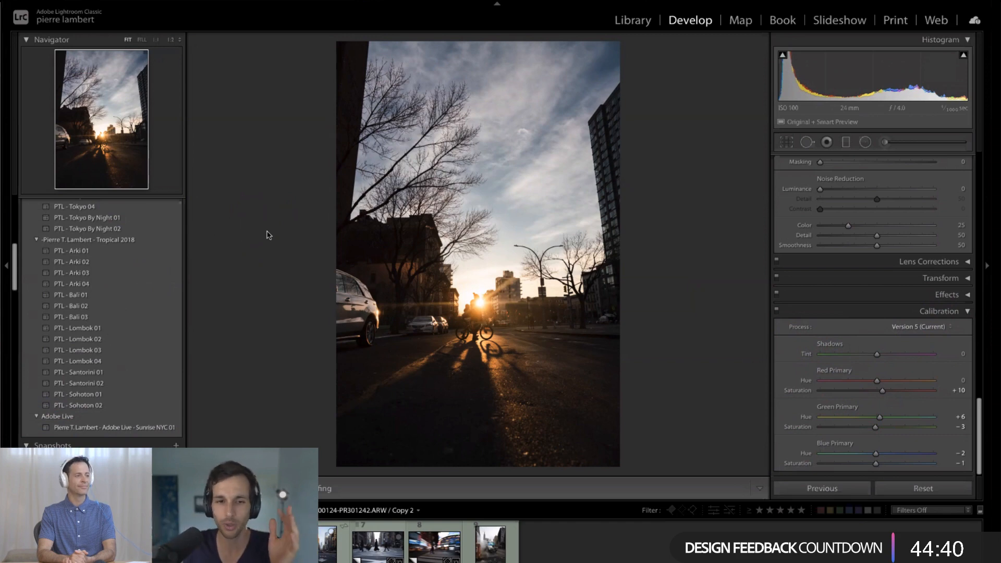
# - Return to the HSL adjustments and switch to the dark architectural photo A7300296.ARW / Copy 2
pyautogui.click(136, 428)
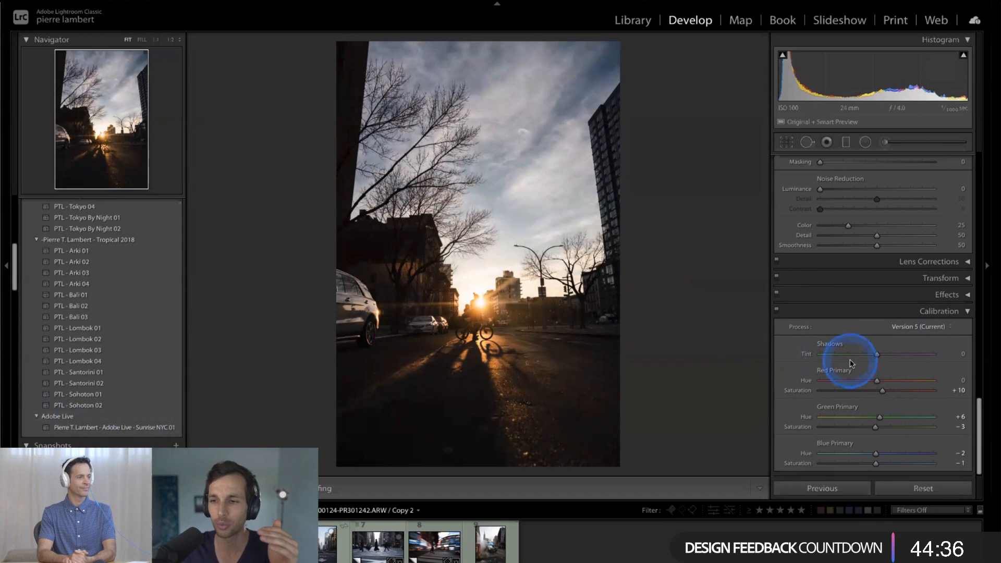
pyautogui.scroll(5, 844, 357)
pyautogui.scroll(5, 851, 363)
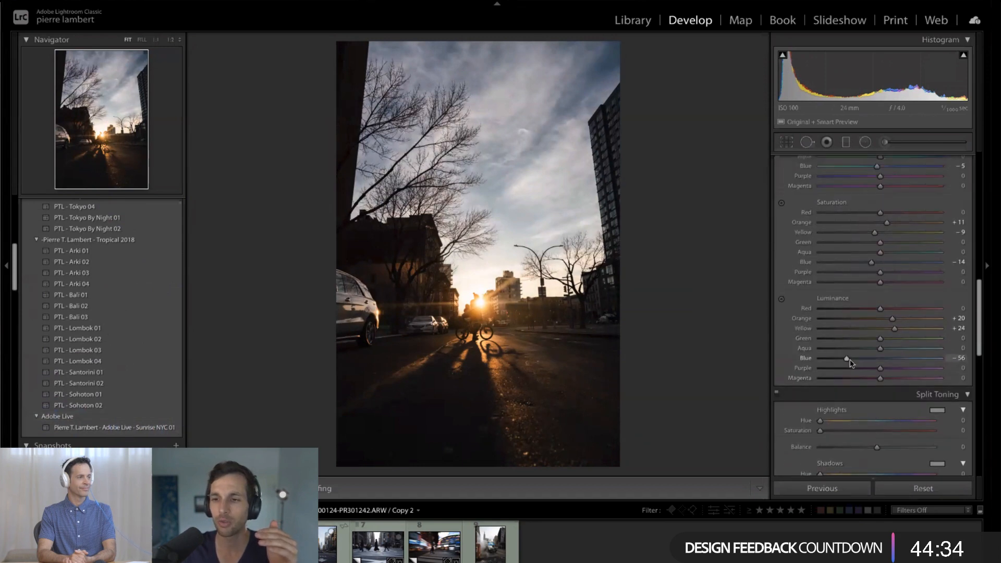
pyautogui.click(895, 288)
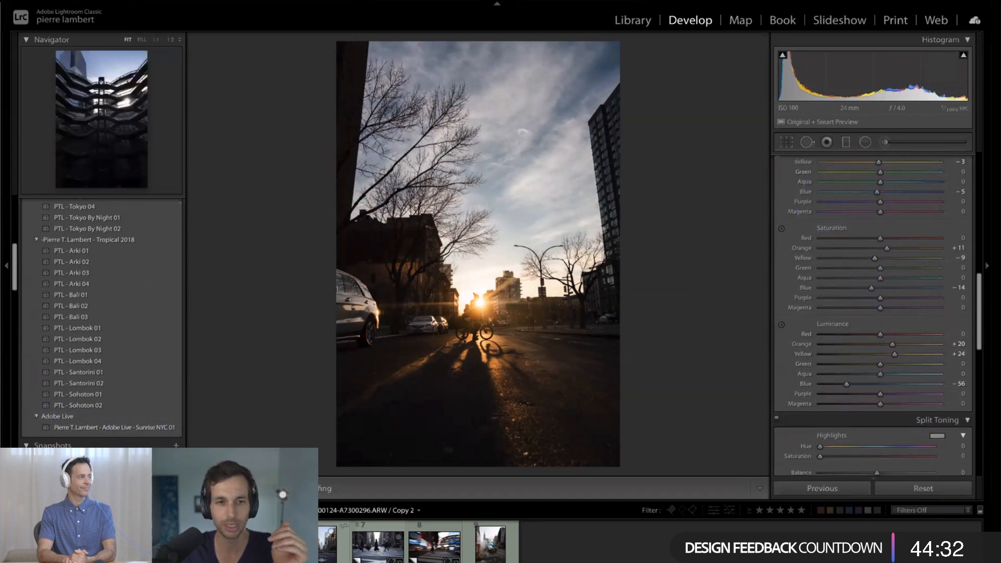
pyautogui.click(303, 388)
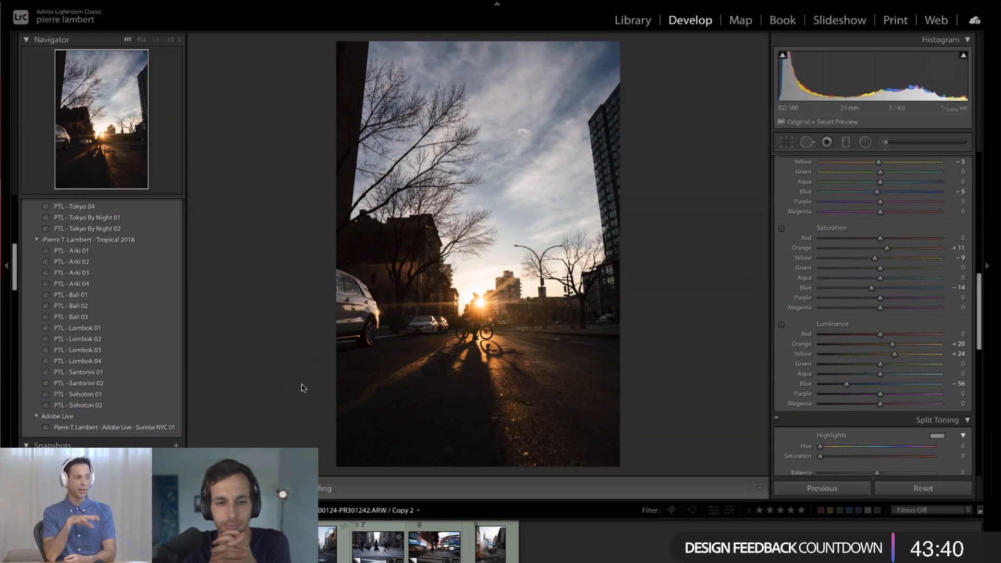
pyautogui.rightClick(144, 428)
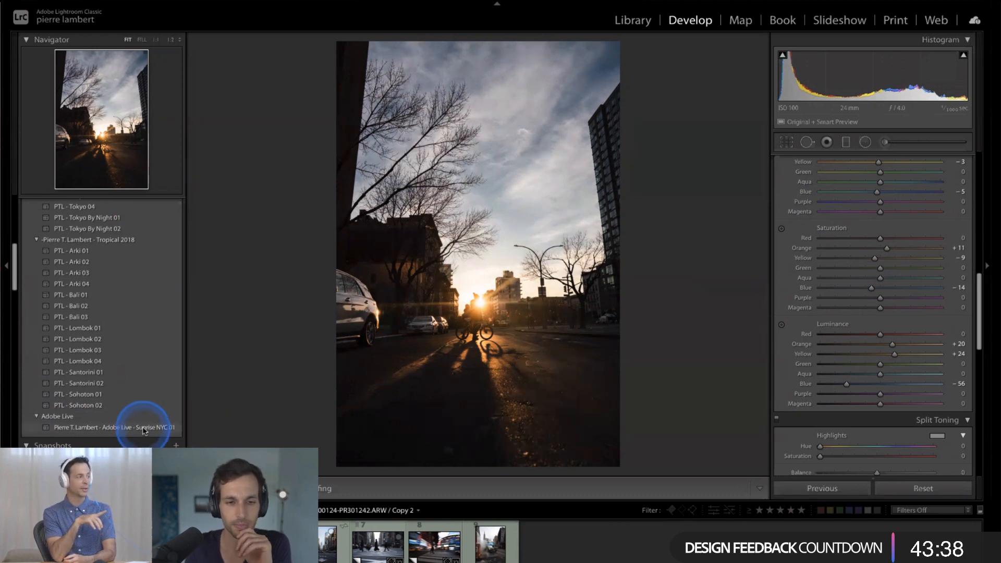
pyautogui.click(231, 400)
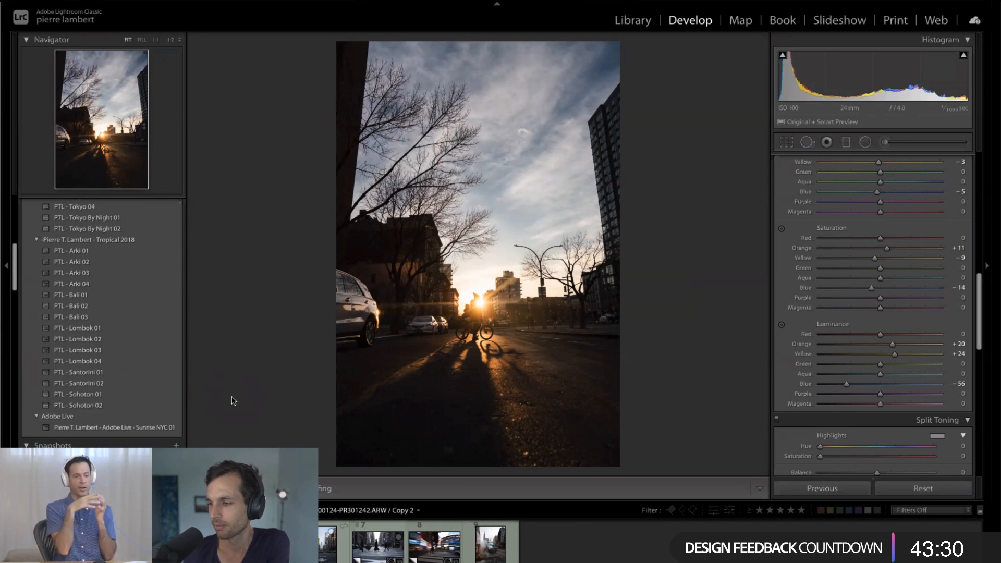
pyautogui.click(228, 400)
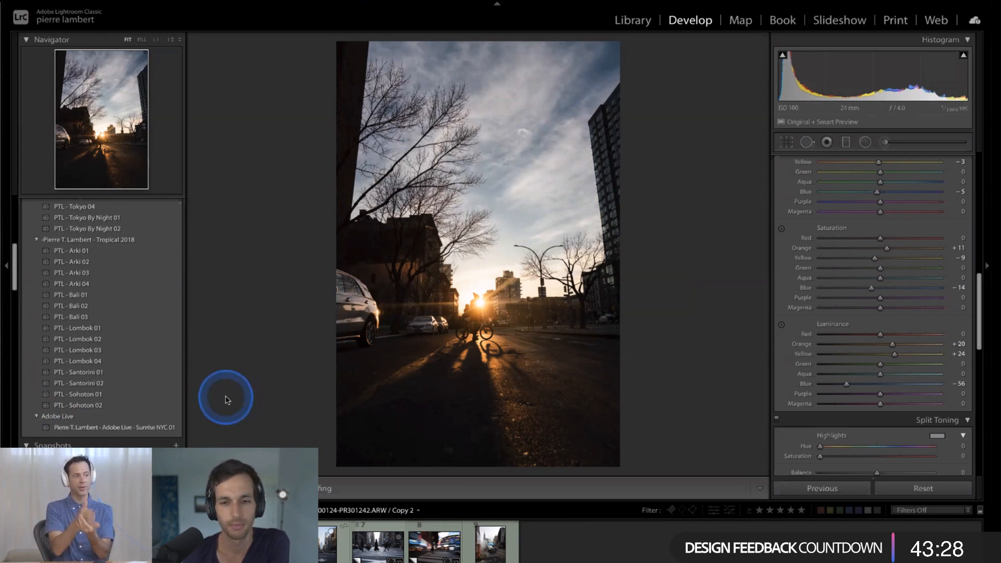
pyautogui.click(158, 427)
pyautogui.click(91, 292)
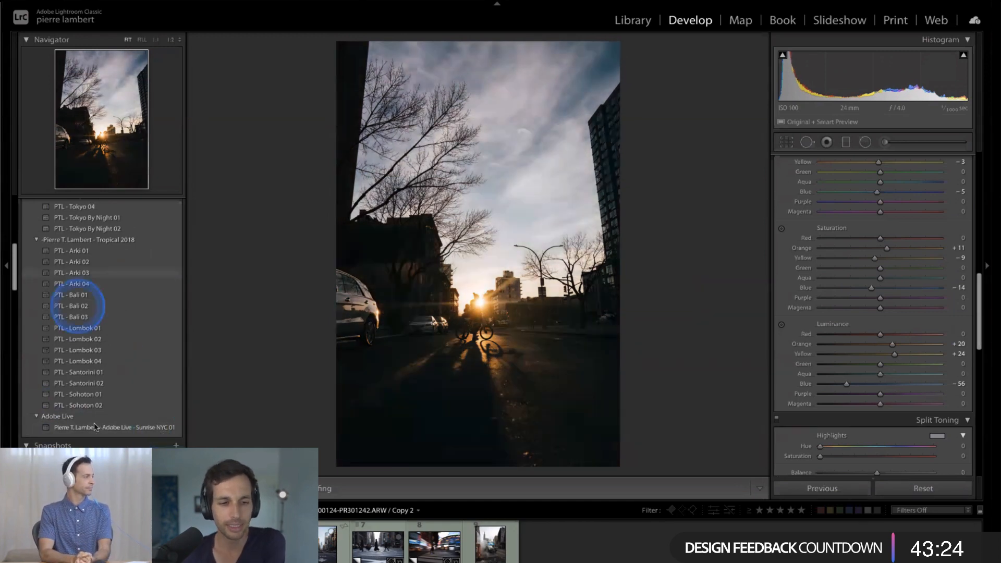
pyautogui.click(94, 428)
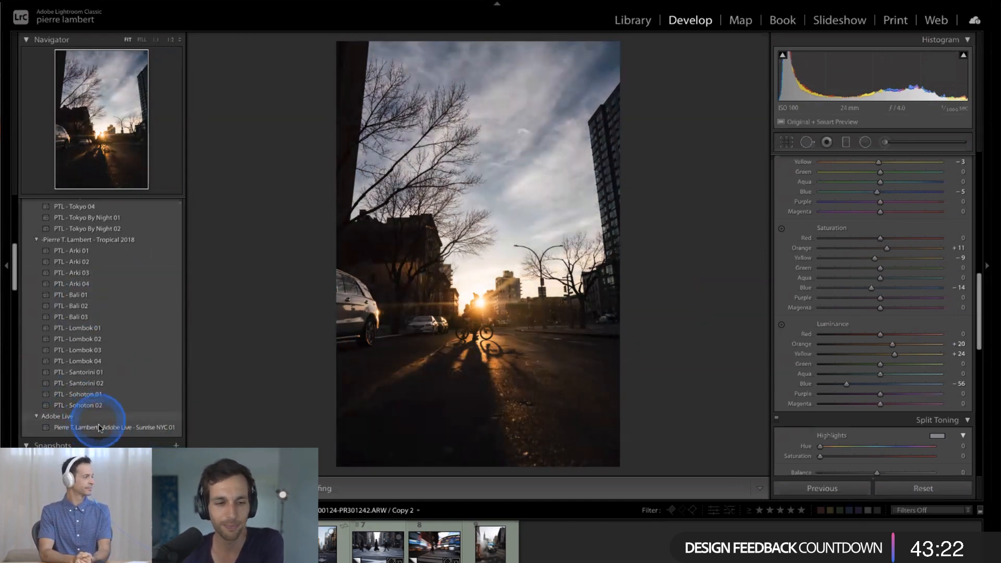
# - Start exporting the Adobe Live preset group and add the photographer's full name before "Adobe Live.zip" in the file name
pyautogui.rightClick(150, 423)
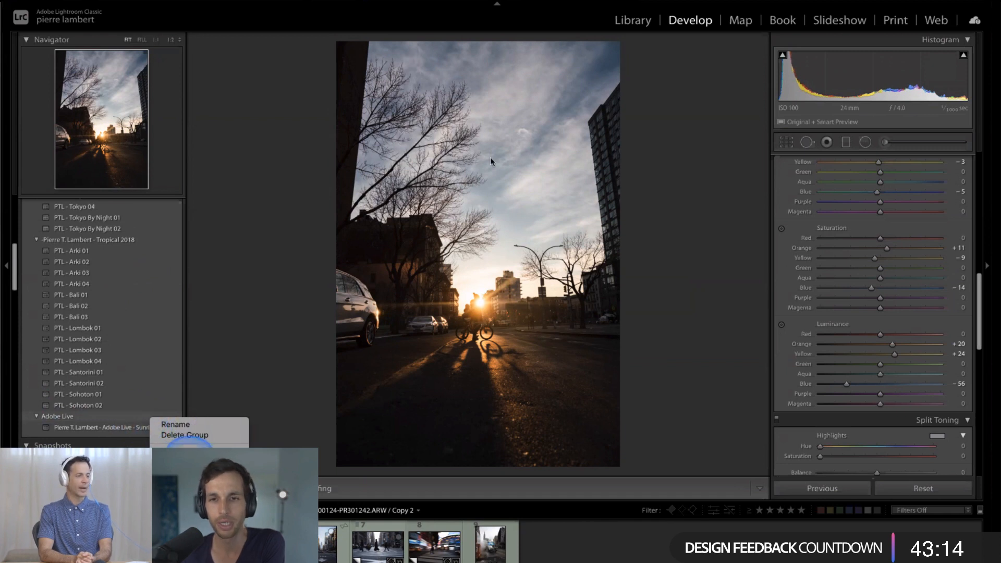
pyautogui.click(185, 445)
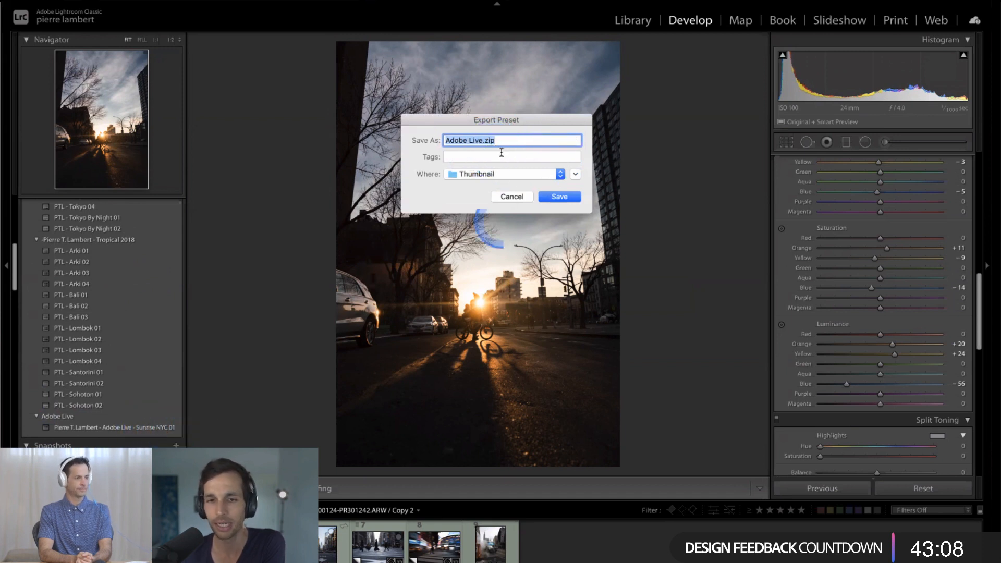
pyautogui.press('Left')
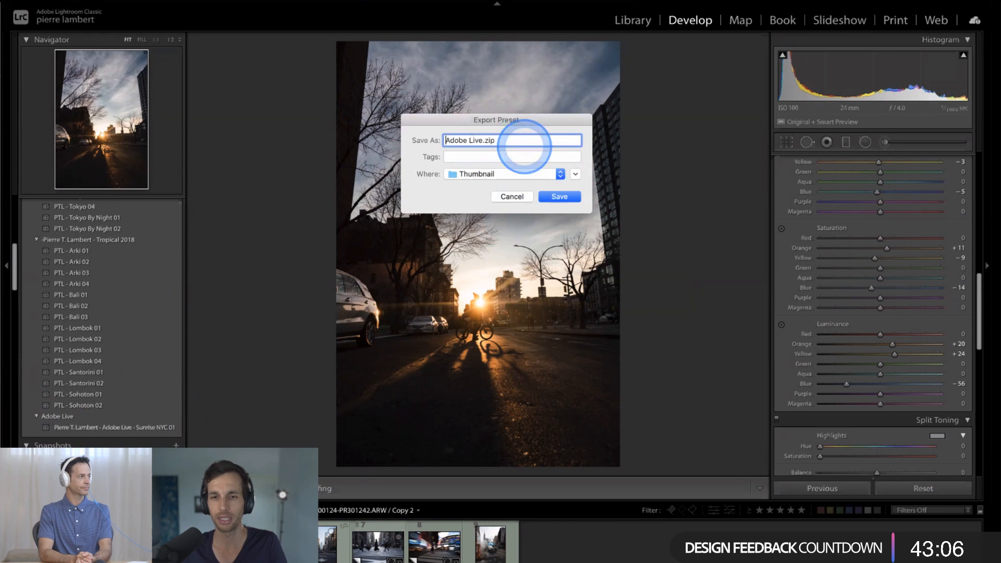
pyautogui.write('Pierre T. Lamb')
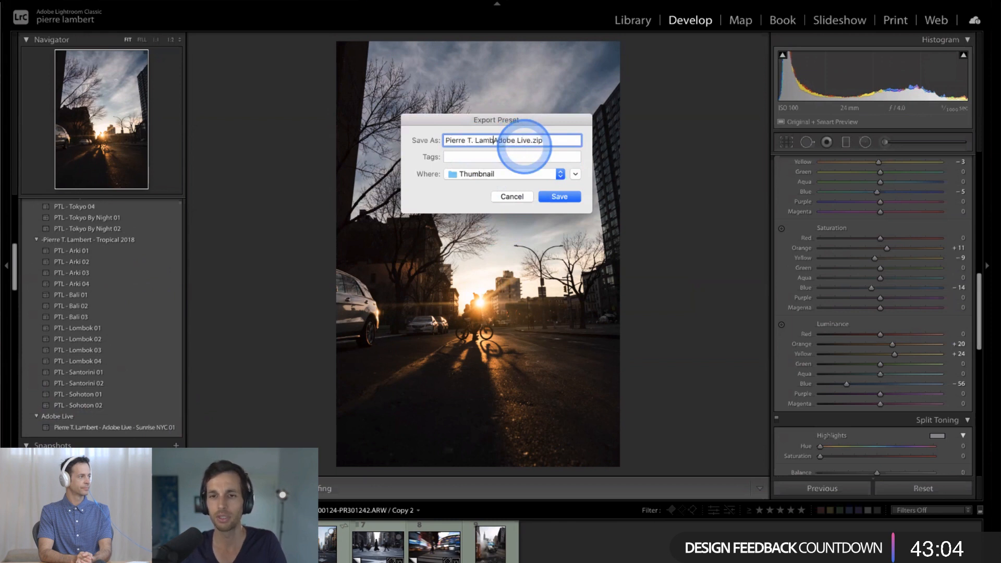
pyautogui.write('ert')
# - Choose the Desktop as the destination and save the exported preset group there
pyautogui.click(554, 174)
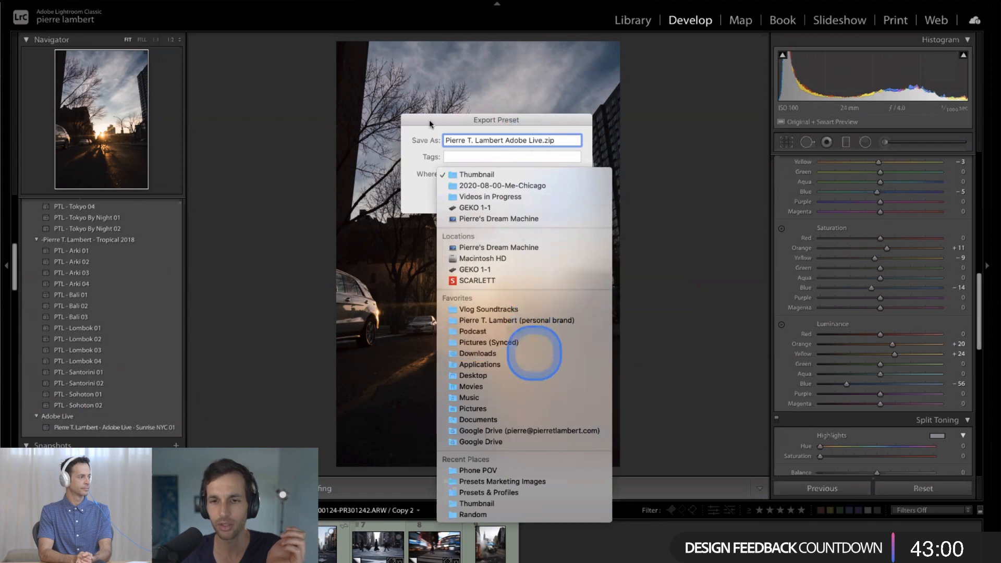
pyautogui.click(534, 354)
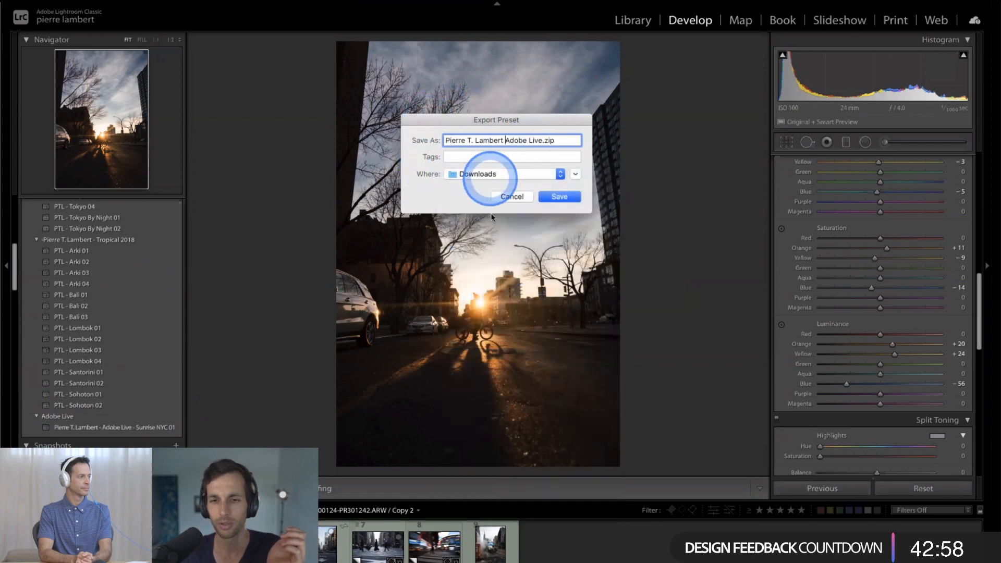
pyautogui.click(490, 175)
pyautogui.click(514, 365)
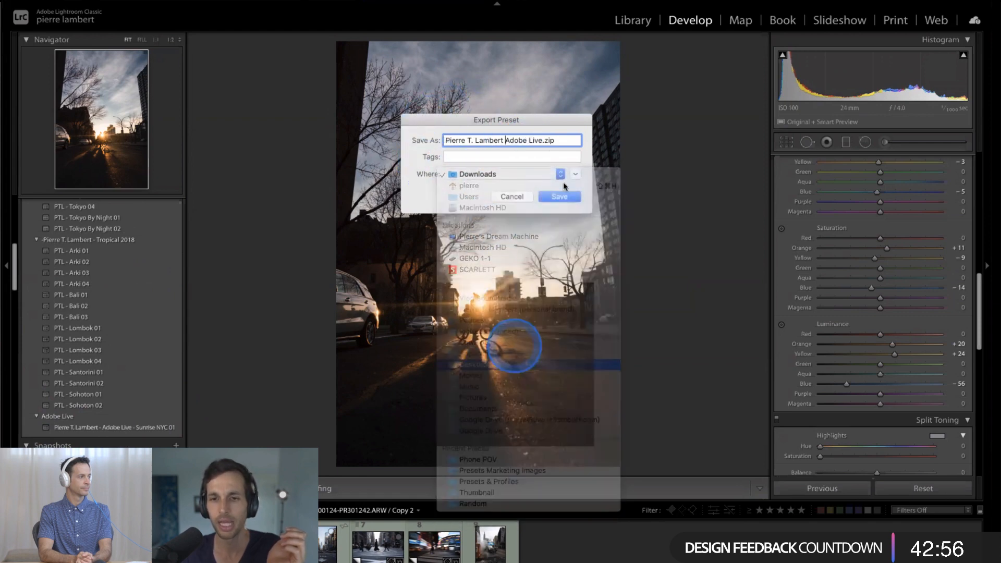
pyautogui.click(560, 201)
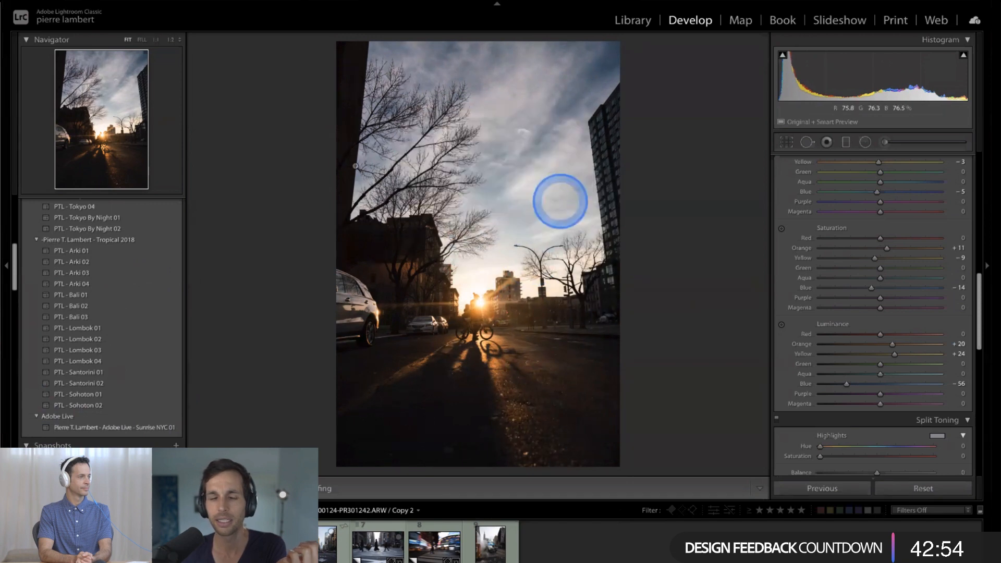
# - Show the desktop and locate the exported Adobe Live zip file
pyautogui.click(305, 150)
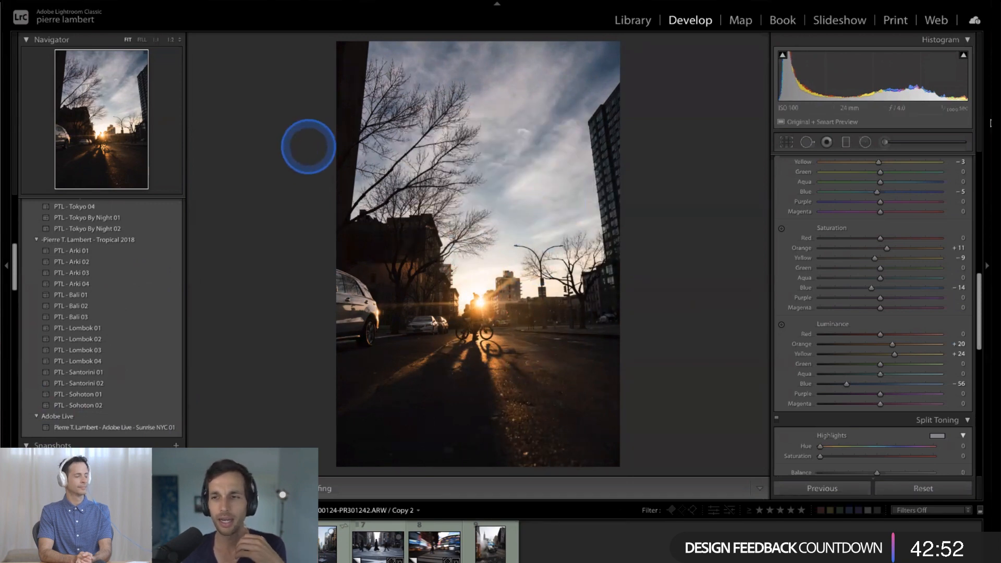
pyautogui.press('F11')
pyautogui.moveTo(951, 136)
pyautogui.mouseDown()
pyautogui.moveTo(526, 165)
pyautogui.moveTo(526, 155)
pyautogui.moveTo(959, 134)
pyautogui.mouseUp()
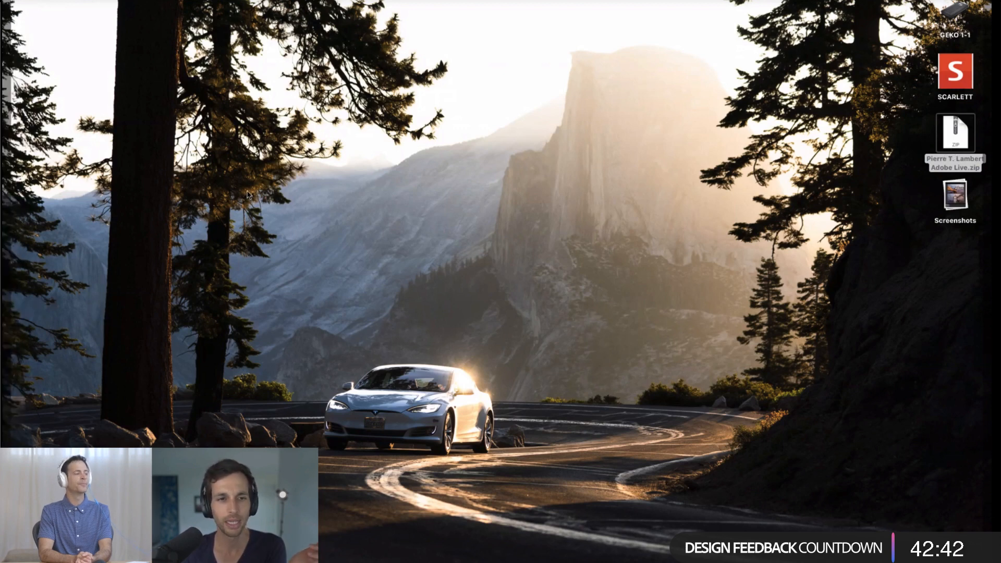
# - Switch to the Chrome browser and open the pierretlambert.com home page
pyautogui.moveTo(2, 1)
pyautogui.moveTo(3, 208)
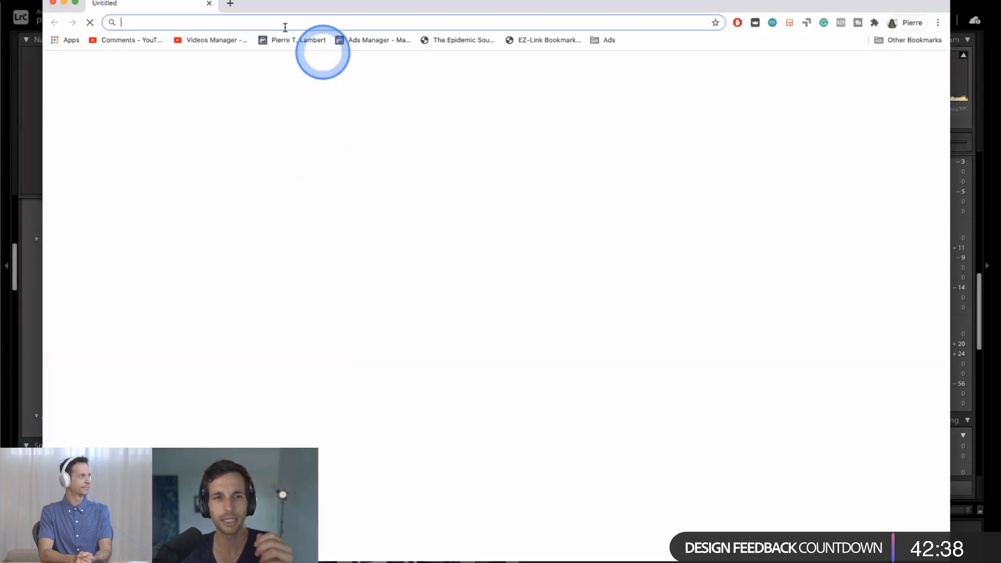
pyautogui.write('pierretlambert.com/wp-admin')
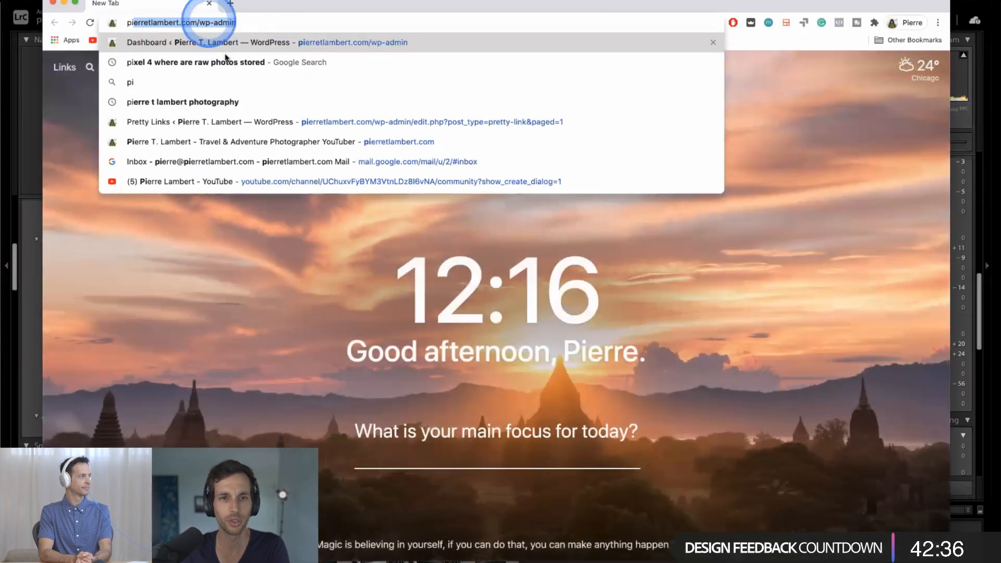
pyautogui.click(199, 23)
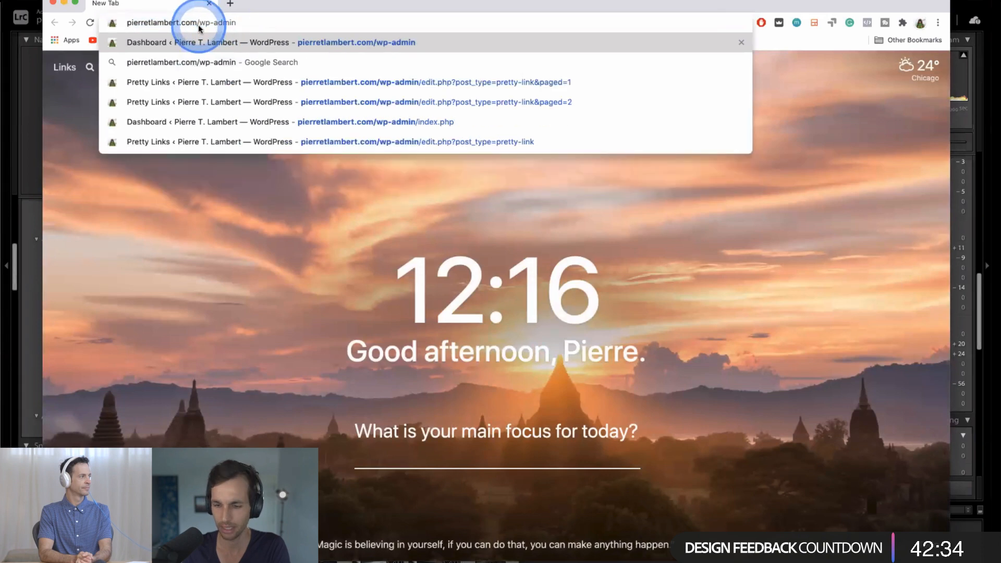
pyautogui.press('Delete')
pyautogui.press('Delete')
pyautogui.press('Delete')
pyautogui.press('Delete')
pyautogui.press('Delete')
pyautogui.press('Delete')
pyautogui.press('Delete')
pyautogui.press('Delete')
pyautogui.press('Return')
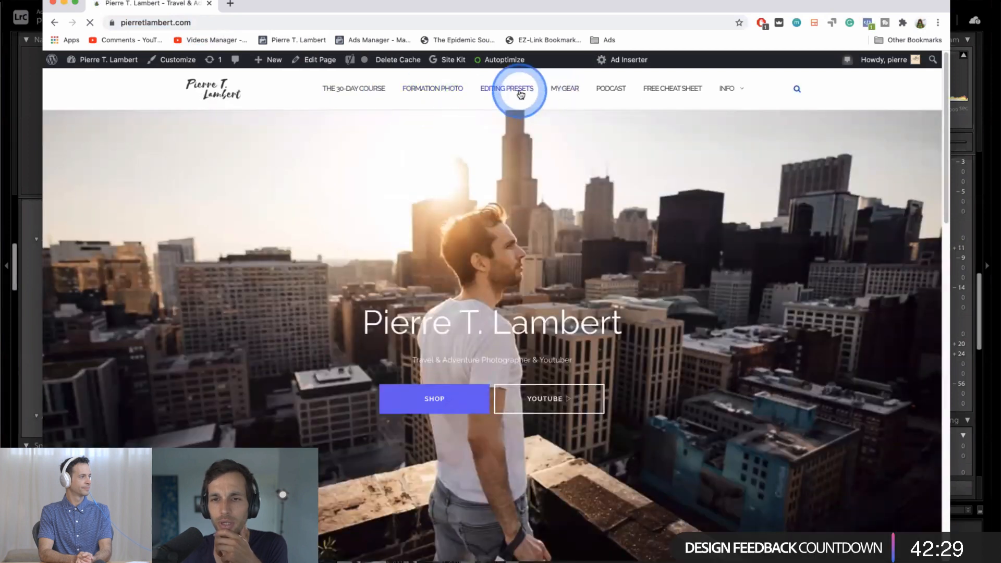
# - Open the site's Editing Presets page and examine the Master Lightroom Presets Collection I (30 presets + free Profiles) description and its included presets
pyautogui.click(520, 94)
pyautogui.click(335, 325)
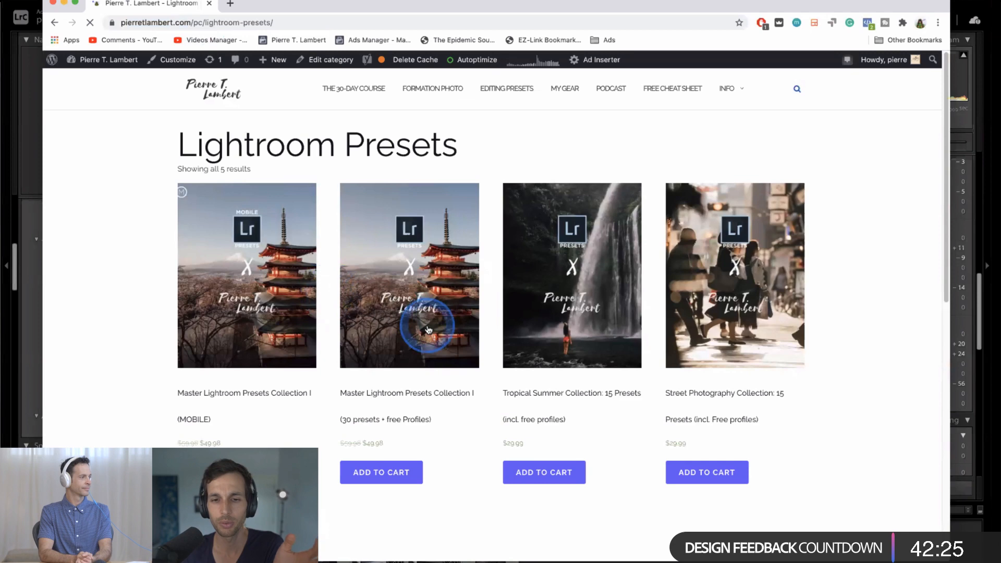
pyautogui.click(428, 327)
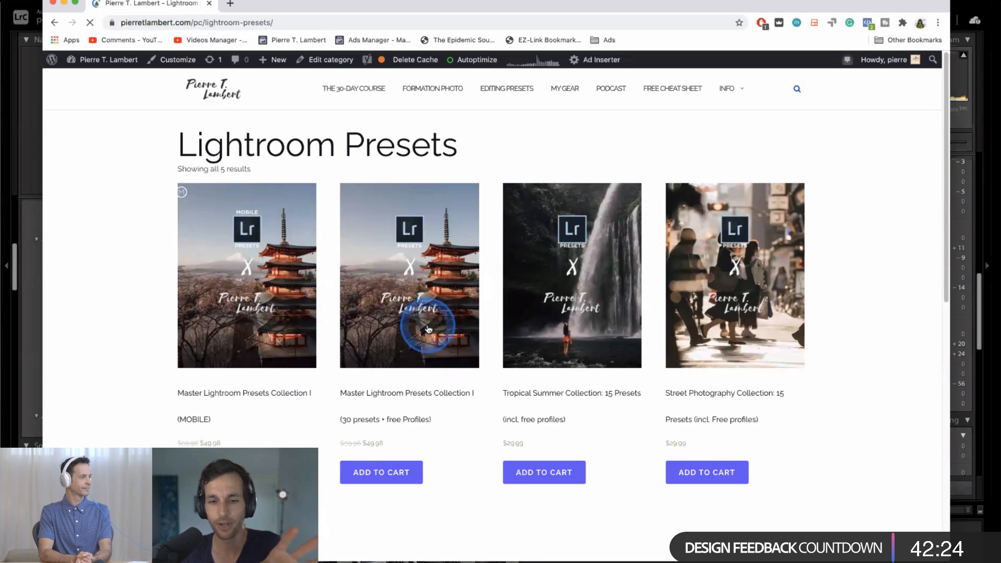
pyautogui.click(510, 335)
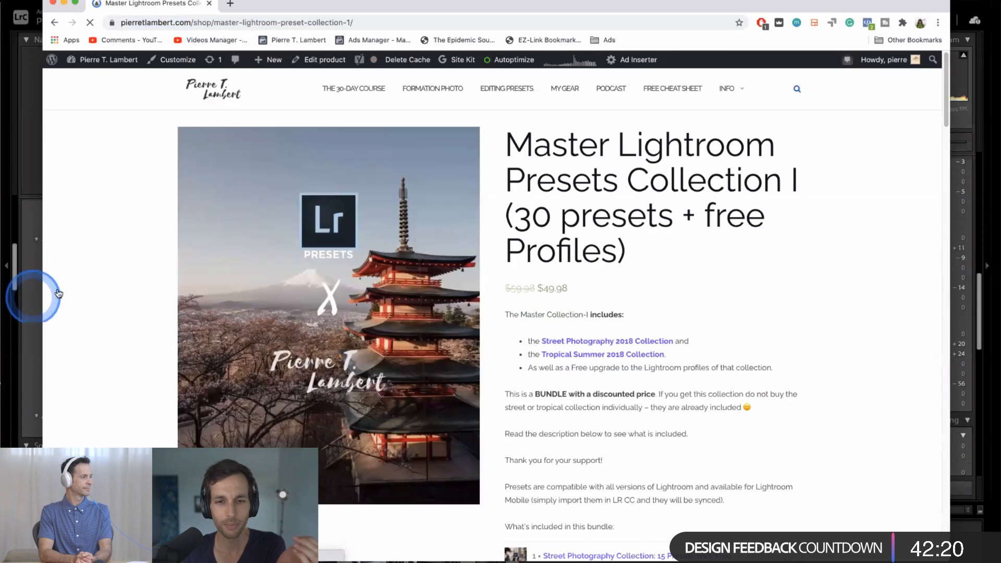
pyautogui.scroll(-20, 132, 356)
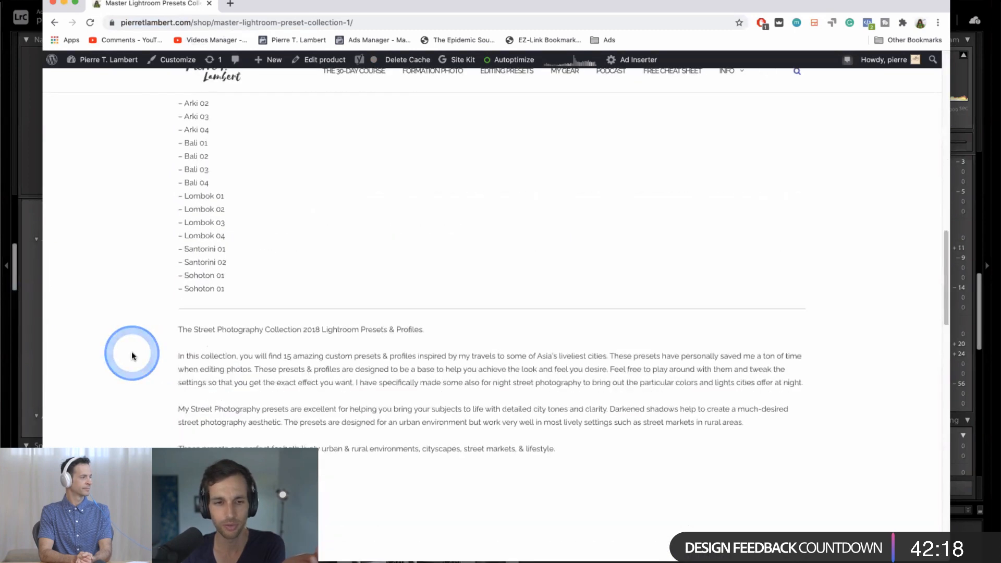
pyautogui.scroll(2, 131, 355)
pyautogui.scroll(-5, 202, 400)
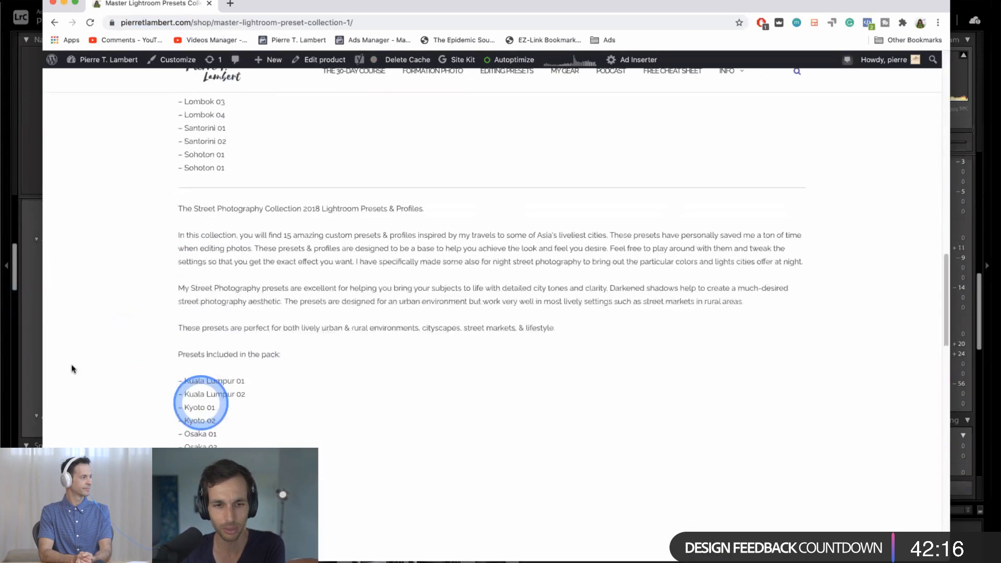
# - Switch back to Lightroom Classic and undo the stray PTL - Lombok 04 preset on the street photo
pyautogui.click(29, 360)
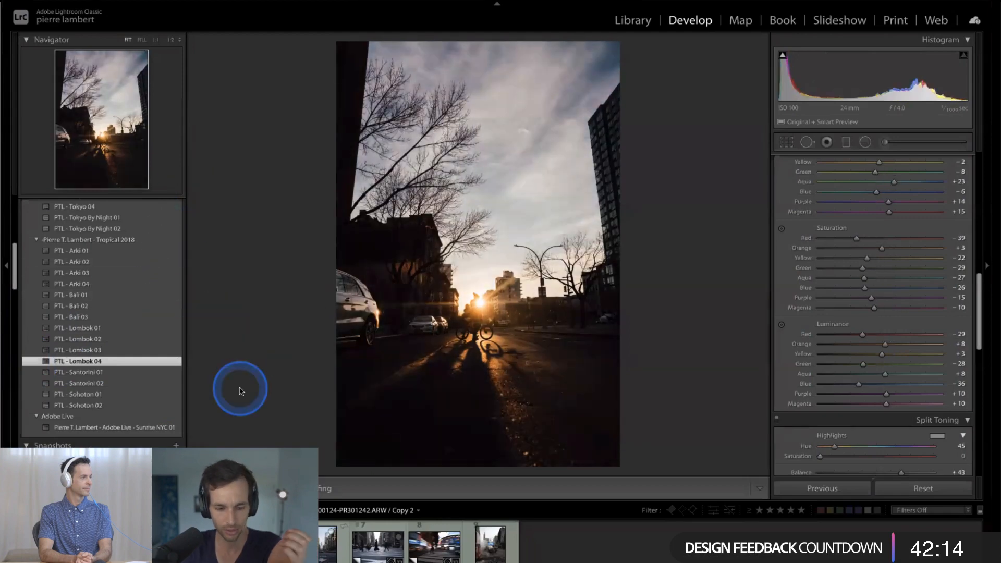
pyautogui.hotkey('ctrl', 'z')
# - Try to import the exported Adobe Live zip file from the Desktop as presets
pyautogui.scroll(3, 171, 250)
pyautogui.scroll(5, 171, 249)
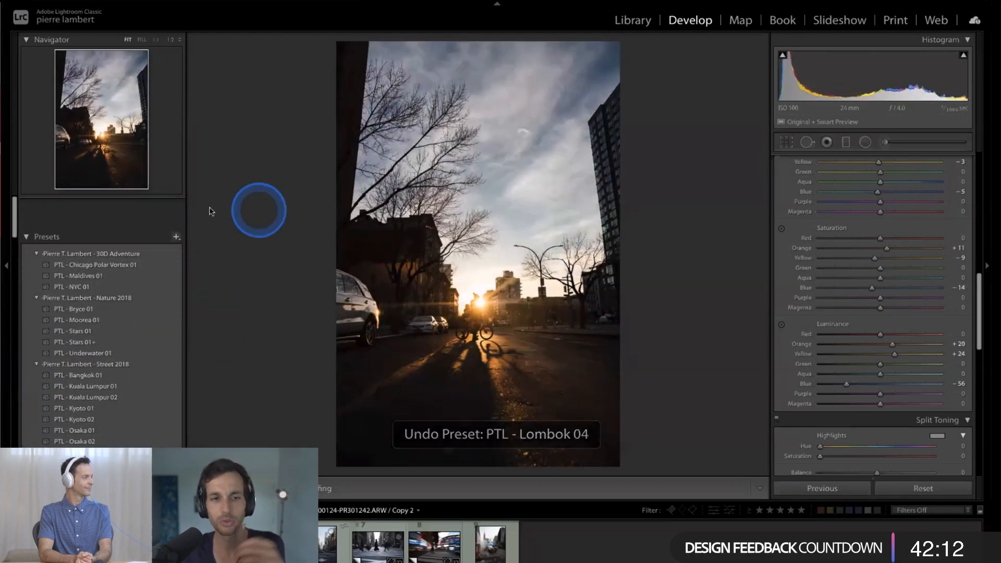
pyautogui.click(176, 202)
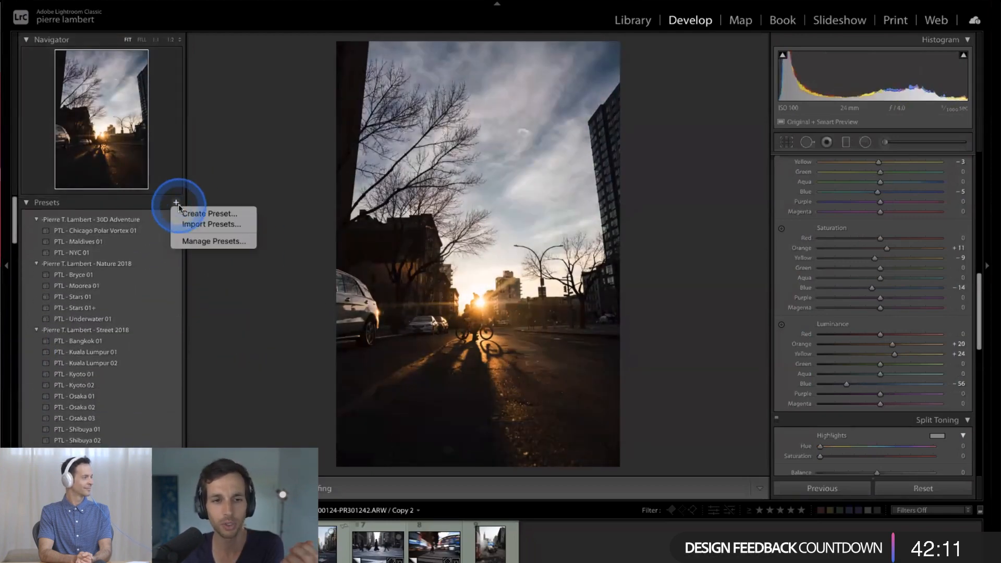
pyautogui.click(208, 224)
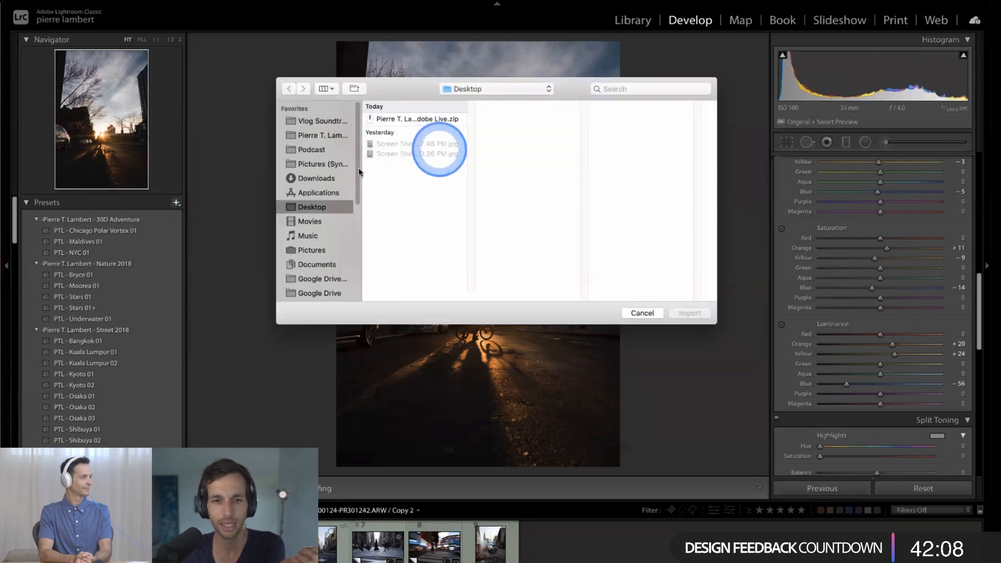
pyautogui.click(414, 118)
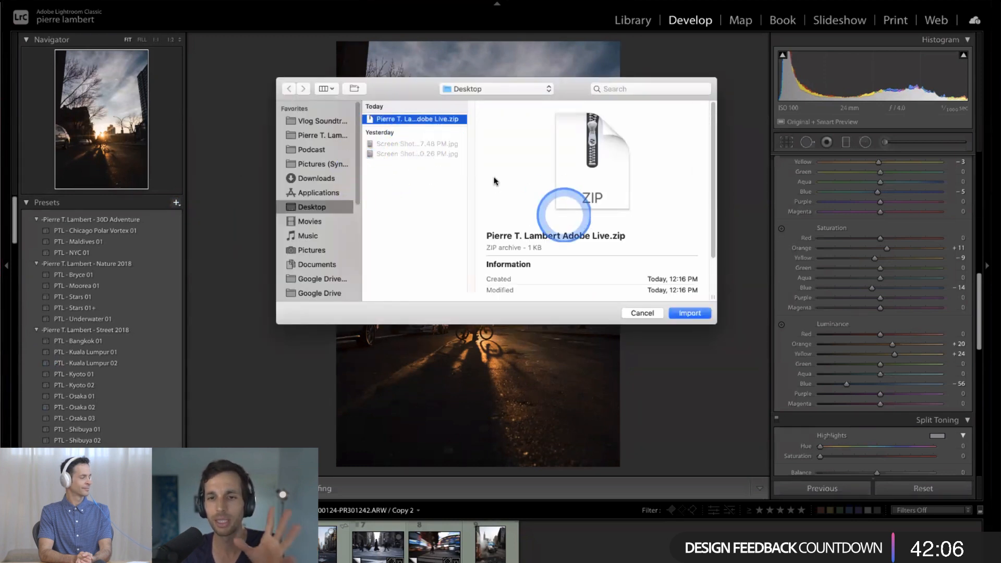
pyautogui.click(689, 313)
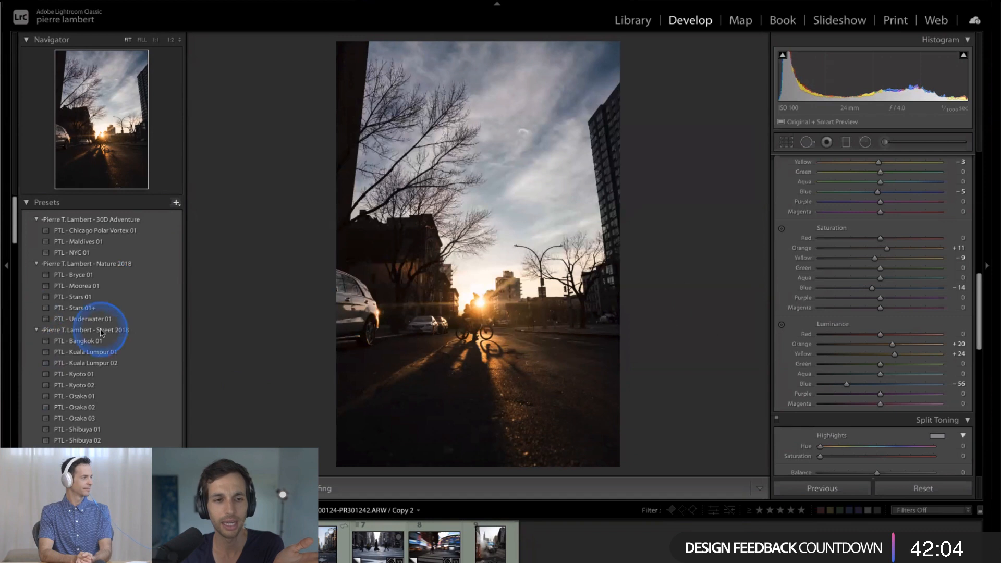
pyautogui.click(577, 188)
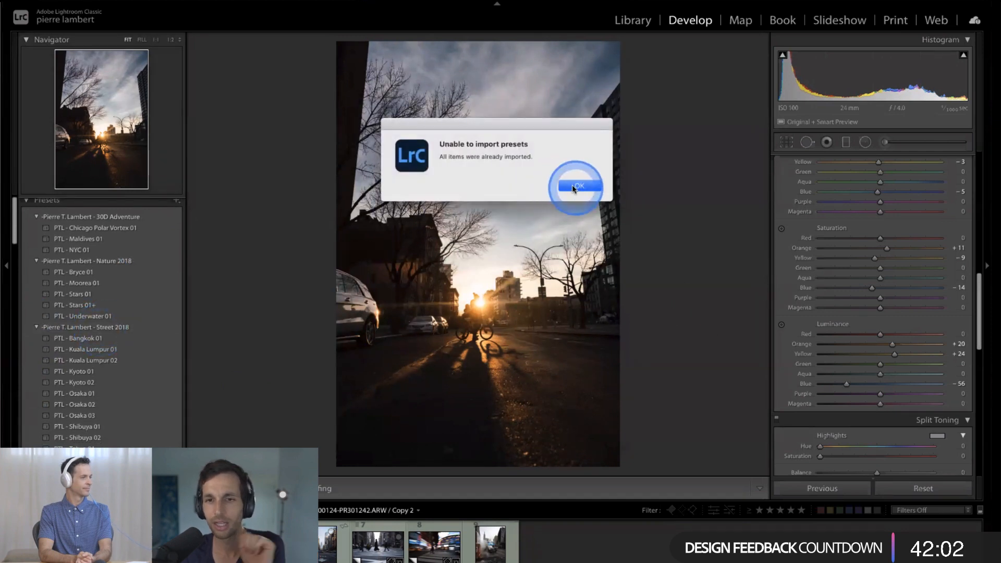
pyautogui.click(571, 187)
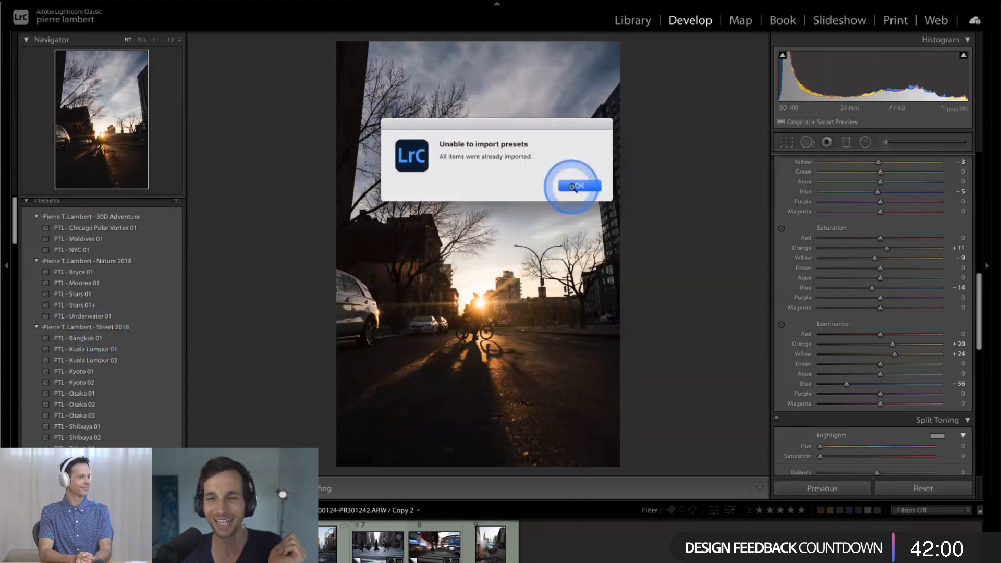
pyautogui.scroll(-5, 185, 321)
pyautogui.scroll(-5, 166, 323)
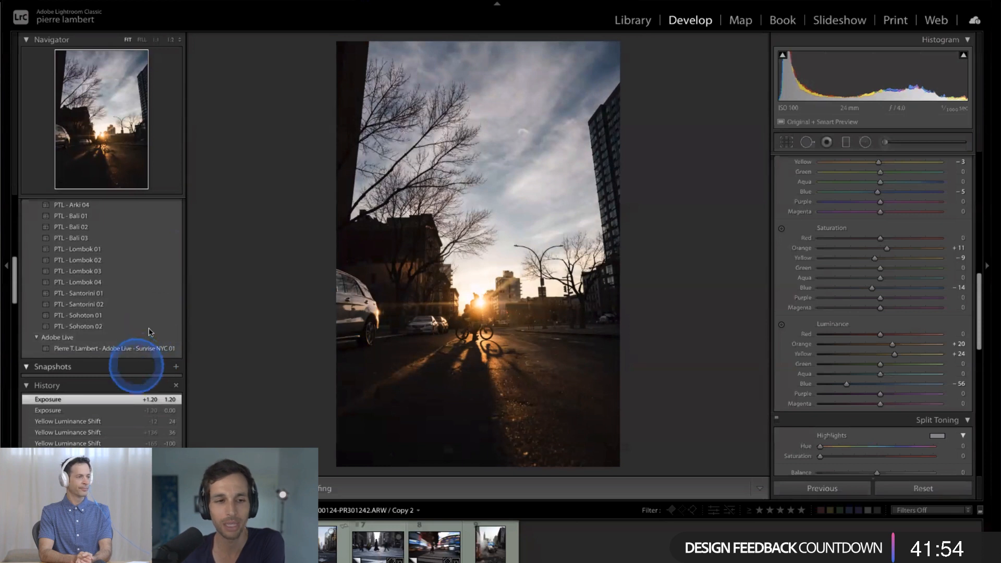
pyautogui.scroll(10, 150, 334)
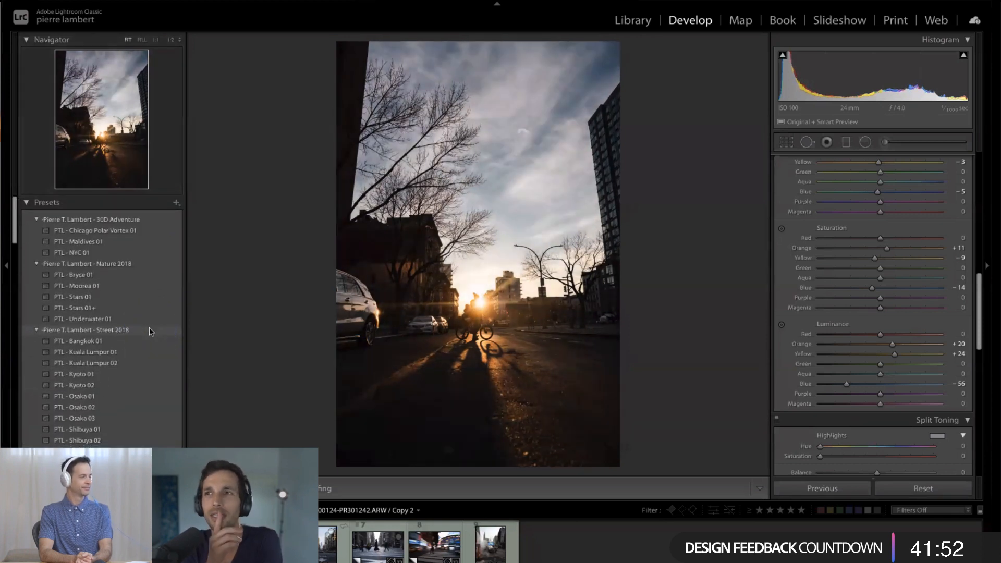
# - Examine which preset groups are enabled under Manage Presets, including Adobe Live, and close the dialog without saving
pyautogui.click(181, 206)
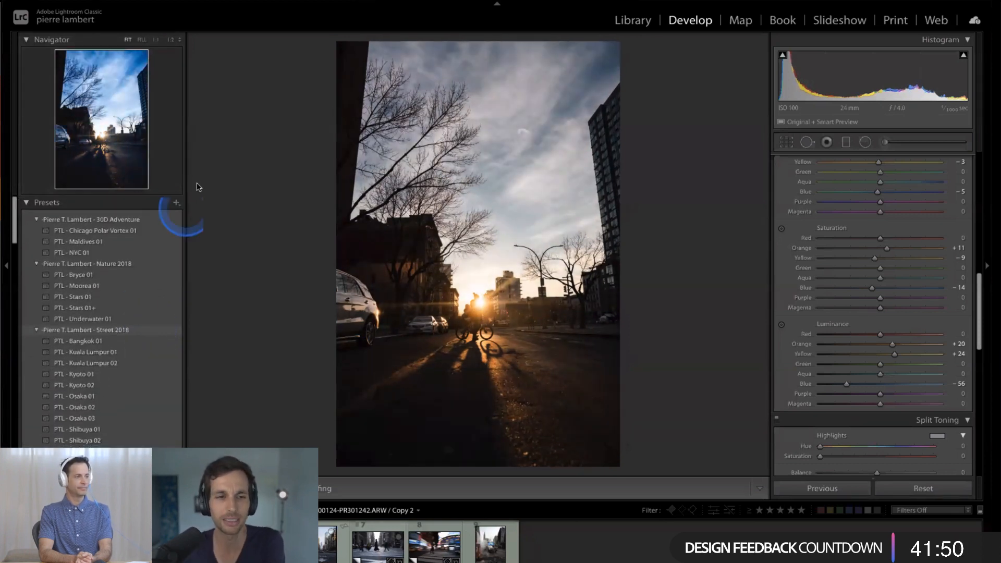
pyautogui.click(178, 204)
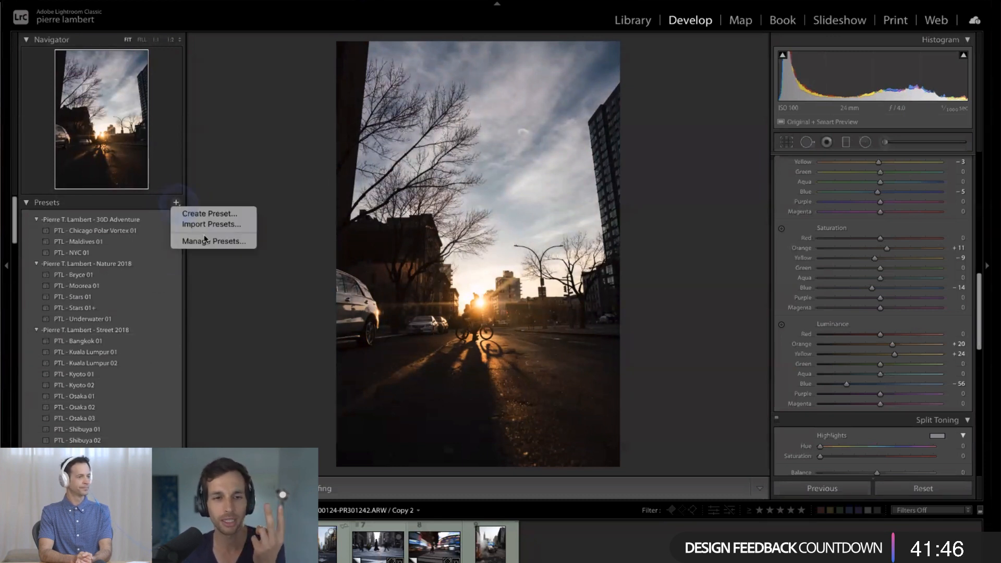
pyautogui.click(206, 241)
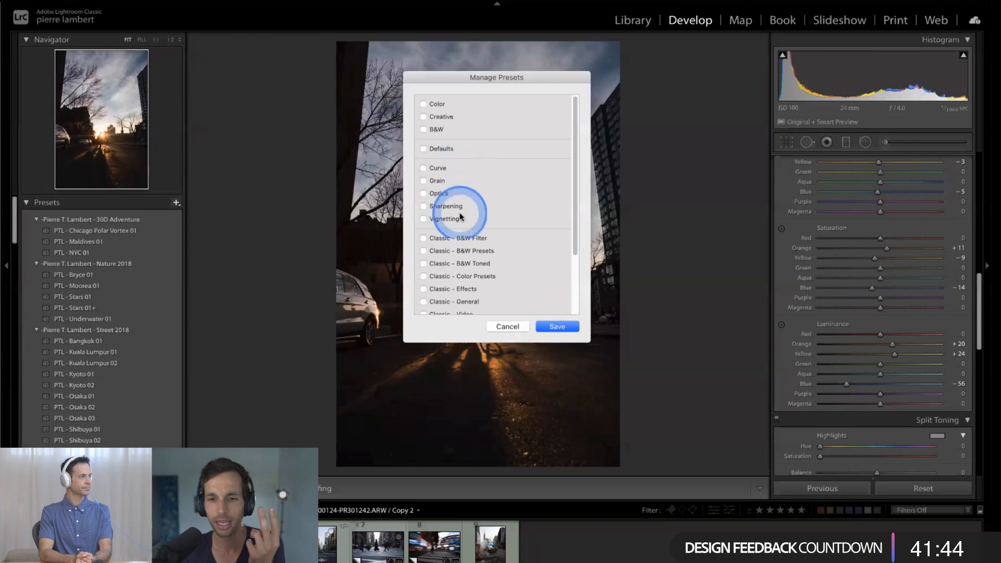
pyautogui.scroll(-2, 469, 206)
pyautogui.scroll(3, 456, 151)
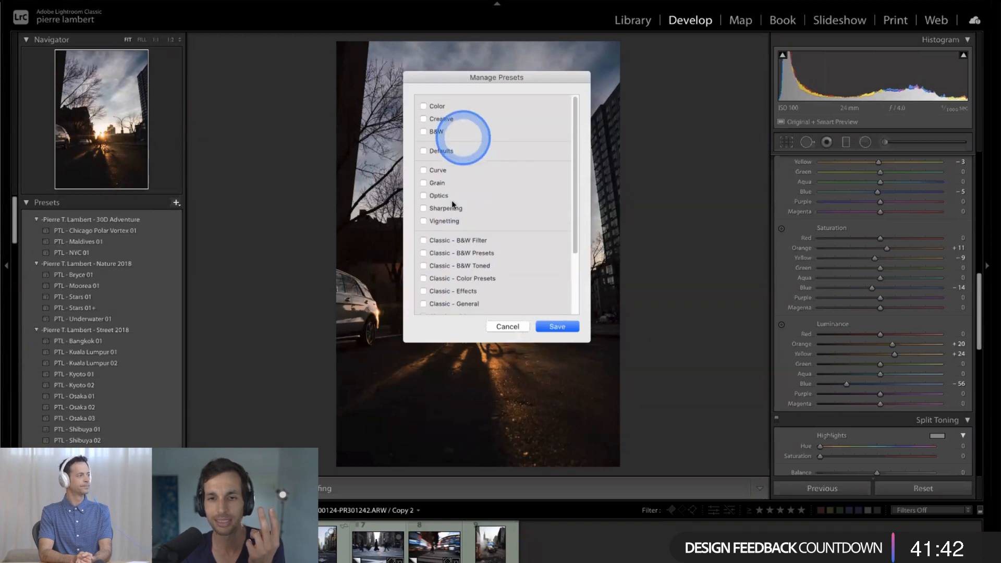
pyautogui.scroll(-3, 445, 215)
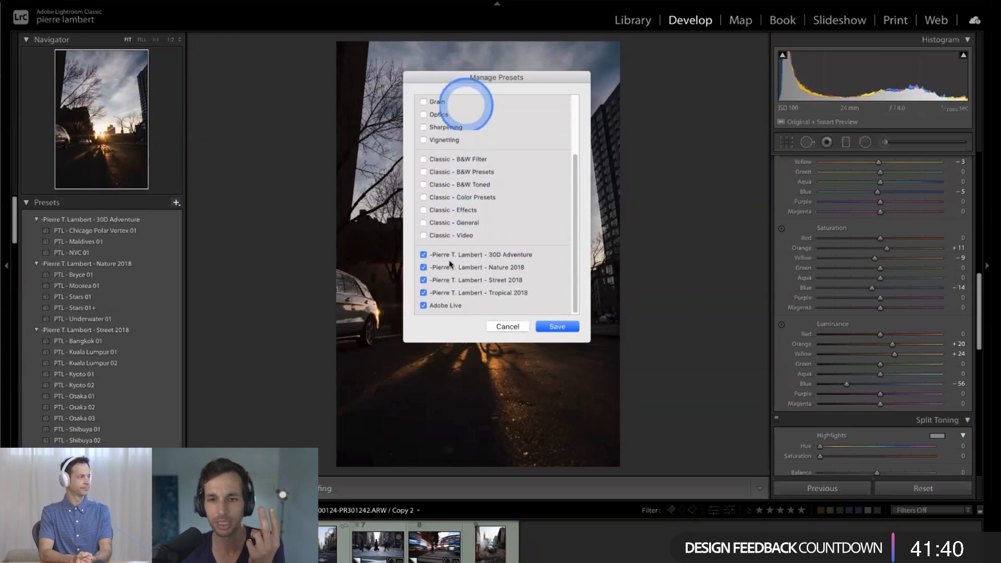
pyautogui.scroll(3, 474, 159)
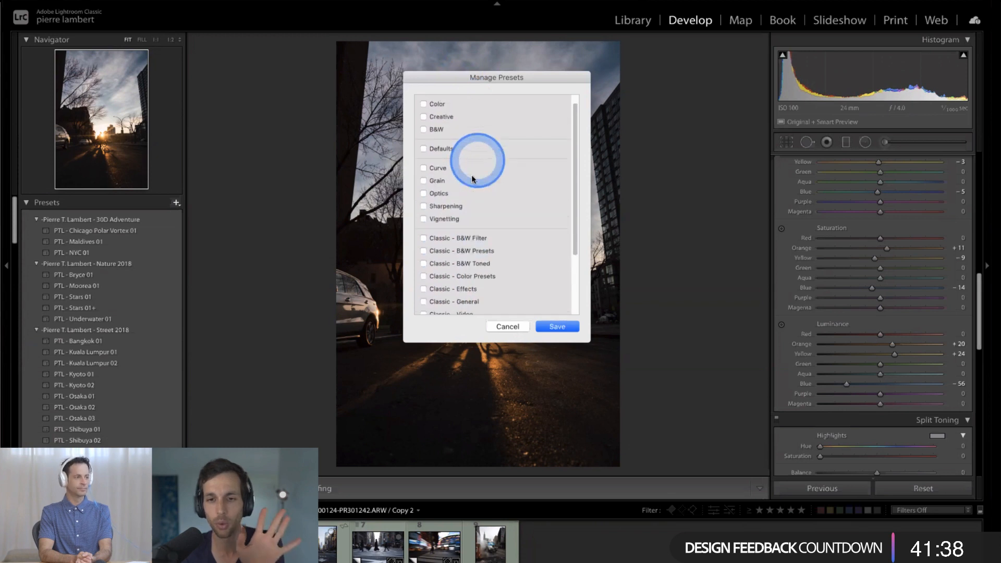
pyautogui.click(507, 327)
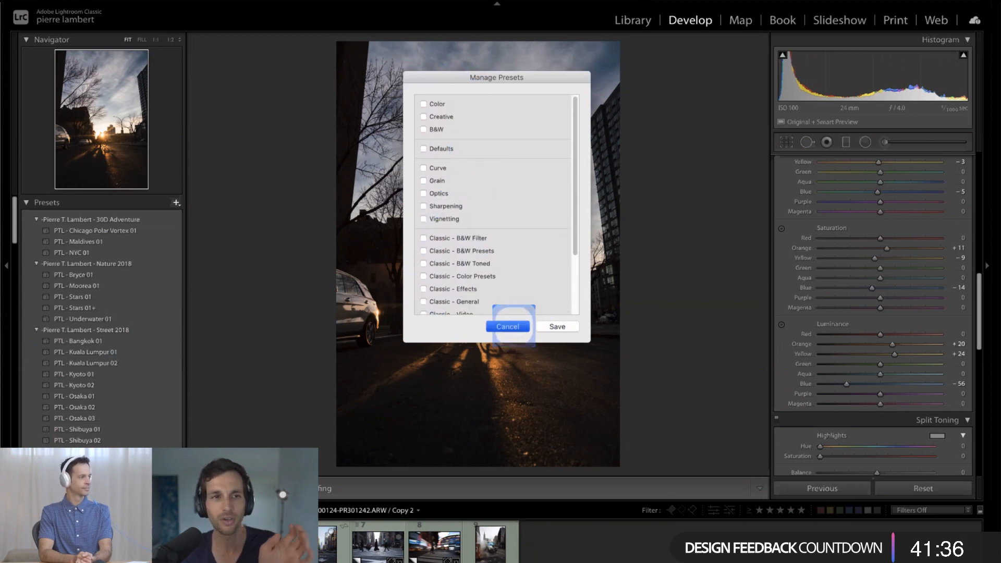
# - Open Preferences at the Presets settings, examine the preset location and restore options, and close the window
pyautogui.click(87, 0)
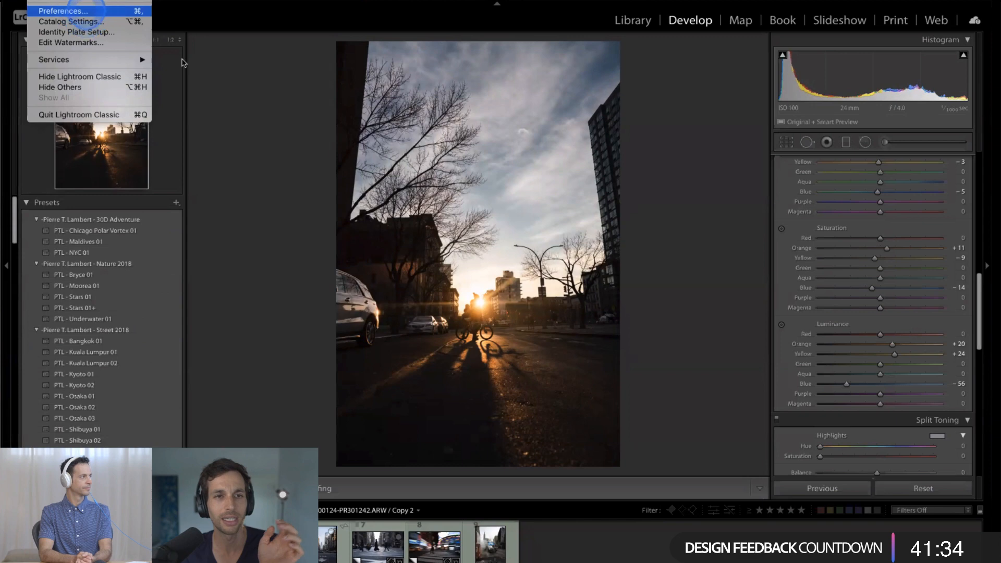
pyautogui.click(314, 211)
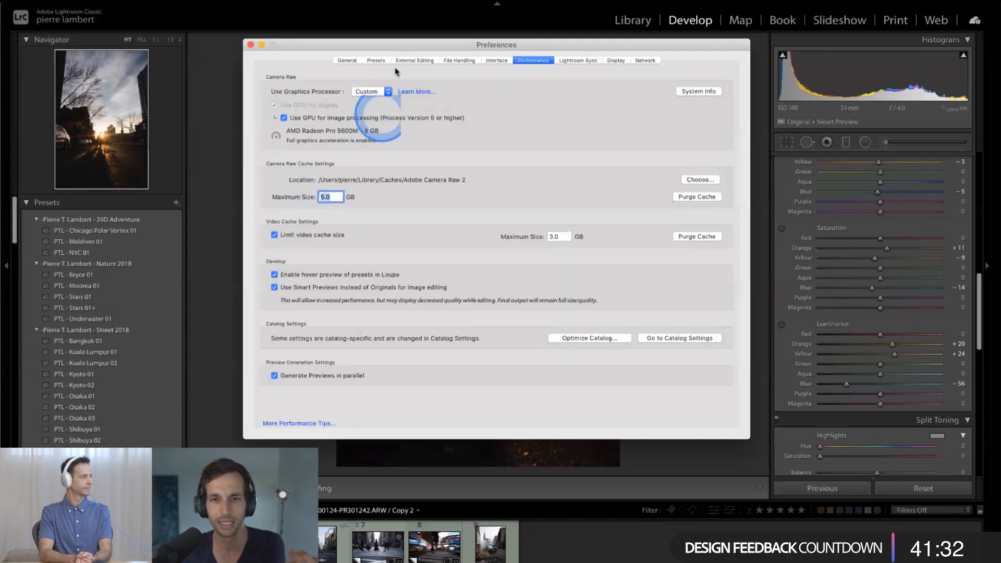
pyautogui.click(376, 61)
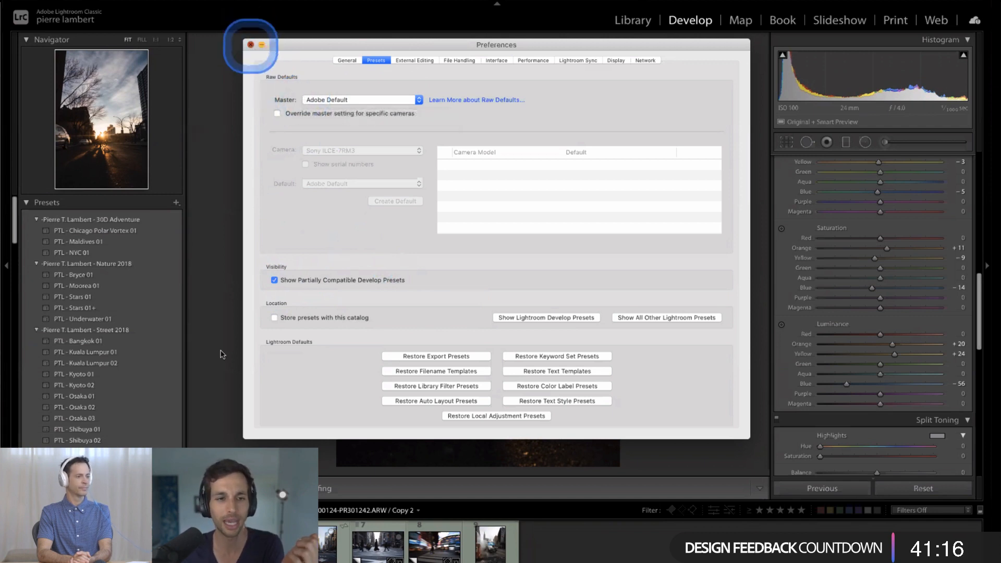
pyautogui.click(250, 45)
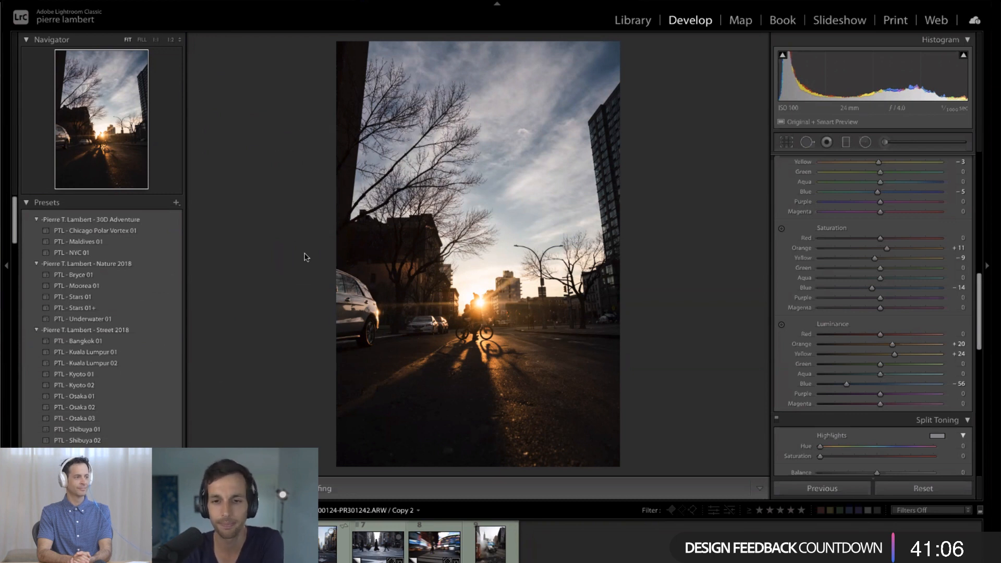
pyautogui.moveTo(284, 273); pyautogui.dragTo(297, 281)
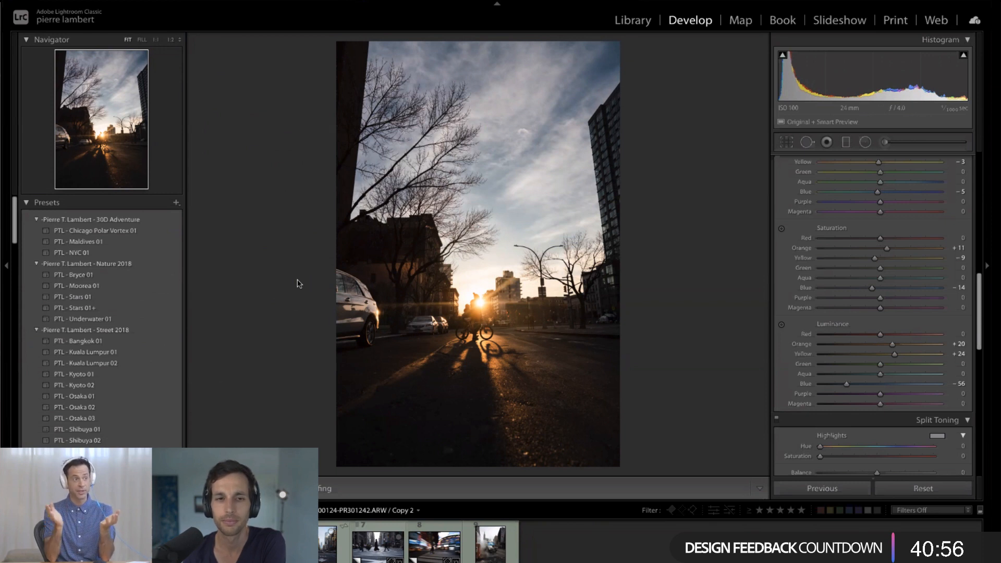
pyautogui.click(295, 284)
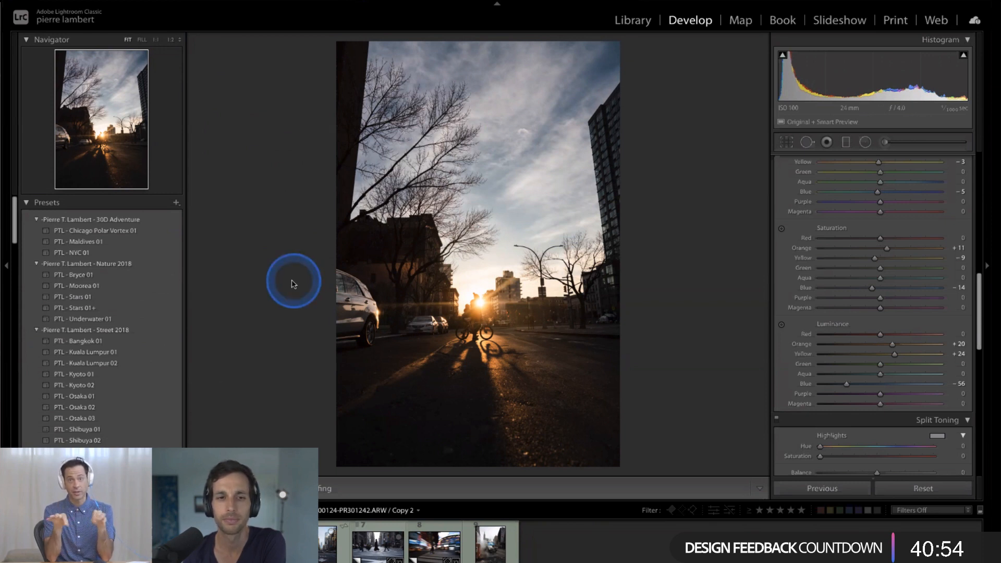
pyautogui.click(852, 278)
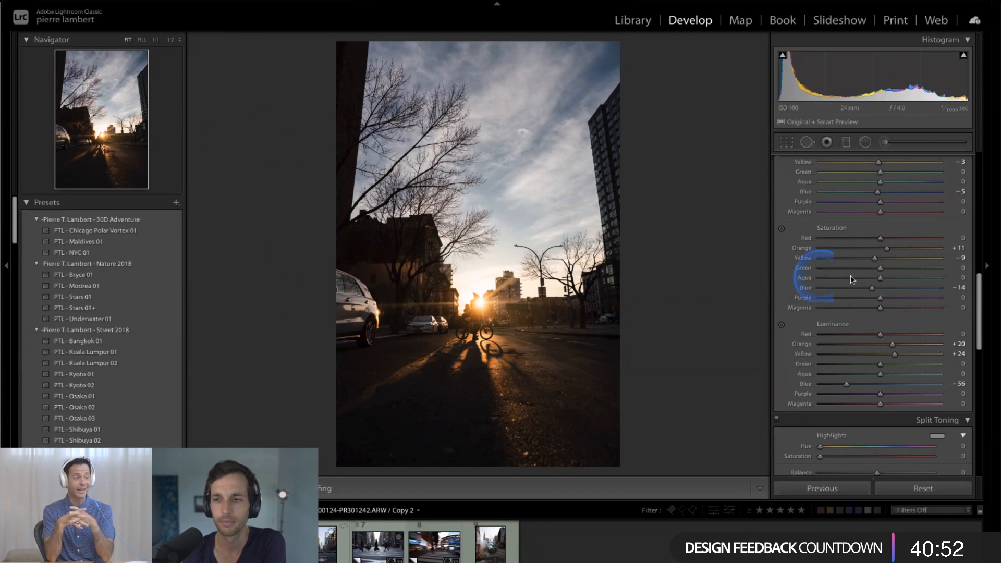
pyautogui.scroll(2, 852, 280)
pyautogui.scroll(1, 852, 280)
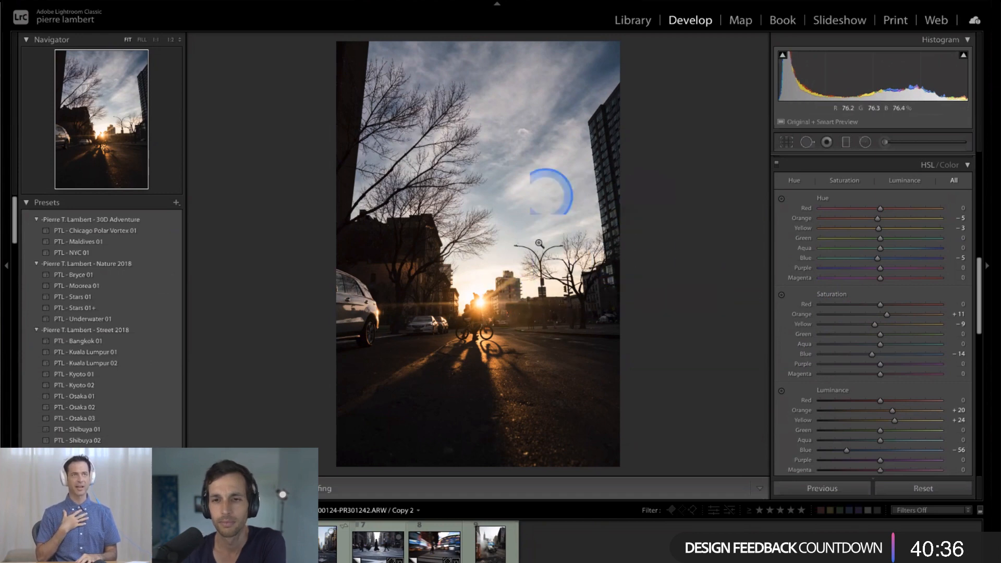
pyautogui.click(587, 141)
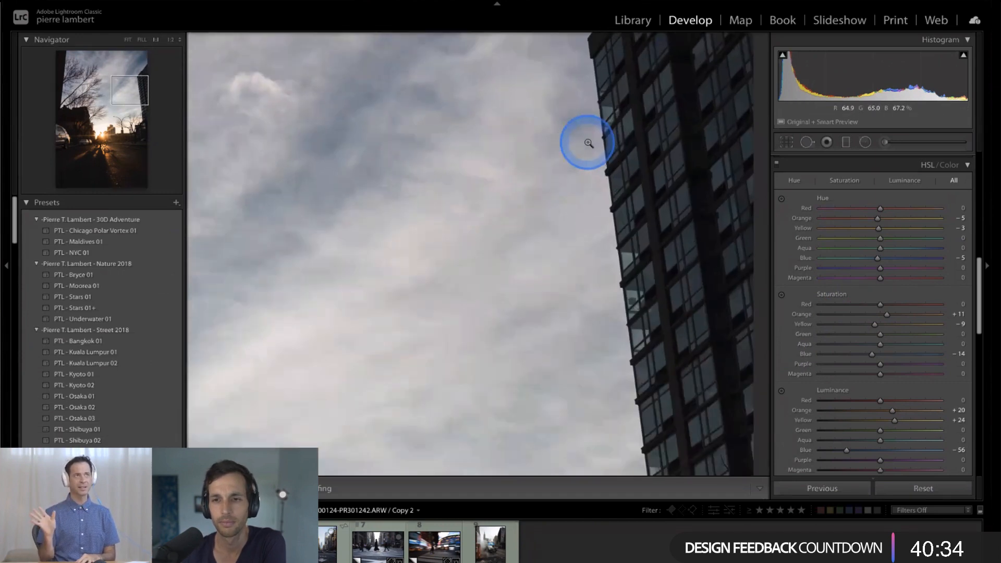
pyautogui.click(588, 142)
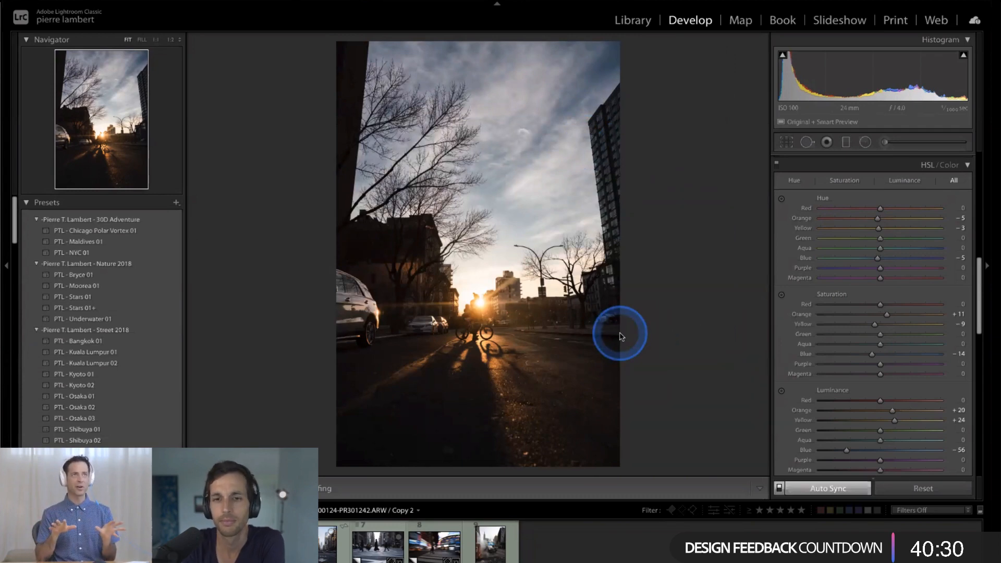
# - View the sunset street photo side by side with the honeycomb staircase photo without side panels, and return to Develop with only the street photo
pyautogui.press('c')
pyautogui.press('Tab')
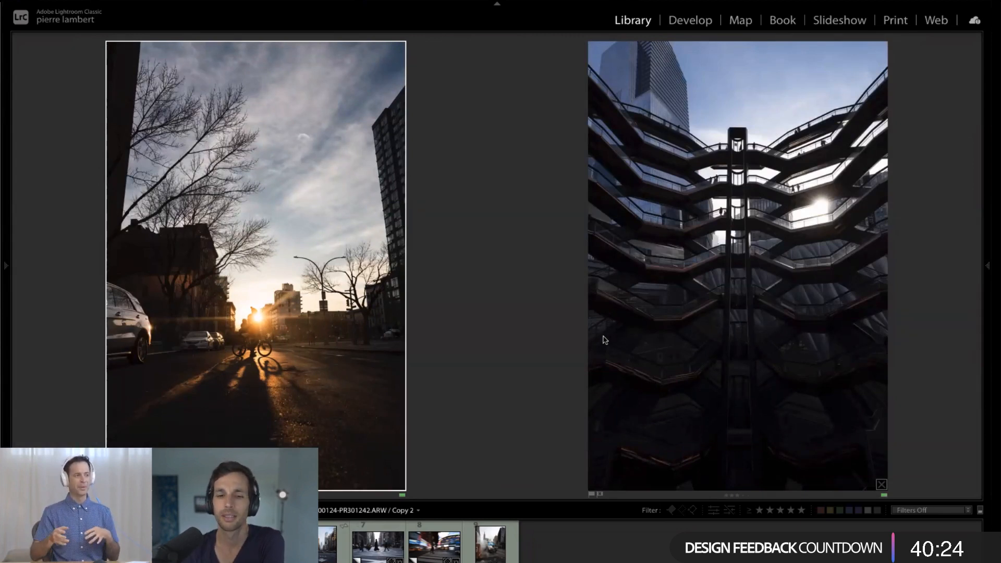
pyautogui.click(347, 389)
pyautogui.click(528, 397)
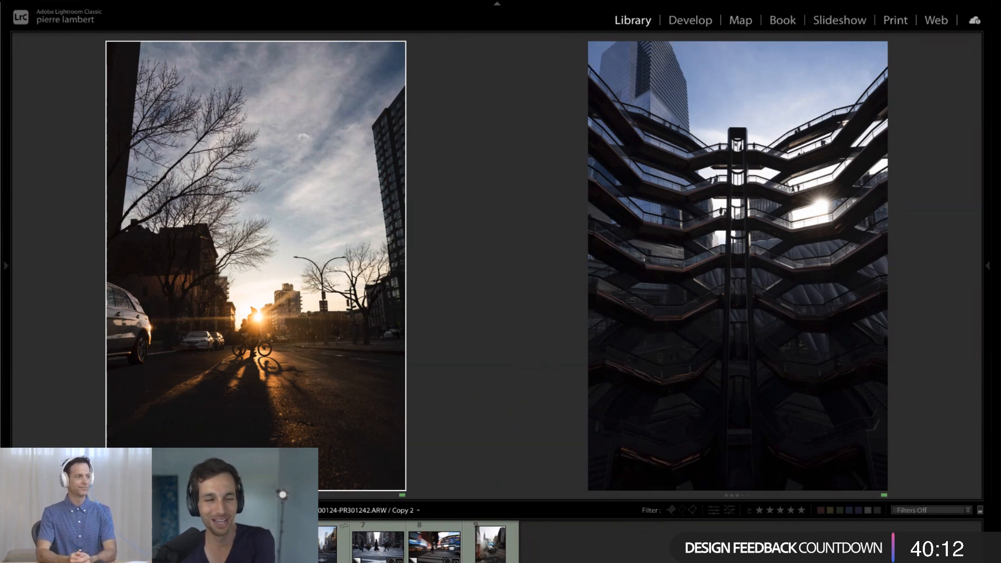
pyautogui.click(185, 420)
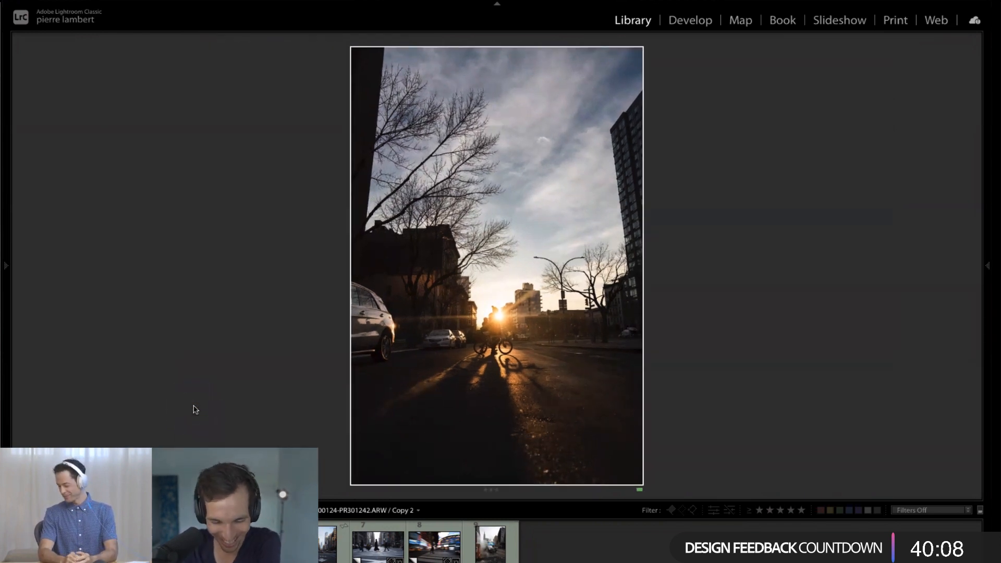
pyautogui.press('d')
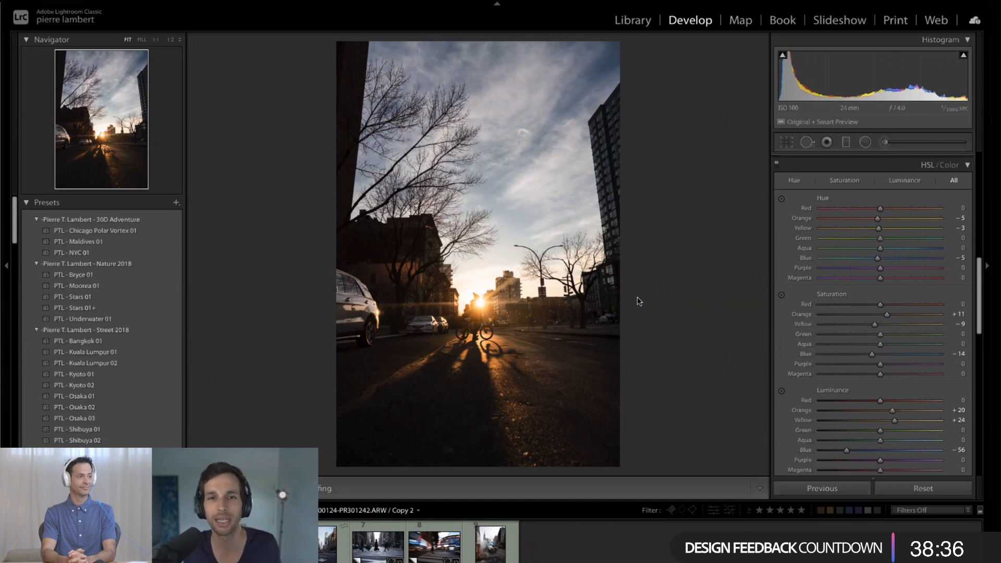
# - Preview Street 2018 presets such as PTL - Osaka 03, PTL - Osaka 02 and PTL - Kyoto 02 on the street photo without applying them
pyautogui.click(127, 419)
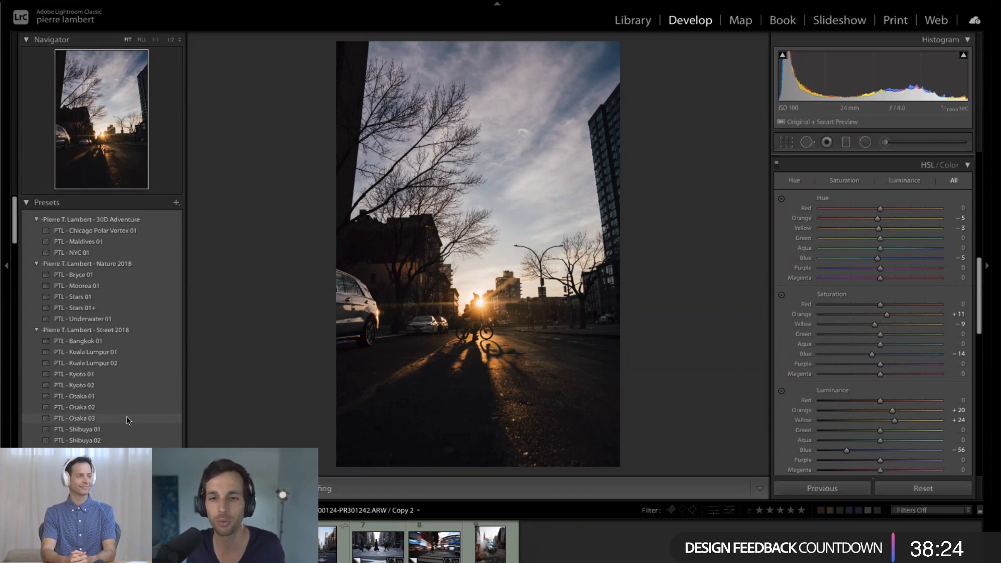
pyautogui.click(129, 410)
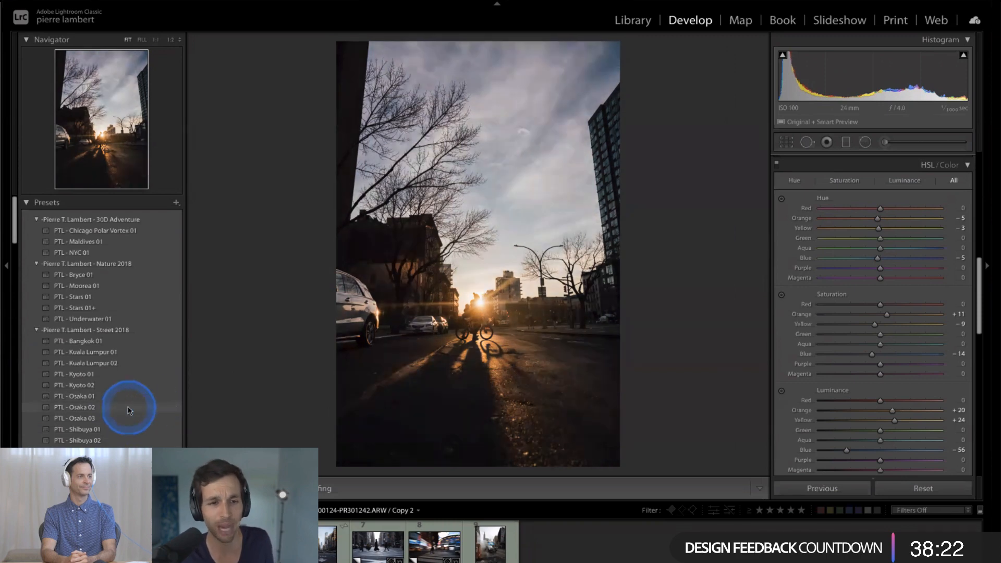
pyautogui.click(224, 404)
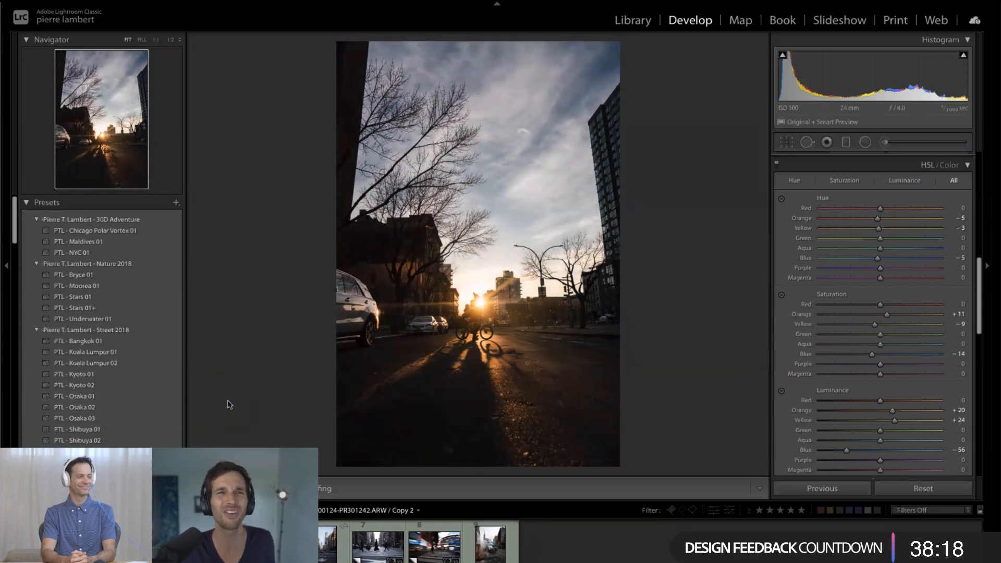
pyautogui.click(377, 370)
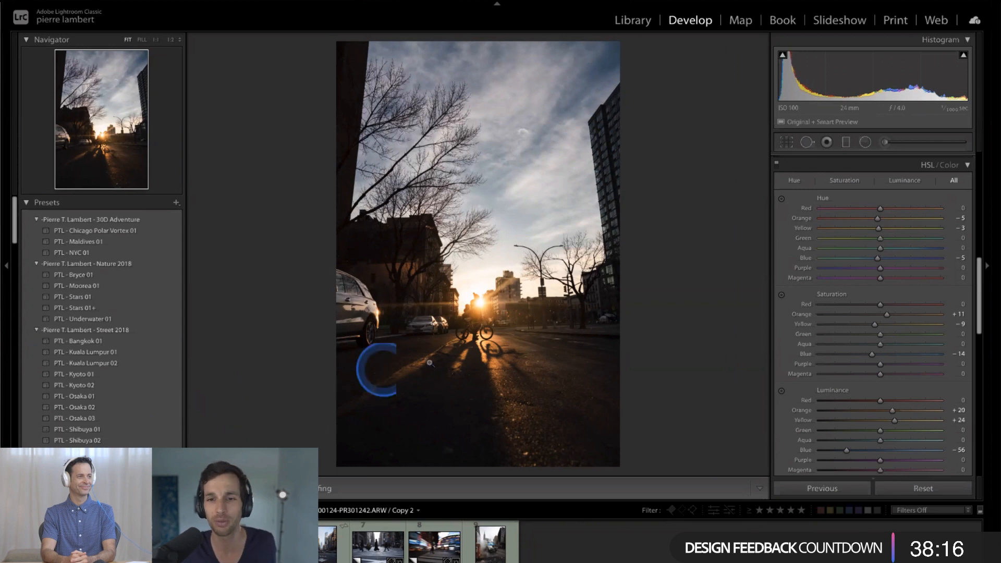
pyautogui.click(239, 355)
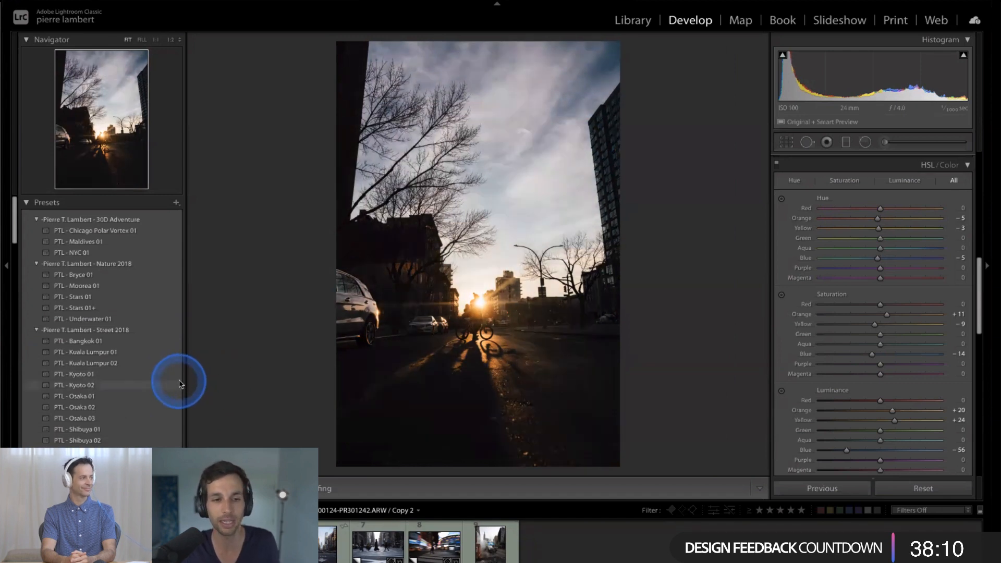
pyautogui.click(203, 384)
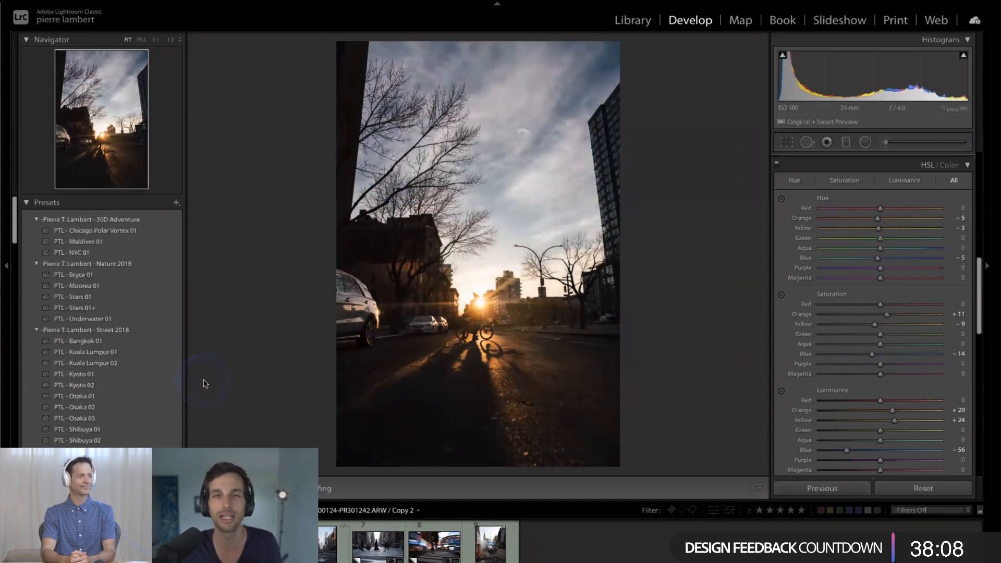
pyautogui.click(208, 383)
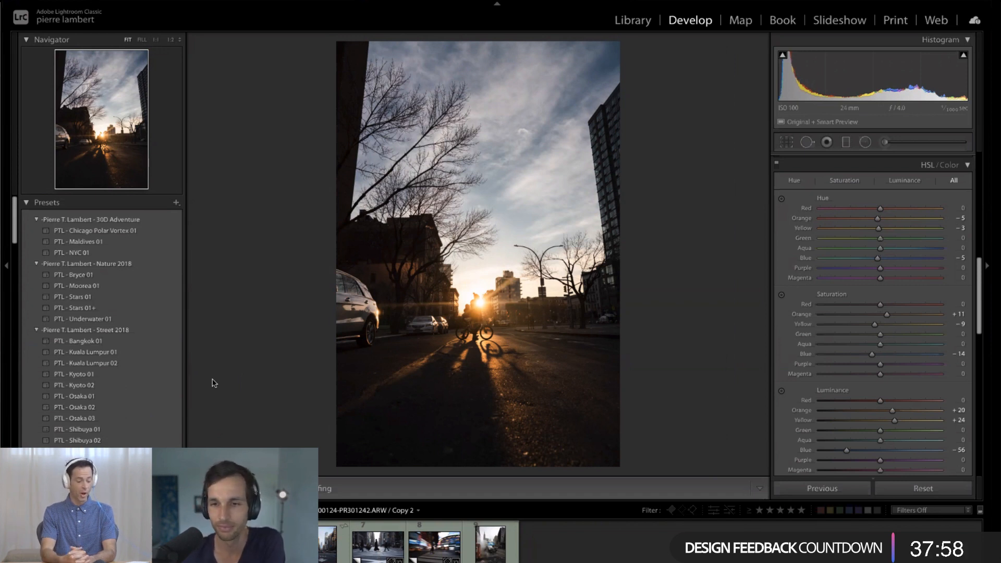
pyautogui.click(169, 339)
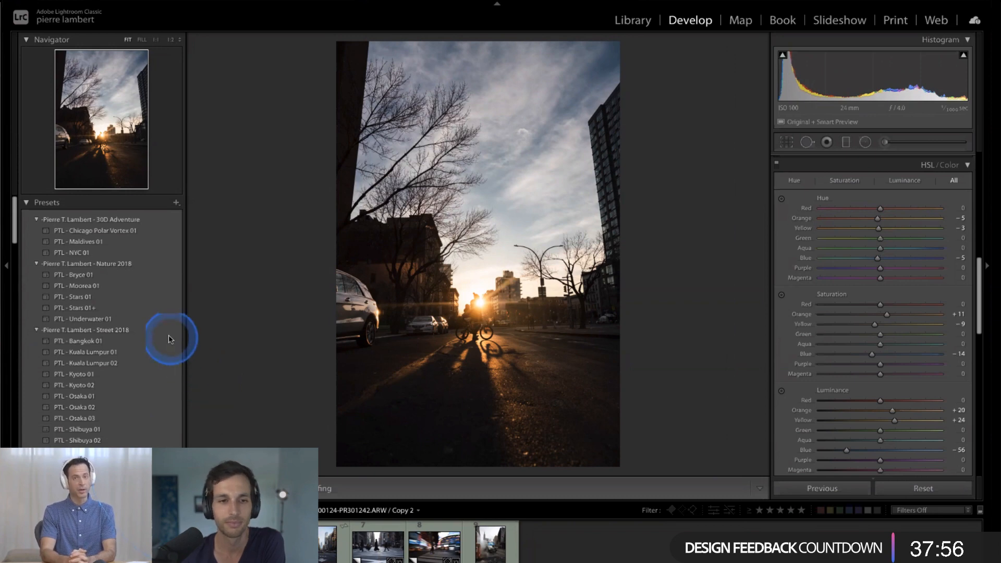
pyautogui.scroll(-5, 170, 339)
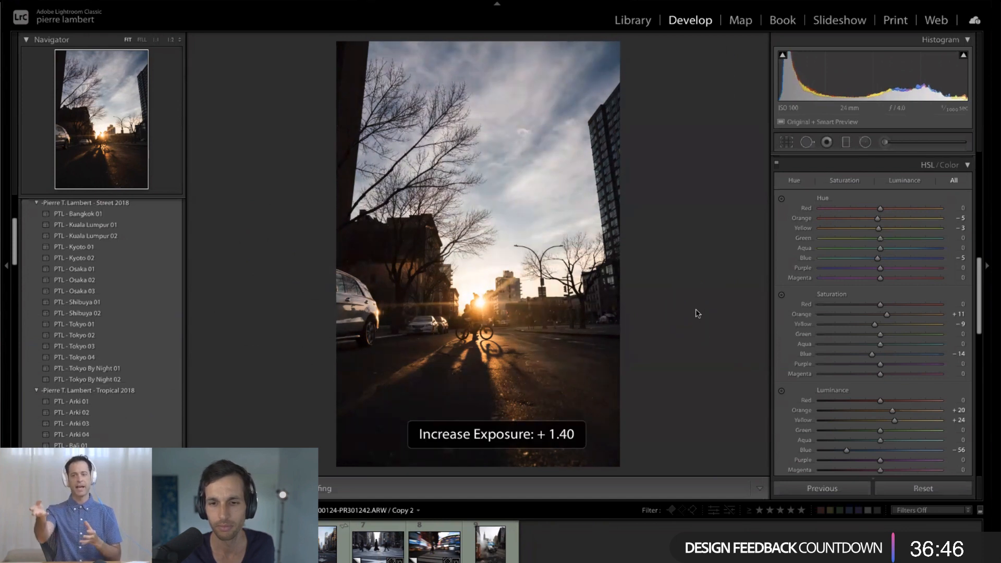
# - Decrease the sunset street photo's exposure by one increment
pyautogui.press('-')
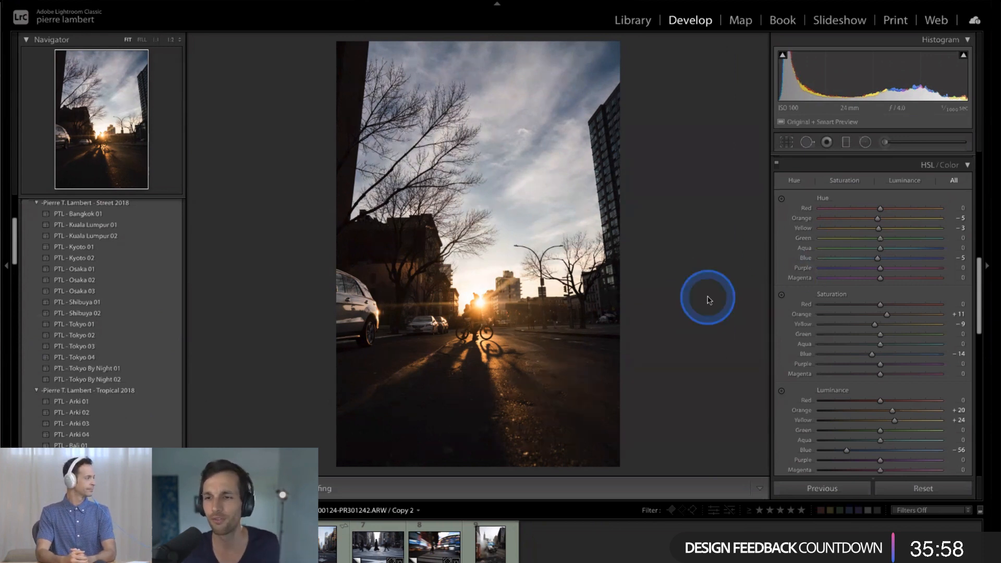
pyautogui.click(677, 264)
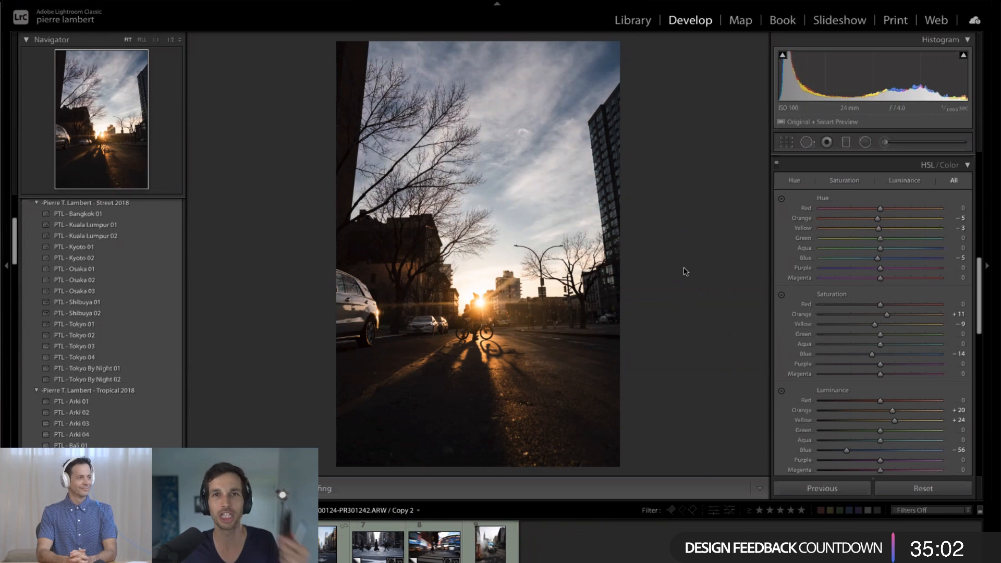
pyautogui.click(687, 268)
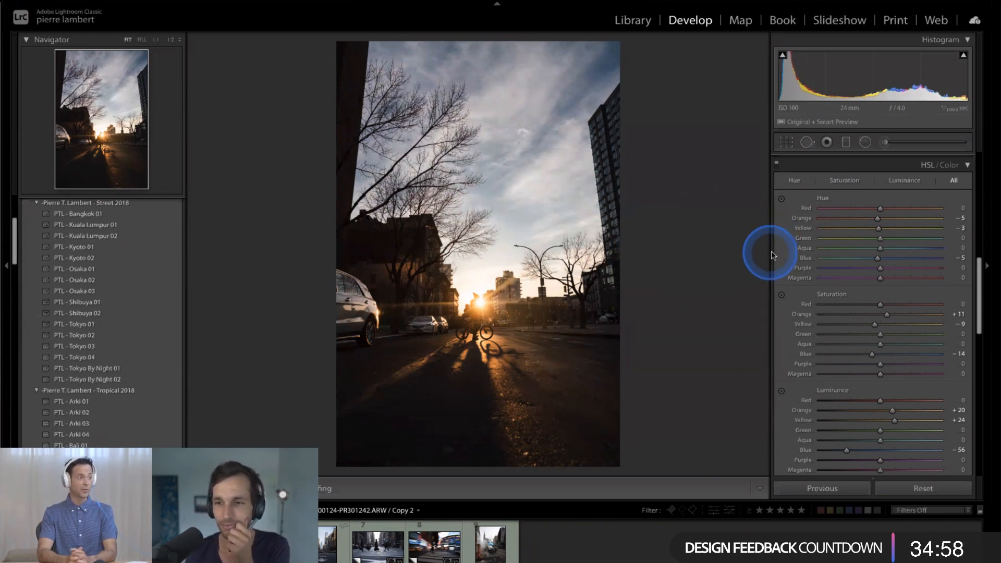
pyautogui.scroll(-5, 771, 255)
pyautogui.scroll(-4, 772, 256)
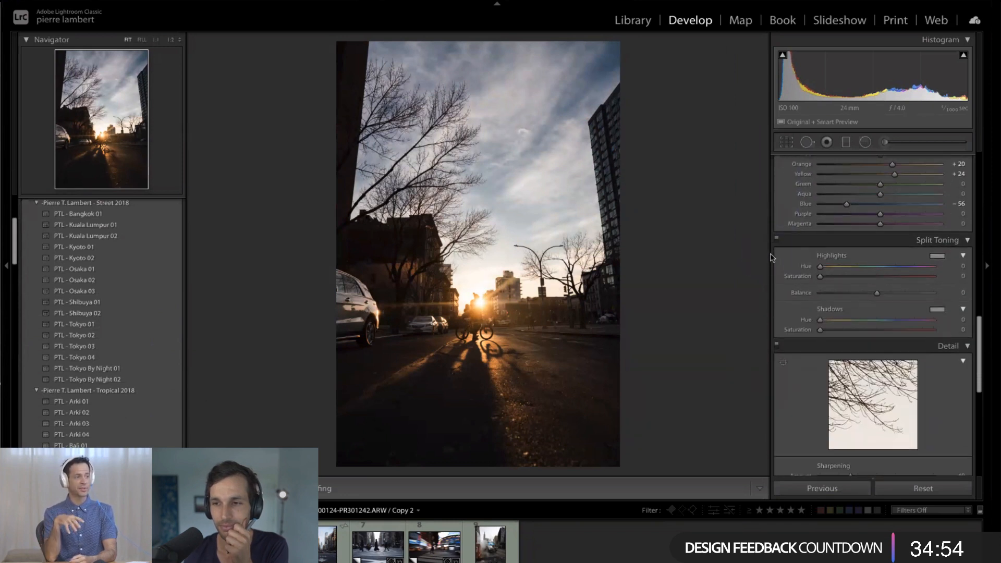
pyautogui.scroll(8, 772, 257)
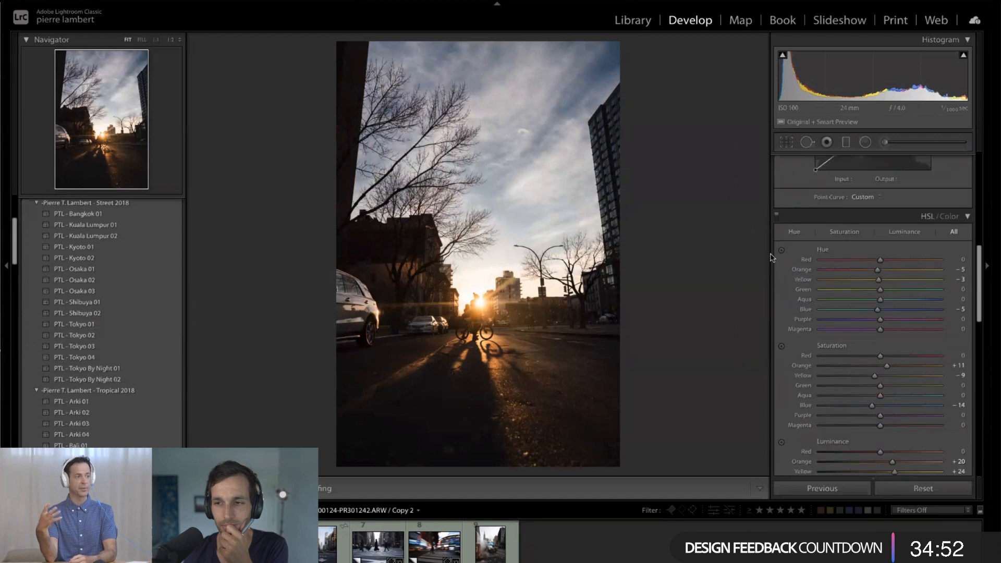
pyautogui.scroll(2, 772, 257)
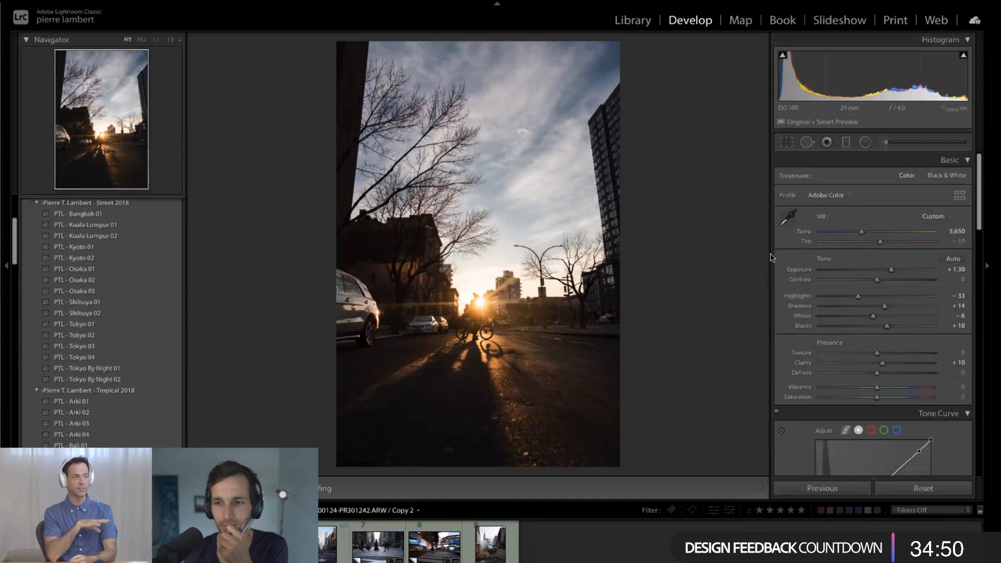
pyautogui.scroll(-4, 770, 257)
pyautogui.scroll(4, 772, 257)
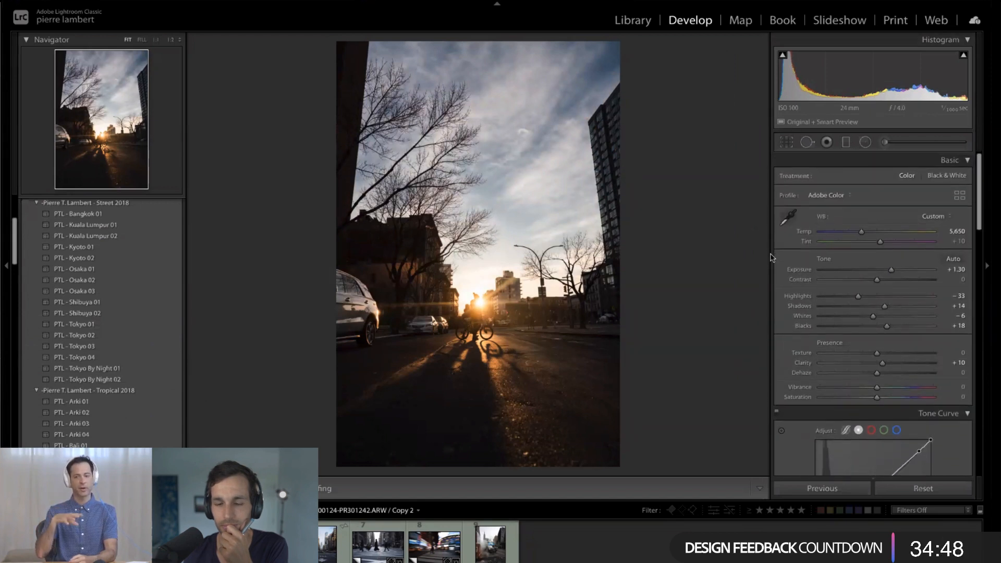
pyautogui.scroll(1, 771, 256)
pyautogui.scroll(-1, 771, 255)
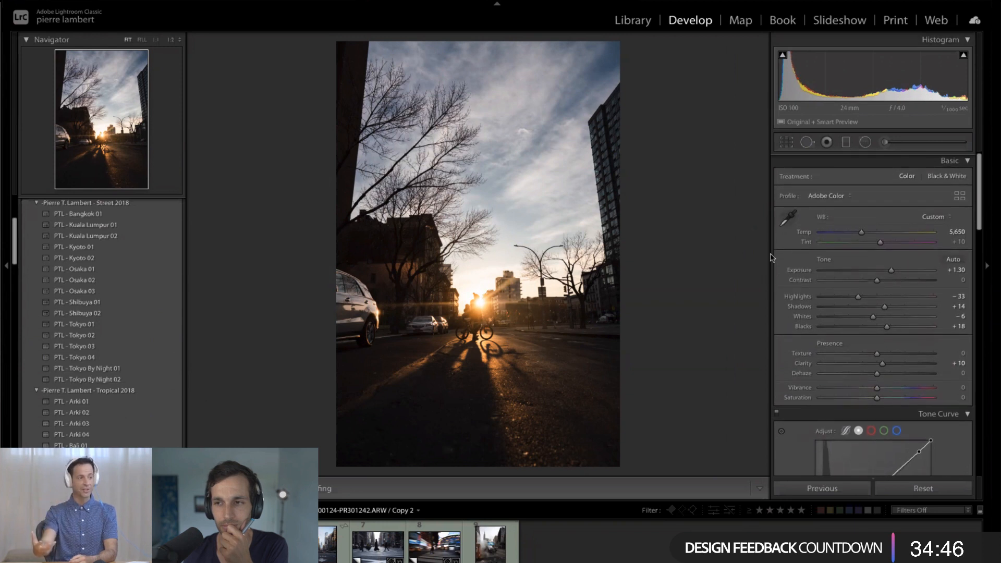
pyautogui.click(770, 257)
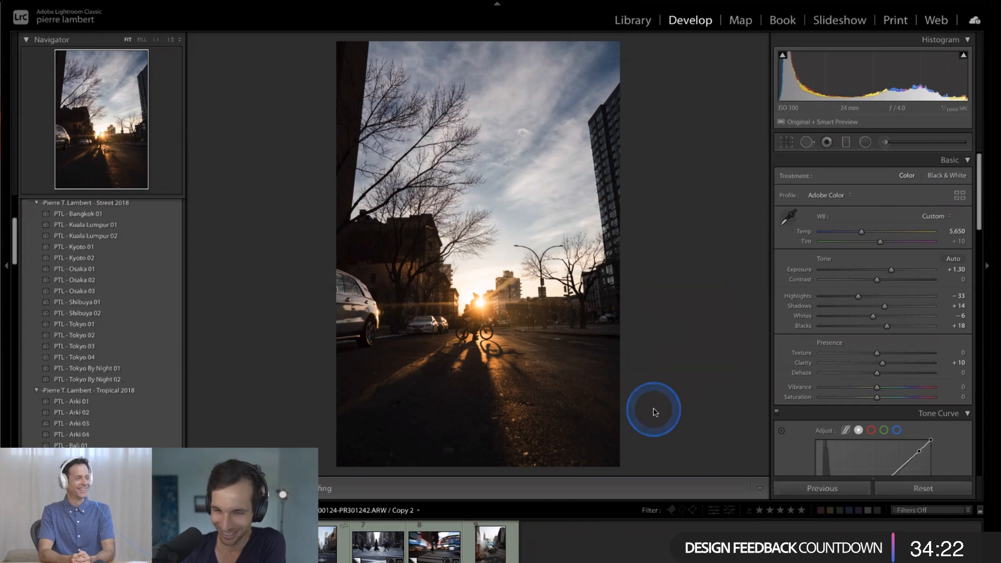
# - Open the honeycomb staircase photo and preview Tropical 2018 presets on it without applying any
pyautogui.press('Right')
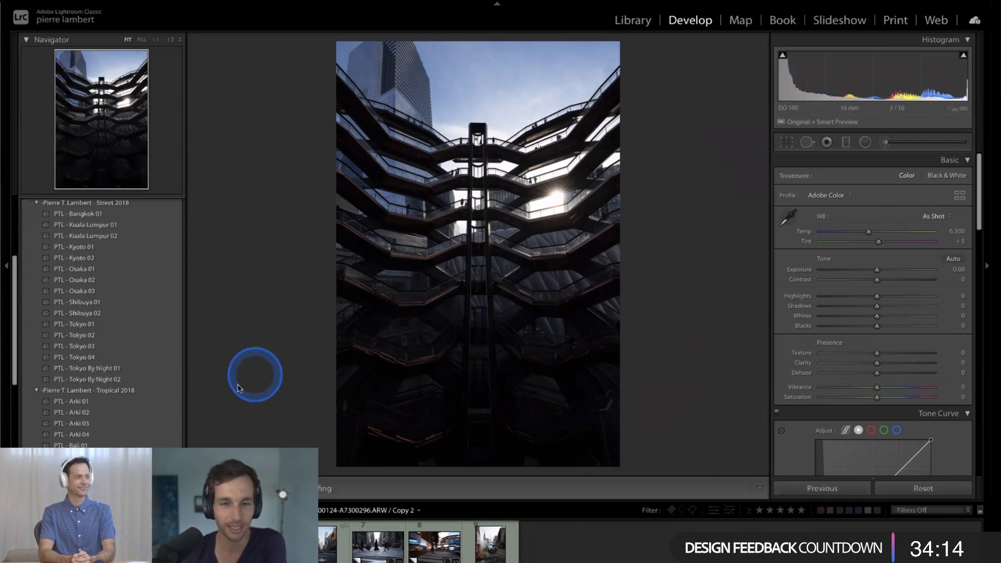
pyautogui.scroll(-3, 188, 284)
pyautogui.scroll(-3, 186, 279)
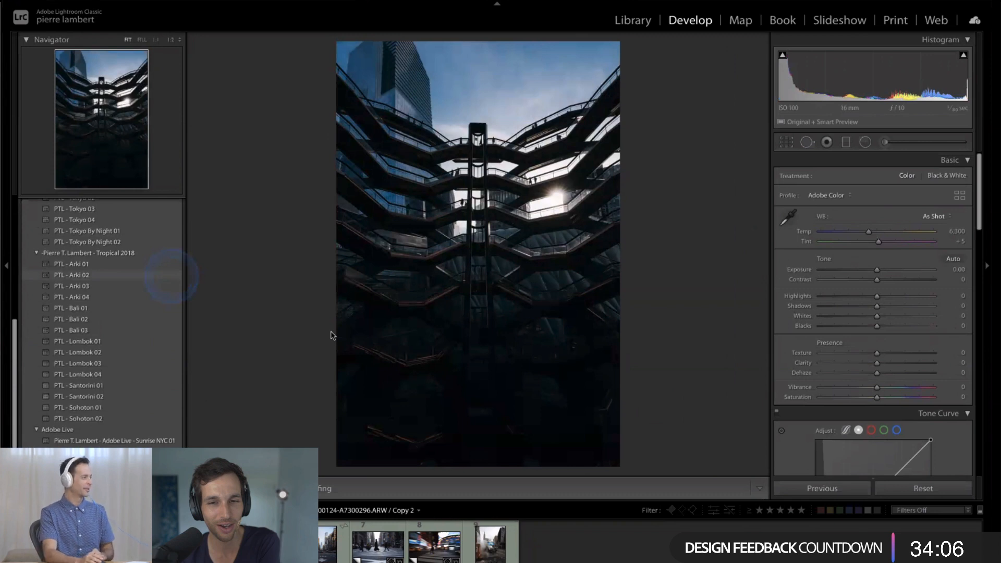
pyautogui.click(707, 324)
pyautogui.click(711, 285)
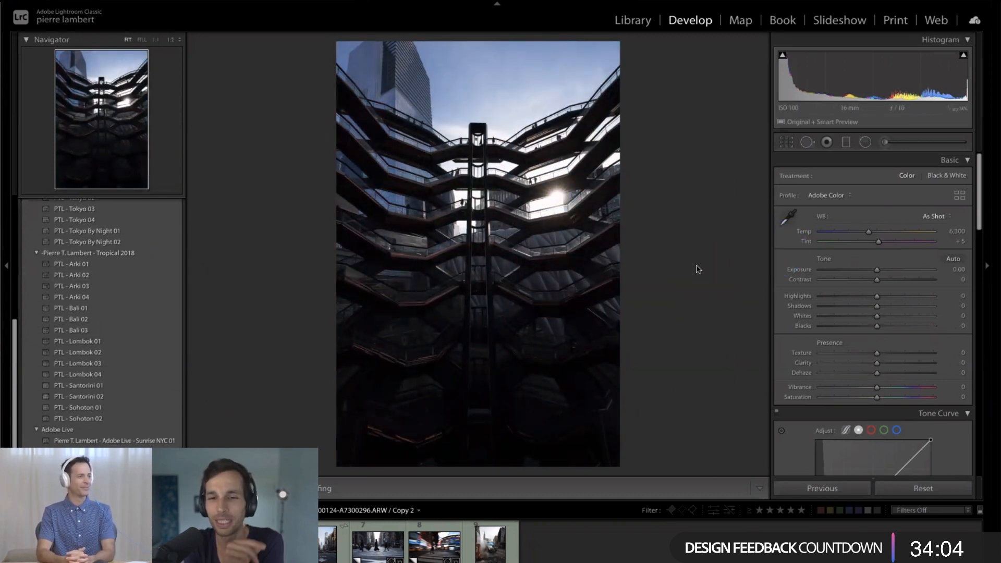
# - Examine the sun area of the staircase photo and compare its look with the sunset street photo
pyautogui.click(554, 198)
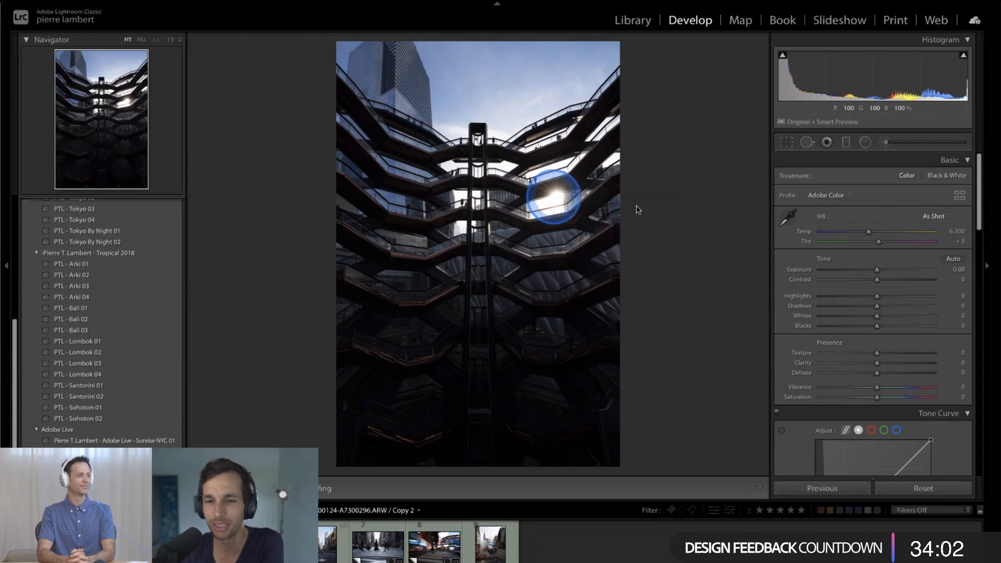
pyautogui.click(725, 248)
pyautogui.scroll(-2, 882, 273)
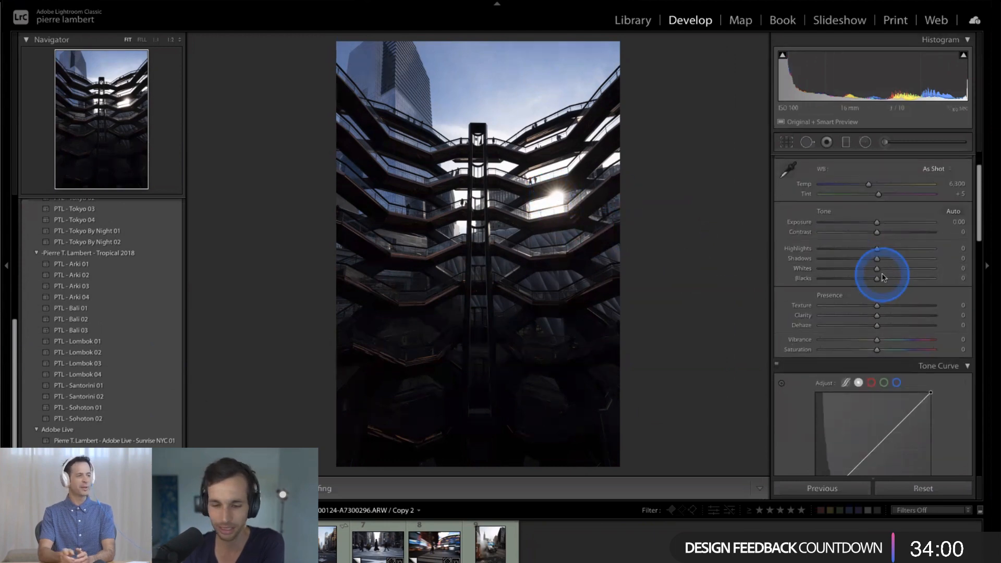
pyautogui.press('z')
pyautogui.press('z')
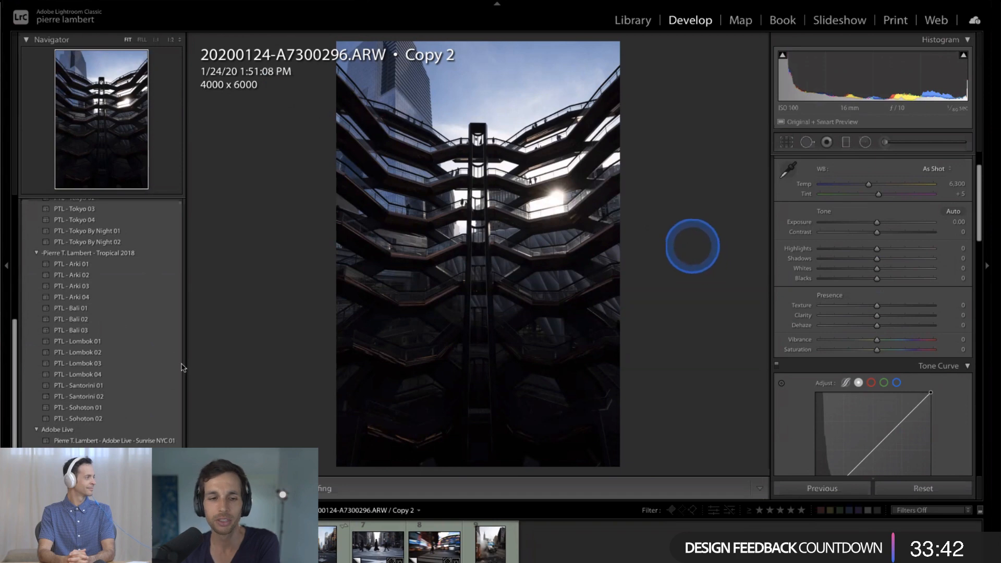
pyautogui.press('Left')
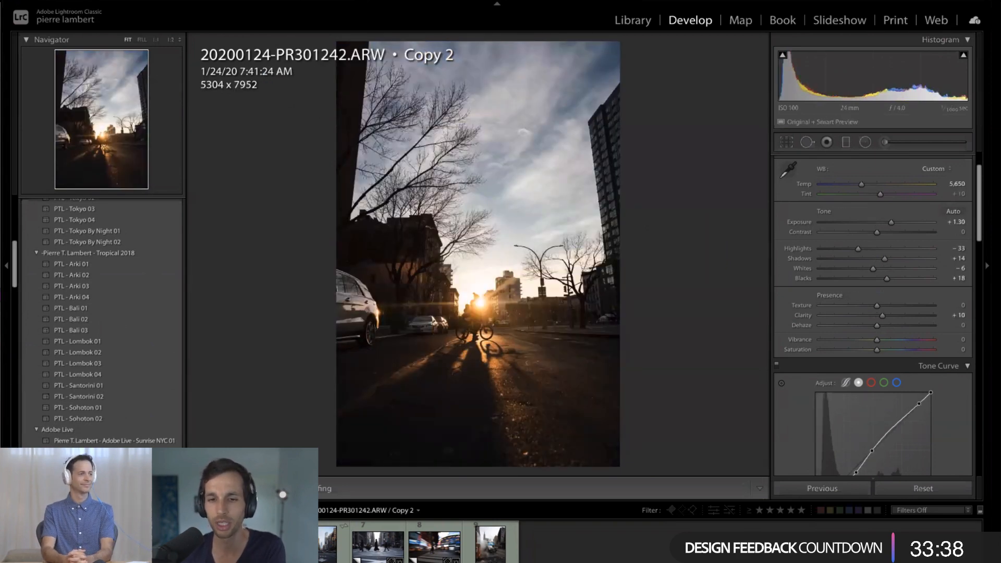
pyautogui.press('Right')
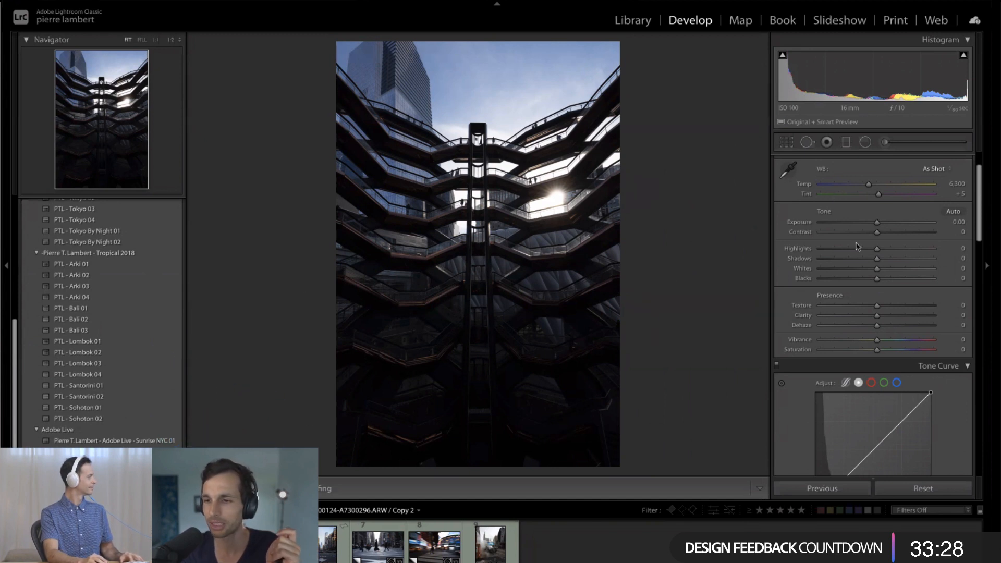
# - Set the staircase photo's exposure to +0.95 and warm its temperature to 9,143
pyautogui.scroll(1, 876, 254)
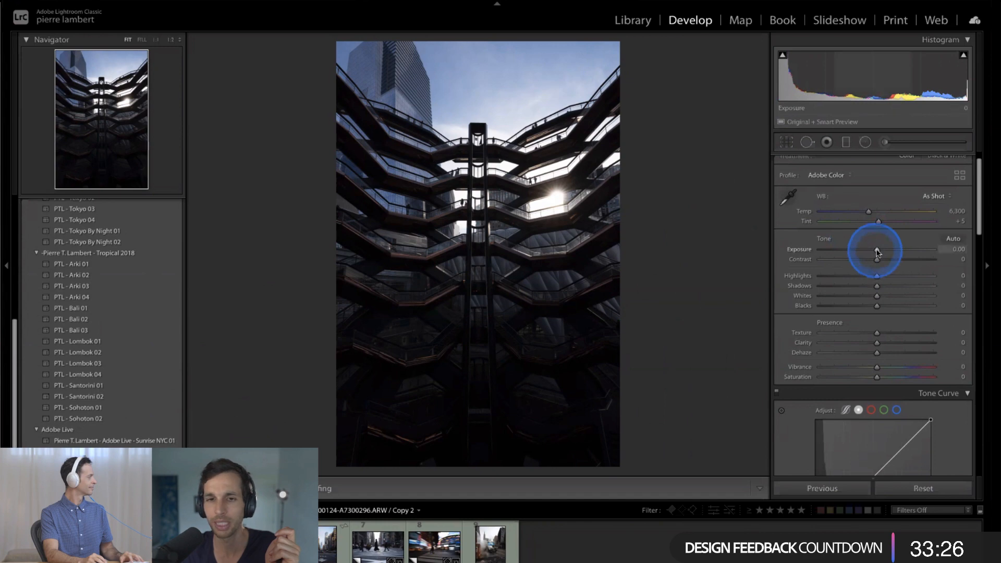
pyautogui.moveTo(876, 253)
pyautogui.mouseDown()
pyautogui.moveTo(926, 252)
pyautogui.moveTo(857, 252)
pyautogui.moveTo(926, 251)
pyautogui.moveTo(886, 253)
pyautogui.mouseUp()
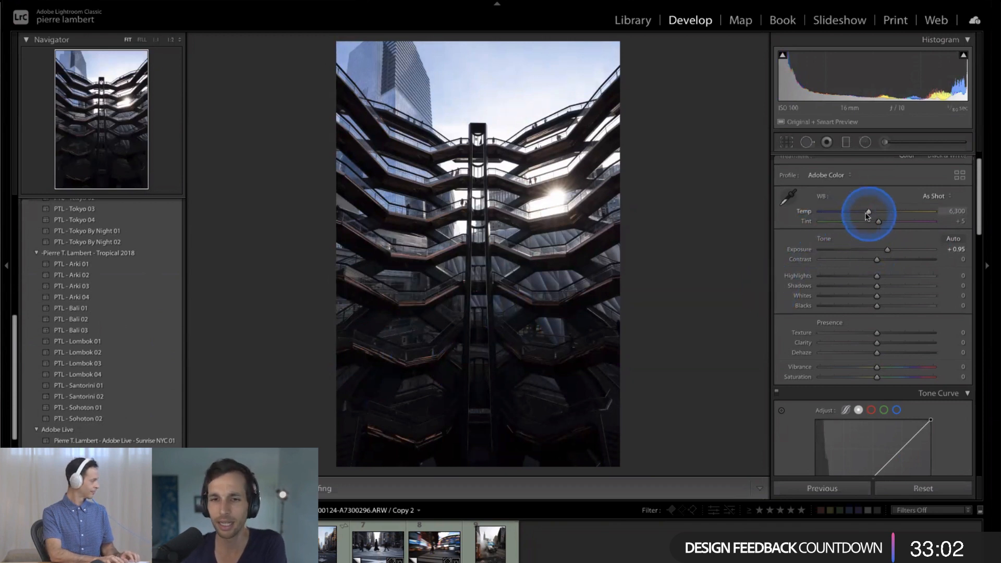
pyautogui.moveTo(866, 216); pyautogui.dragTo(895, 213)
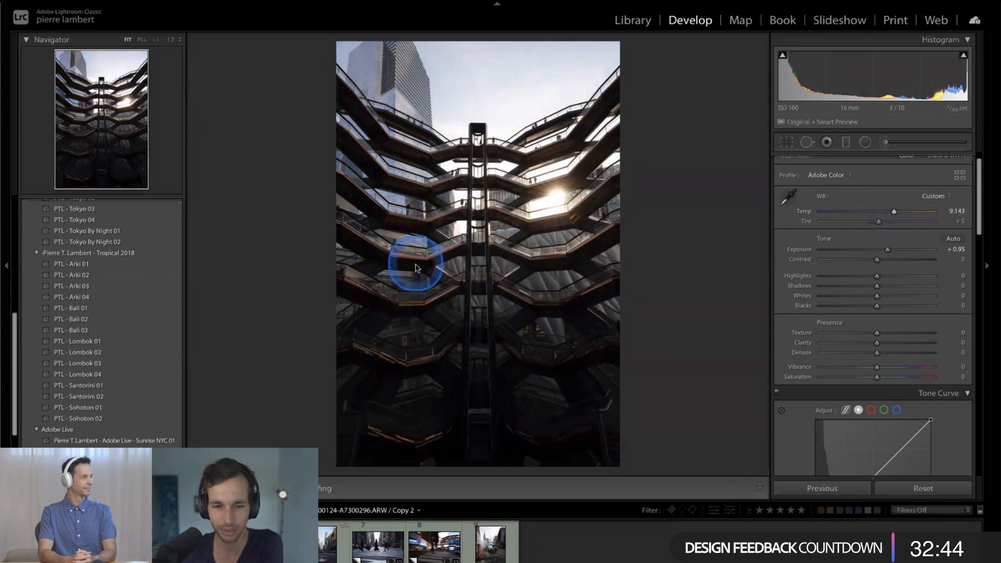
# - View the staircase photo at Fill zoom, return to Fit, and look through the preset list with the Navigator collapsed
pyautogui.click(141, 40)
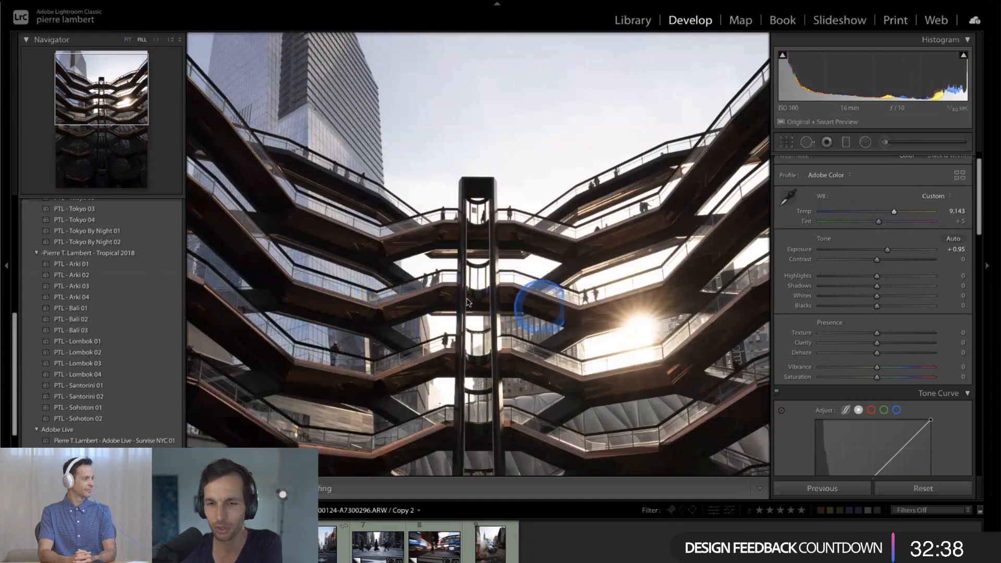
pyautogui.click(128, 40)
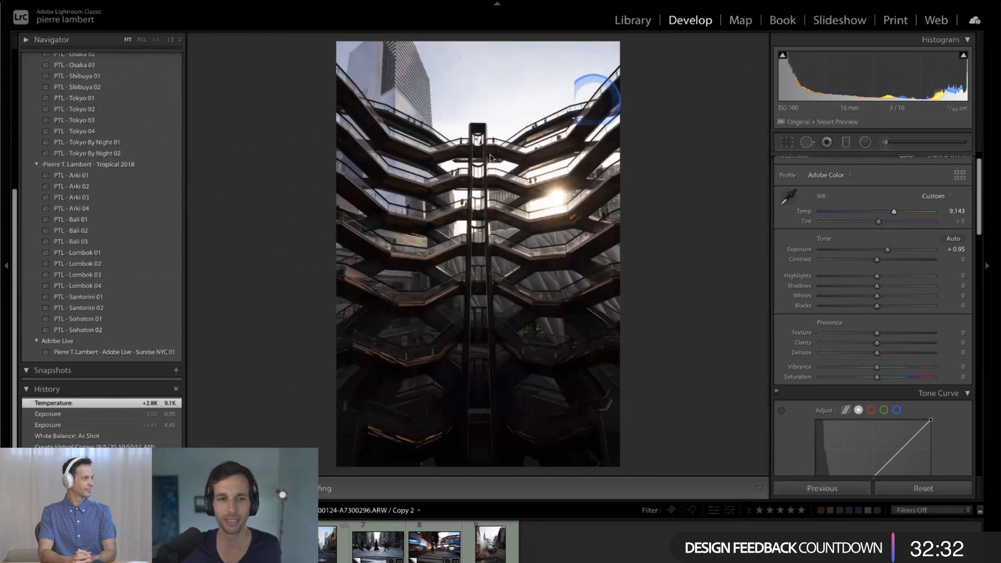
pyautogui.scroll(2, 143, 219)
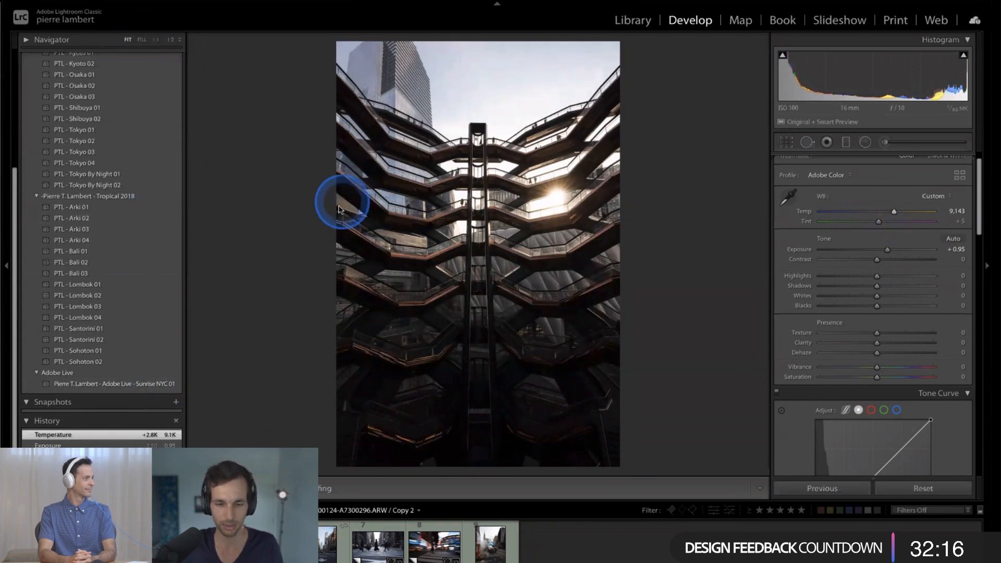
# - Turn off the mouse cursor highlight in the Cursor Pro utility
pyautogui.press('super+Tab')
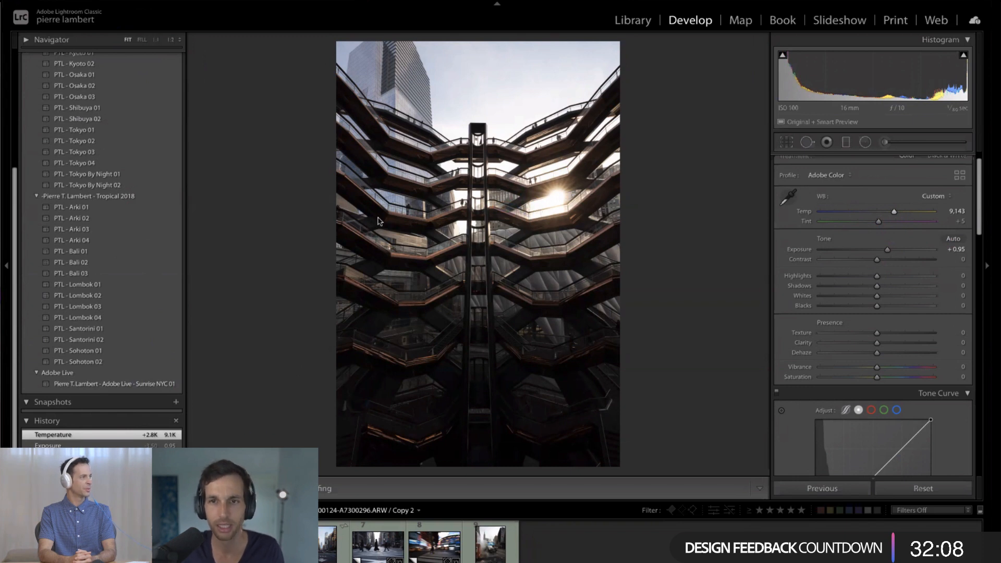
pyautogui.click(532, 5)
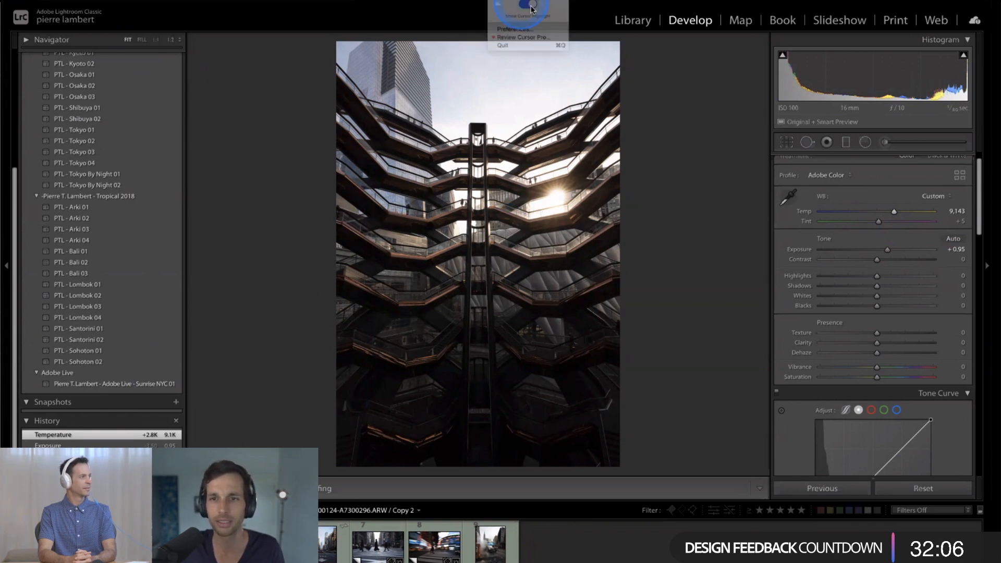
pyautogui.click(531, 6)
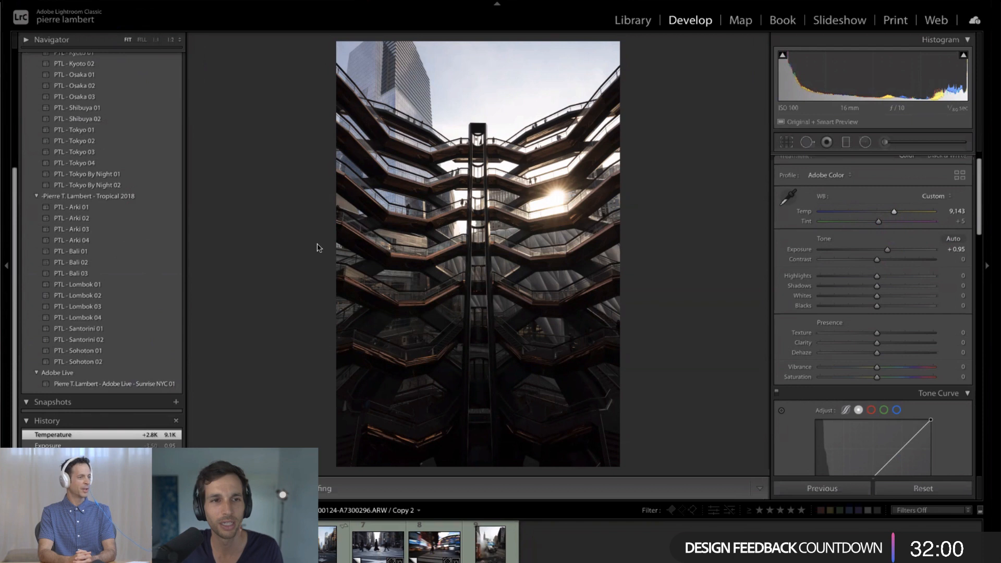
# - Restart Lightroom Classic, skipping the catalog backup this time
pyautogui.press('super+q')
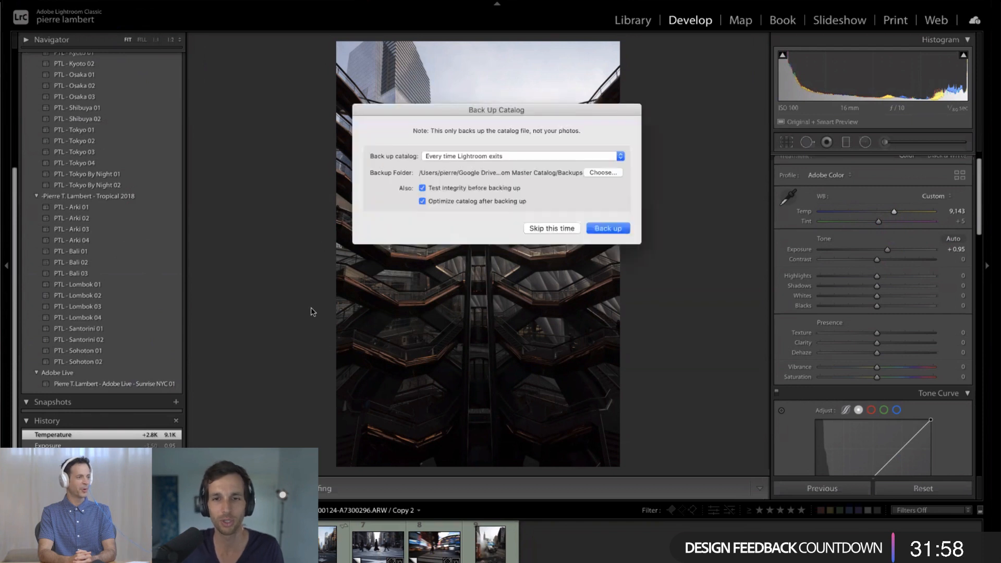
pyautogui.click(571, 230)
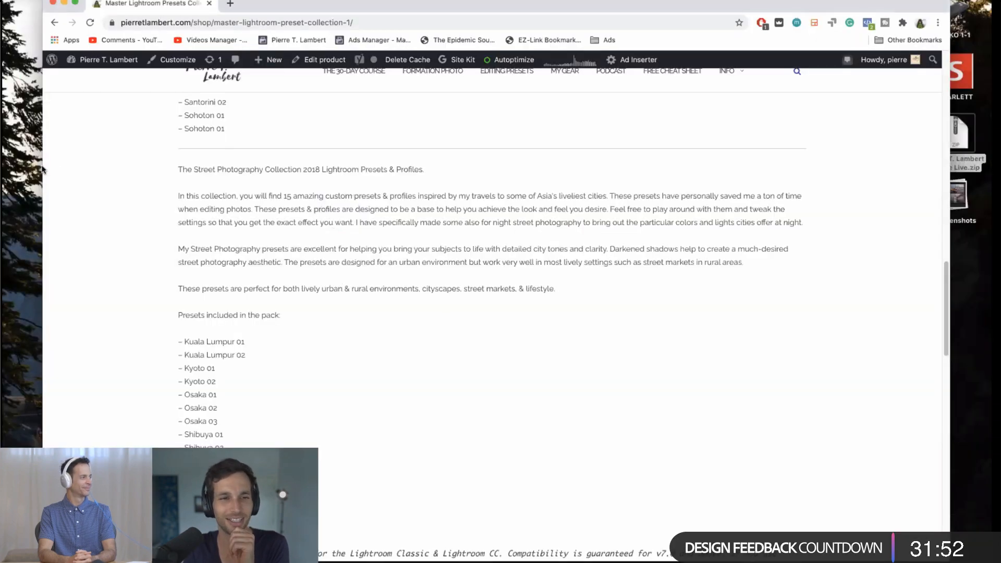
pyautogui.click(10, 194)
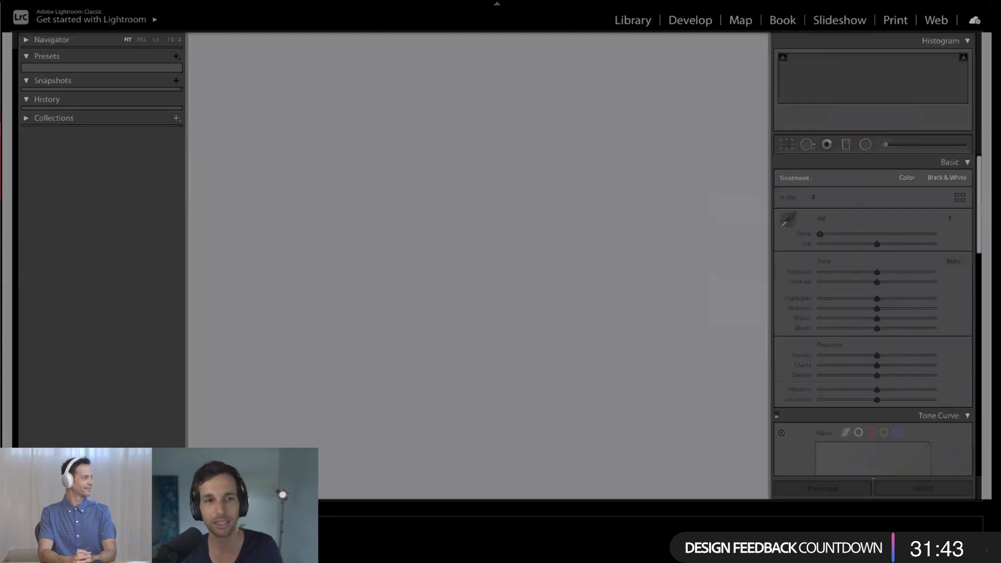
pyautogui.moveTo(2, 204)
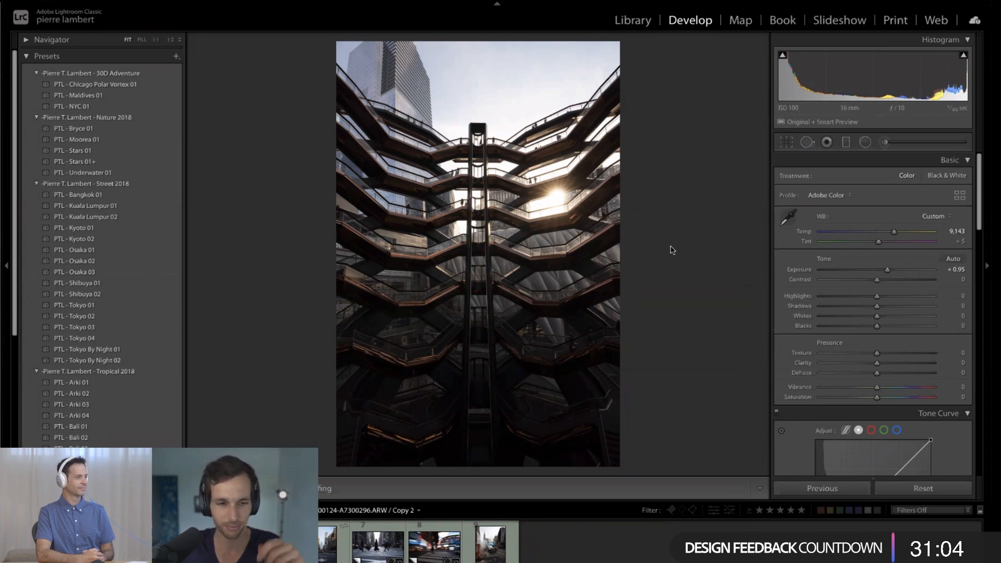
# - Show the Library grid with its side panels and open the 2020-01-00-Me-NYC To Edit collection
pyautogui.press('g')
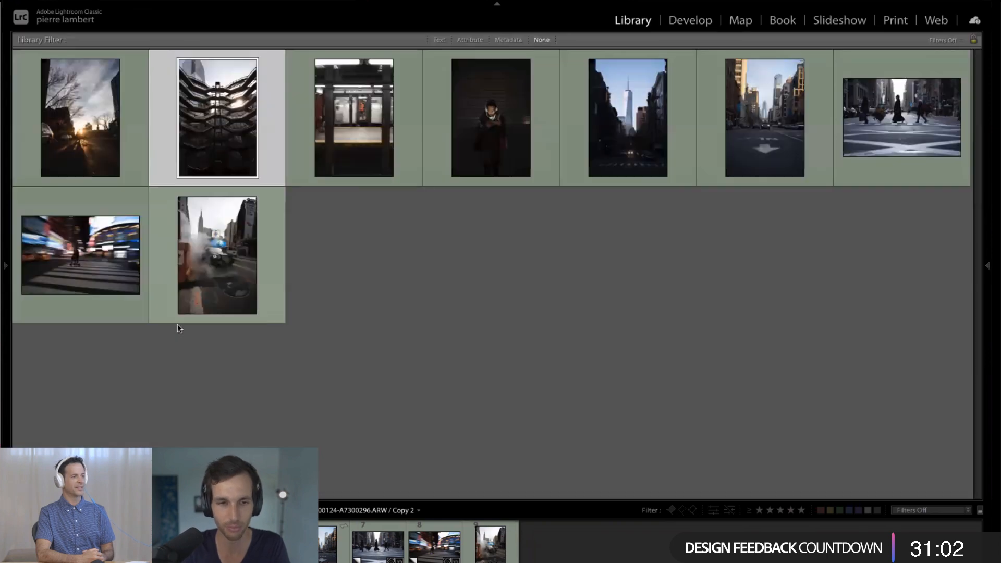
pyautogui.press('Tab')
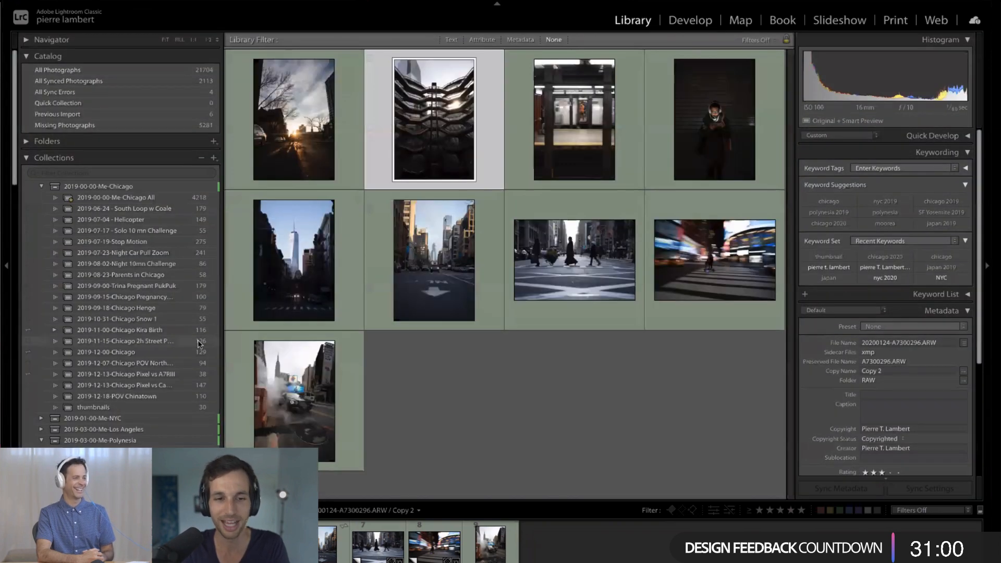
pyautogui.scroll(-15, 199, 343)
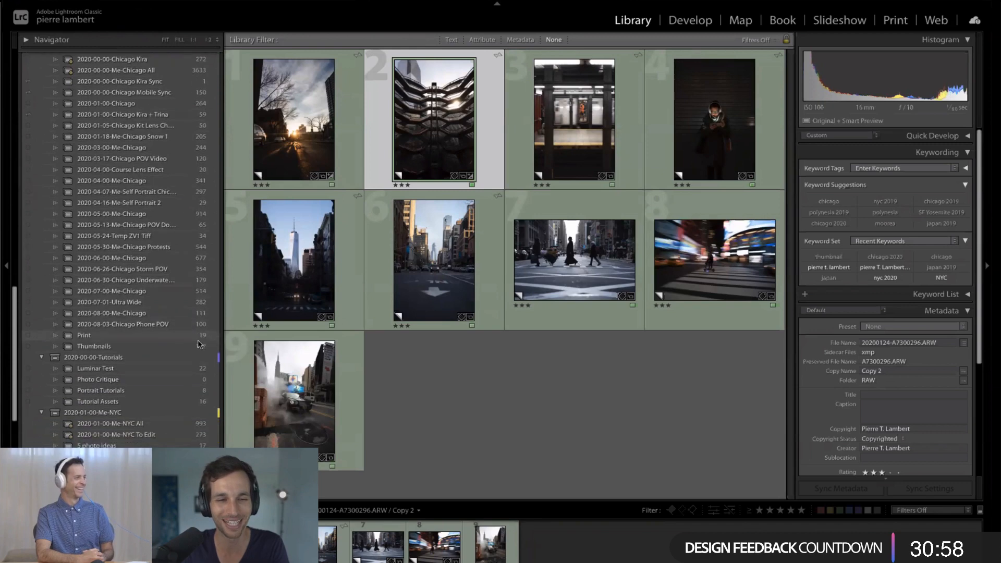
pyautogui.scroll(-5, 198, 342)
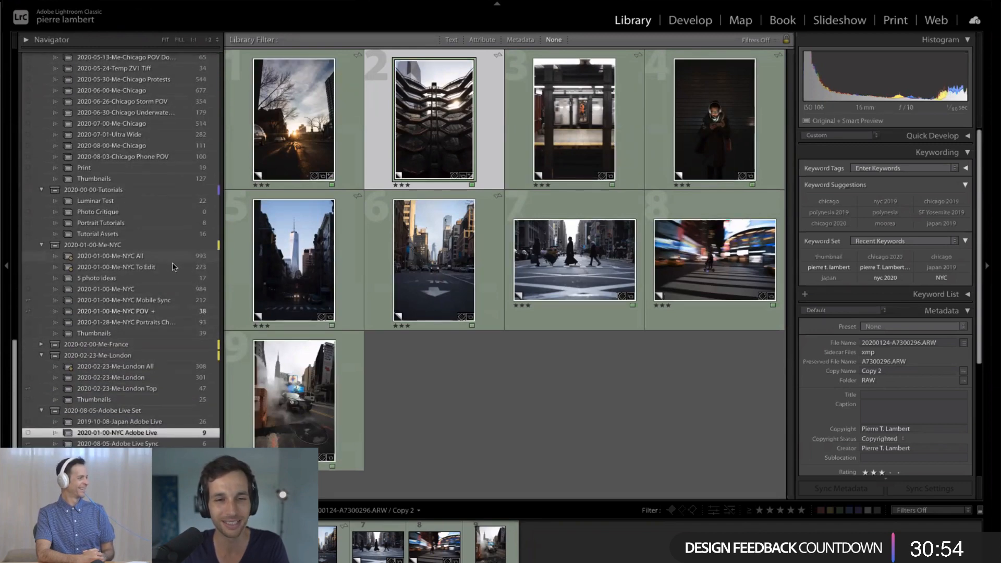
pyautogui.click(175, 267)
# - Browse the collection's honeycomb building photos, view the shots of the photographer on the stairs enlarged, and return to the grid
pyautogui.scroll(5, 420, 332)
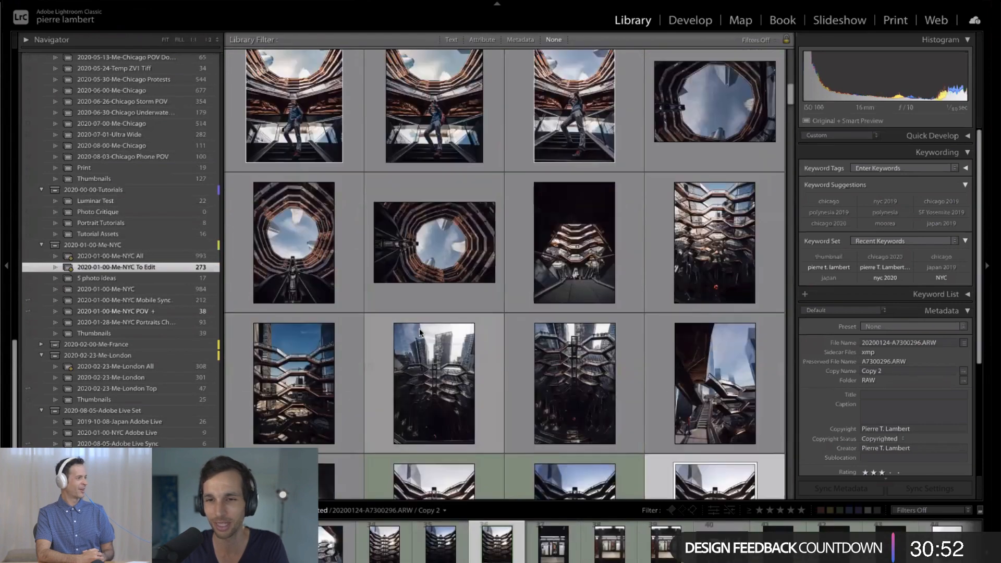
pyautogui.scroll(2, 419, 328)
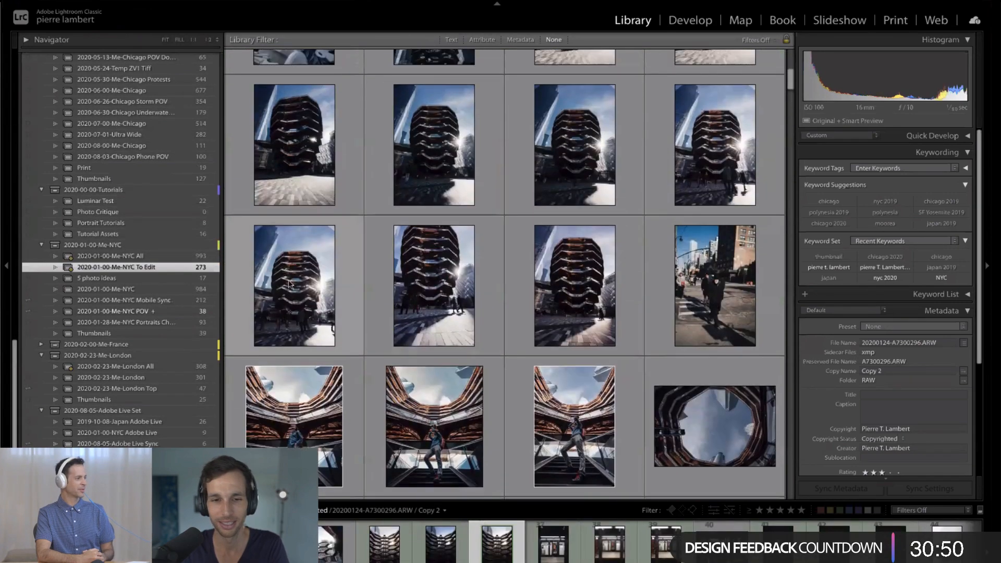
pyautogui.doubleClick(290, 284)
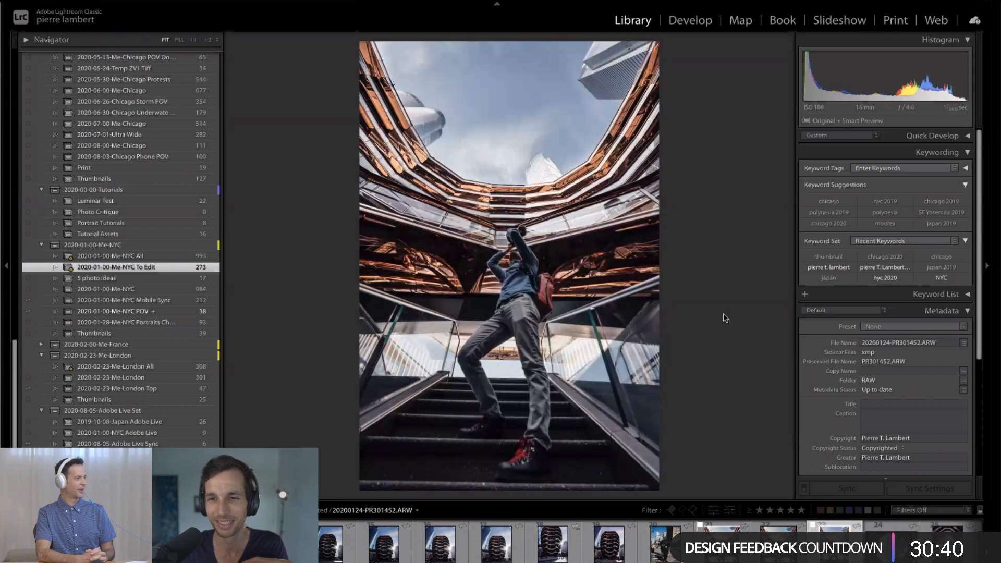
pyautogui.press('Left')
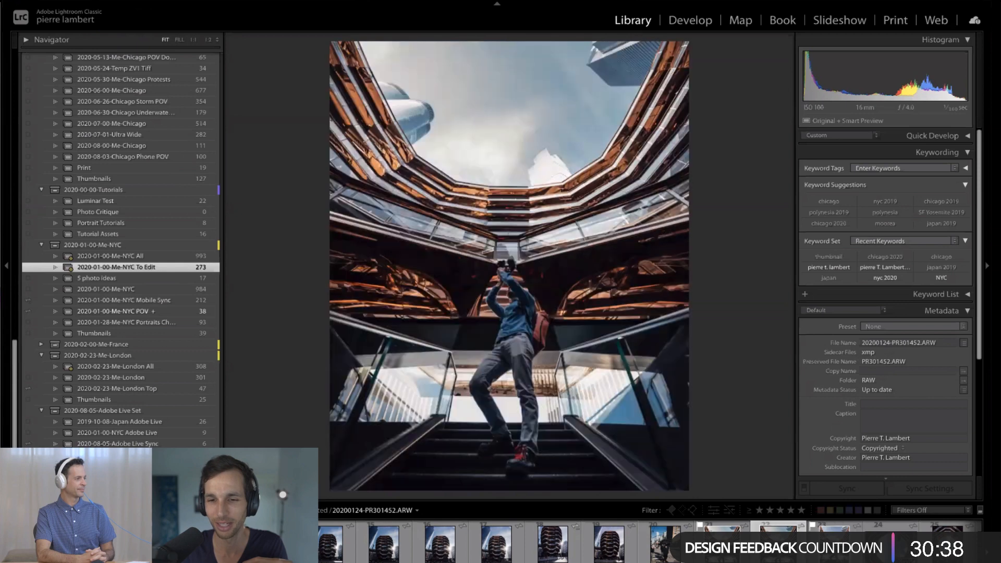
pyautogui.press('Right')
pyautogui.press('g')
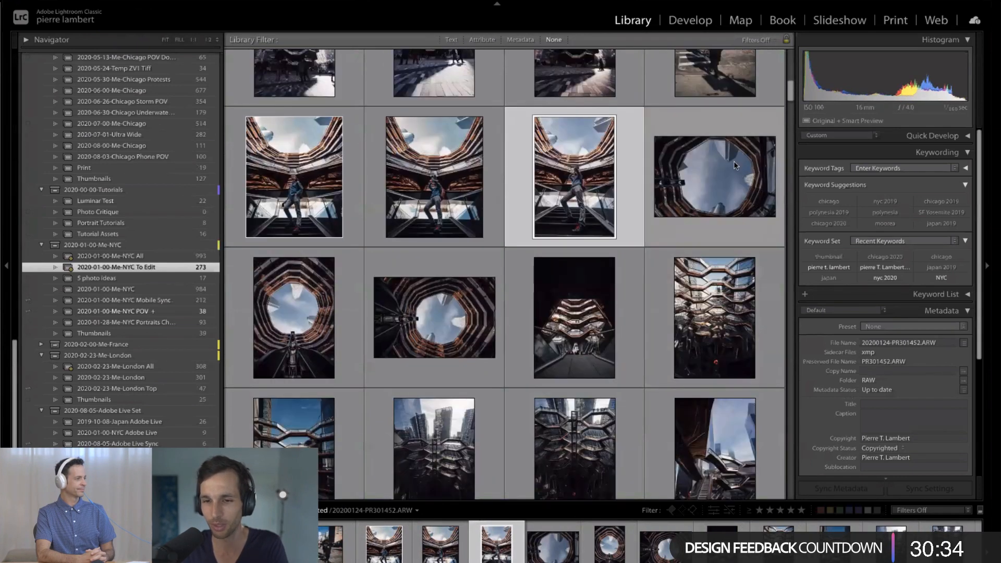
pyautogui.press('j')
pyautogui.scroll(-8, 707, 343)
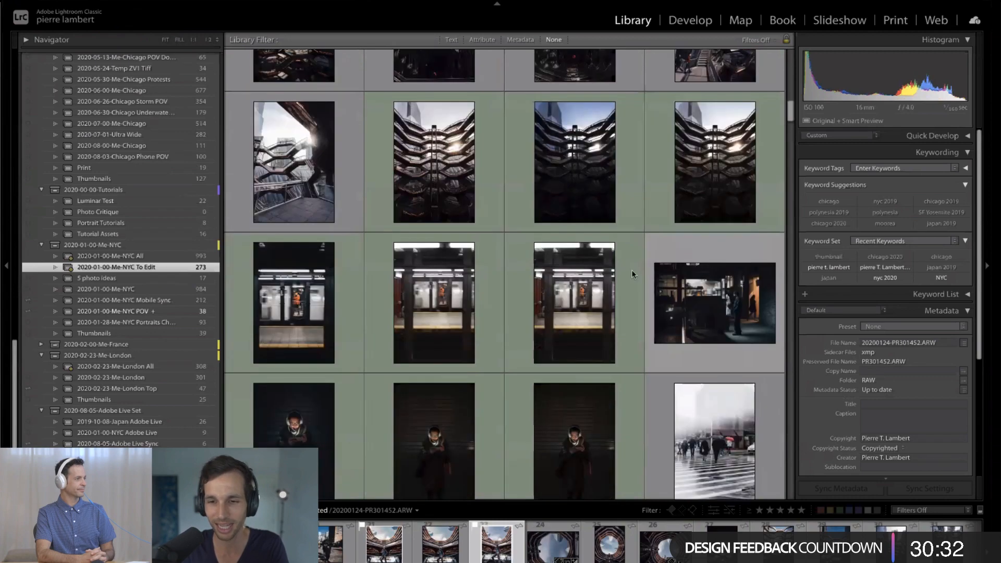
# - Browse the photos in the To Edit collection and switch to the 2020-01-00-NYC Adobe Live collection
pyautogui.scroll(10, 597, 203)
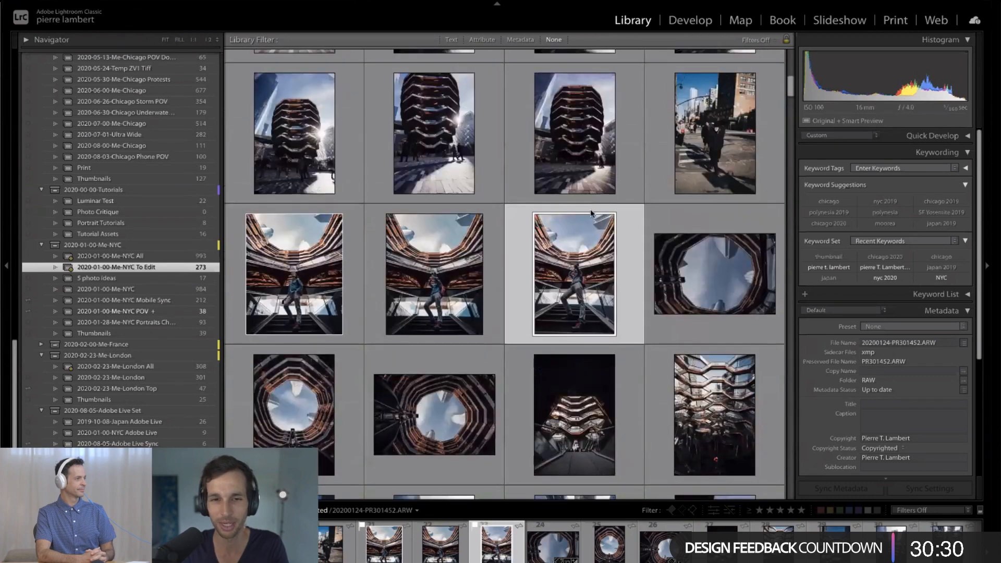
pyautogui.scroll(5, 521, 282)
pyautogui.scroll(3, 520, 281)
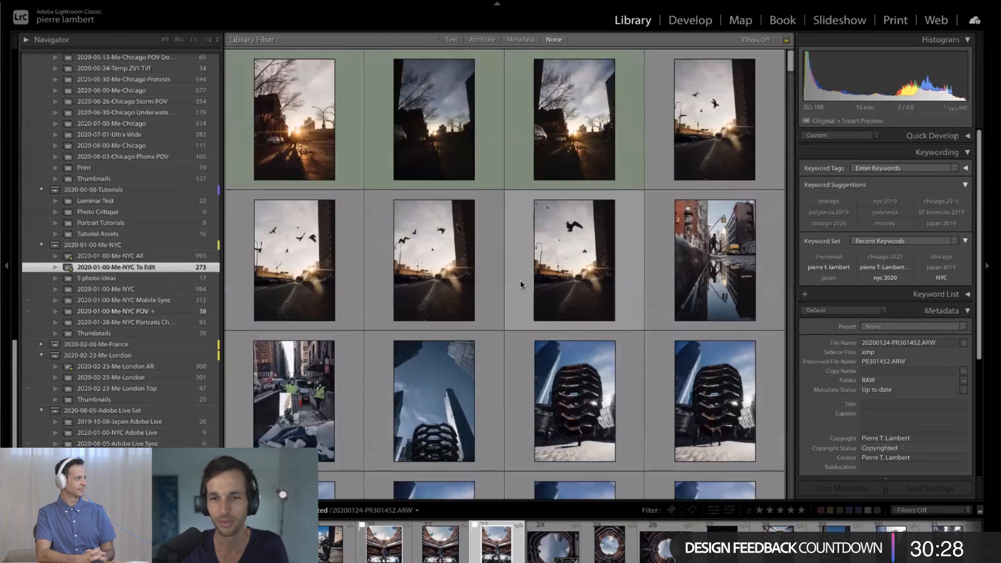
pyautogui.scroll(-15, 521, 284)
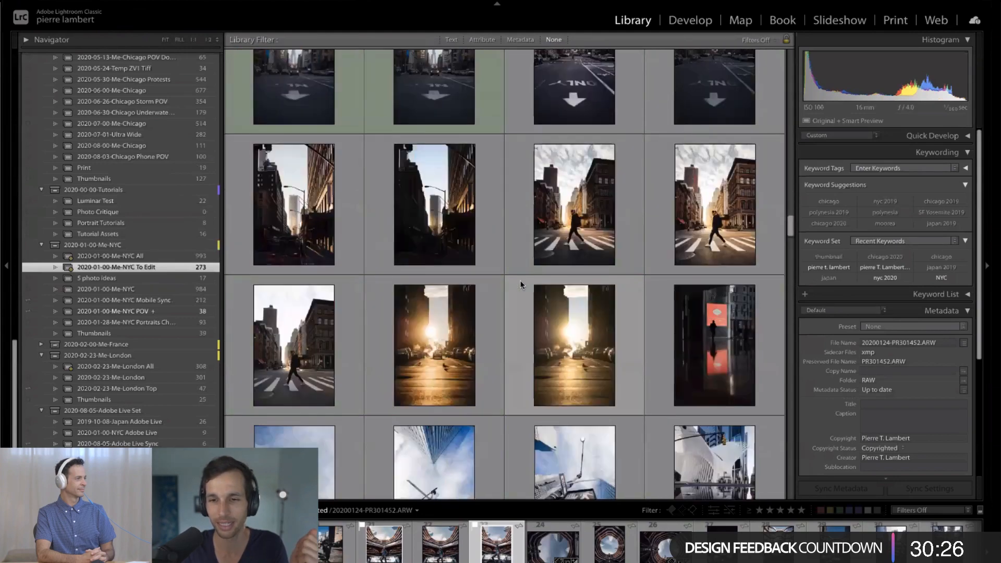
pyautogui.scroll(-10, 520, 285)
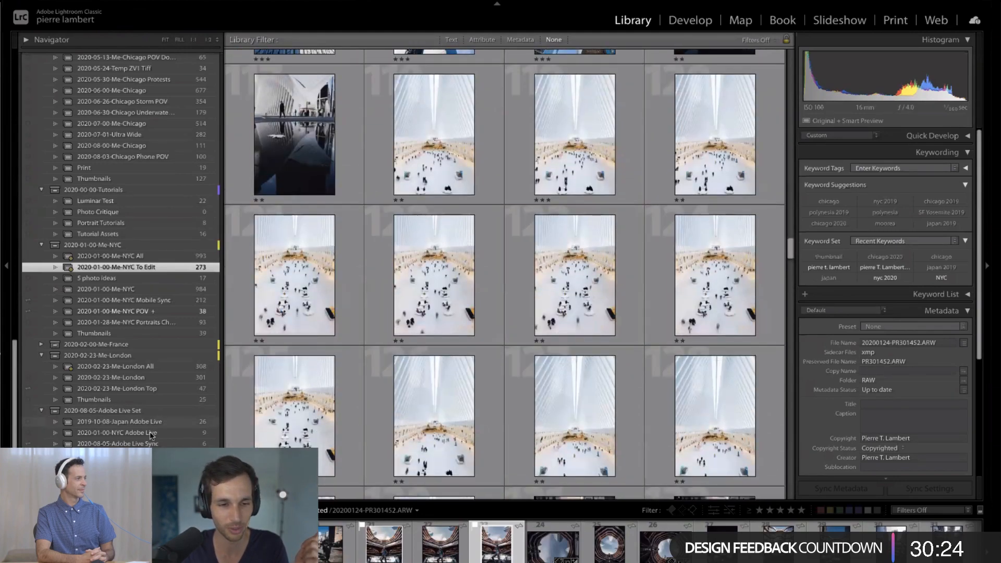
pyautogui.click(156, 434)
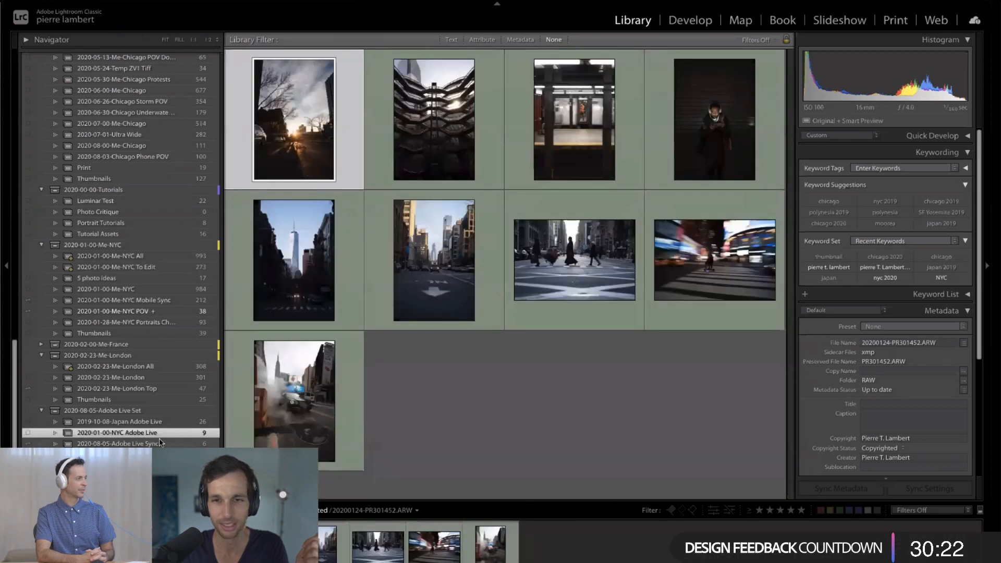
# - Open the honeycomb building photo in the Develop module and look through the presets down to the Adobe Live group
pyautogui.doubleClick(428, 138)
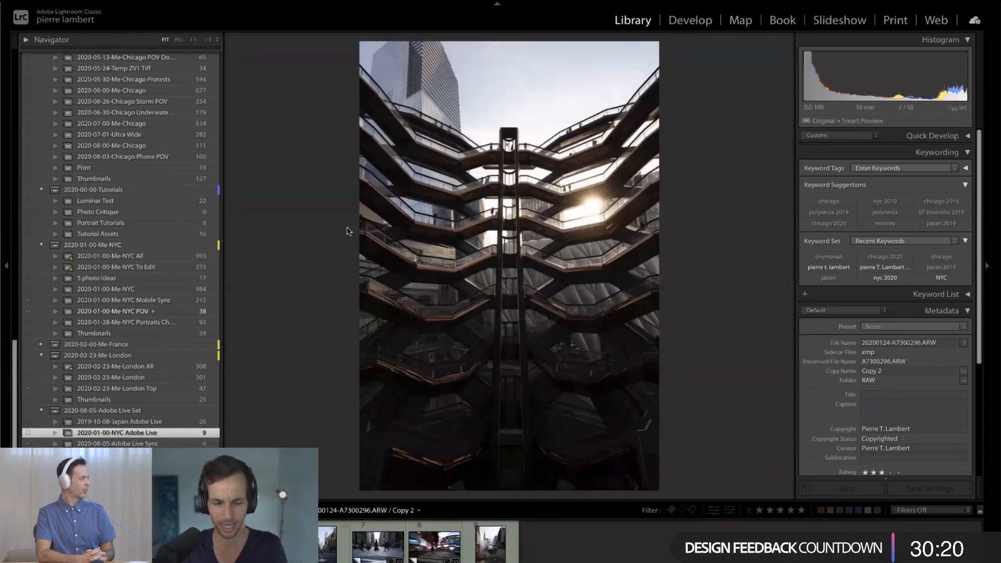
pyautogui.press('d')
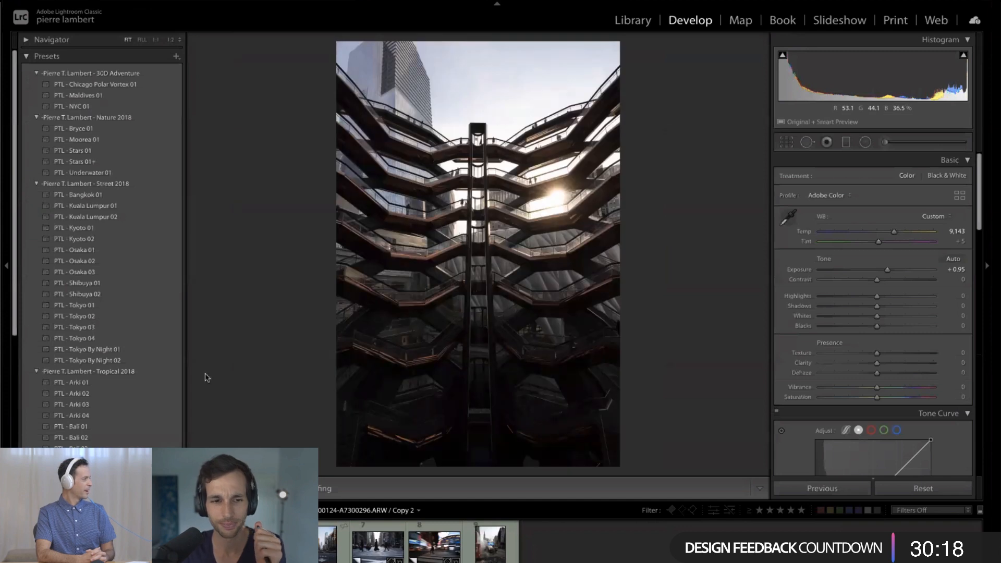
pyautogui.scroll(-5, 142, 378)
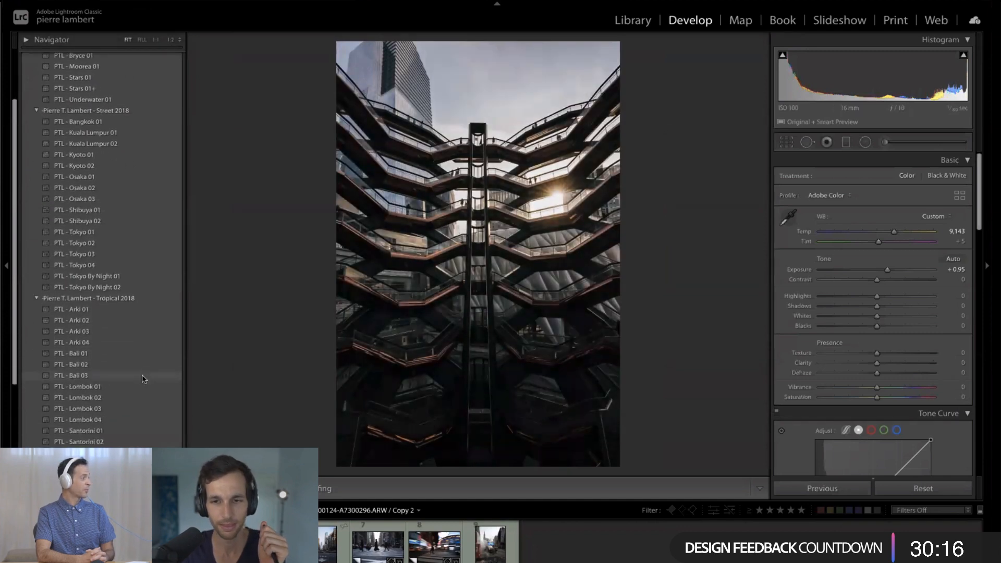
pyautogui.scroll(-2, 144, 379)
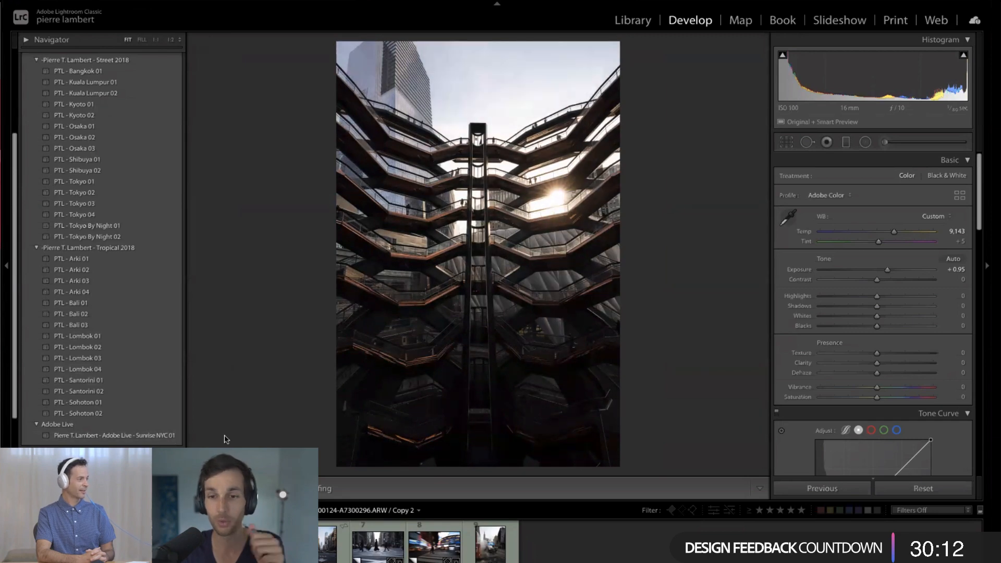
# - Turn on Reference View with the sunrise street photo as the reference and the honeycomb building photo as the active one
pyautogui.hotkey('shift', 'r')
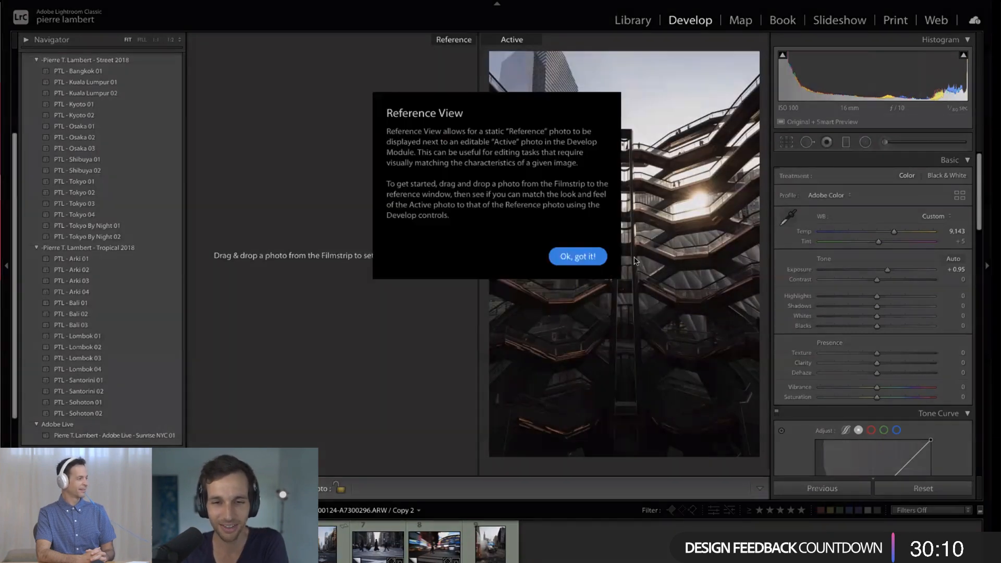
pyautogui.press('Return')
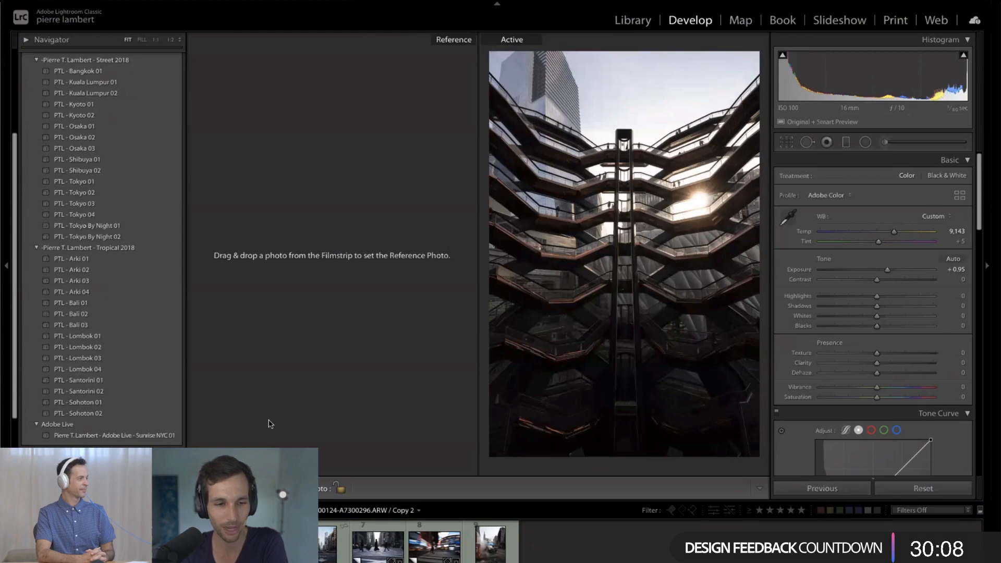
pyautogui.press('Right')
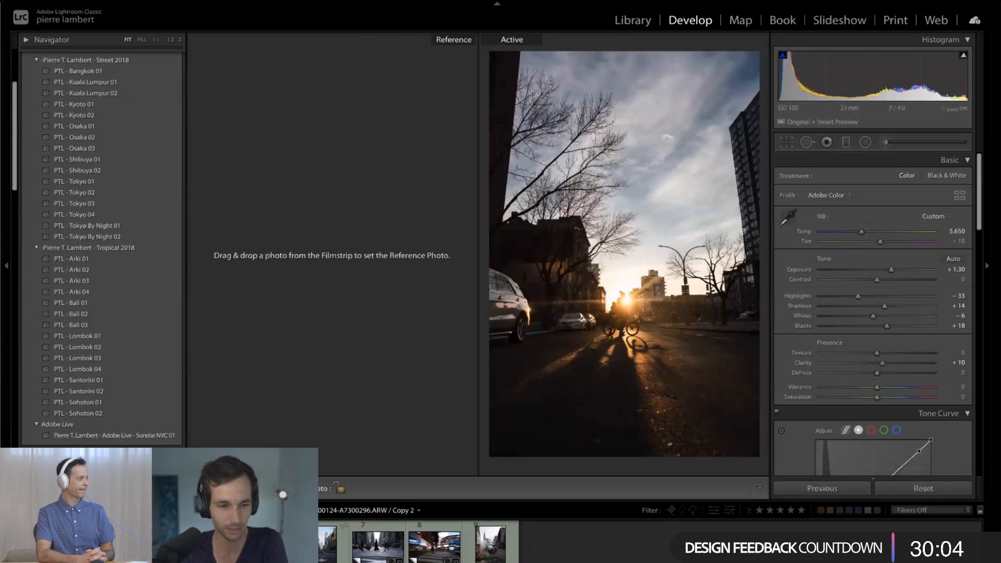
pyautogui.moveTo(327, 542); pyautogui.dragTo(377, 269)
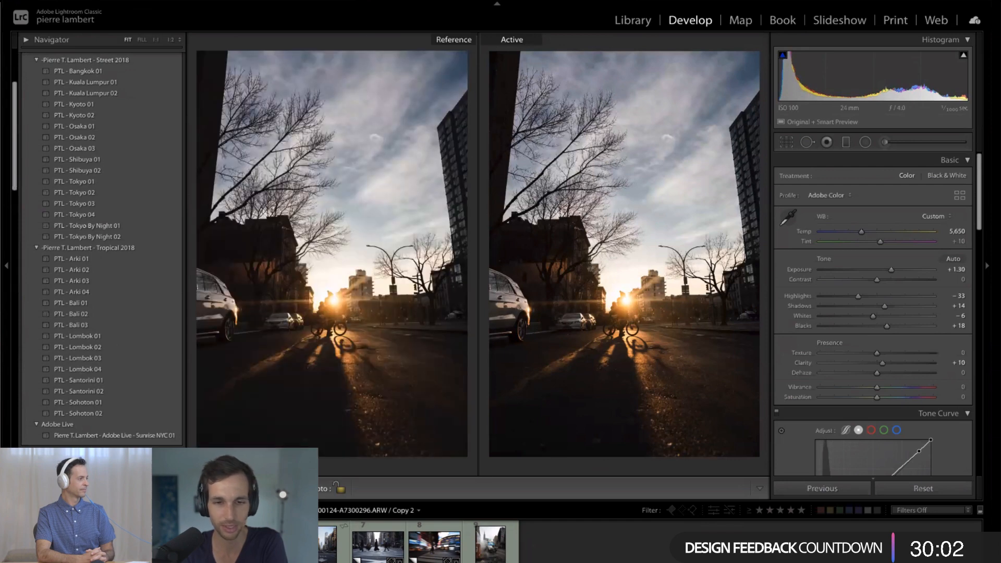
pyautogui.press('Left')
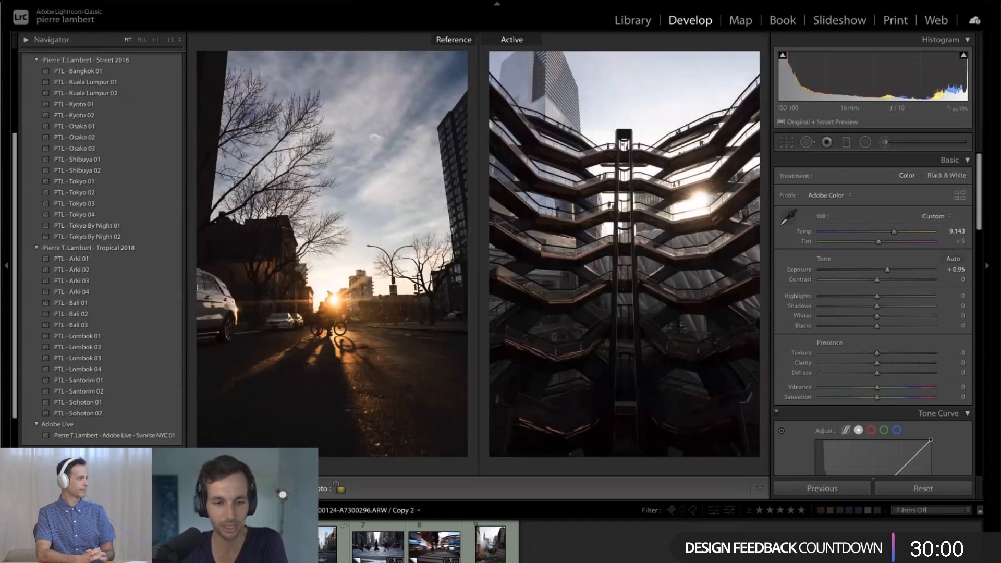
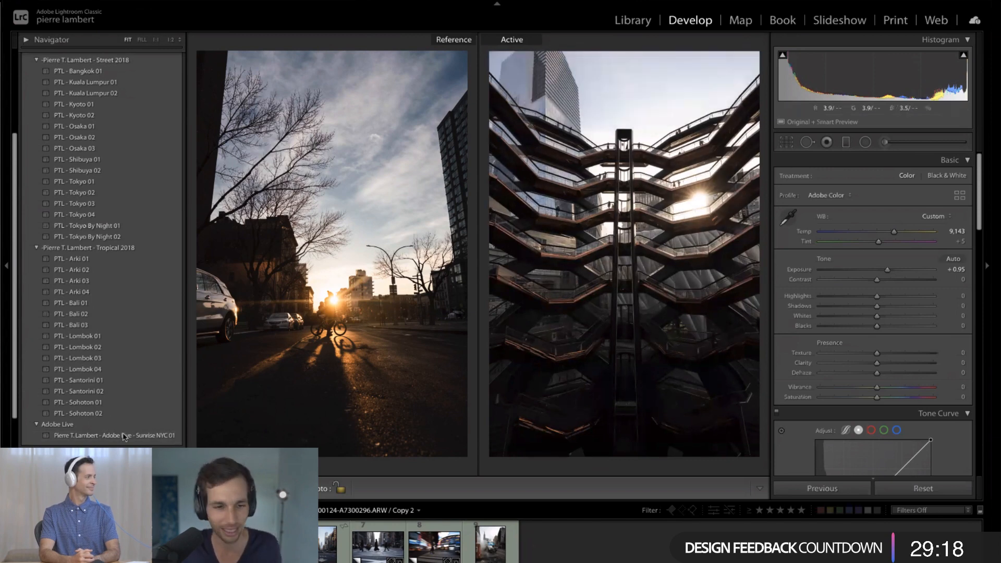
# - Apply the Sunrise NYC 01 preset from the Adobe Live group to the honeycomb building photo
pyautogui.click(180, 436)
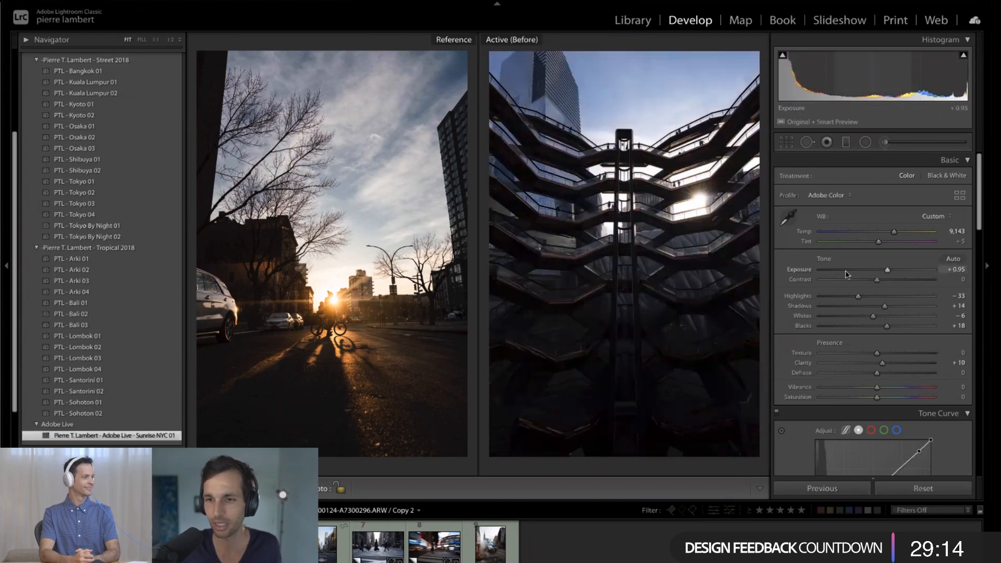
pyautogui.hotkey('ctrl', 'z')
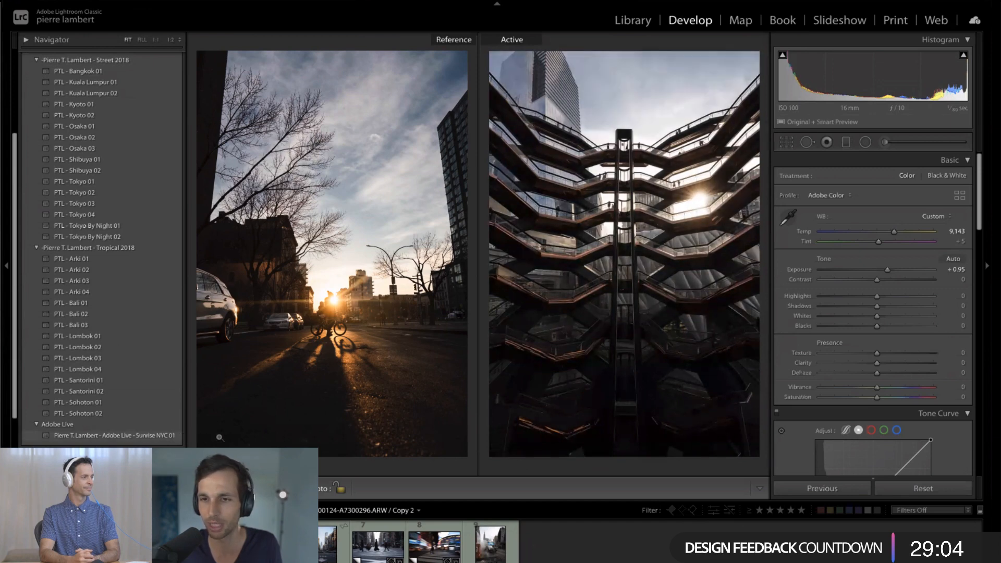
pyautogui.click(168, 437)
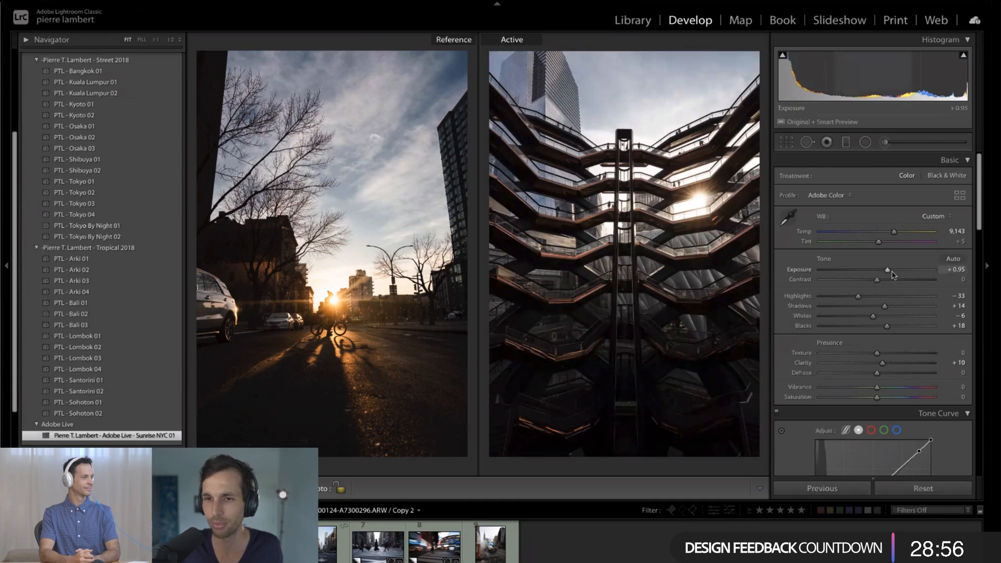
# - Fine-tune the honeycomb building photo with Exposure +1.05, Shadows +20 and Clarity +14
pyautogui.moveTo(892, 272); pyautogui.dragTo(889, 272)
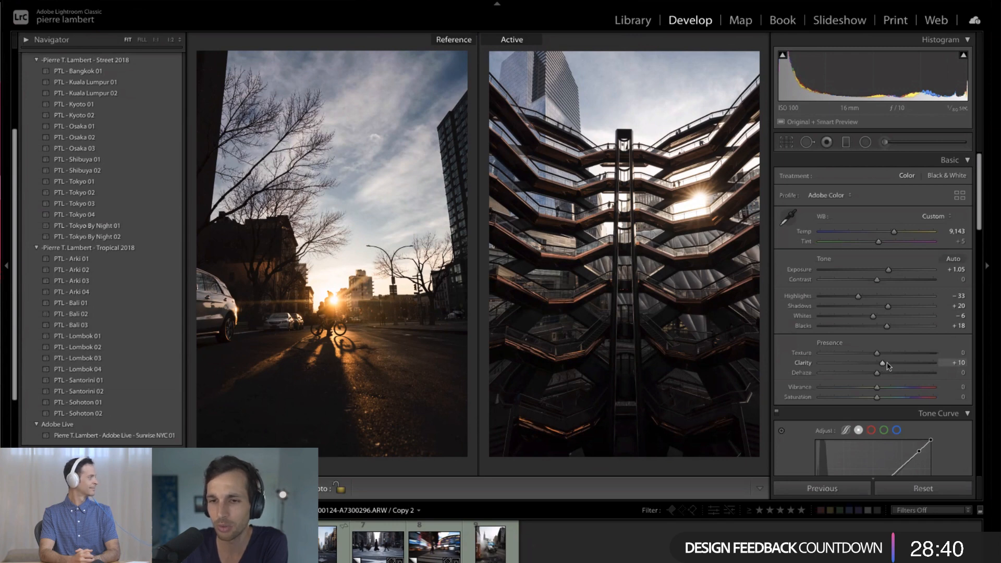
pyautogui.moveTo(888, 365); pyautogui.dragTo(931, 364)
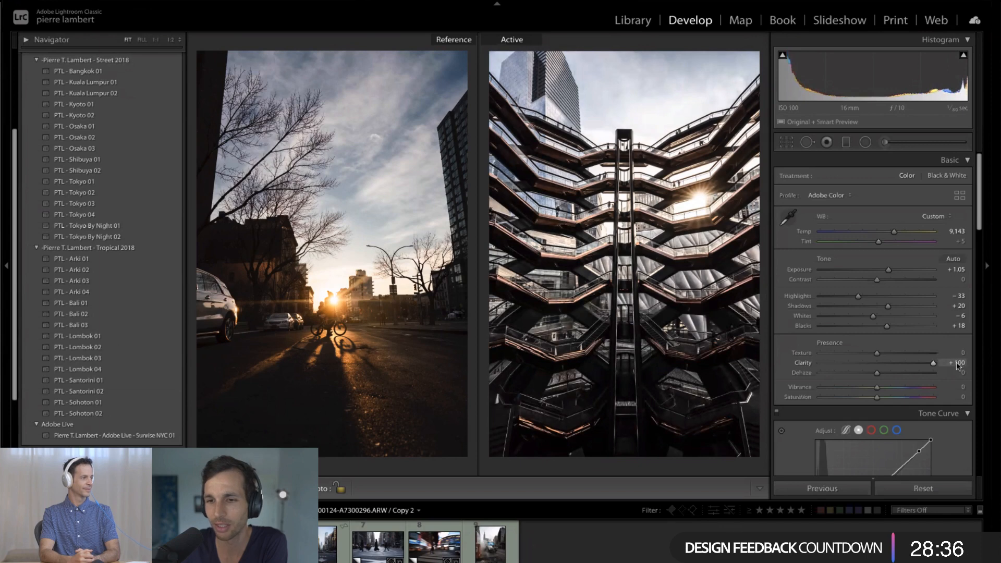
pyautogui.moveTo(936, 365); pyautogui.dragTo(886, 368)
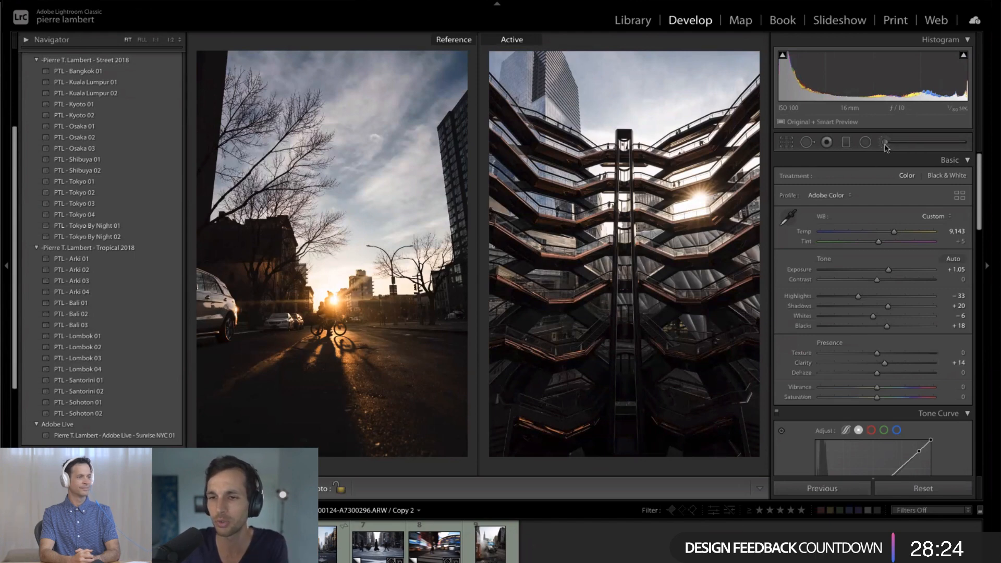
# - Paint an Adjustment Brush mask over the honeycomb structure with size 17, feather 100, flow 92 and Auto Mask, showing the mask overlay
pyautogui.press('k')
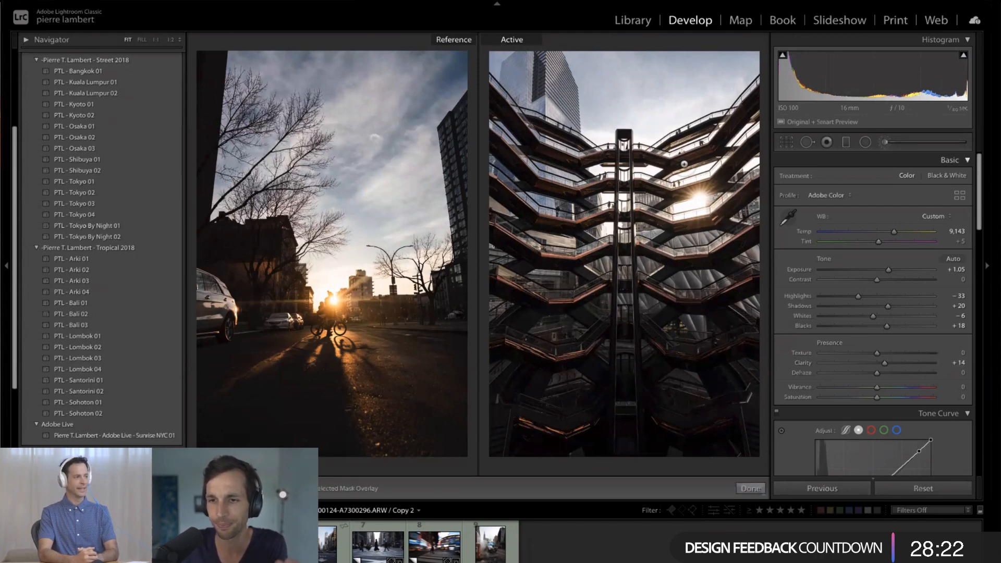
pyautogui.scroll(5, 684, 165)
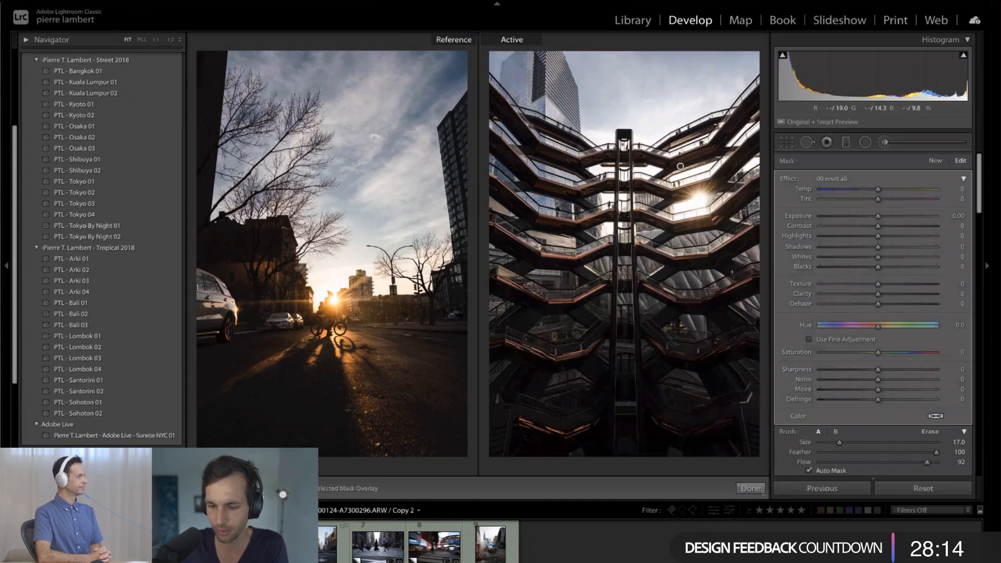
pyautogui.press('o')
pyautogui.moveTo(743, 91)
pyautogui.mouseDown()
pyautogui.moveTo(748, 172)
pyautogui.moveTo(589, 136)
pyautogui.moveTo(509, 99)
pyautogui.moveTo(521, 198)
pyautogui.moveTo(552, 245)
pyautogui.moveTo(557, 365)
pyautogui.moveTo(609, 440)
pyautogui.moveTo(623, 438)
pyautogui.moveTo(623, 365)
pyautogui.moveTo(719, 417)
pyautogui.moveTo(738, 380)
pyautogui.mouseUp()
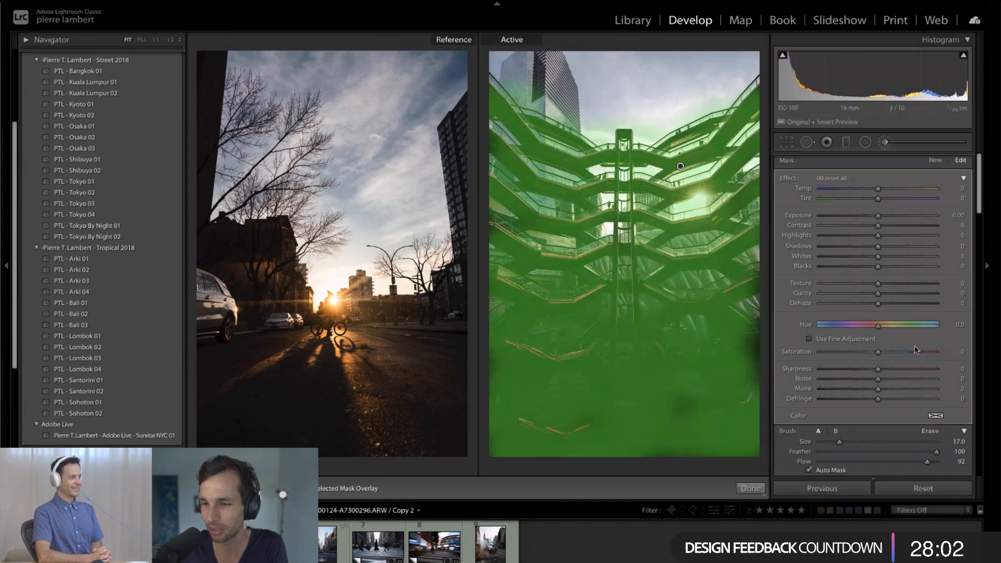
# - Limit the brush mask with a Color Range Mask sampled from the structure's walkways near the central column
pyautogui.scroll(-3, 892, 338)
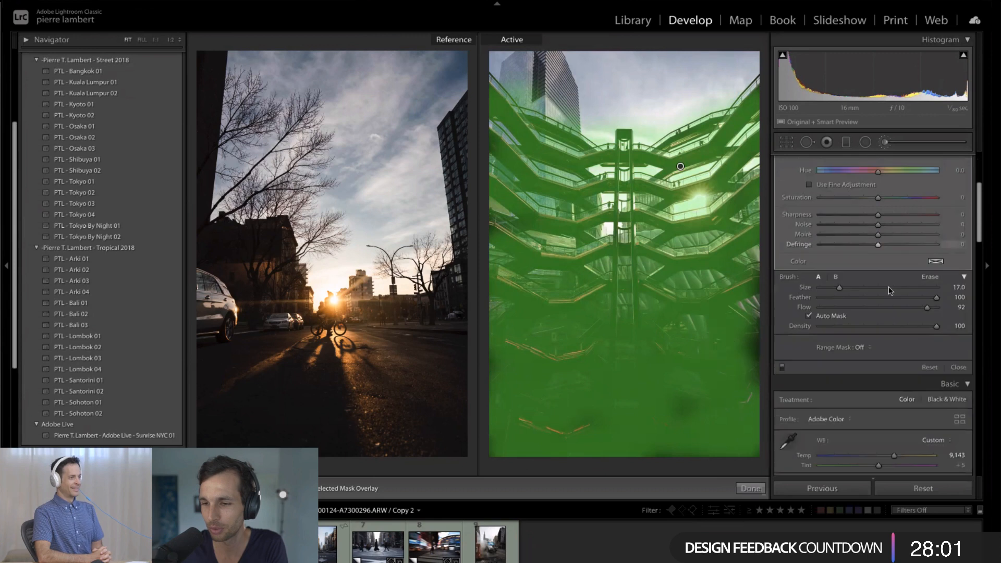
pyautogui.click(861, 347)
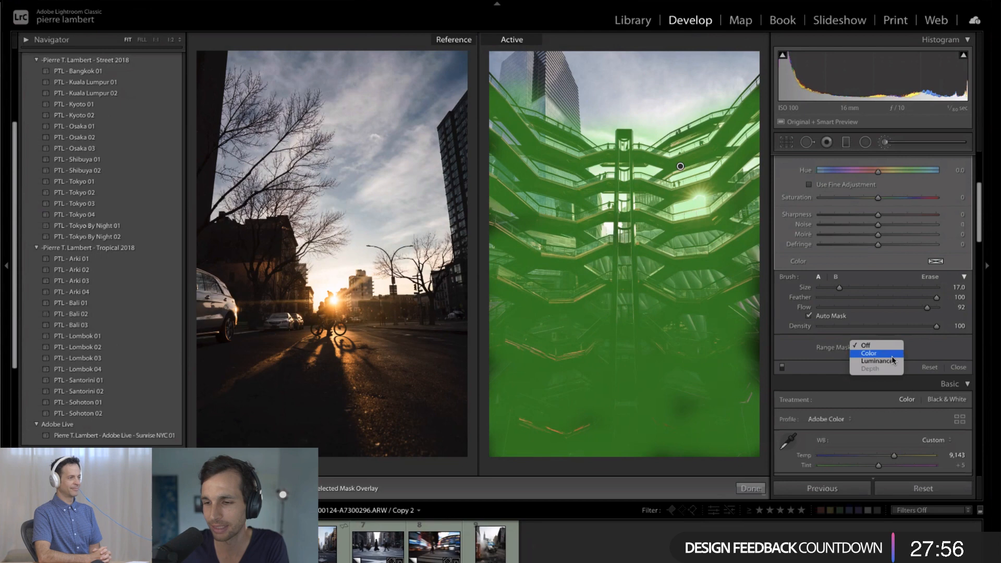
pyautogui.click(892, 355)
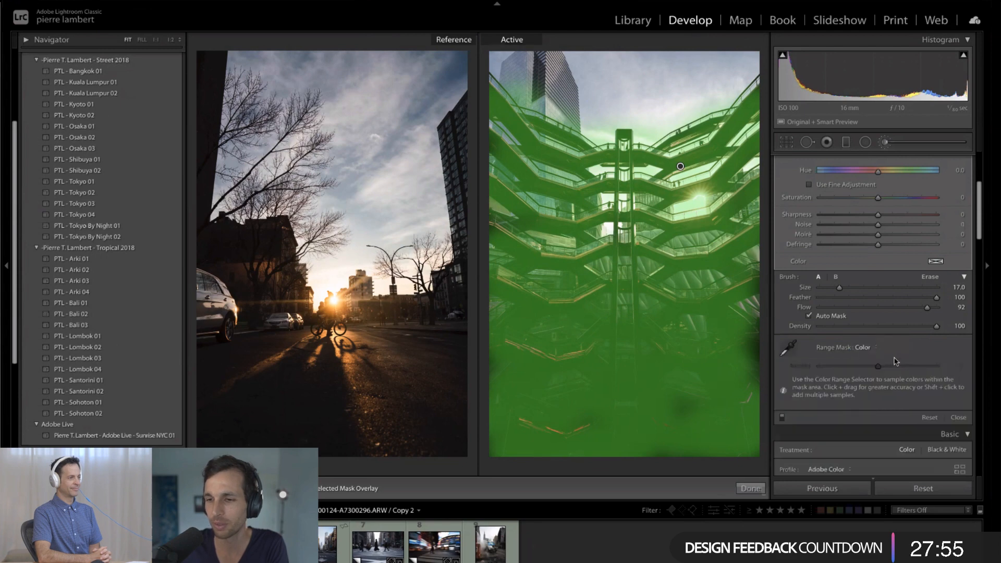
pyautogui.click(792, 351)
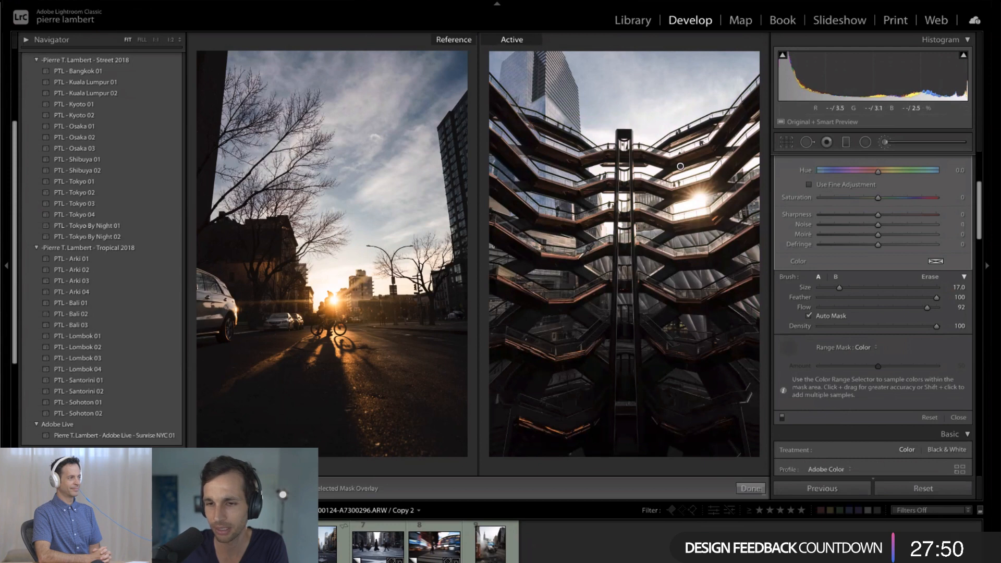
pyautogui.click(574, 257)
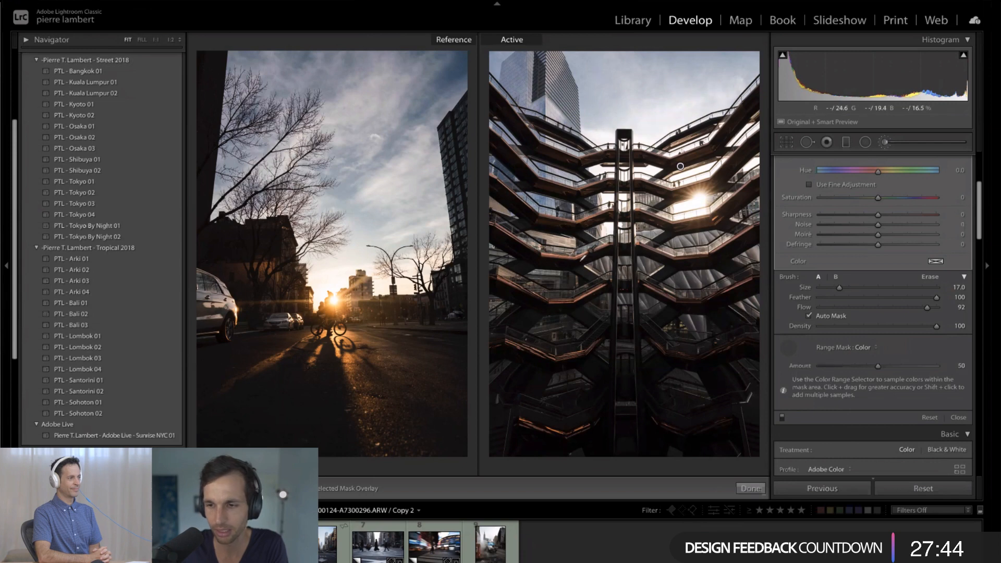
pyautogui.click(630, 244)
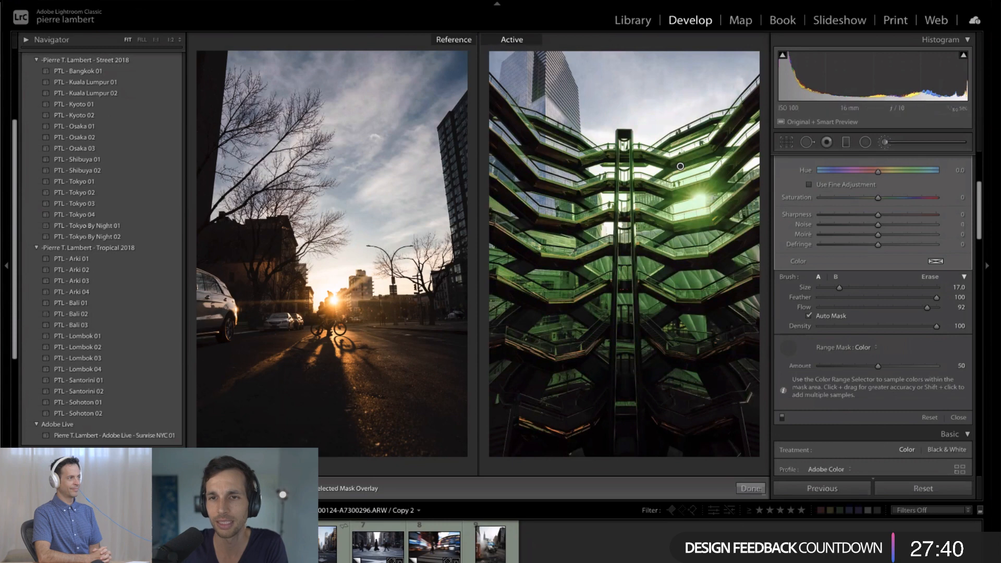
# - Turn on the cursor highlight in Cursor Pro
pyautogui.click(480, 1)
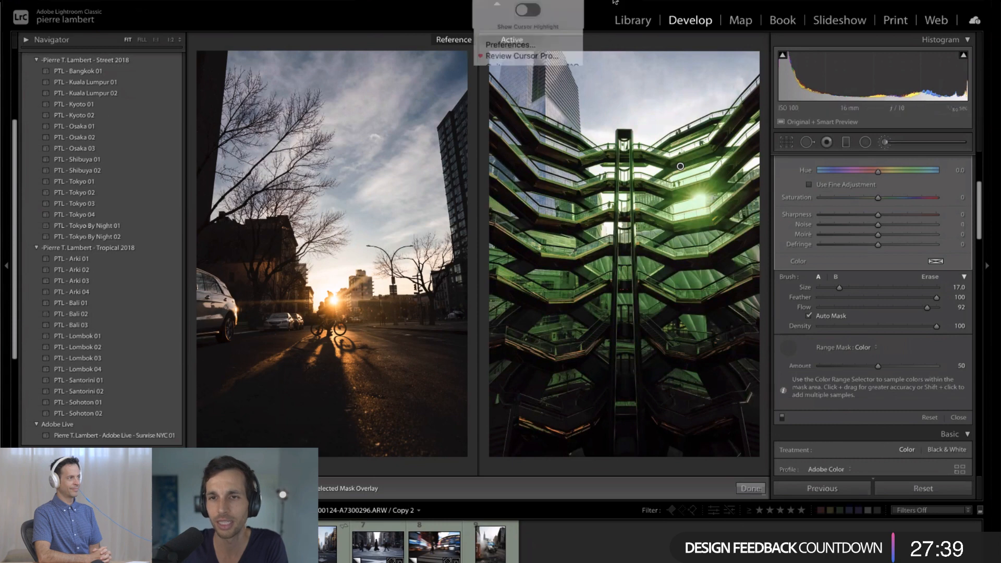
pyautogui.click(585, 27)
pyautogui.click(480, 2)
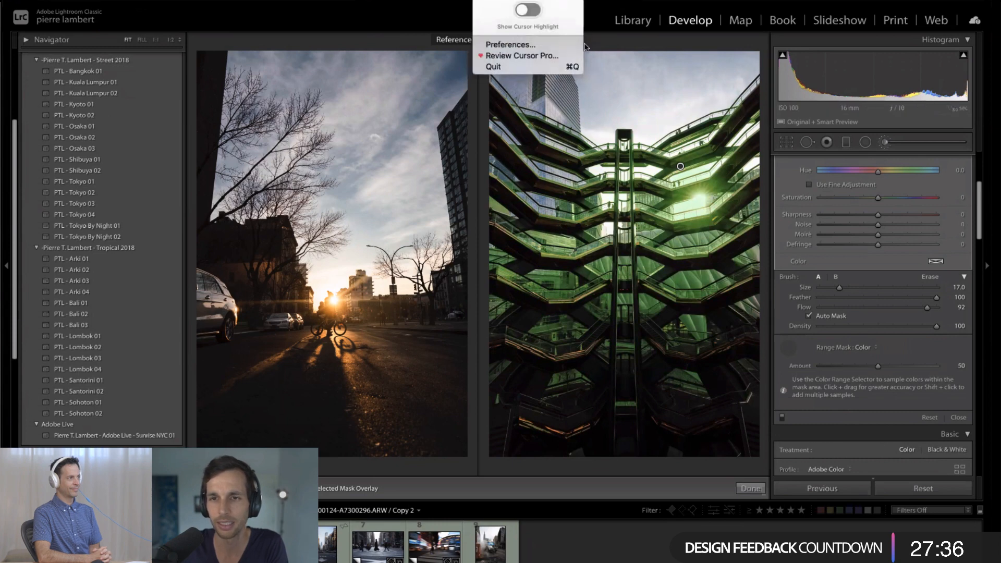
pyautogui.click(527, 9)
pyautogui.click(550, 96)
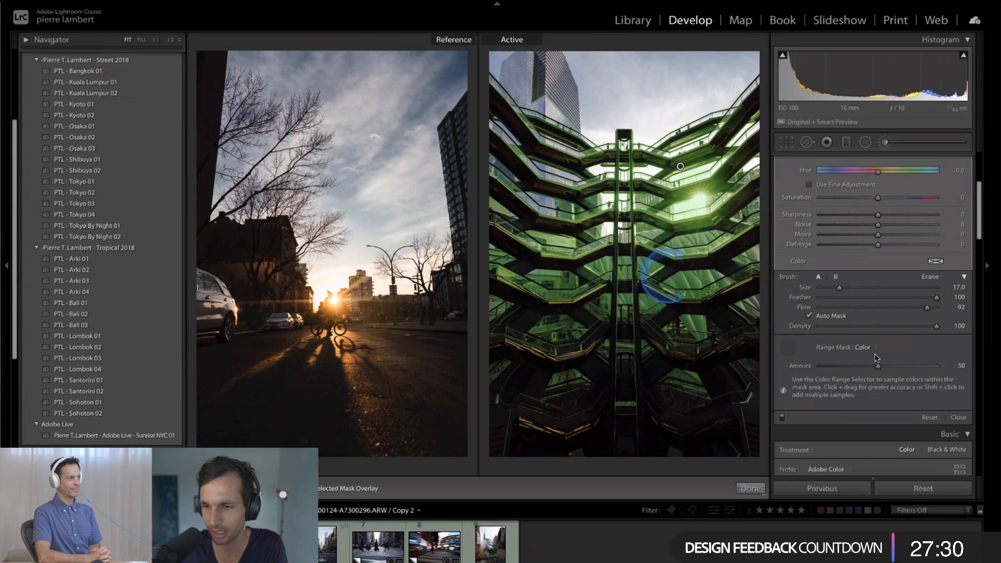
# - Set the Color Range Mask amount to 12, decline the Dictation offer and display the mask overlay
pyautogui.moveTo(874, 365); pyautogui.dragTo(826, 370)
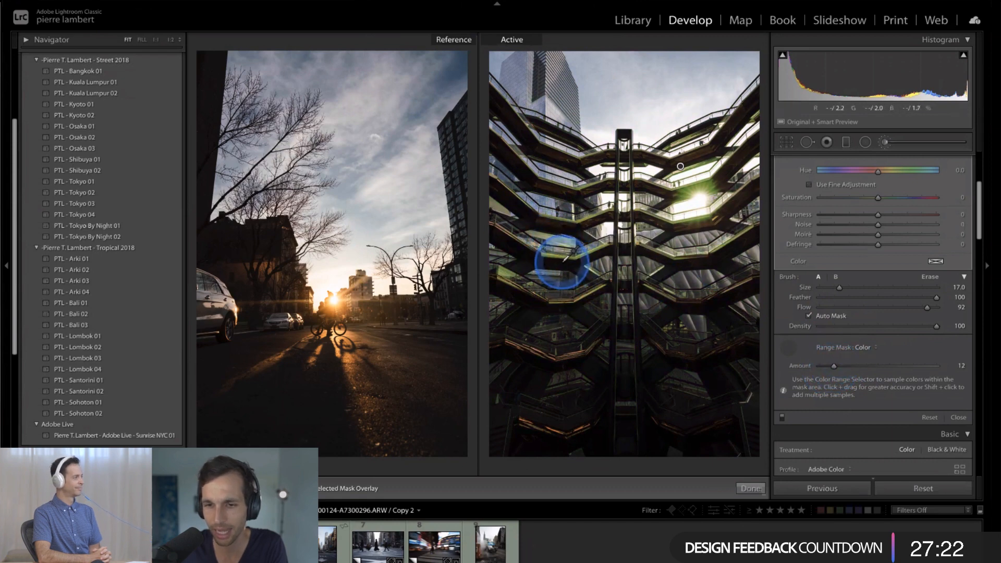
pyautogui.press('fn')
pyautogui.press('fn')
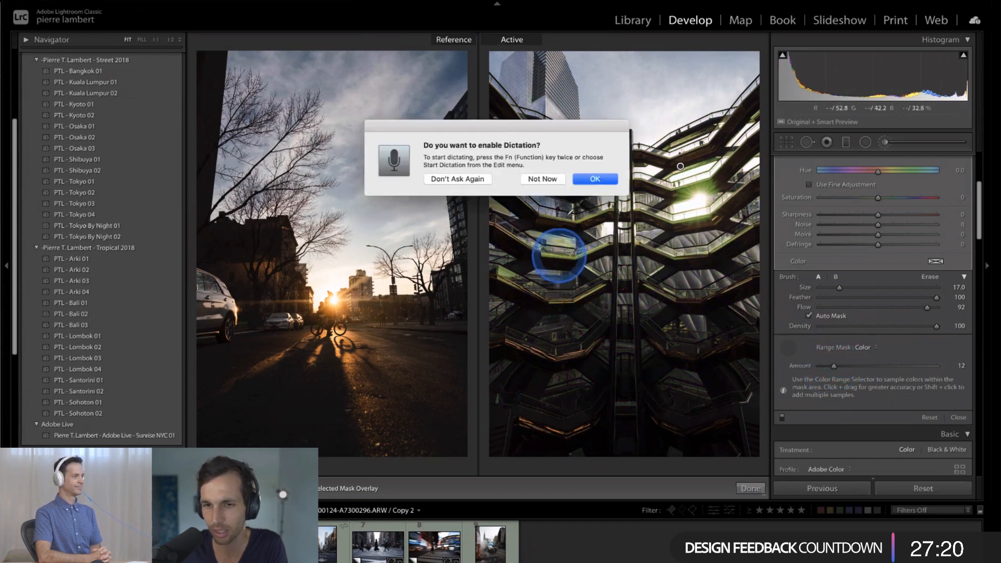
pyautogui.click(542, 179)
pyautogui.press('o')
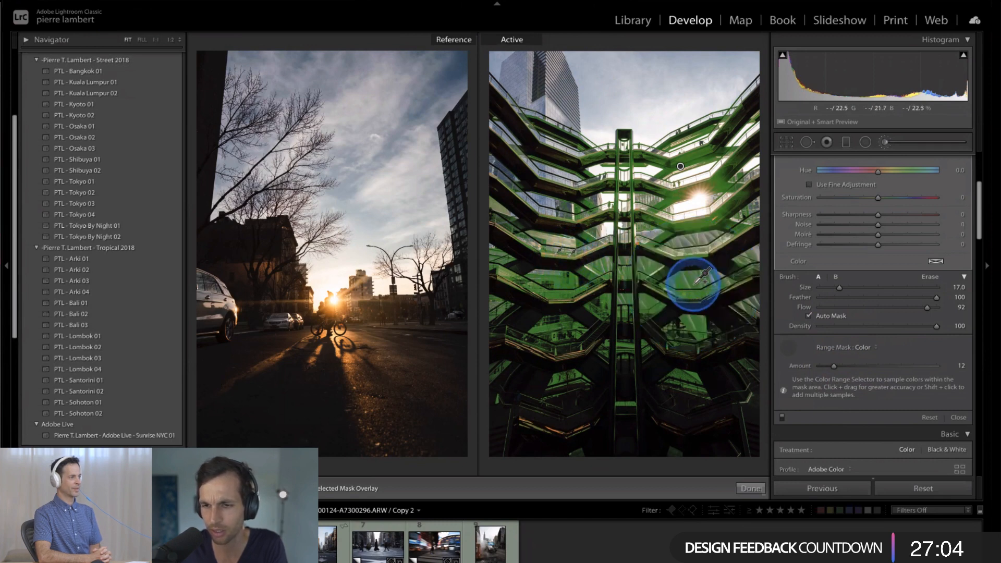
# - Resample the Color Range Mask from the walkways just left of the central column, declining Dictation again
pyautogui.press('Fn')
pyautogui.press('Fn')
pyautogui.click(542, 179)
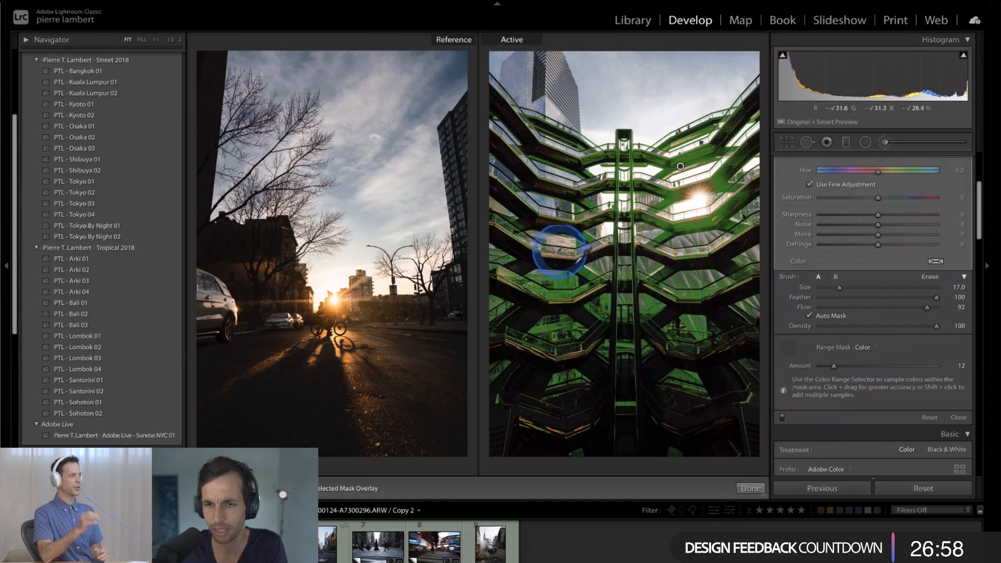
pyautogui.keyDown('alt'); pyautogui.click(564, 254); pyautogui.keyUp('alt')
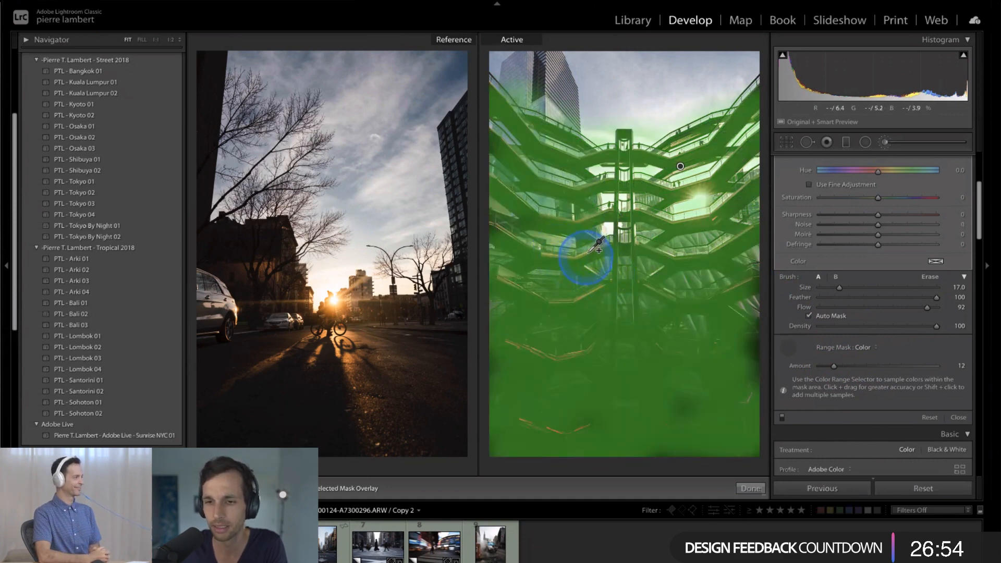
pyautogui.click(595, 250)
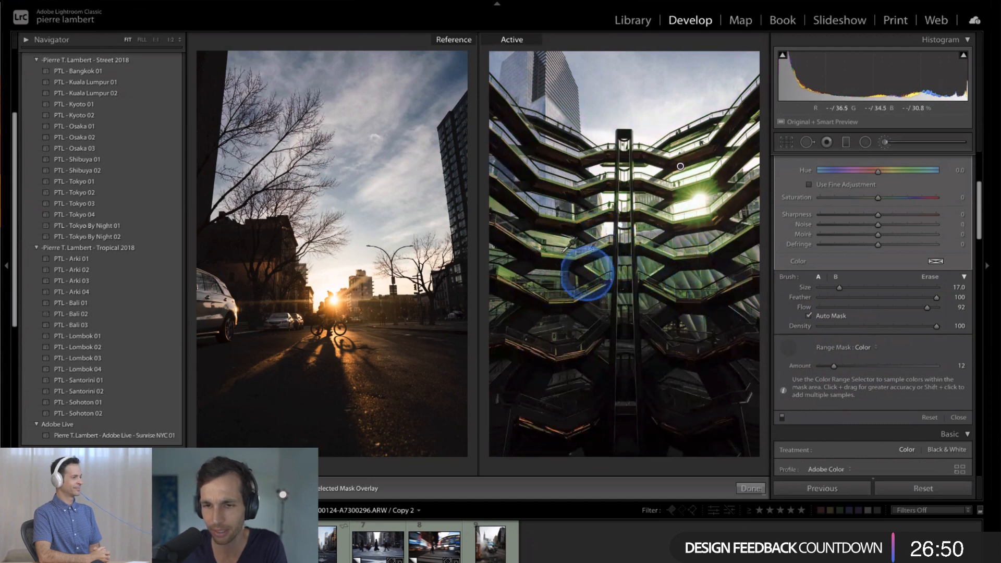
# - Add a color sample to the range mask from the dark beam to the right of the sun
pyautogui.press('super+=')
pyautogui.press('super+=')
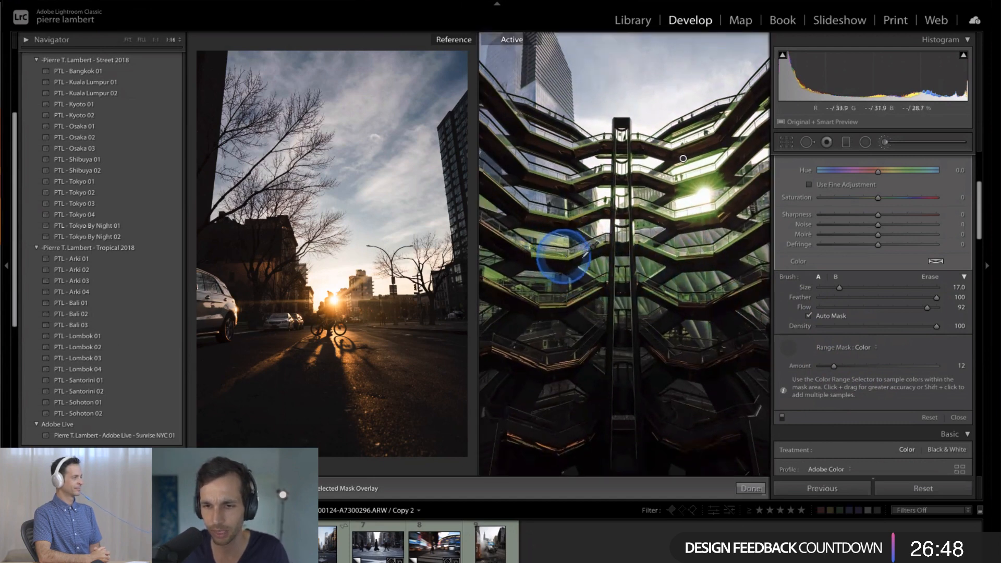
pyautogui.press('super+=')
pyautogui.press('super+=')
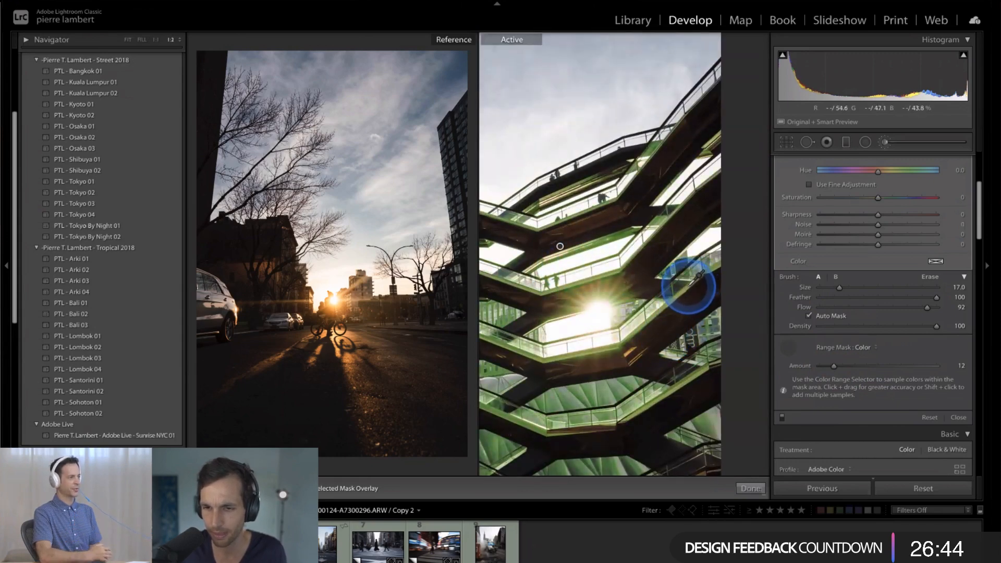
pyautogui.click(676, 247)
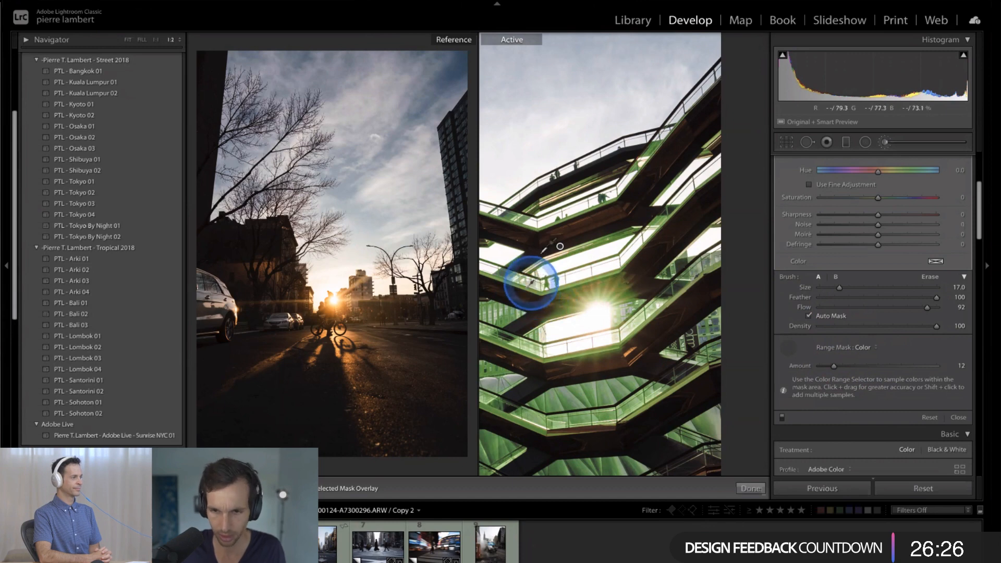
# - Increase the Color Range Mask amount to 30 while viewing the whole building
pyautogui.hotkey('ctrl', '0')
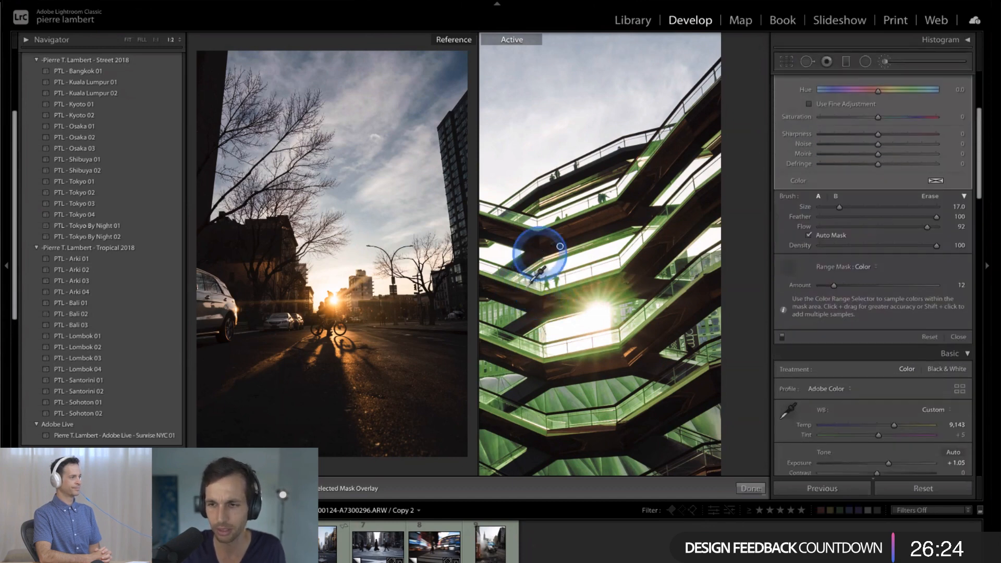
pyautogui.hotkey('ctrl', '-')
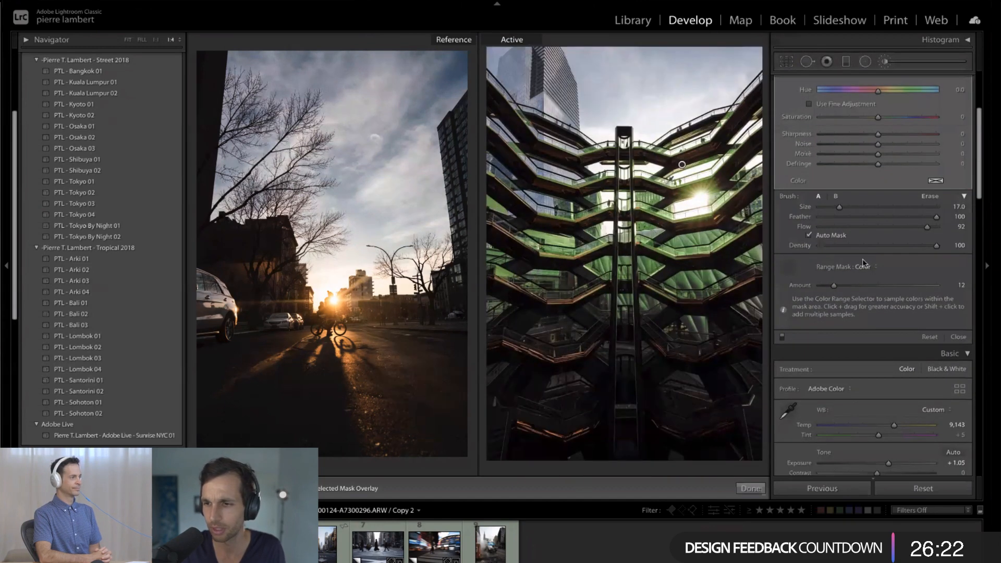
pyautogui.scroll(5, 889, 268)
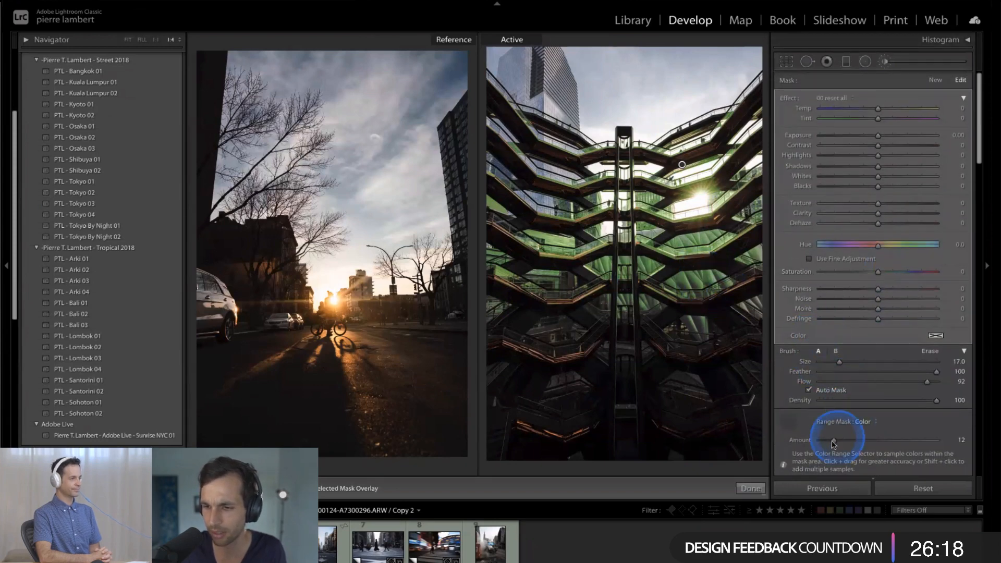
pyautogui.moveTo(825, 442); pyautogui.dragTo(854, 441)
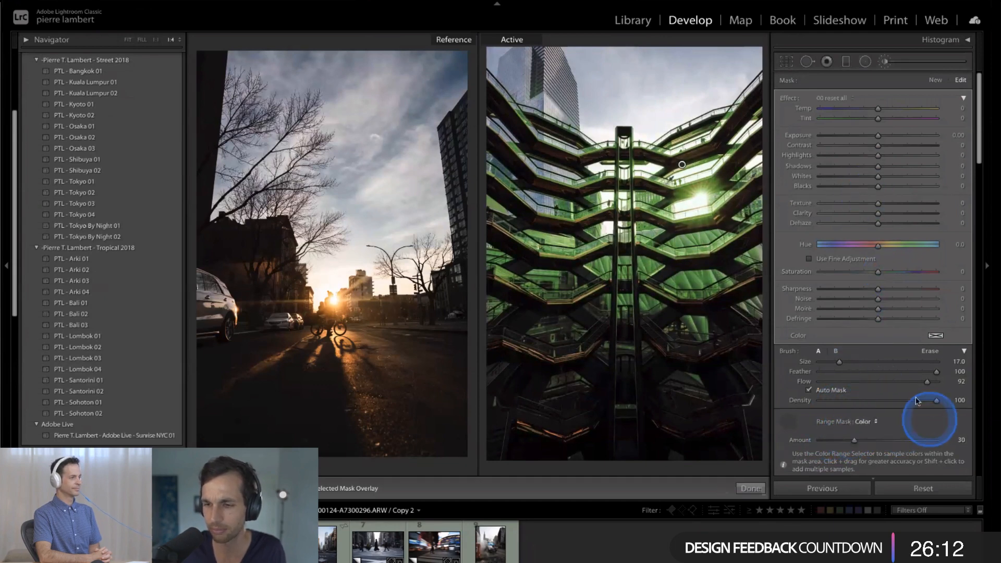
# - Switch the mask brush to Erase with size 5.0, feather 100 and flow 87
pyautogui.scroll(1, 892, 248)
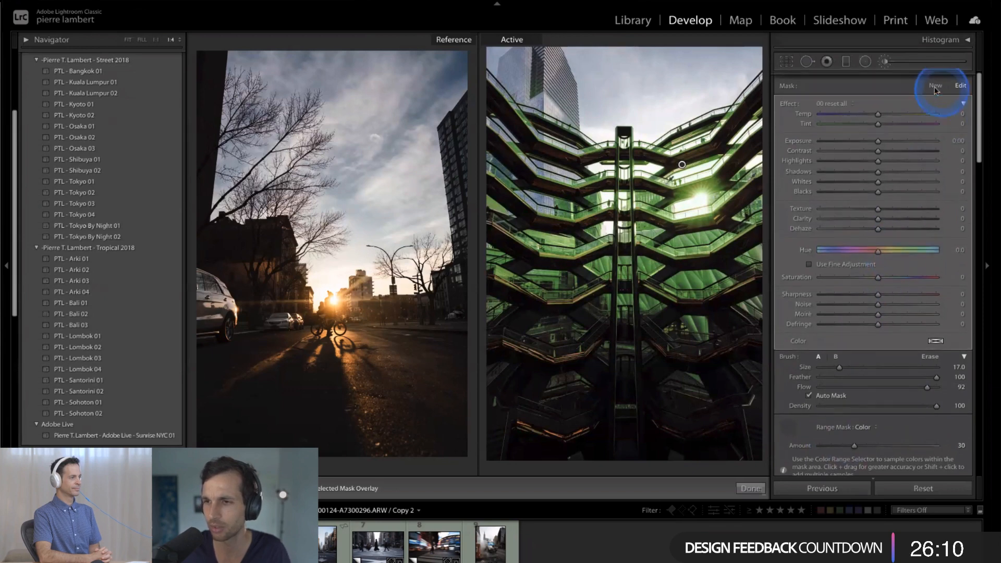
pyautogui.scroll(-1, 935, 92)
pyautogui.click(929, 351)
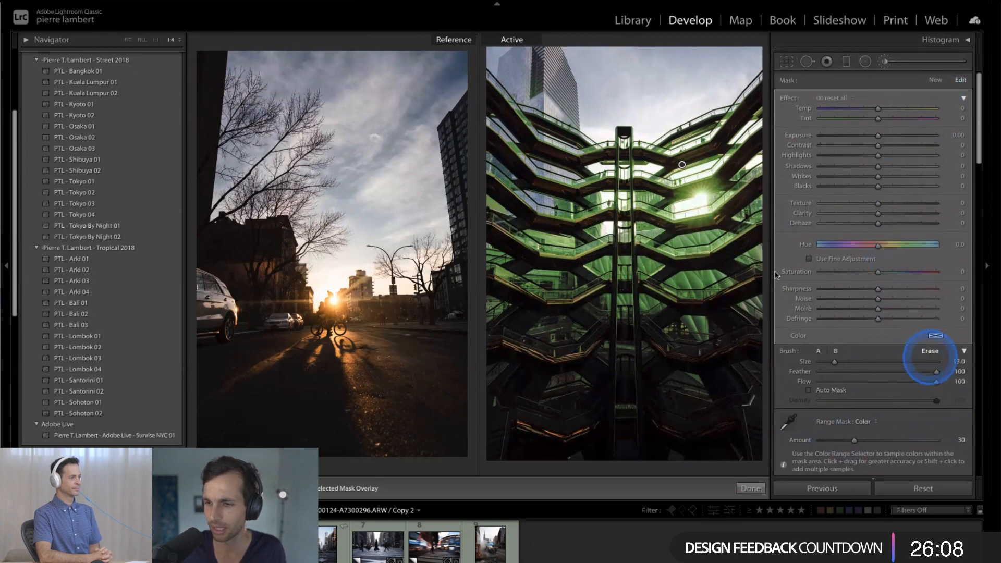
pyautogui.scroll(-5, 687, 240)
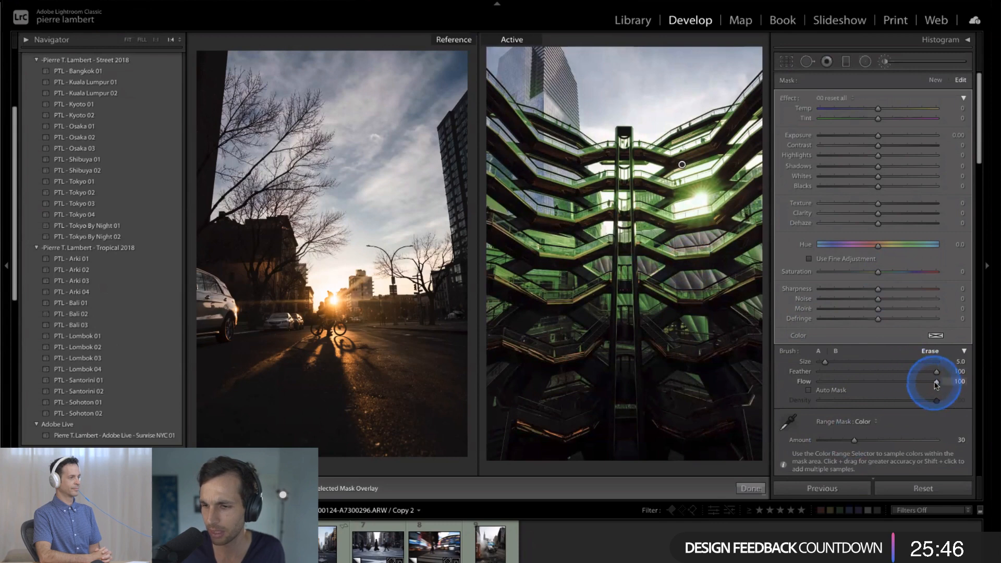
pyautogui.moveTo(934, 381)
pyautogui.mouseDown()
pyautogui.moveTo(896, 385)
pyautogui.moveTo(920, 381)
pyautogui.mouseUp()
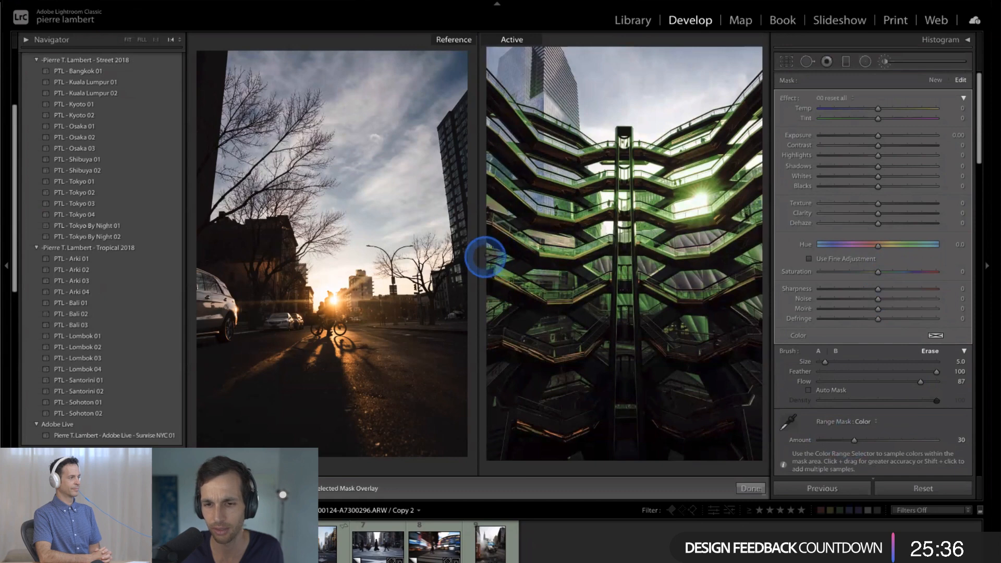
# - Erase the brush mask over the lower walkways around the central column and hide the mask overlay
pyautogui.moveTo(697, 330)
pyautogui.mouseDown()
pyautogui.moveTo(702, 323)
pyautogui.moveTo(699, 335)
pyautogui.mouseUp()
pyautogui.moveTo(627, 300); pyautogui.dragTo(657, 306)
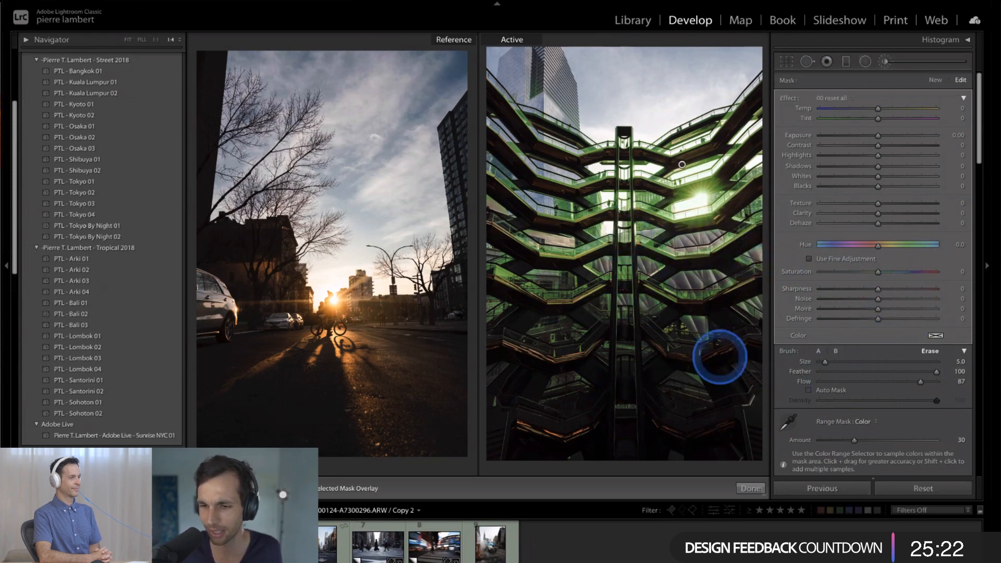
pyautogui.press('o')
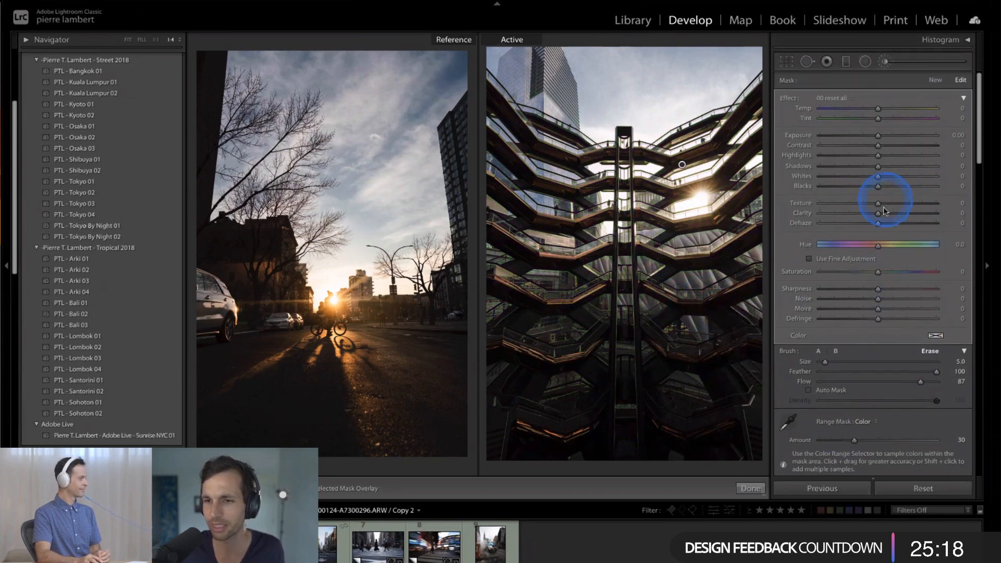
# - Try Highlights and Clarity at 100 on the brush mask, undoing each trial
pyautogui.moveTo(878, 214)
pyautogui.mouseDown()
pyautogui.moveTo(936, 221)
pyautogui.moveTo(868, 214)
pyautogui.moveTo(885, 213)
pyautogui.mouseUp()
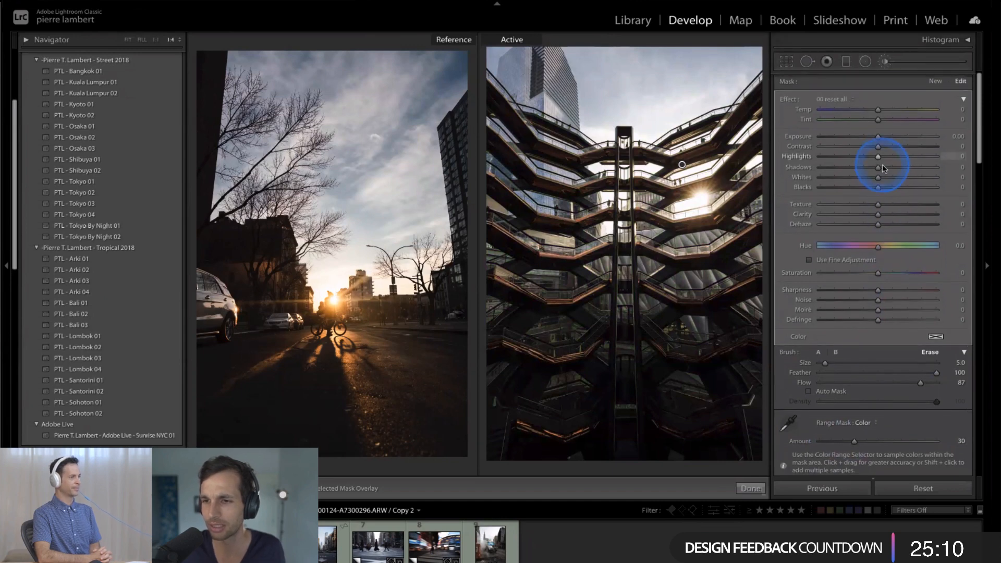
pyautogui.moveTo(886, 159); pyautogui.dragTo(950, 163)
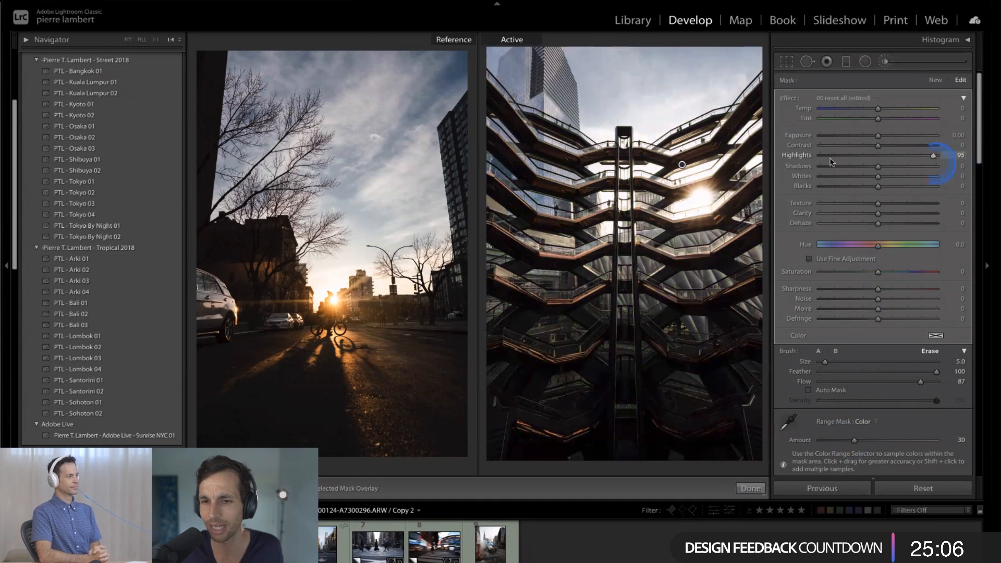
pyautogui.hotkey('ctrl', 'z')
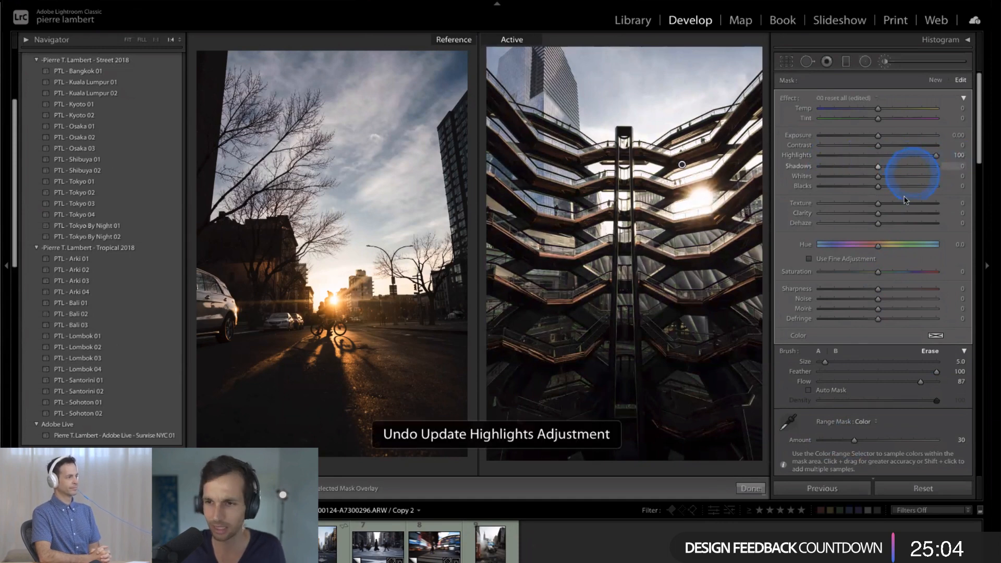
pyautogui.hotkey('ctrl', 'z')
pyautogui.moveTo(940, 214); pyautogui.dragTo(943, 212)
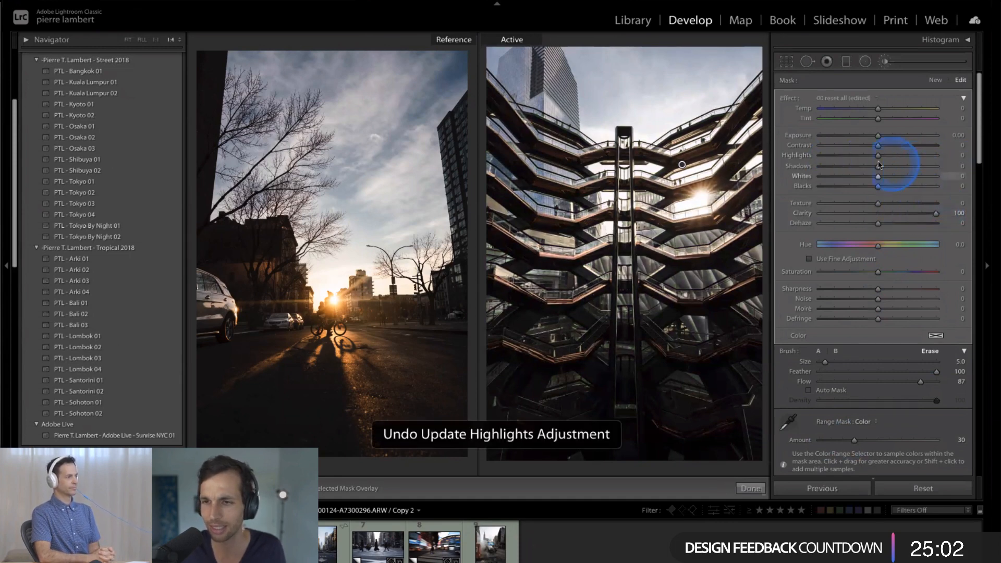
pyautogui.hotkey('ctrl', 'z')
# - Set the brush mask's Contrast to 31, Highlights 22, Shadows 24, Whites -14, Blacks -5, Texture 11 and Clarity 10
pyautogui.moveTo(878, 156)
pyautogui.mouseDown()
pyautogui.moveTo(904, 157)
pyautogui.moveTo(832, 162)
pyautogui.moveTo(890, 174)
pyautogui.moveTo(890, 156)
pyautogui.mouseUp()
pyautogui.hotkey('ctrl', 'z')
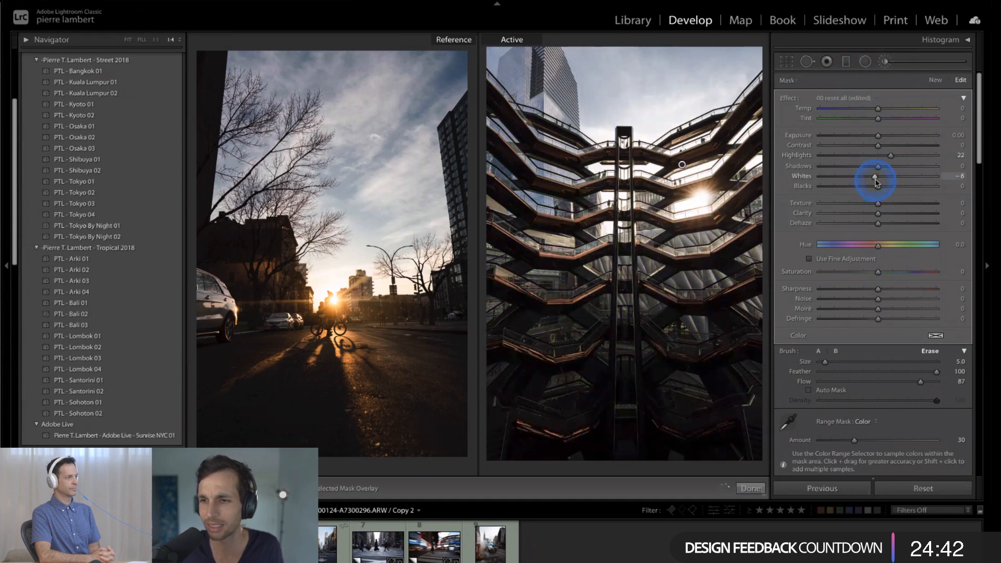
pyautogui.moveTo(900, 171)
pyautogui.mouseDown()
pyautogui.moveTo(945, 173)
pyautogui.moveTo(886, 172)
pyautogui.moveTo(903, 188)
pyautogui.mouseUp()
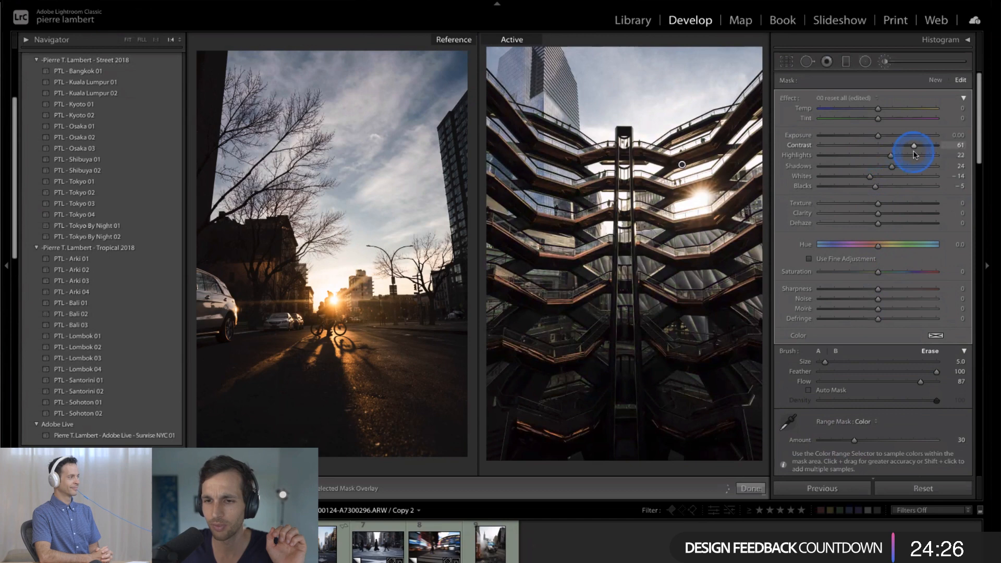
pyautogui.moveTo(898, 155); pyautogui.dragTo(892, 153)
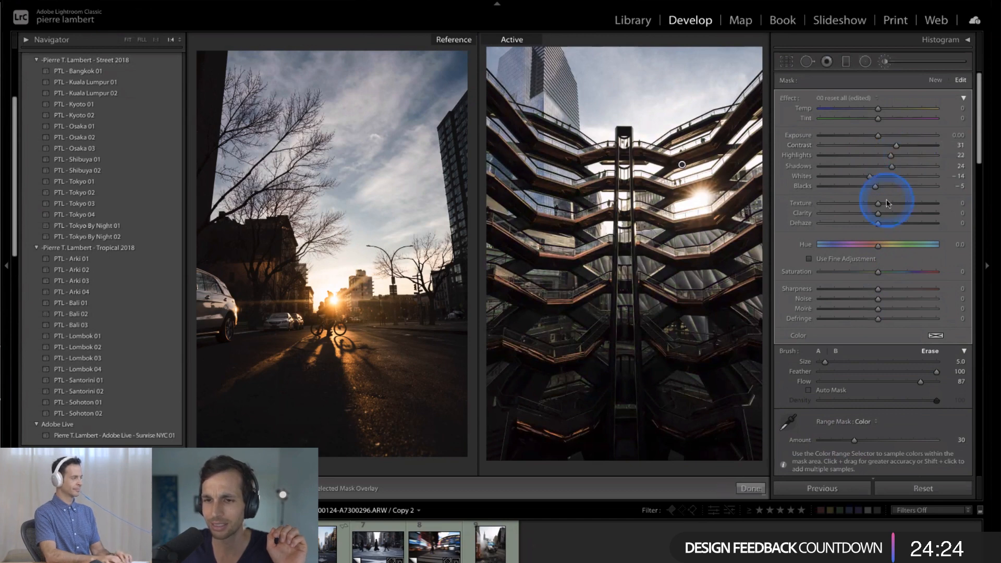
pyautogui.moveTo(878, 213); pyautogui.dragTo(893, 213)
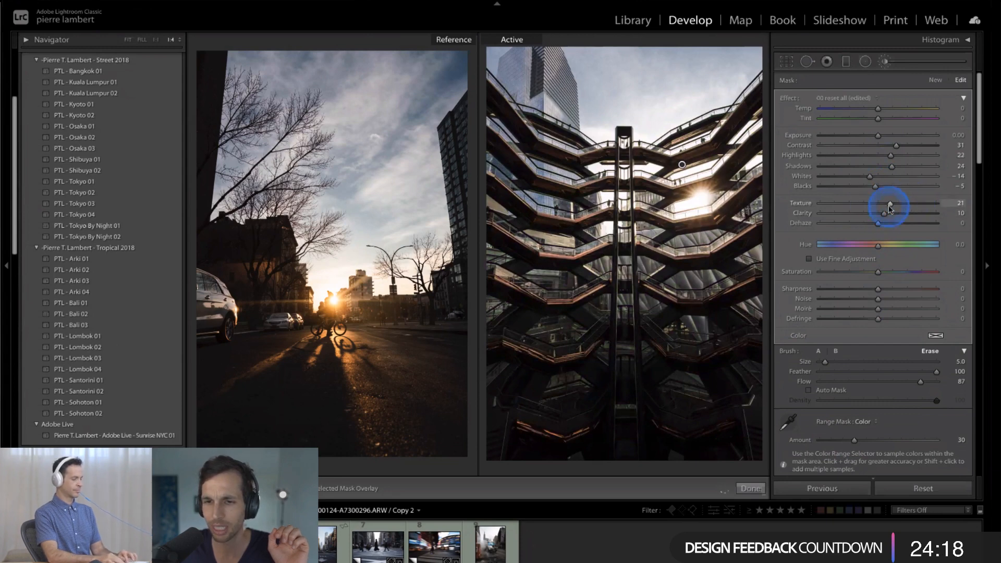
pyautogui.moveTo(885, 211); pyautogui.dragTo(887, 211)
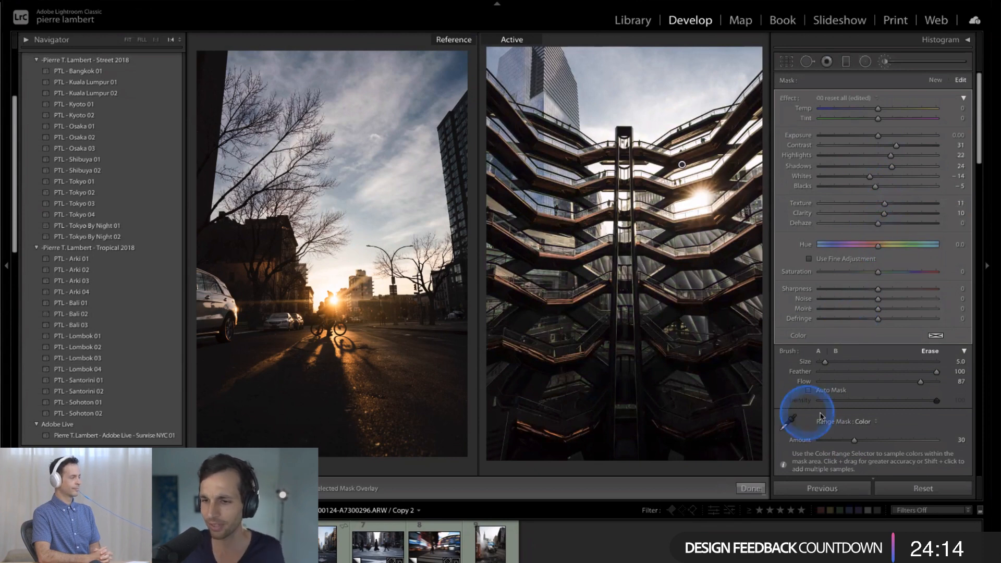
# - Compare the building photo with and without the brush adjustments
pyautogui.scroll(-1, 826, 388)
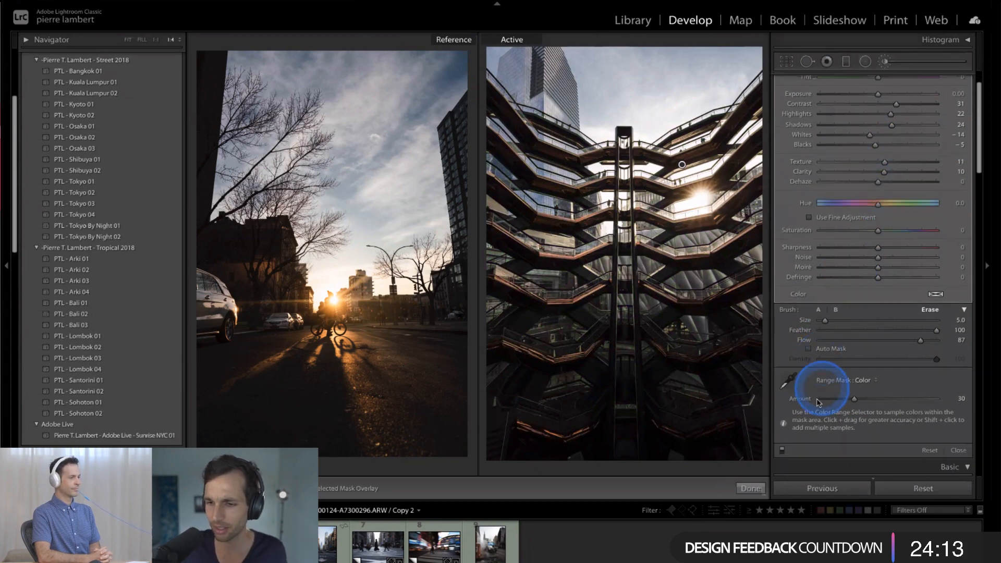
pyautogui.click(782, 447)
pyautogui.click(782, 447)
pyautogui.click(783, 447)
pyautogui.click(784, 448)
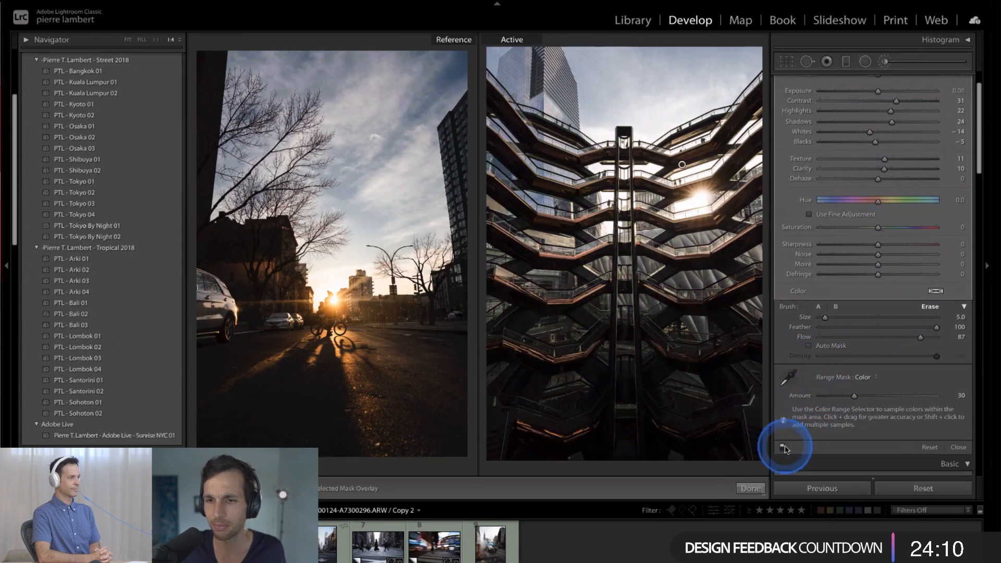
pyautogui.click(783, 449)
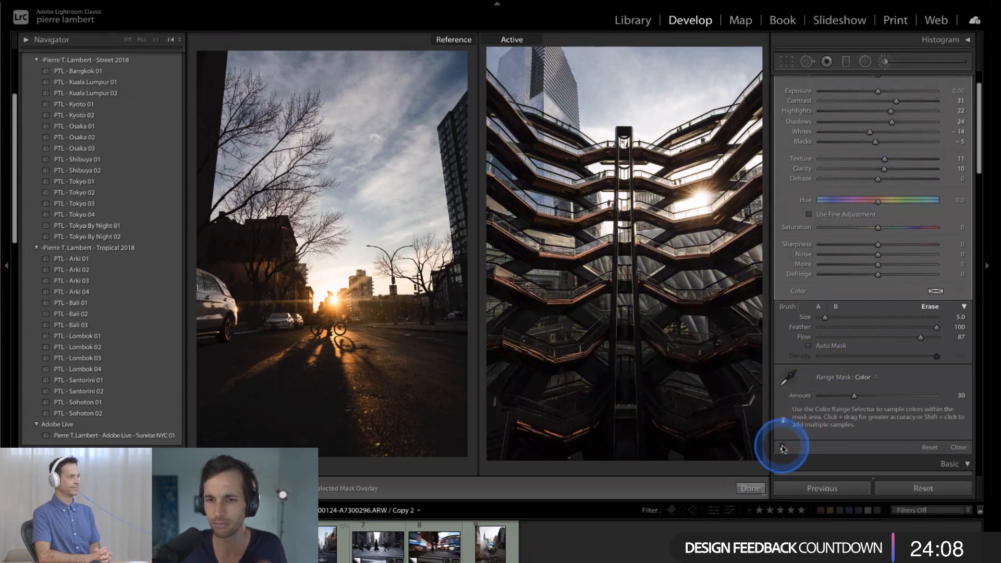
pyautogui.click(782, 448)
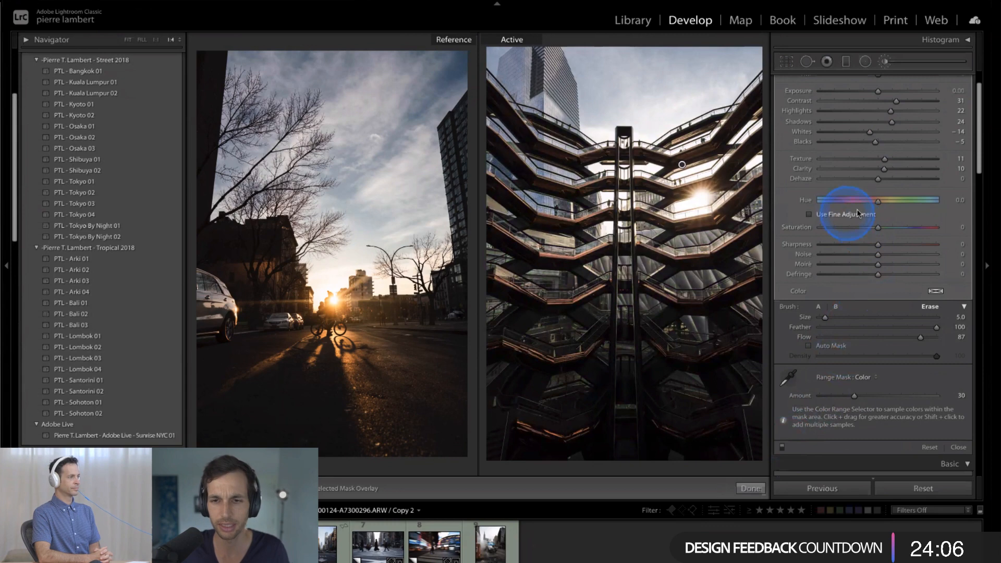
# - Draw a new inverted radial filter centered on the sun with Temp 17, Exposure 0.46 and Highlights 18
pyautogui.scroll(2, 880, 228)
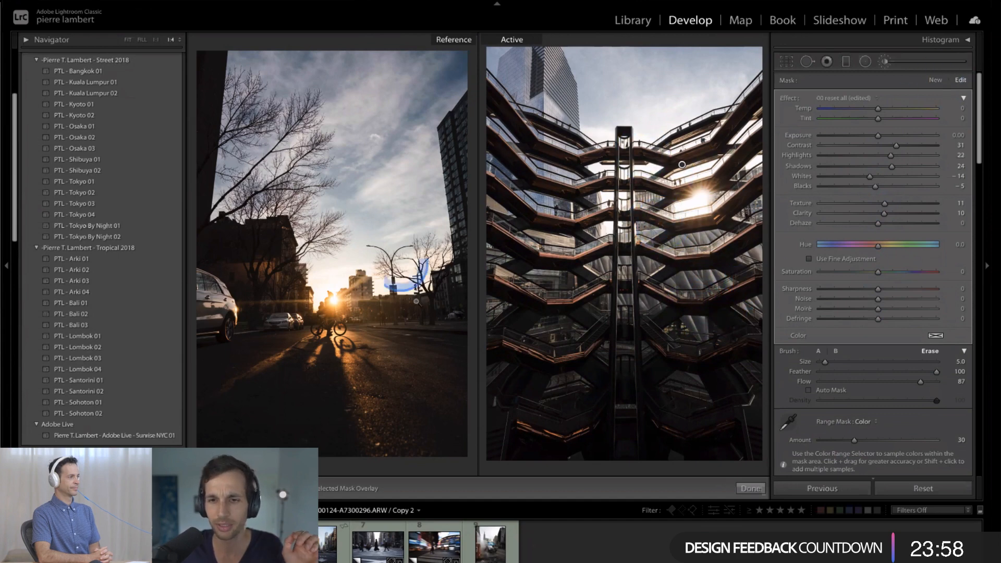
pyautogui.click(935, 80)
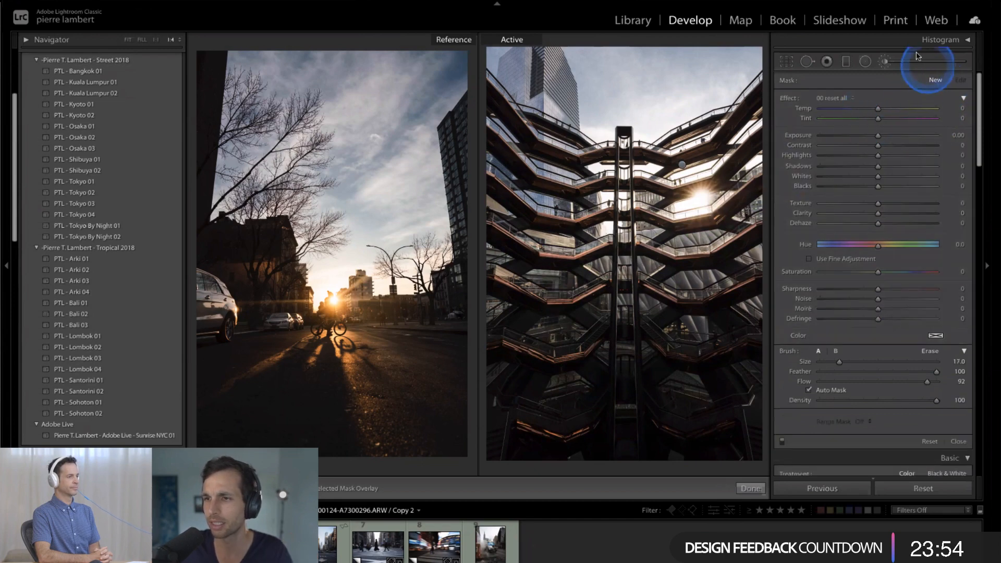
pyautogui.click(864, 63)
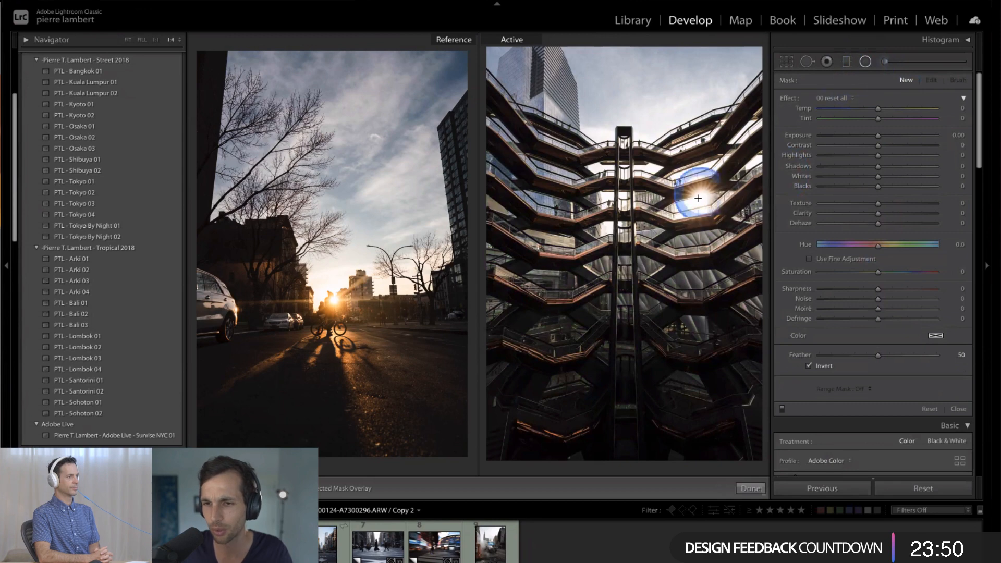
pyautogui.moveTo(699, 195); pyautogui.dragTo(816, 89)
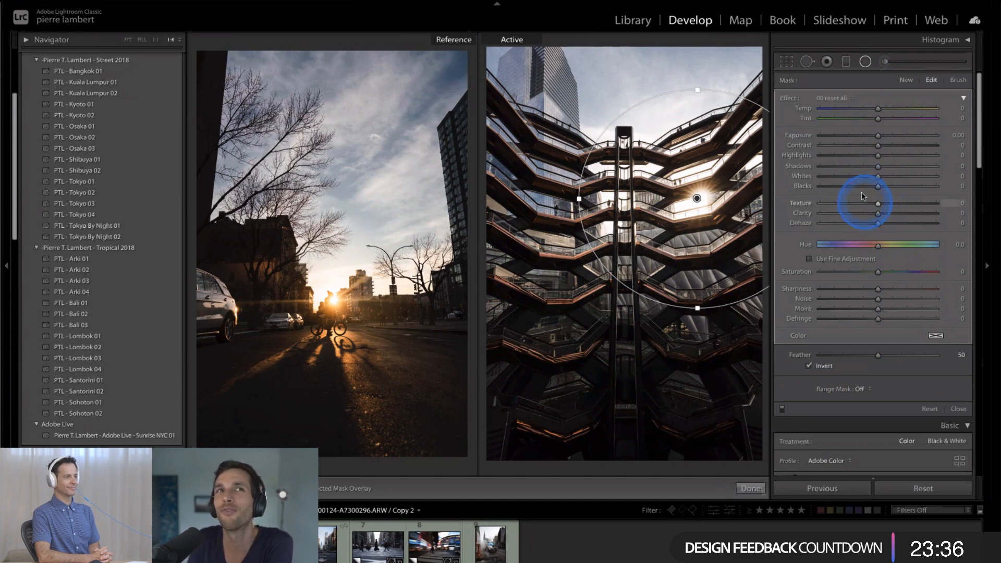
pyautogui.moveTo(903, 163); pyautogui.dragTo(888, 138)
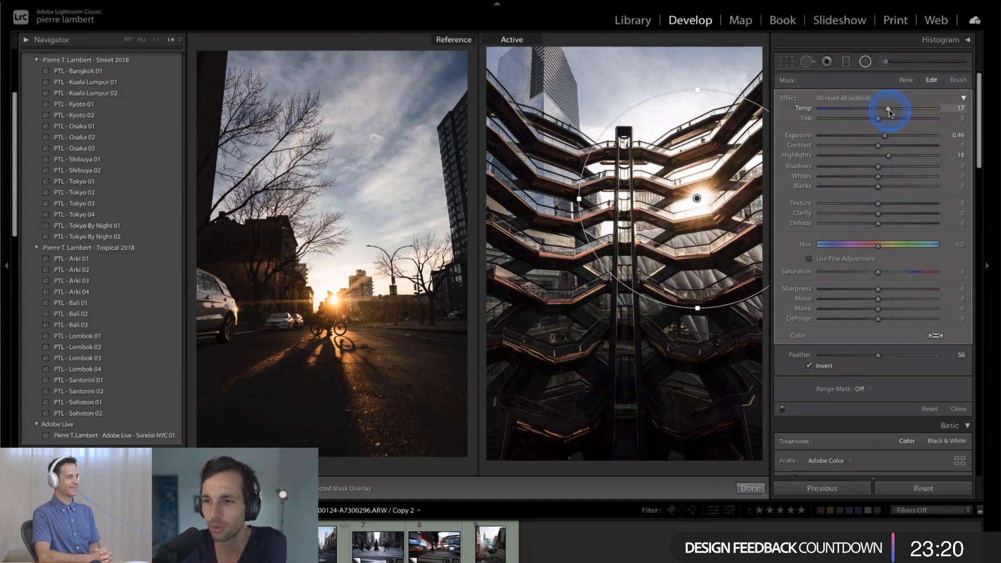
# - Enlarge the sun's radial filter to reach the photo's upper edge and the left side of the building
pyautogui.moveTo(697, 89); pyautogui.dragTo(720, 60)
pyautogui.moveTo(579, 201); pyautogui.dragTo(520, 202)
pyautogui.moveTo(697, 65); pyautogui.dragTo(697, 40)
pyautogui.moveTo(519, 199); pyautogui.dragTo(490, 205)
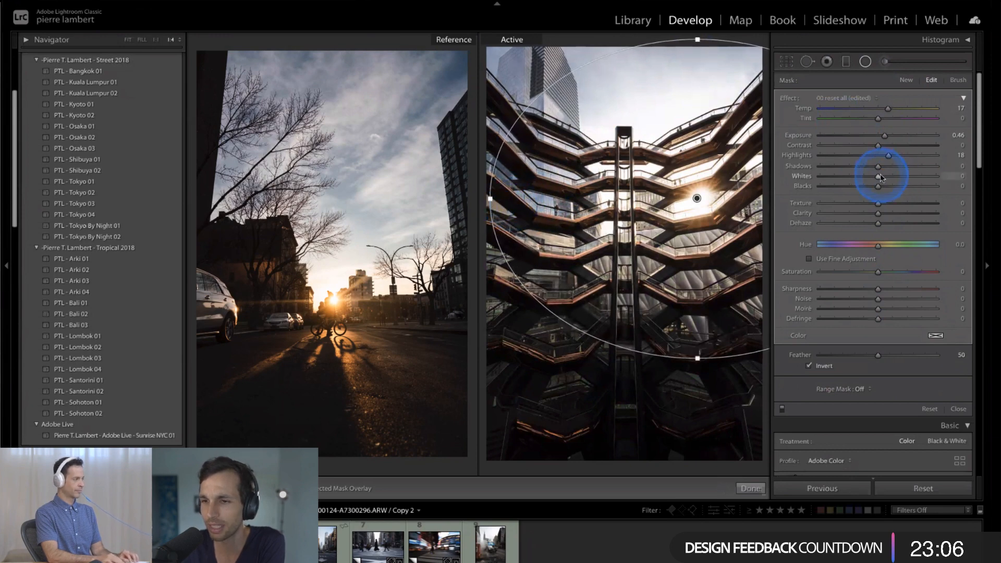
# - Duplicate the radial filter and shrink the copy to a smaller ellipse around the sun
pyautogui.rightClick(697, 198)
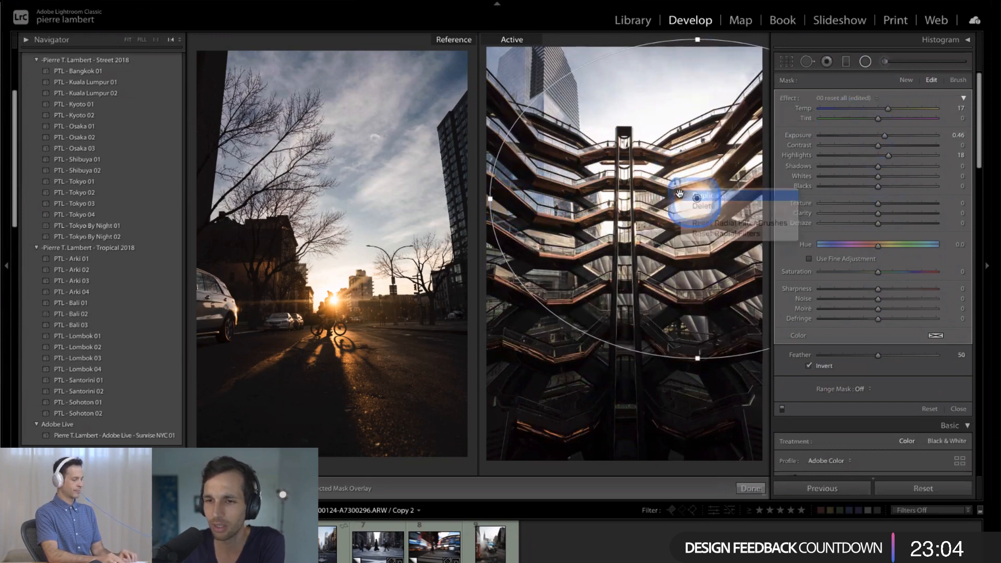
pyautogui.click(703, 202)
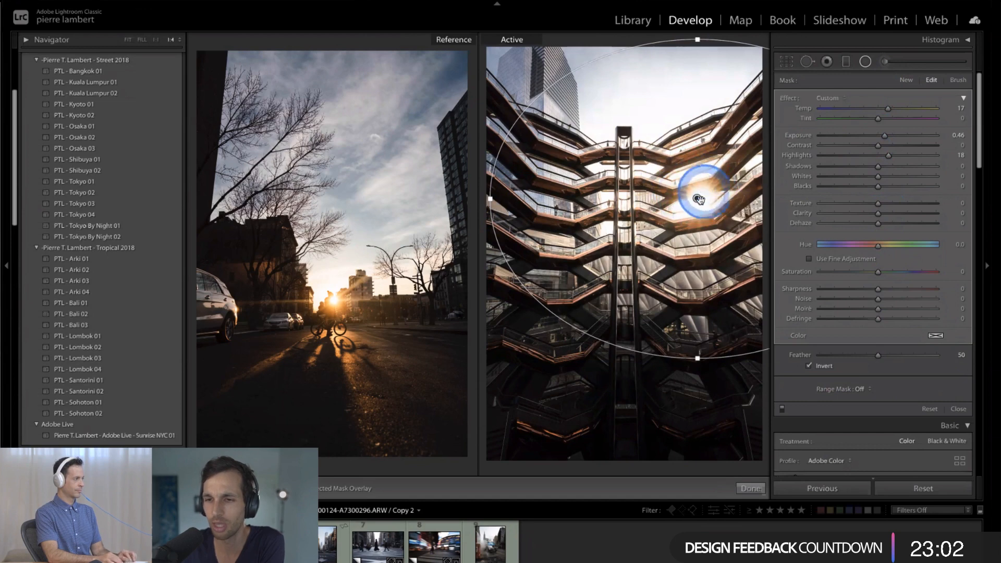
pyautogui.rightClick(696, 199)
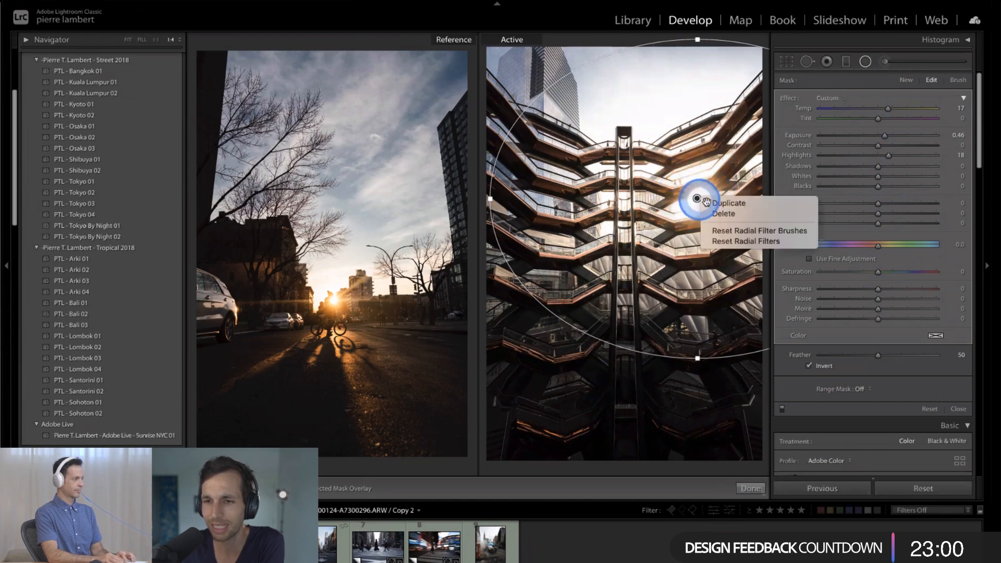
pyautogui.click(704, 203)
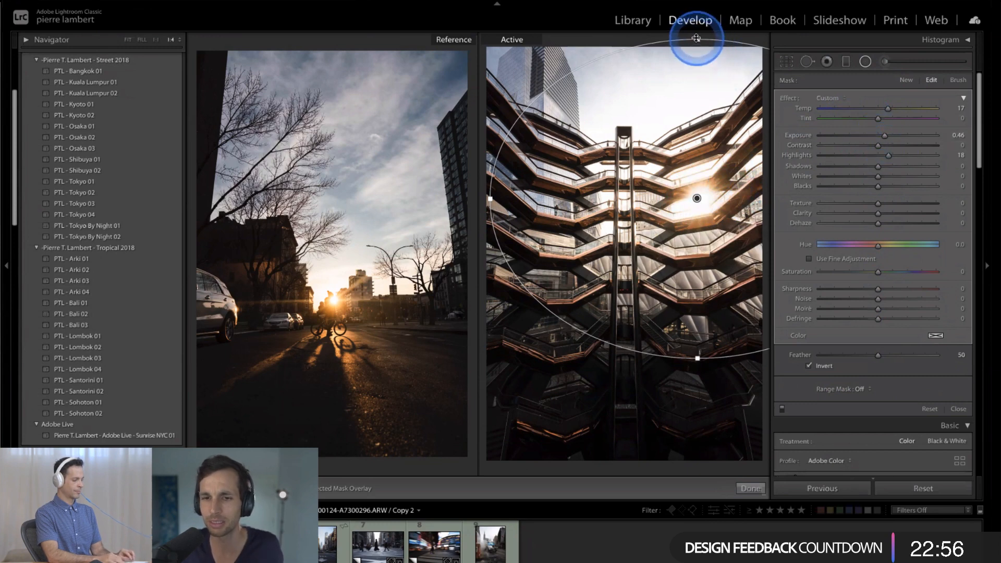
pyautogui.moveTo(697, 36); pyautogui.dragTo(697, 137)
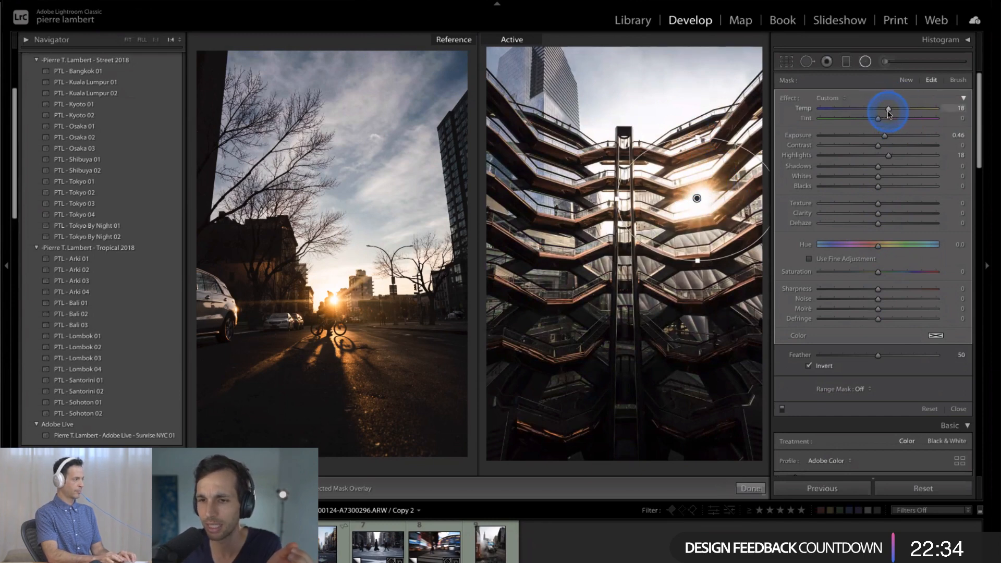
# - Set the smaller radial filter's Temp to 17, Exposure 0.35, Highlights 16, Shadows -12 and Whites -7, and finish editing it
pyautogui.moveTo(885, 110); pyautogui.dragTo(888, 110)
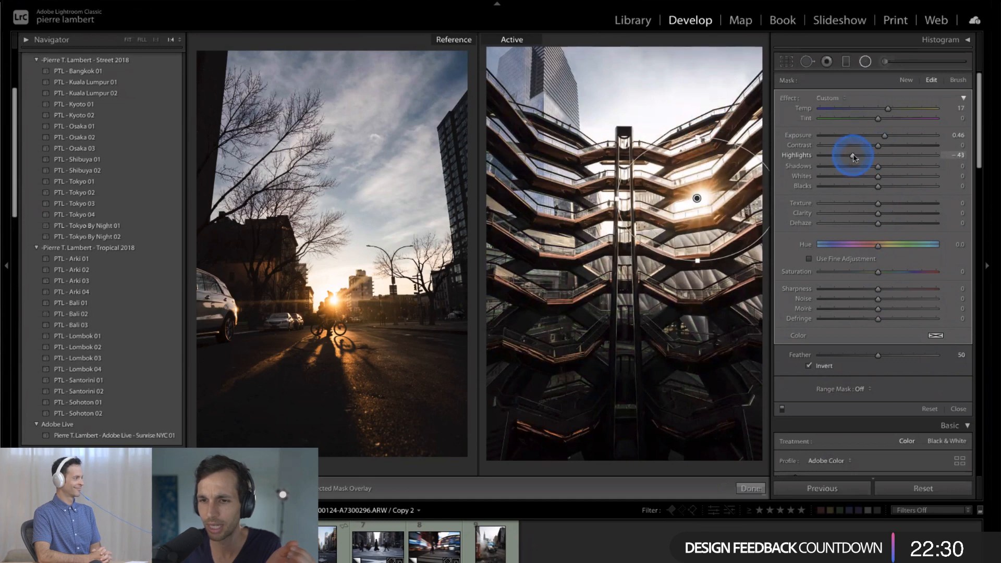
pyautogui.moveTo(851, 154); pyautogui.dragTo(880, 179)
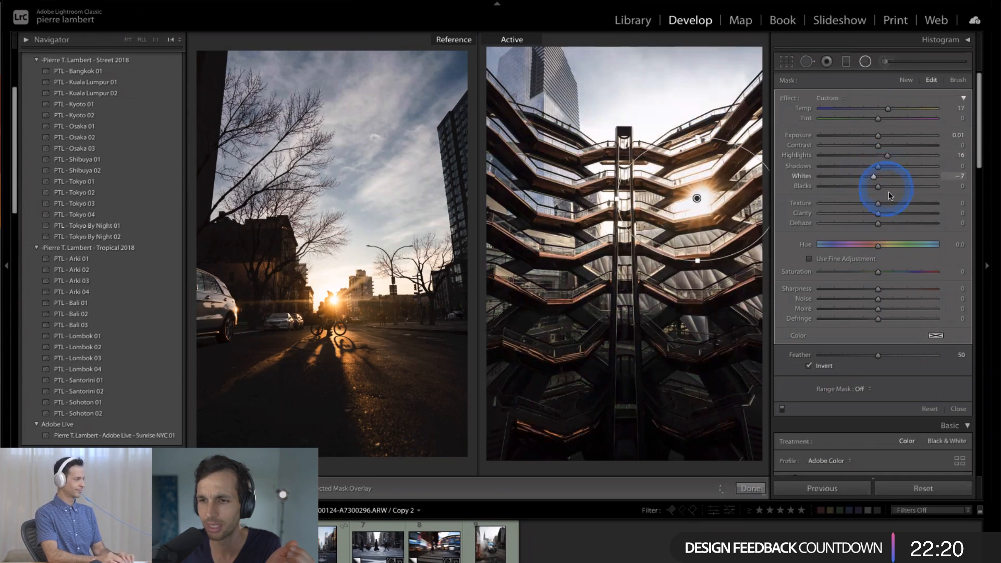
pyautogui.moveTo(877, 167)
pyautogui.mouseDown()
pyautogui.moveTo(863, 167)
pyautogui.moveTo(868, 173)
pyautogui.mouseUp()
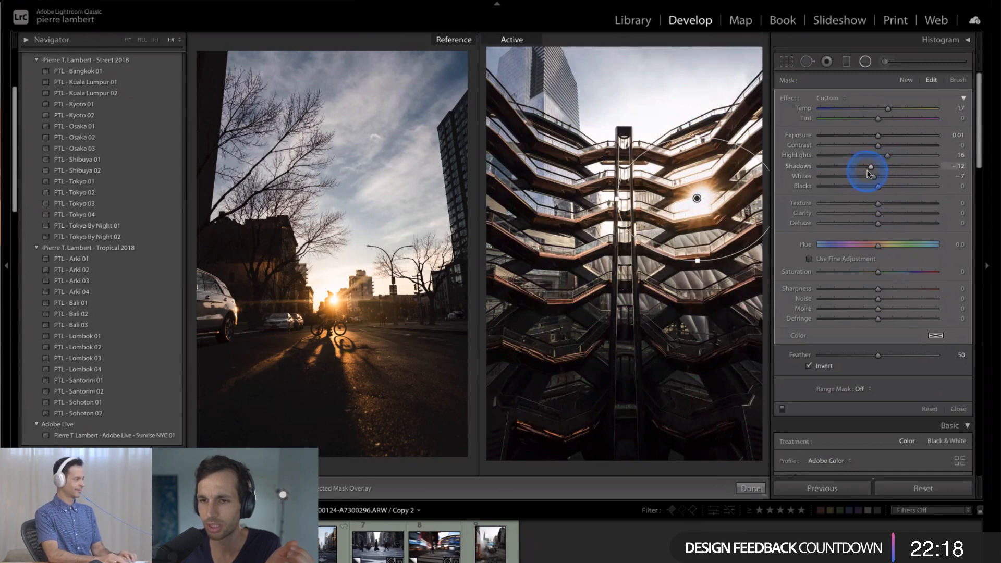
pyautogui.moveTo(881, 139); pyautogui.dragTo(884, 137)
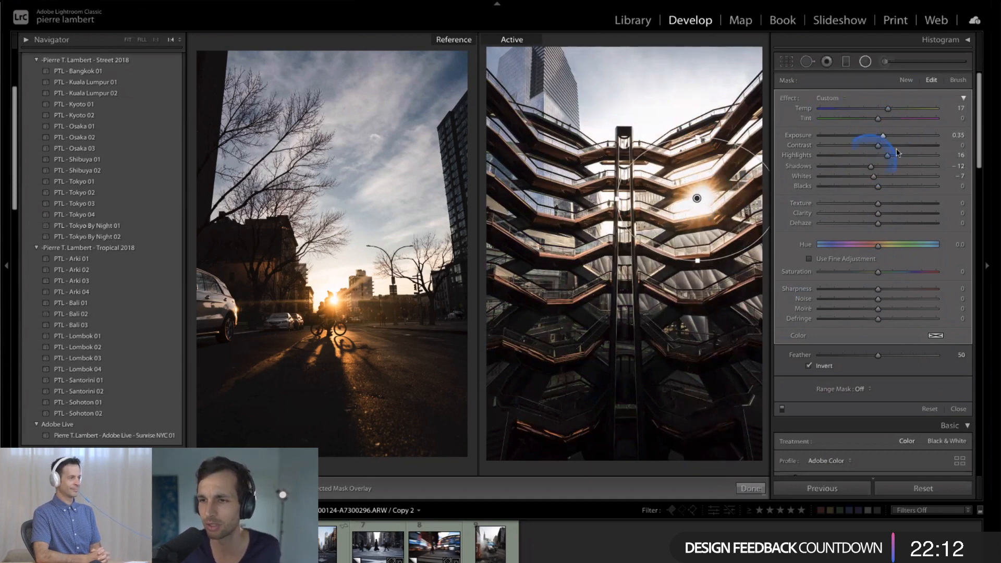
pyautogui.click(749, 489)
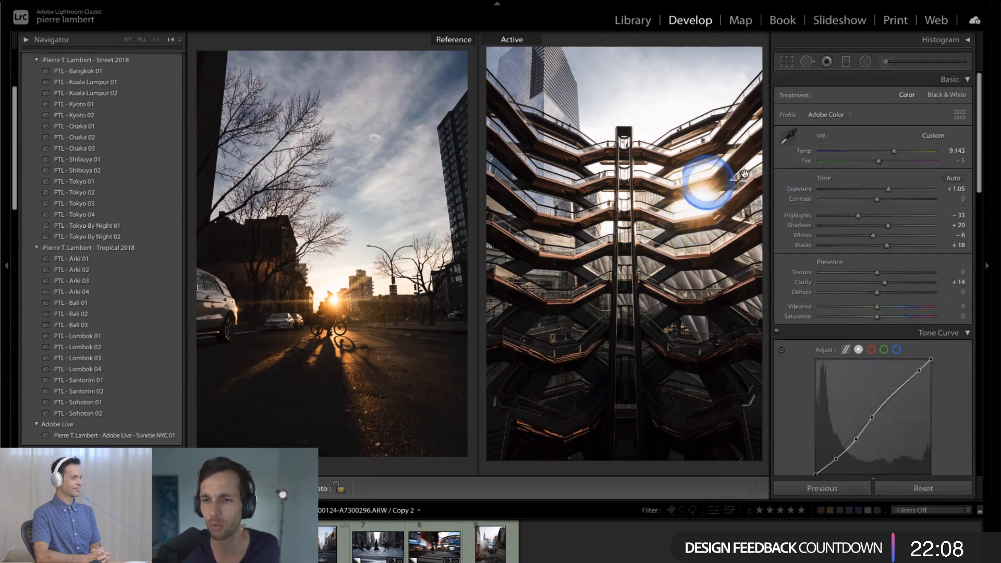
# - Review the brush and radial filter masks on the building photo and close the local adjustments
pyautogui.click(885, 62)
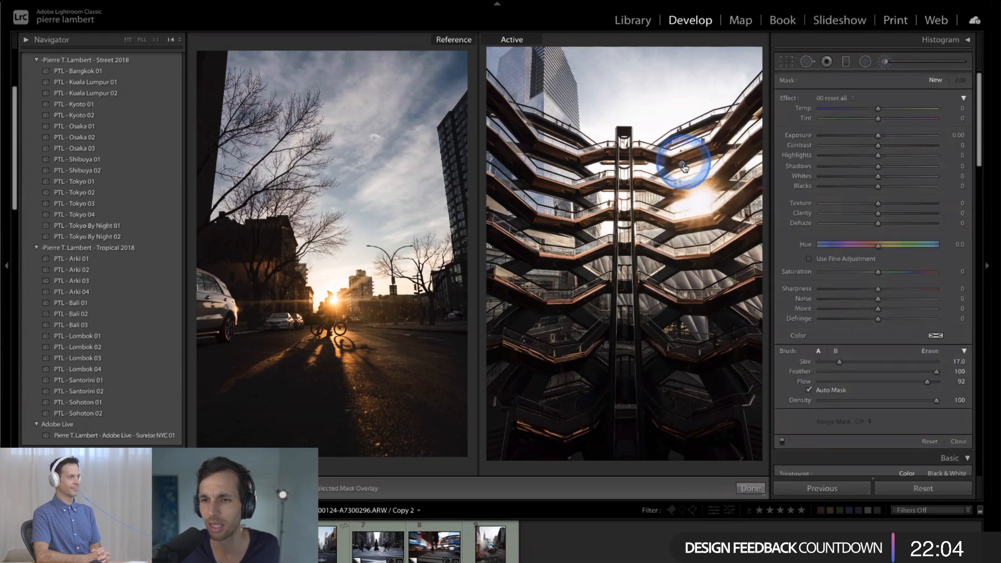
pyautogui.click(864, 62)
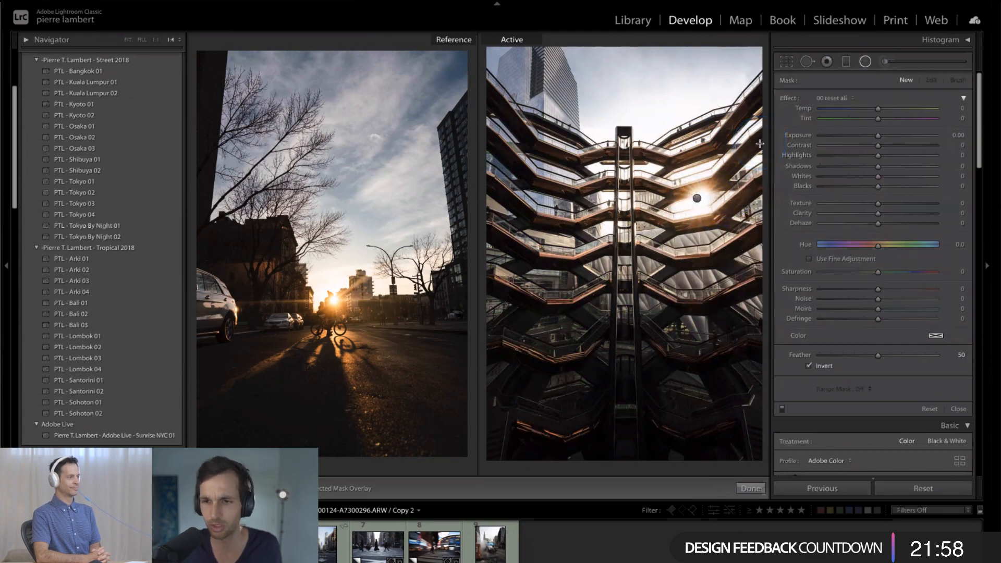
pyautogui.hotkey('ctrl', 'z')
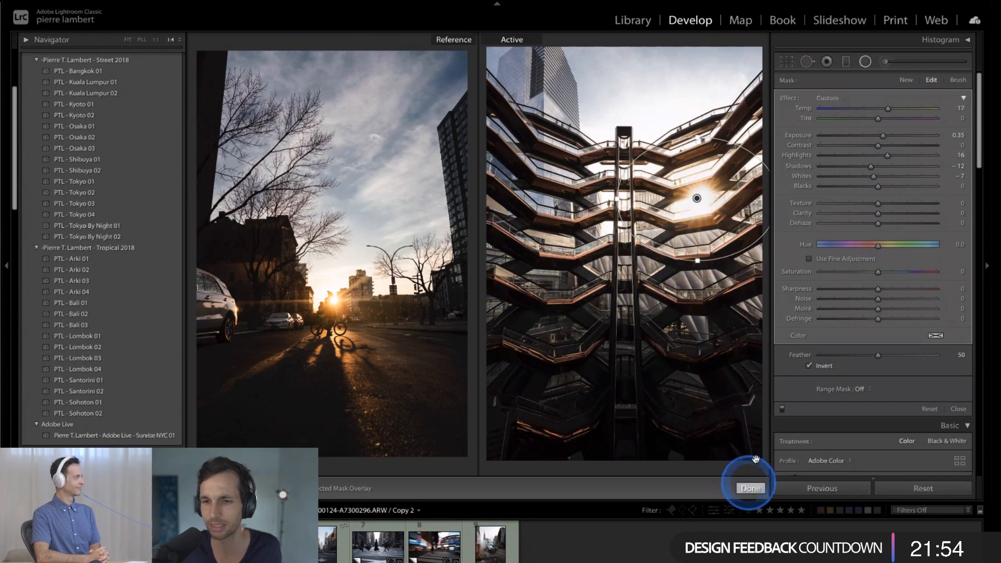
pyautogui.click(751, 488)
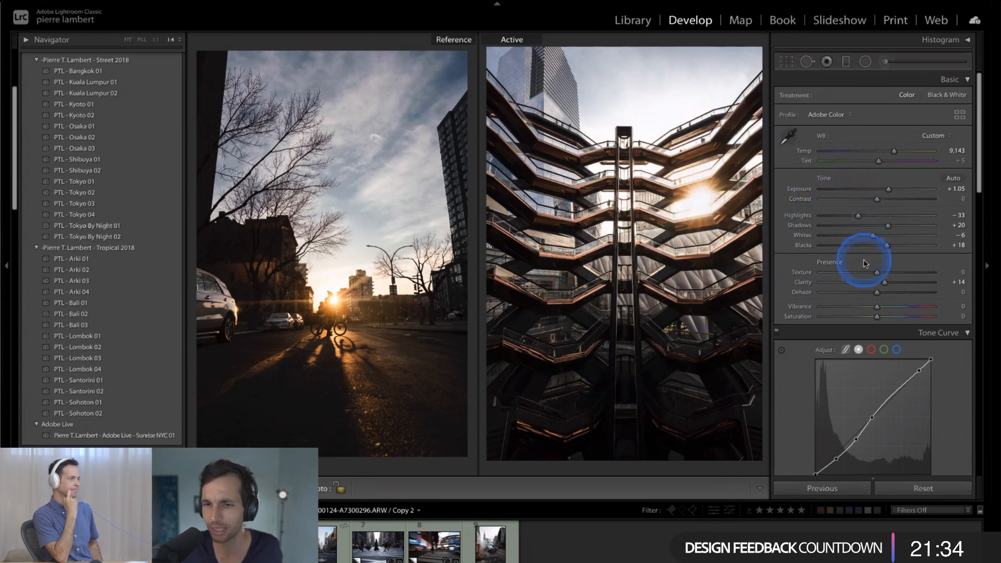
# - Set the building photo's HSL Saturation to +7 for Yellow and +39 for Orange
pyautogui.scroll(-5, 880, 263)
pyautogui.scroll(-7, 829, 225)
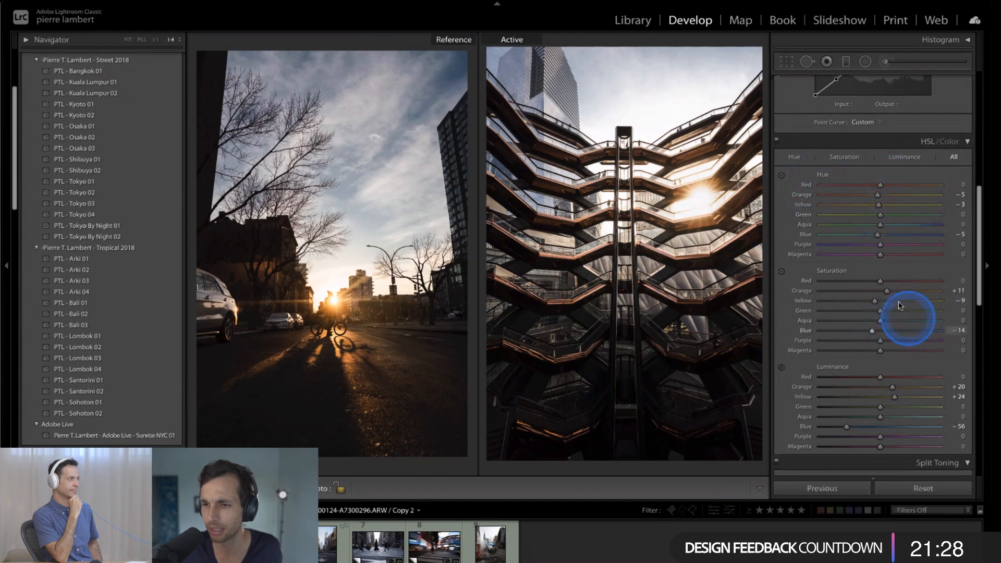
pyautogui.scroll(-1, 899, 306)
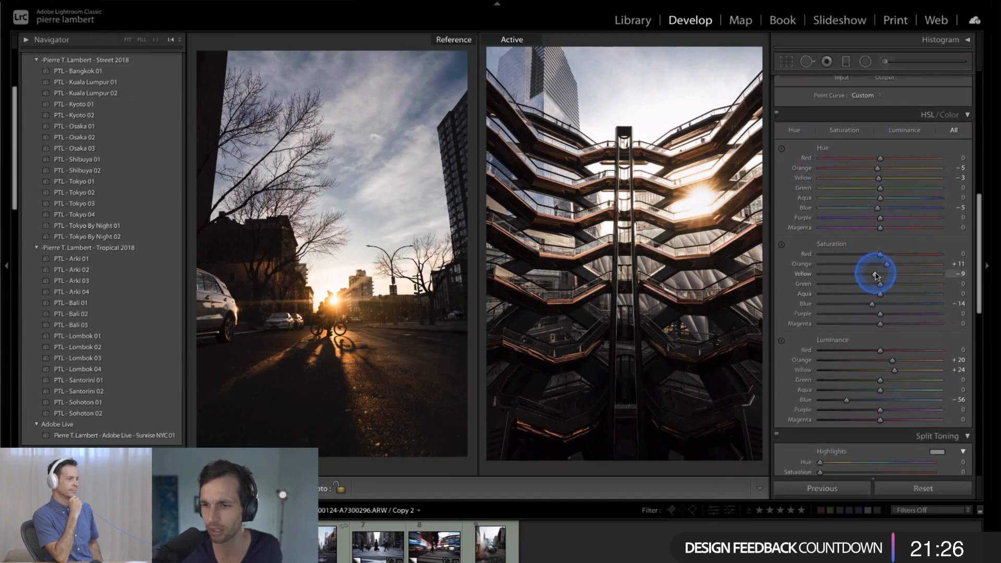
pyautogui.moveTo(923, 276); pyautogui.dragTo(851, 274)
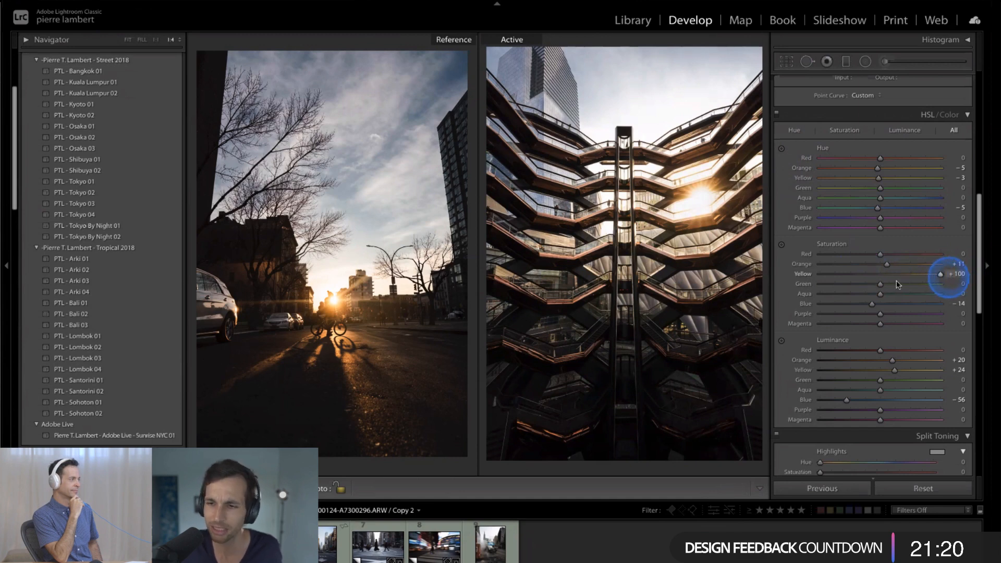
pyautogui.moveTo(887, 264); pyautogui.dragTo(898, 267)
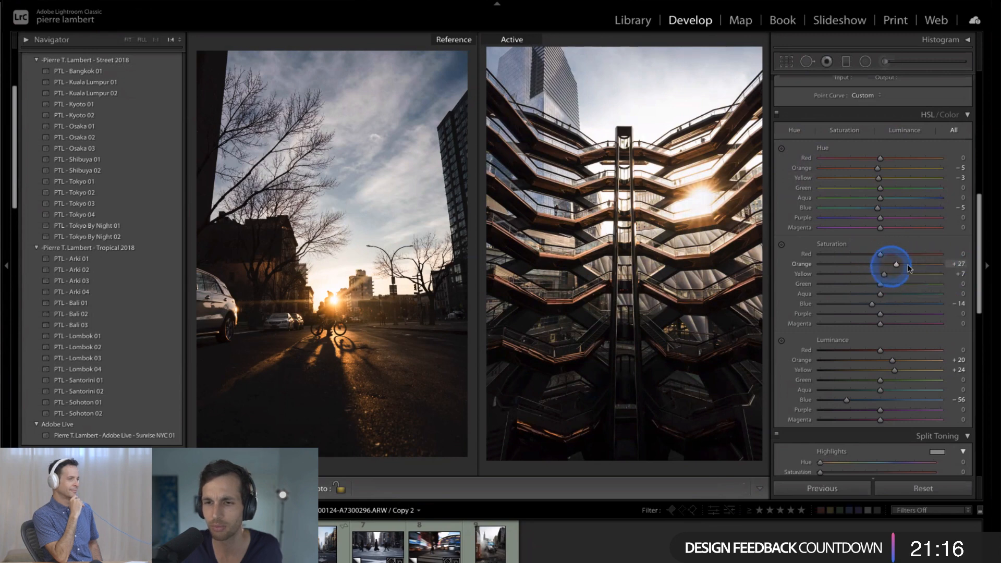
pyautogui.moveTo(920, 271); pyautogui.dragTo(902, 271)
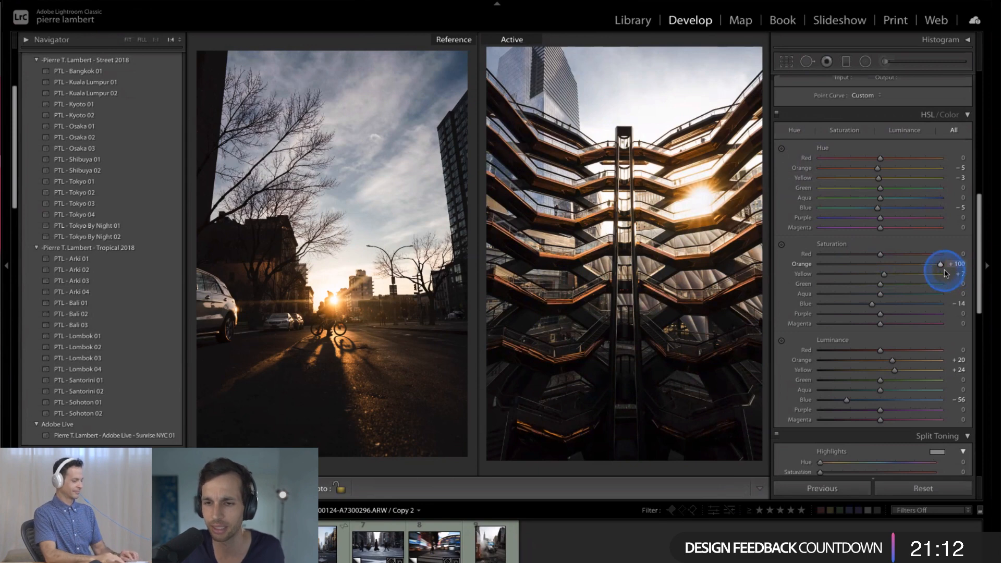
pyautogui.moveTo(933, 271); pyautogui.dragTo(933, 271)
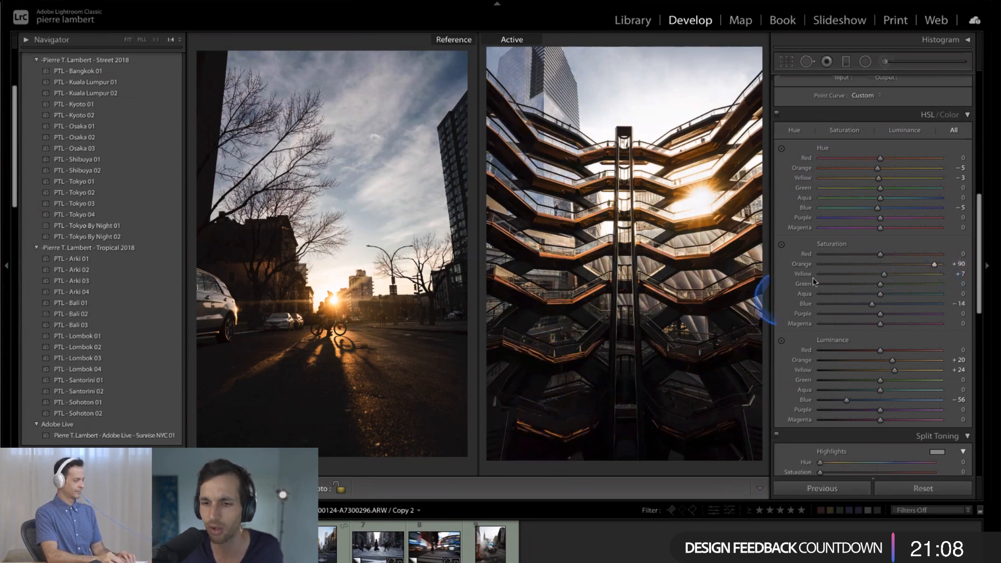
pyautogui.moveTo(927, 267); pyautogui.dragTo(894, 271)
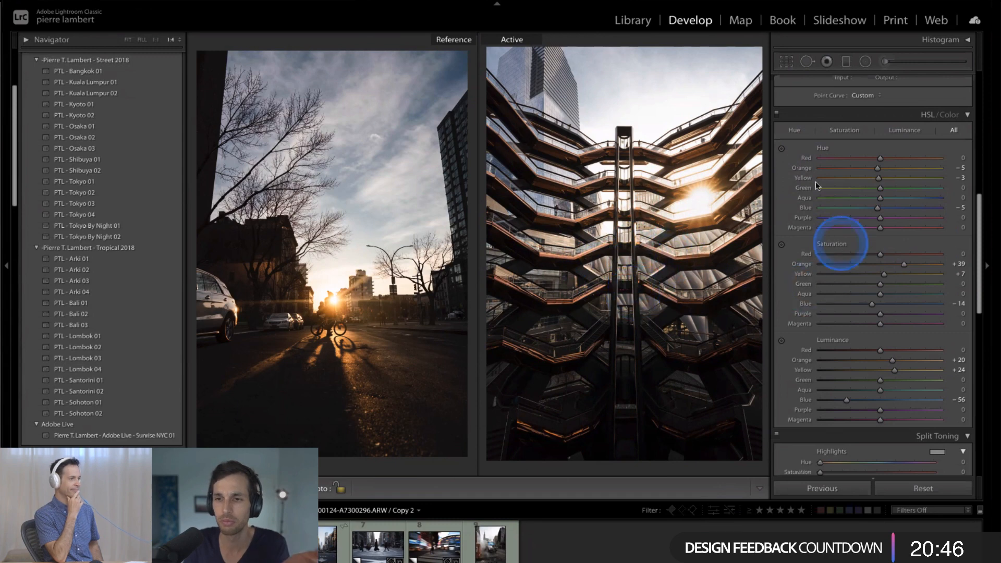
# - Try a cooler white balance Temp of 4,685 on the building photo and undo it
pyautogui.scroll(8, 811, 174)
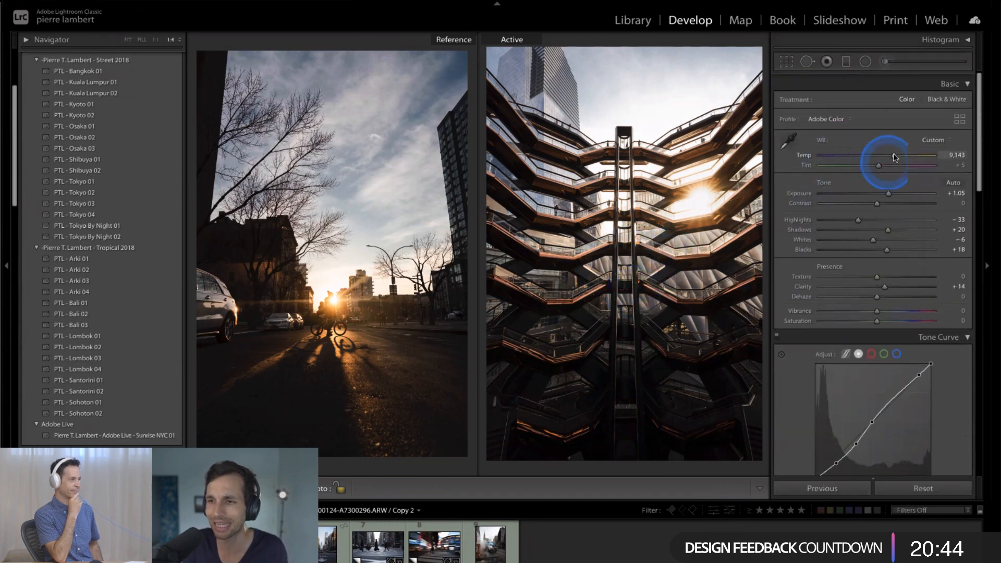
pyautogui.click(850, 151)
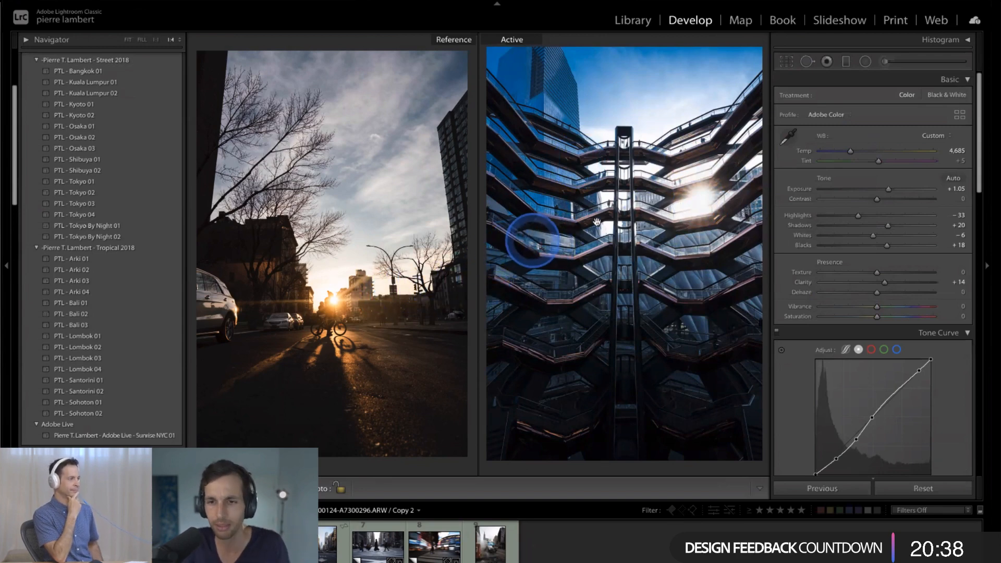
pyautogui.hotkey('ctrl', 'z')
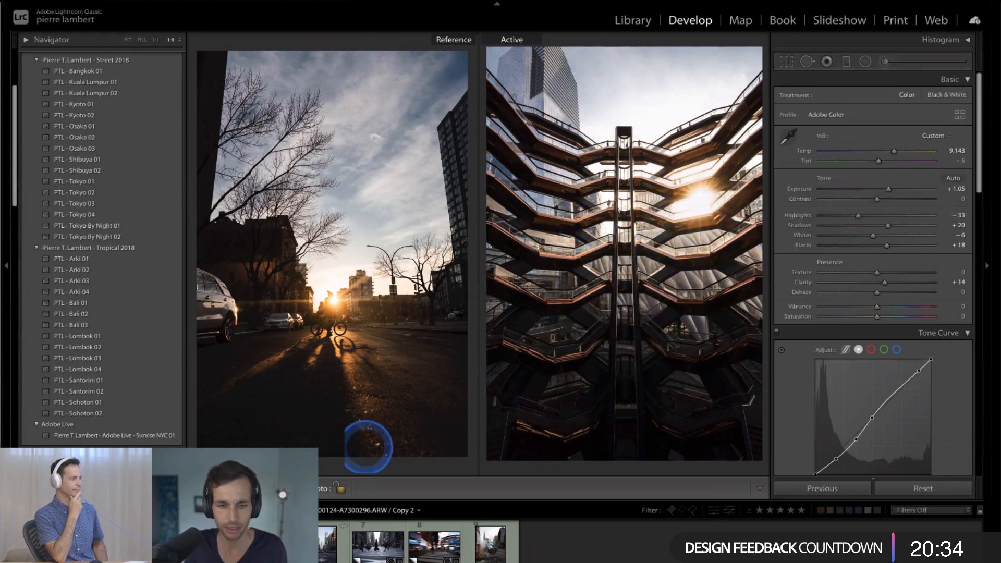
# - Leave Reference View and compare the building photo before and after the edits side by side
pyautogui.hotkey('shift', 'r')
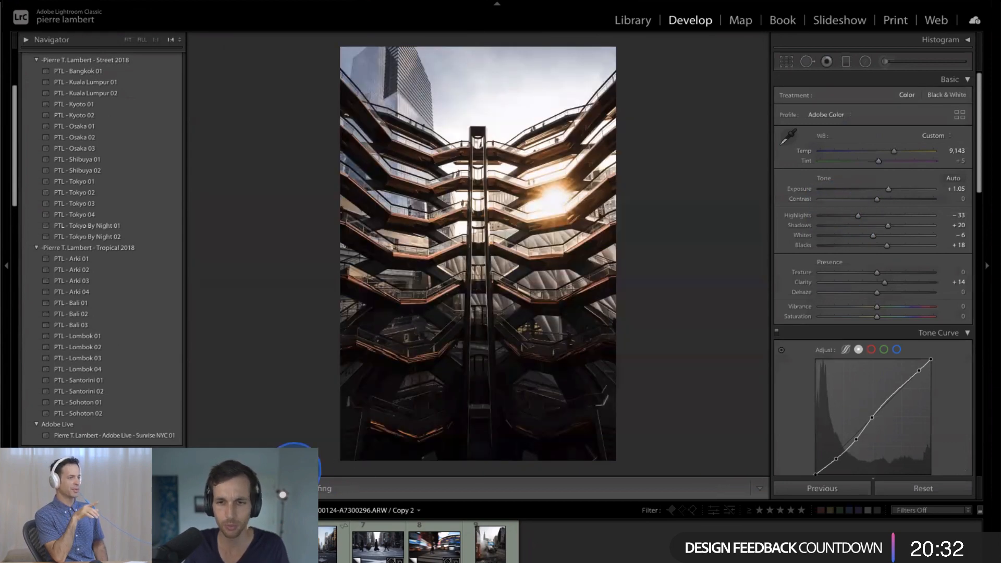
pyautogui.press('y')
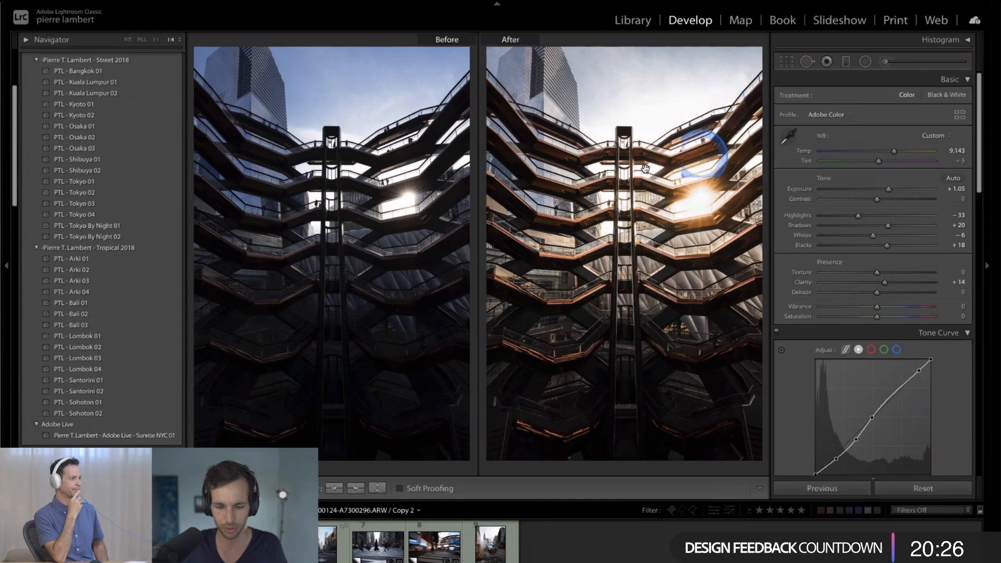
# - Crop the building photo slightly tighter at its original aspect ratio and rotate it to an angle of 0.47
pyautogui.press('r')
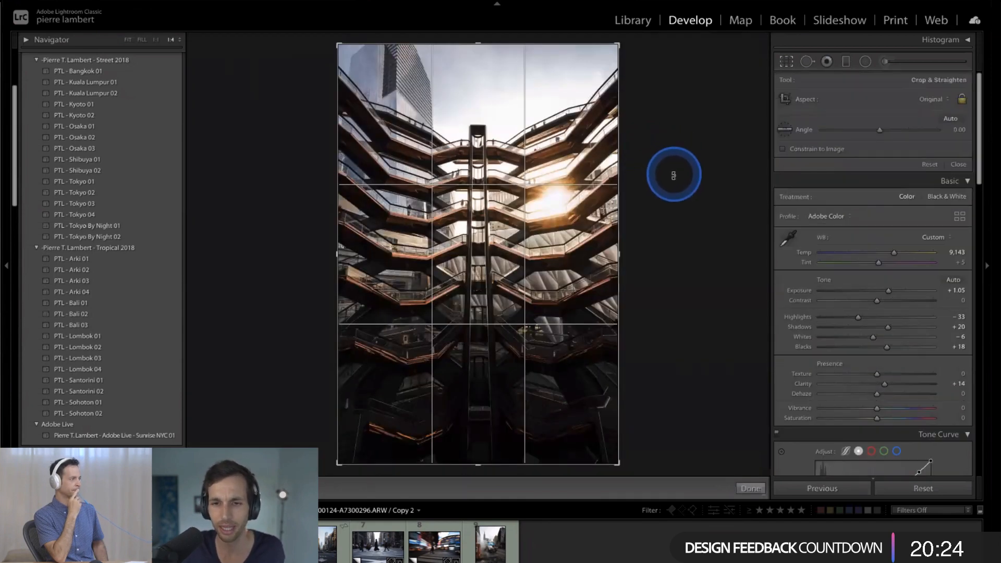
pyautogui.moveTo(675, 175); pyautogui.dragTo(677, 173)
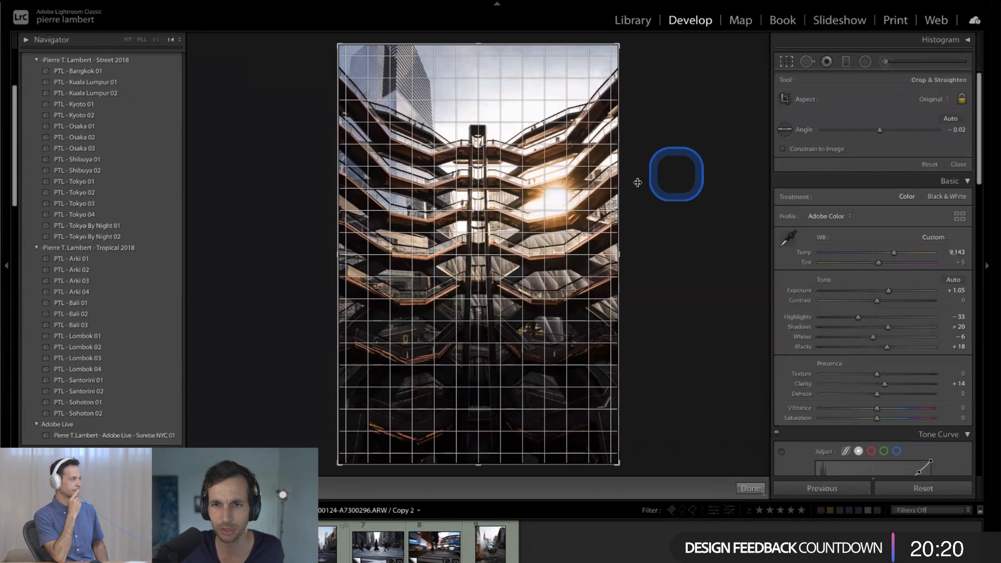
pyautogui.click(620, 255)
pyautogui.moveTo(619, 255); pyautogui.dragTo(616, 256)
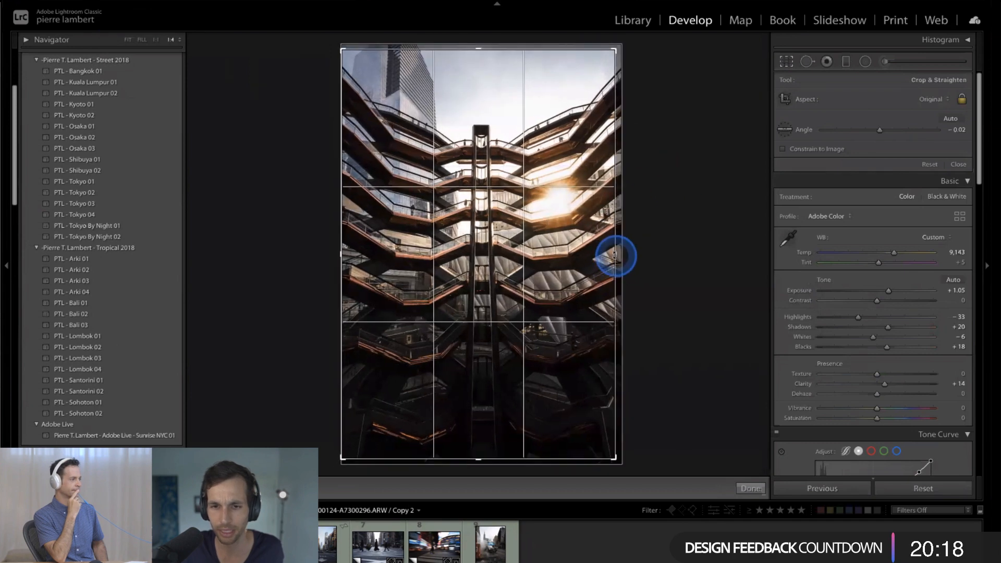
pyautogui.moveTo(667, 231); pyautogui.dragTo(673, 232)
pyautogui.moveTo(344, 48); pyautogui.dragTo(350, 61)
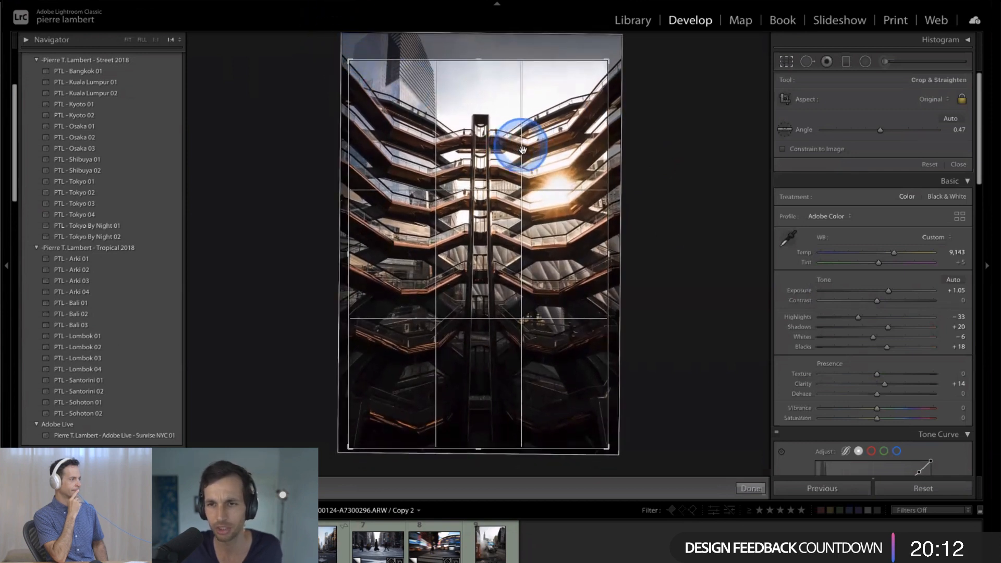
# - Set the crop angle to 0.38, shift the photo to center the building's vertical column, and apply the crop
pyautogui.moveTo(525, 152); pyautogui.dragTo(524, 153)
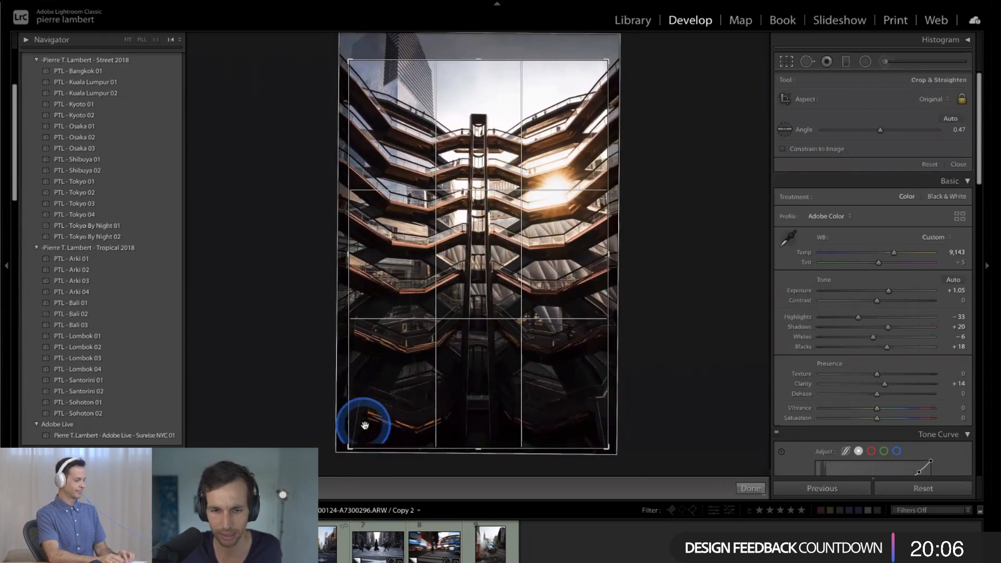
pyautogui.moveTo(497, 346); pyautogui.dragTo(495, 350)
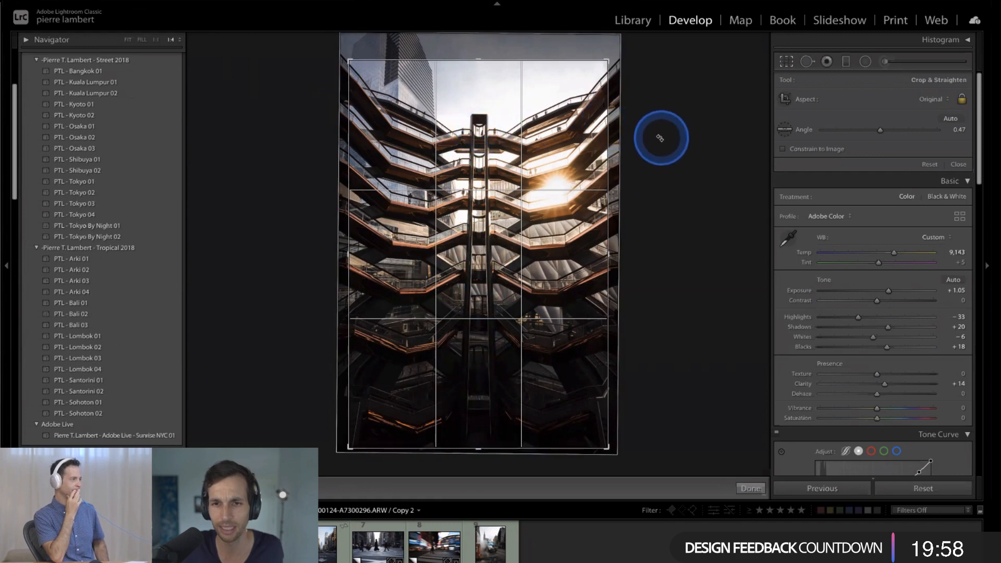
pyautogui.moveTo(660, 139); pyautogui.dragTo(649, 142)
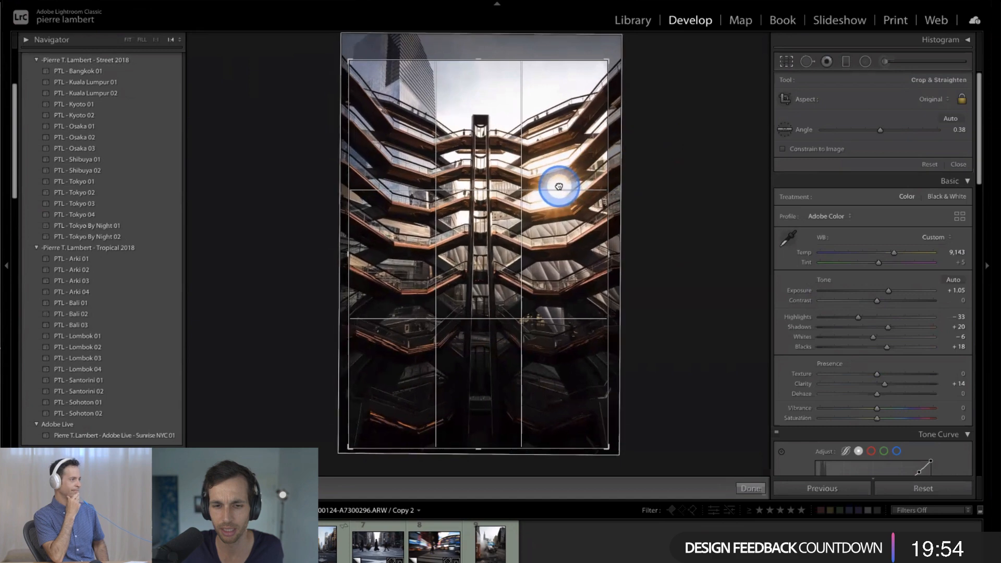
pyautogui.moveTo(558, 187); pyautogui.dragTo(551, 184)
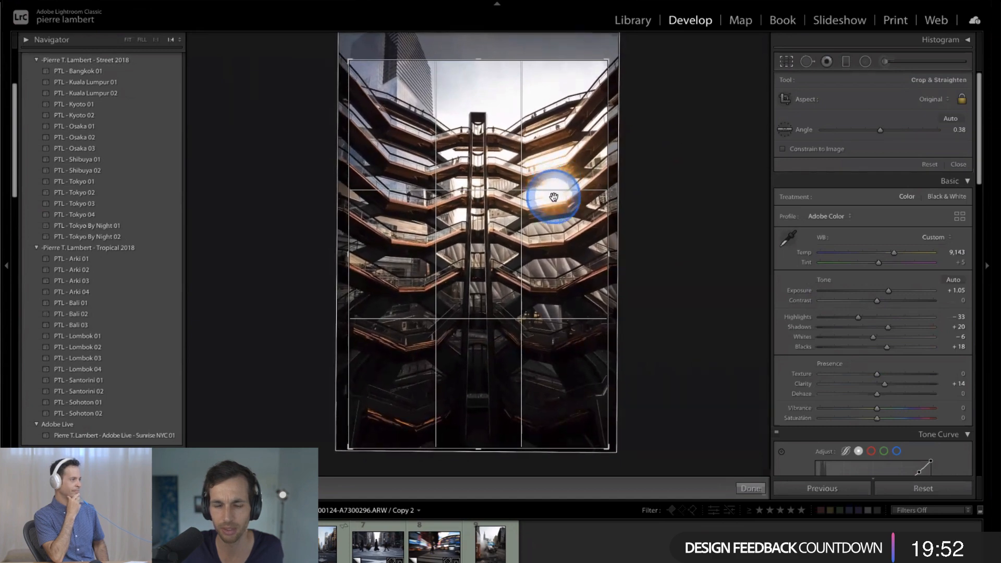
pyautogui.click(751, 488)
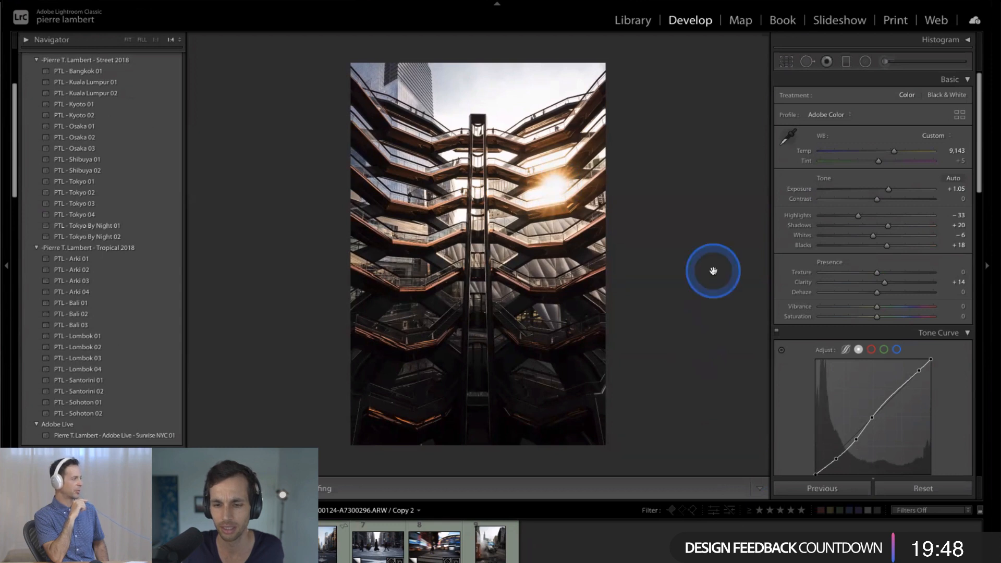
# - Reopen the crop and cycle through the guide overlays to the one dividing the frame into four equal quarters
pyautogui.press('r')
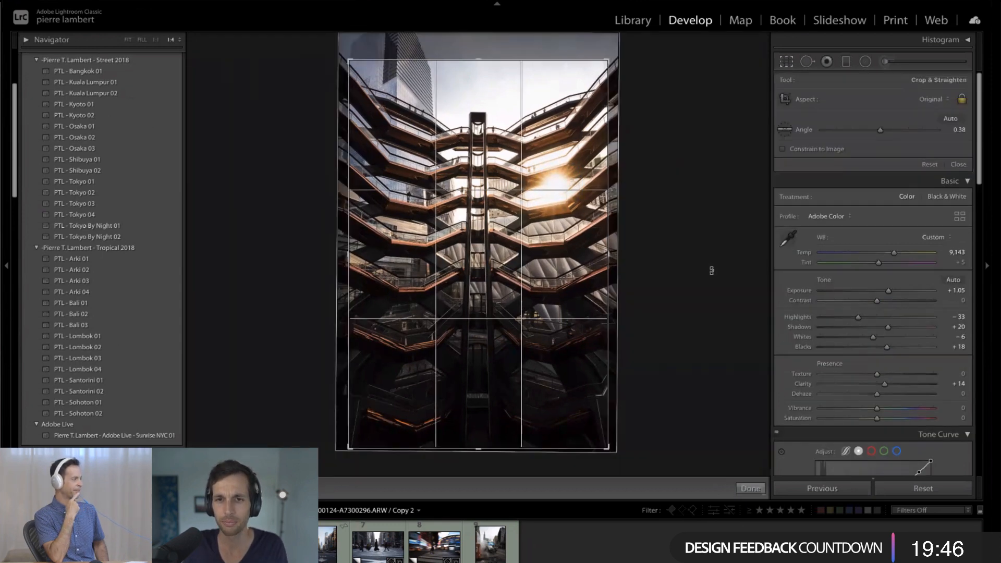
pyautogui.press('o')
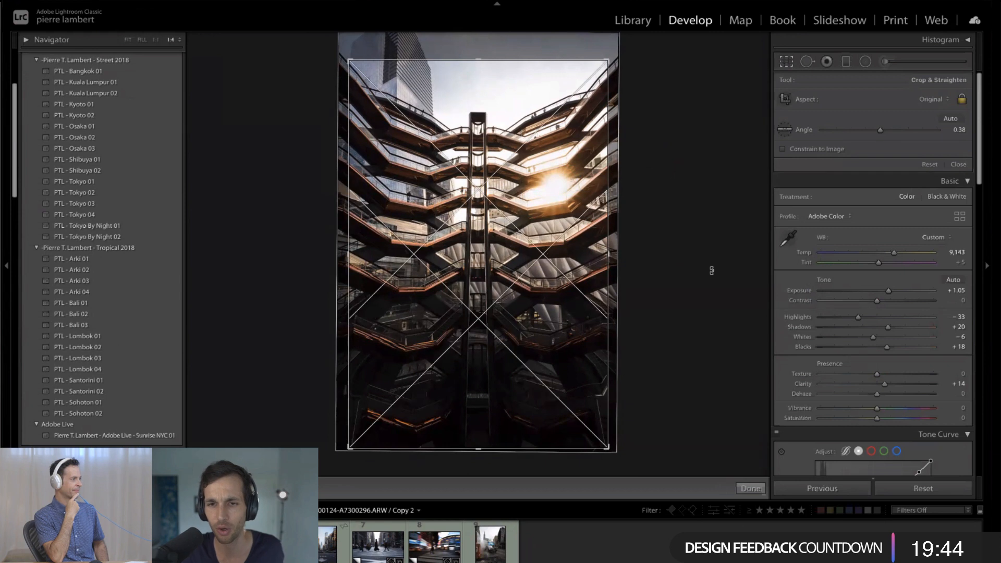
pyautogui.press('o')
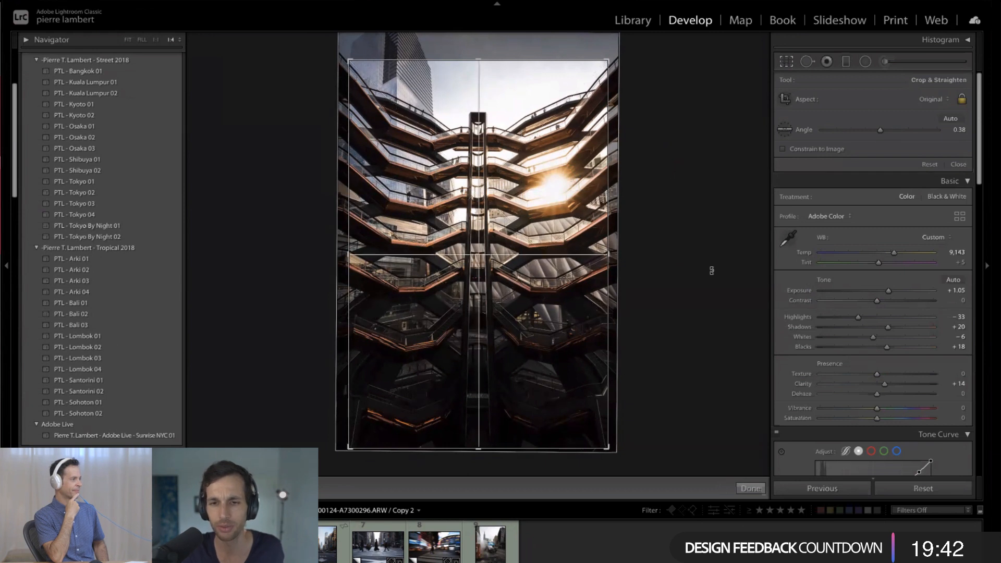
pyautogui.press('o')
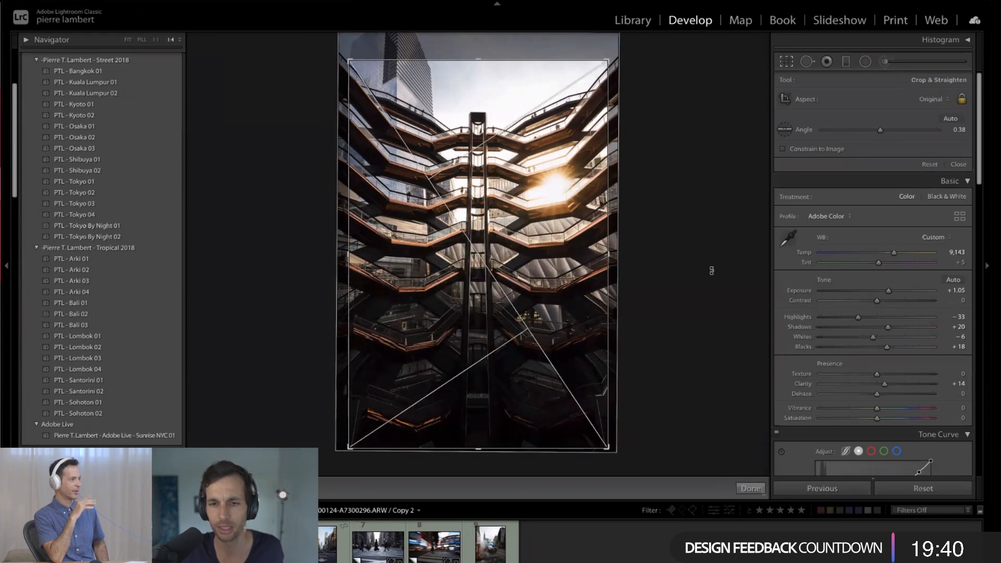
pyautogui.press('o')
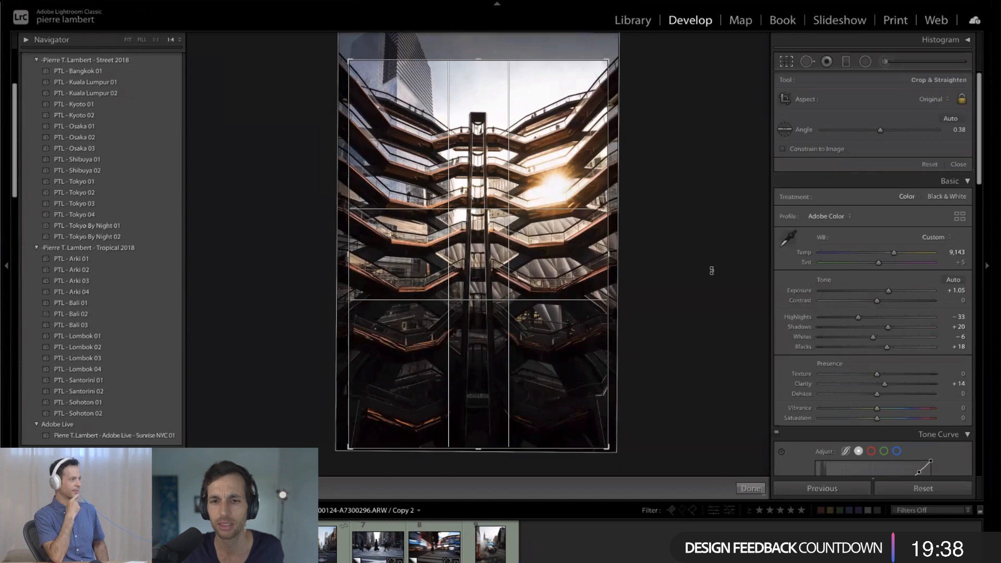
pyautogui.press('o')
pyautogui.press('o')
pyautogui.press('o')
pyautogui.press('o')
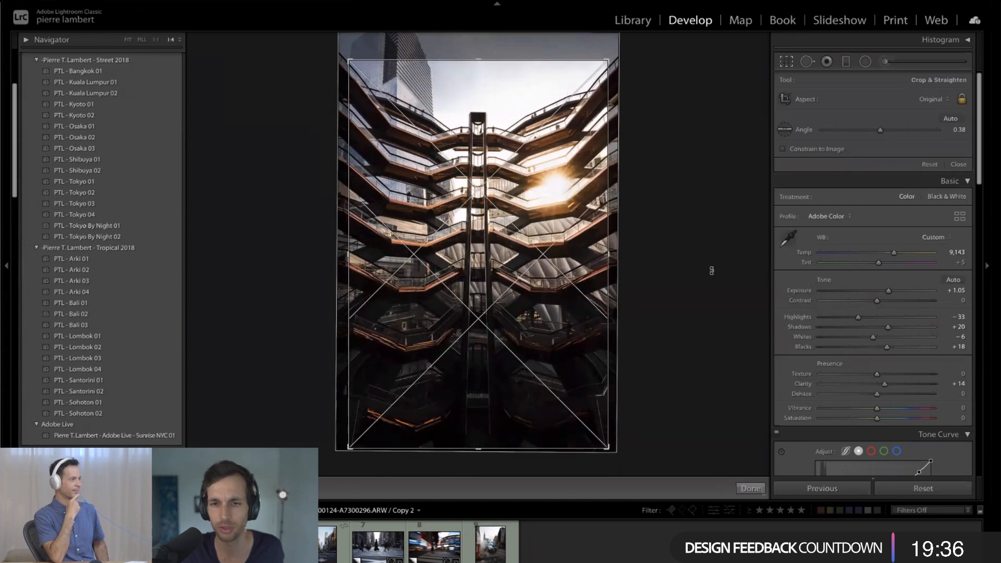
pyautogui.press('o')
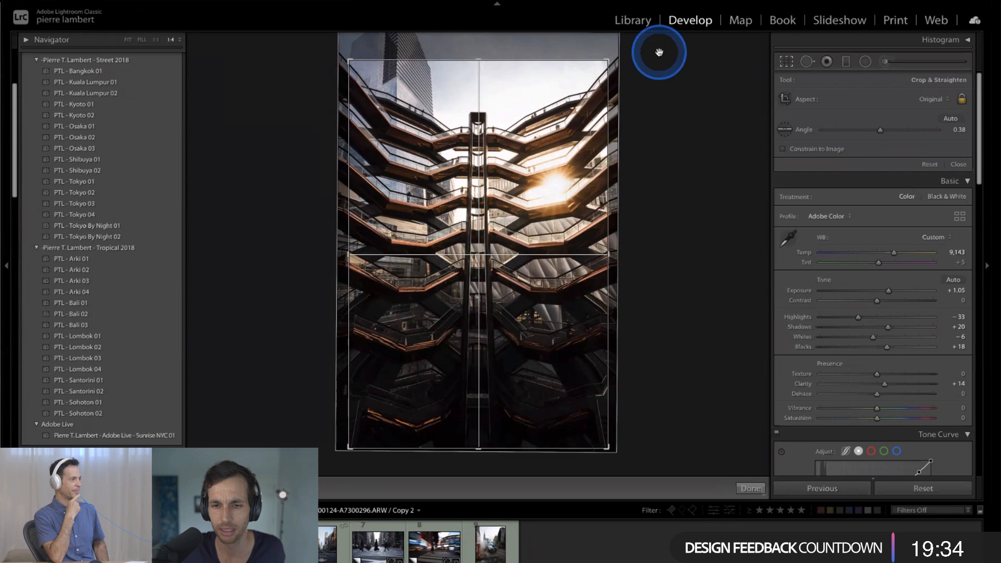
# - Shift the photo within the crop frame to align the central column with the vertical center guide, and apply the crop
pyautogui.press('Left')
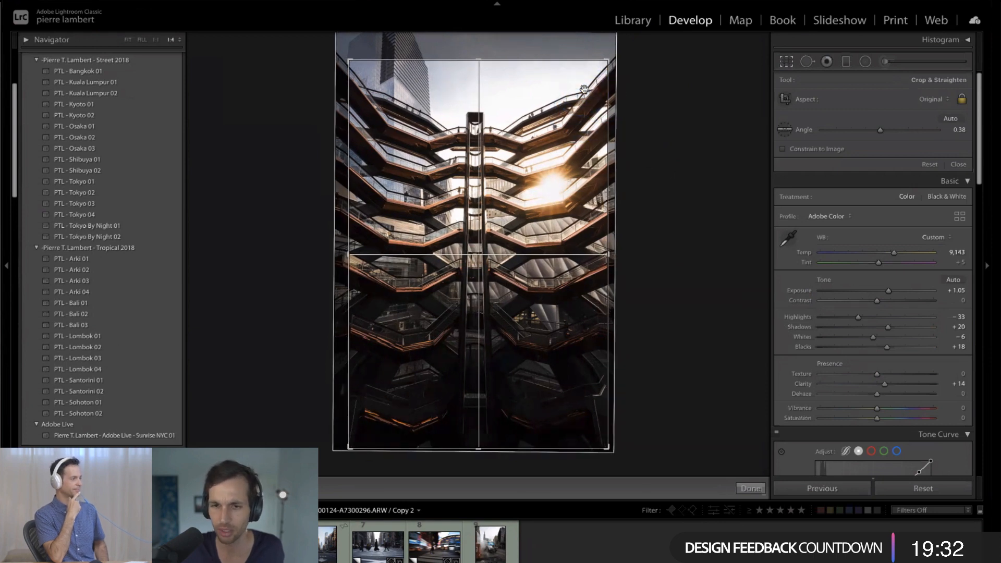
pyautogui.press('Right')
pyautogui.press('Right')
pyautogui.press('Left')
pyautogui.press('Left')
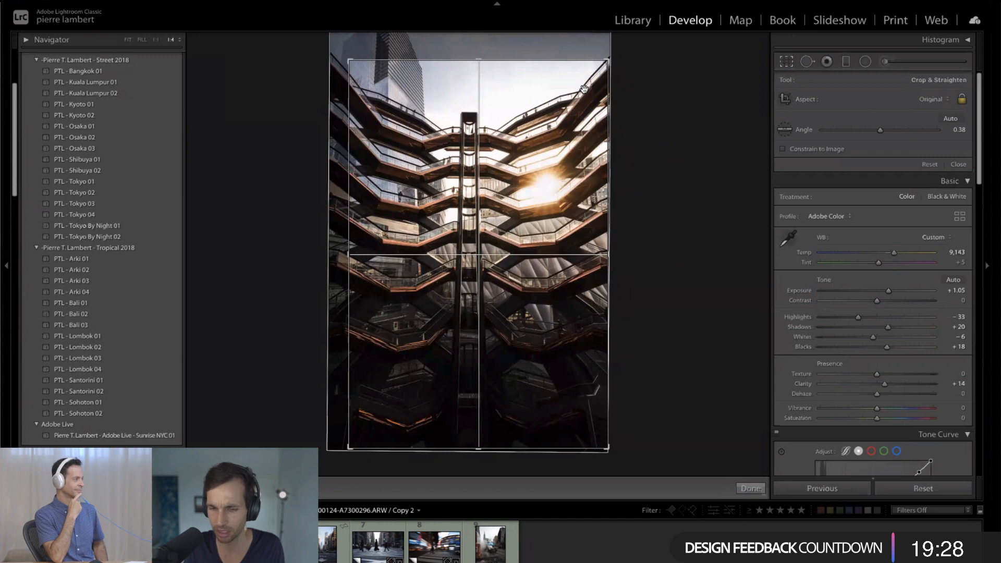
pyautogui.press('Right')
pyautogui.press('Right')
pyautogui.press('Right')
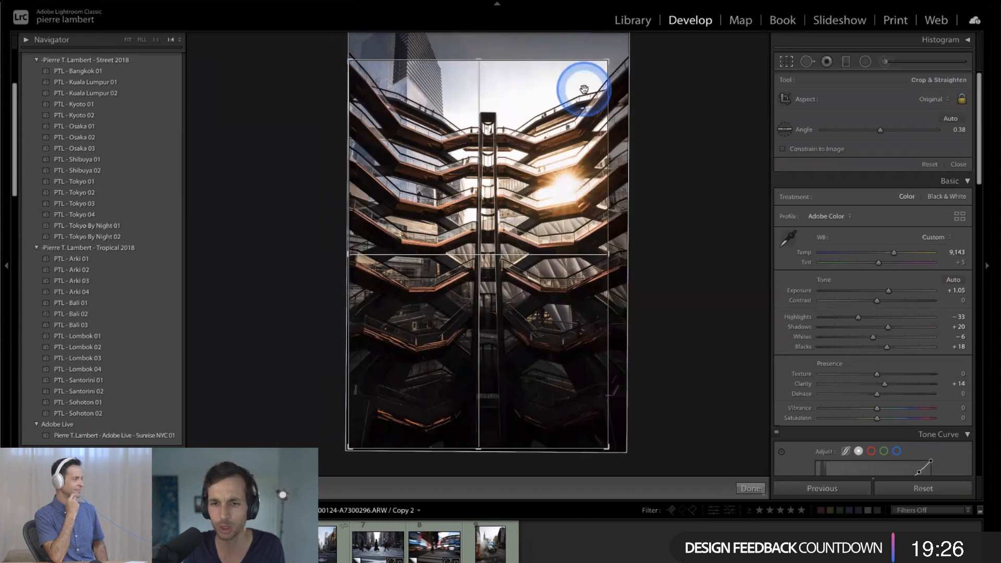
pyautogui.press('Left')
pyautogui.press('Left')
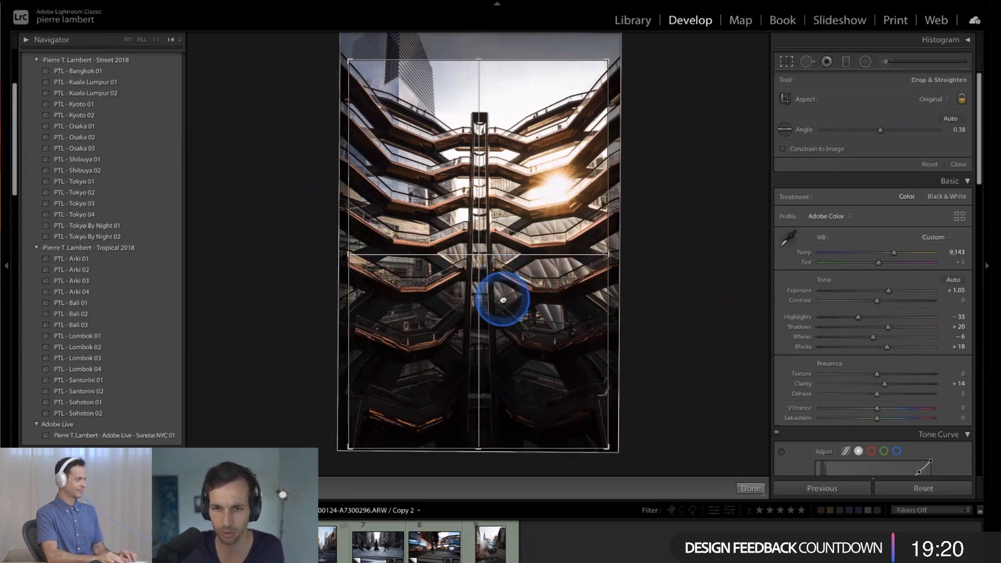
pyautogui.moveTo(503, 300); pyautogui.dragTo(514, 320)
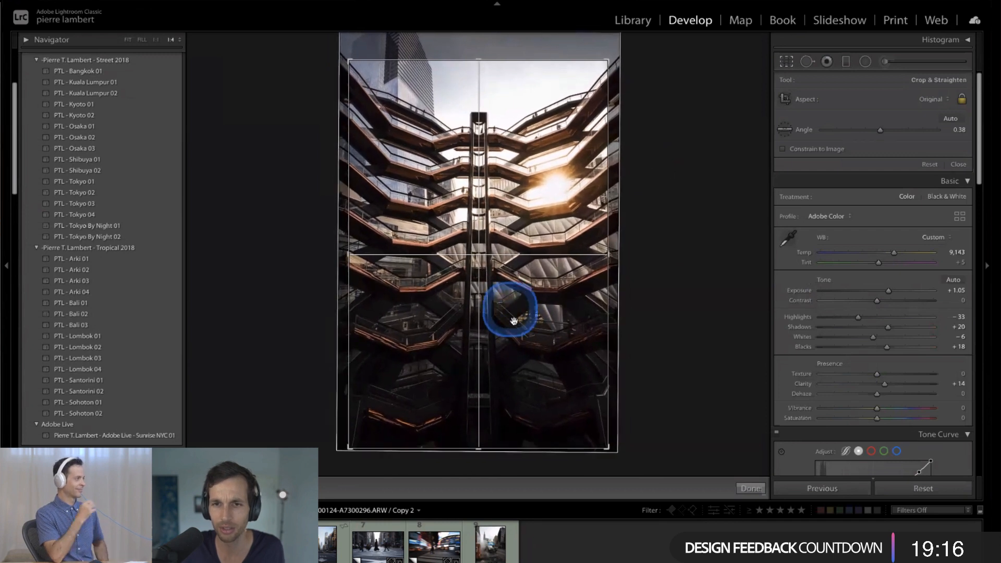
pyautogui.click(752, 488)
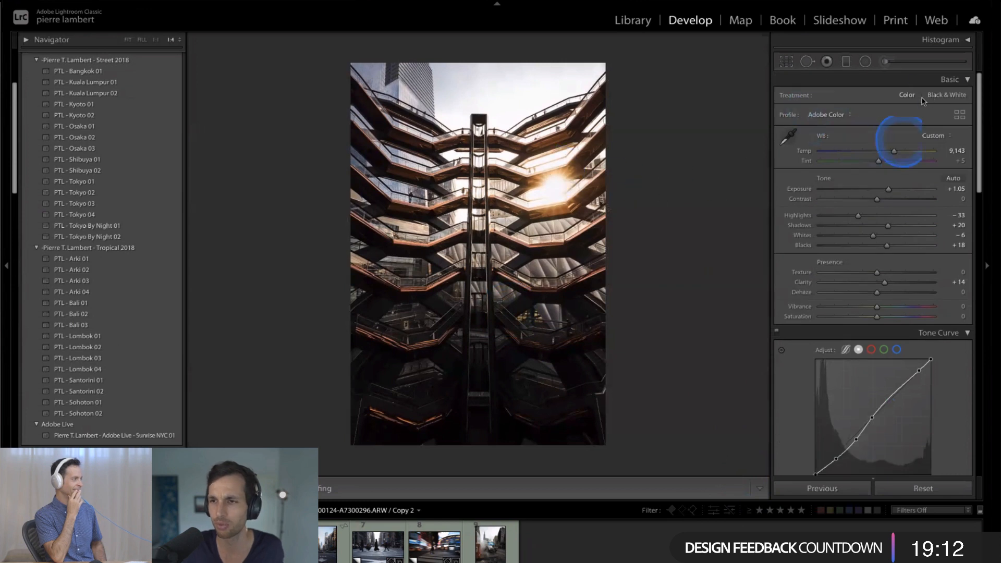
# - Brush an Adjustment Brush mask over the building's shaded terraces, the central column and a band across the lower levels
pyautogui.click(885, 61)
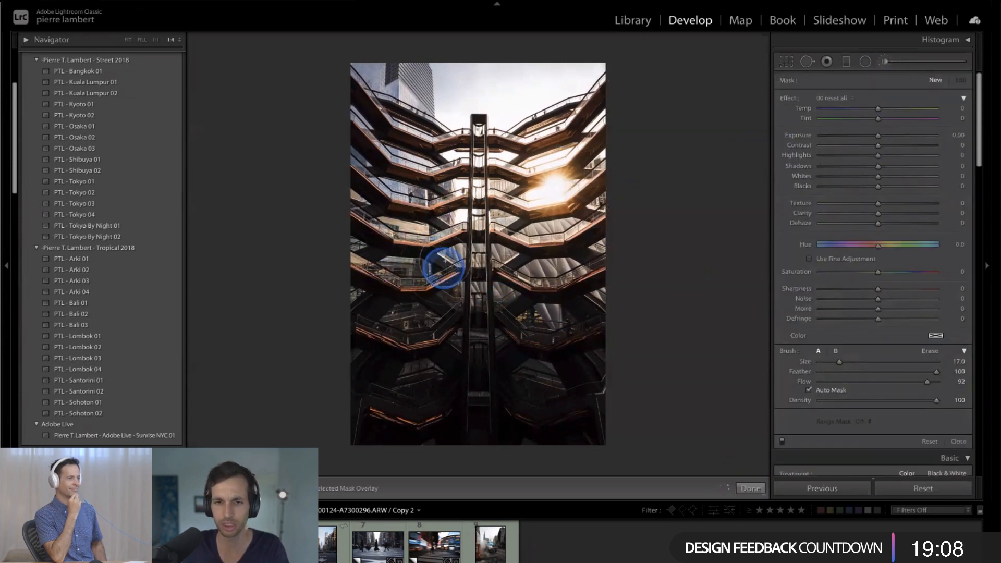
pyautogui.moveTo(444, 267); pyautogui.dragTo(463, 269)
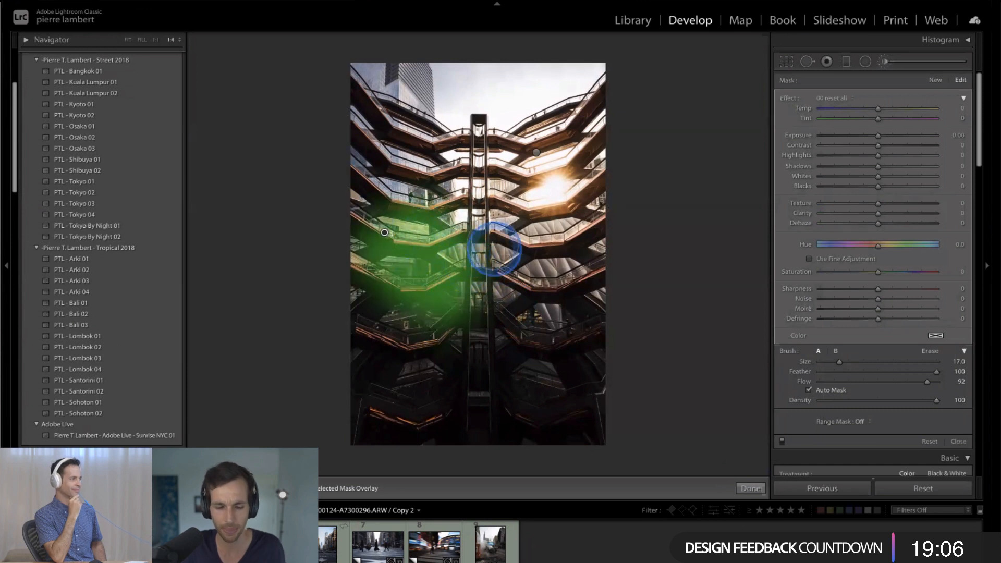
pyautogui.scroll(3, 460, 132)
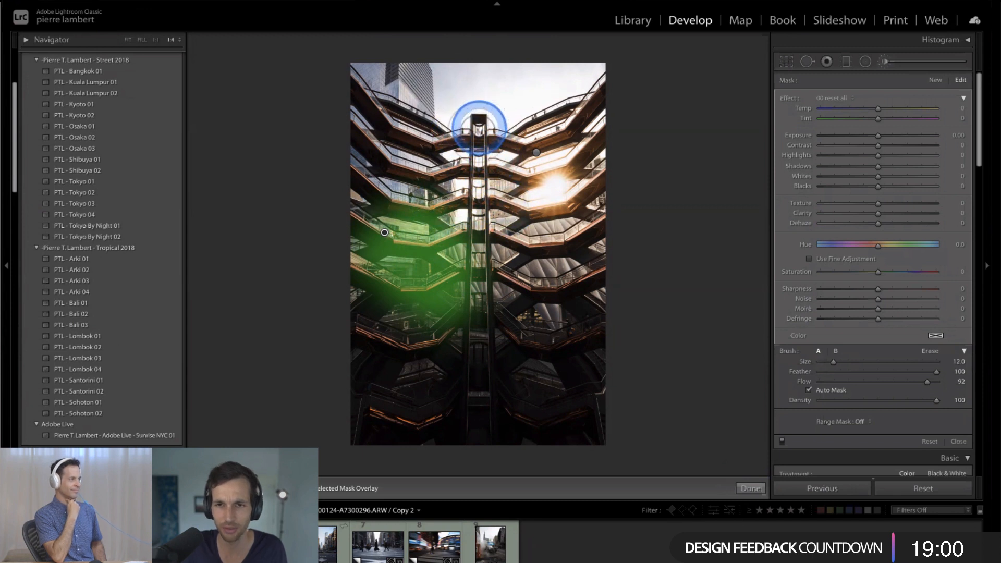
pyautogui.moveTo(478, 128); pyautogui.dragTo(464, 441)
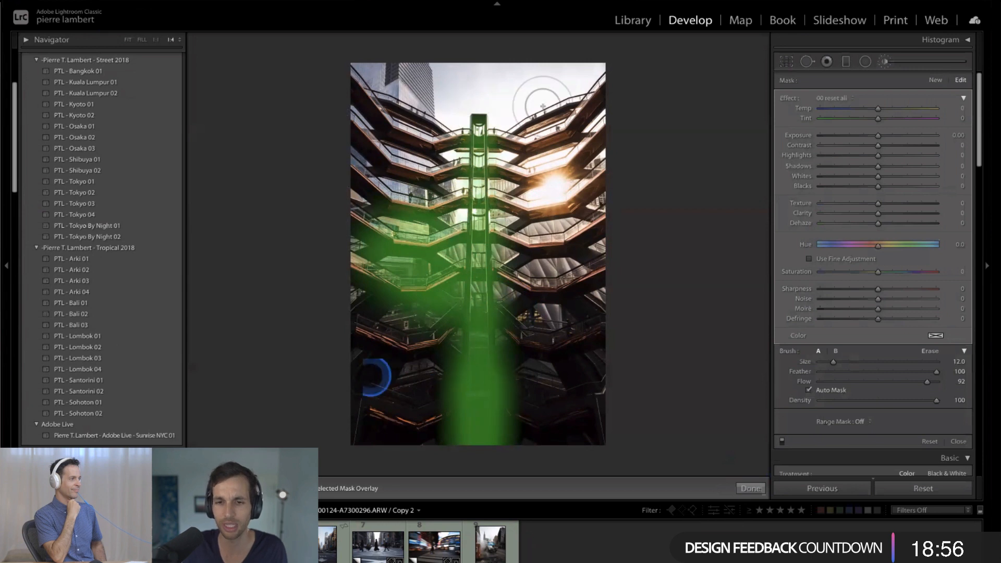
pyautogui.click(477, 101)
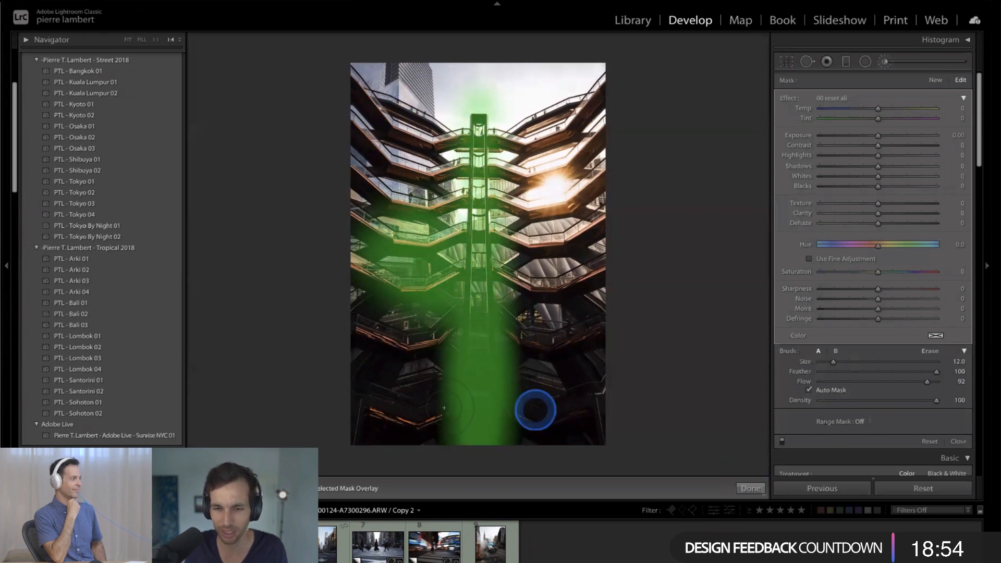
pyautogui.moveTo(384, 364)
pyautogui.mouseDown()
pyautogui.moveTo(551, 371)
pyautogui.moveTo(367, 271)
pyautogui.mouseUp()
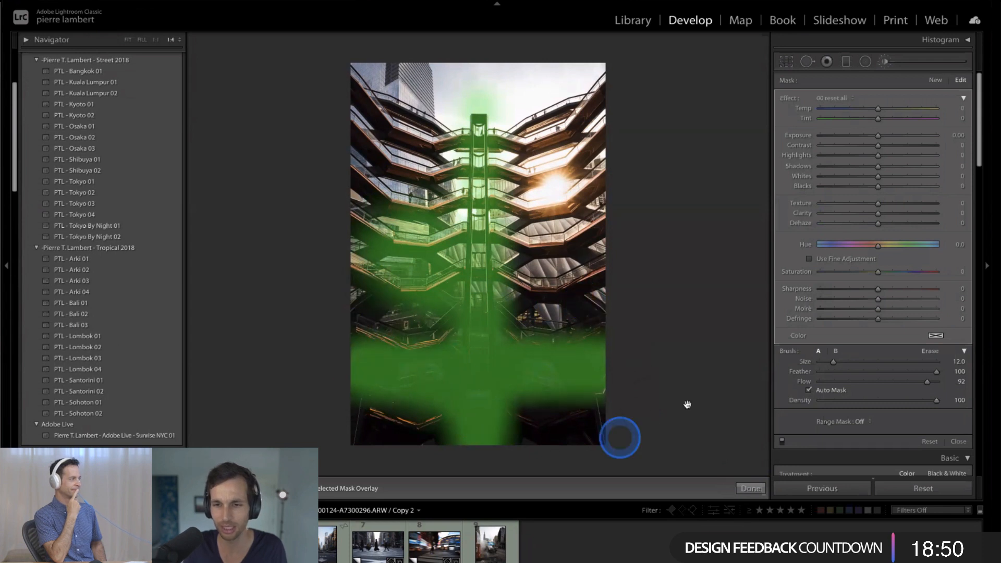
# - Undo all the brush strokes on the building photo and close the Adjustment Brush
pyautogui.hotkey('ctrl', 'z')
pyautogui.hotkey('ctrl', 'z')
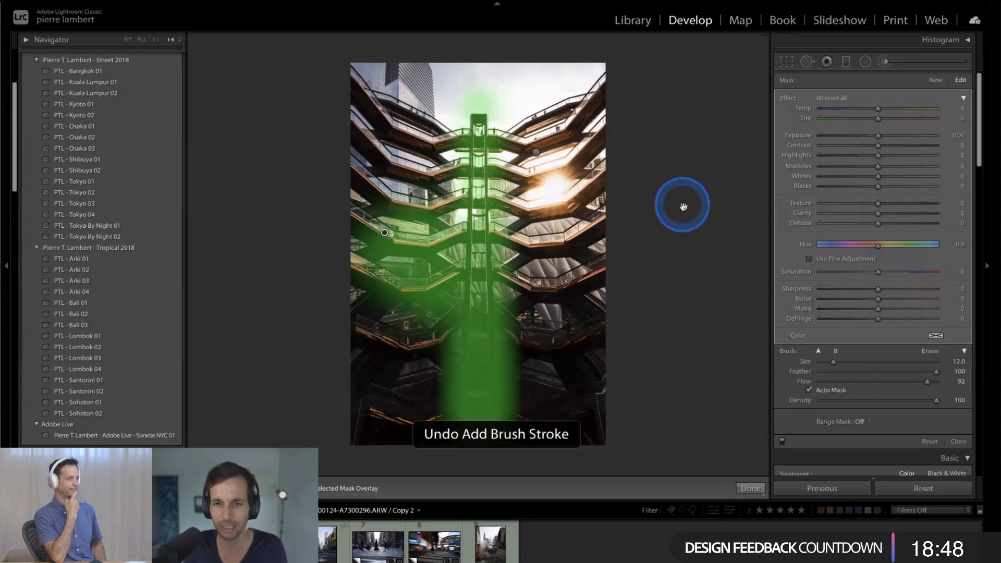
pyautogui.hotkey('ctrl', 'z')
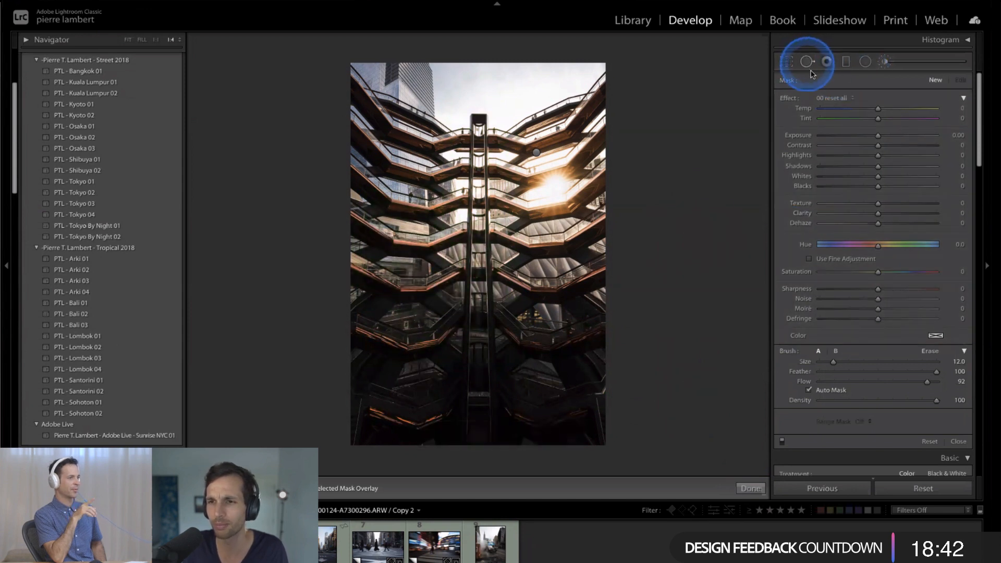
pyautogui.click(885, 62)
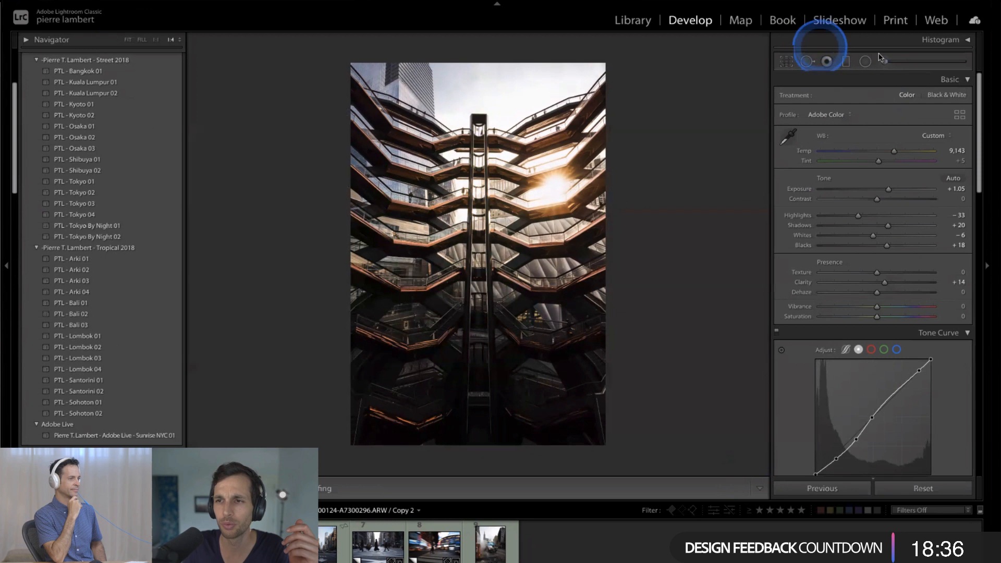
# - Expand the histogram and set the building photo's exposure to +1.15
pyautogui.click(933, 40)
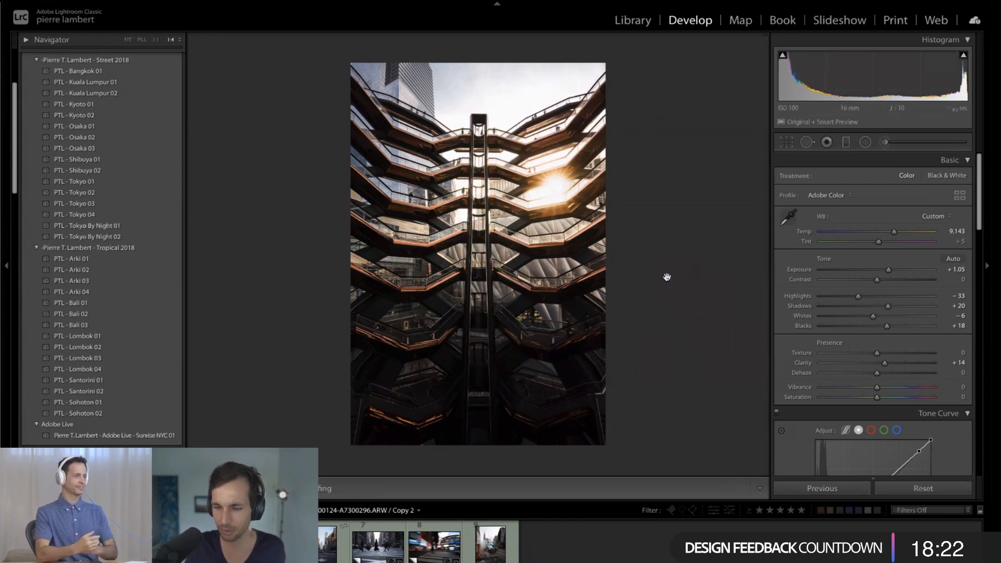
pyautogui.press('=')
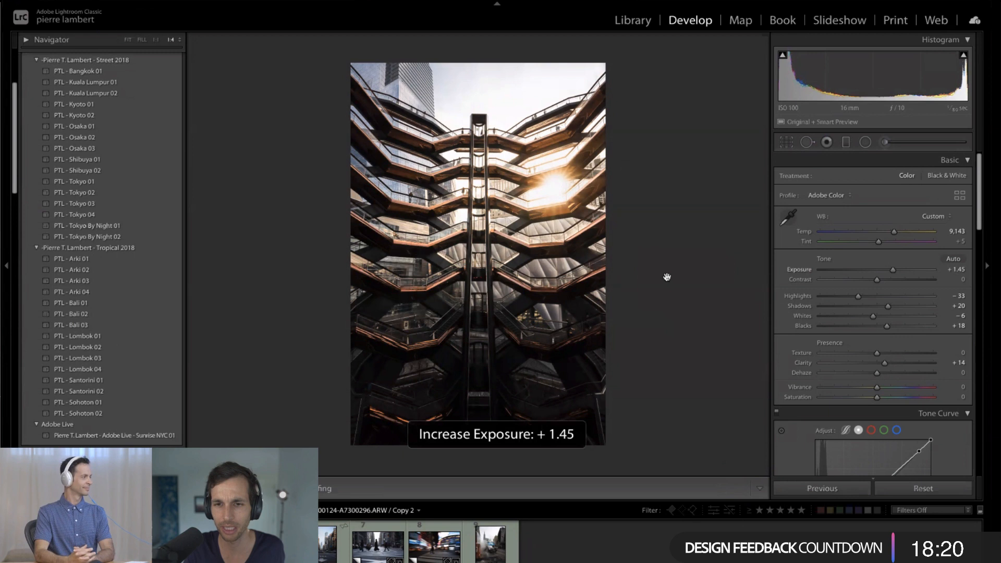
pyautogui.press('-')
pyautogui.press('-')
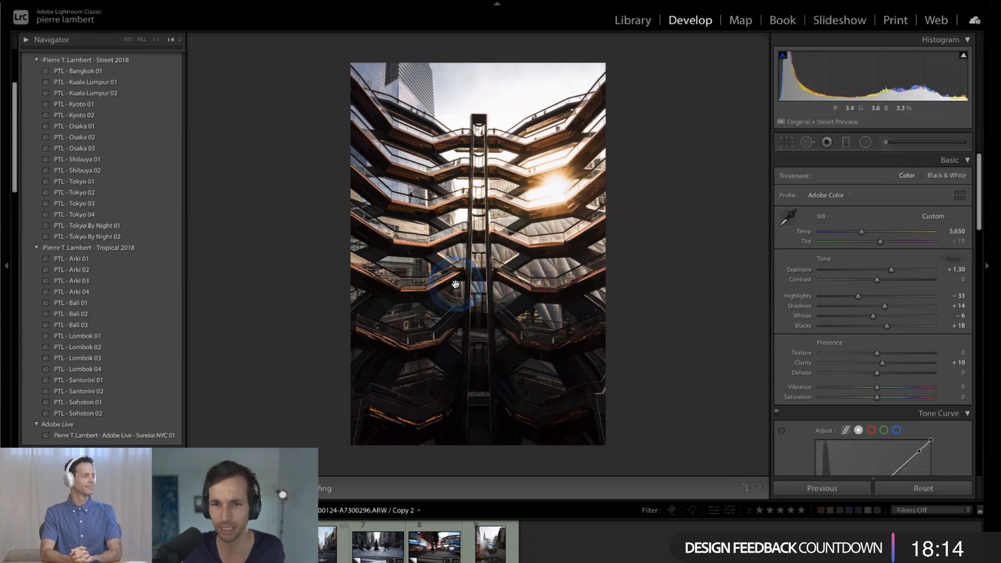
# - Compare the sunset street photo with the building, subway and headphones photos, each fitted whole in the view, ending on the street photo
pyautogui.press('Right')
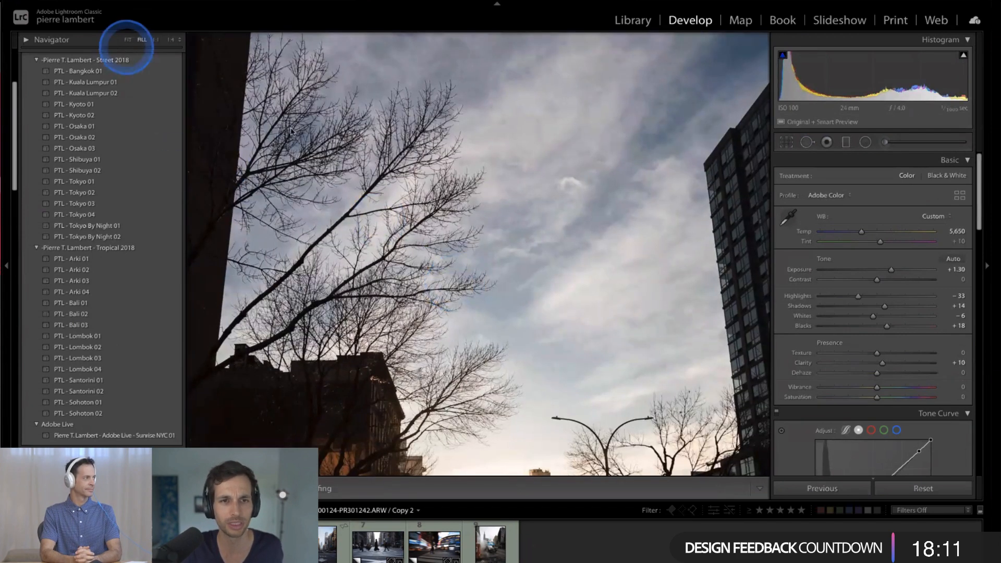
pyautogui.click(128, 40)
pyautogui.click(732, 310)
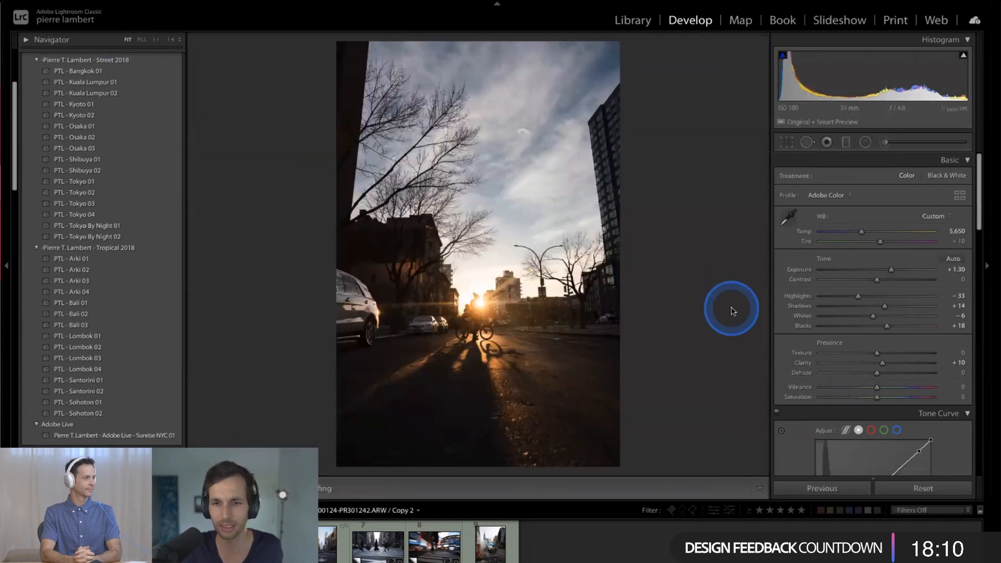
pyautogui.press('Right')
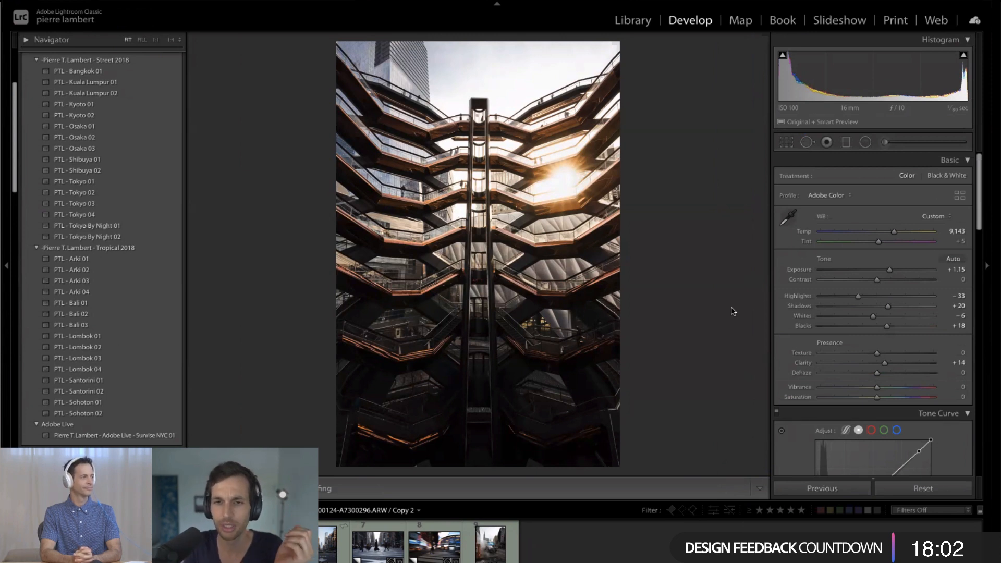
pyautogui.press('Left')
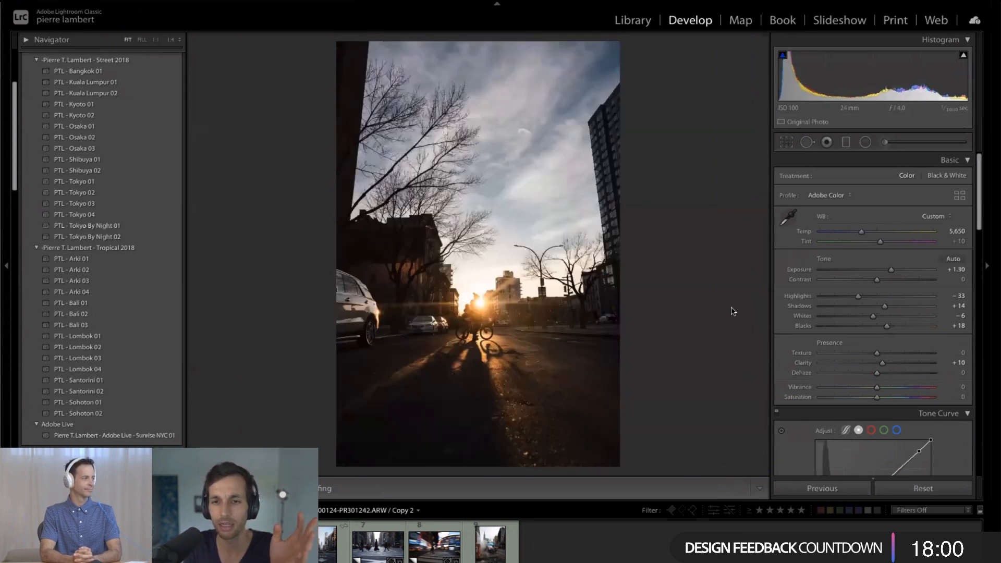
pyautogui.press('Left')
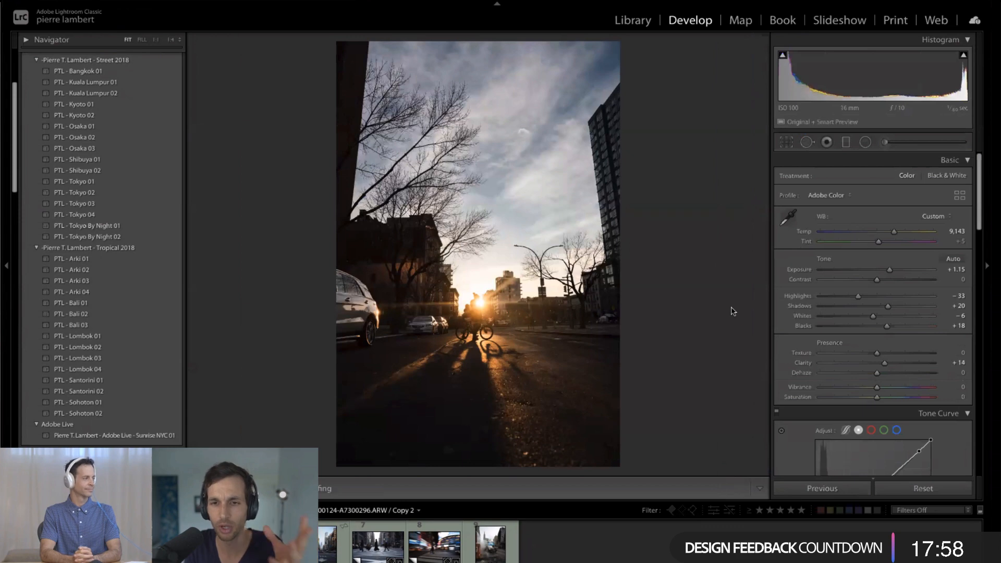
pyautogui.press('Right')
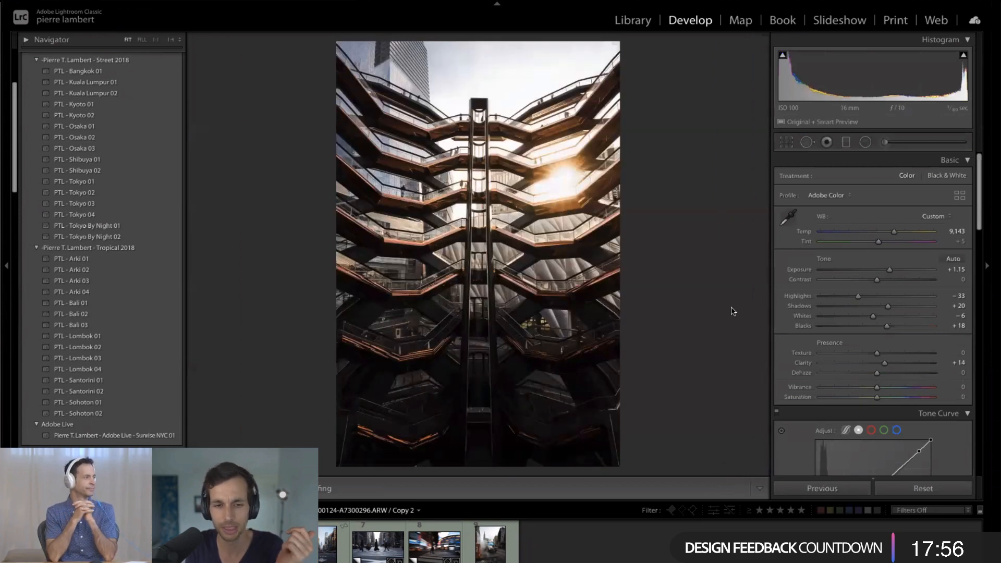
pyautogui.press('Right')
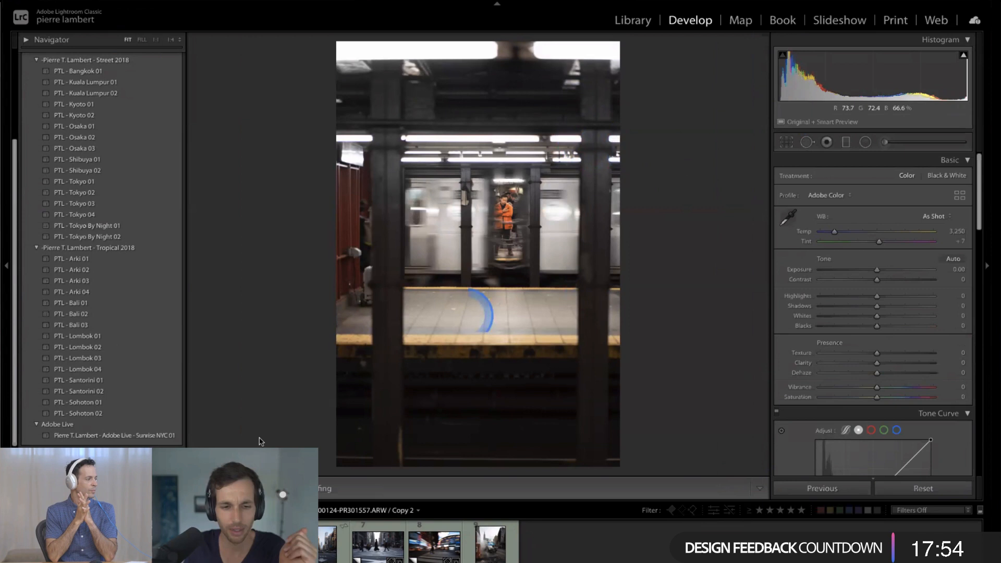
pyautogui.press('Right')
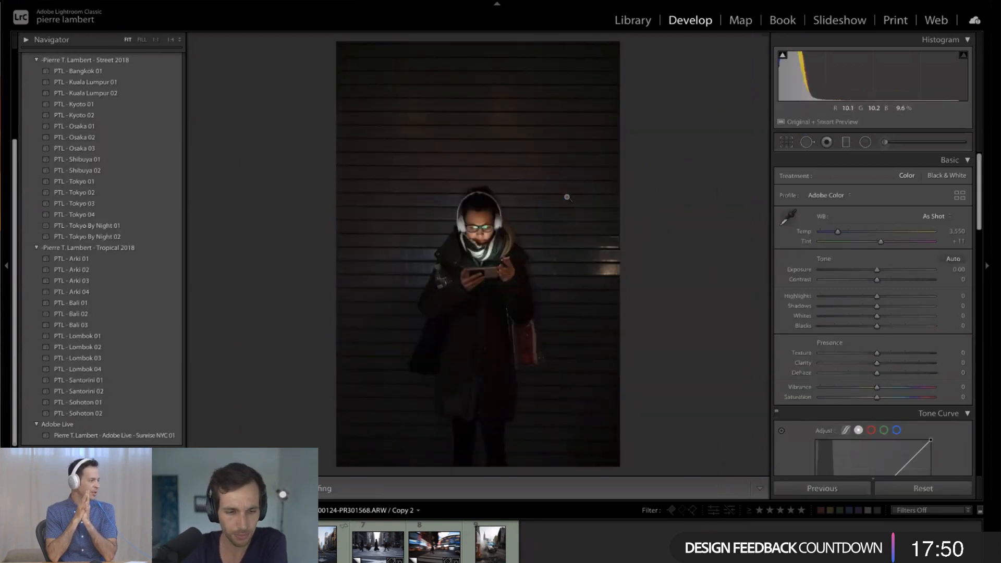
pyautogui.press('Right')
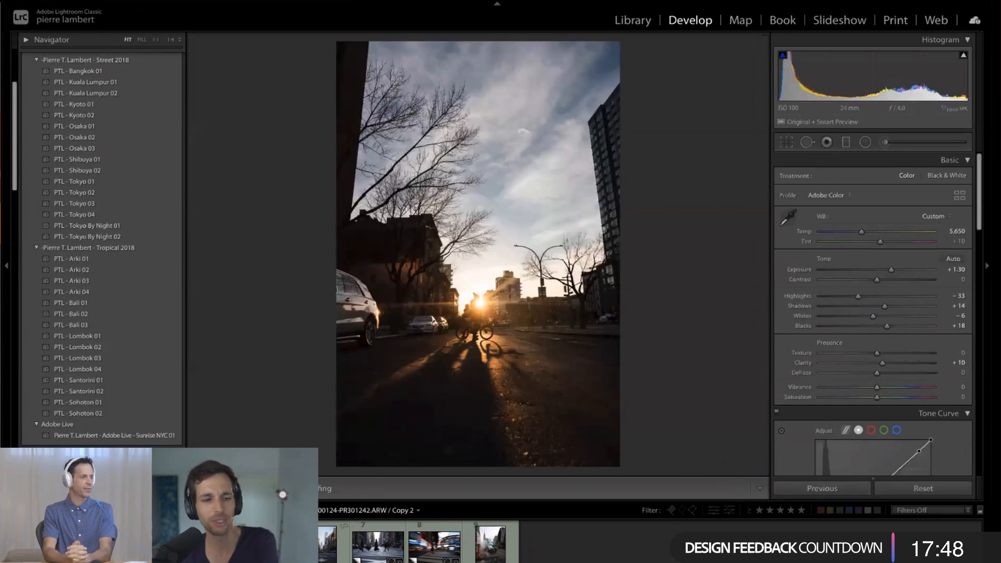
# - Crop the sunset street photo tighter around the cyclist at its original aspect ratio and change the guide overlay to the three-by-three grid
pyautogui.click(240, 134)
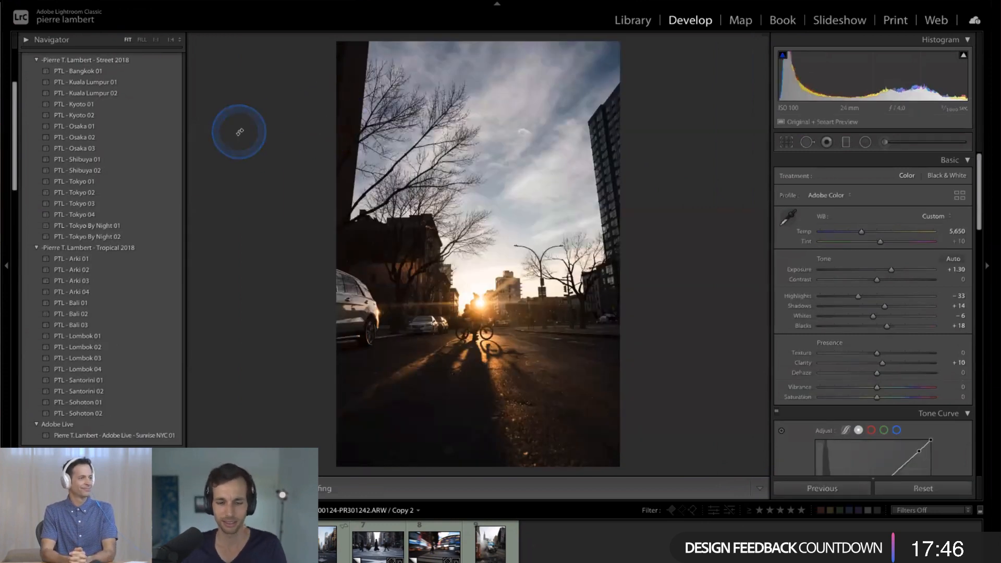
pyautogui.press('r')
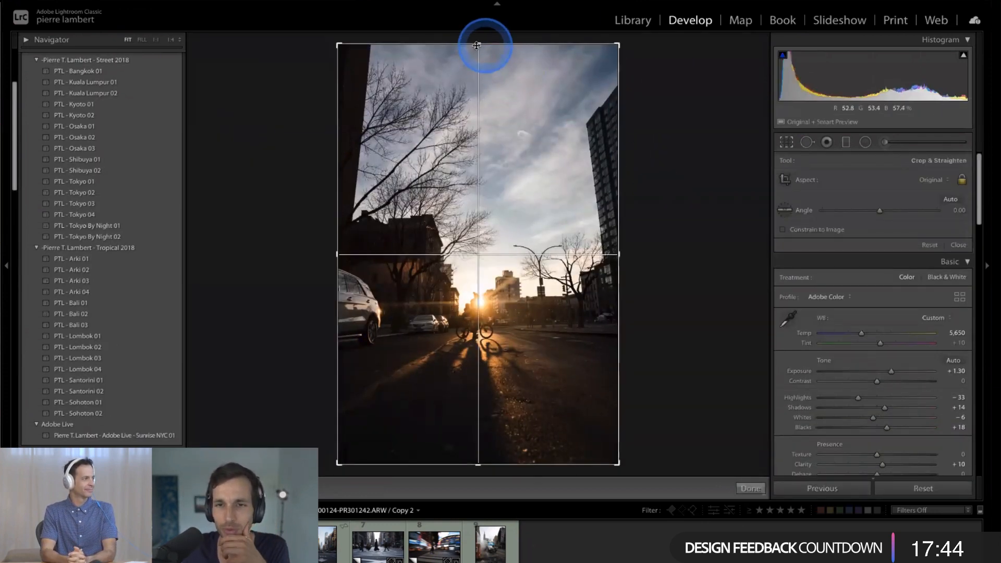
pyautogui.moveTo(473, 65); pyautogui.dragTo(470, 96)
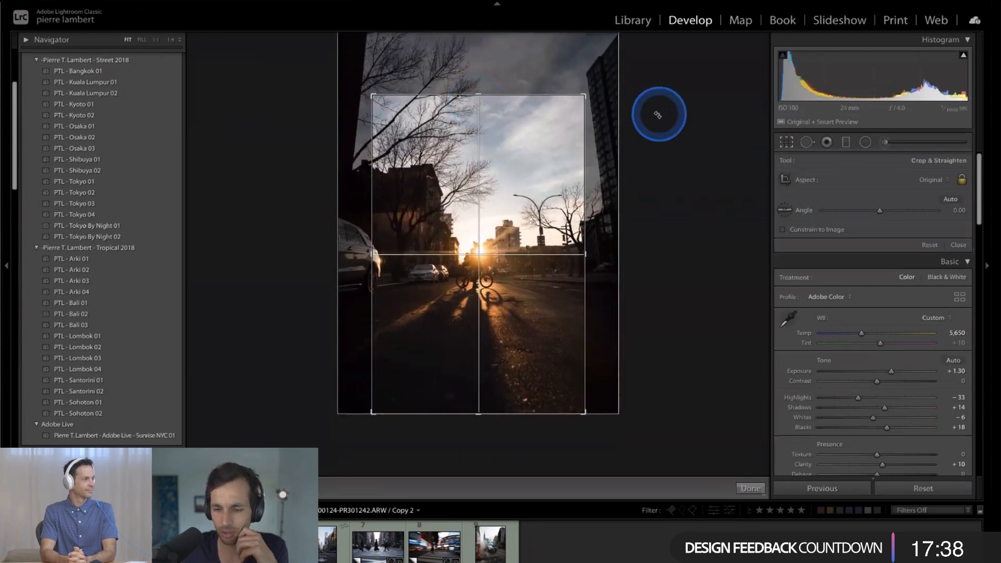
pyautogui.press('o')
pyautogui.press('o')
pyautogui.press('o')
pyautogui.press('o')
pyautogui.press('o')
pyautogui.press('o')
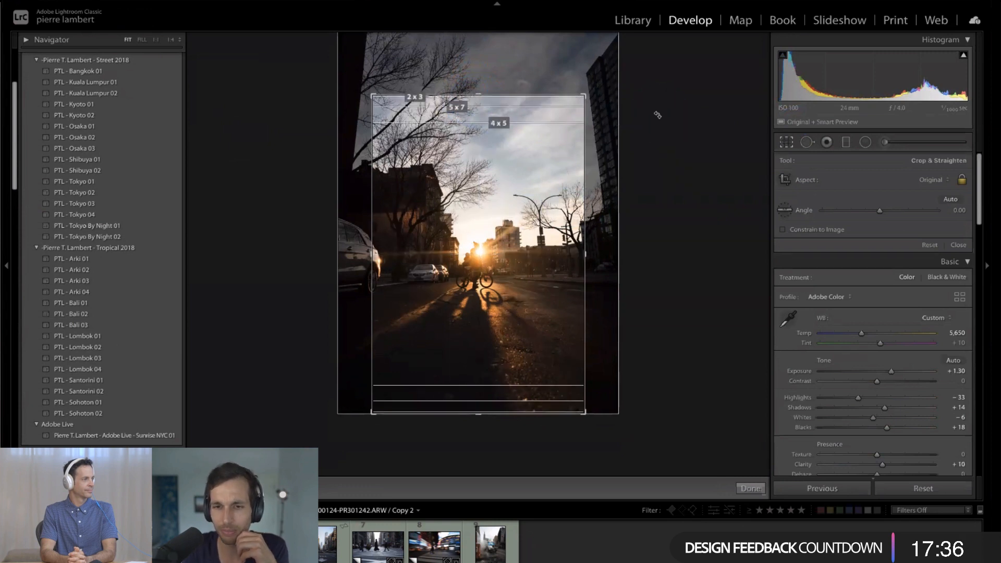
pyautogui.press('o')
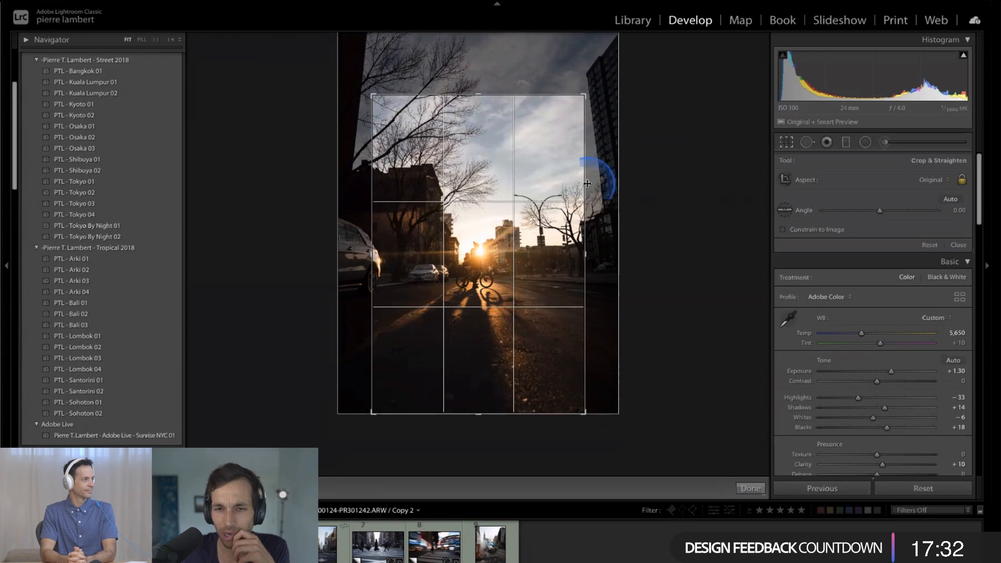
# - Try a much tighter crop on the cyclist, widen it back to keep more sky and branches, and apply the crop
pyautogui.moveTo(478, 97); pyautogui.dragTo(475, 131)
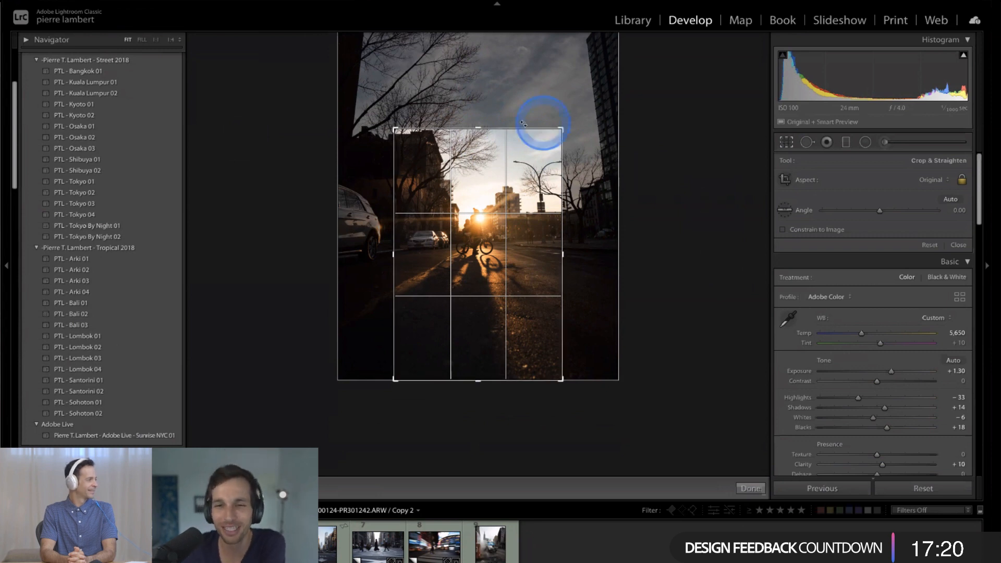
pyautogui.moveTo(479, 129); pyautogui.dragTo(479, 94)
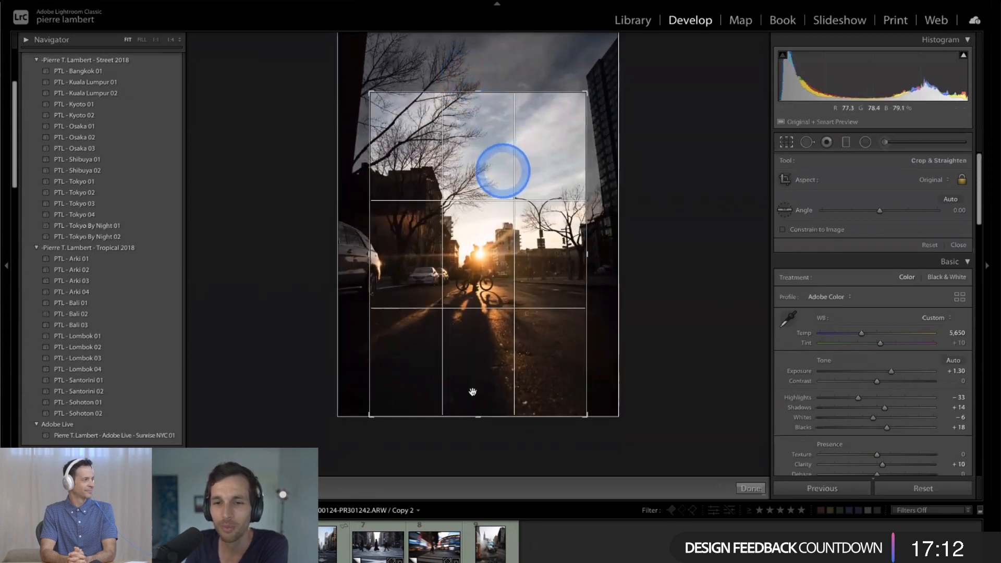
pyautogui.click(439, 341)
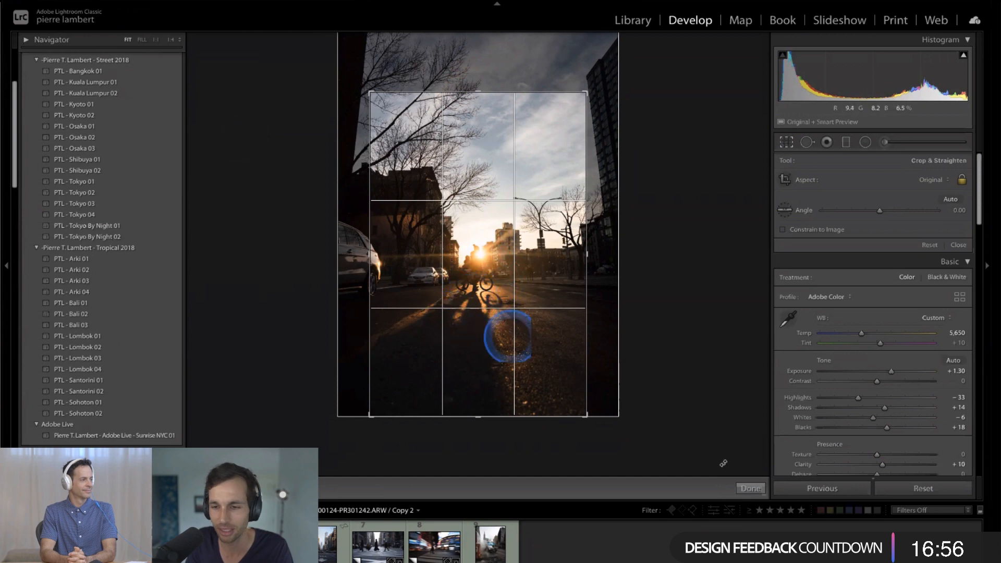
pyautogui.click(750, 488)
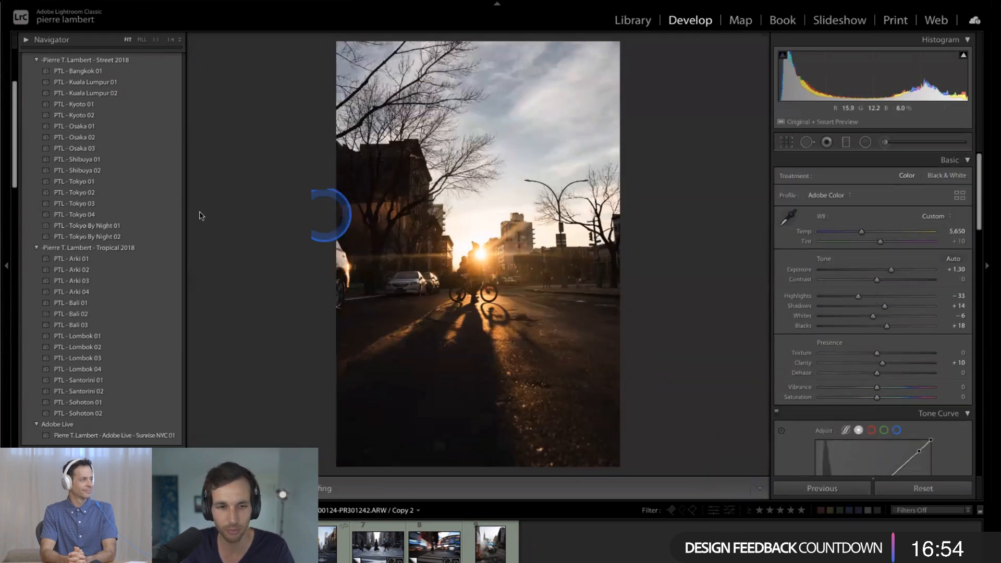
pyautogui.press('Tab')
pyautogui.press('Tab')
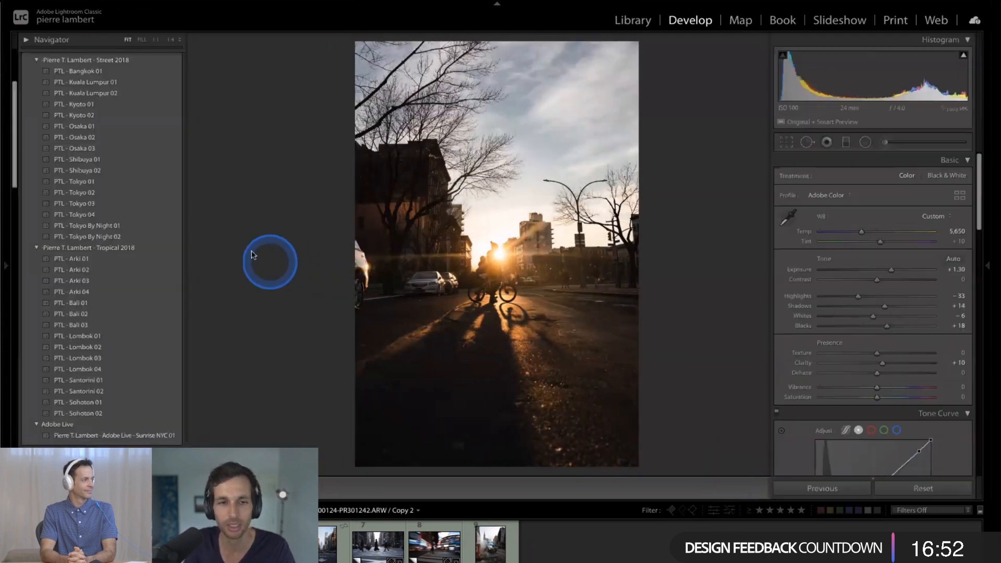
# - Open the 2020-01-00-Me-NYC collection in the Library grid and browse the sunset street frames around the cyclist photo
pyautogui.press('g')
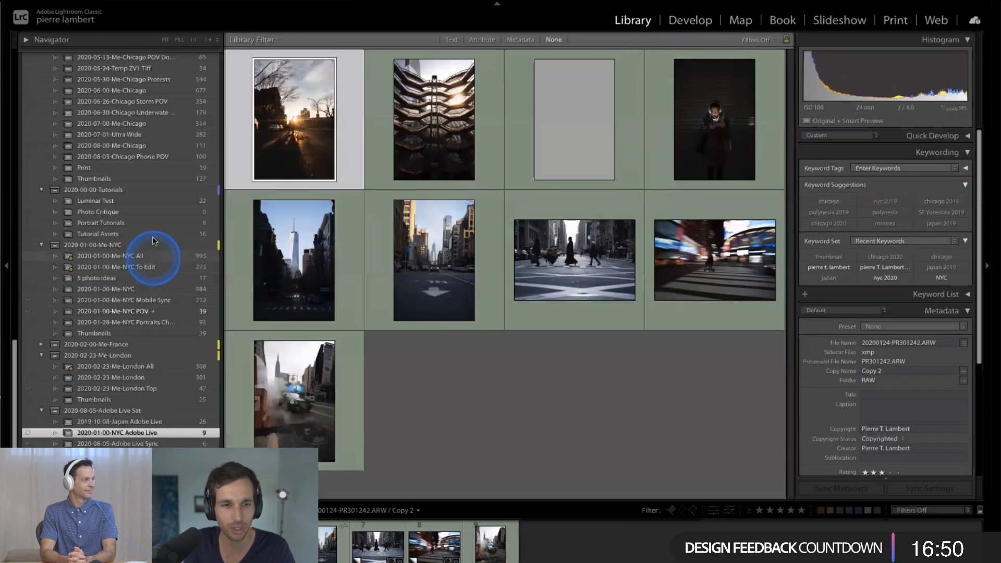
pyautogui.scroll(1, 150, 245)
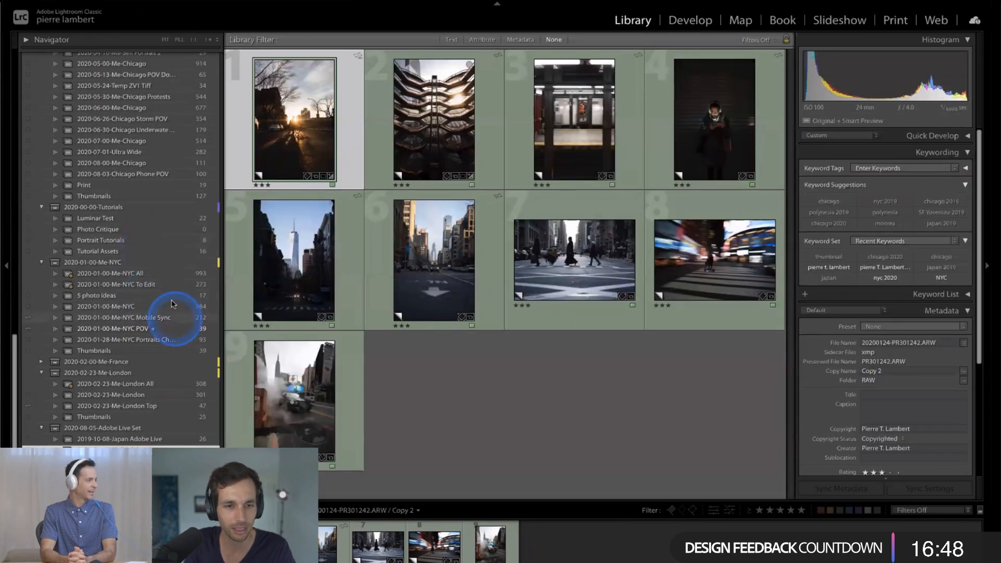
pyautogui.click(173, 308)
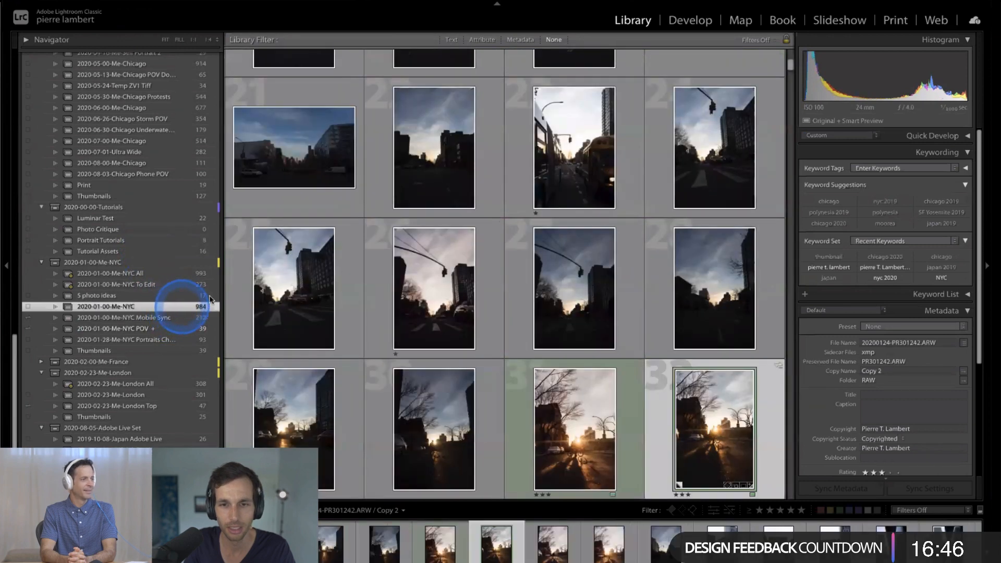
pyautogui.click(630, 401)
pyautogui.scroll(-5, 630, 399)
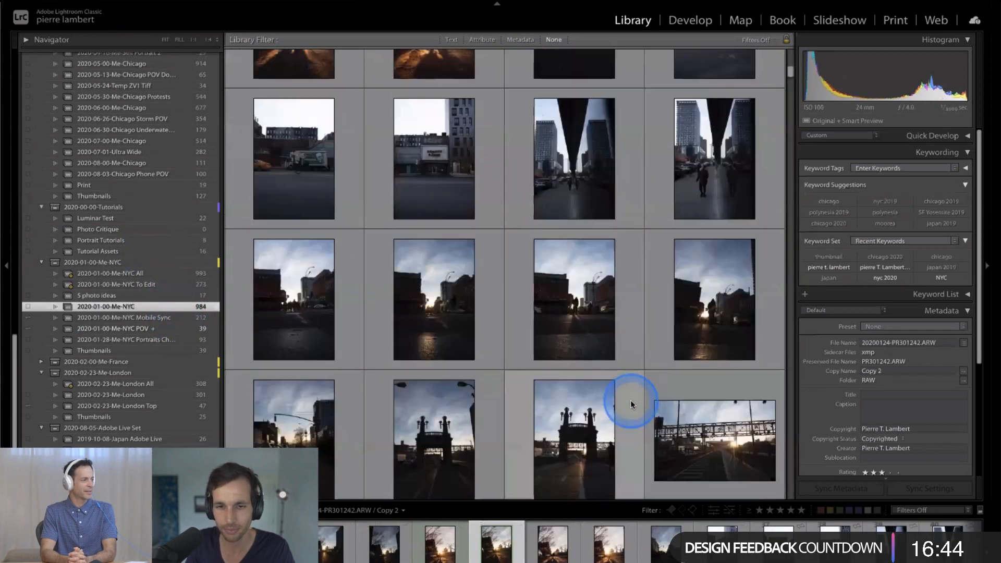
pyautogui.scroll(5, 647, 293)
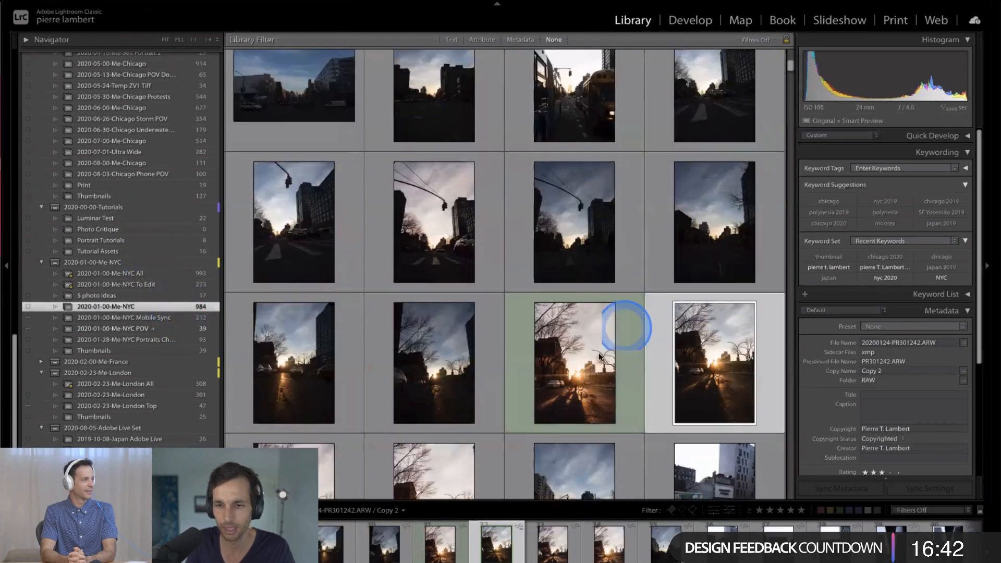
pyautogui.scroll(-1, 599, 353)
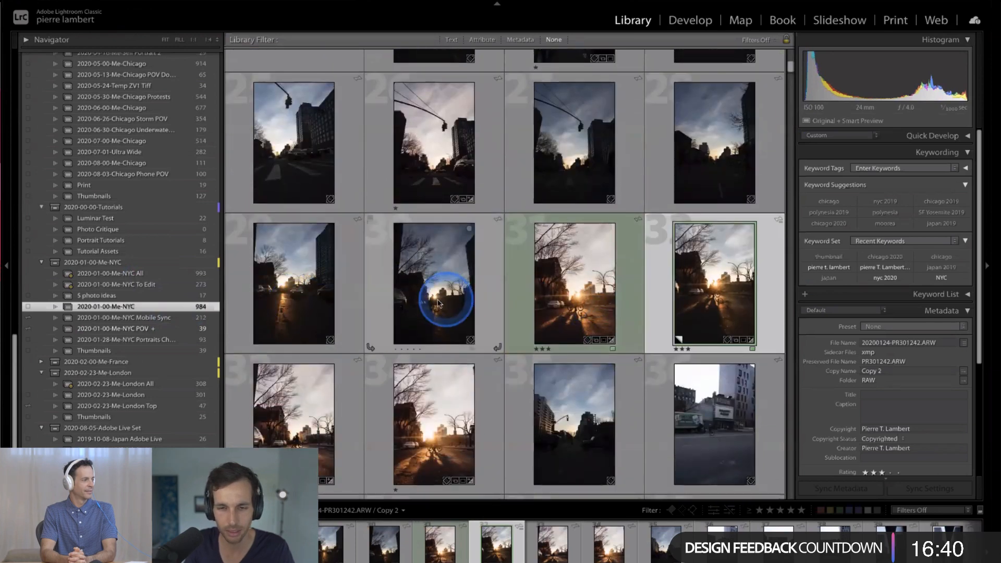
# - View the unedited sunset frame PR301239 in full, moving forward to the dark cyclist frame PR301241
pyautogui.click(361, 298)
pyautogui.doubleClick(365, 290)
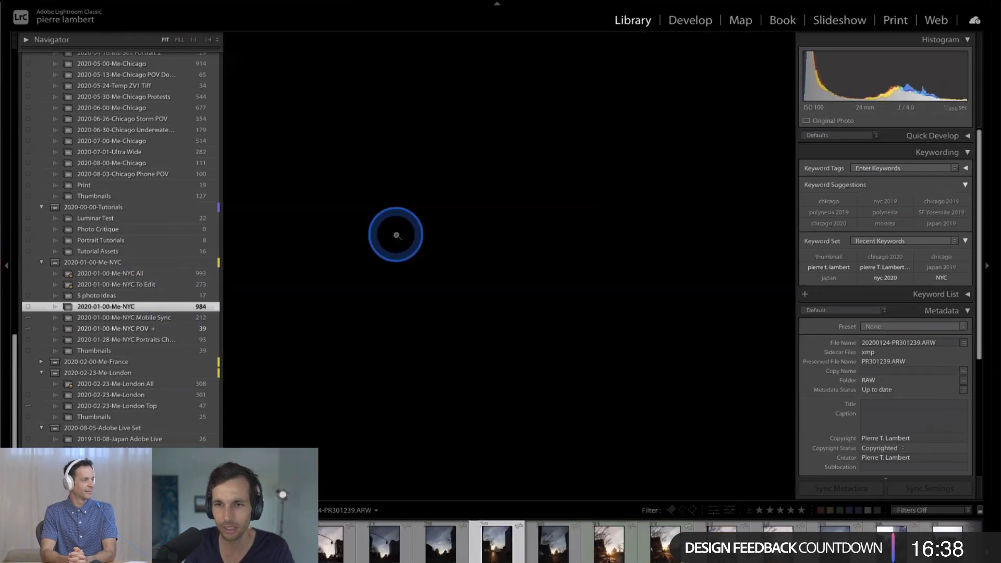
pyautogui.click(314, 271)
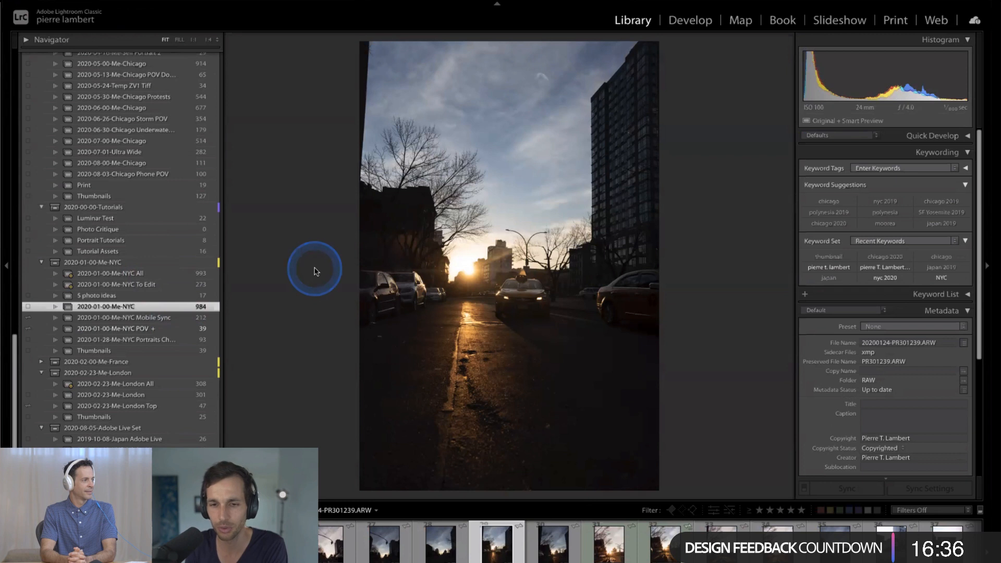
pyautogui.press('Right')
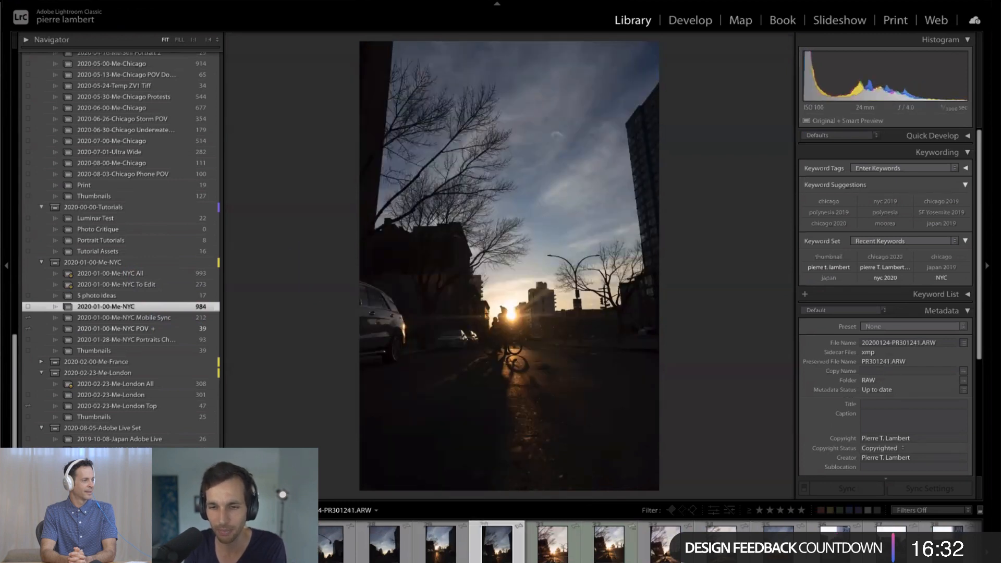
# - Zoom in on the dark cyclist frame, reveal the Quick Develop tone controls, brighten its exposure and fit the photo back in view
pyautogui.click(491, 373)
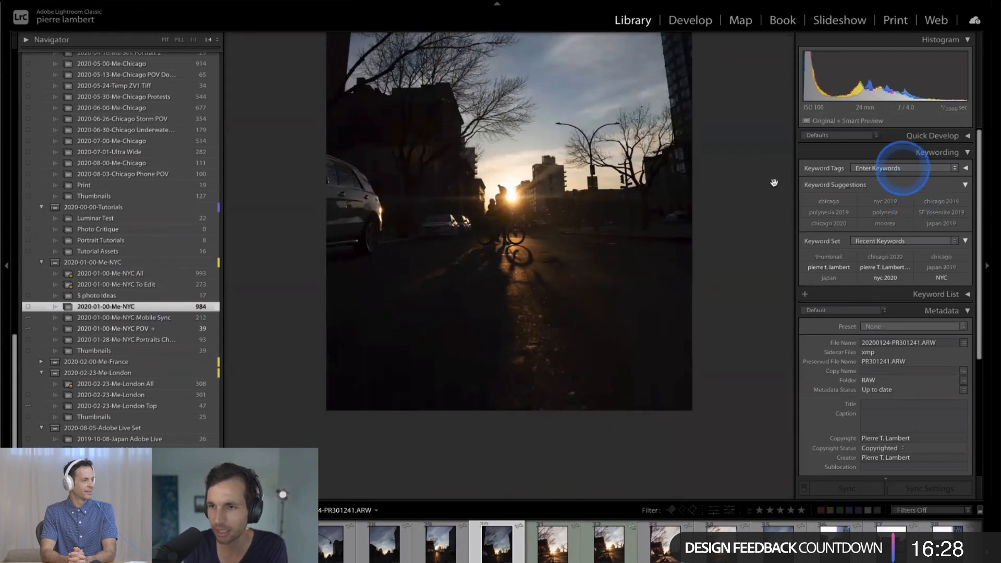
pyautogui.click(952, 134)
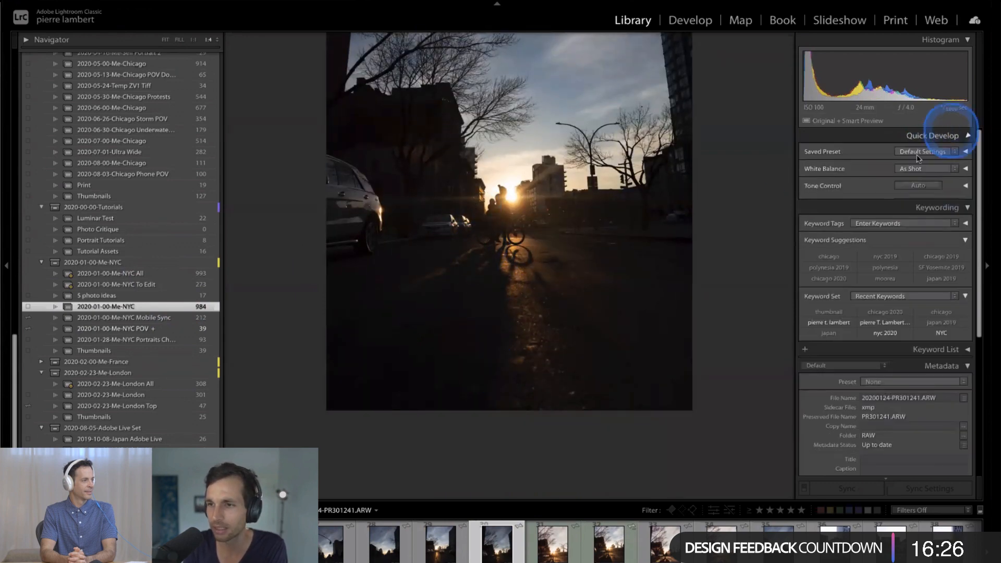
pyautogui.click(947, 203)
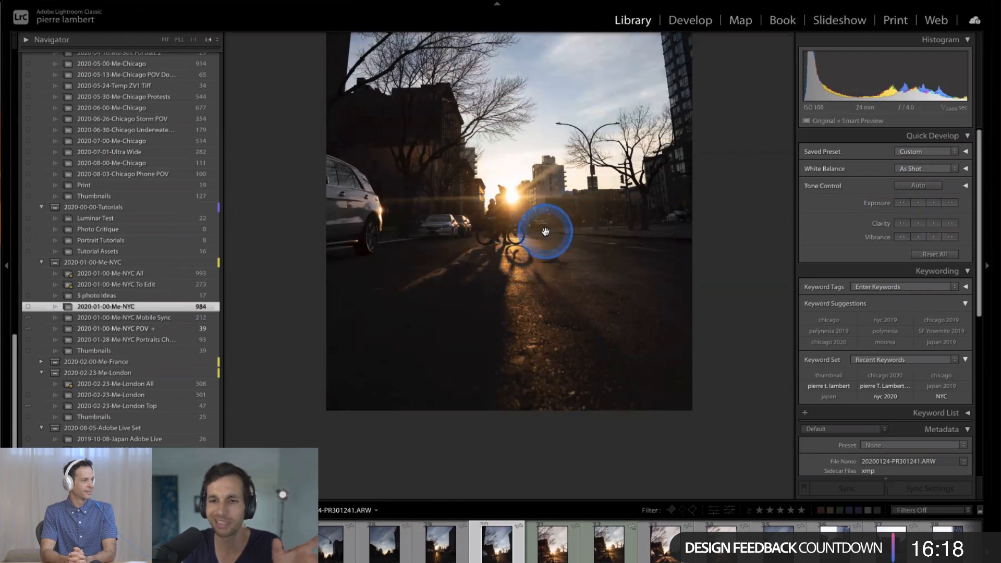
pyautogui.click(521, 203)
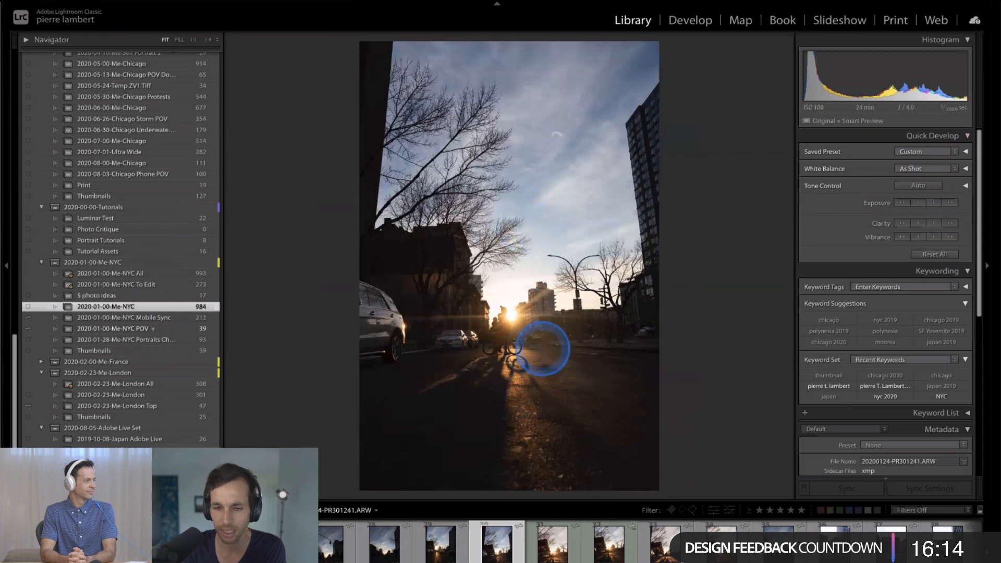
# - Browse forward through the edited cyclist shots to frame PR301243 and inspect its cyclist and child up close
pyautogui.press('Right')
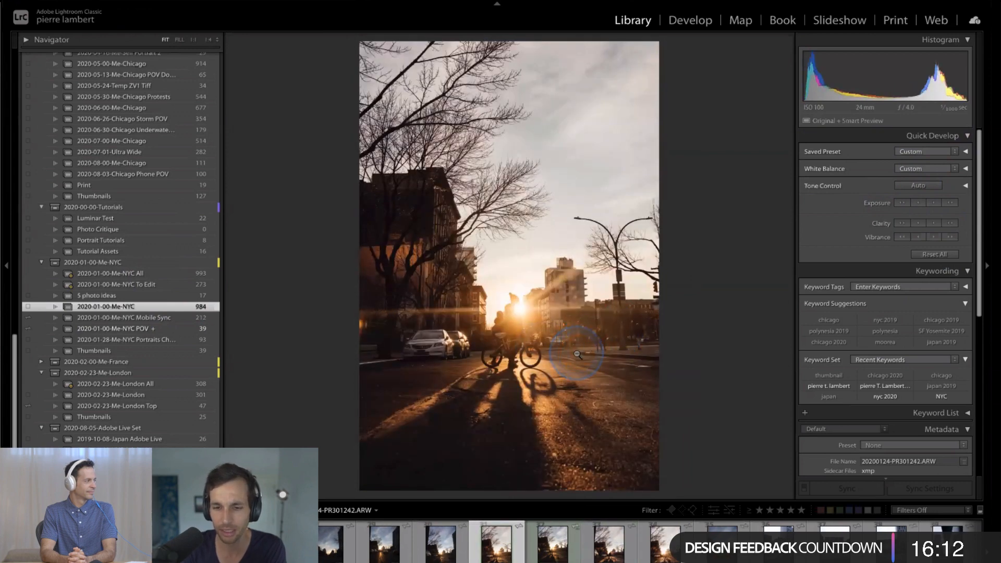
pyautogui.press('Right')
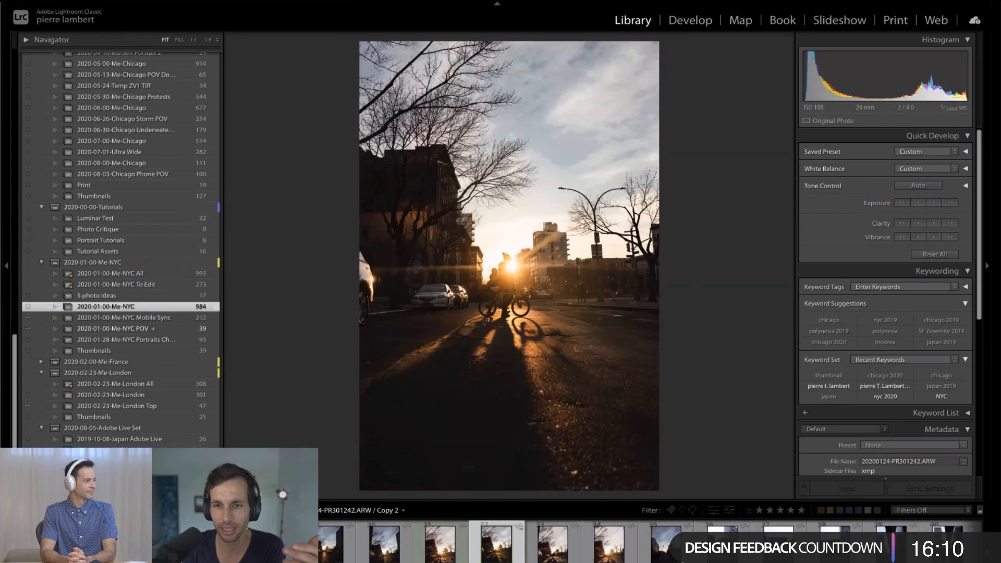
pyautogui.press('Right')
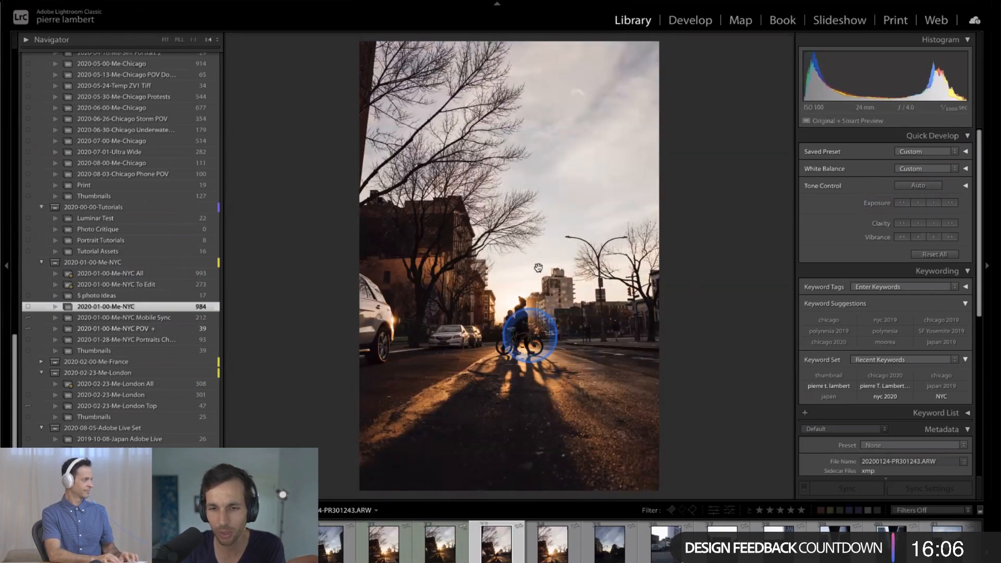
pyautogui.click(538, 289)
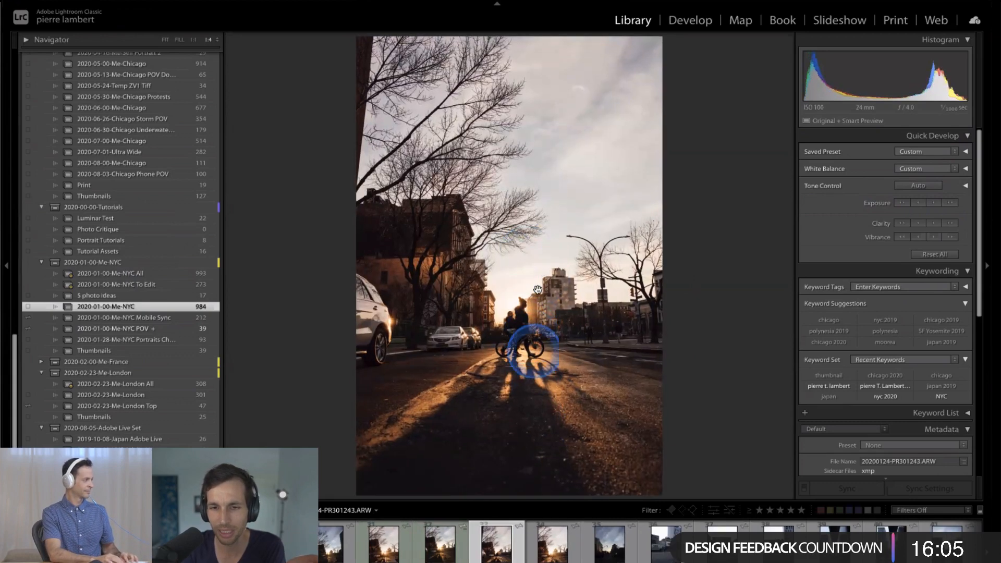
pyautogui.click(542, 335)
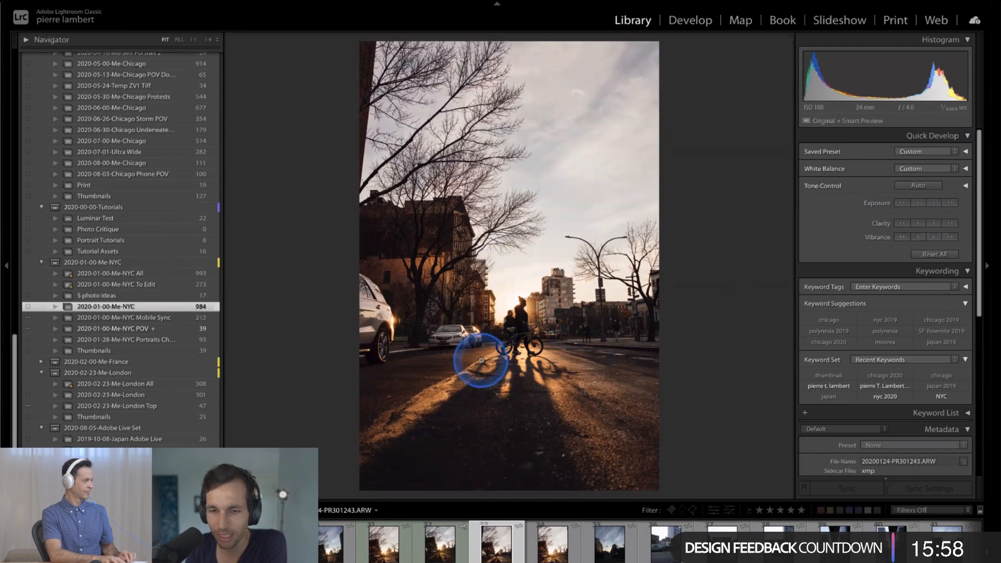
# - Compare the cyclist's silhouette in PR301242 Copy 2 with the one in frame PR301243 at close zoom
pyautogui.press('Right')
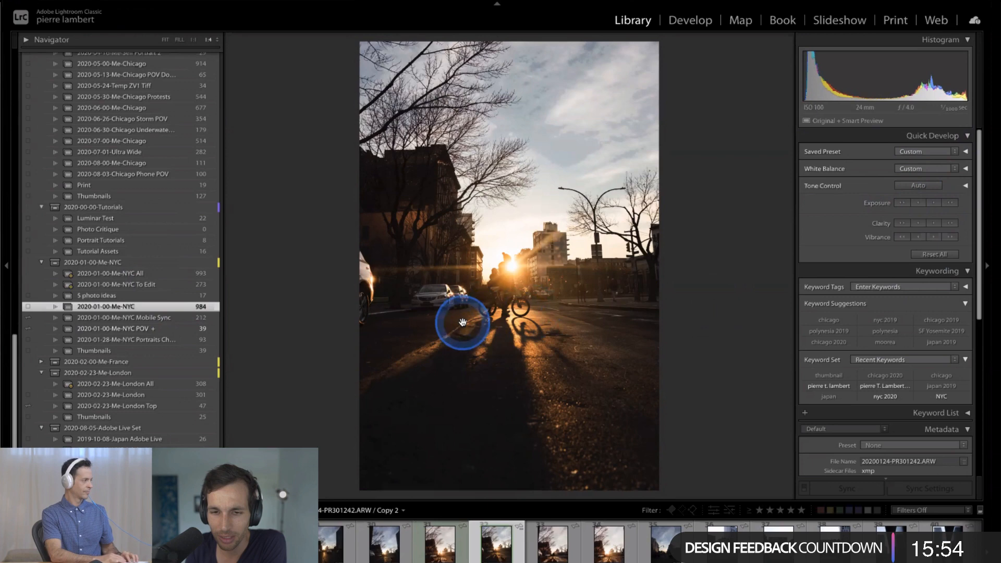
pyautogui.click(462, 323)
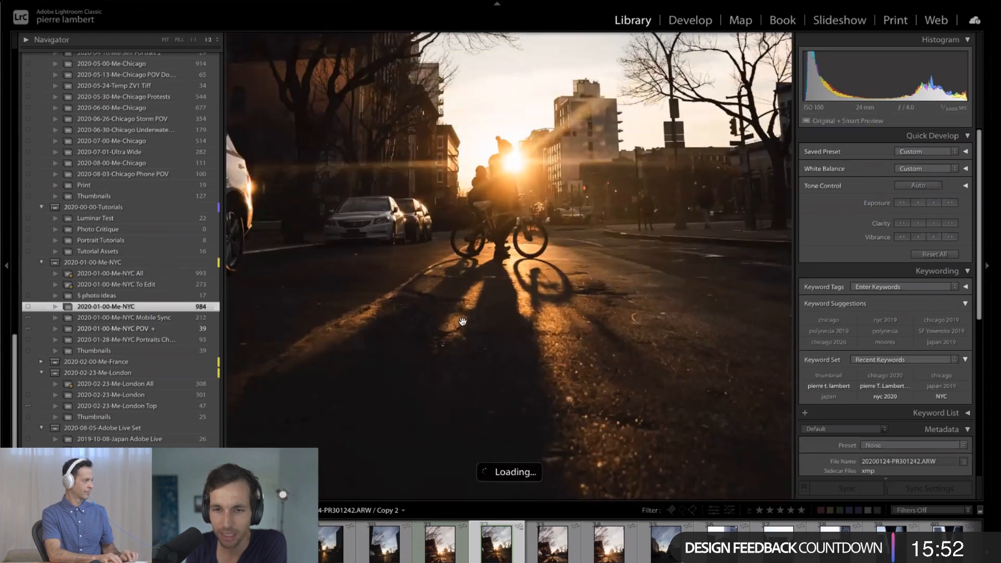
pyautogui.click(420, 247)
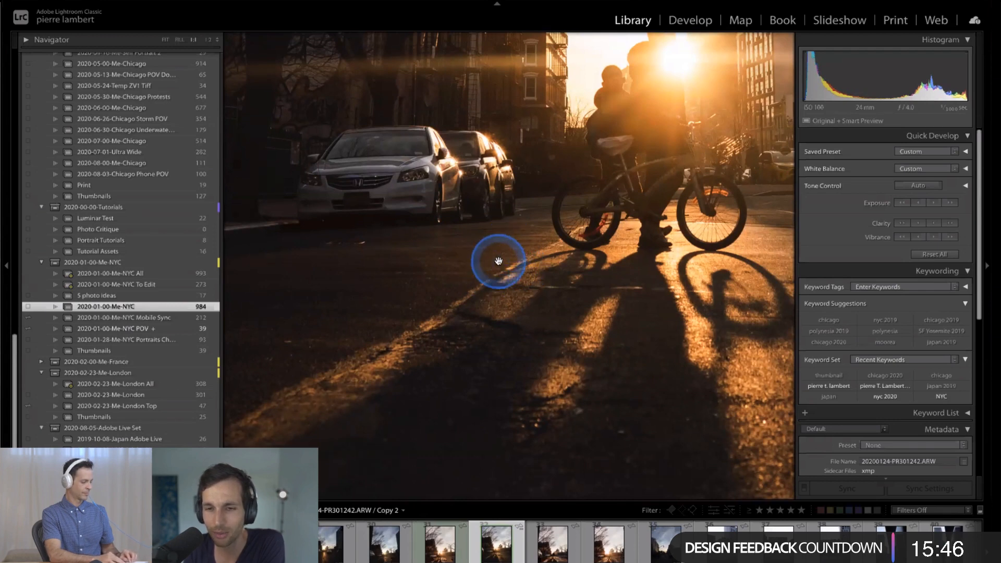
pyautogui.press('Right')
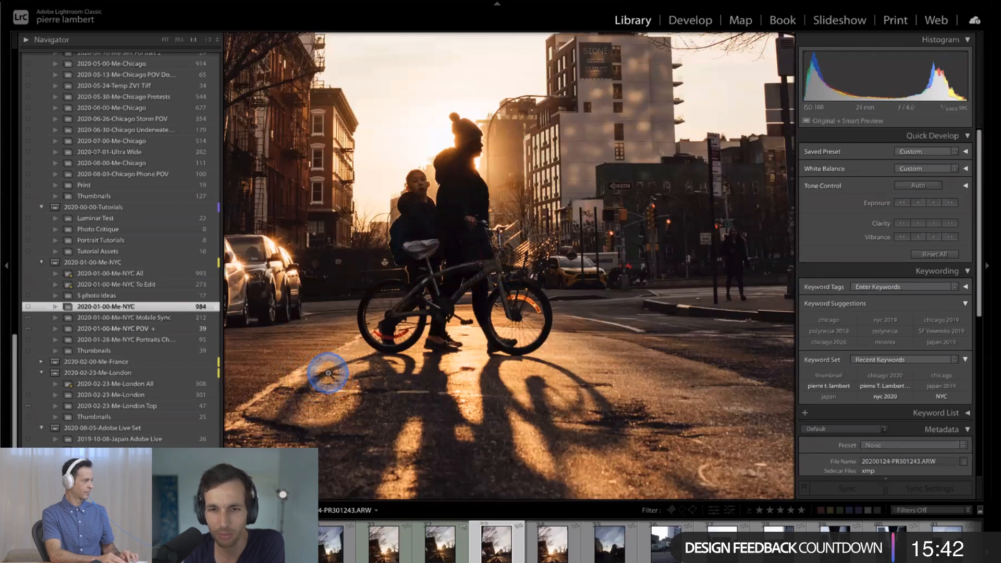
pyautogui.click(328, 373)
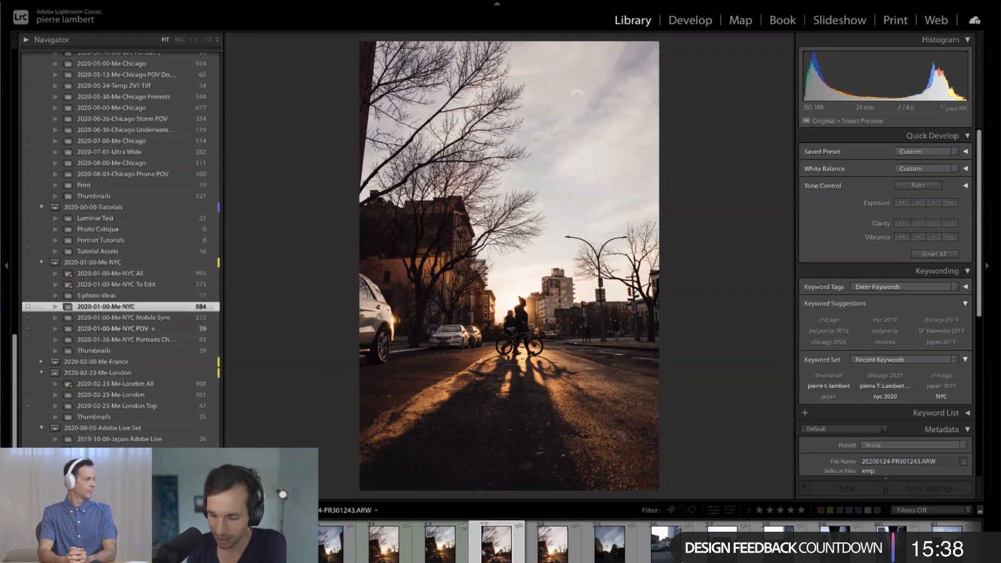
# - Revisit PR301242 Copy 2, switch to frame PR301244 and inspect the sun flare over its cyclist at close zoom
pyautogui.press('Left')
pyautogui.click(497, 264)
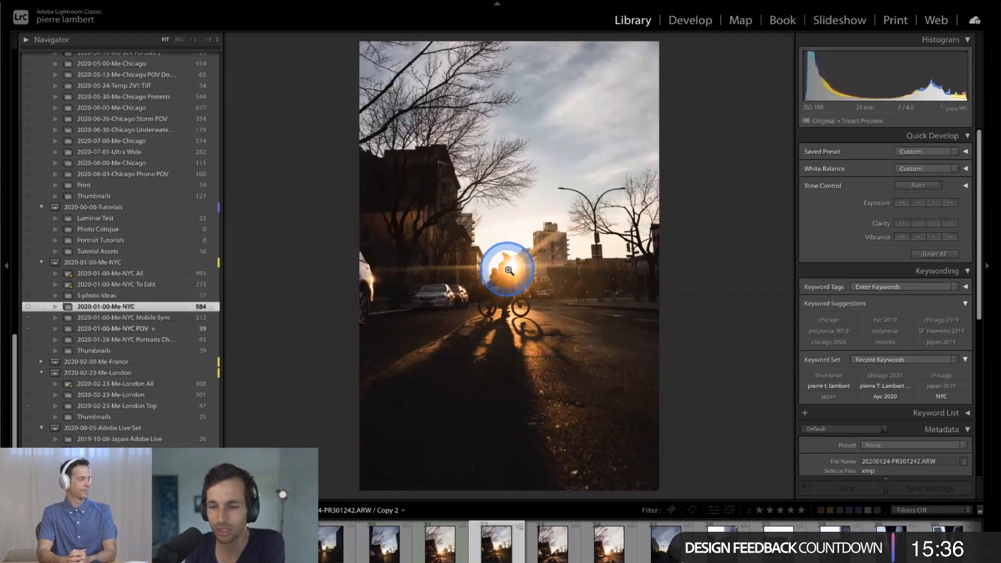
pyautogui.click(599, 551)
pyautogui.click(599, 553)
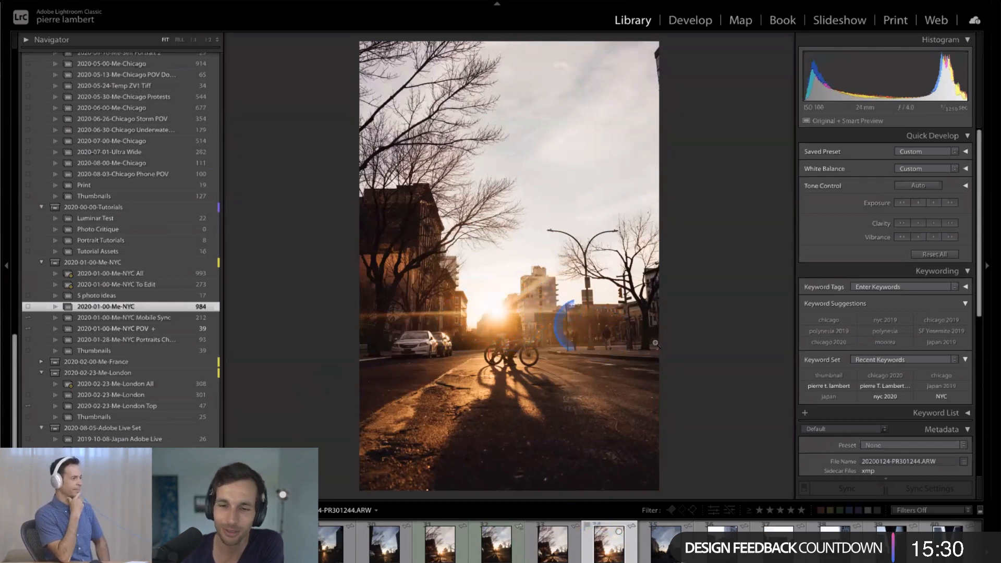
pyautogui.click(533, 324)
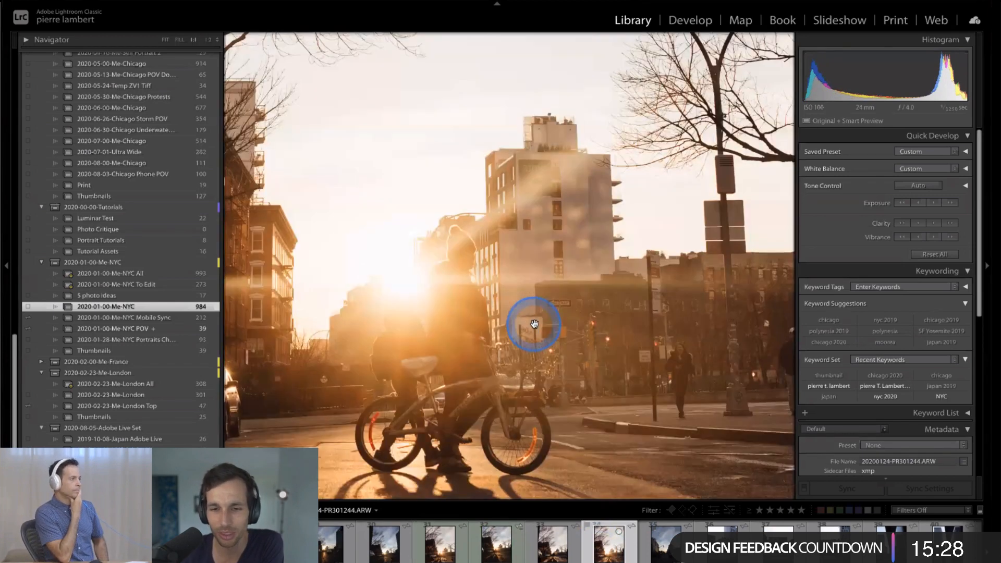
pyautogui.click(535, 326)
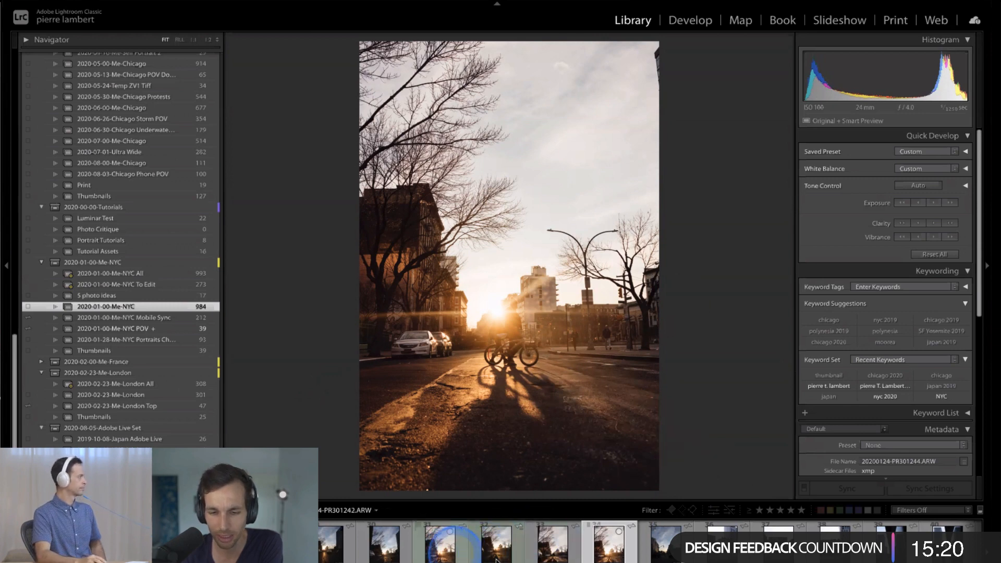
# - Review frames PR301243 and PR301241 once more, ending on the original edited version of PR301242
pyautogui.click(552, 557)
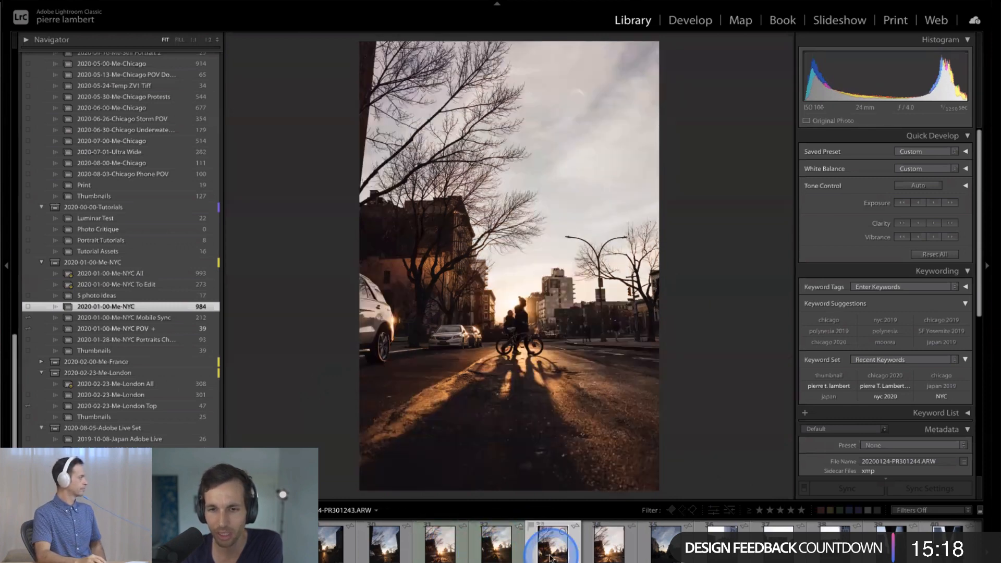
pyautogui.click(399, 554)
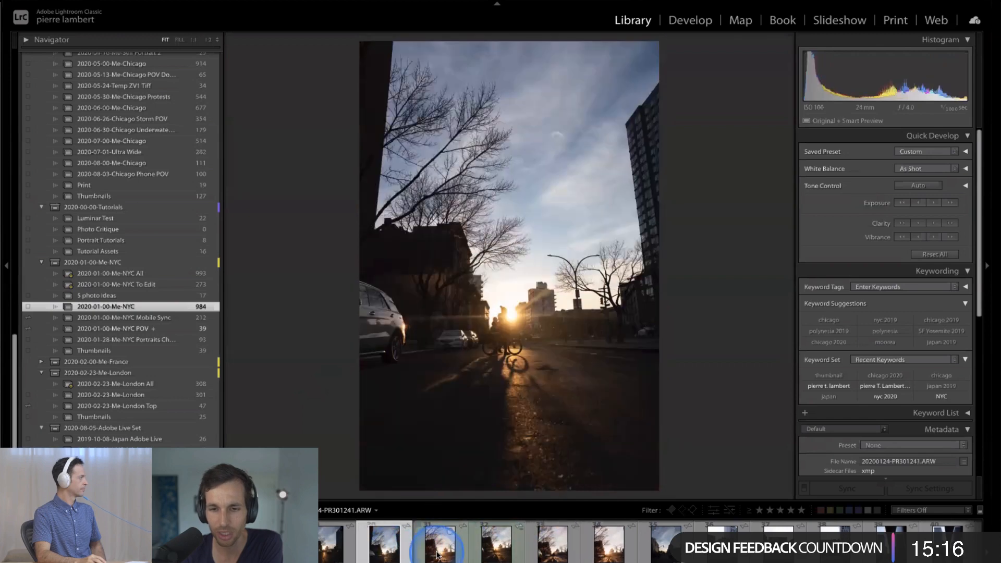
pyautogui.click(436, 555)
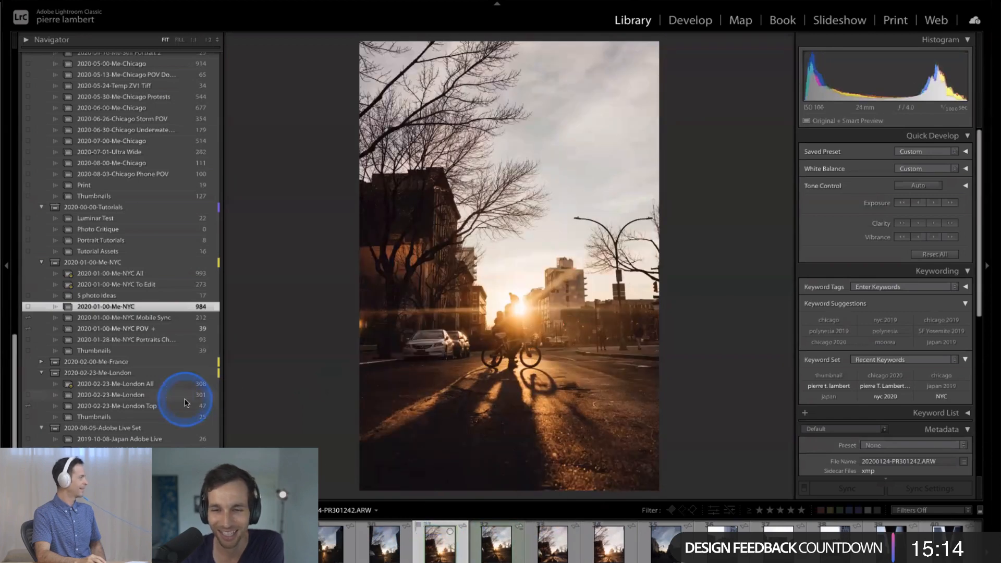
# - Return to the 2020-01-00-NYC Adobe Live collection and open the sunset cyclist photo for developing
pyautogui.scroll(-2, 185, 402)
pyautogui.scroll(3, 185, 402)
pyautogui.click(179, 431)
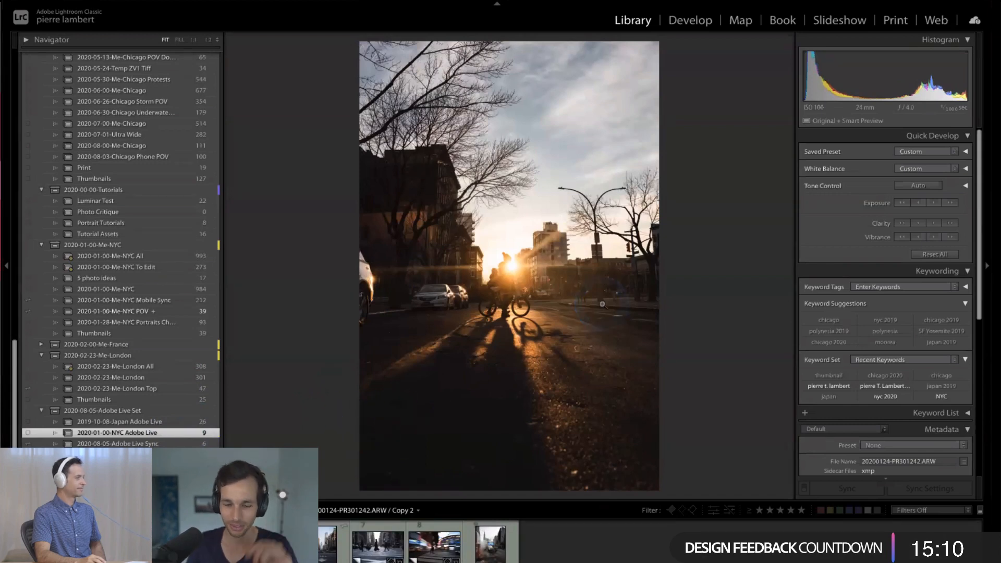
pyautogui.press('d')
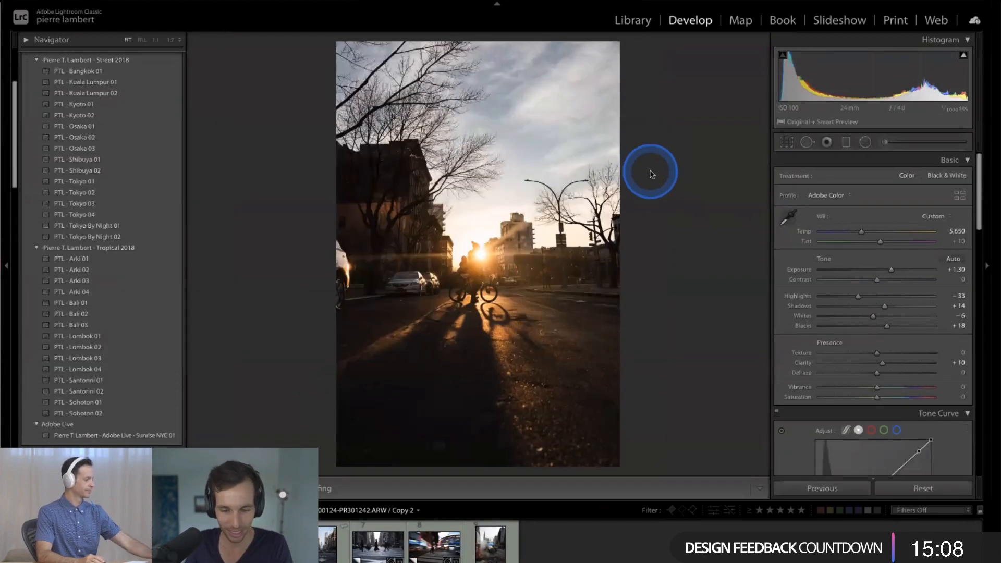
# - Check the sunset photo's crop framing and its cyclist at 1:1 zoom, ending with the whole photo in view
pyautogui.press('r')
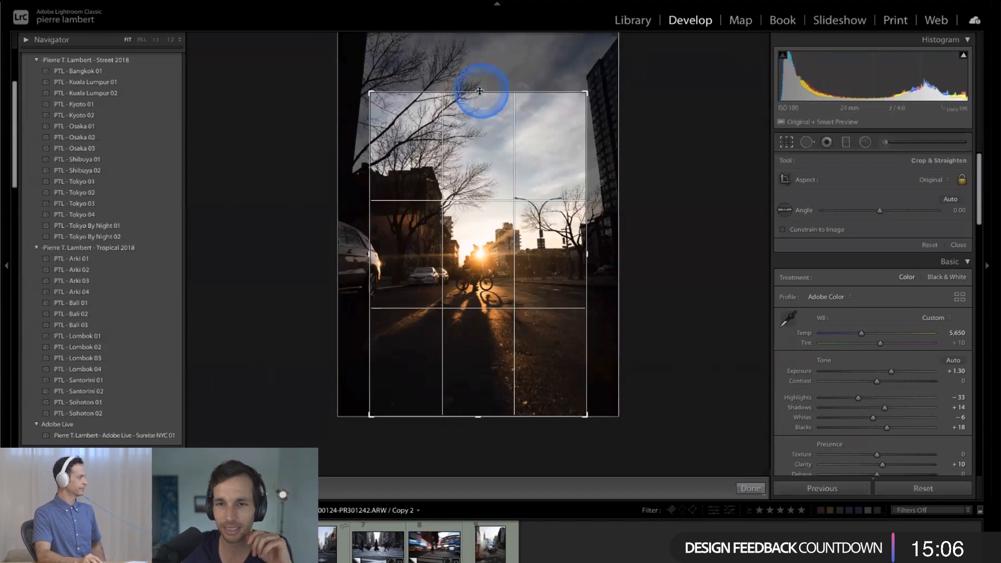
pyautogui.press('r')
pyautogui.press('z')
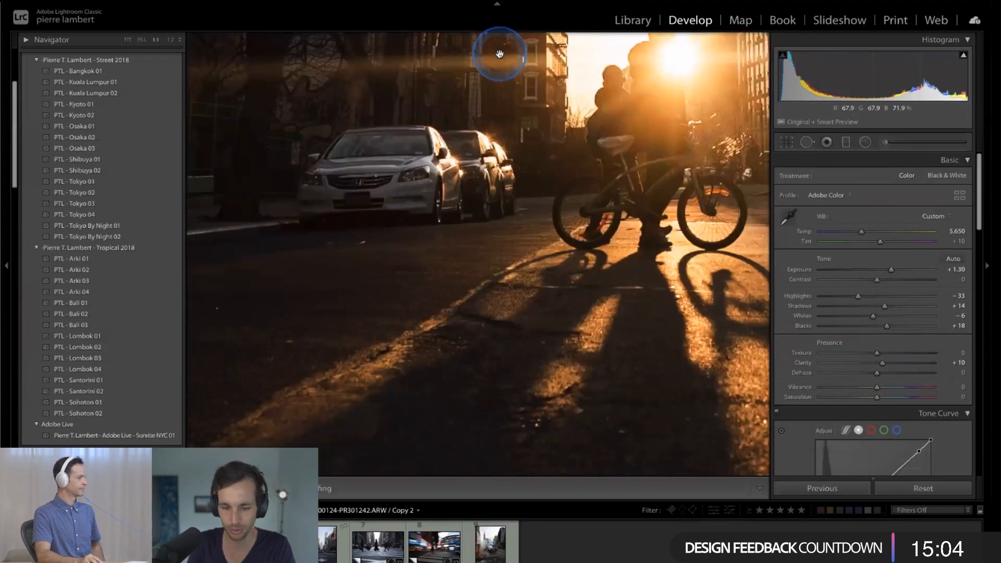
pyautogui.press('z')
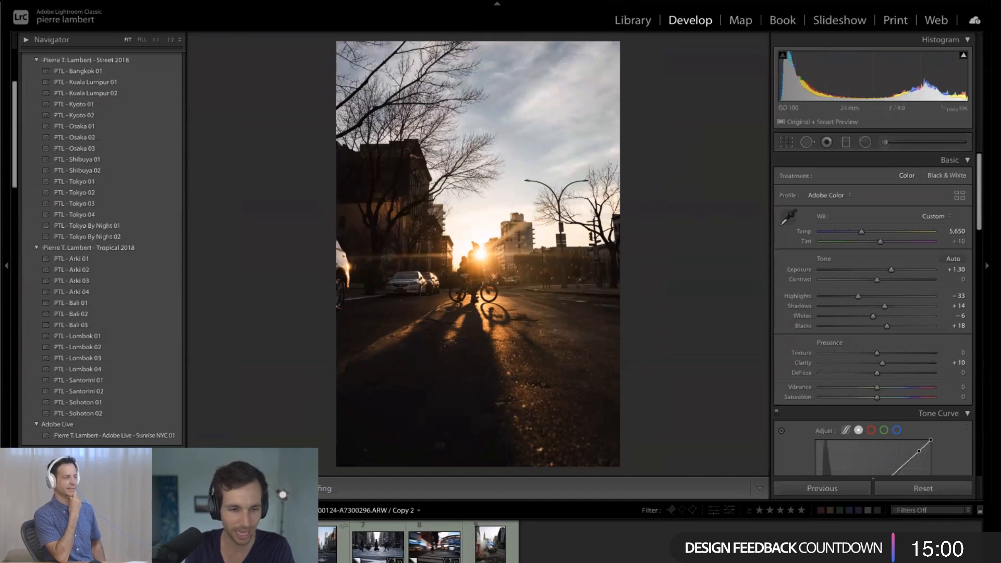
pyautogui.click(194, 420)
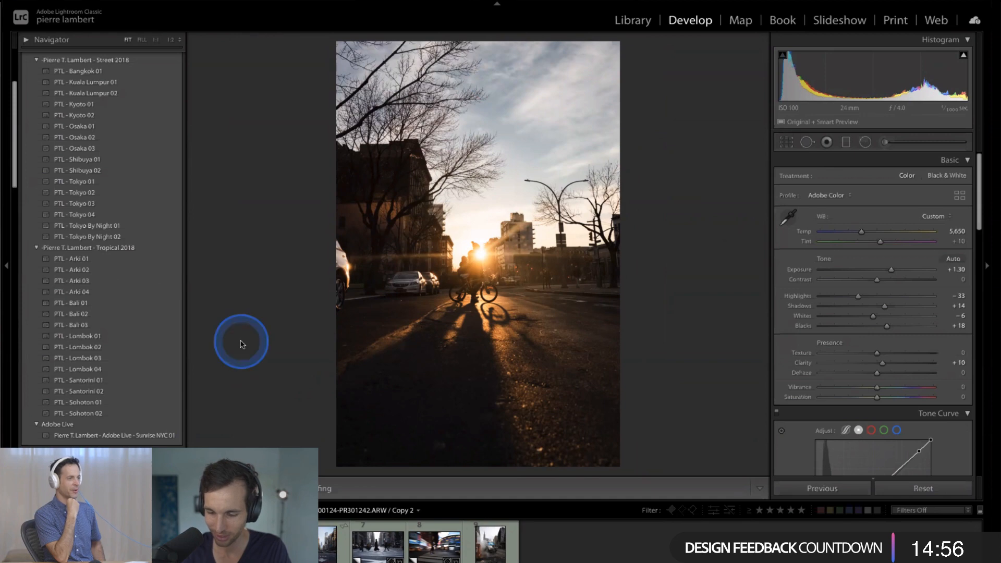
pyautogui.rightClick(500, 195)
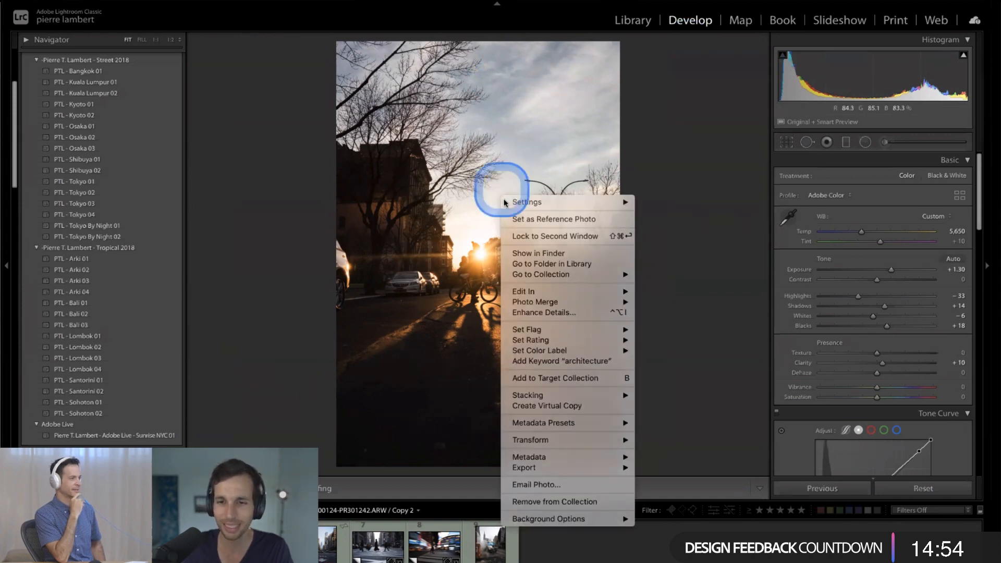
pyautogui.click(491, 202)
pyautogui.rightClick(486, 220)
pyautogui.click(474, 229)
pyautogui.click(497, 346)
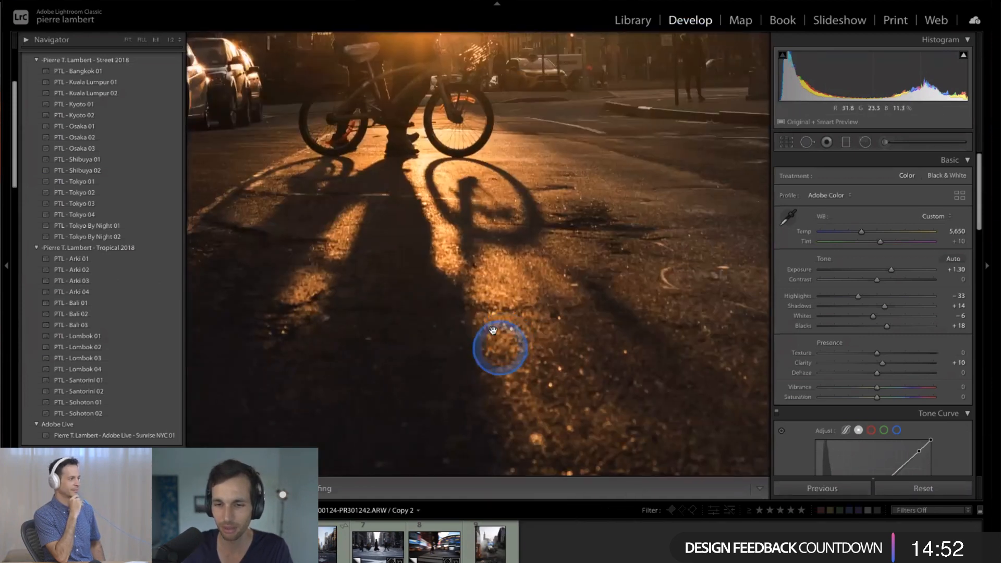
pyautogui.rightClick(501, 302)
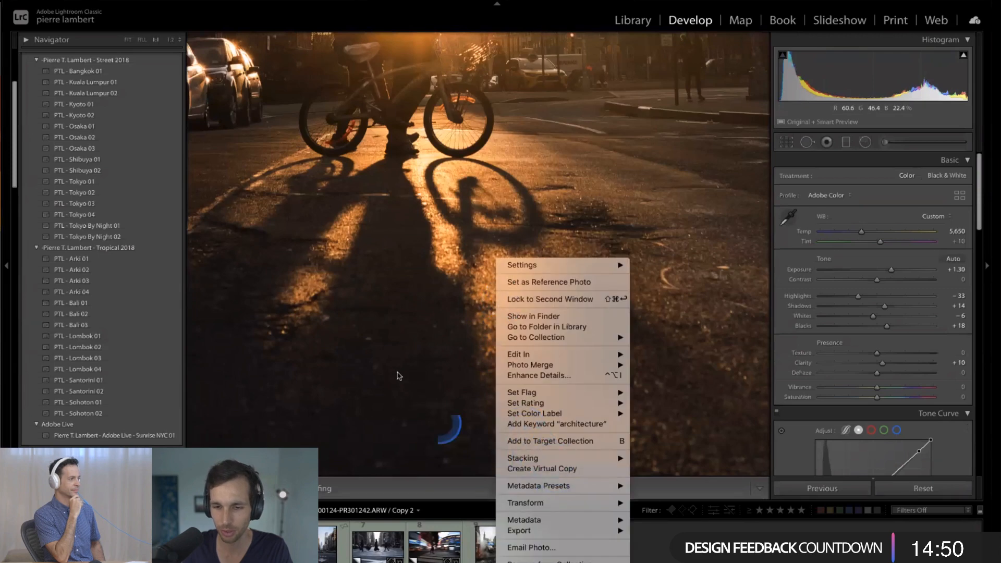
pyautogui.click(421, 342)
pyautogui.click(420, 341)
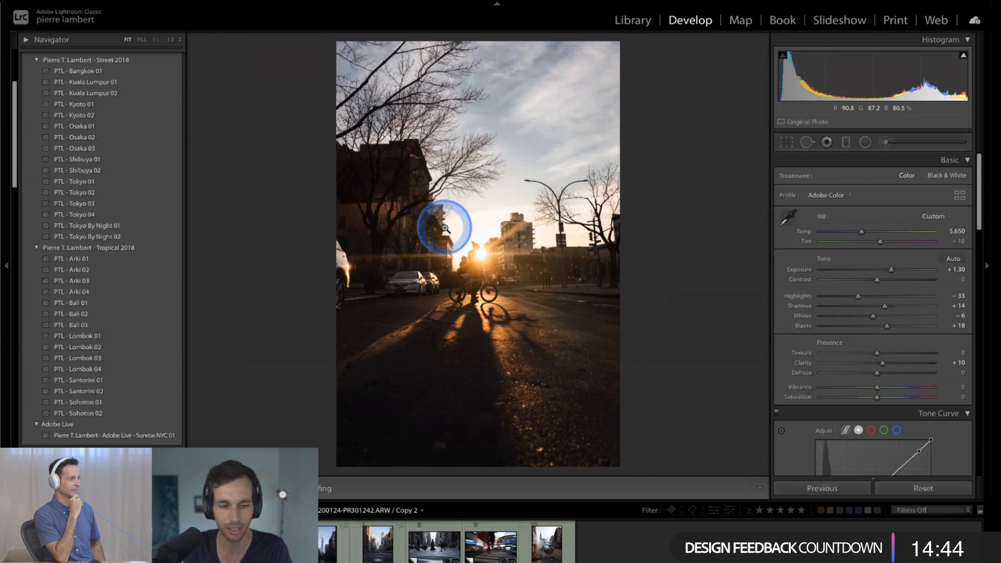
# - Create additional virtual copies of the sunset cyclist photo and crop Copy 3 tighter around the cyclist and the long shadow
pyautogui.hotkey('ctrl', "'")
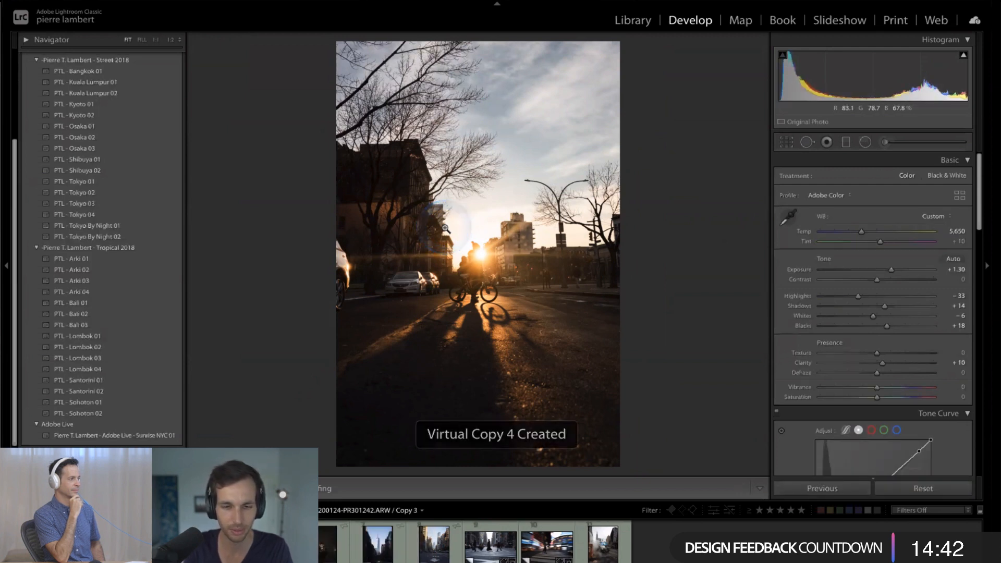
pyautogui.click(250, 383)
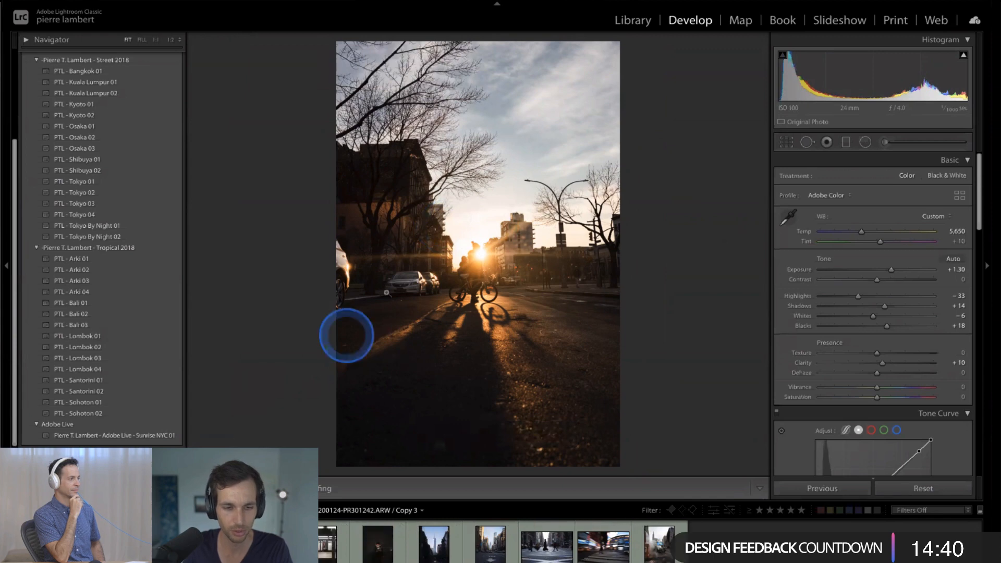
pyautogui.press('r')
pyautogui.moveTo(617, 34); pyautogui.dragTo(534, 179)
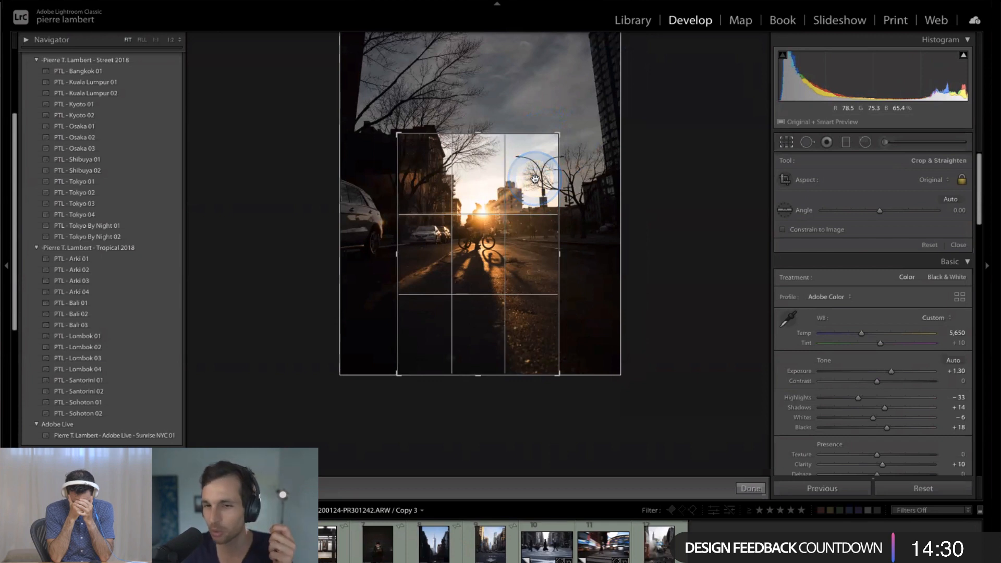
pyautogui.press('Return')
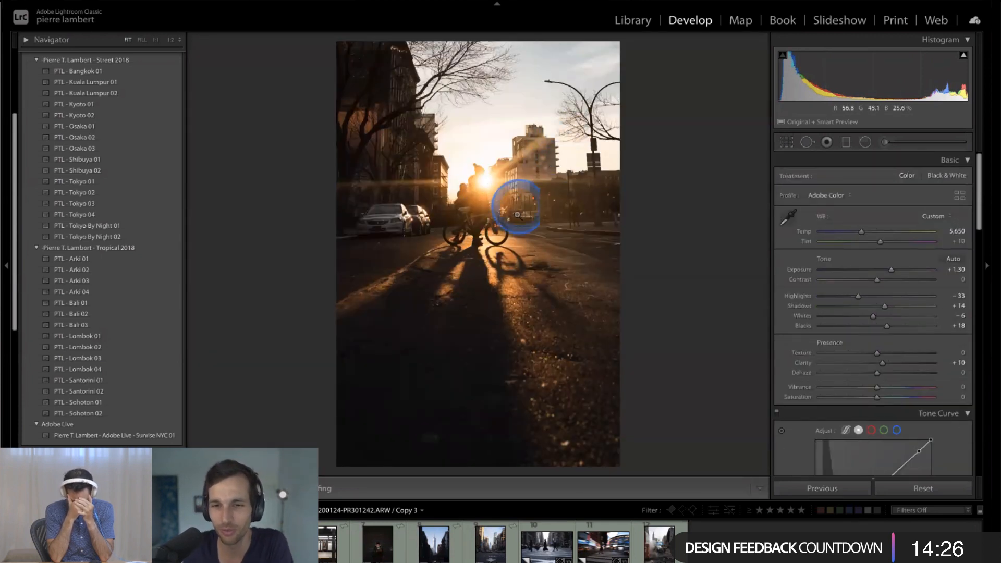
# - Enlarge the crop of Copy 4 upward to include more sky and the parked car, and expand the Transform settings
pyautogui.press('Right')
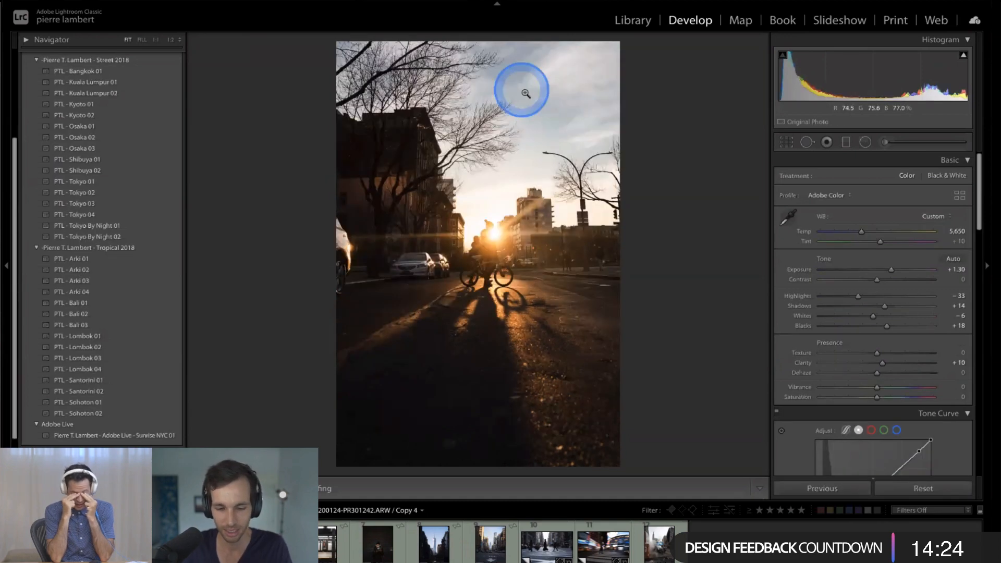
pyautogui.press('r')
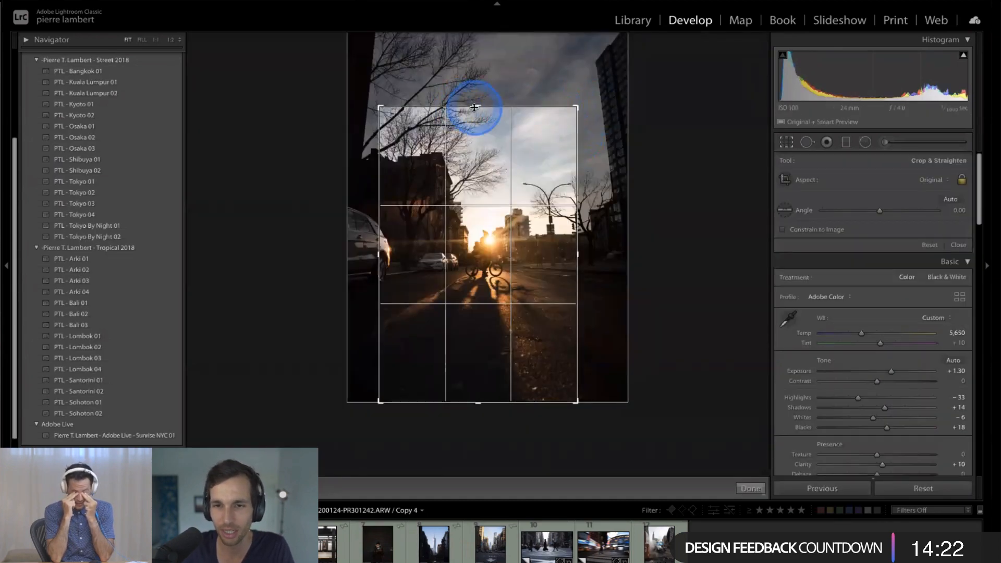
pyautogui.moveTo(479, 107); pyautogui.dragTo(500, 80)
pyautogui.scroll(-10, 849, 353)
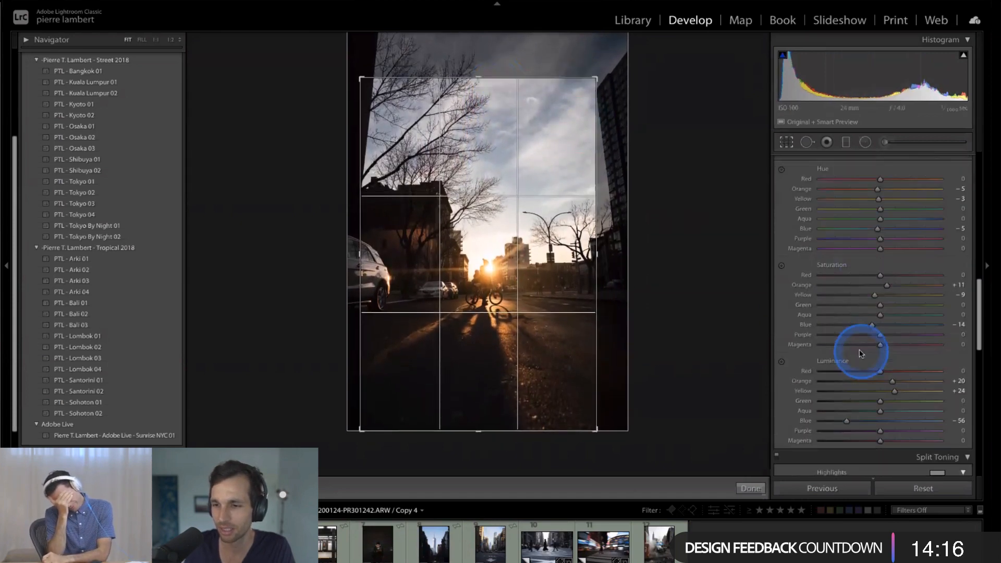
pyautogui.scroll(-8, 856, 349)
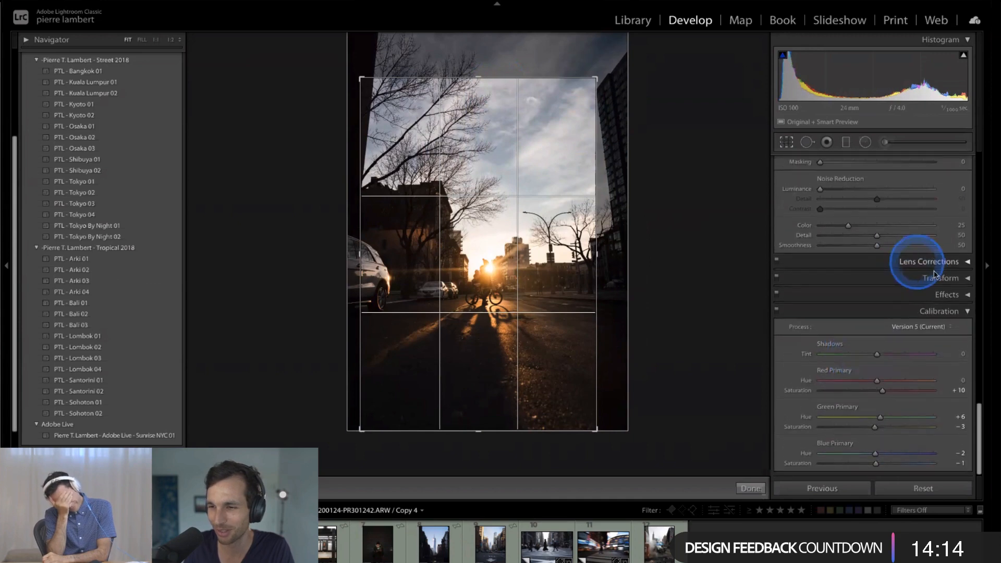
pyautogui.click(938, 284)
pyautogui.scroll(-2, 856, 335)
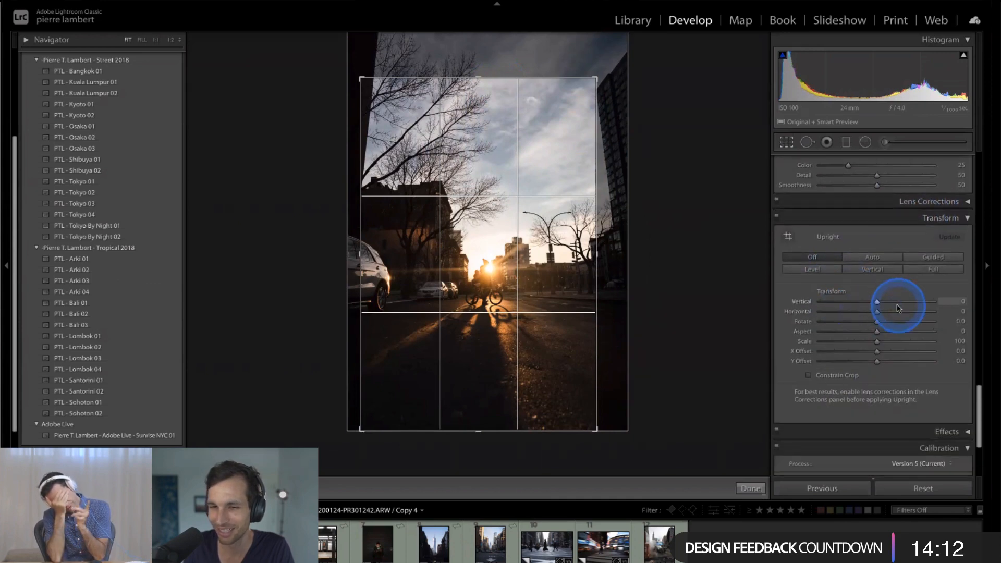
pyautogui.click(753, 486)
# - Correct the vertical perspective of Copy 4 with Vertical at -30 and Constrain Crop enabled
pyautogui.scroll(-3, 878, 263)
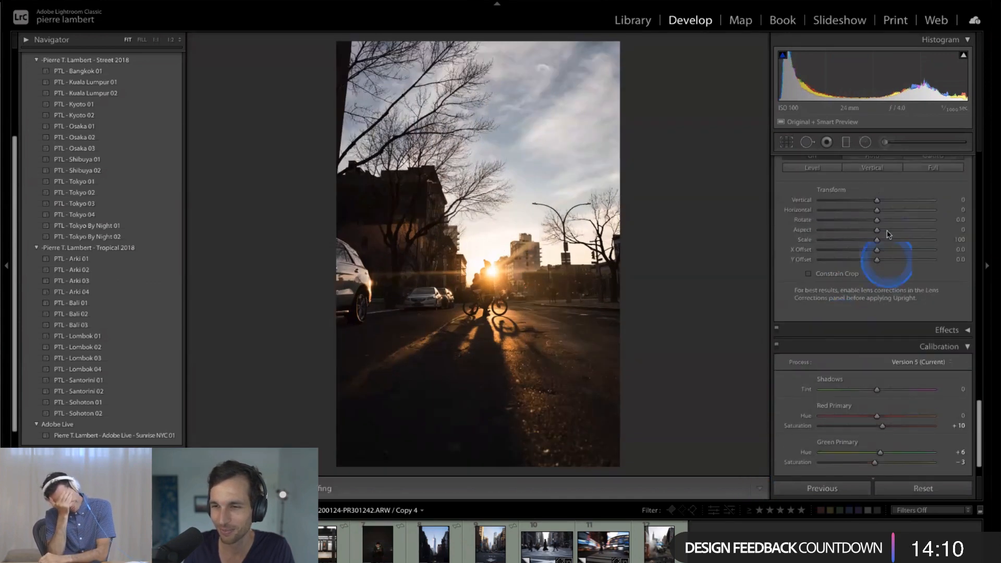
pyautogui.click(877, 201)
pyautogui.moveTo(878, 202)
pyautogui.mouseDown()
pyautogui.moveTo(869, 201)
pyautogui.moveTo(870, 217)
pyautogui.mouseUp()
pyautogui.click(850, 275)
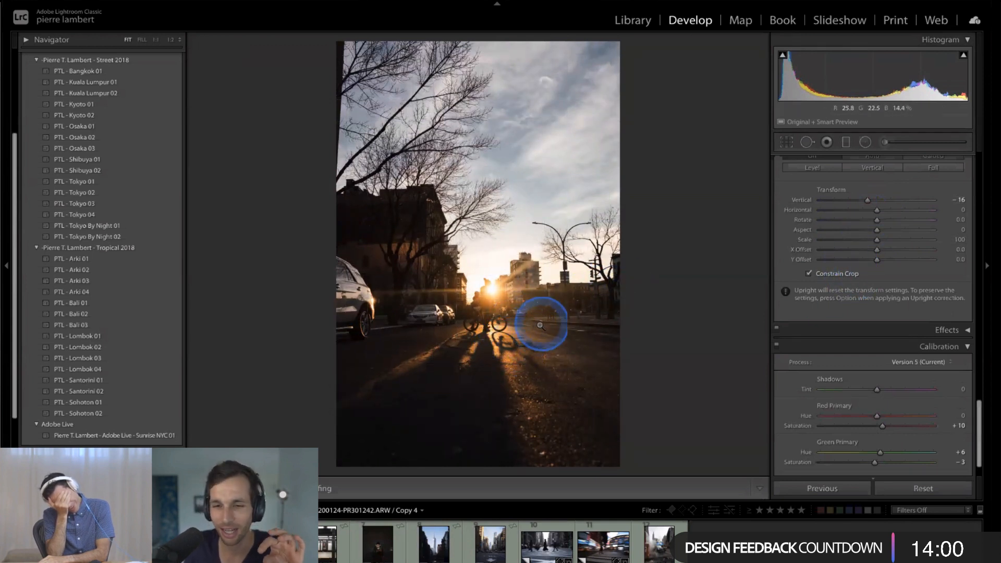
pyautogui.click(869, 201)
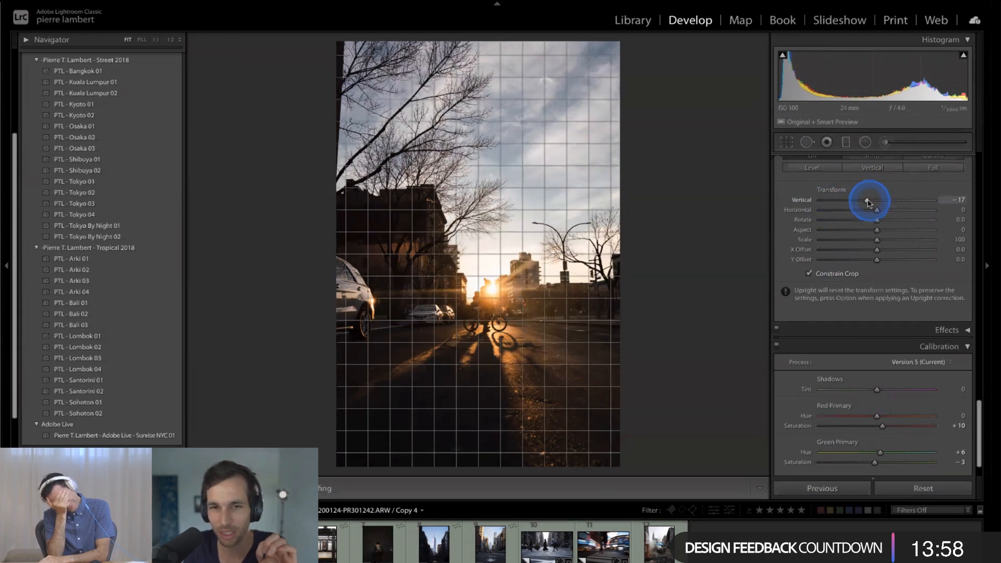
pyautogui.moveTo(867, 201); pyautogui.dragTo(860, 202)
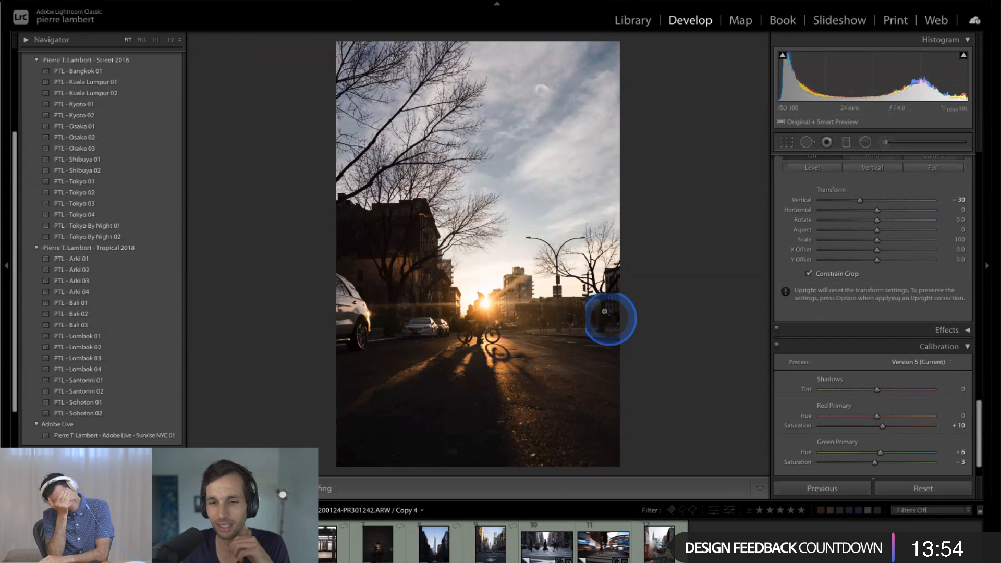
# - Crop Copy 4 tighter from the top edge and compare the three crop versions side by side with the side panels hidden
pyautogui.press('r')
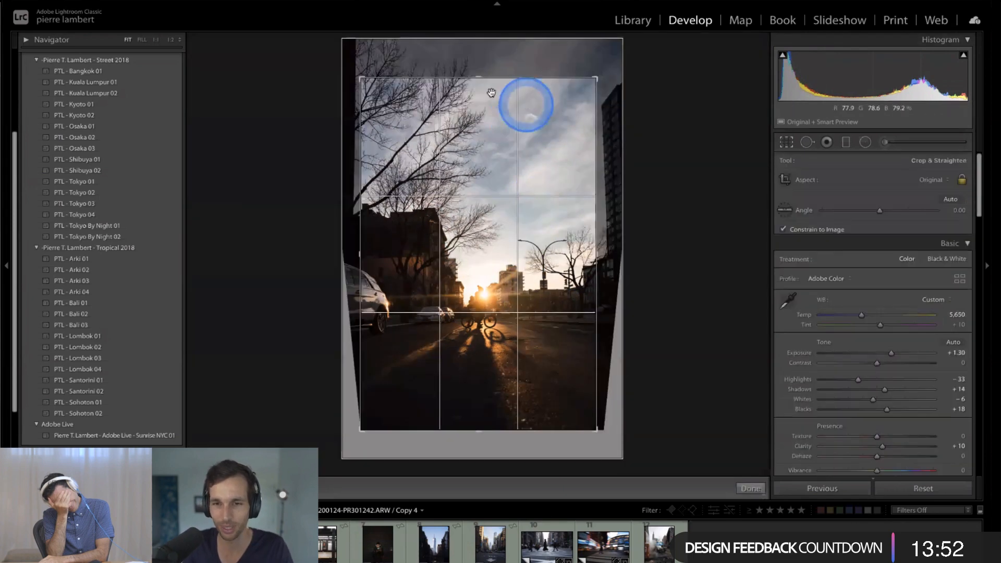
pyautogui.moveTo(480, 83); pyautogui.dragTo(480, 114)
pyautogui.doubleClick(485, 140)
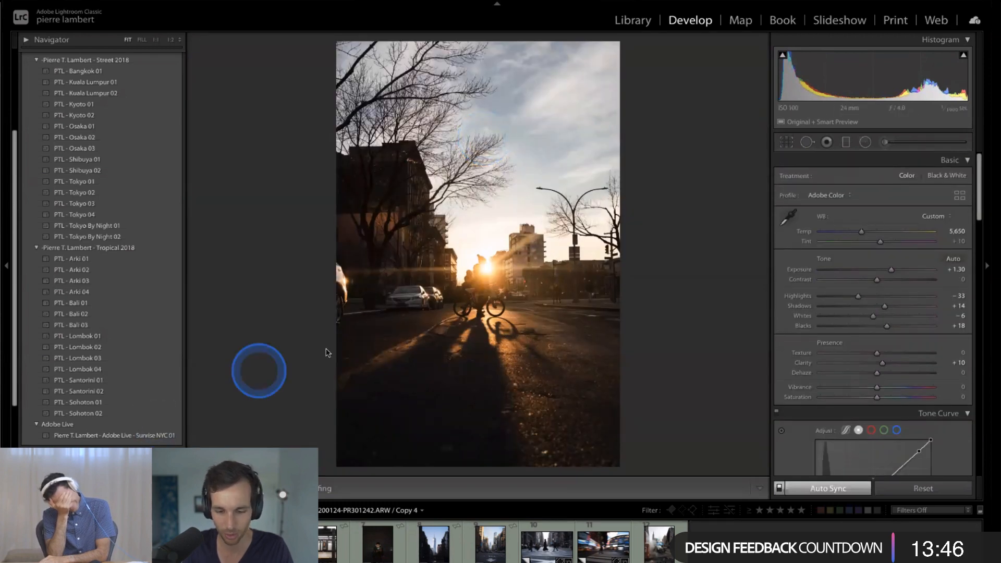
pyautogui.press('n')
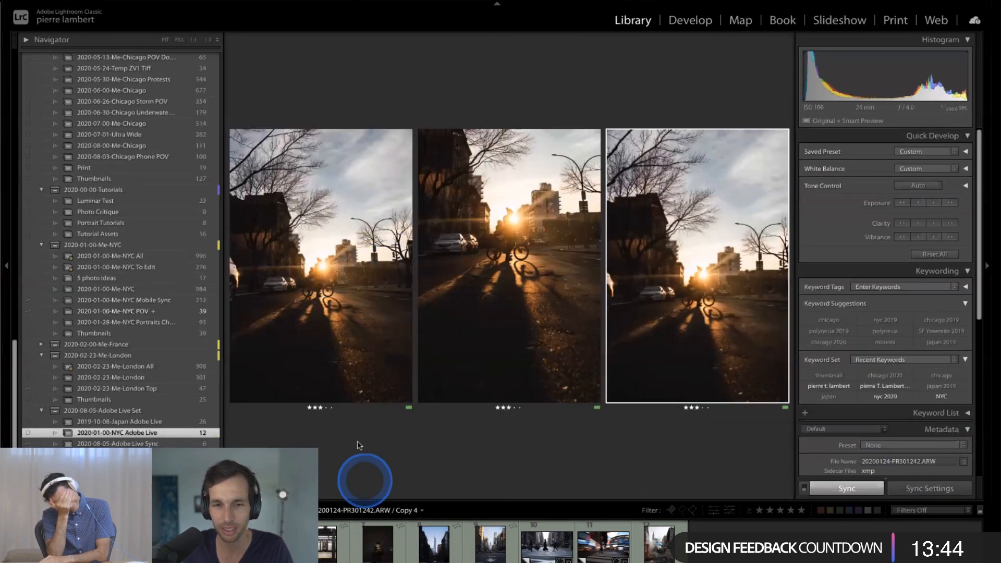
pyautogui.press('Tab')
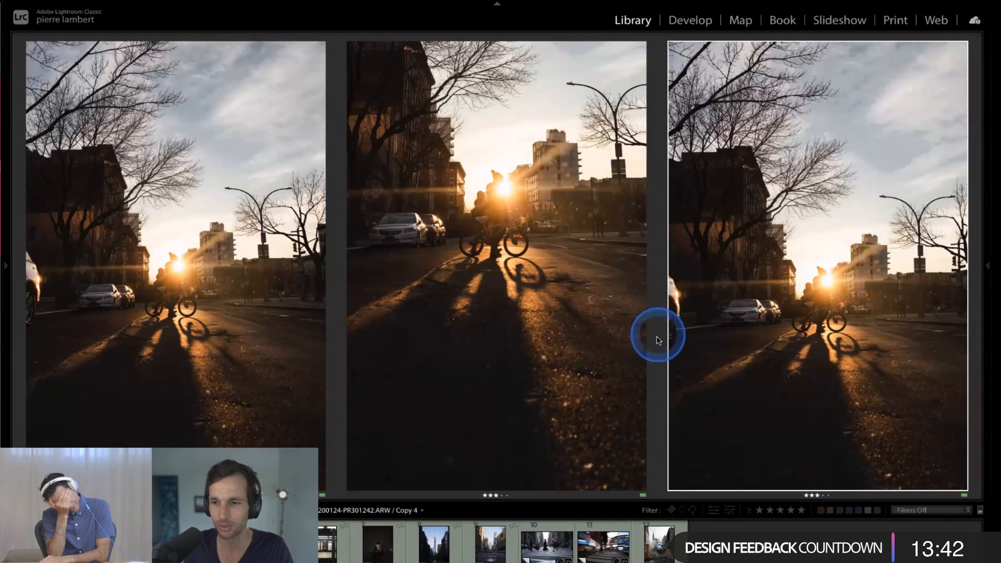
# - Open Copy 5 for cropping and reset its crop to the full frame
pyautogui.click(264, 543)
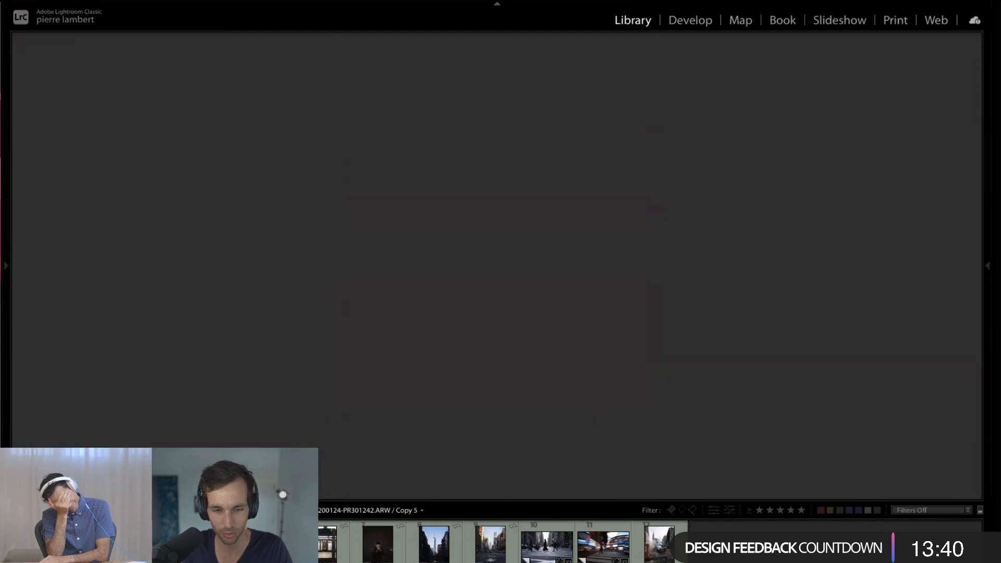
pyautogui.press('r')
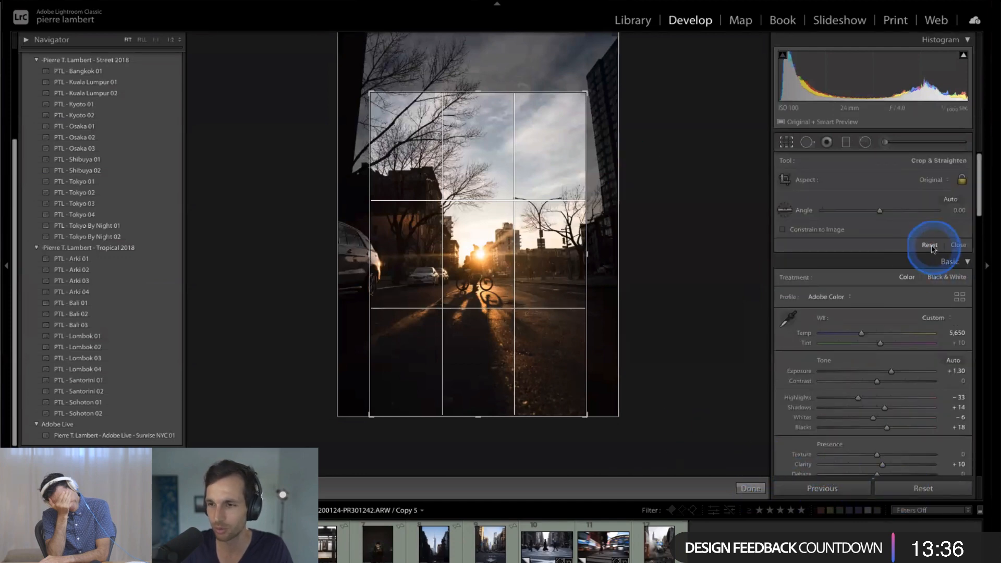
pyautogui.click(958, 244)
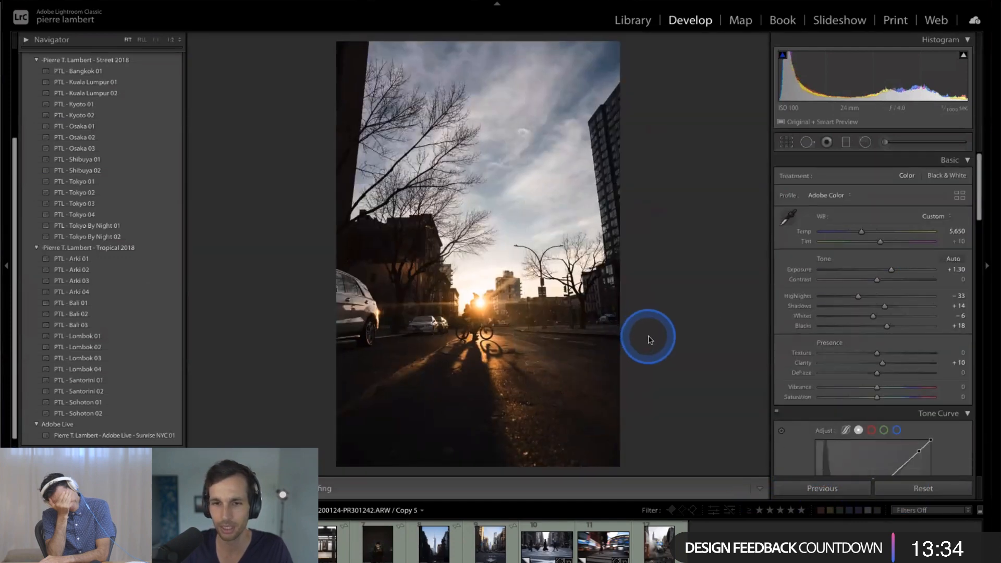
# - Try a Vertical perspective correction of -26 with Constrain Crop on the uncropped Copy 5, and undo both changes
pyautogui.scroll(-10, 834, 360)
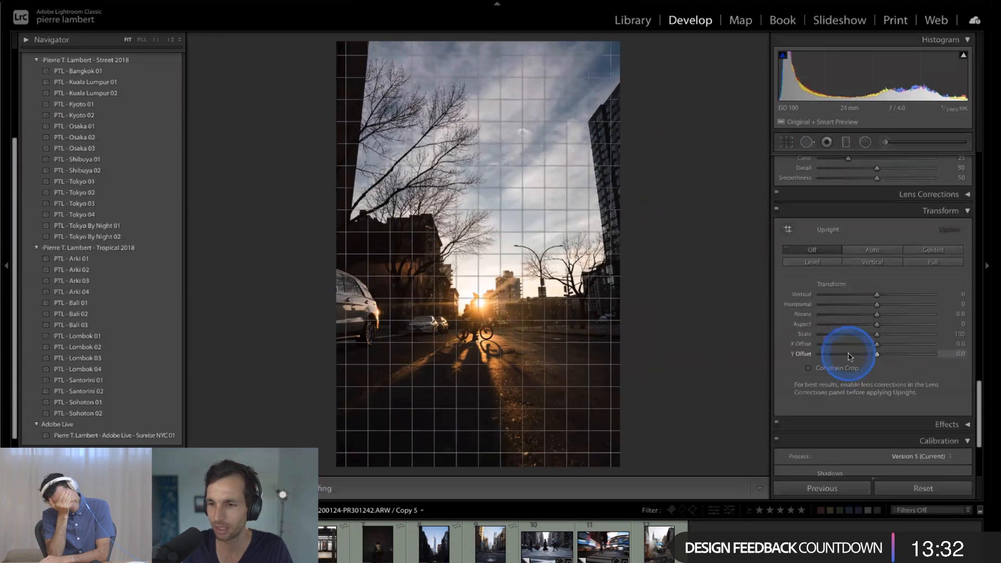
pyautogui.moveTo(878, 262); pyautogui.dragTo(863, 260)
pyautogui.click(834, 327)
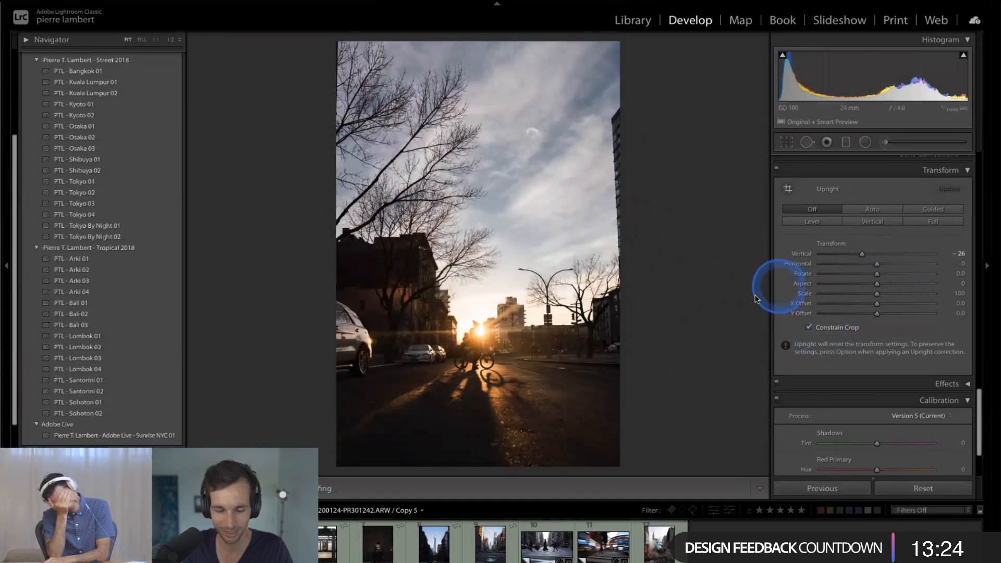
pyautogui.press('super+z')
pyautogui.press('super+z')
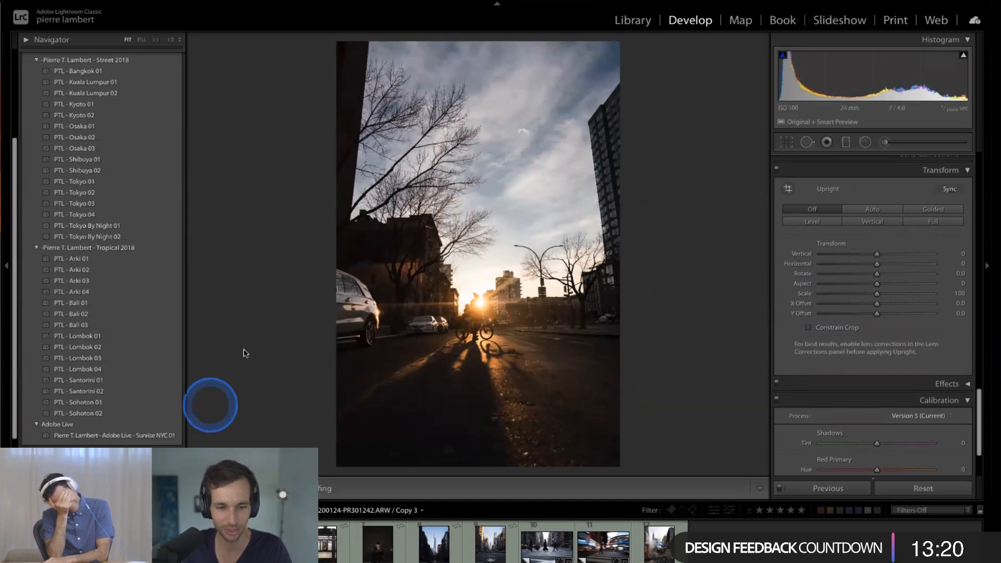
# - Compare the four crop versions of the cyclist photo side by side, selecting the second and third versions in turn
pyautogui.press('n')
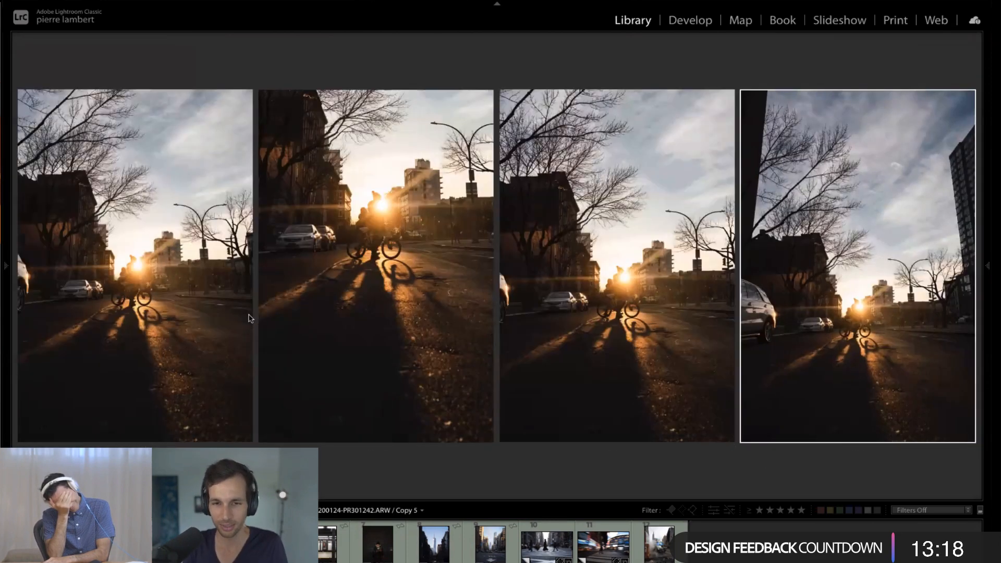
pyautogui.click(408, 492)
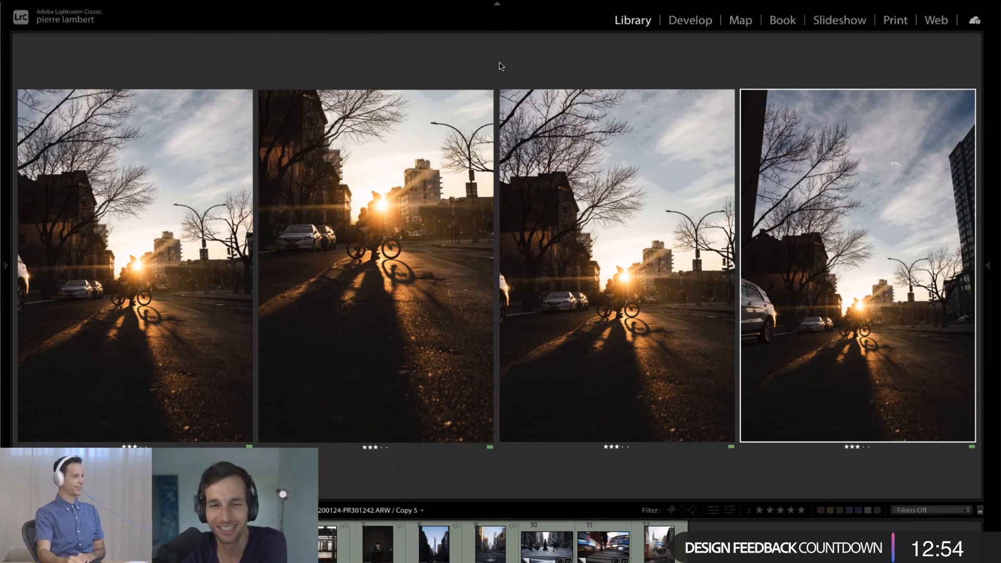
pyautogui.moveTo(453, 294); pyautogui.dragTo(463, 313)
pyautogui.click(425, 347)
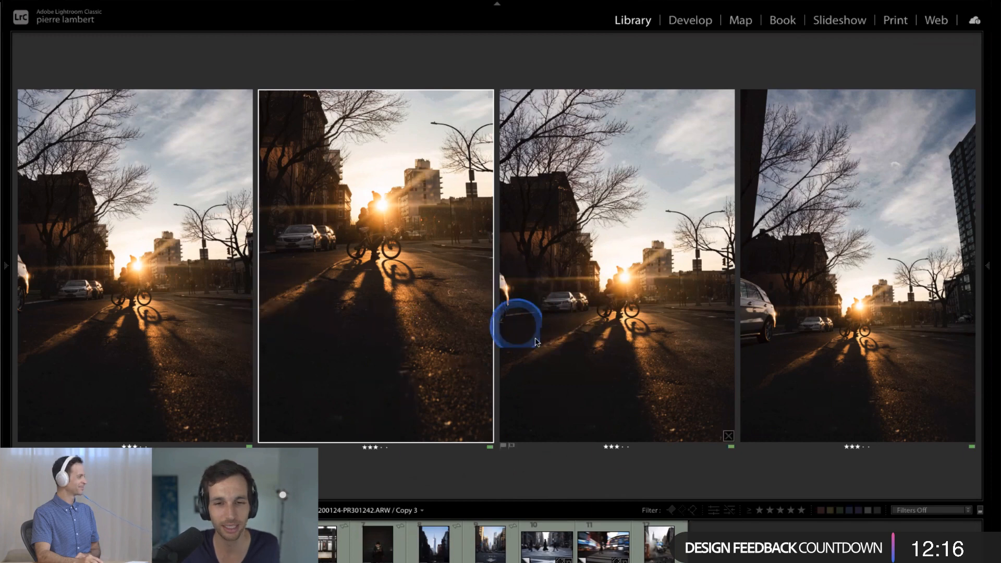
pyautogui.click(521, 347)
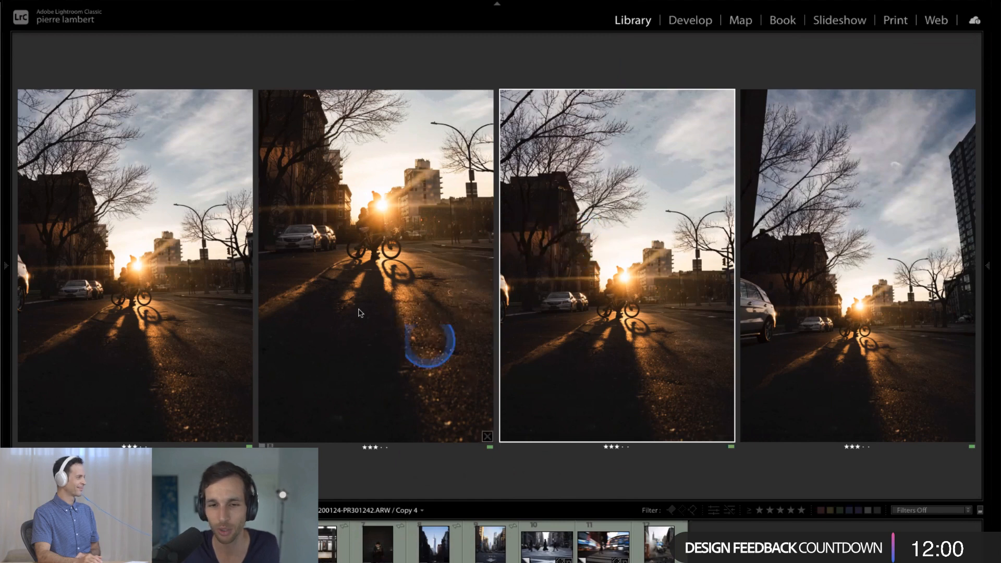
pyautogui.click(402, 380)
# - Flip through the crop versions one at a time to compare the tight crop of Copy 3 with Copy 4
pyautogui.click(156, 542)
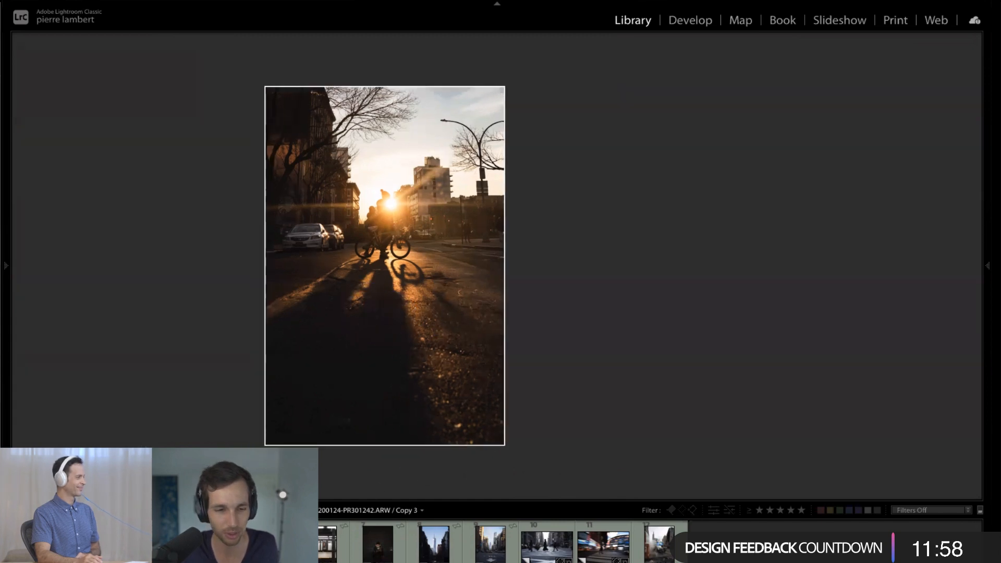
pyautogui.press('Right')
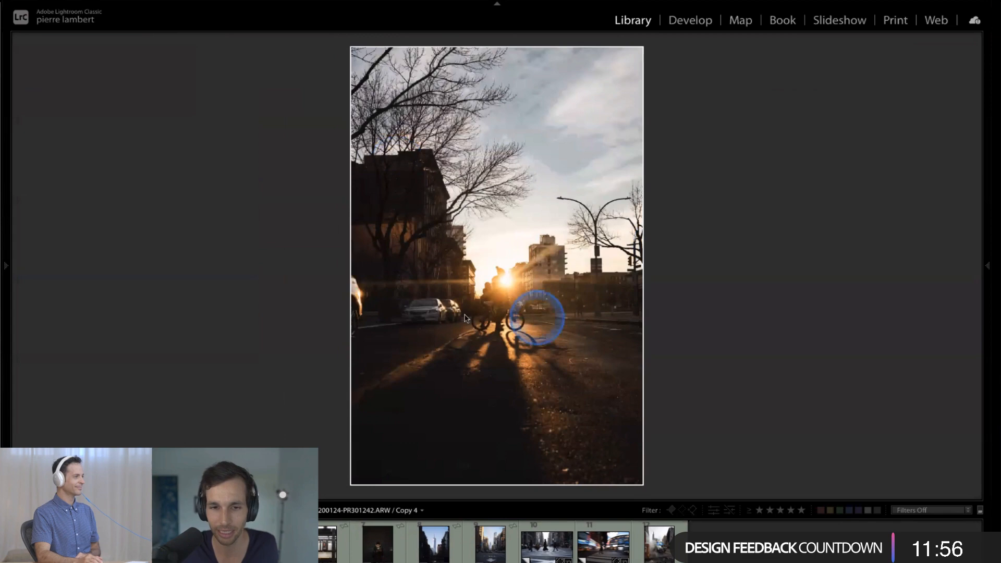
pyautogui.press('Left')
pyautogui.press('Right')
pyautogui.press('Right')
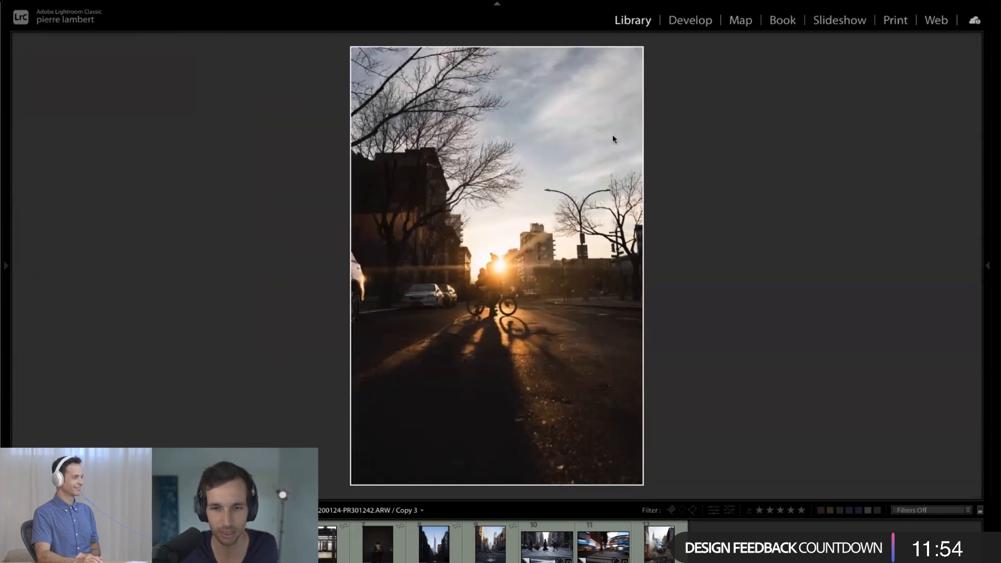
# - Open Copy 2 of the cyclist photo for editing and inspect the cut-off car and the parked cars at 1:1
pyautogui.press('d')
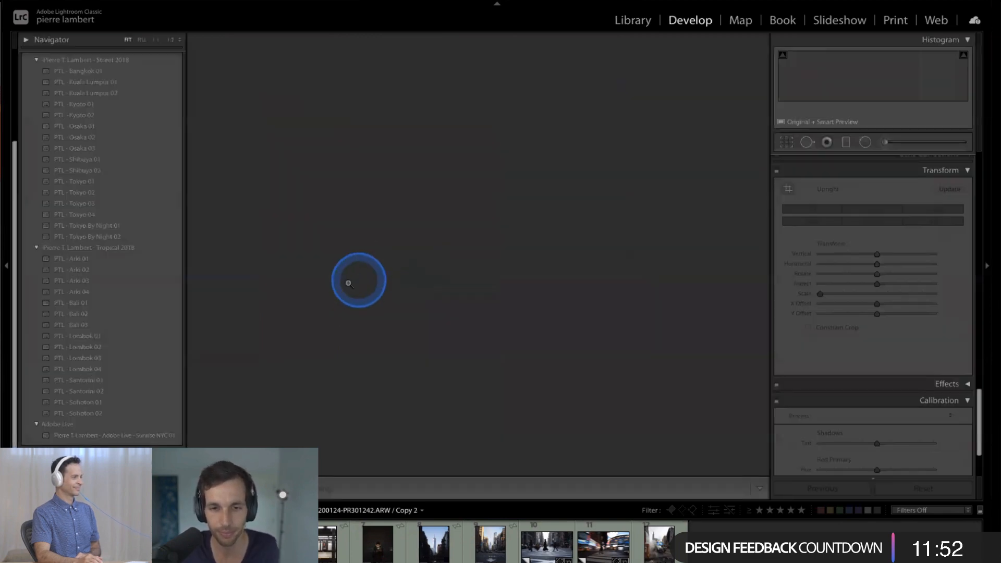
pyautogui.click(335, 280)
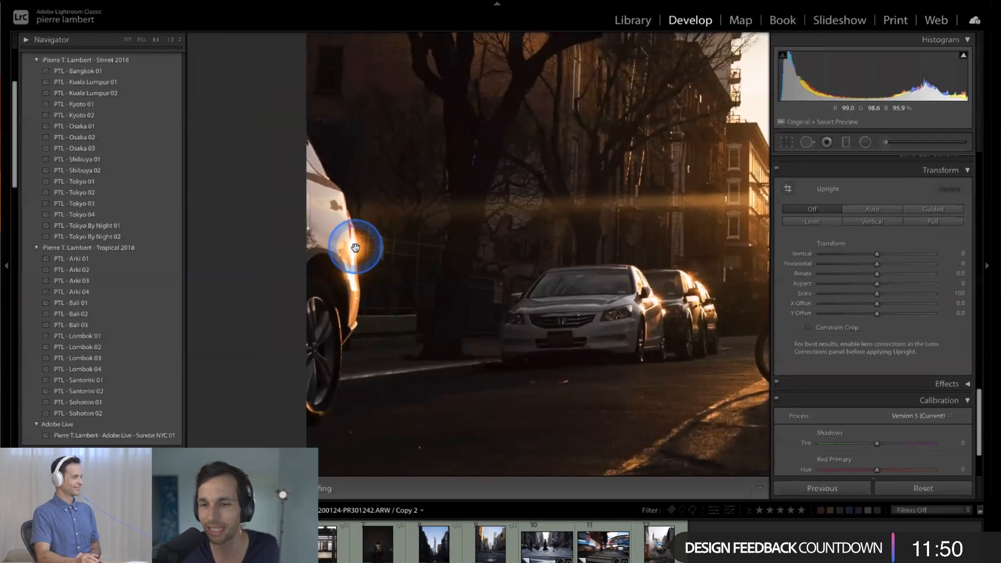
pyautogui.moveTo(701, 298); pyautogui.dragTo(592, 290)
pyautogui.click(598, 306)
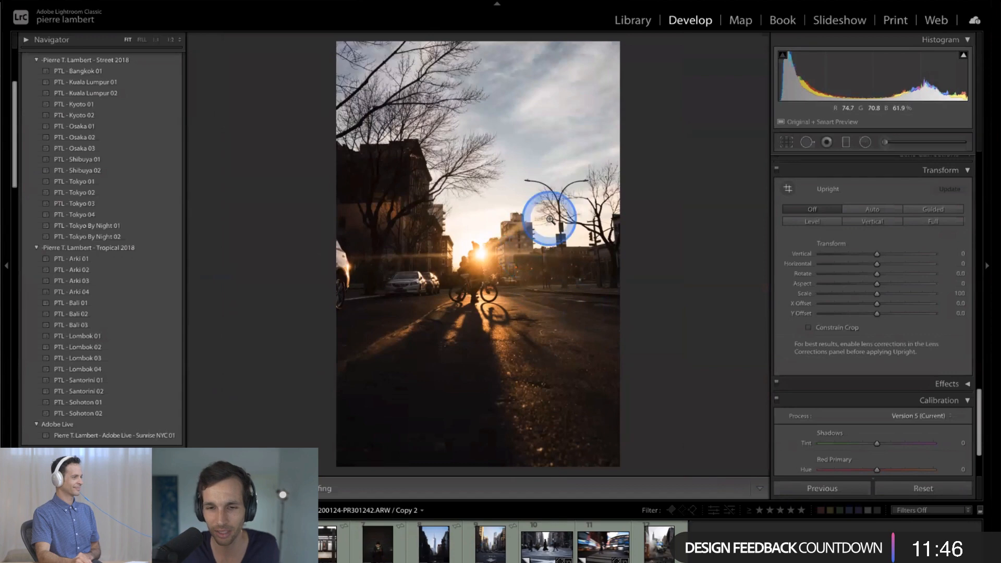
# - Compare the crops of Copy 3 and Copy 4, and inspect the cut-off car in Copy 4 at 1:1
pyautogui.press('Right')
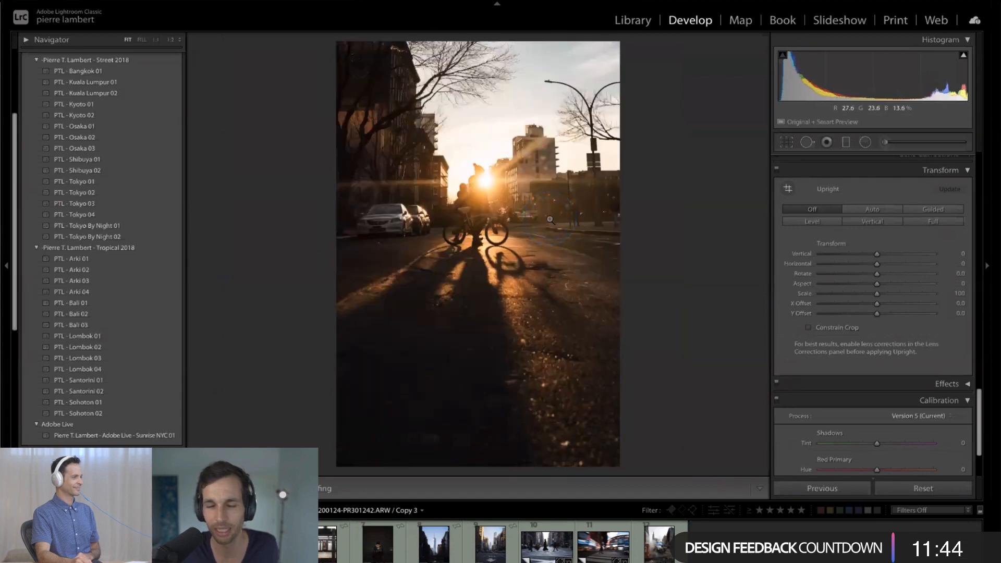
pyautogui.press('Right')
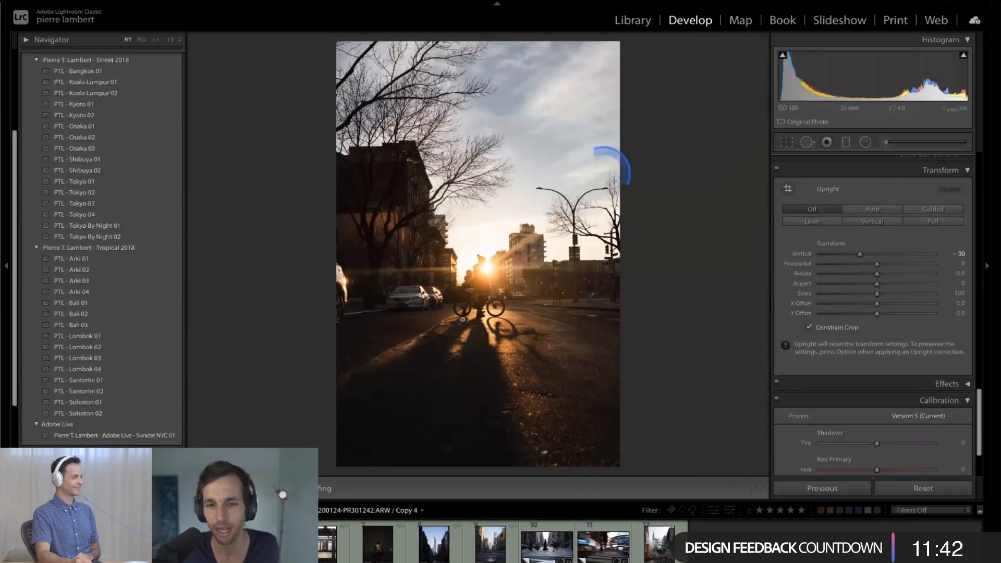
pyautogui.press('Left')
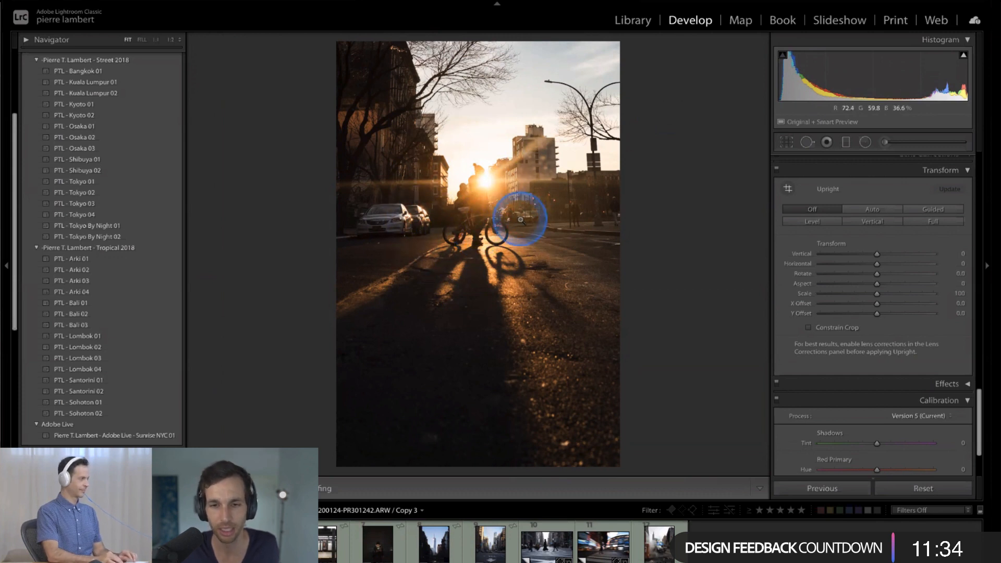
pyautogui.press('Right')
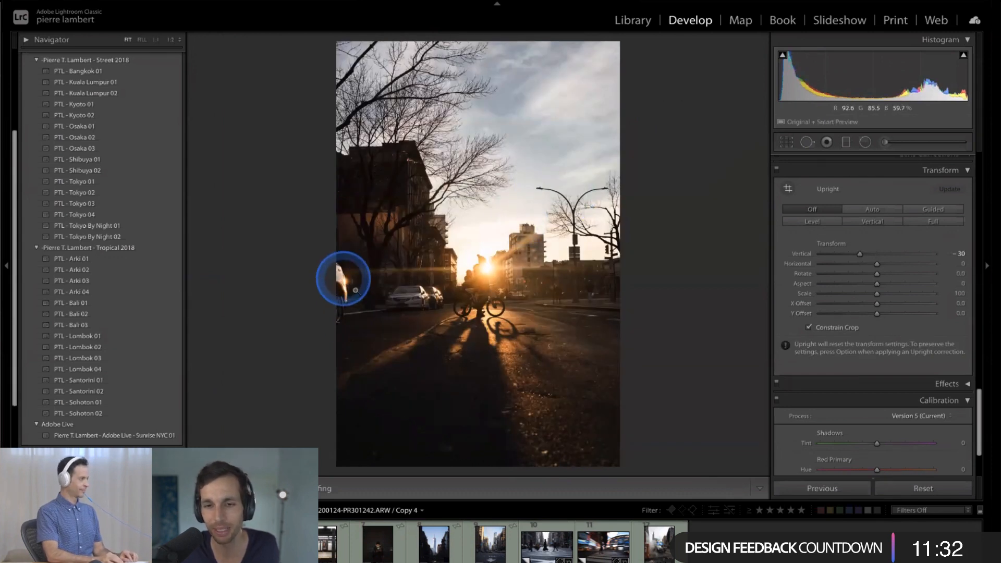
pyautogui.click(350, 290)
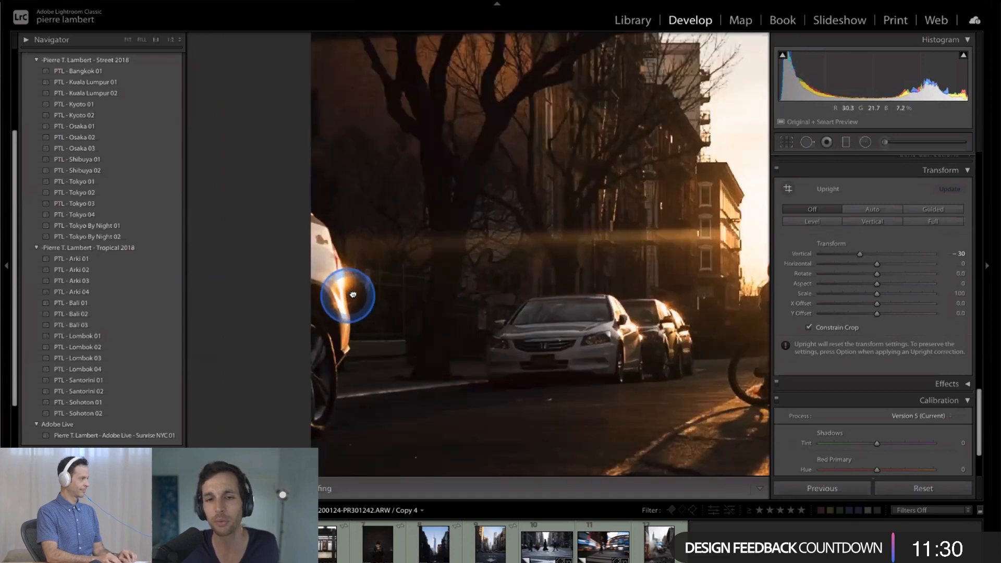
pyautogui.click(360, 292)
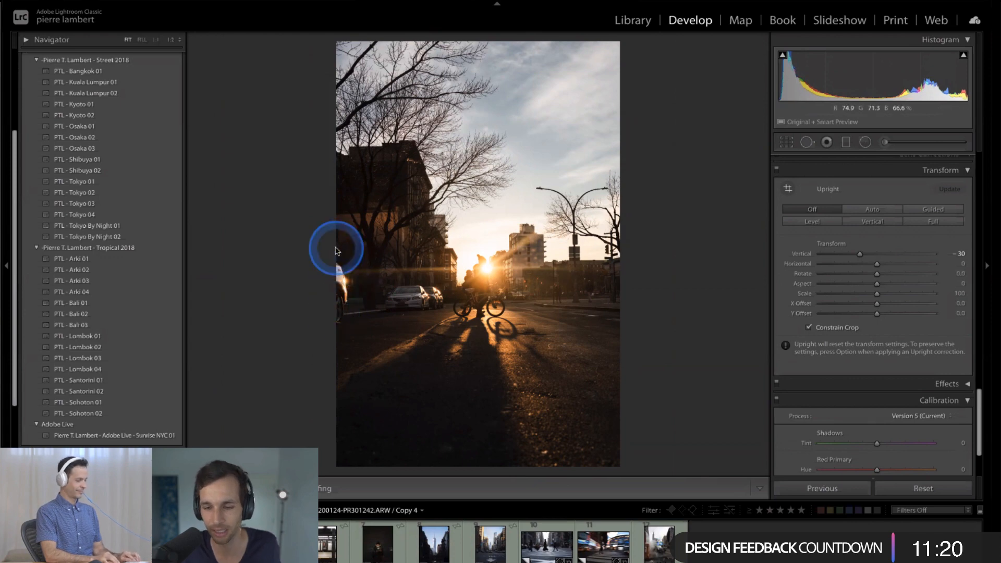
# - Paint an Adjustment Brush mask over the long dark shadow on the street in Copy 3 and check its overlay
pyautogui.press('Left')
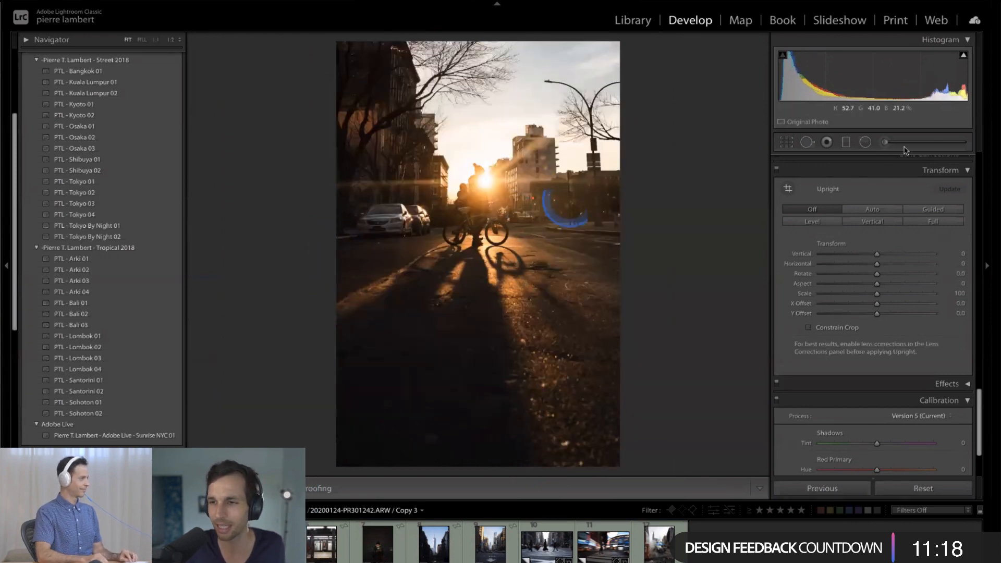
pyautogui.click(885, 141)
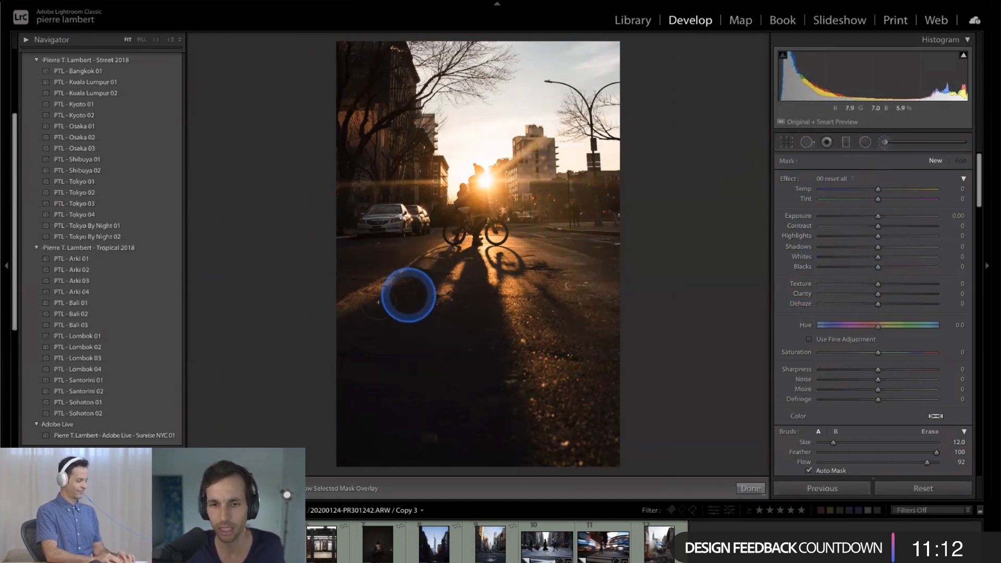
pyautogui.moveTo(416, 281)
pyautogui.mouseDown()
pyautogui.moveTo(369, 400)
pyautogui.moveTo(387, 335)
pyautogui.moveTo(463, 295)
pyautogui.moveTo(452, 297)
pyautogui.moveTo(467, 264)
pyautogui.moveTo(496, 319)
pyautogui.moveTo(496, 458)
pyautogui.moveTo(460, 400)
pyautogui.moveTo(409, 403)
pyautogui.moveTo(371, 443)
pyautogui.moveTo(408, 365)
pyautogui.moveTo(335, 450)
pyautogui.mouseUp()
pyautogui.press('o')
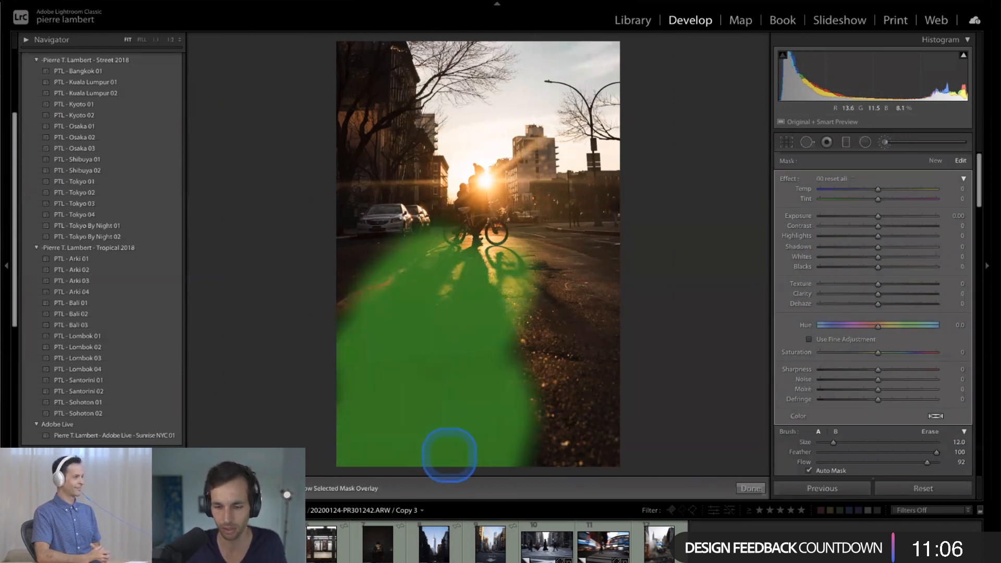
pyautogui.press('o')
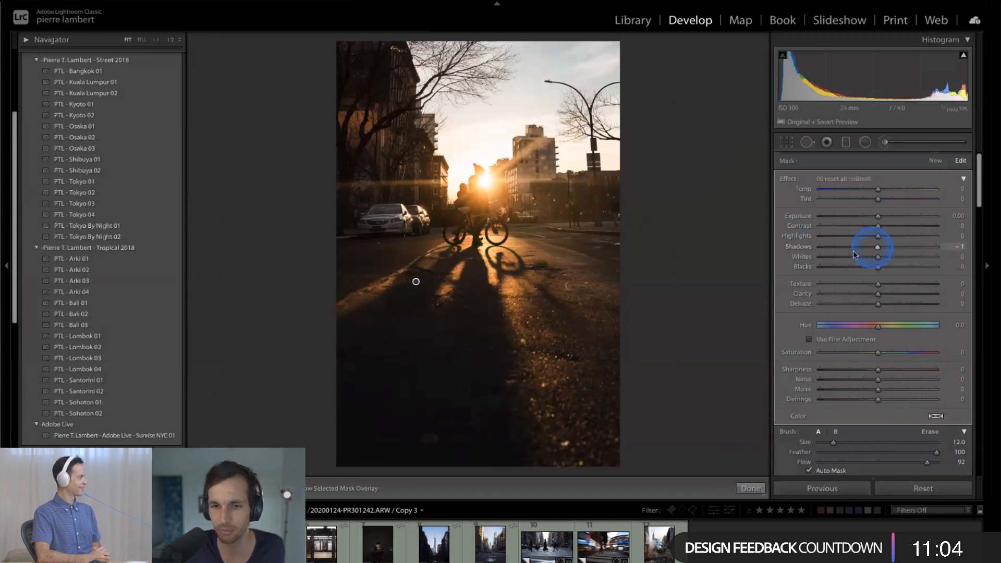
# - Set the brush's Shadows to -15 and limit its mask with a Luminance range of 0/9
pyautogui.moveTo(855, 254); pyautogui.dragTo(871, 253)
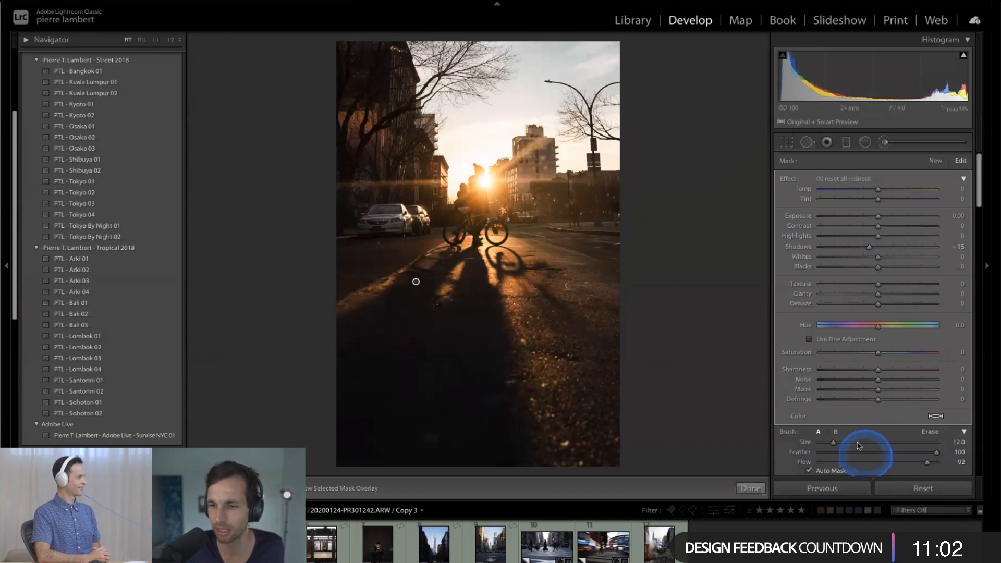
pyautogui.scroll(-3, 859, 444)
pyautogui.click(868, 426)
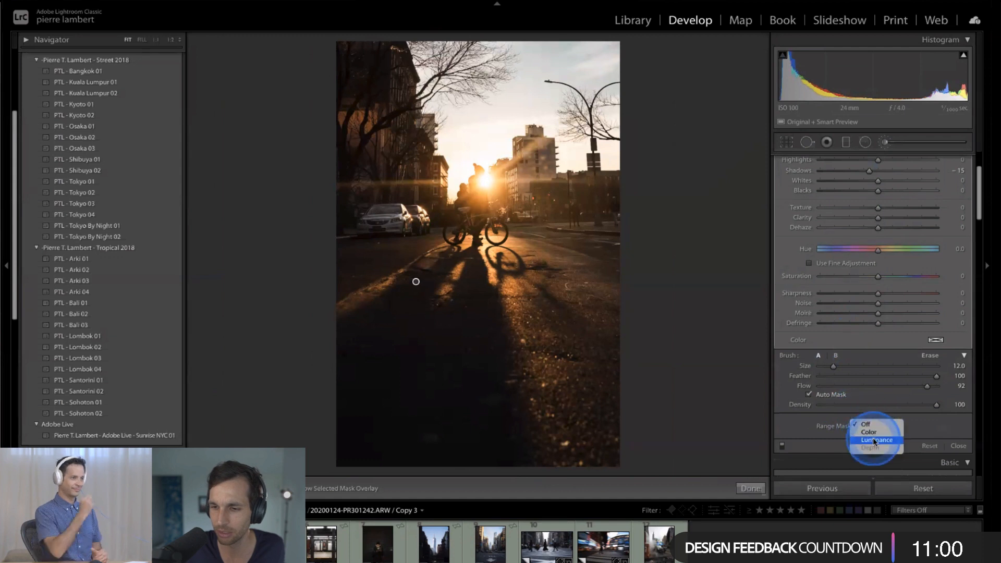
pyautogui.click(881, 435)
pyautogui.moveTo(952, 461); pyautogui.dragTo(831, 458)
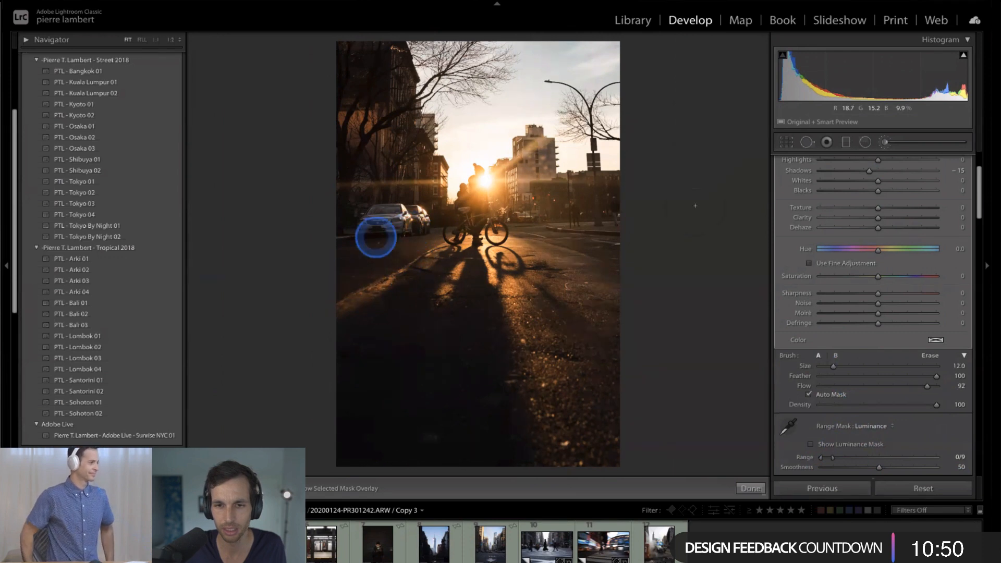
# - Lower the brushed street shadow's Blacks to -62 and finish the brush adjustment
pyautogui.moveTo(878, 191); pyautogui.dragTo(834, 199)
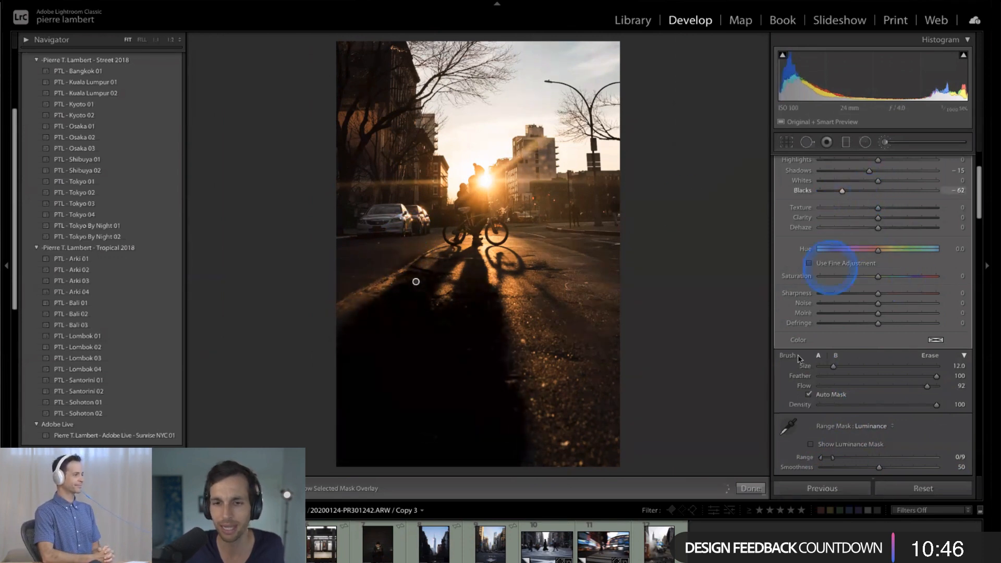
pyautogui.click(751, 488)
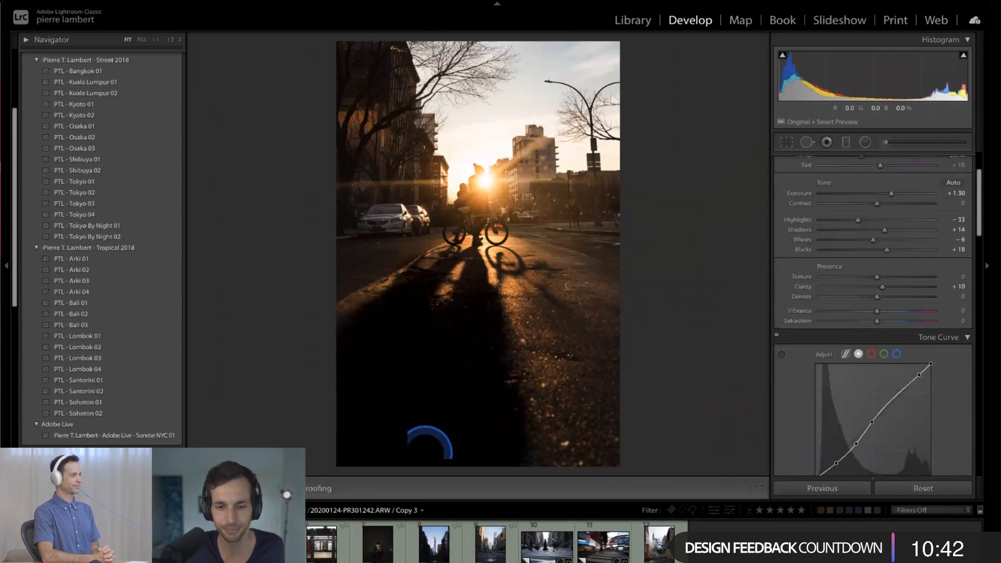
pyautogui.click(457, 240)
pyautogui.click(349, 449)
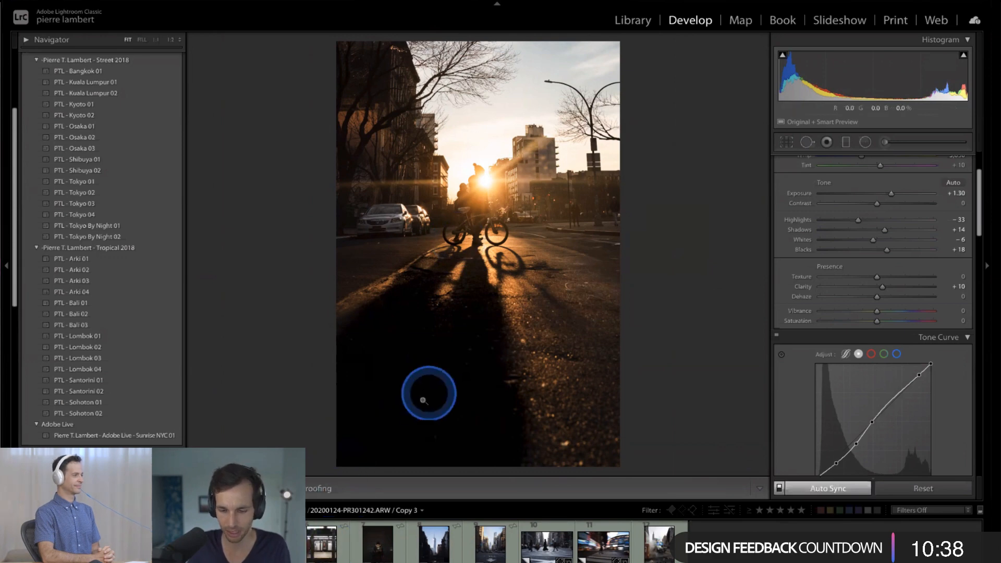
# - View the cyclist photo beside the honeycomb staircase photo, and open the dark photo of the person with headphones for editing
pyautogui.press('n')
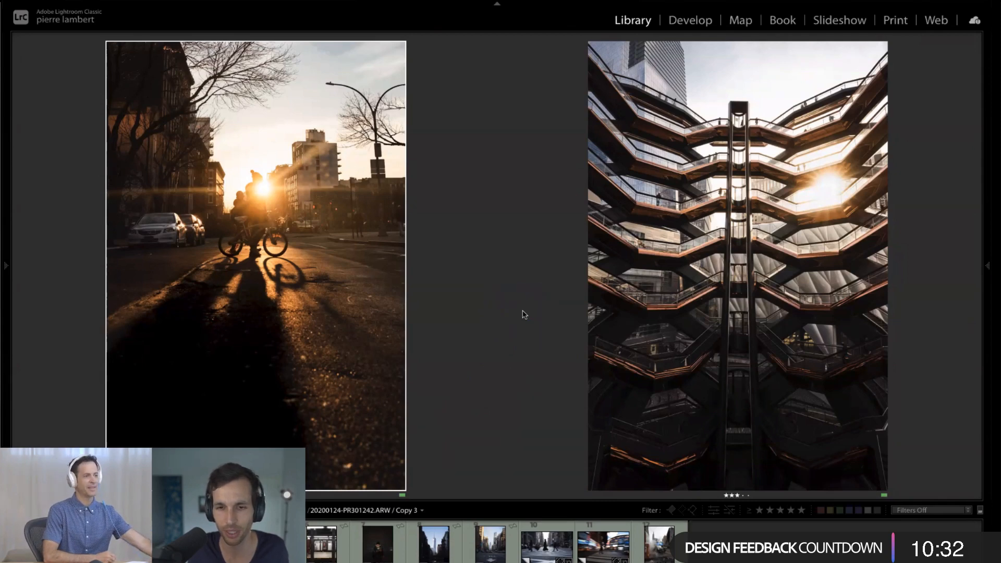
pyautogui.click(397, 551)
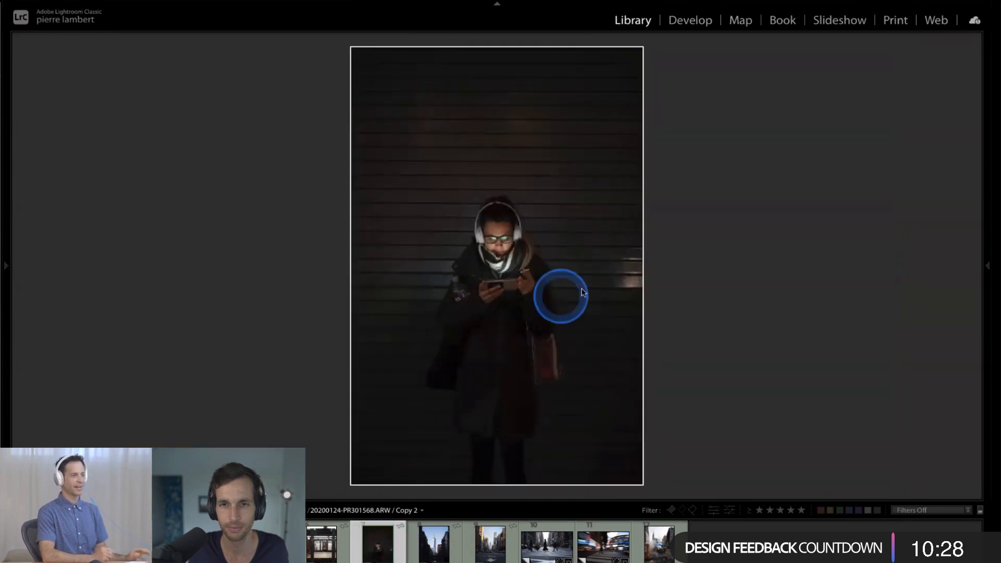
pyautogui.press('d')
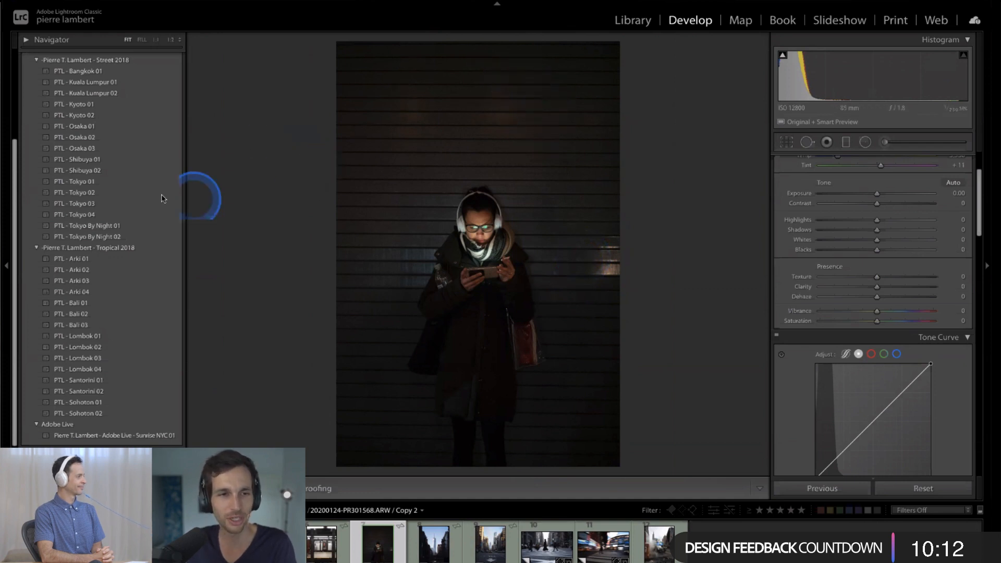
# - Raise the Exposure of the dark headphones photo to +0.35
pyautogui.scroll(2, 162, 197)
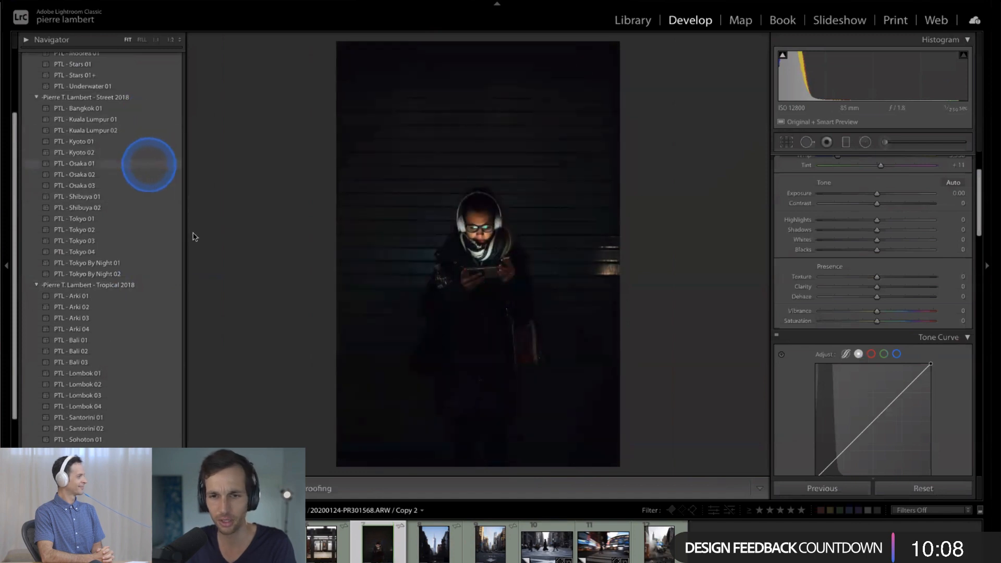
pyautogui.scroll(-3, 813, 176)
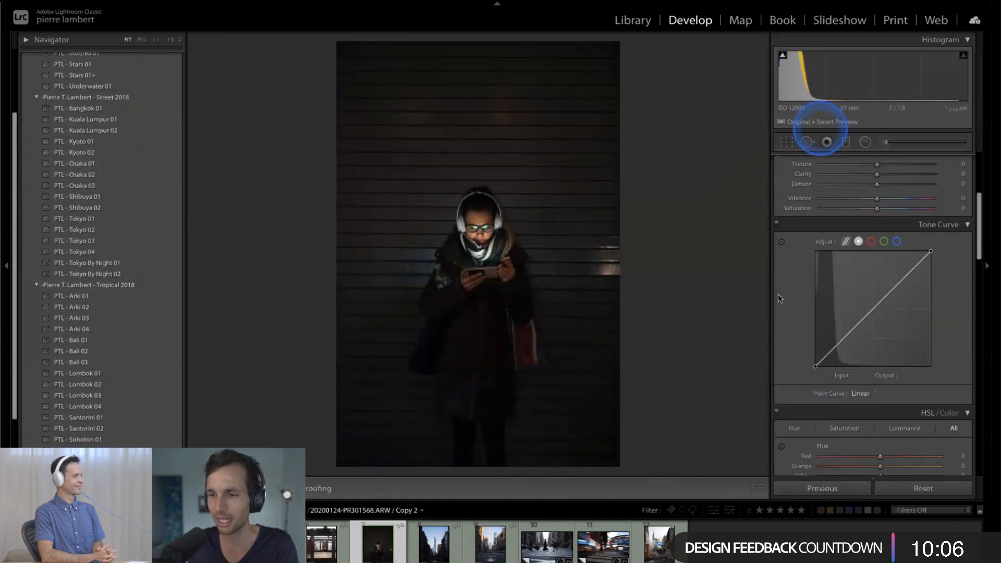
pyautogui.scroll(-8, 813, 176)
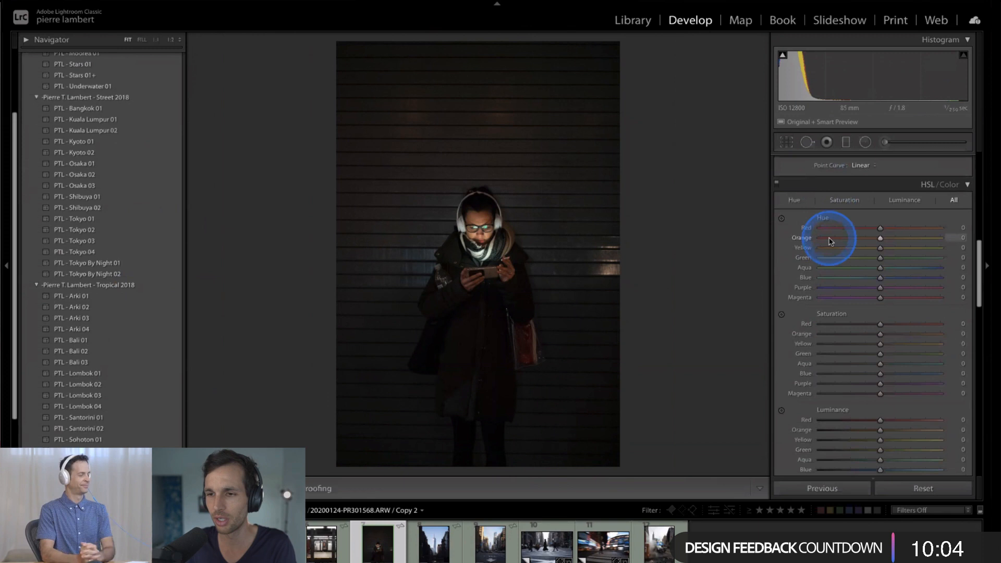
pyautogui.scroll(-3, 802, 296)
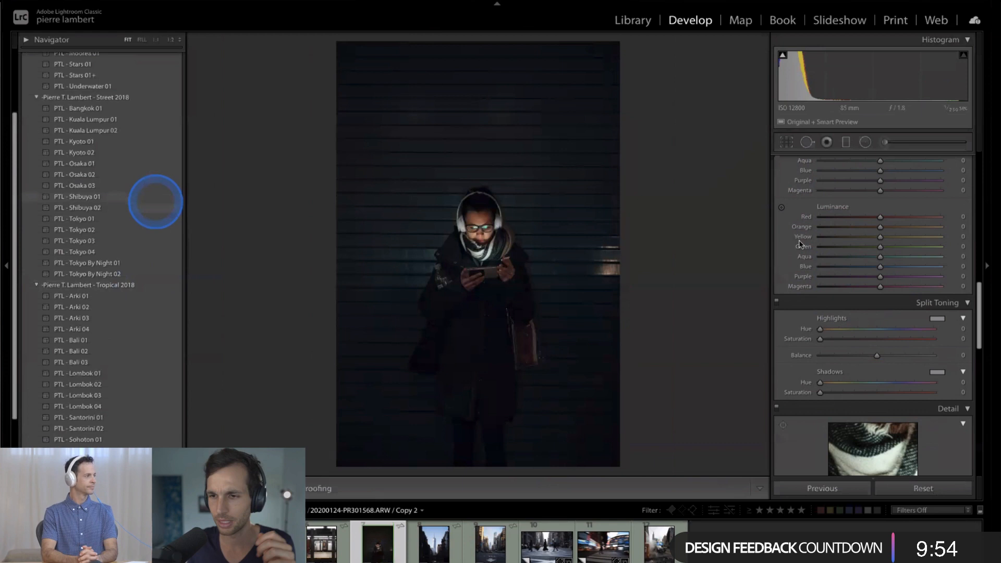
pyautogui.scroll(5, 902, 216)
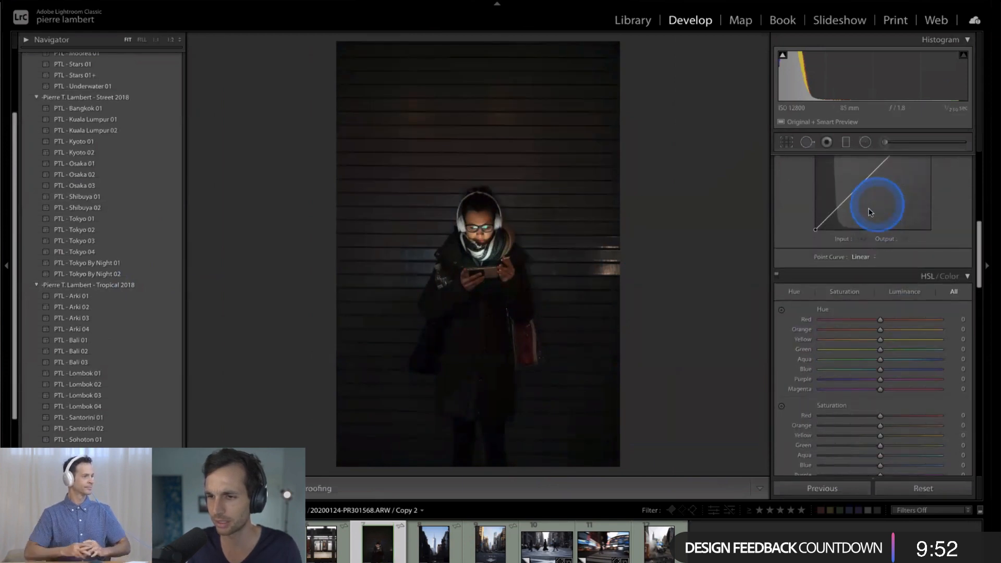
pyautogui.scroll(5, 869, 212)
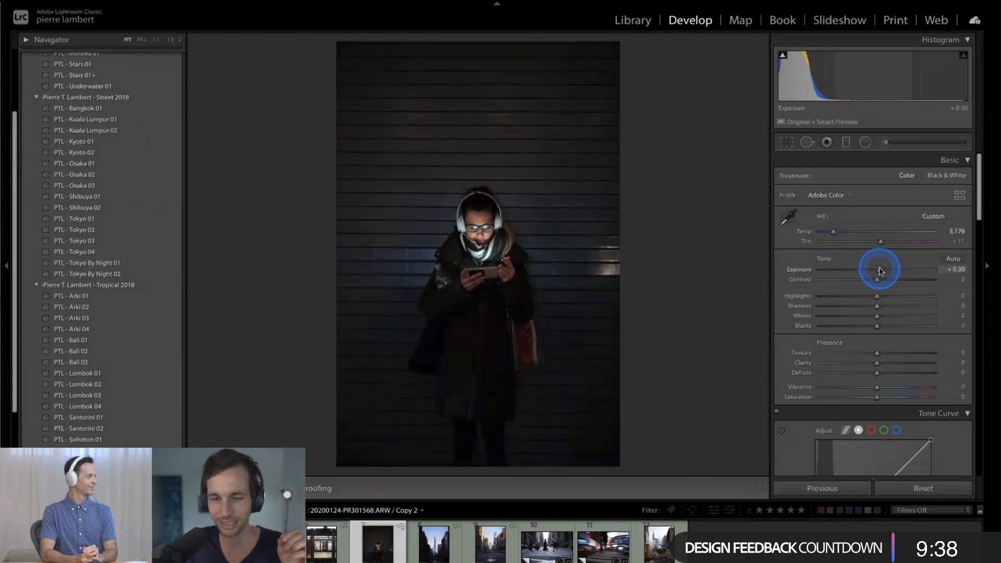
pyautogui.moveTo(881, 279); pyautogui.dragTo(880, 271)
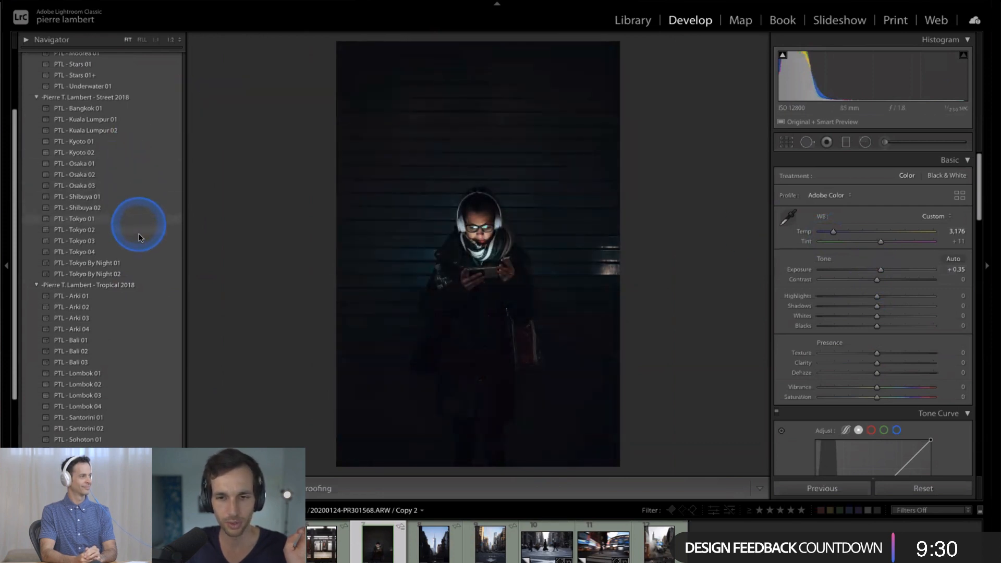
# - Preview the Kyoto and Osaka presets from the Street 2018 group and apply PTL - Osaka 01 to the headphones photo
pyautogui.click(136, 142)
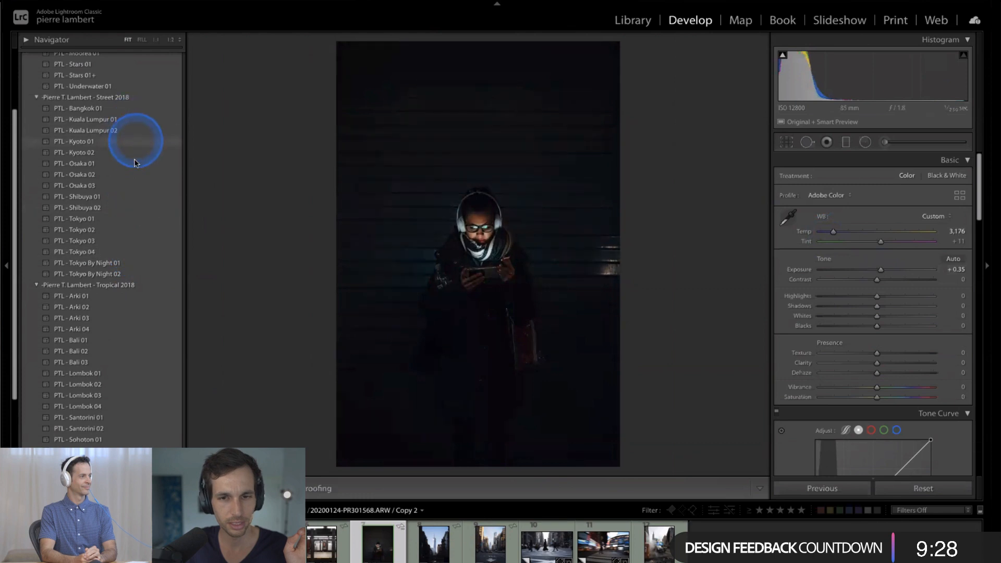
pyautogui.click(135, 164)
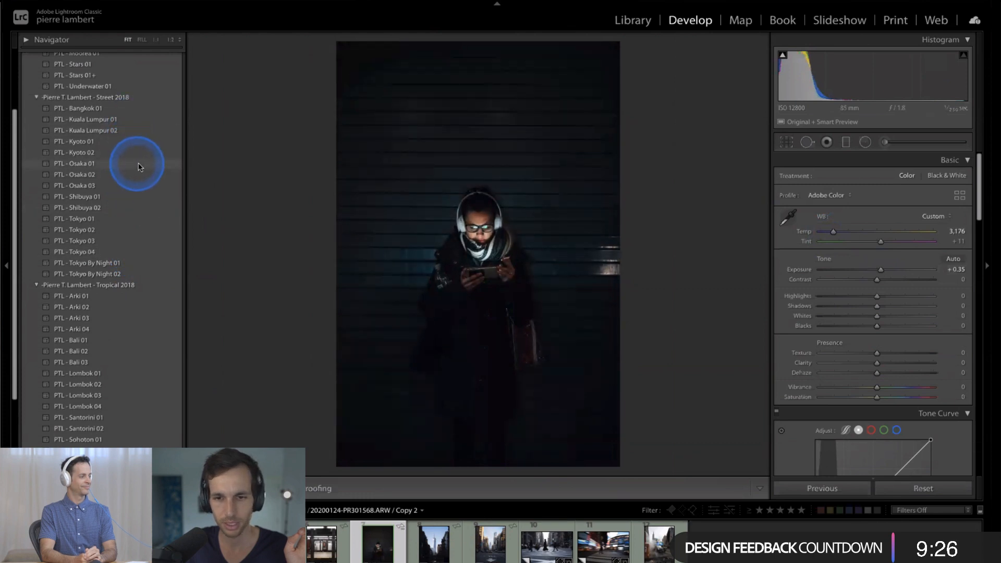
pyautogui.click(140, 186)
pyautogui.click(141, 164)
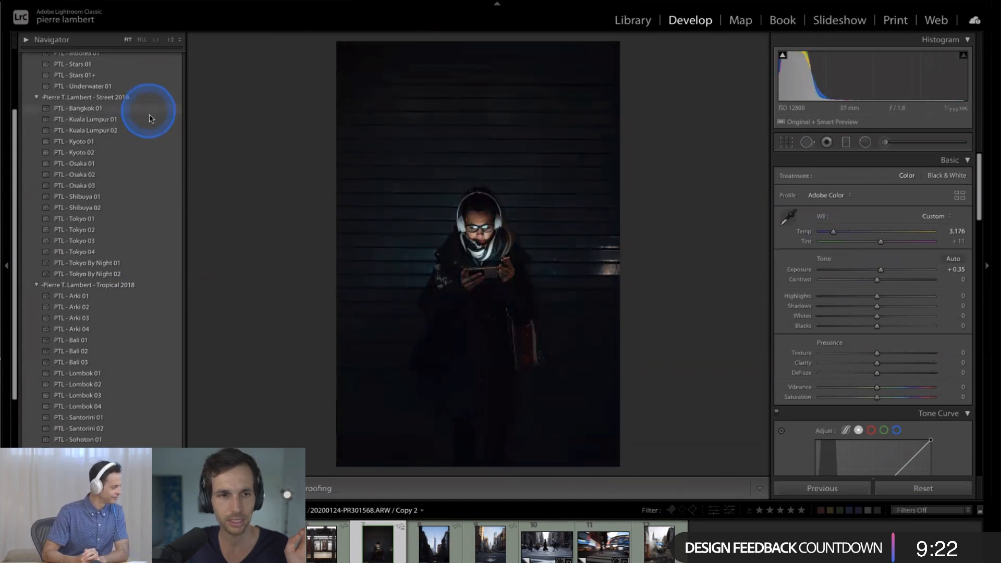
pyautogui.click(155, 164)
# - Reduce the headphones photo's Shadows to +51
pyautogui.scroll(-1, 862, 275)
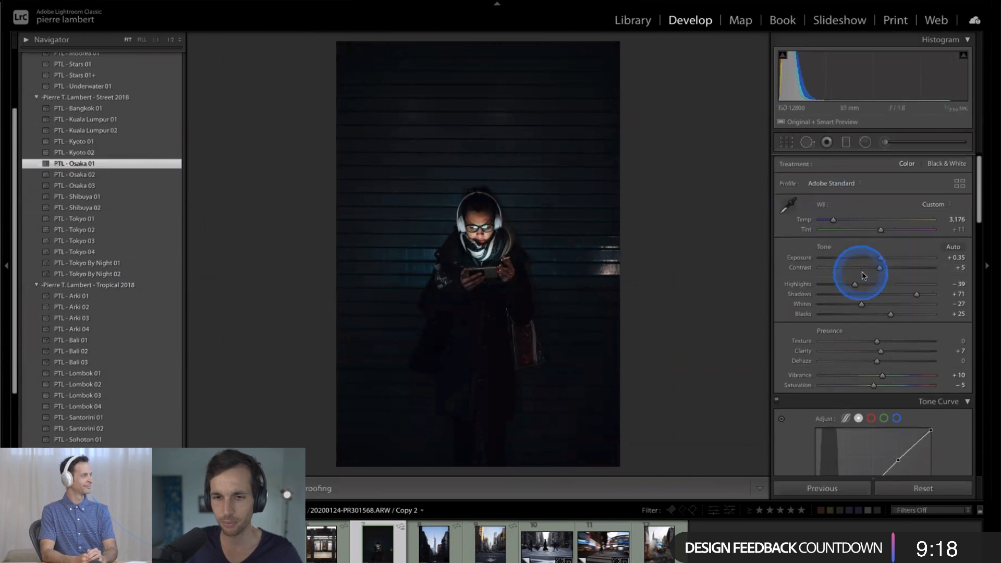
pyautogui.scroll(-1, 863, 275)
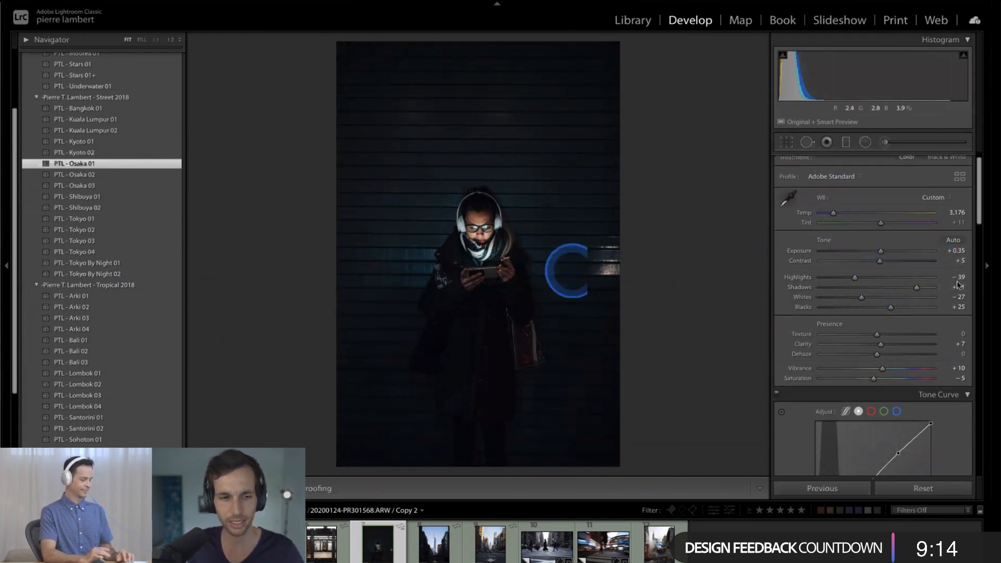
pyautogui.moveTo(904, 290); pyautogui.dragTo(902, 287)
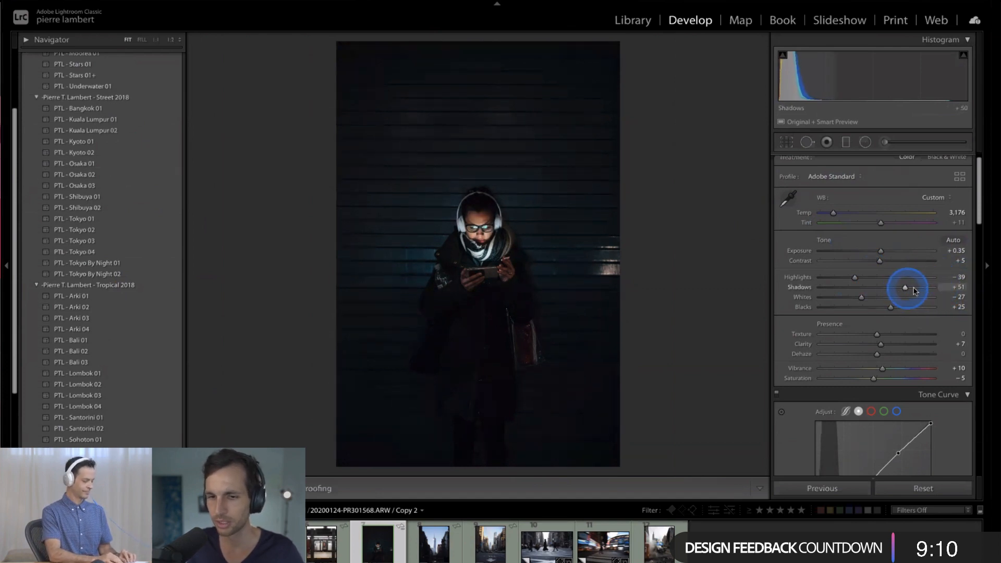
# - Raise the headphones photo's Shadows to +66 and its Exposure to +0.55
pyautogui.click(880, 252)
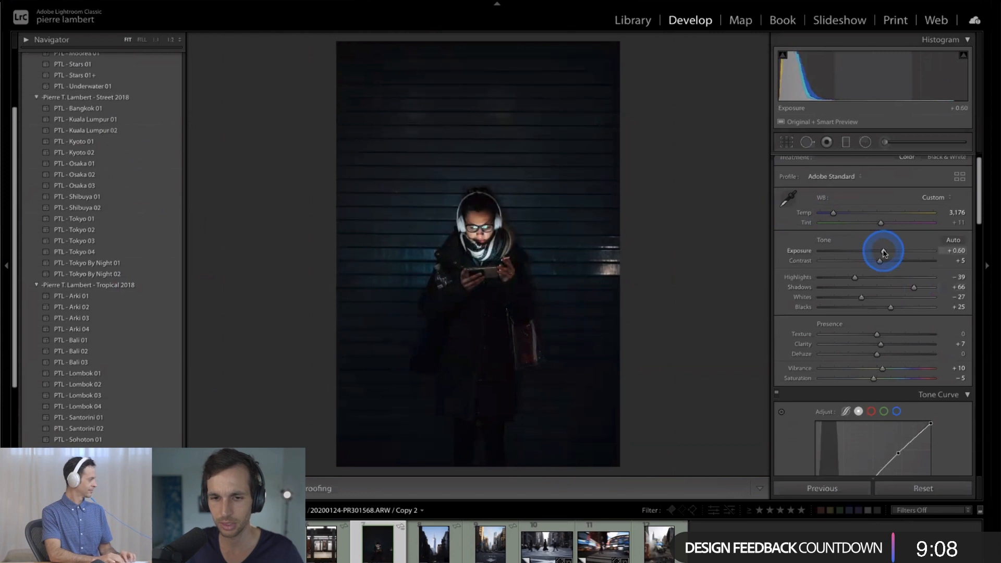
pyautogui.moveTo(883, 250); pyautogui.dragTo(882, 252)
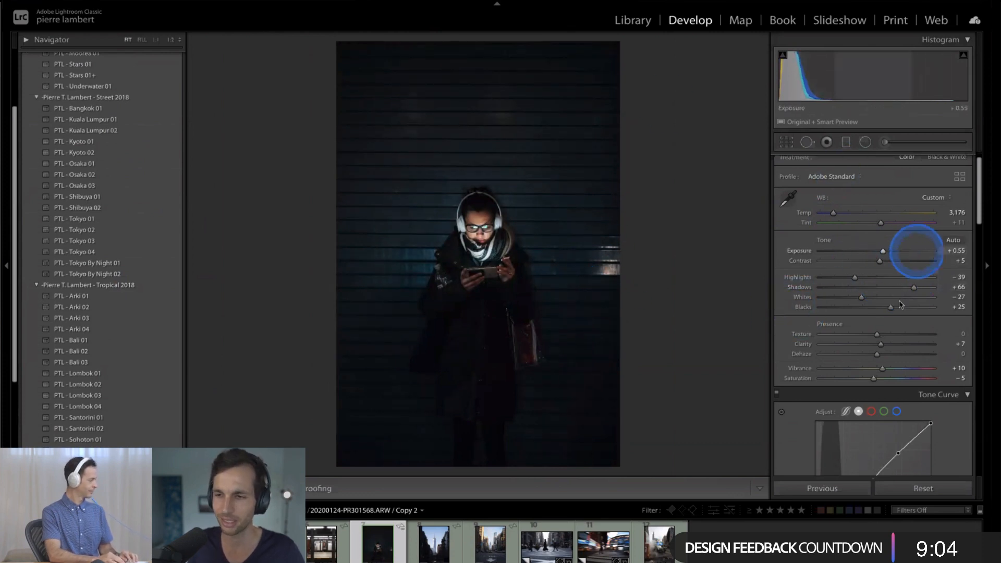
# - Compare the headphones photo with and without its HSL adjustments, and review its HSL and Split Toning settings
pyautogui.scroll(-2, 884, 268)
pyautogui.scroll(-15, 883, 268)
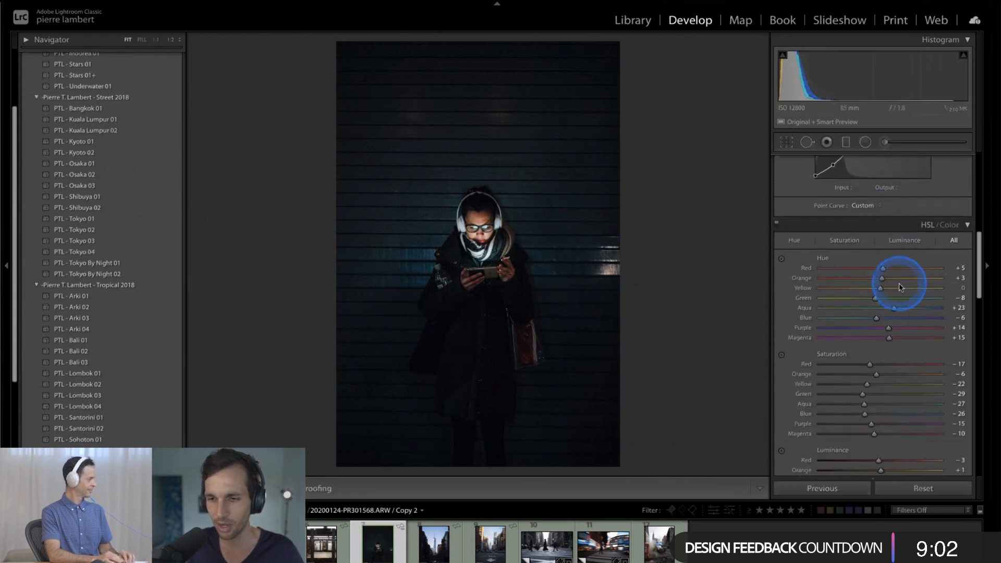
pyautogui.scroll(-2, 901, 290)
pyautogui.scroll(2, 908, 286)
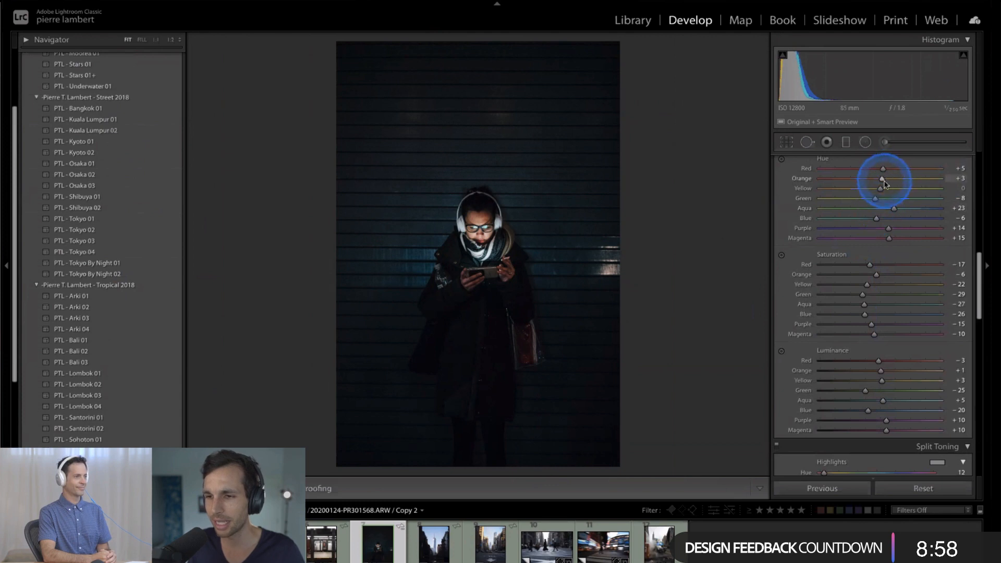
pyautogui.scroll(1, 885, 184)
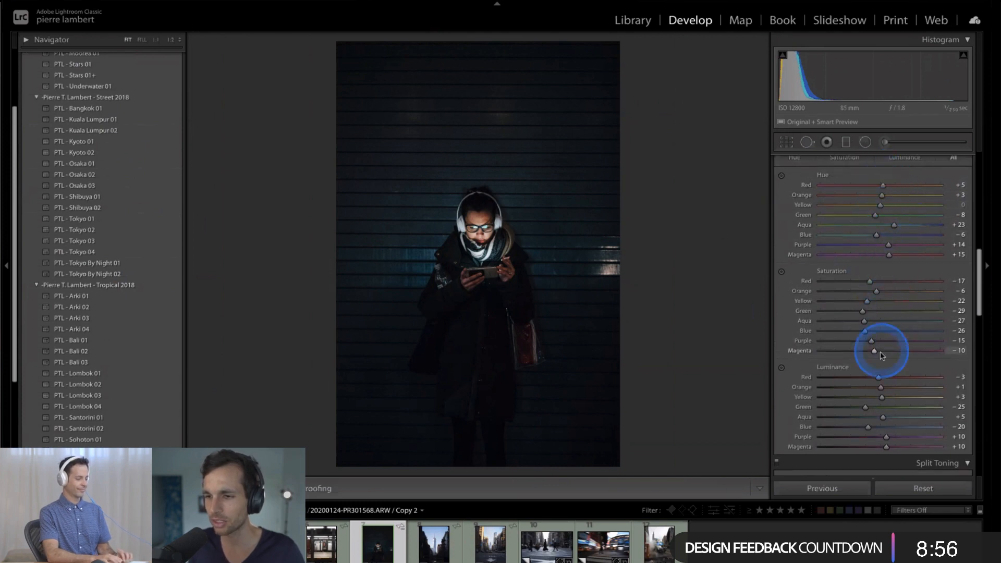
pyautogui.scroll(2, 886, 309)
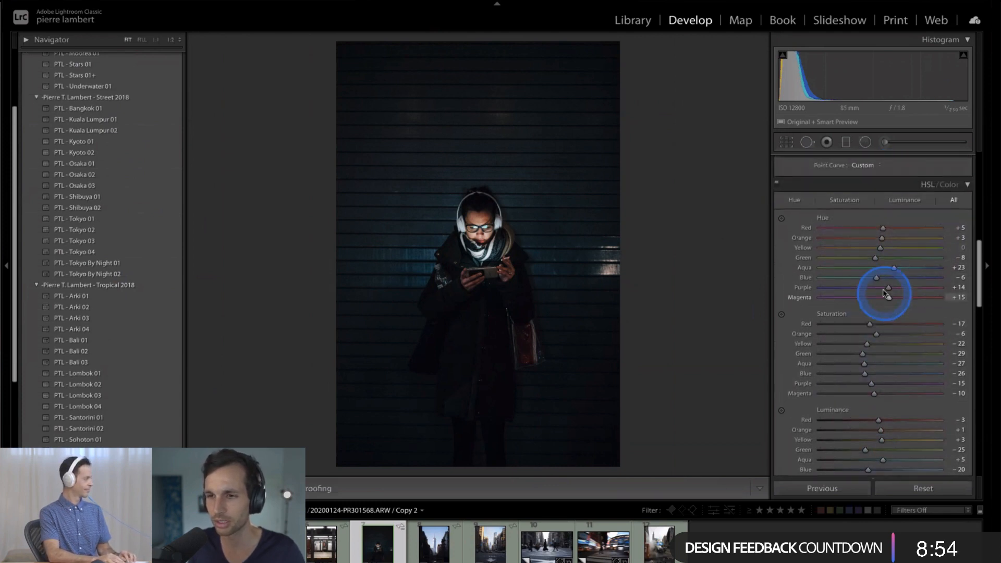
pyautogui.click(779, 186)
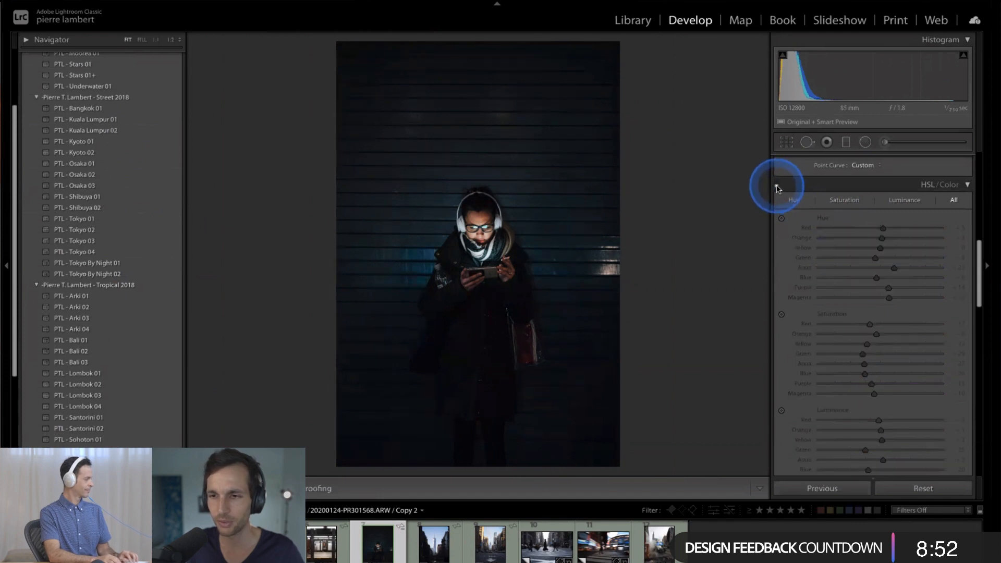
pyautogui.click(777, 186)
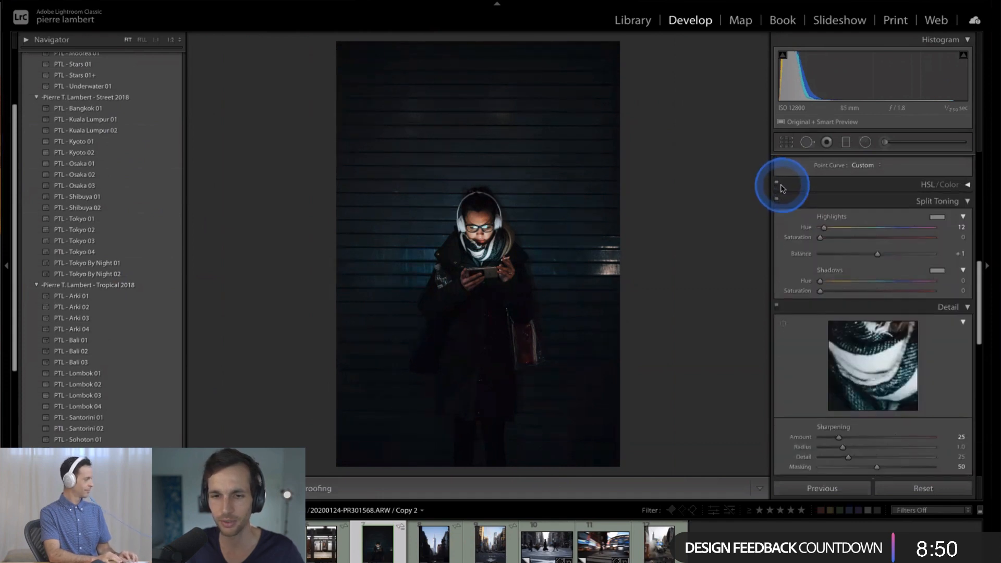
pyautogui.click(777, 186)
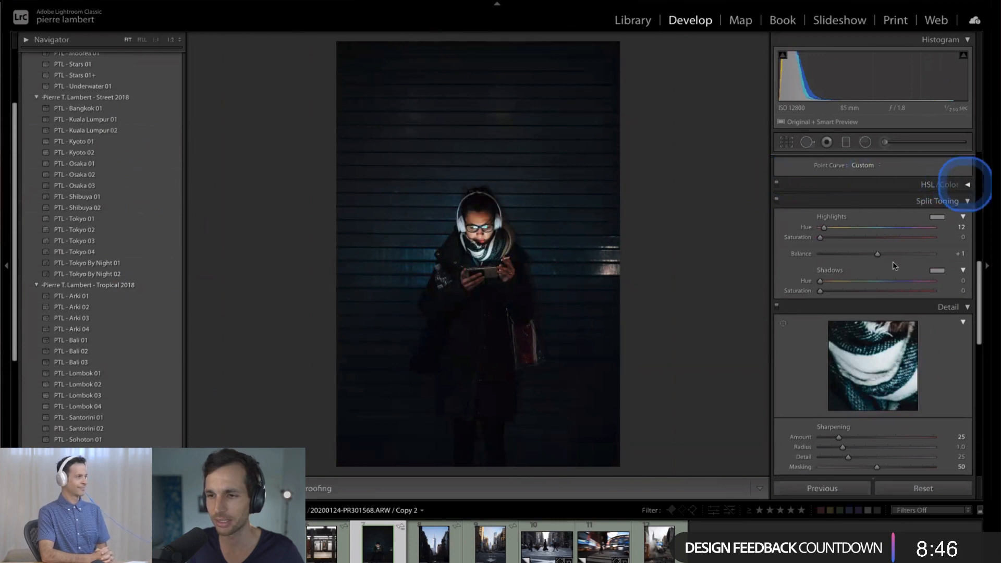
pyautogui.click(967, 184)
pyautogui.scroll(-5, 901, 266)
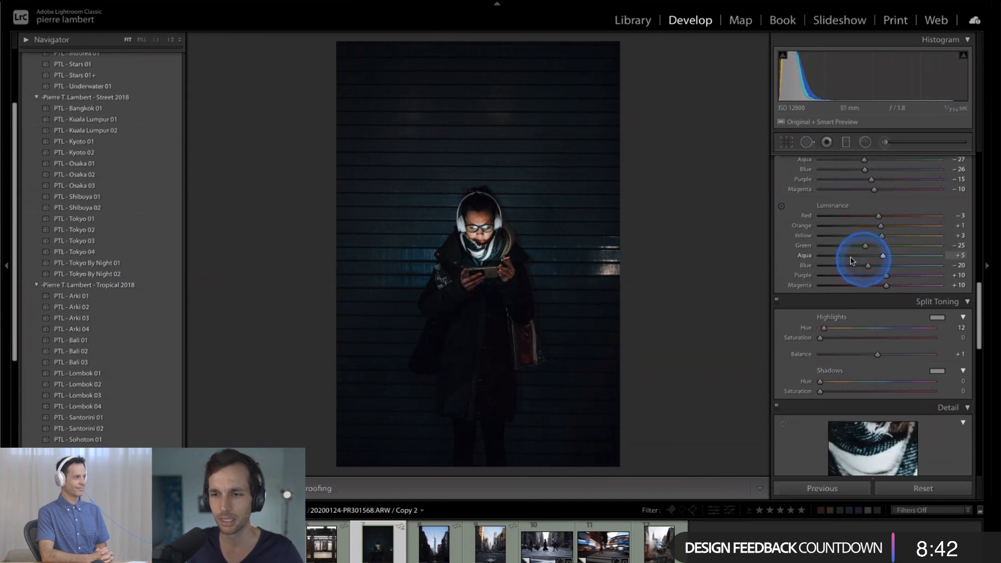
pyautogui.scroll(-2, 853, 260)
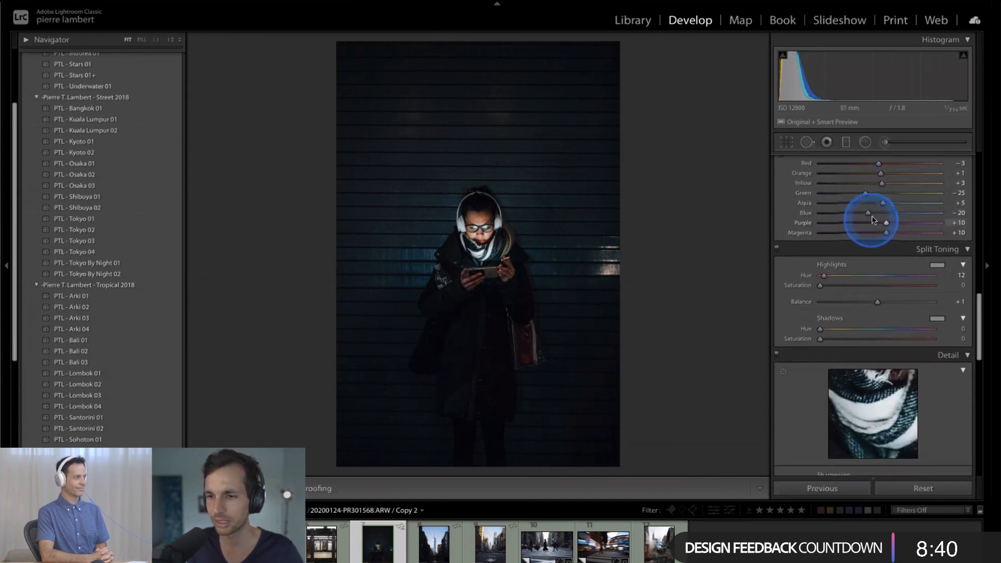
pyautogui.scroll(-3, 874, 219)
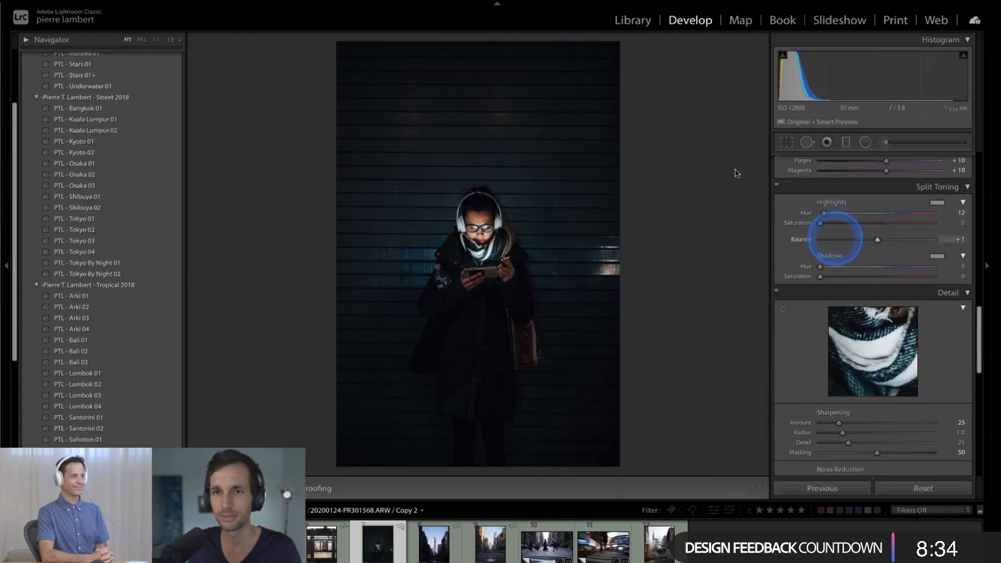
pyautogui.click(821, 0)
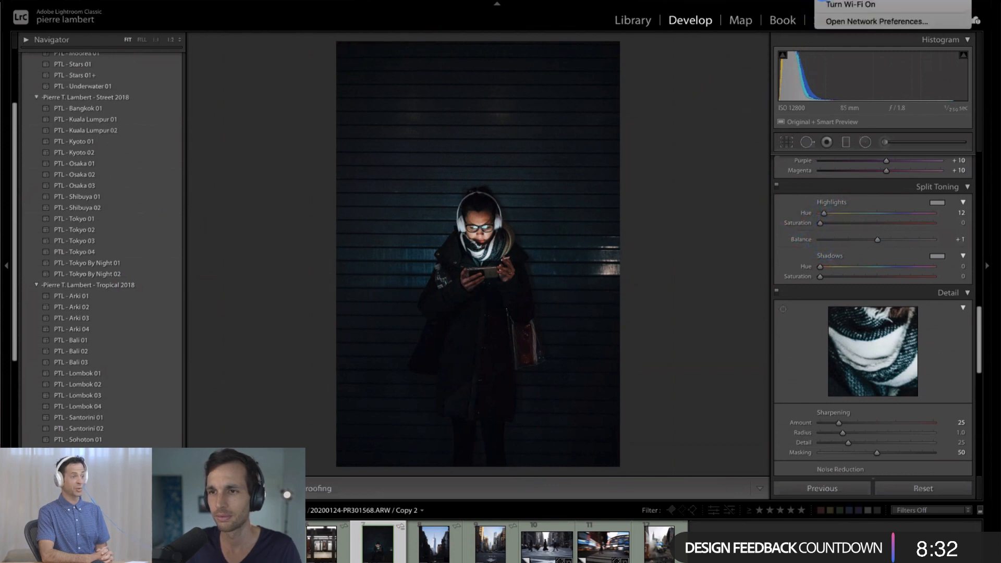
pyautogui.click(737, 117)
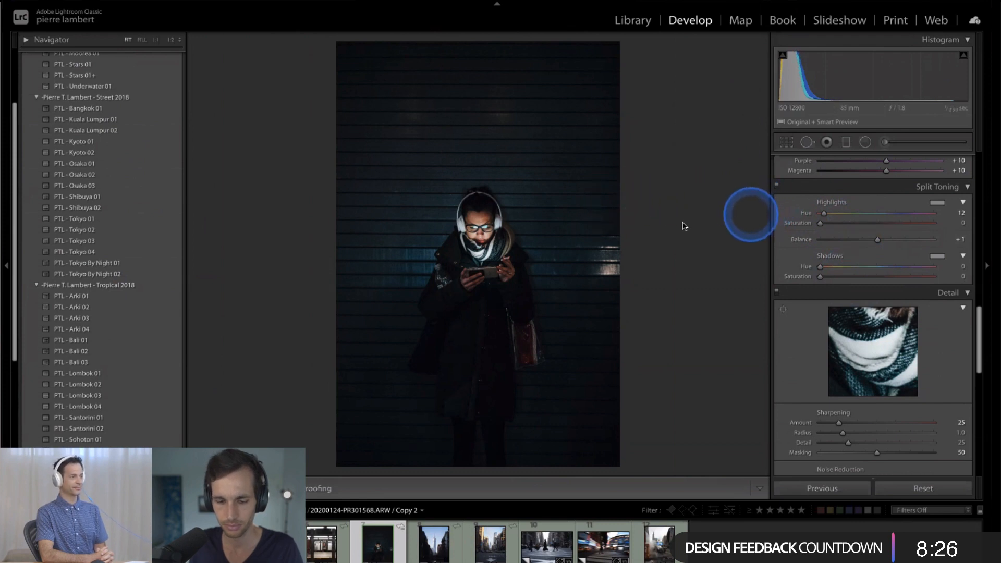
# - Try to level the headphones photo by rotating its crop freehand to an angle of -0.14
pyautogui.press('r')
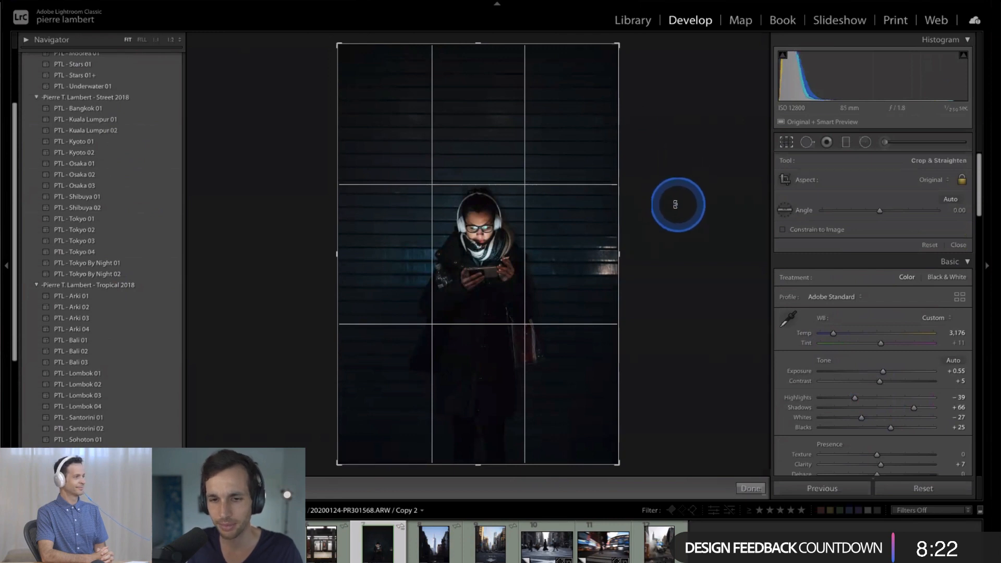
pyautogui.moveTo(674, 202); pyautogui.dragTo(673, 211)
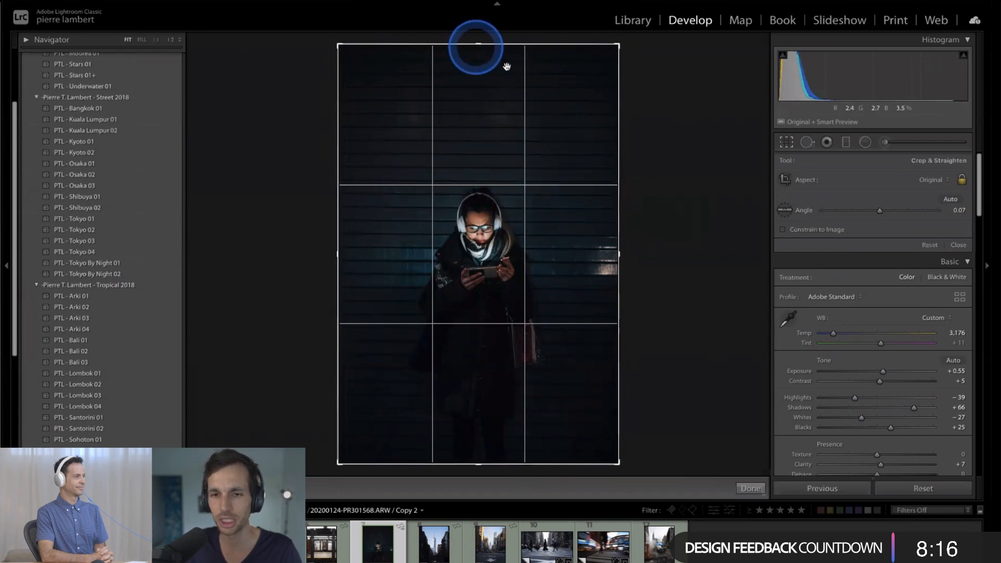
pyautogui.click(748, 486)
pyautogui.press('r')
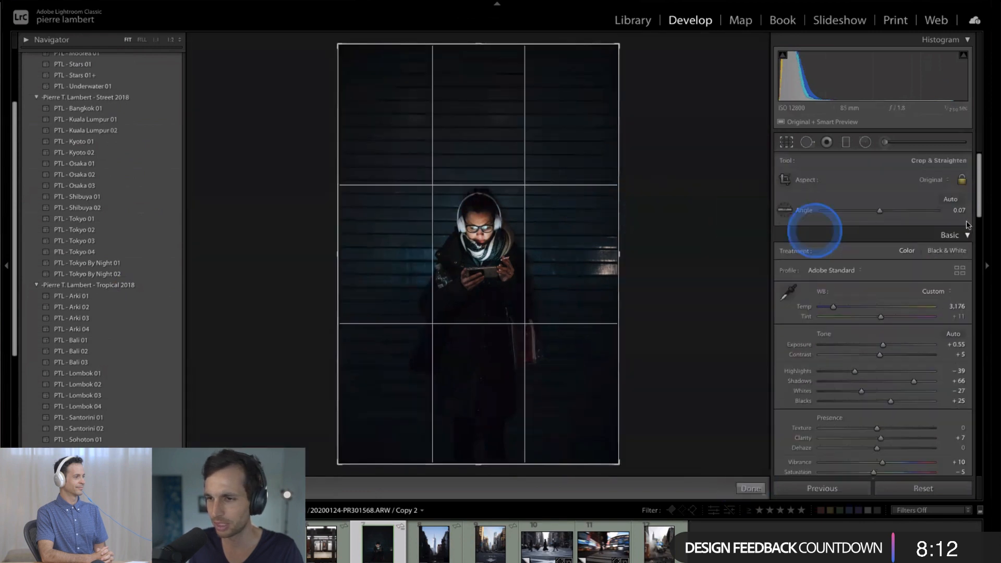
pyautogui.click(960, 212)
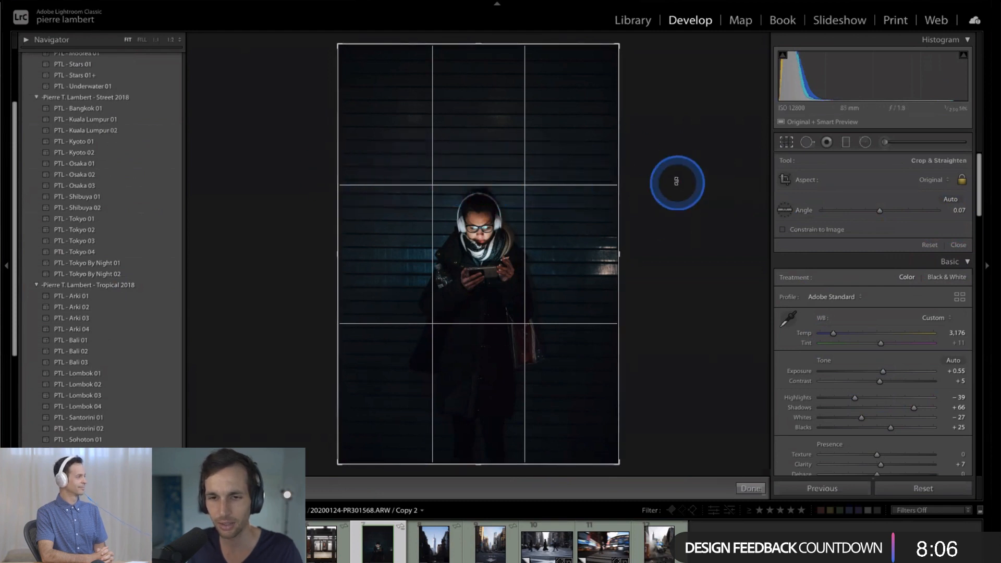
pyautogui.moveTo(677, 181); pyautogui.dragTo(677, 187)
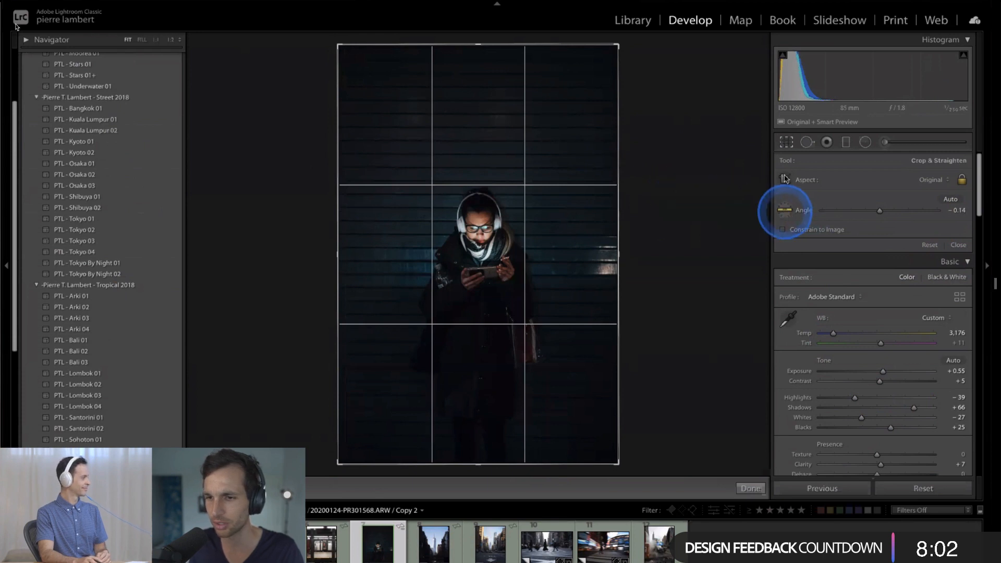
# - Straighten the headphones photo along a horizontal wall slat to an angle of -0.43 and apply the crop
pyautogui.click(785, 210)
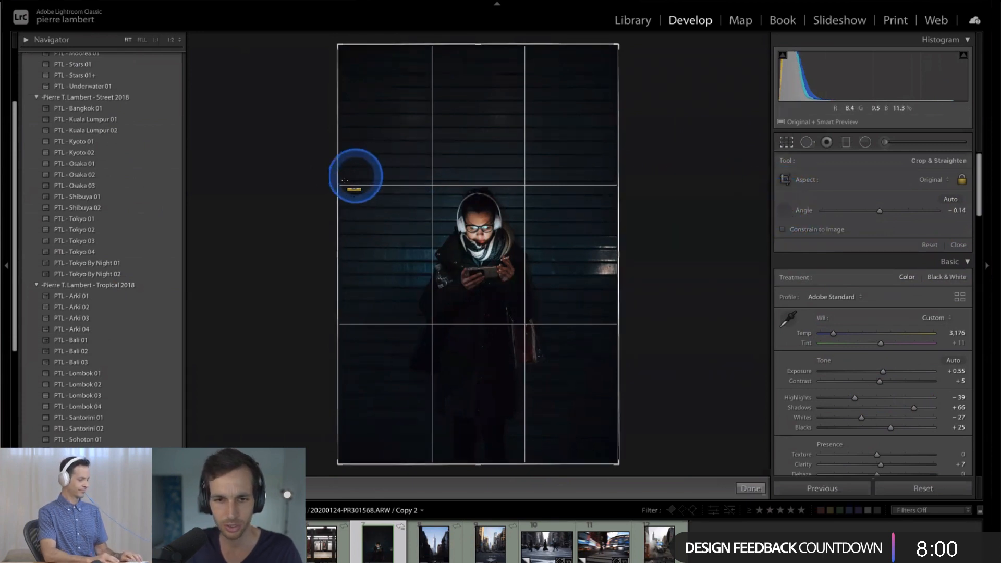
pyautogui.moveTo(346, 180); pyautogui.dragTo(615, 180)
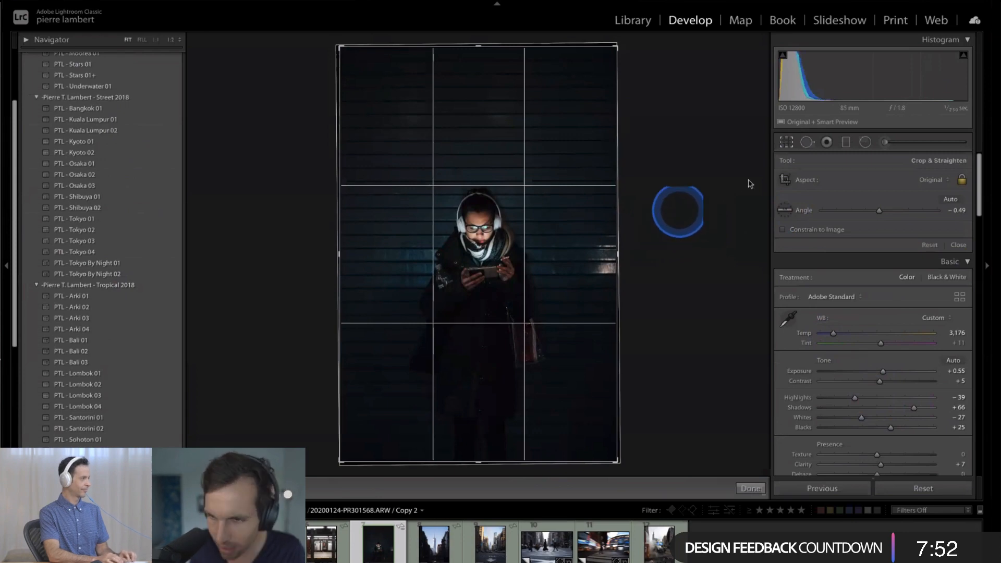
pyautogui.click(785, 210)
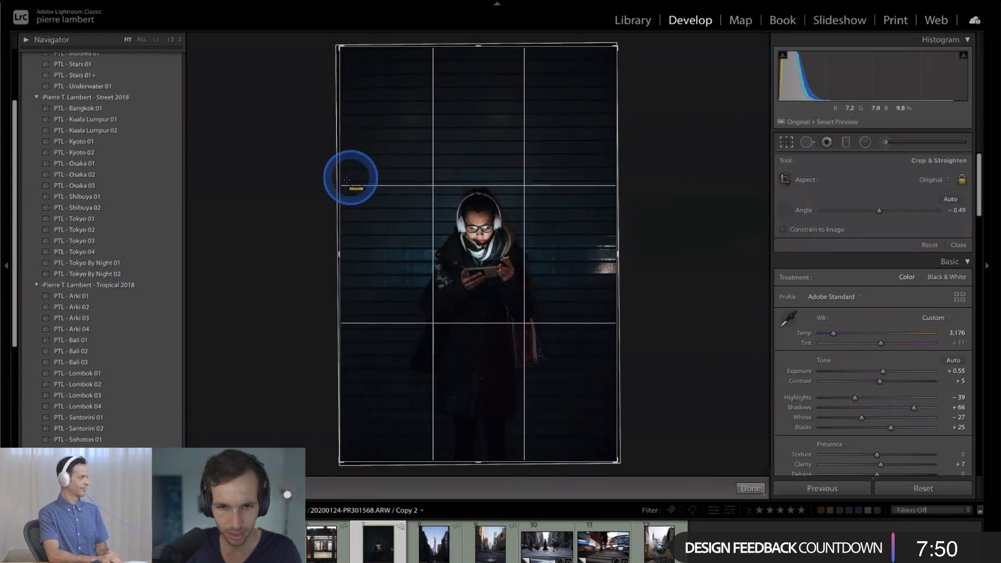
pyautogui.moveTo(347, 180); pyautogui.dragTo(618, 178)
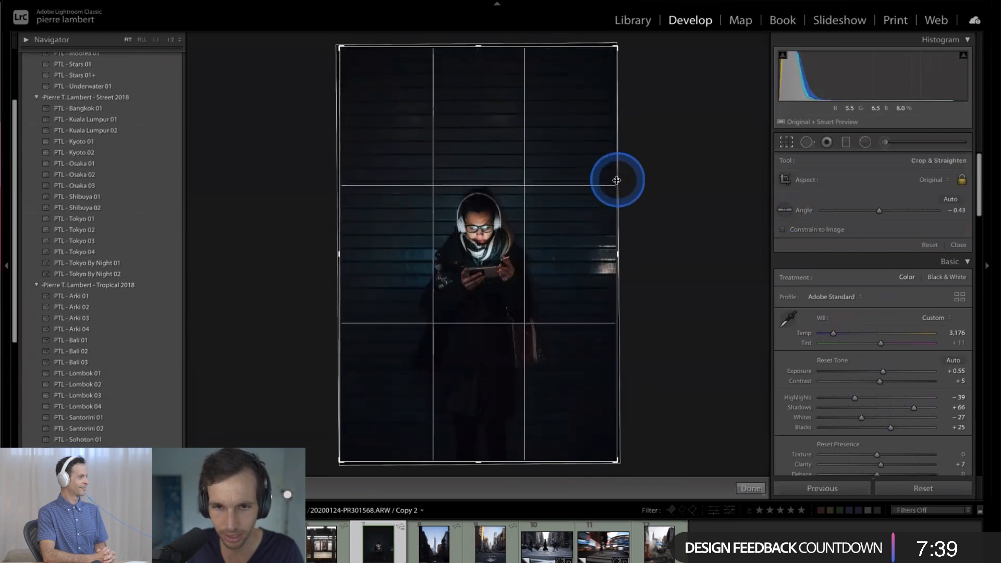
pyautogui.click(750, 488)
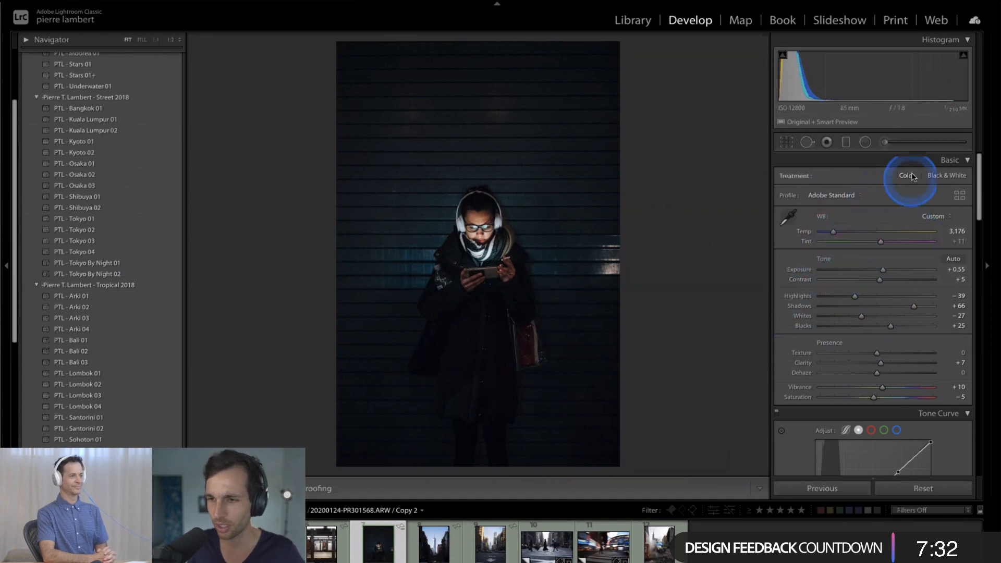
# - Add a large inverted radial filter centred on the face, reaching past the shoulders, with Exposure 0.21 and Shadows 28
pyautogui.click(865, 142)
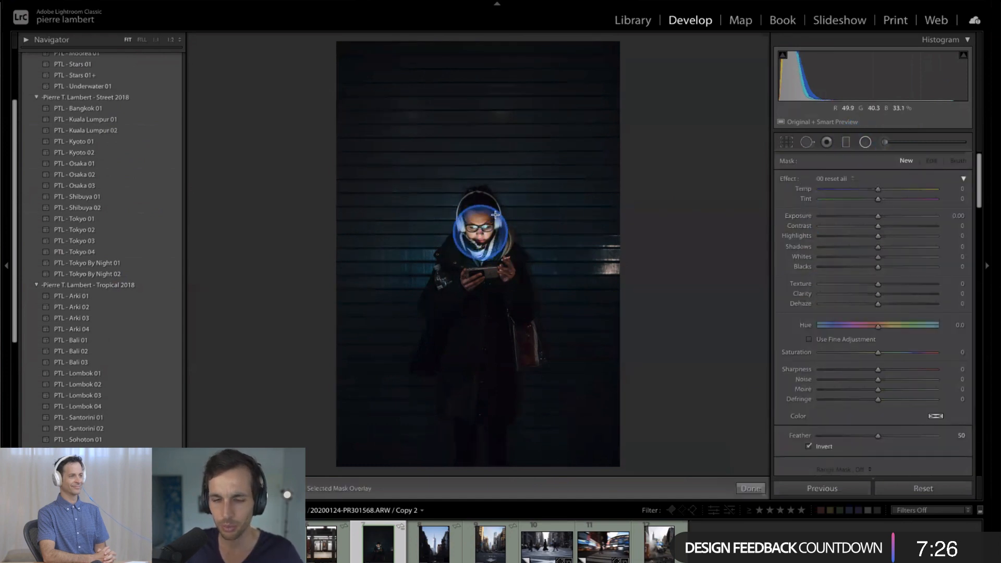
pyautogui.moveTo(495, 214); pyautogui.dragTo(539, 166)
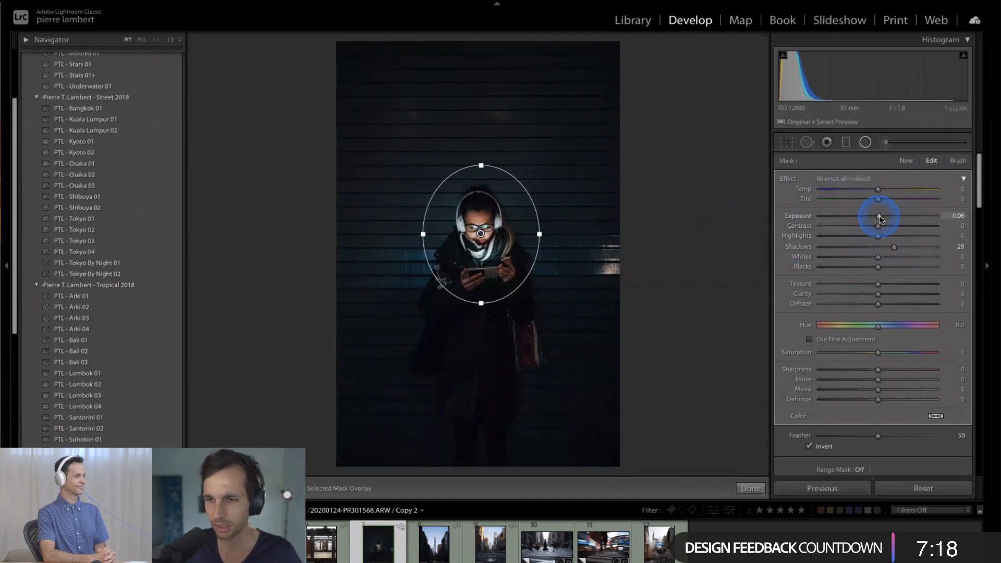
pyautogui.moveTo(880, 218); pyautogui.dragTo(884, 219)
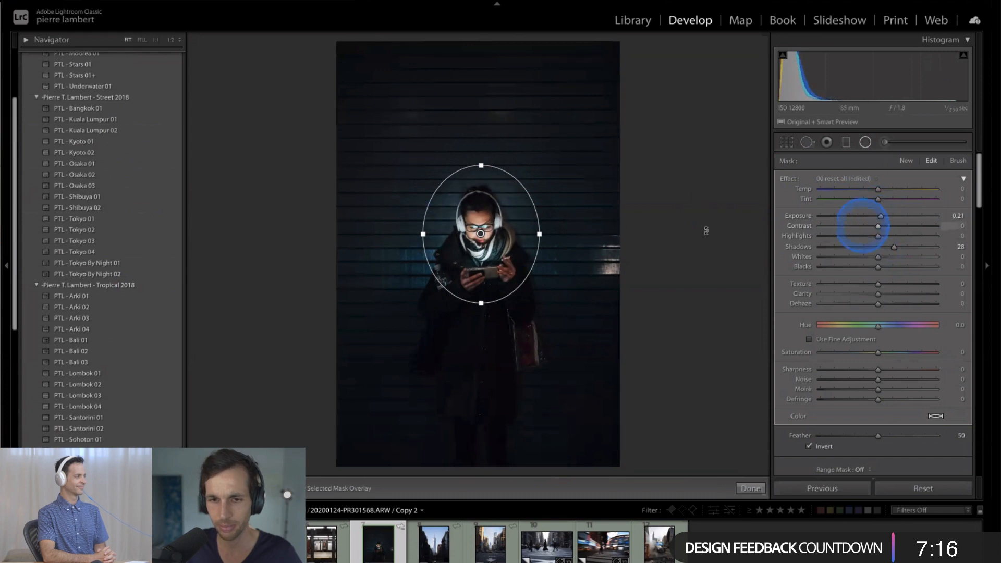
pyautogui.moveTo(544, 234); pyautogui.dragTo(573, 227)
# - Duplicate the radial filter as a smaller ellipse around the head and hands, with Exposure and Shadows reset to 0
pyautogui.rightClick(480, 236)
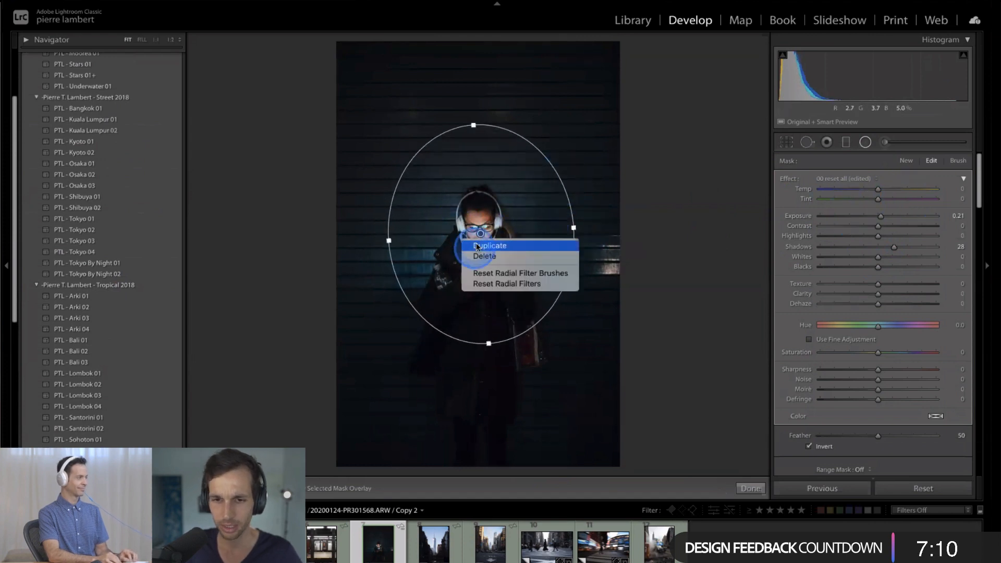
pyautogui.click(482, 245)
pyautogui.click(571, 227)
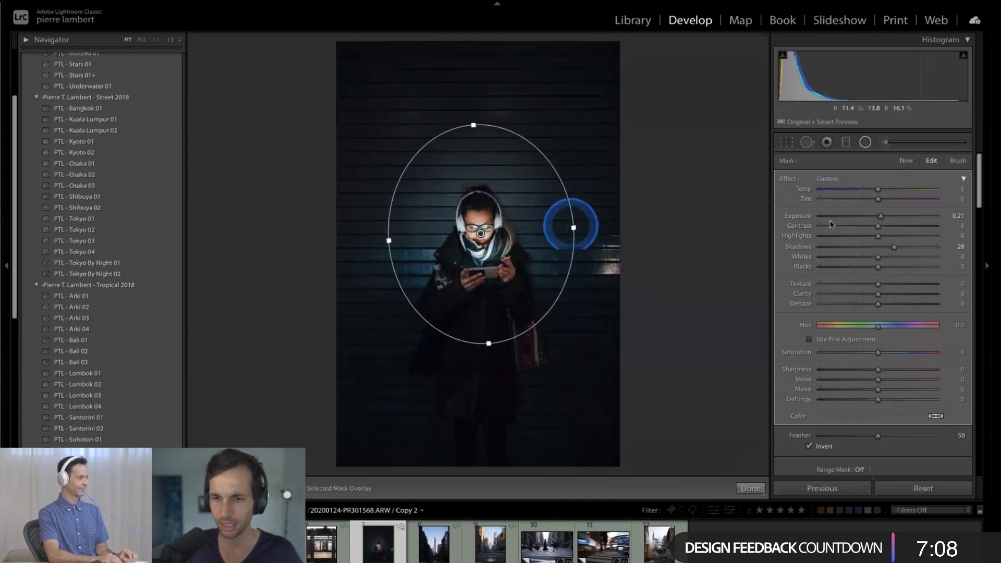
pyautogui.moveTo(568, 232)
pyautogui.mouseDown()
pyautogui.moveTo(534, 232)
pyautogui.moveTo(554, 240)
pyautogui.mouseUp()
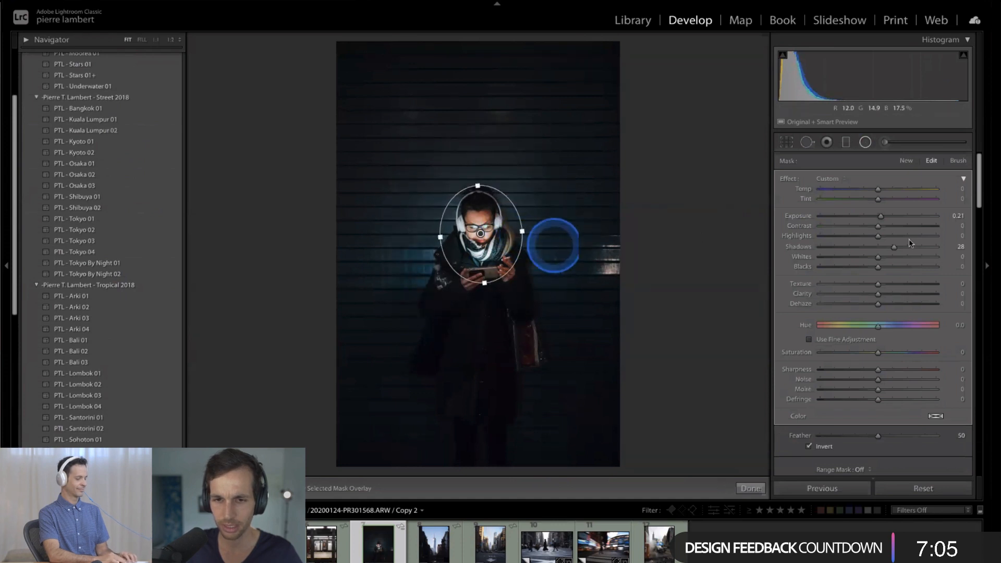
pyautogui.doubleClick(877, 219)
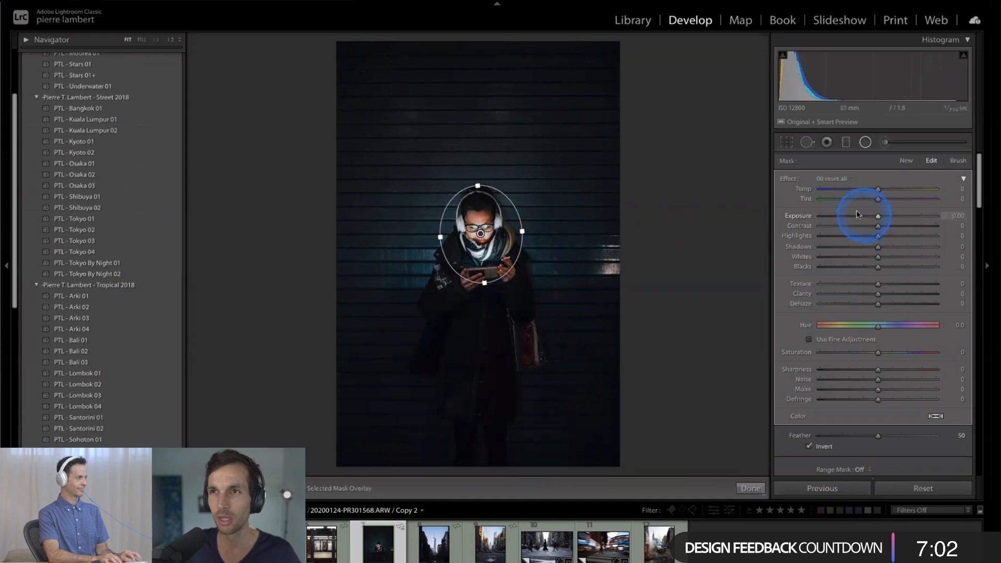
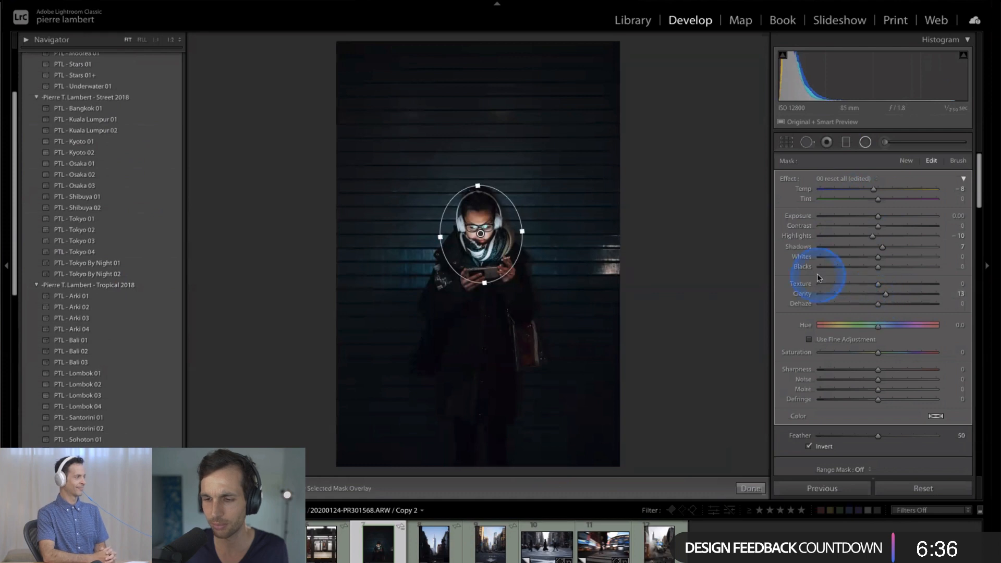
pyautogui.click(750, 487)
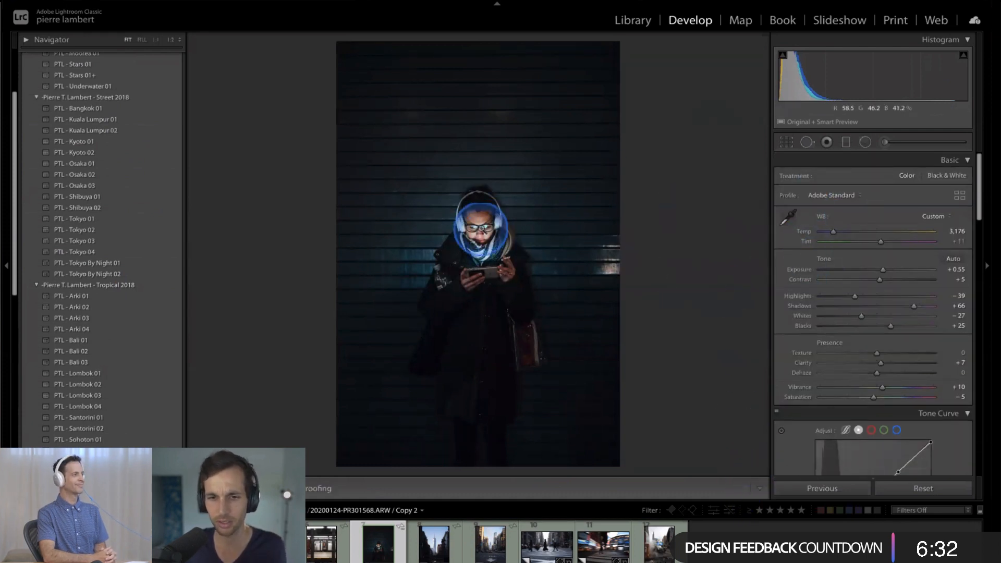
pyautogui.click(845, 142)
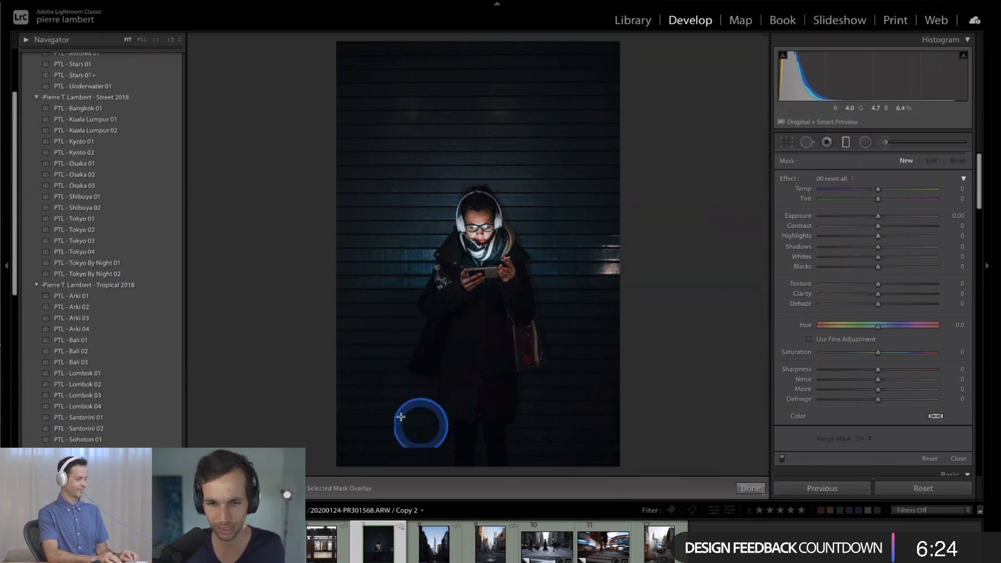
pyautogui.moveTo(399, 420); pyautogui.dragTo(486, 367)
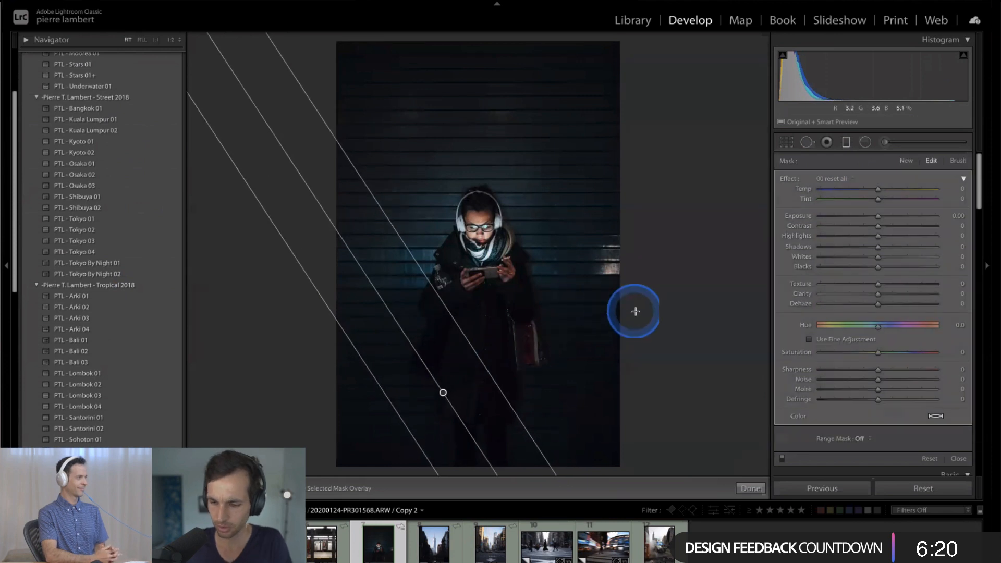
pyautogui.press('Delete')
# - Paint an Adjustment Brush mask over the dark wall around the person, using Feather 100 and varying brush sizes
pyautogui.click(888, 141)
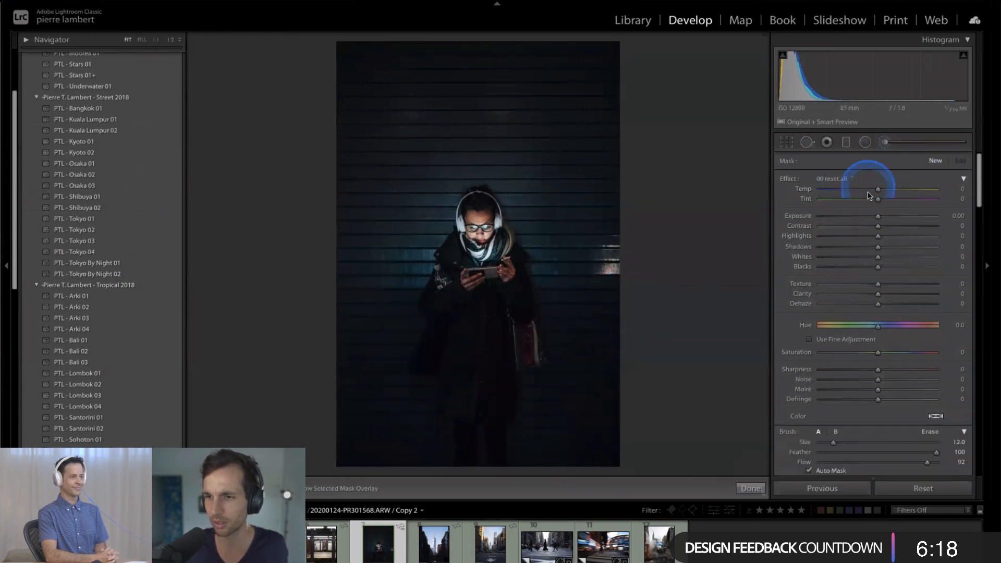
pyautogui.scroll(10, 646, 127)
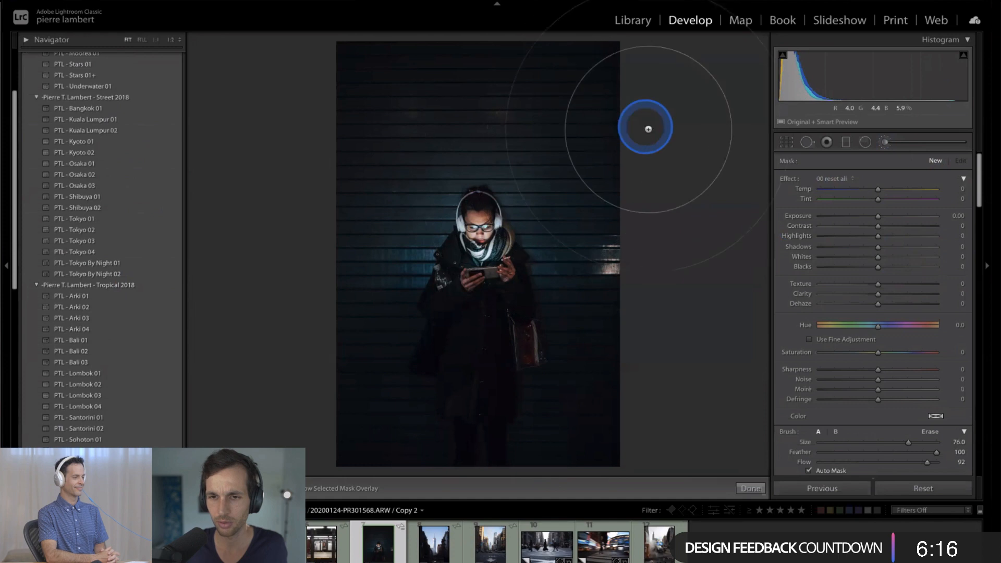
pyautogui.moveTo(669, 95); pyautogui.dragTo(614, 172)
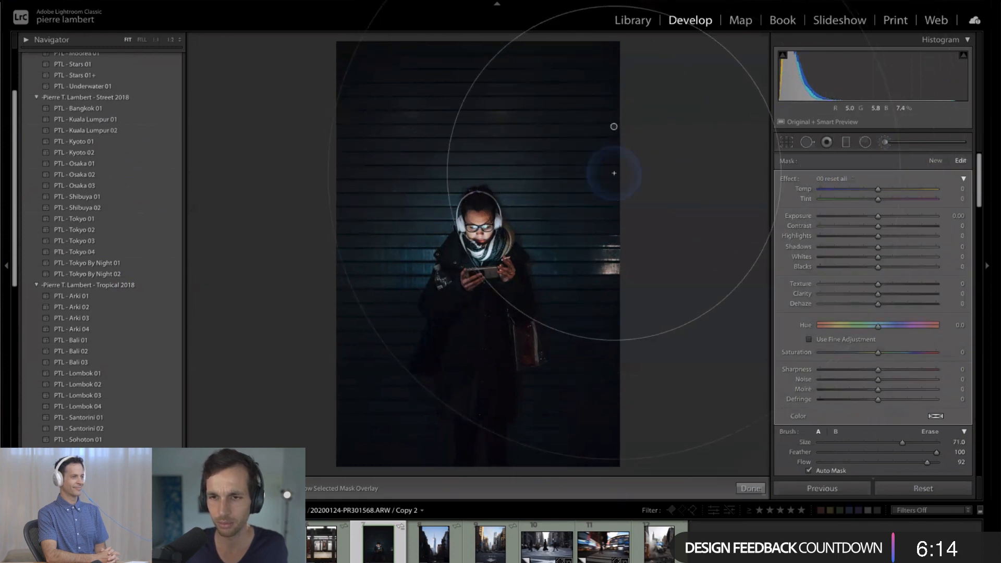
pyautogui.scroll(-15, 613, 173)
pyautogui.scroll(-3, 614, 173)
pyautogui.moveTo(608, 226); pyautogui.dragTo(617, 222)
pyautogui.moveTo(632, 183); pyautogui.dragTo(642, 174)
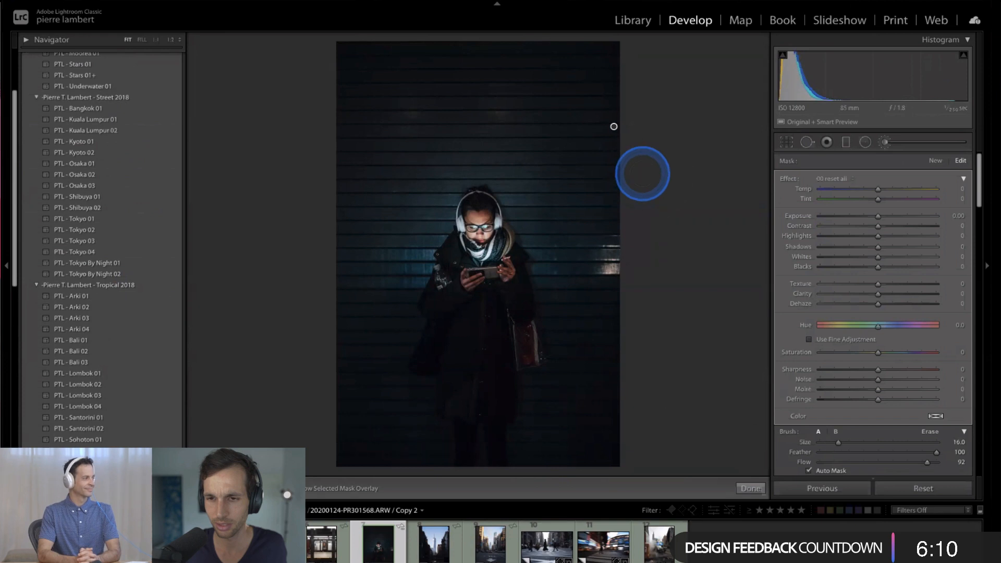
pyautogui.scroll(4, 643, 173)
# - Darken the brushed wall with Shadows -40 and Blacks -15, set the brush Flow to 100, and close the brush
pyautogui.moveTo(605, 124)
pyautogui.mouseDown()
pyautogui.moveTo(574, 85)
pyautogui.moveTo(465, 51)
pyautogui.moveTo(428, 91)
pyautogui.moveTo(409, 94)
pyautogui.moveTo(313, 417)
pyautogui.moveTo(487, 487)
pyautogui.moveTo(669, 302)
pyautogui.moveTo(641, 320)
pyautogui.moveTo(644, 83)
pyautogui.moveTo(464, 273)
pyautogui.moveTo(925, 230)
pyautogui.mouseUp()
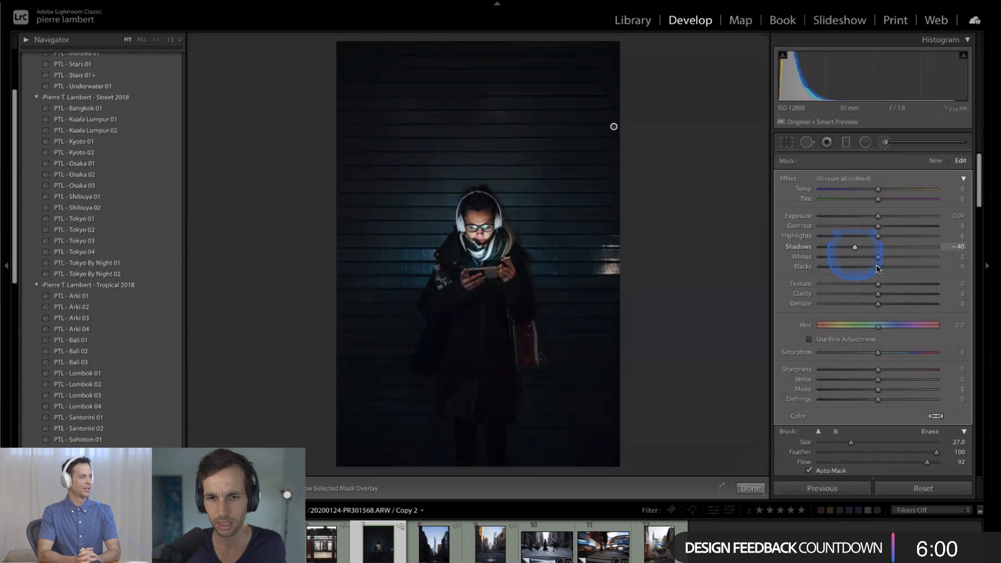
pyautogui.moveTo(927, 461); pyautogui.dragTo(941, 462)
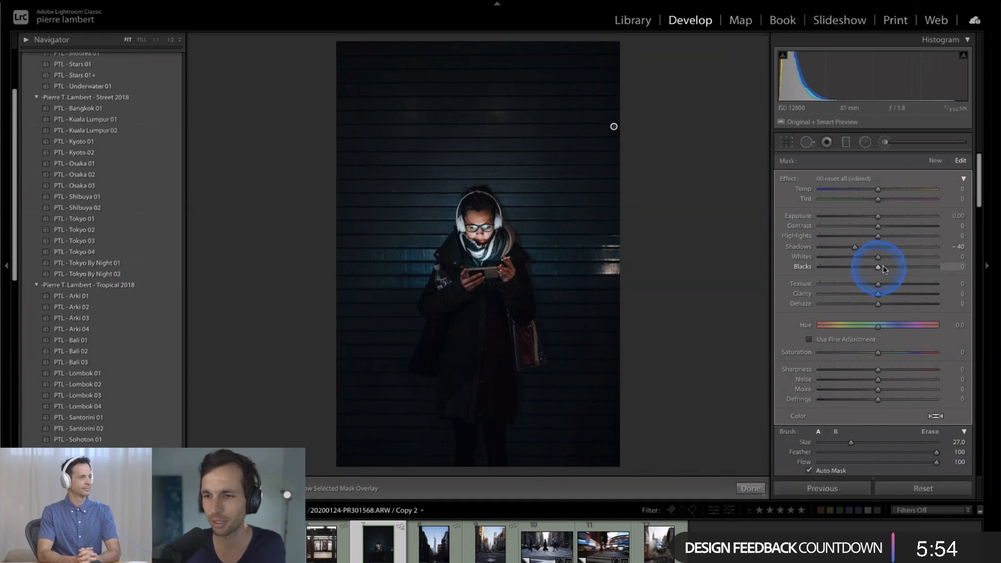
pyautogui.moveTo(868, 273); pyautogui.dragTo(876, 278)
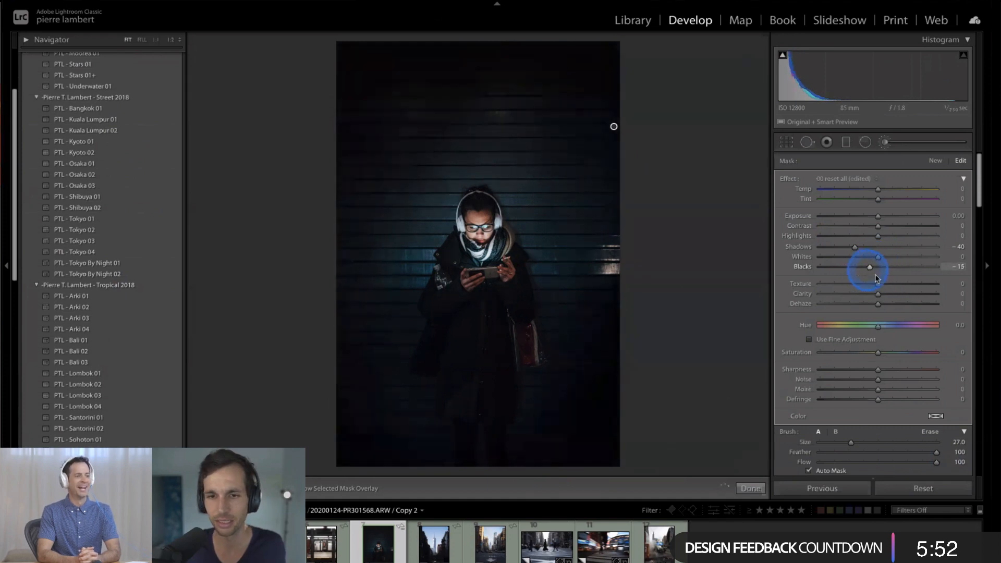
pyautogui.click(750, 488)
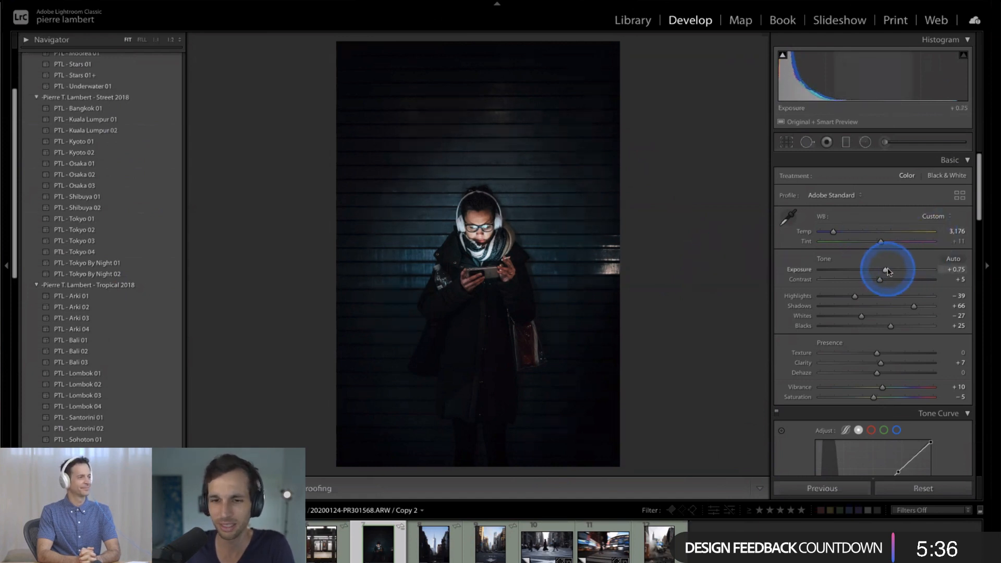
# - Try an overall Exposure of +0.95, inspect the face at 1:1, and undo the exposure changes
pyautogui.click(808, 89)
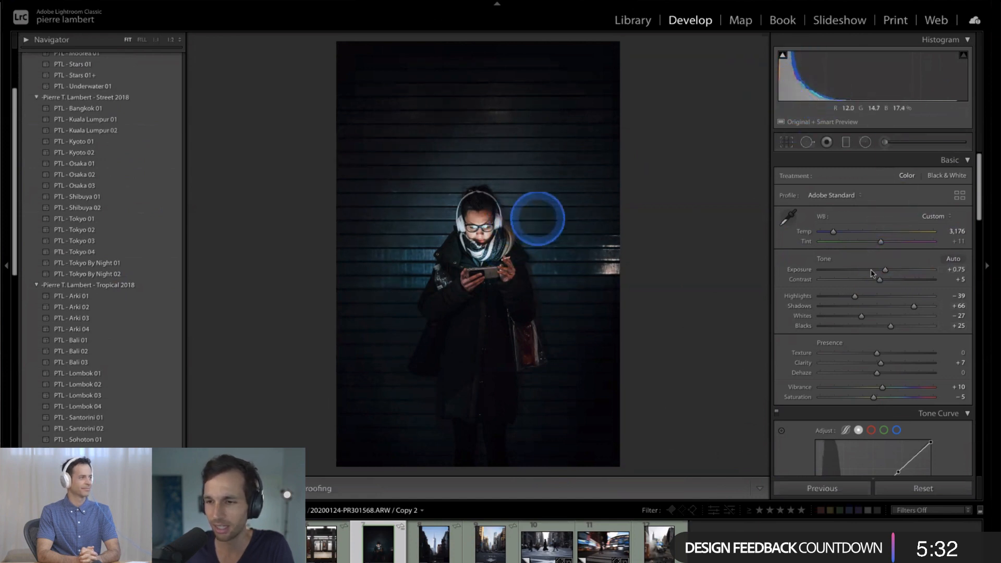
pyautogui.moveTo(865, 275); pyautogui.dragTo(870, 277)
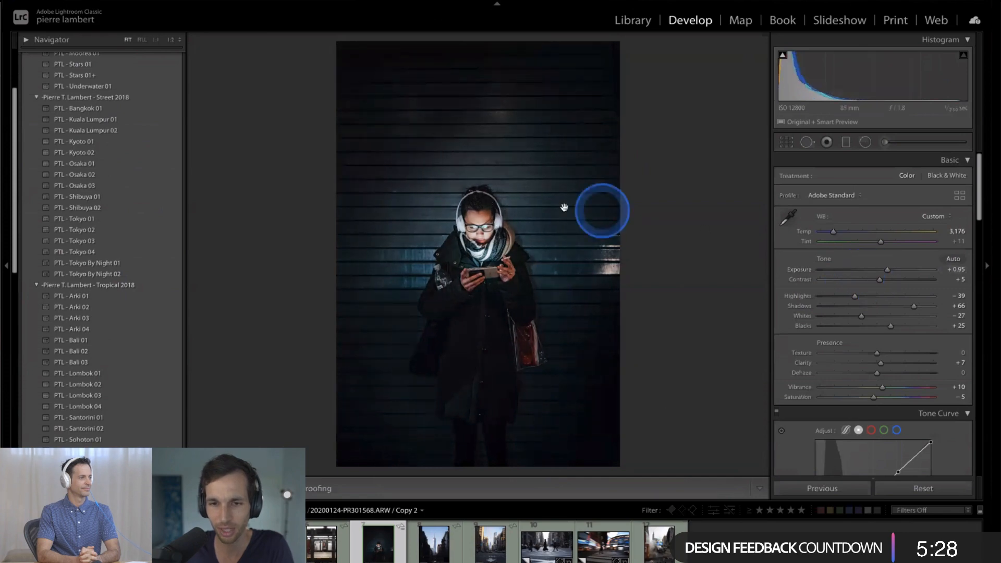
pyautogui.click(487, 206)
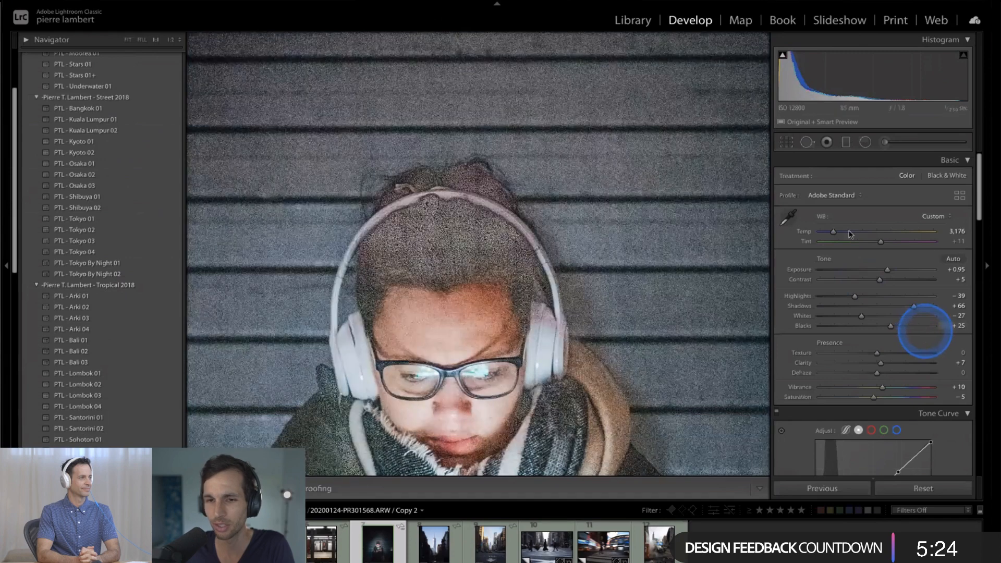
pyautogui.hotkey('ctrl', 'z')
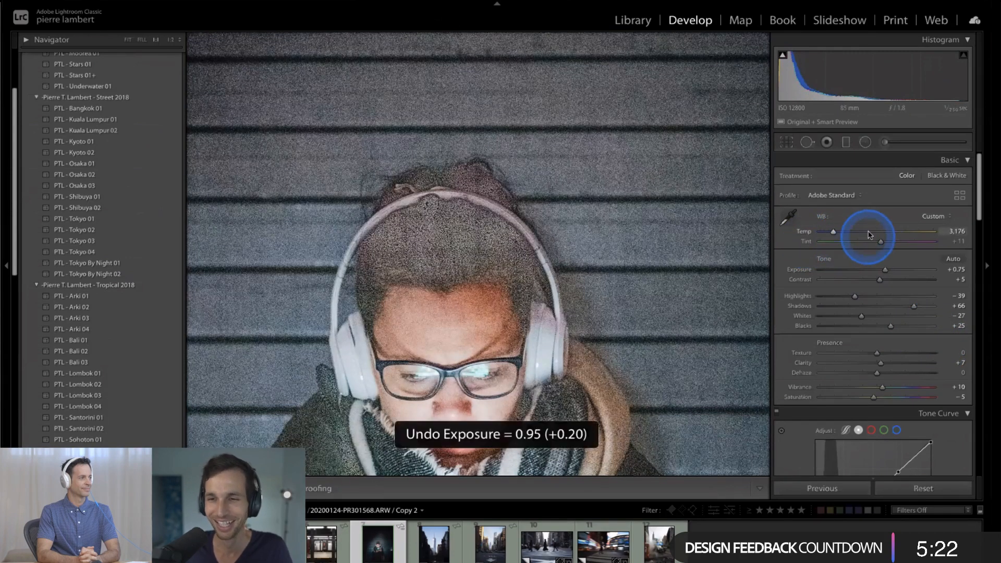
pyautogui.hotkey('ctrl', 'z')
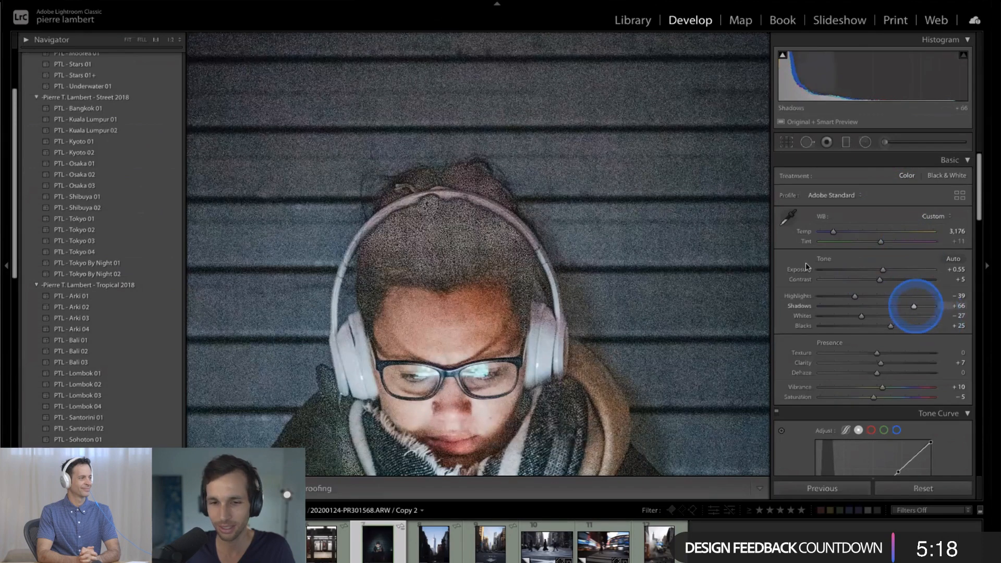
pyautogui.click(657, 237)
# - Set the photo's overall Shadows to +53
pyautogui.click(865, 317)
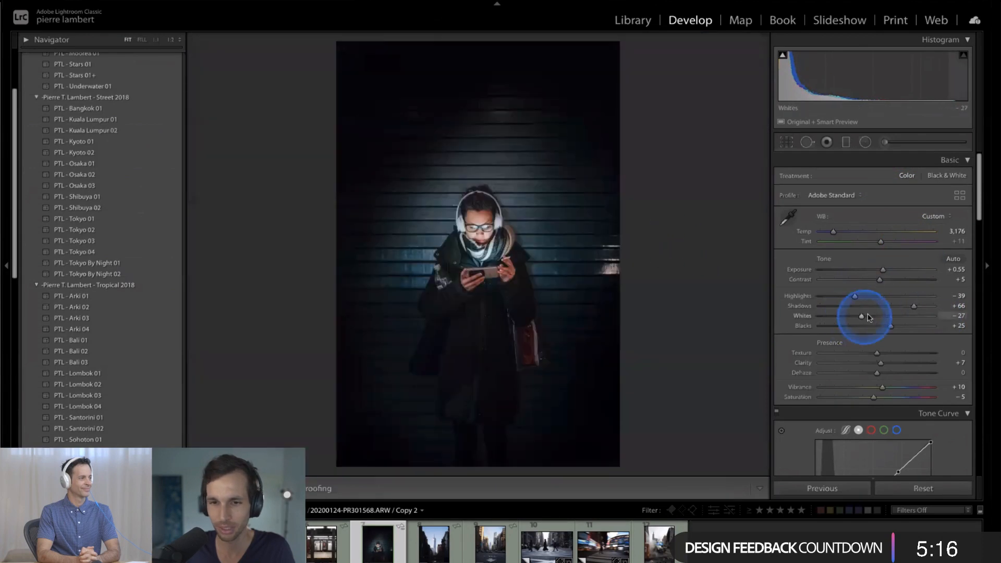
pyautogui.click(918, 309)
pyautogui.moveTo(908, 309); pyautogui.dragTo(905, 309)
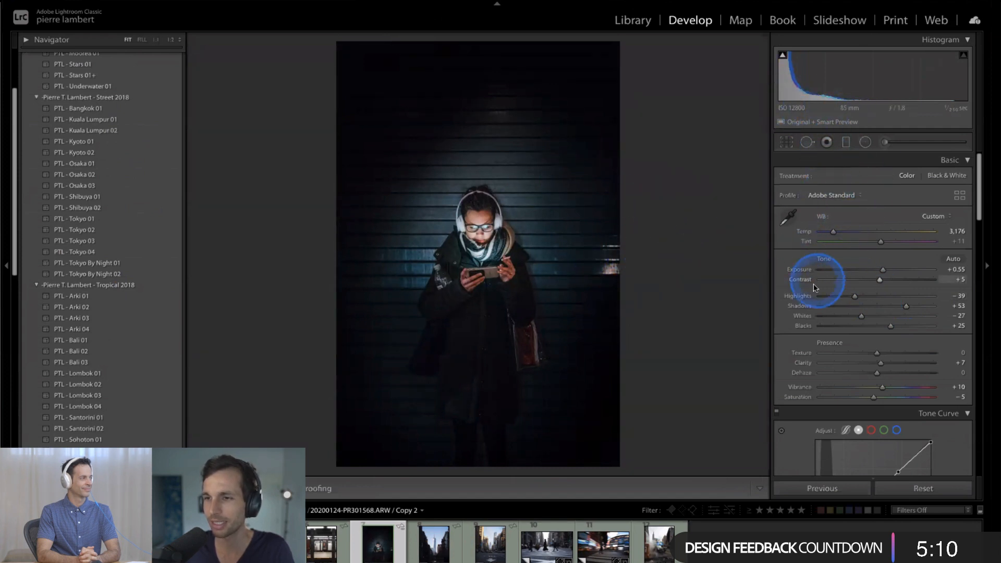
# - Set the Luminance noise reduction of the headphones photo to 25
pyautogui.scroll(-5, 816, 282)
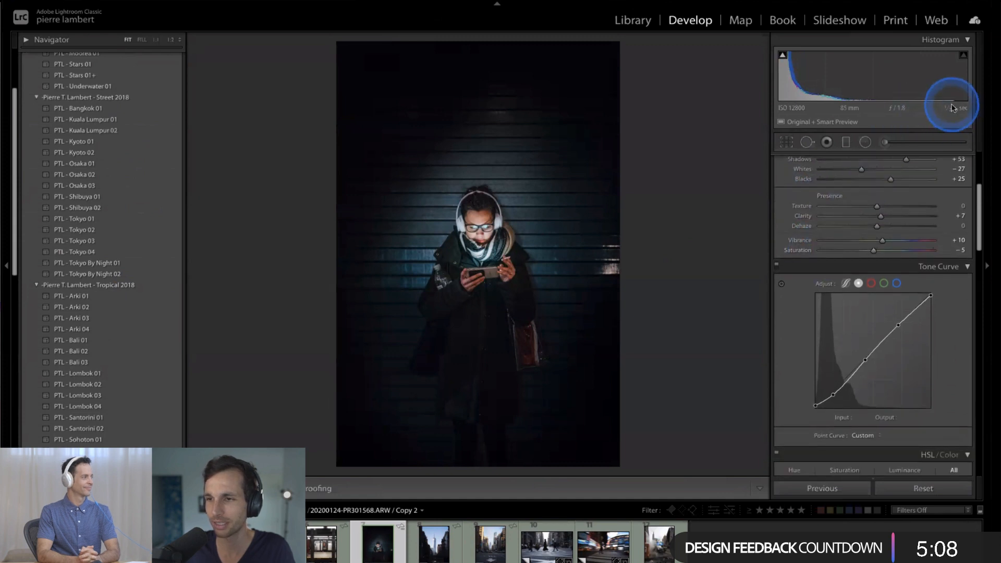
pyautogui.scroll(-1, 880, 175)
pyautogui.scroll(-15, 880, 175)
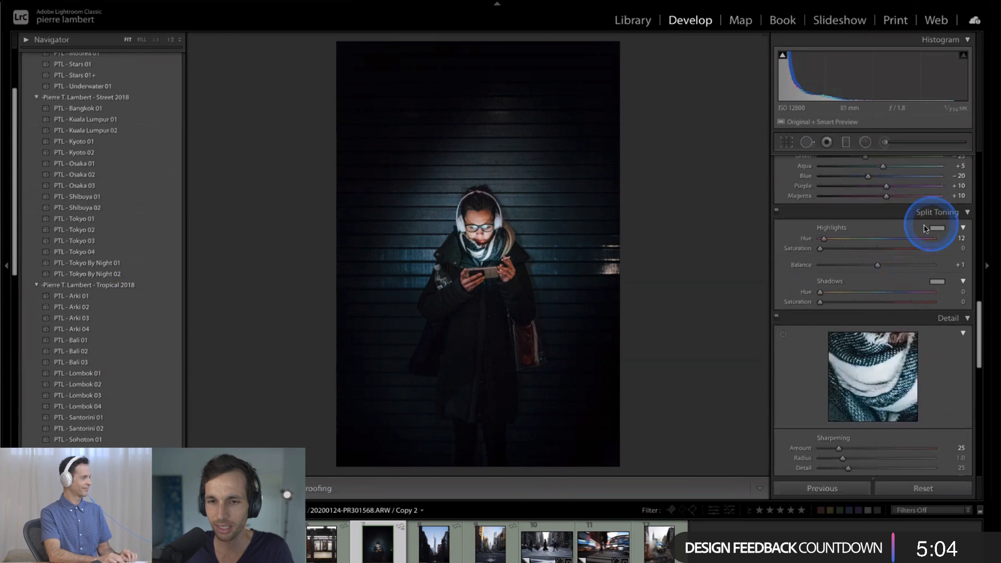
pyautogui.scroll(-4, 881, 266)
pyautogui.moveTo(882, 270); pyautogui.dragTo(864, 295)
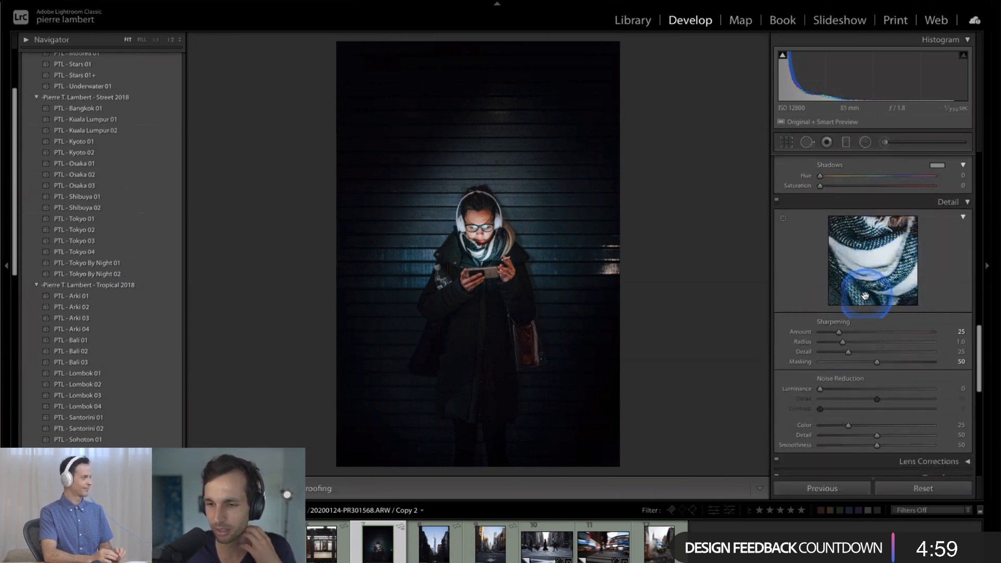
pyautogui.click(821, 389)
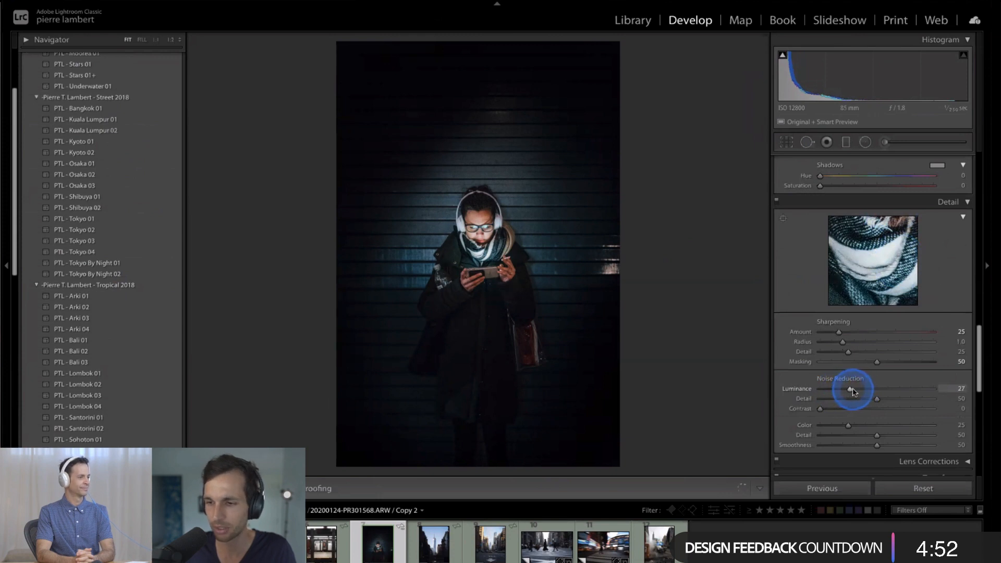
pyautogui.moveTo(855, 391); pyautogui.dragTo(851, 393)
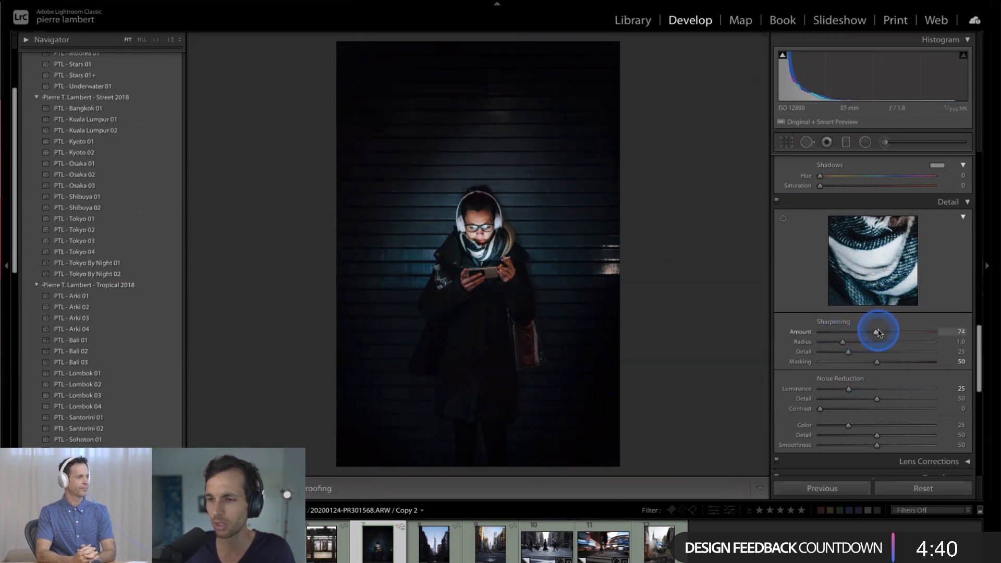
# - Sharpen the photo with an Amount of 76 and Masking of 65
pyautogui.click(878, 333)
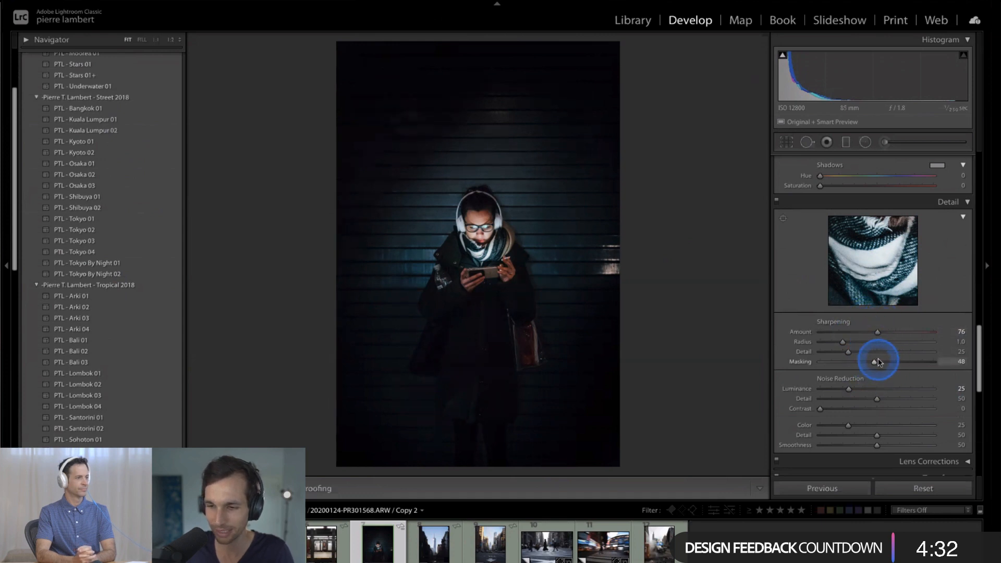
pyautogui.moveTo(879, 361)
pyautogui.mouseDown()
pyautogui.moveTo(888, 362)
pyautogui.moveTo(871, 360)
pyautogui.moveTo(941, 361)
pyautogui.moveTo(827, 361)
pyautogui.moveTo(891, 359)
pyautogui.mouseUp()
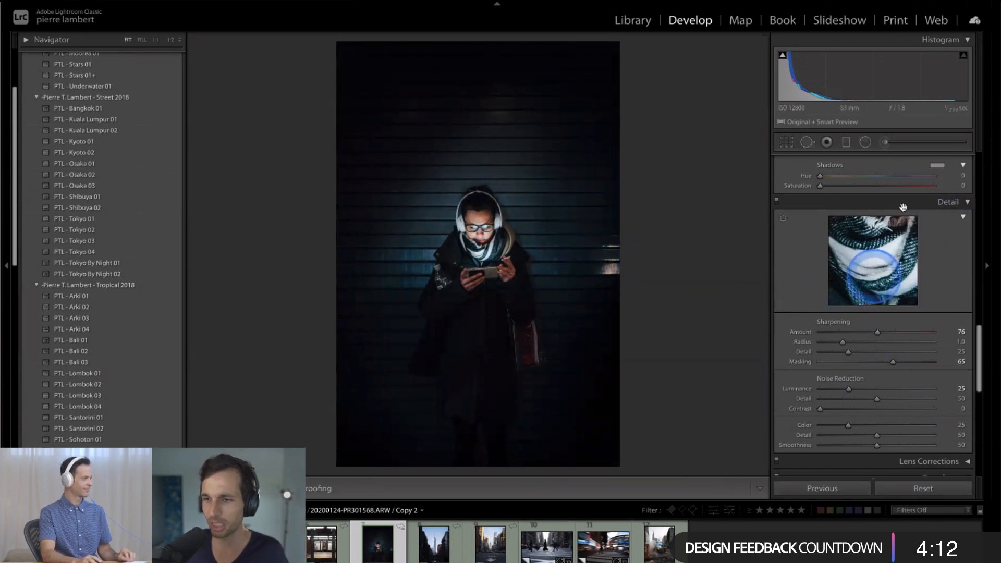
# - Compare the person at 1:2 zoom with the Detail adjustments off and on, and return to the fitted view
pyautogui.scroll(5, 948, 264)
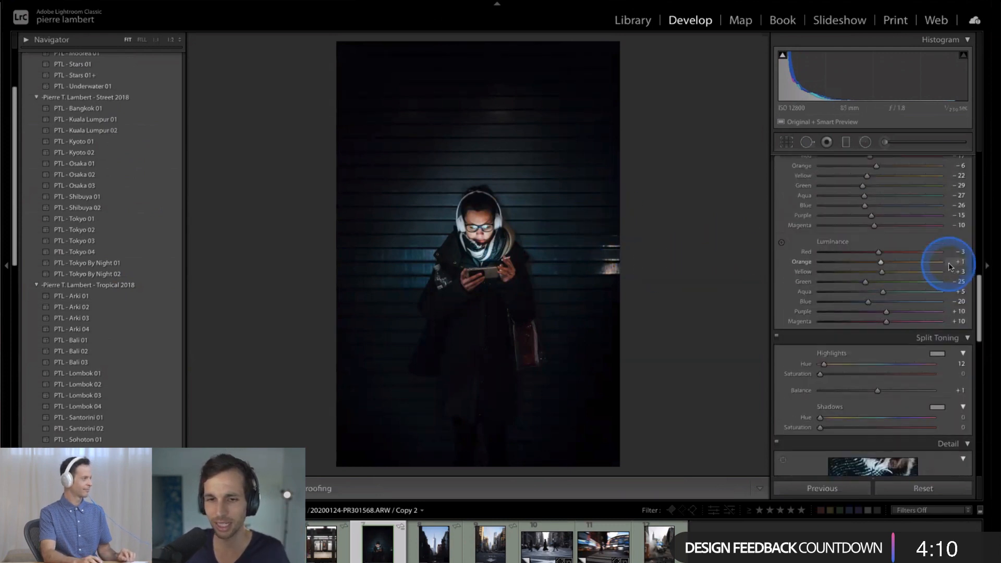
pyautogui.scroll(-3, 949, 265)
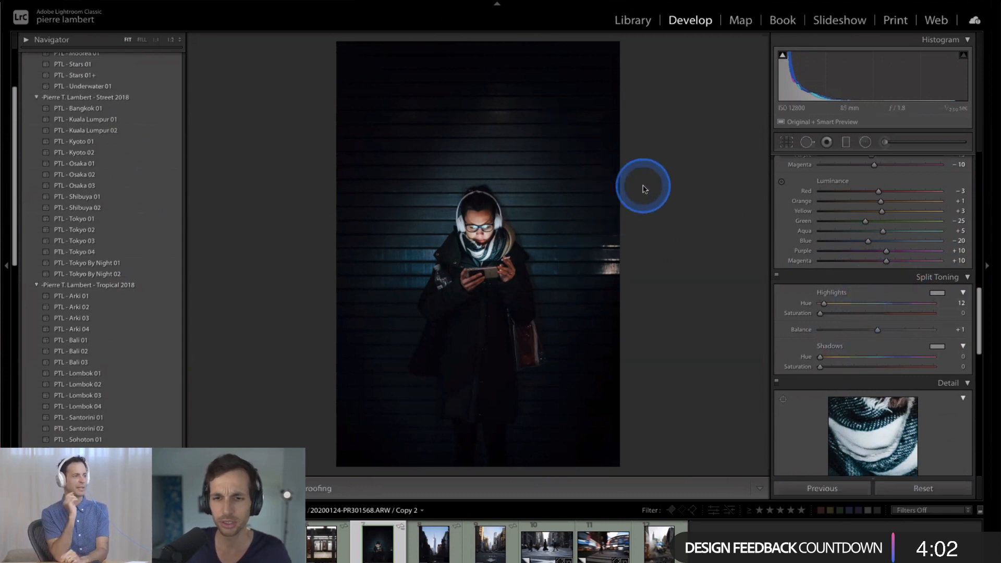
pyautogui.click(171, 40)
pyautogui.click(551, 355)
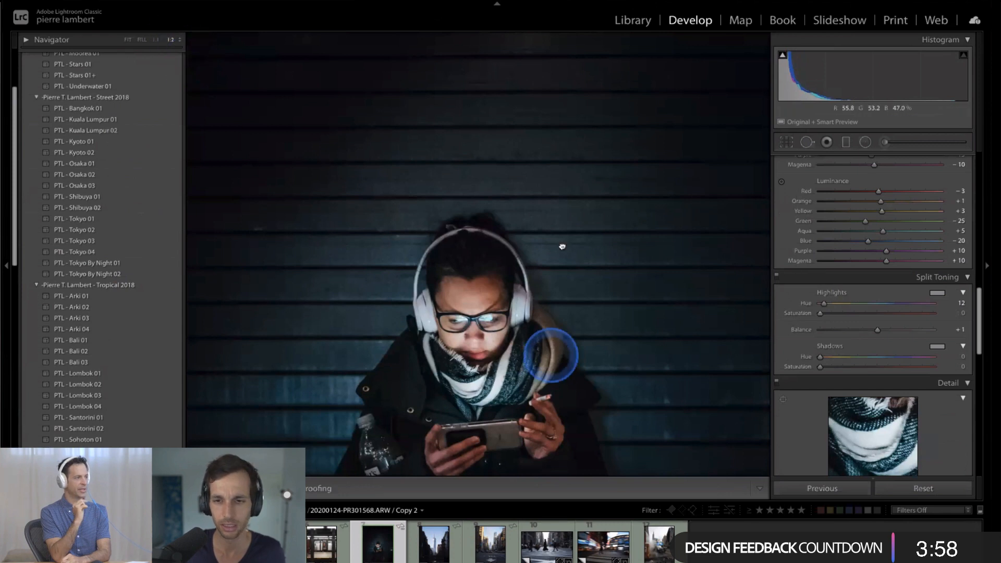
pyautogui.scroll(-10, 862, 334)
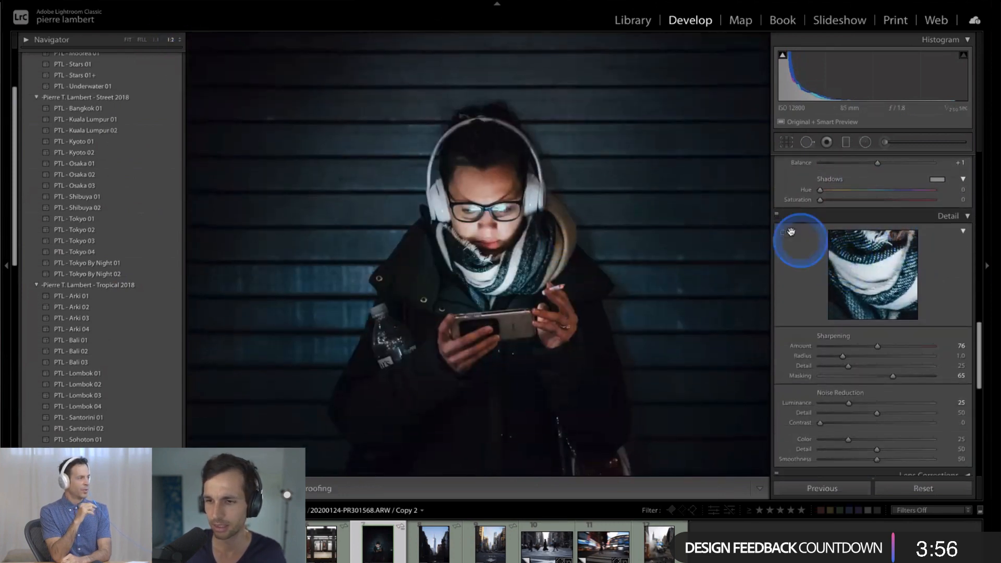
pyautogui.click(777, 209)
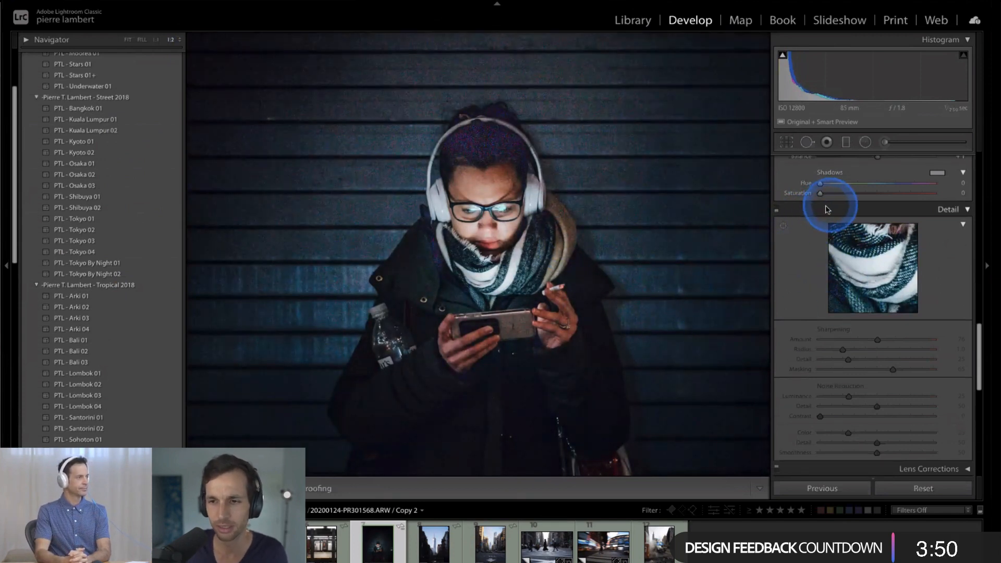
pyautogui.click(777, 210)
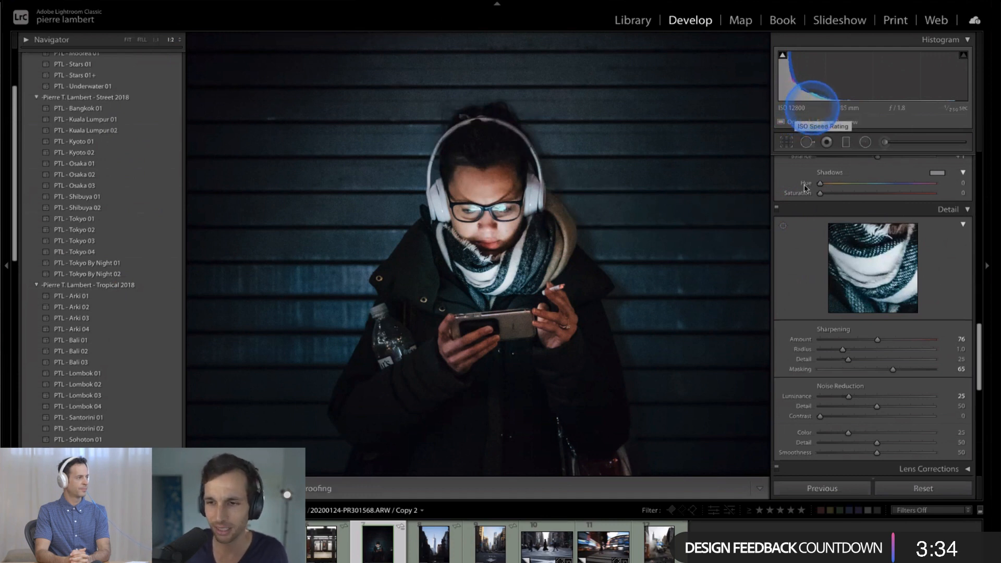
pyautogui.click(776, 207)
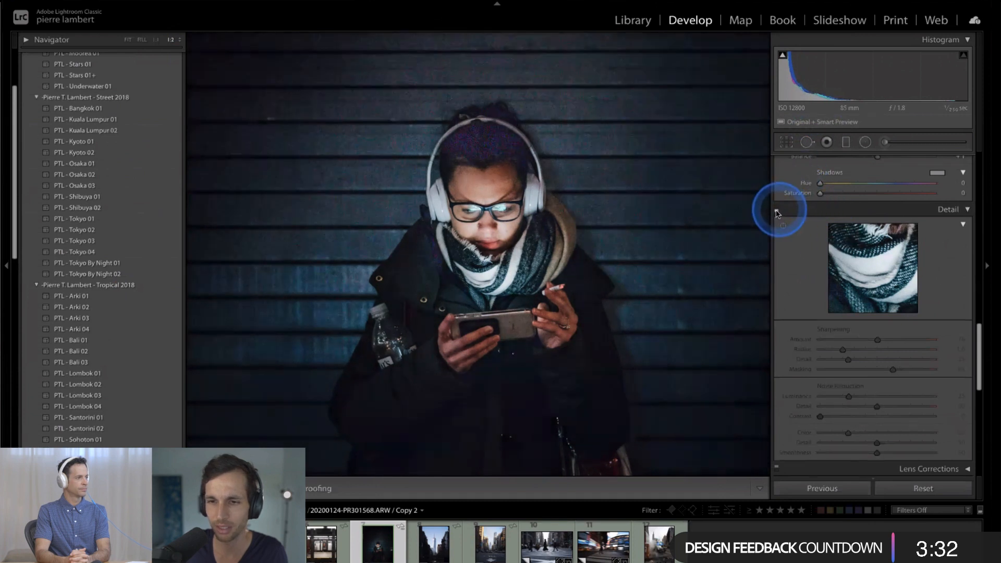
pyautogui.click(776, 208)
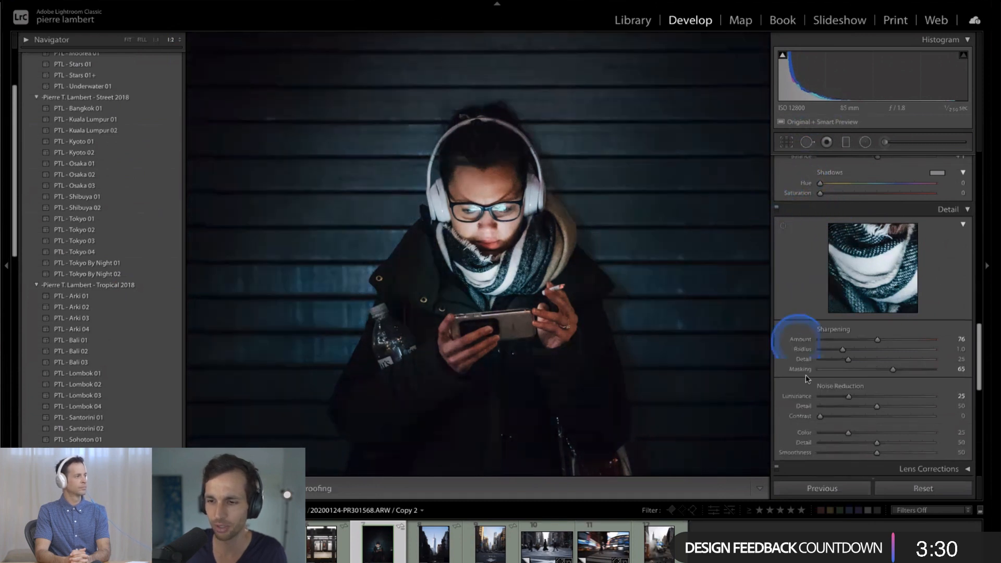
pyautogui.scroll(-2, 831, 367)
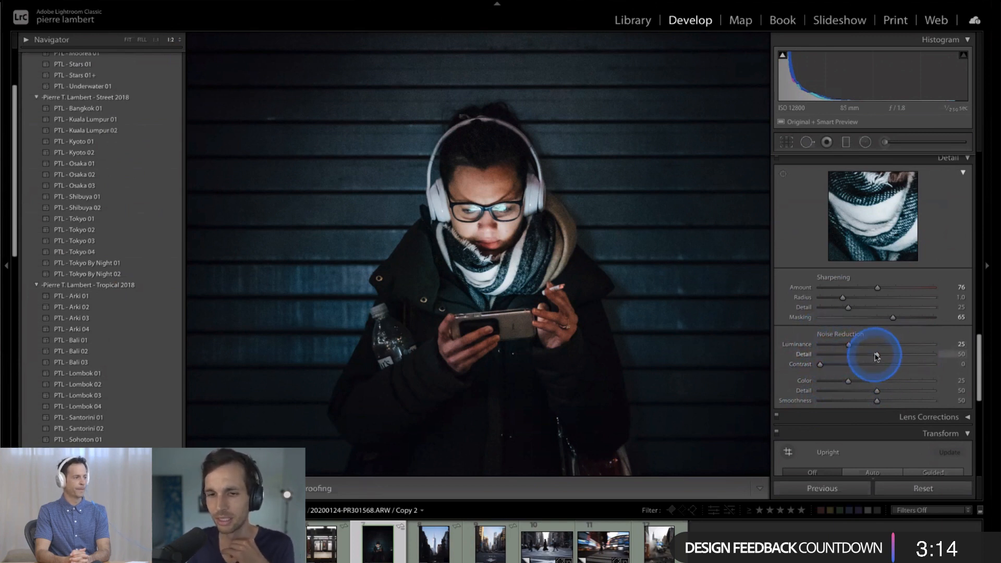
pyautogui.click(684, 264)
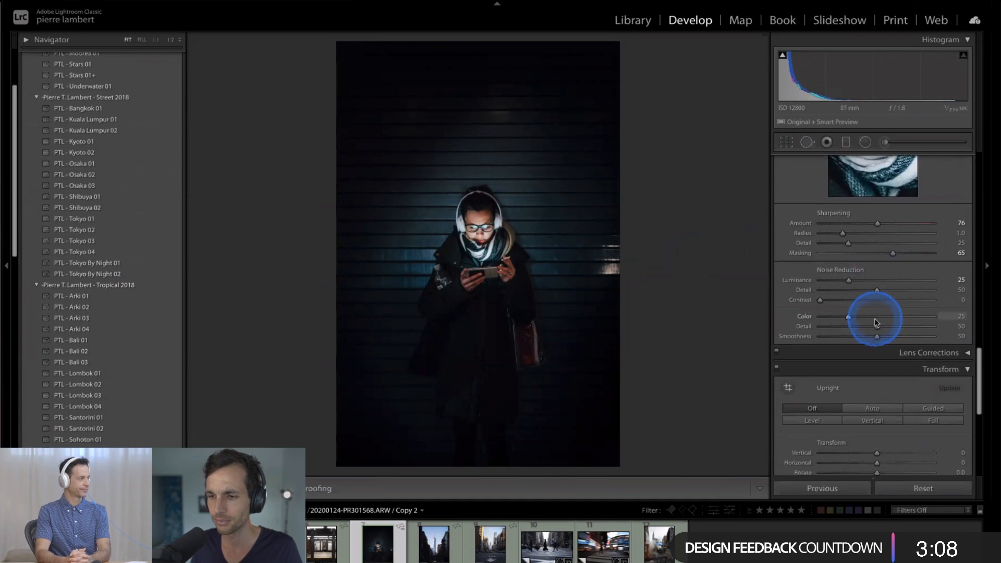
# - Try a red Split Toning tint on the headphones photo's highlights with Hue 8 and Saturation 100
pyautogui.scroll(5, 881, 312)
pyautogui.scroll(-1, 886, 296)
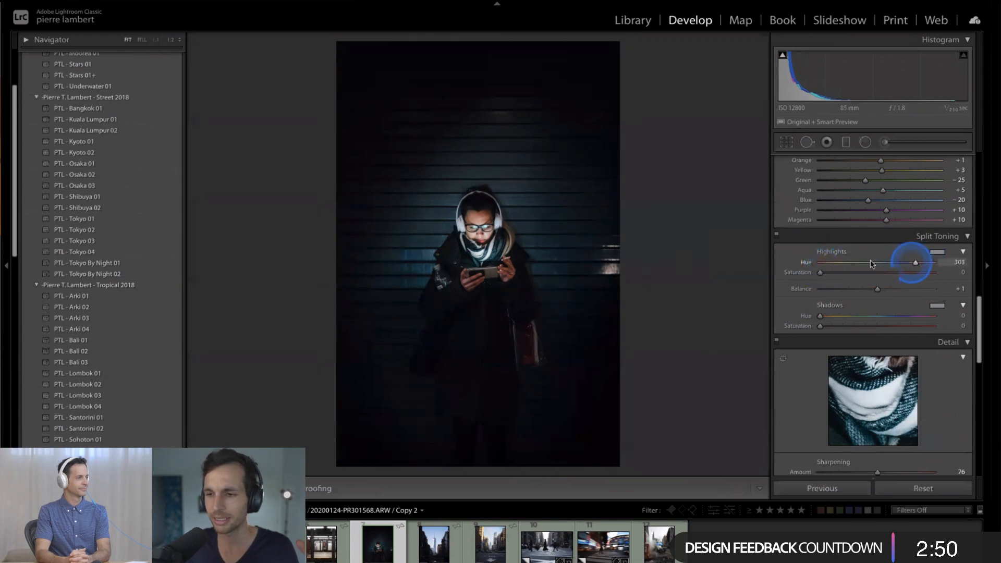
pyautogui.moveTo(840, 265); pyautogui.dragTo(849, 263)
pyautogui.click(489, 235)
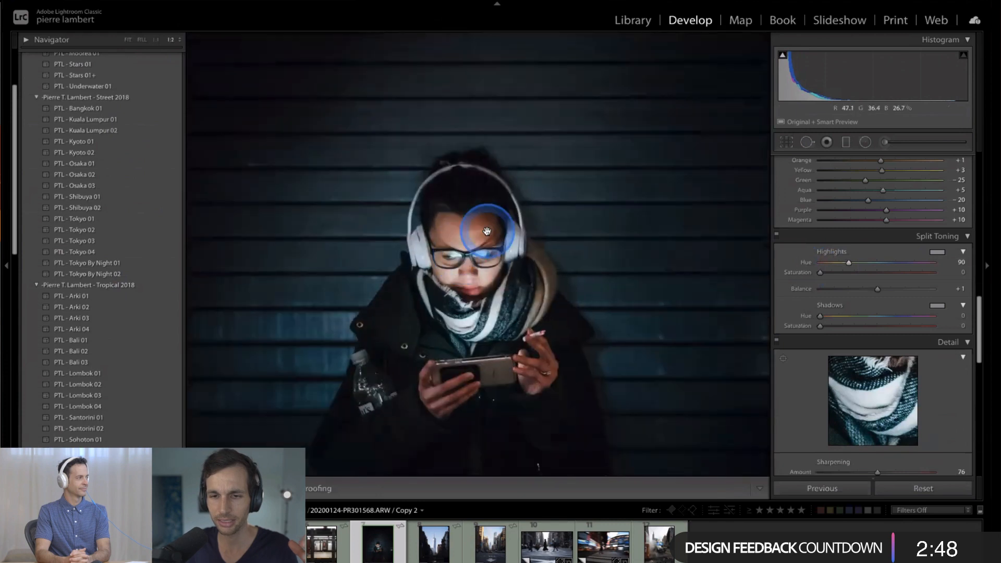
pyautogui.click(476, 219)
pyautogui.click(847, 263)
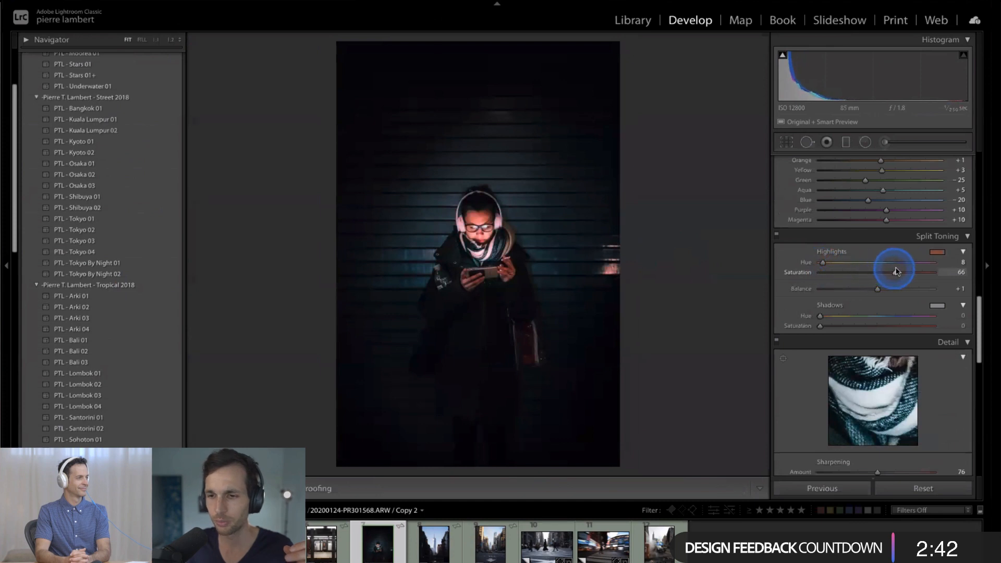
pyautogui.moveTo(895, 271); pyautogui.dragTo(951, 278)
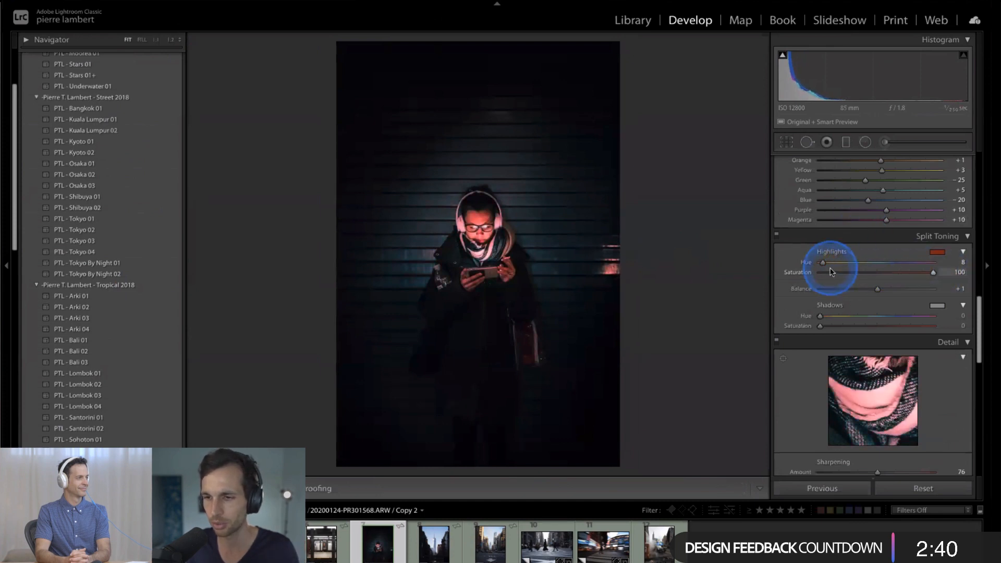
# - Try a blue highlights tint with Hue 220 and Saturation 100, checking the person's face at 1:2 zoom
pyautogui.moveTo(825, 265); pyautogui.dragTo(895, 263)
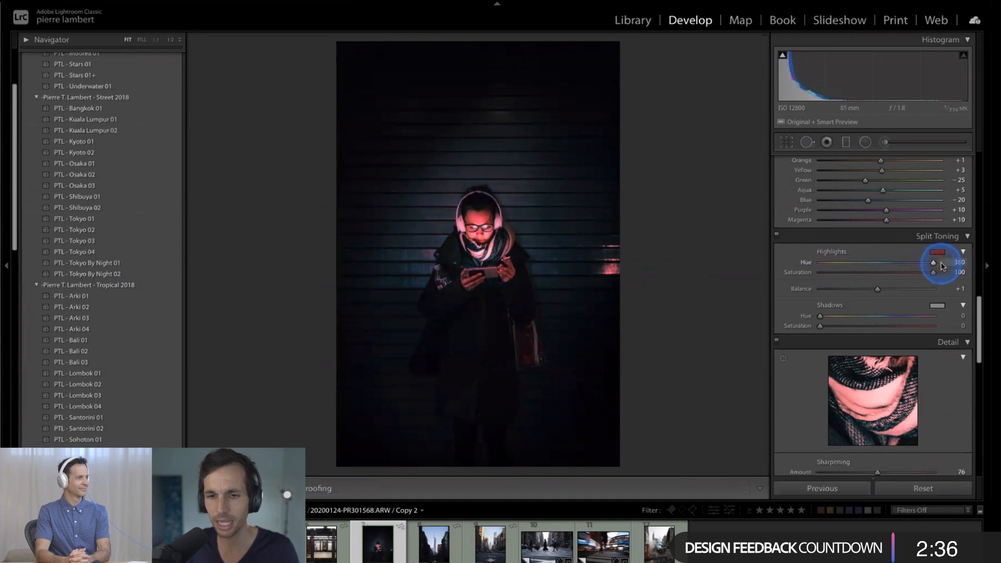
pyautogui.moveTo(921, 264); pyautogui.dragTo(890, 262)
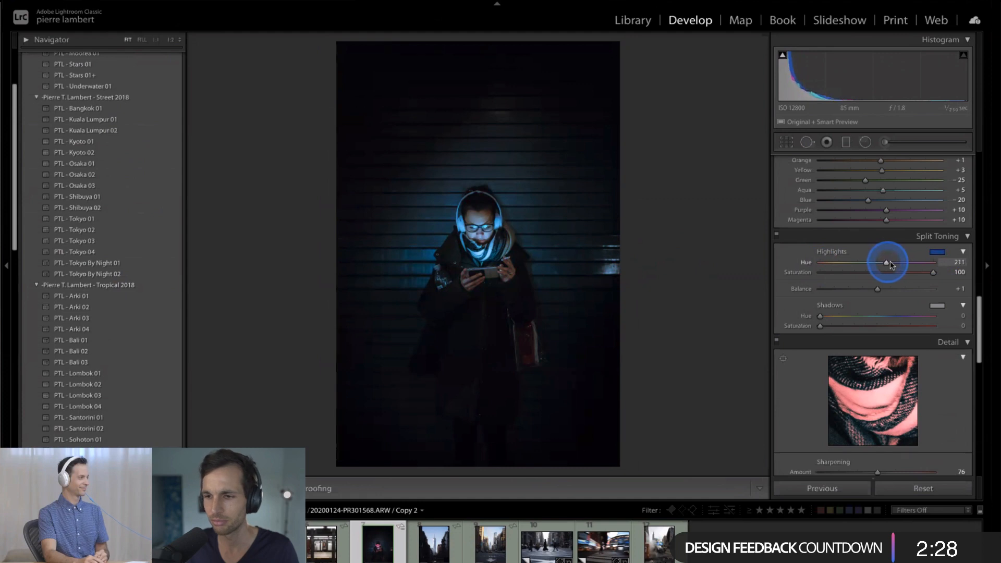
pyautogui.moveTo(890, 264); pyautogui.dragTo(925, 277)
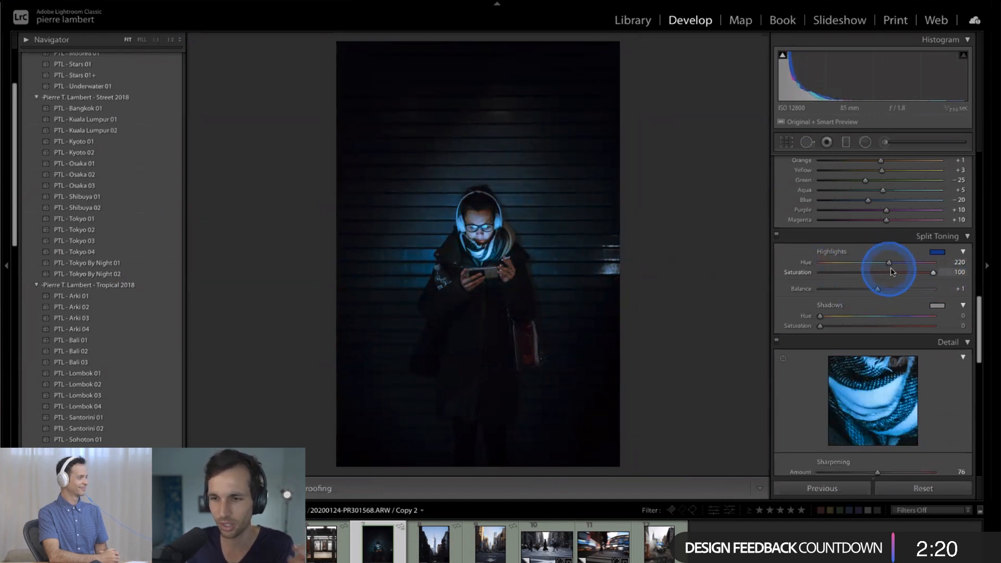
pyautogui.click(464, 216)
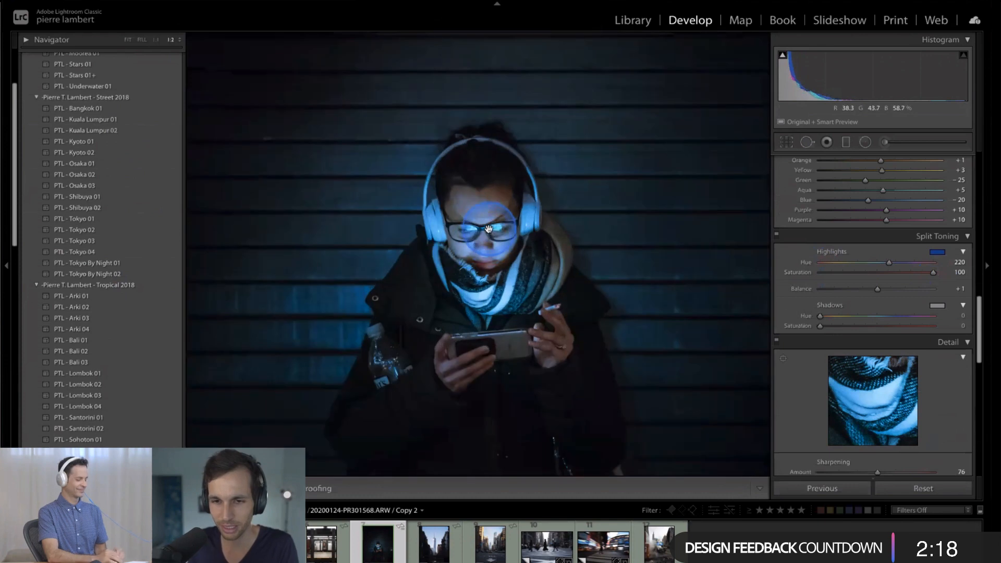
pyautogui.click(497, 228)
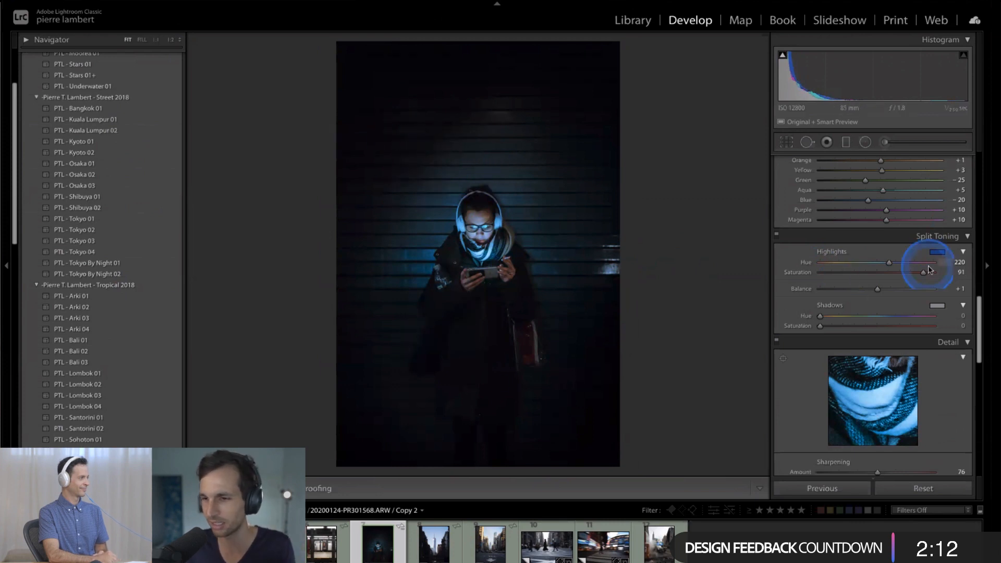
# - Reset the Split Toning highlights Hue and Saturation to 0
pyautogui.moveTo(923, 272); pyautogui.dragTo(797, 268)
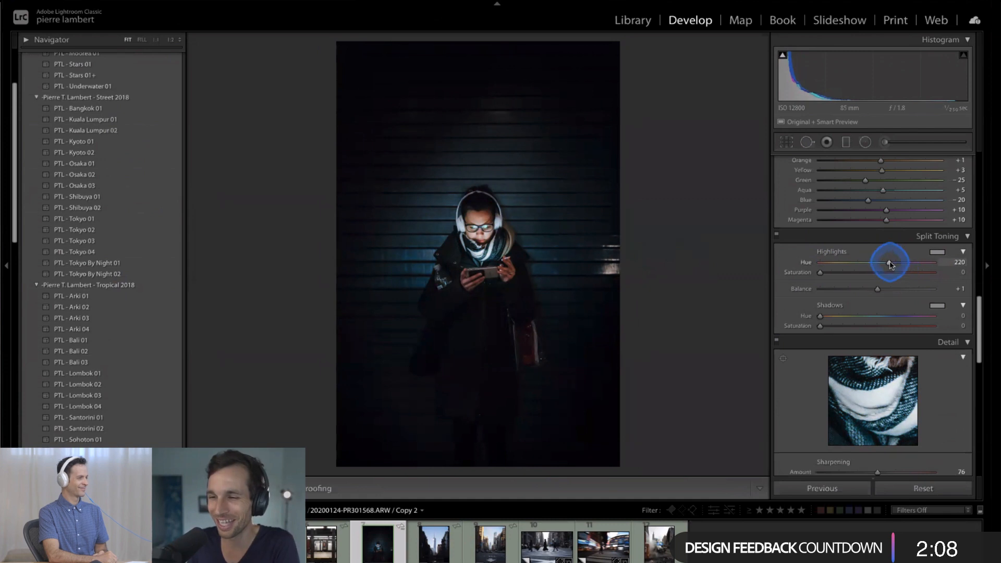
pyautogui.moveTo(891, 267); pyautogui.dragTo(814, 297)
pyautogui.moveTo(912, 297); pyautogui.dragTo(879, 297)
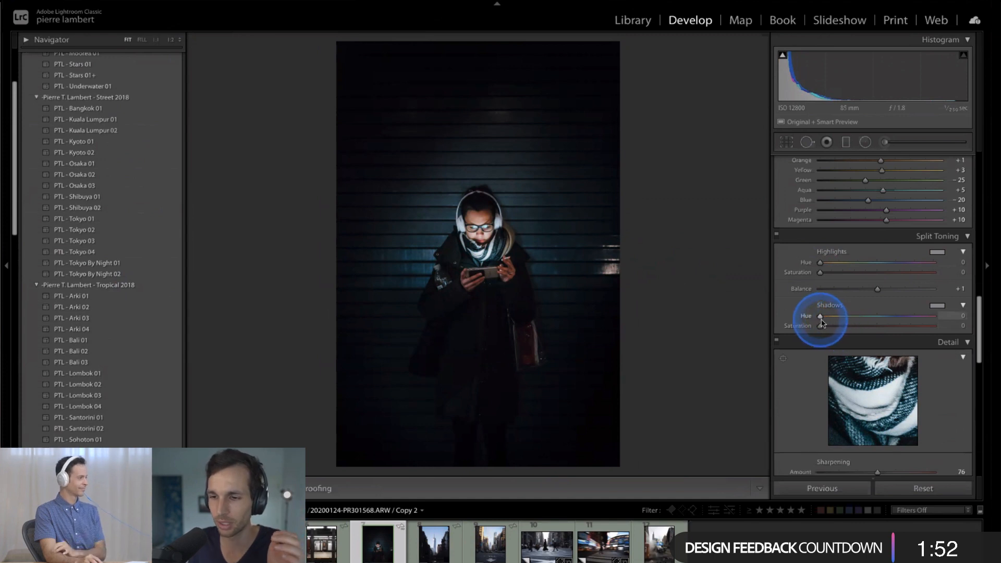
# - Try a yellow Split Toning shadows tint with Hue 57, Saturation 89 and Balance +66
pyautogui.moveTo(821, 320); pyautogui.dragTo(892, 320)
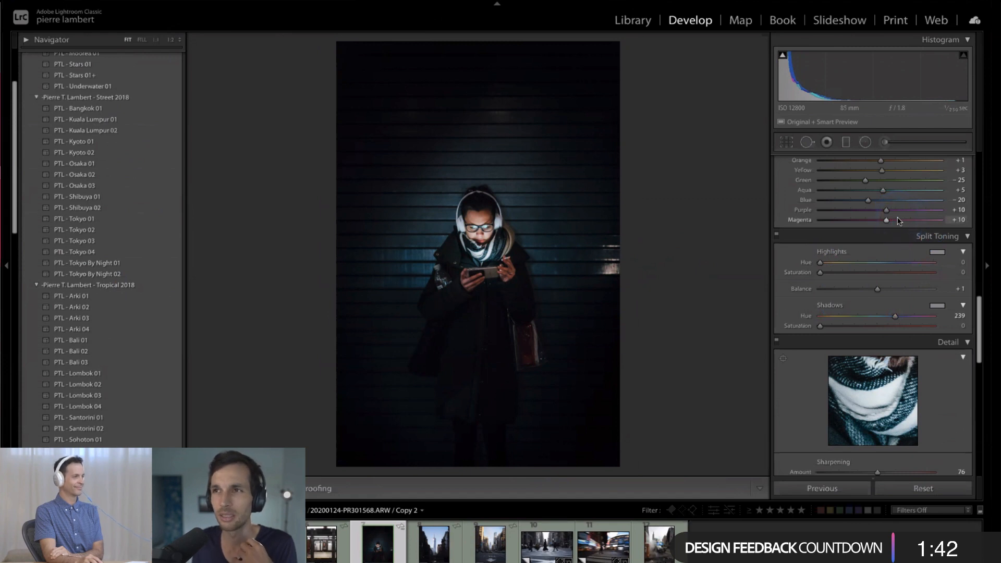
pyautogui.moveTo(860, 325); pyautogui.dragTo(911, 327)
pyautogui.moveTo(895, 316); pyautogui.dragTo(838, 315)
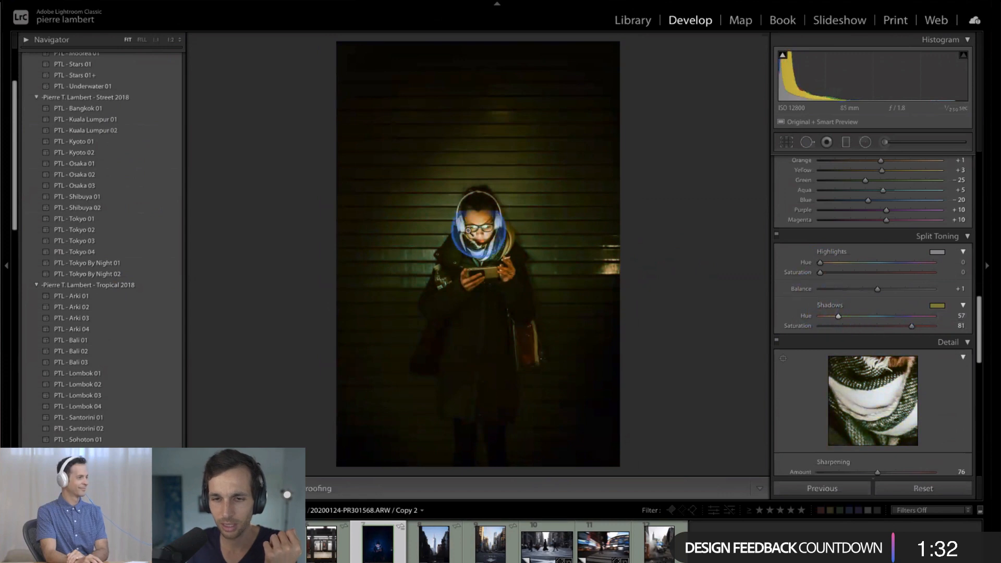
pyautogui.click(478, 227)
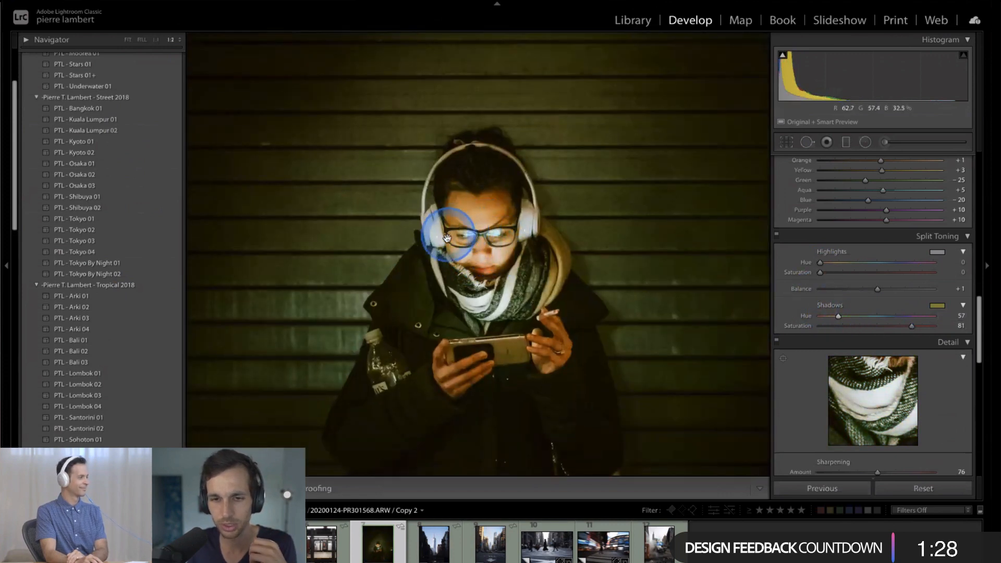
pyautogui.click(475, 231)
pyautogui.moveTo(911, 326); pyautogui.dragTo(920, 325)
pyautogui.moveTo(878, 291); pyautogui.dragTo(901, 287)
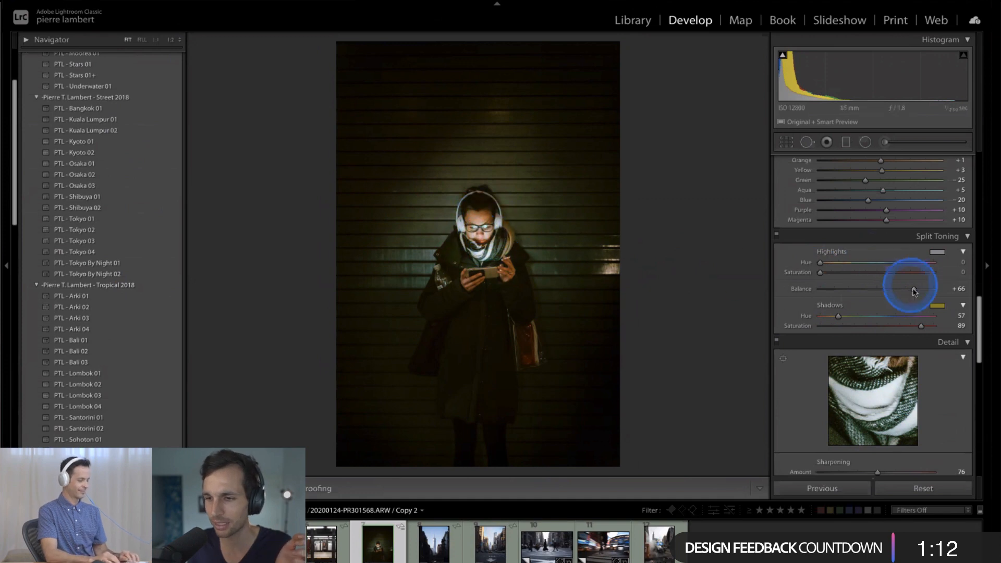
# - Tint the shadows blue with Hue 237 and Saturation 22, and set the Split Toning Balance to 0
pyautogui.moveTo(906, 288); pyautogui.dragTo(878, 291)
pyautogui.moveTo(921, 326); pyautogui.dragTo(894, 316)
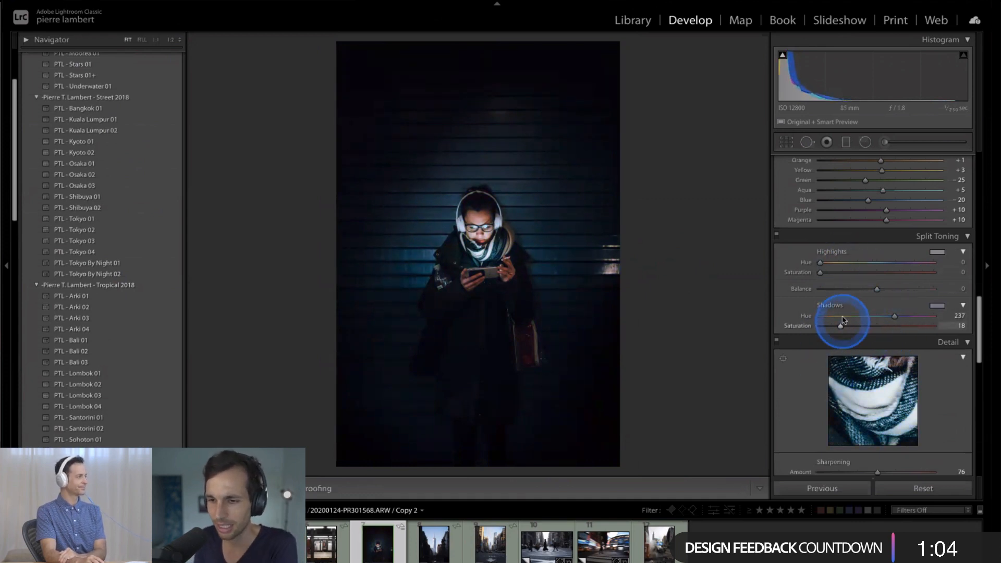
pyautogui.moveTo(839, 326)
pyautogui.mouseDown()
pyautogui.moveTo(816, 331)
pyautogui.moveTo(841, 331)
pyautogui.mouseUp()
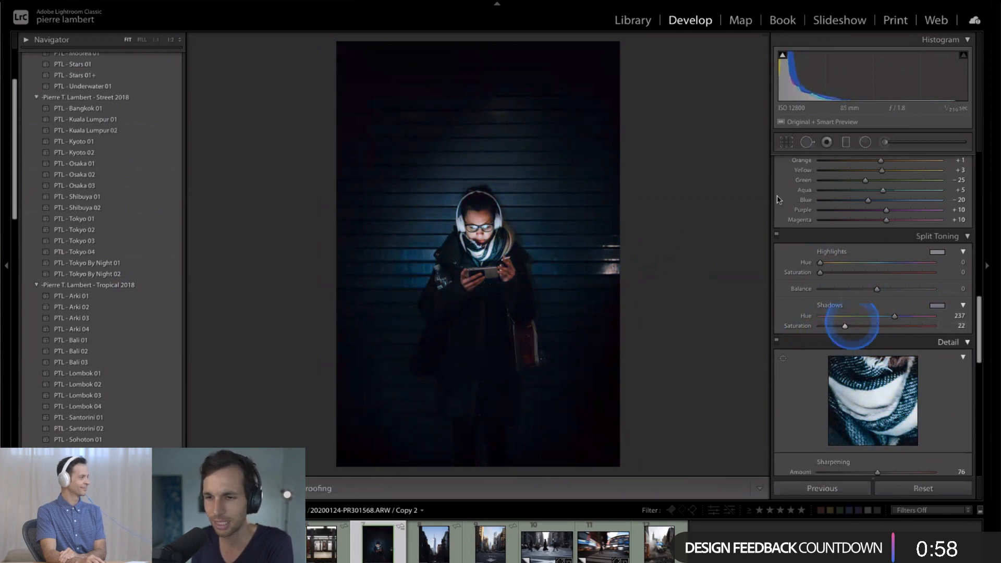
# - Compare the photo with the blue shadows Split Toning off and on
pyautogui.click(776, 236)
pyautogui.click(776, 236)
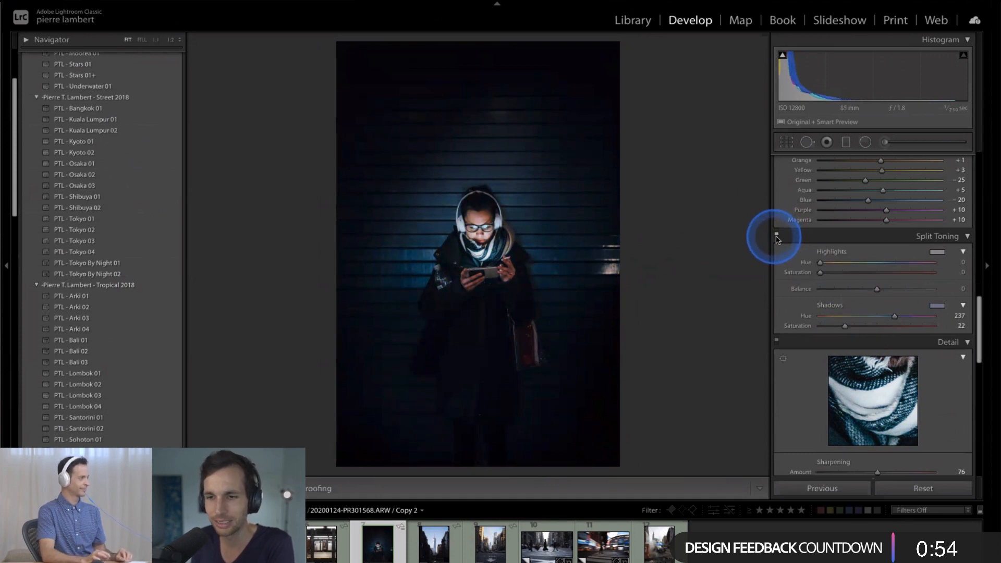
pyautogui.click(777, 237)
pyautogui.click(776, 237)
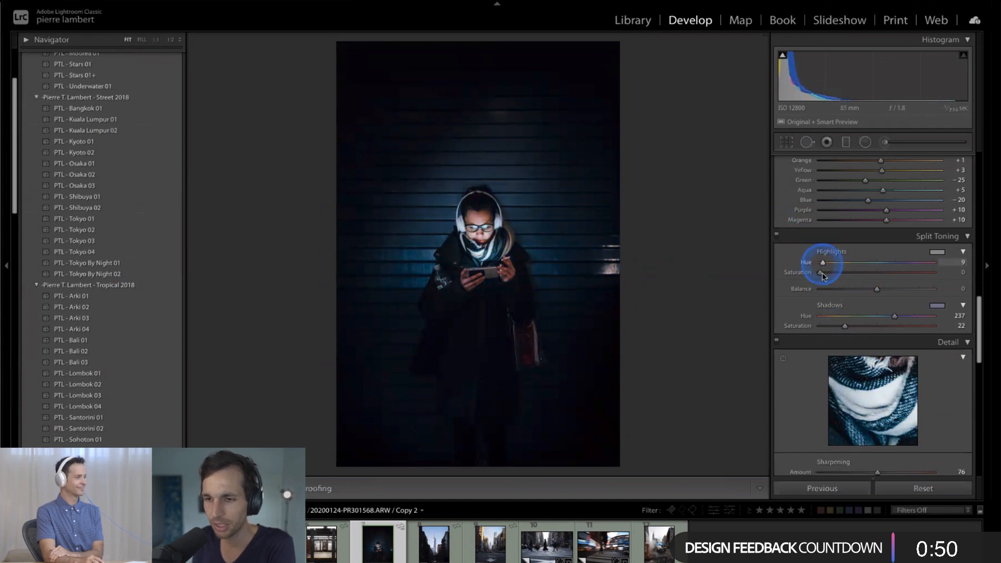
# - Try a strong orange highlights tint with Hue 28 and Saturation 96
pyautogui.moveTo(822, 275); pyautogui.dragTo(868, 274)
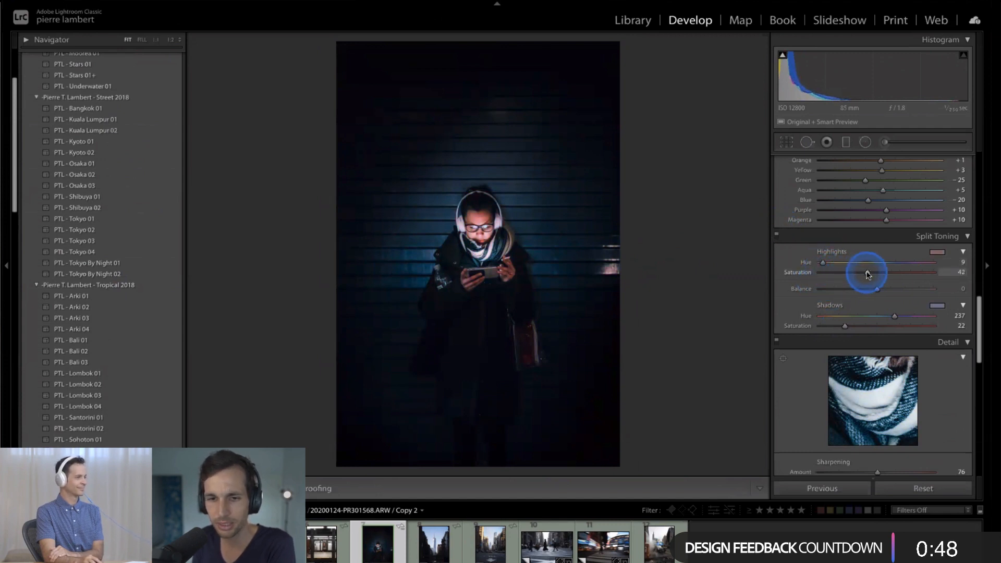
pyautogui.click(823, 263)
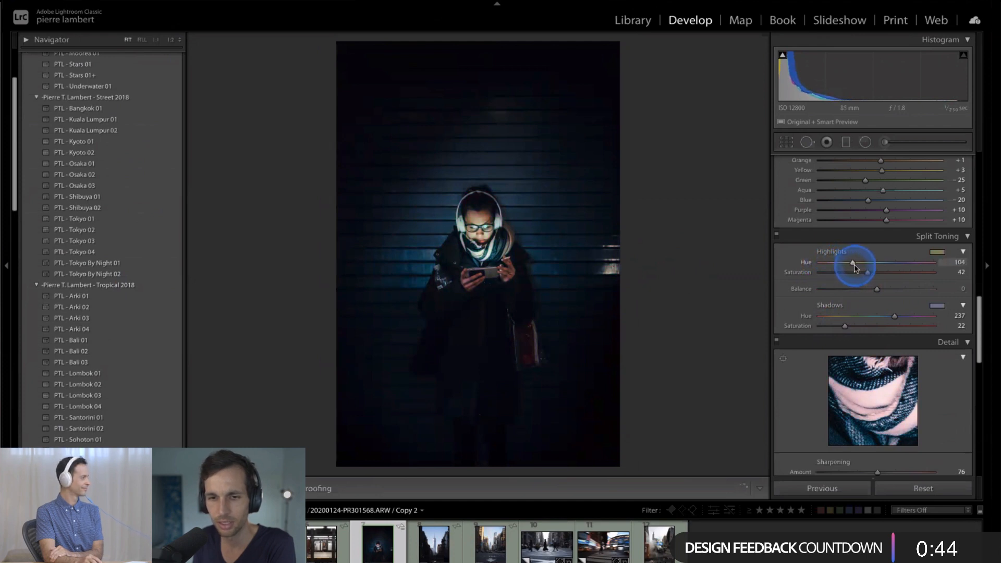
pyautogui.moveTo(854, 268); pyautogui.dragTo(824, 265)
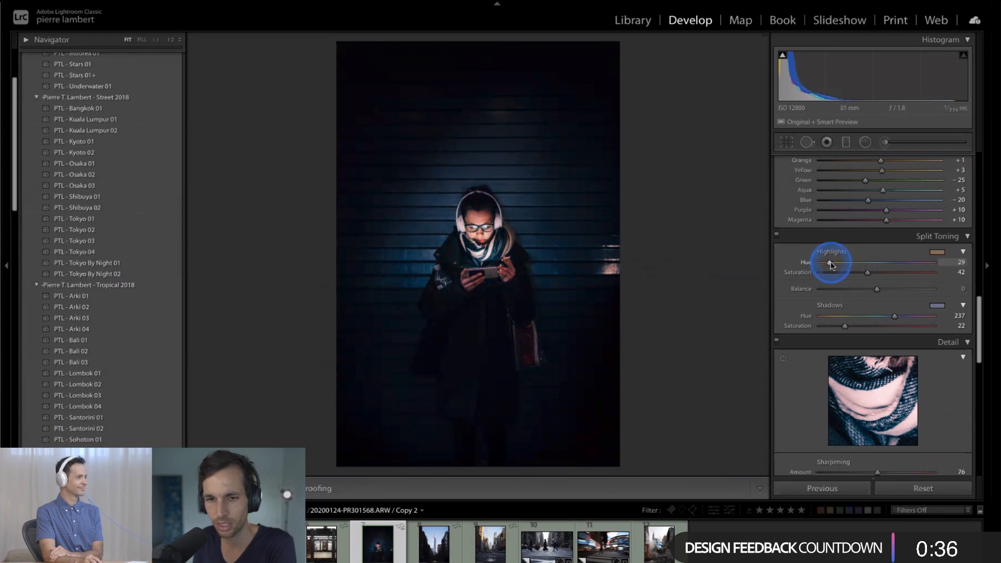
pyautogui.moveTo(831, 265)
pyautogui.mouseDown()
pyautogui.moveTo(928, 272)
pyautogui.moveTo(828, 264)
pyautogui.mouseUp()
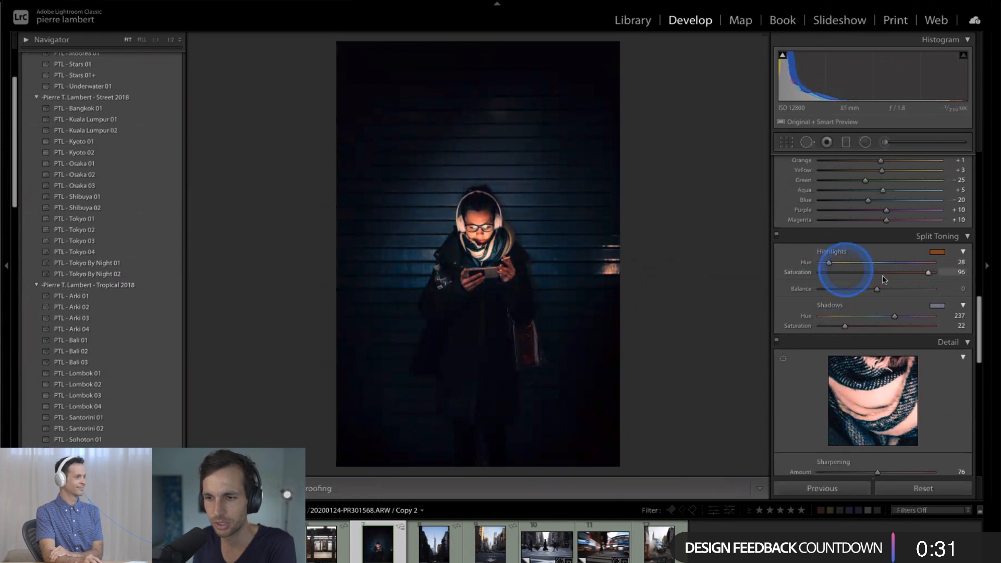
# - Choose a subtle warm tint for the Split Toning highlights, with Hue 30 and Saturation 15
pyautogui.click(938, 252)
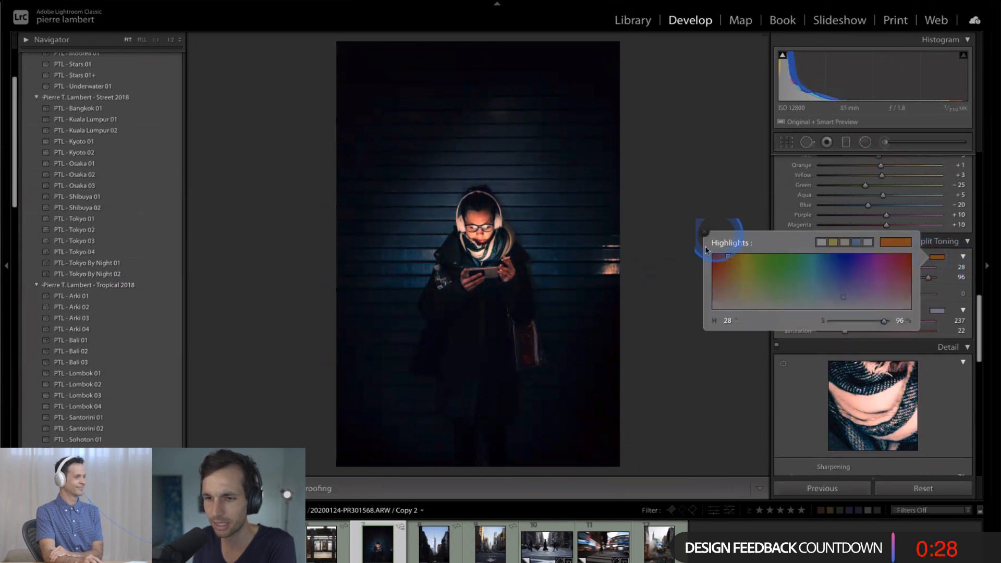
pyautogui.moveTo(722, 263); pyautogui.dragTo(796, 293)
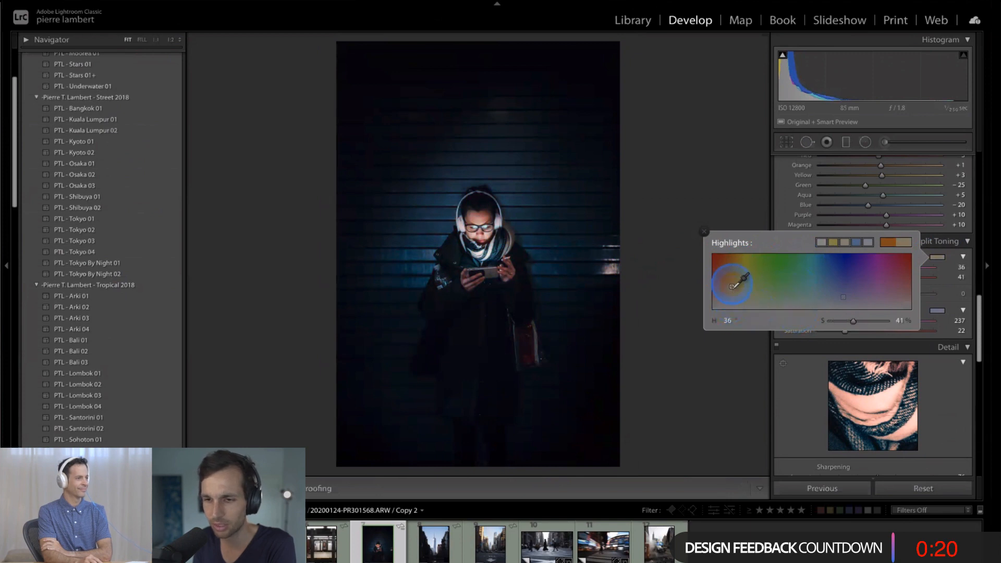
pyautogui.moveTo(732, 286); pyautogui.dragTo(732, 257)
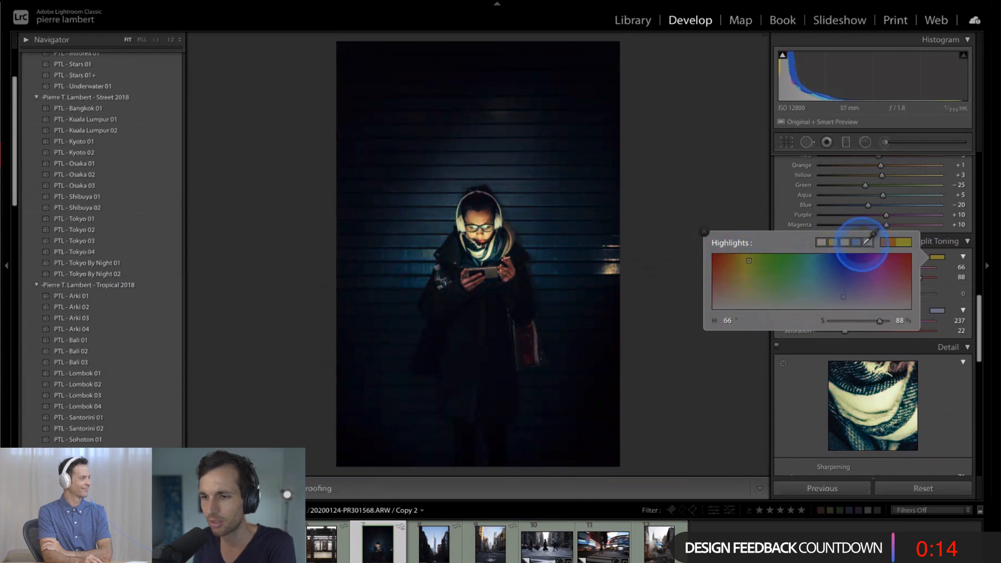
pyautogui.moveTo(749, 261); pyautogui.dragTo(727, 292)
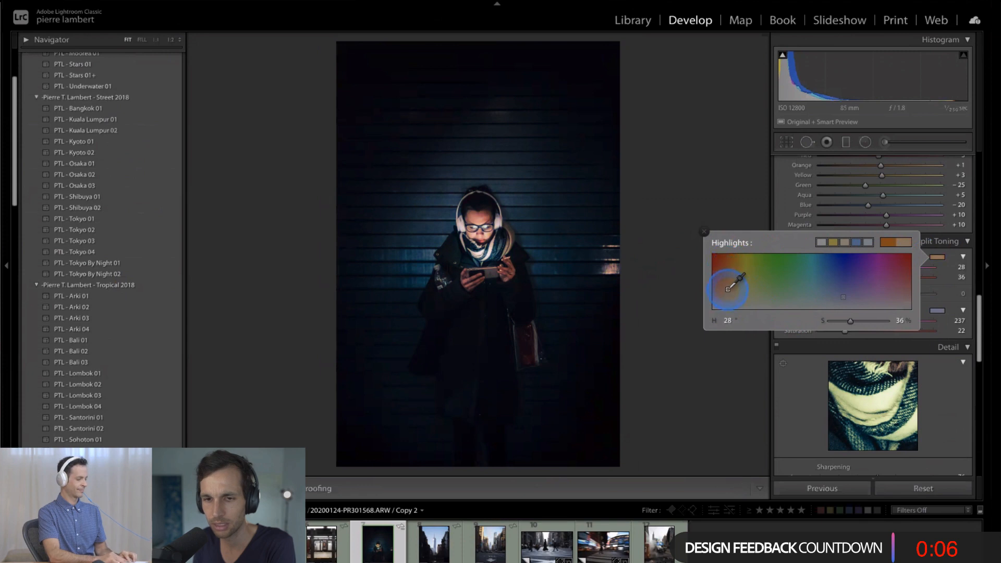
pyautogui.click(703, 232)
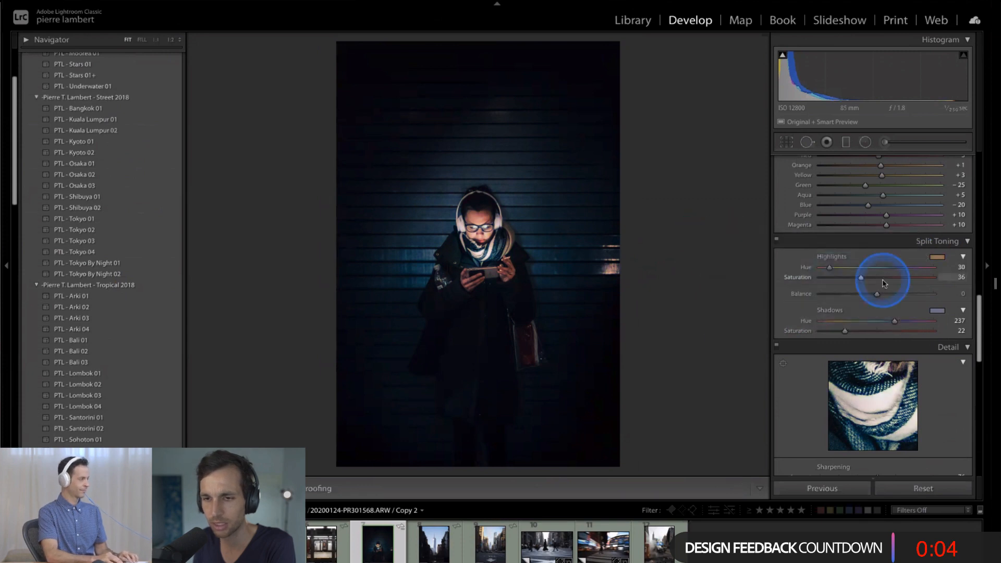
pyautogui.moveTo(854, 276); pyautogui.dragTo(837, 281)
# - Compare the photo with the combined highlights and shadows Split Toning off and on
pyautogui.click(776, 241)
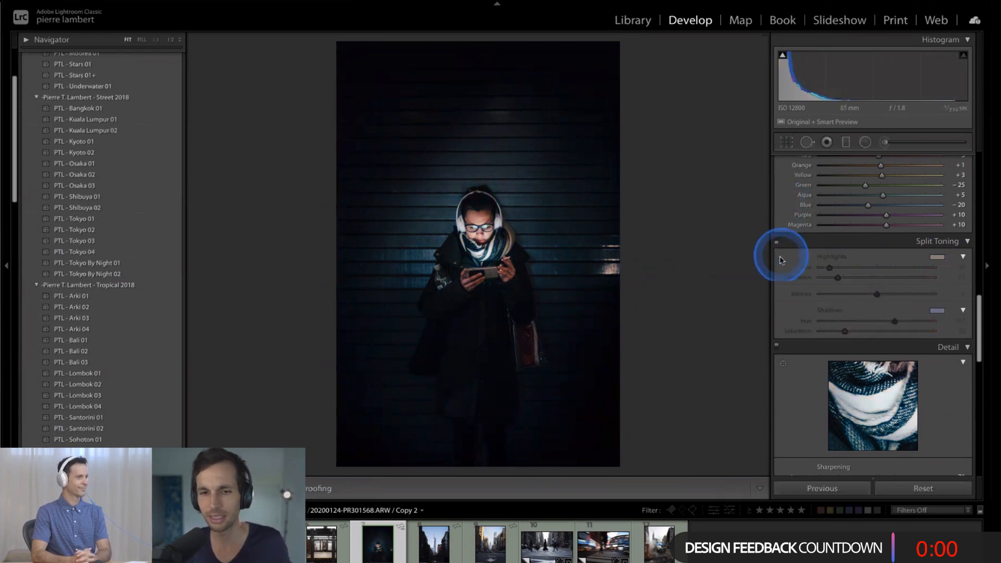
pyautogui.click(776, 243)
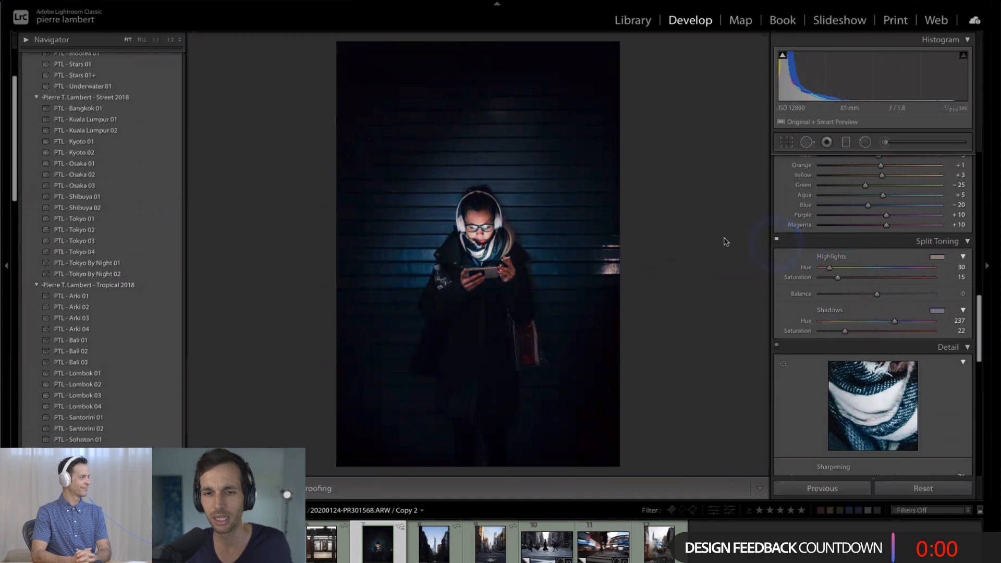
pyautogui.click(658, 224)
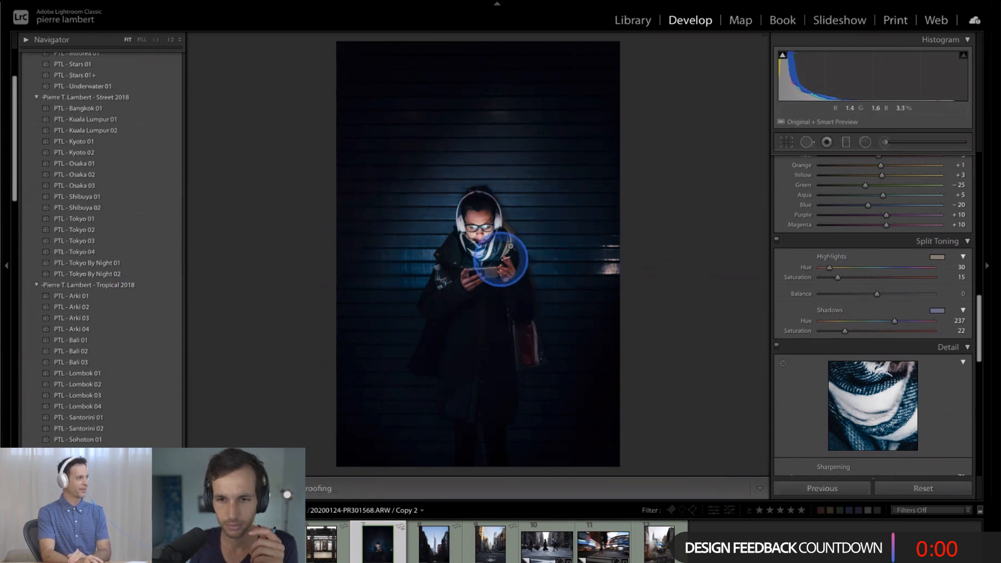
# - Inspect the person at 1:2 zoom and compare the fitted photo with its unedited Before version
pyautogui.click(503, 258)
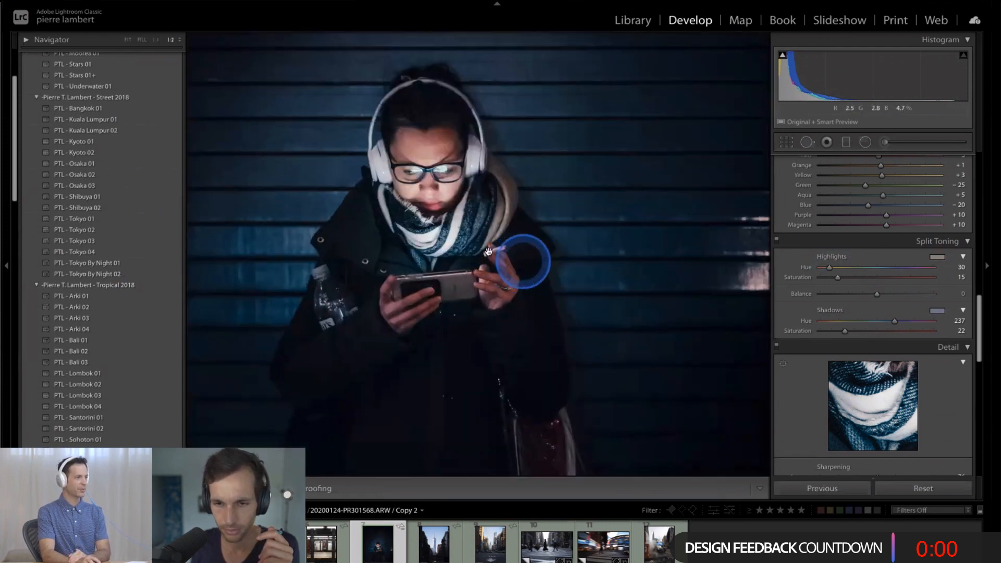
pyautogui.moveTo(508, 261); pyautogui.dragTo(543, 291)
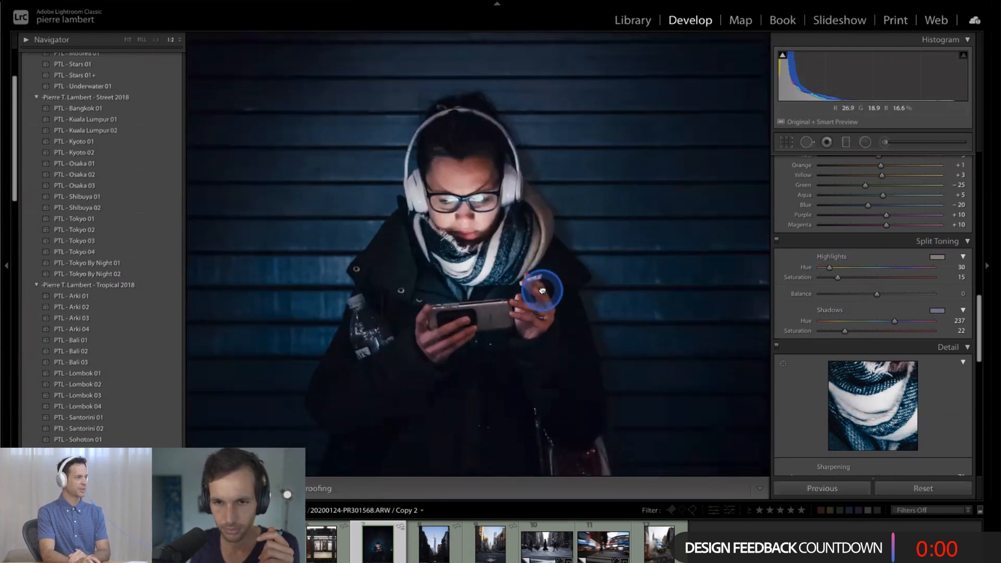
pyautogui.click(478, 273)
pyautogui.press('\\')
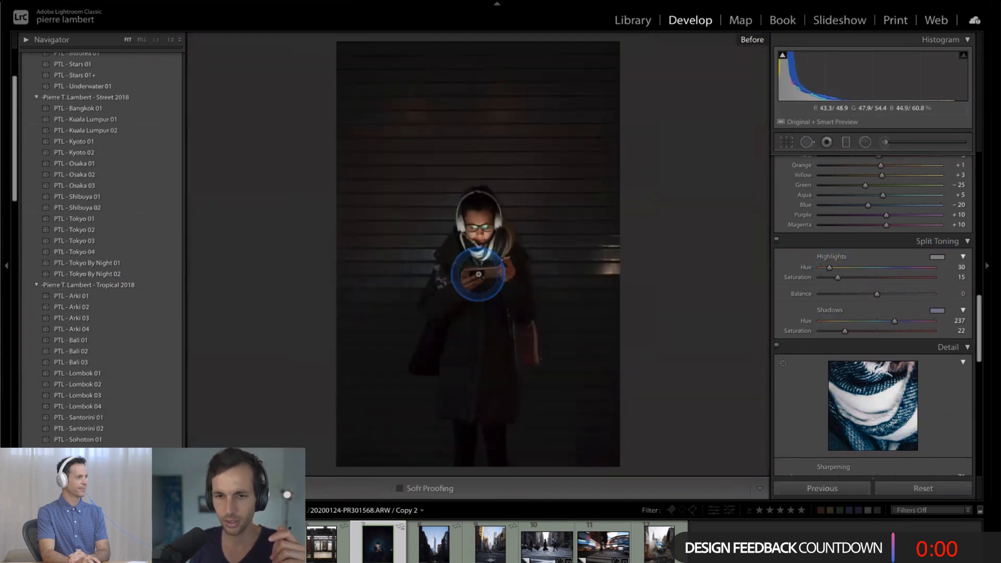
pyautogui.press('\\')
pyautogui.press('\\')
pyautogui.press('\\')
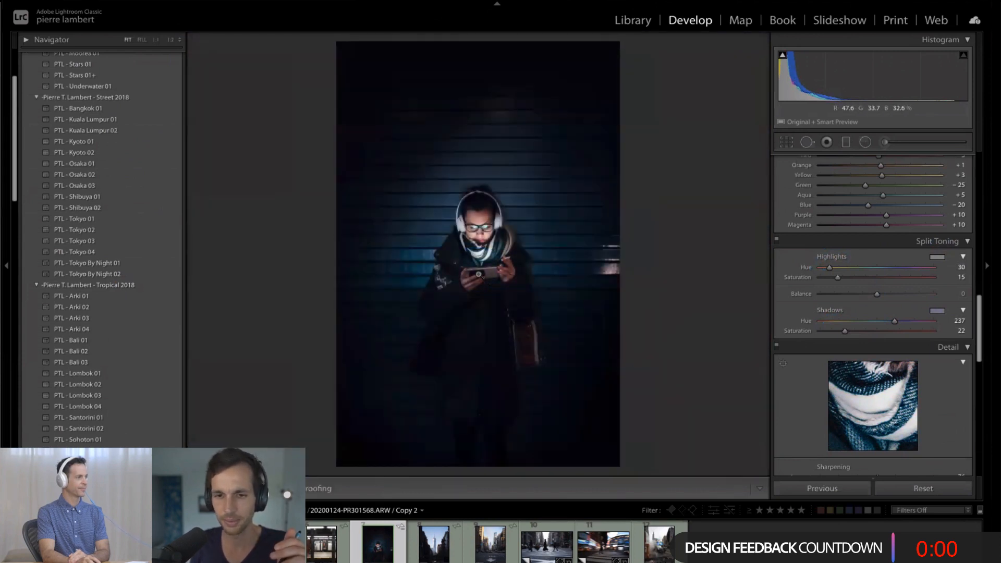
# - Compare the photo with Split Toning off and on, both on its own and side by side with the unedited Before version
pyautogui.click(776, 241)
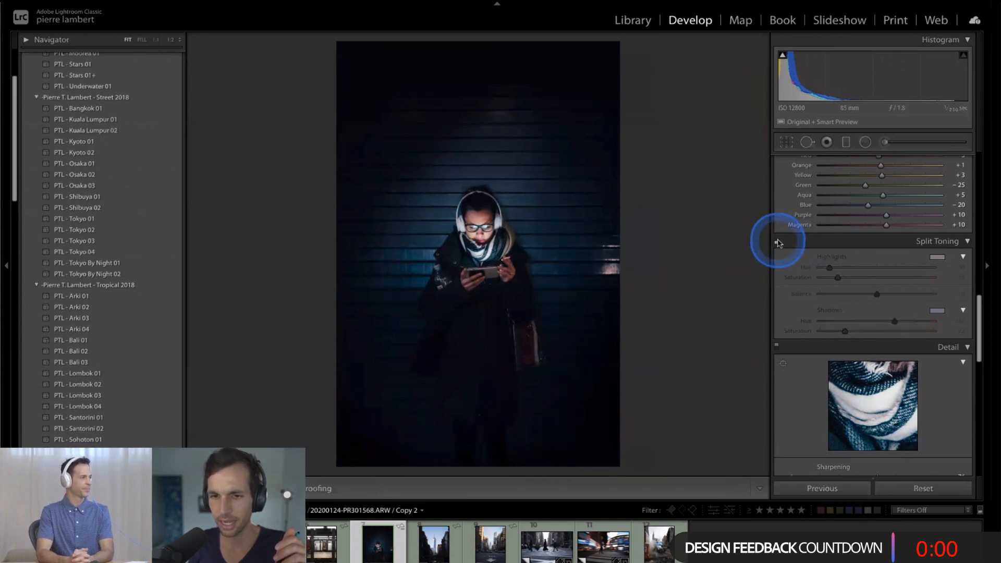
pyautogui.click(778, 242)
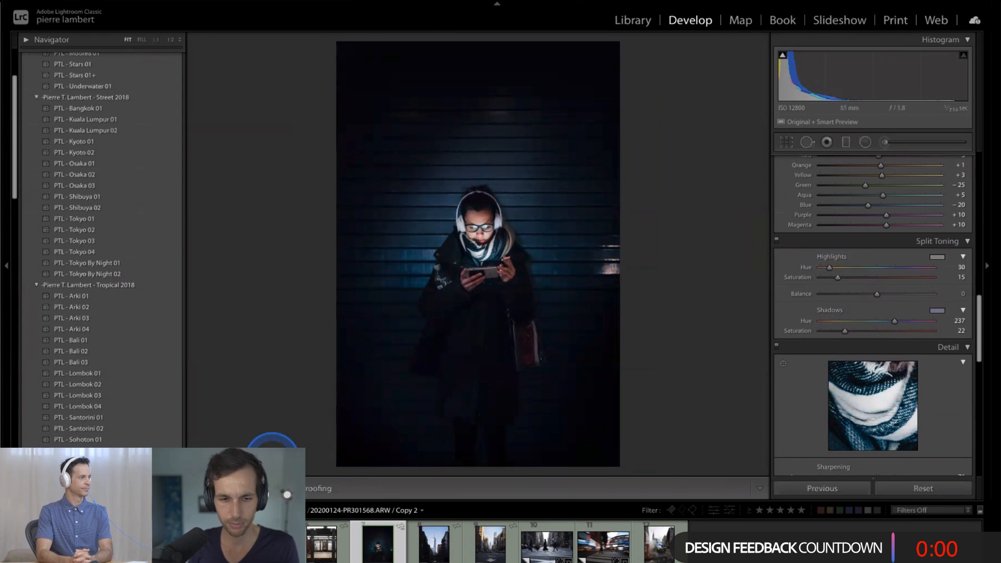
pyautogui.press('y')
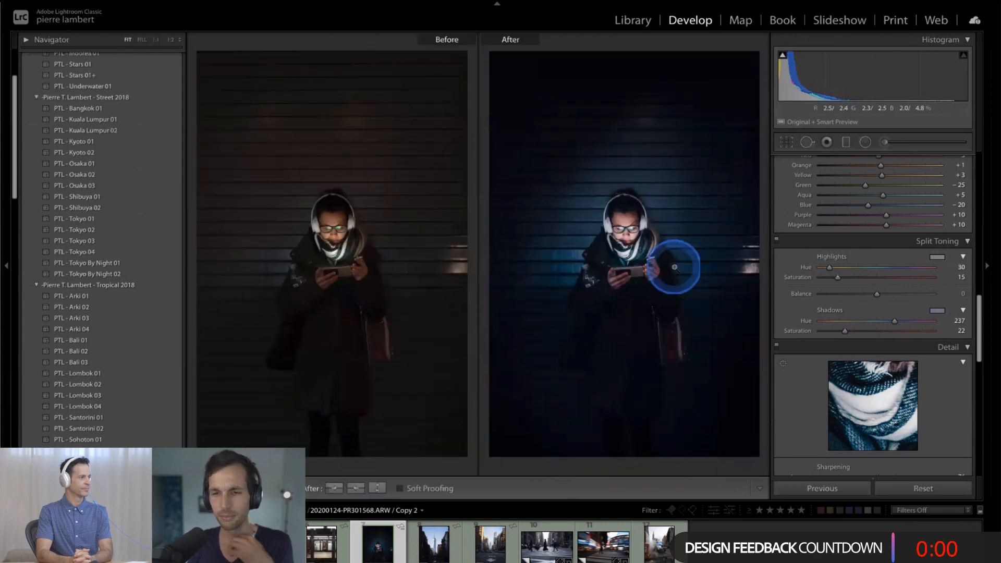
pyautogui.click(661, 358)
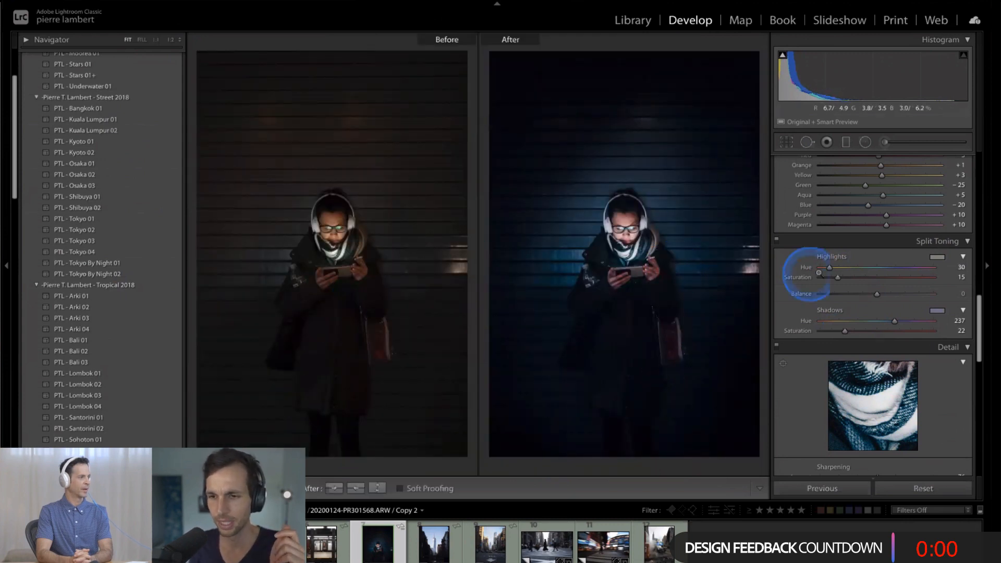
pyautogui.click(777, 242)
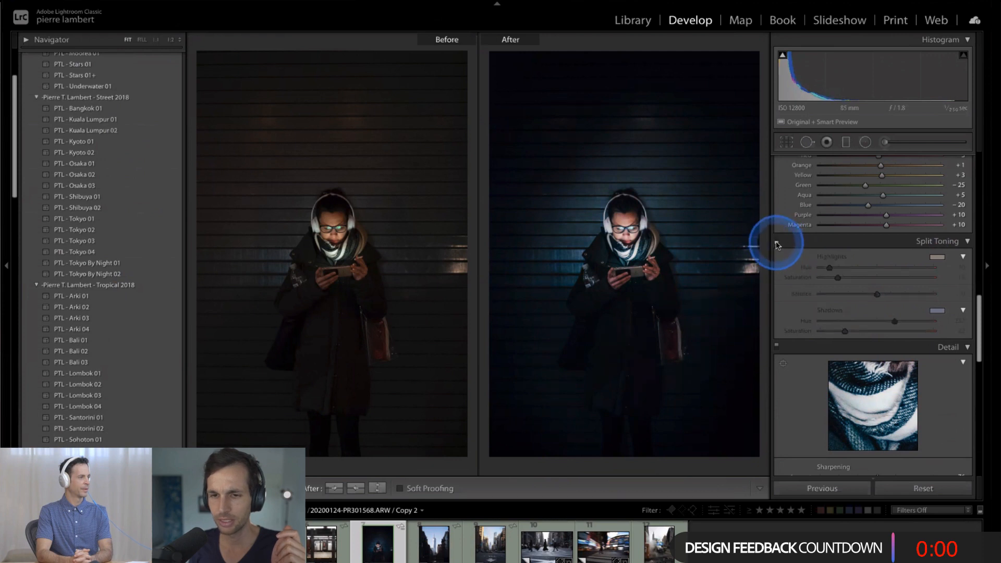
pyautogui.click(776, 241)
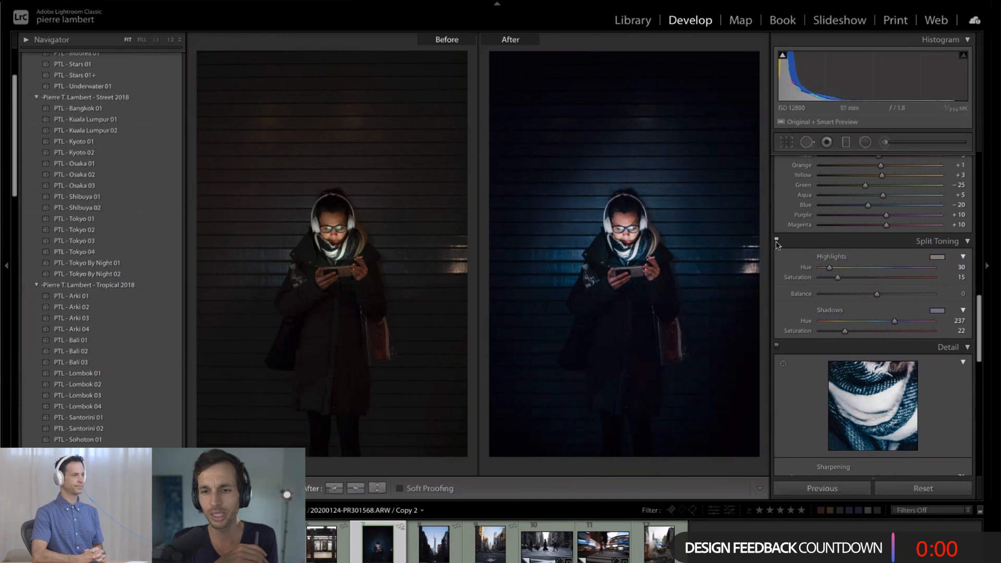
# - Lower the Split Toning shadows Saturation to 15, check the effect against Split Toning off, and leave the Before/After view
pyautogui.click(845, 331)
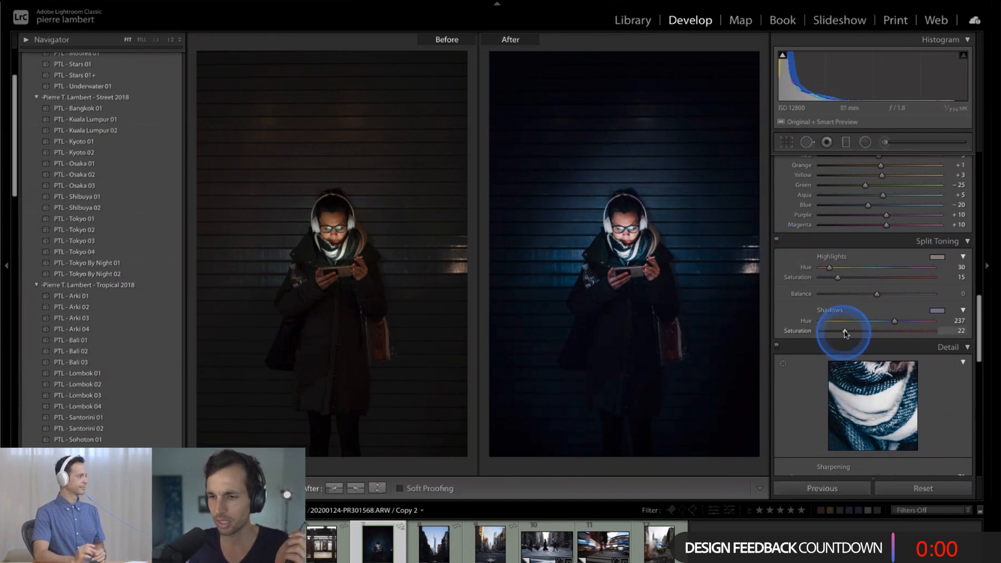
pyautogui.moveTo(845, 332)
pyautogui.mouseDown()
pyautogui.moveTo(854, 332)
pyautogui.moveTo(836, 332)
pyautogui.mouseUp()
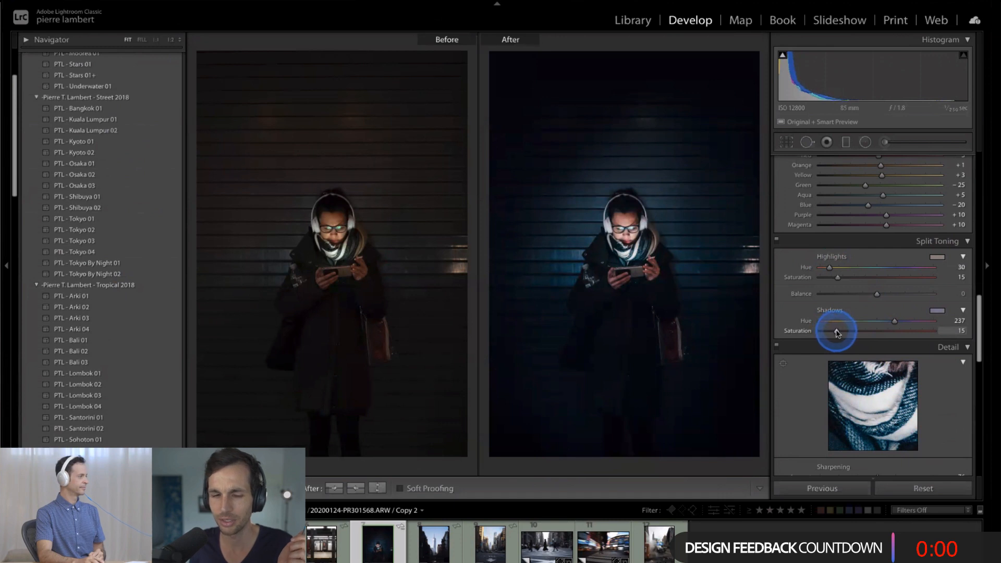
pyautogui.click(778, 241)
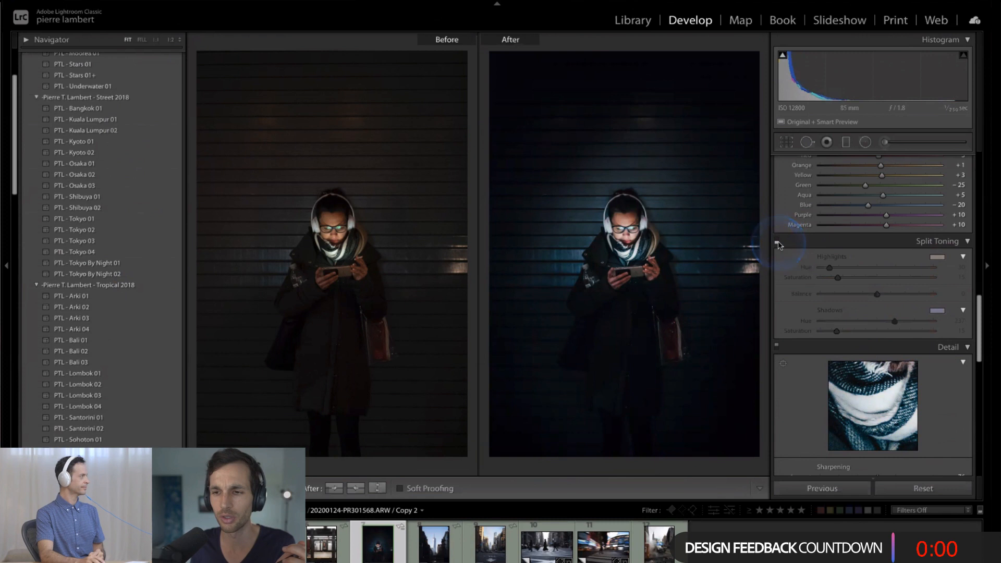
pyautogui.click(777, 242)
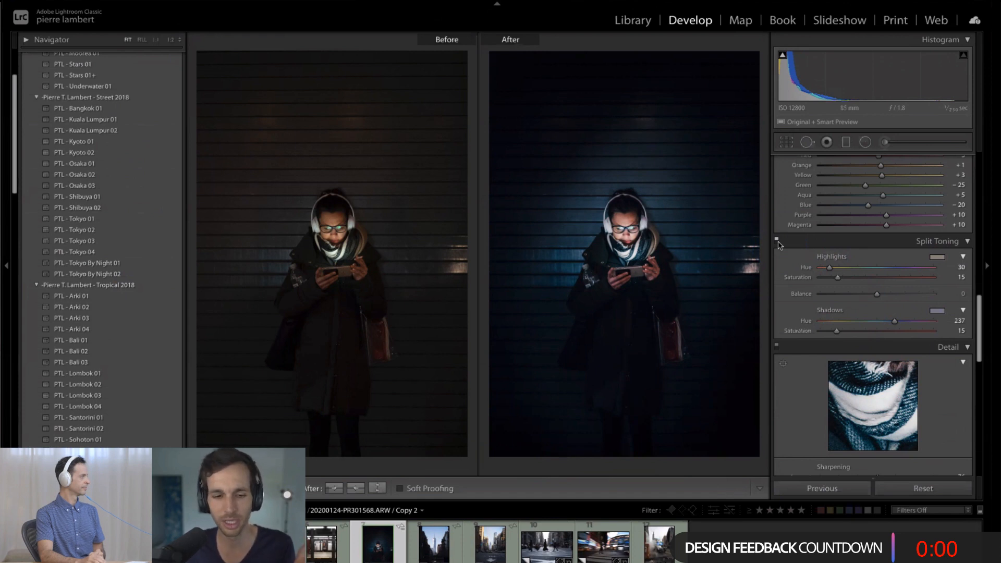
pyautogui.click(284, 404)
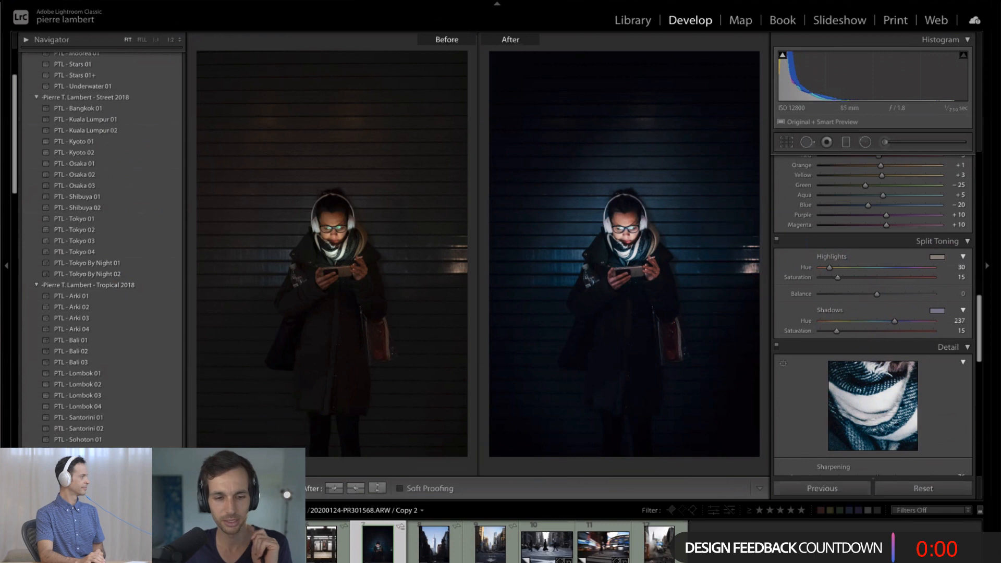
pyautogui.press('y')
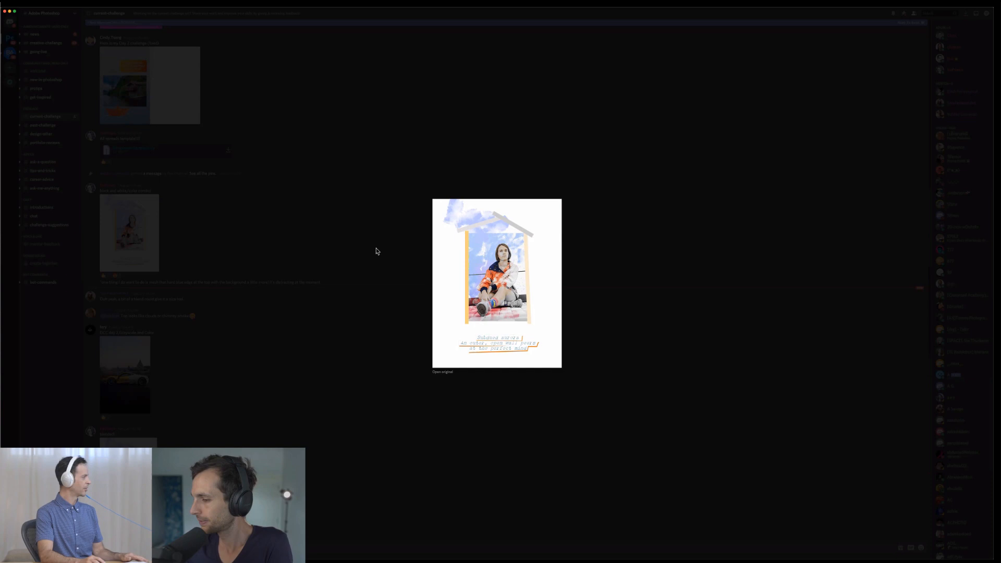
# - In Discord's current-challenge channel, examine the black and white/color house collage and the half-grayscale yellow car submission enlarged
pyautogui.click(347, 250)
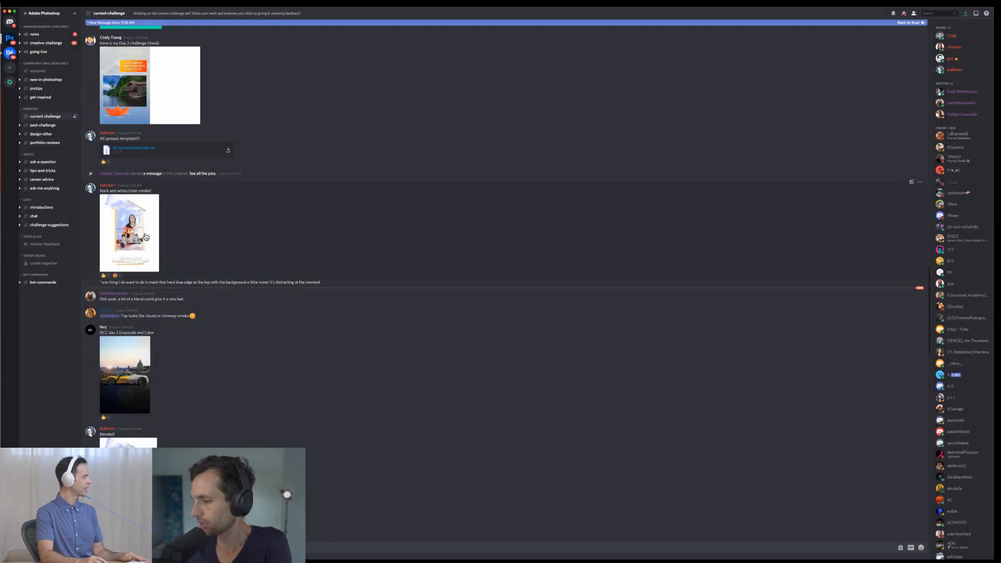
pyautogui.click(147, 237)
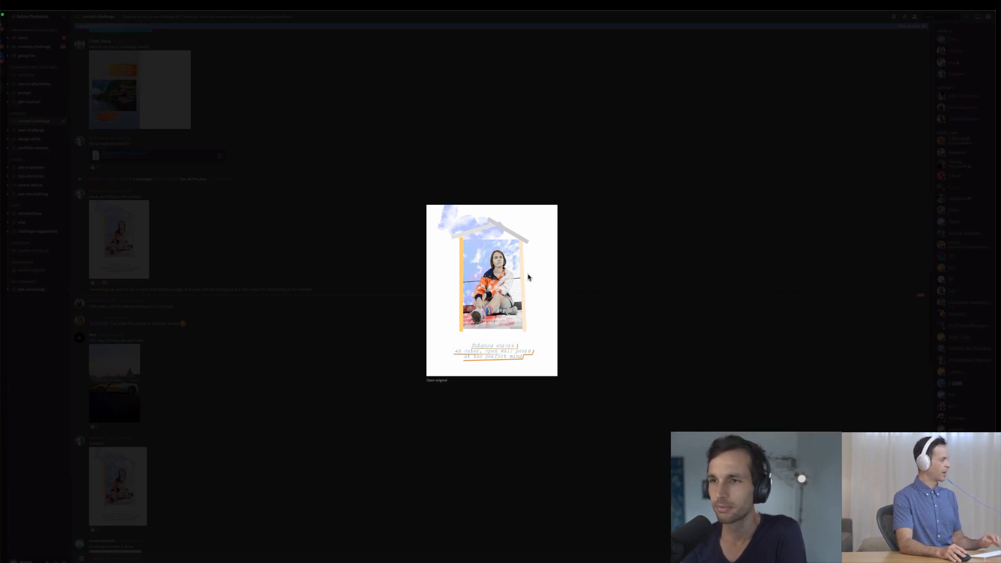
pyautogui.click(580, 269)
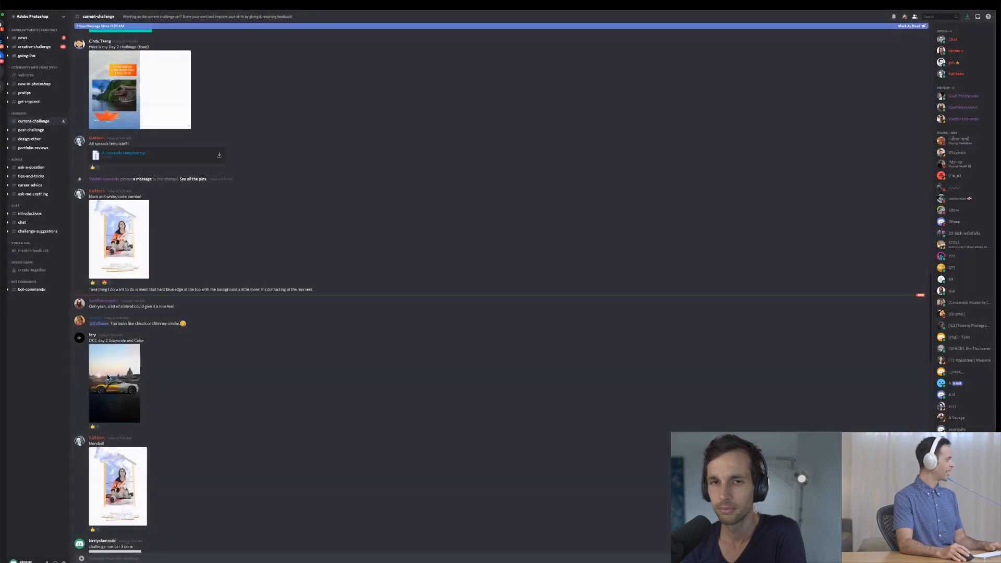
pyautogui.click(108, 378)
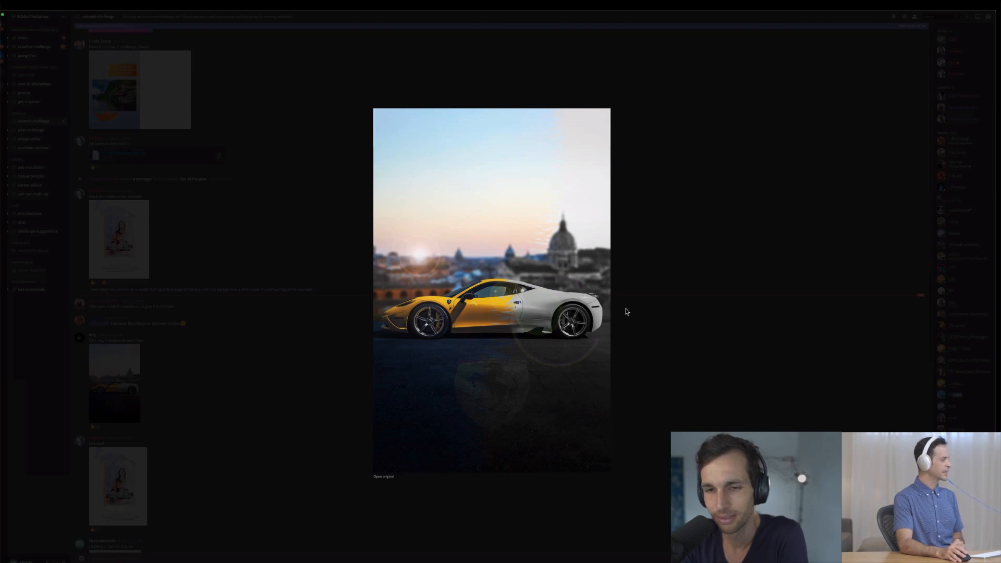
pyautogui.click(624, 268)
# - Examine the enlarged "blended!" version of the house collage and return to the channel
pyautogui.scroll(-2, 558, 375)
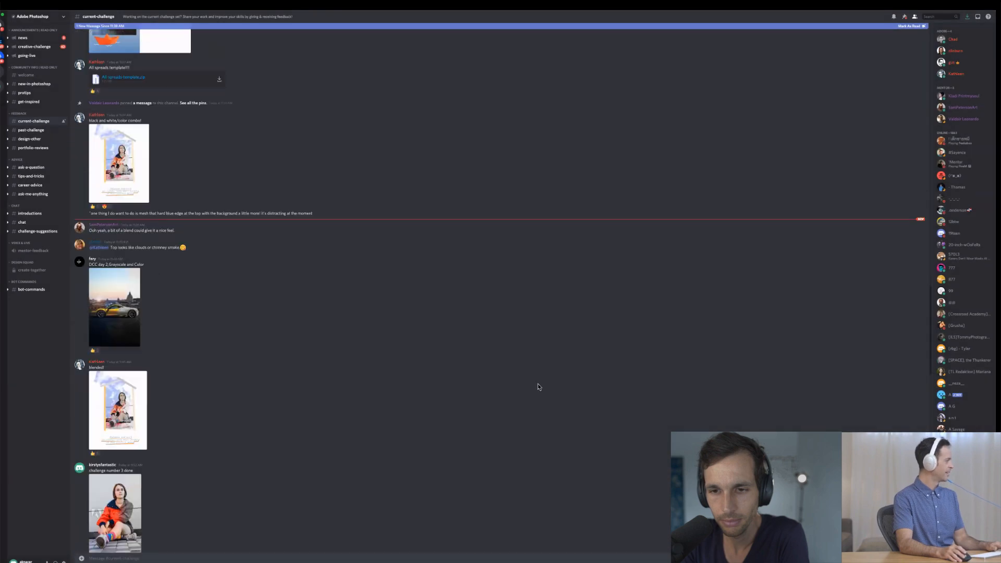
pyautogui.scroll(-1, 365, 396)
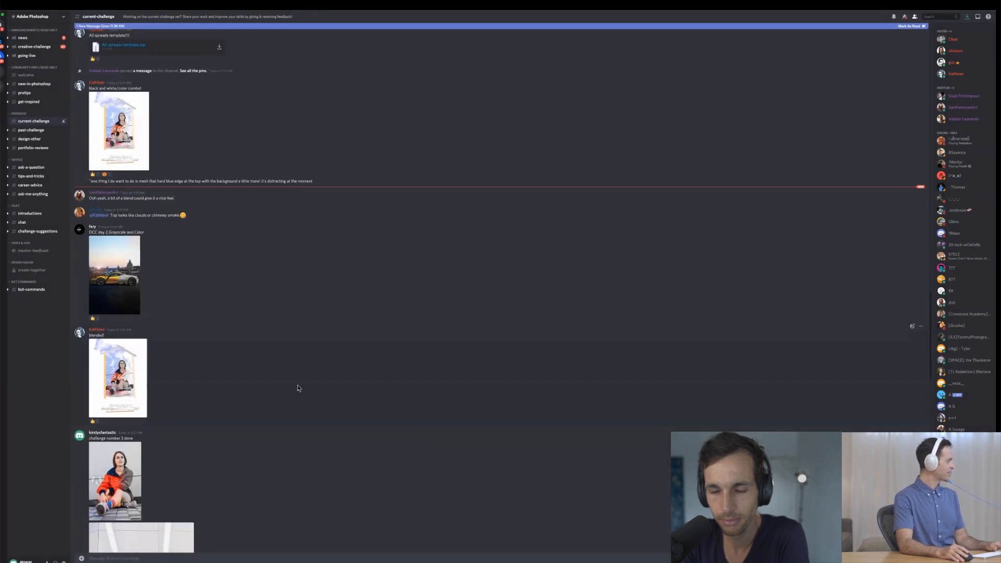
pyautogui.click(117, 382)
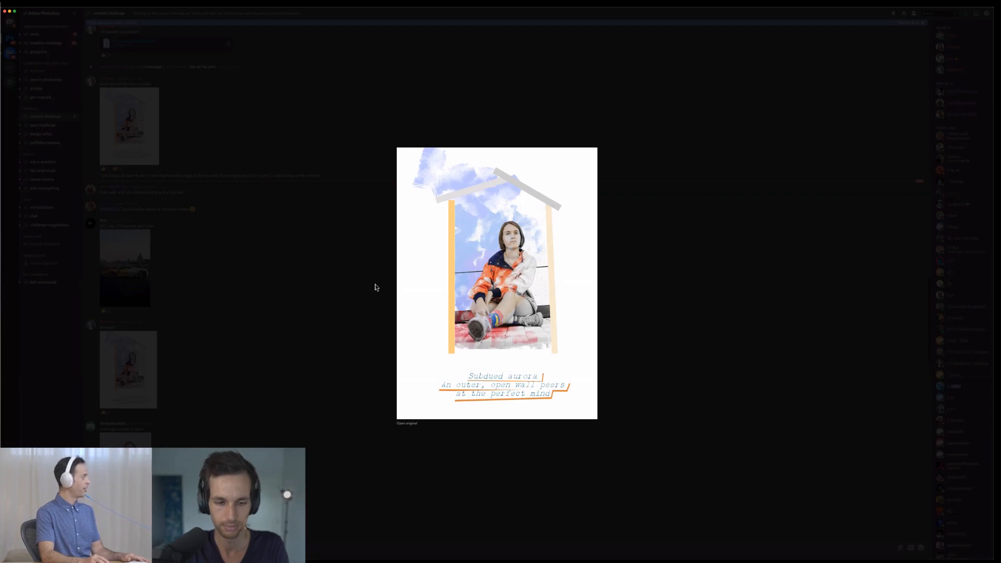
pyautogui.click(302, 347)
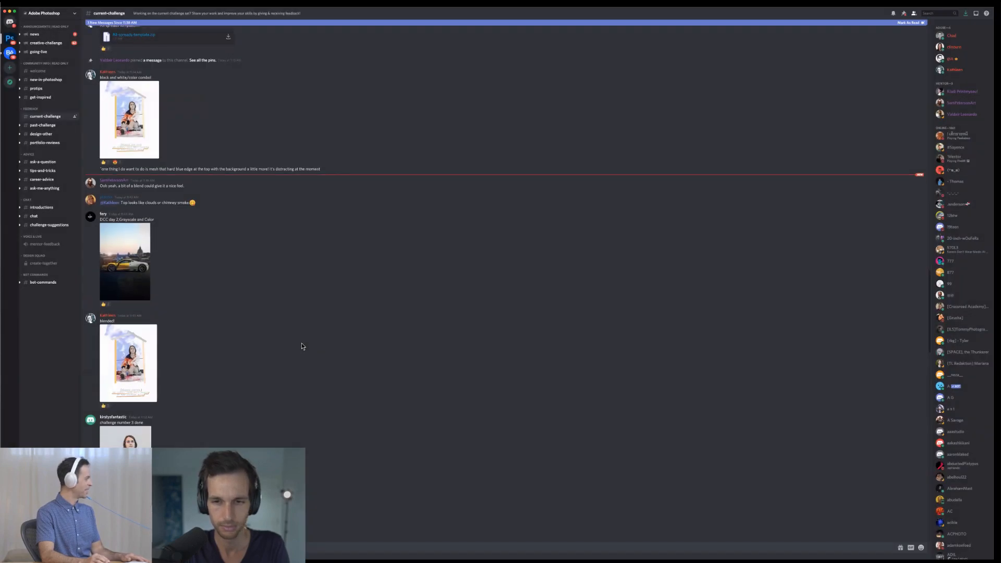
# - View the three "challenge number 3 done" photos of the person in the orange jacket one after another
pyautogui.scroll(-5, 301, 346)
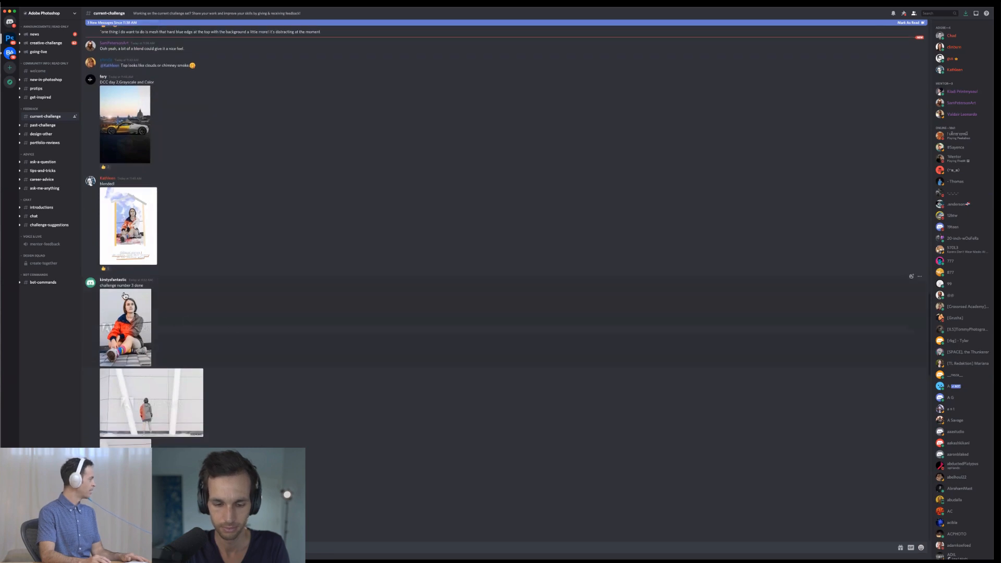
pyautogui.click(119, 325)
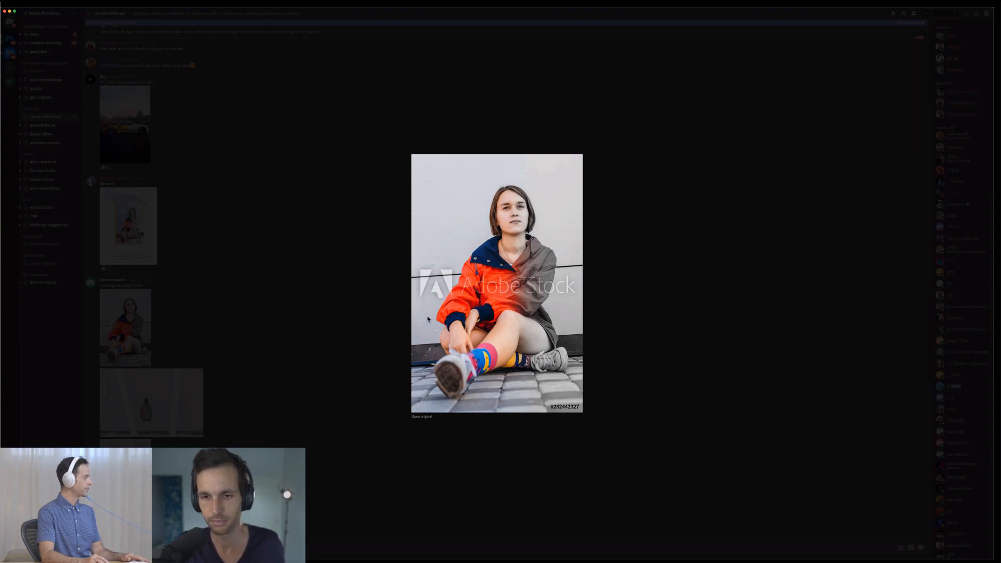
pyautogui.click(324, 328)
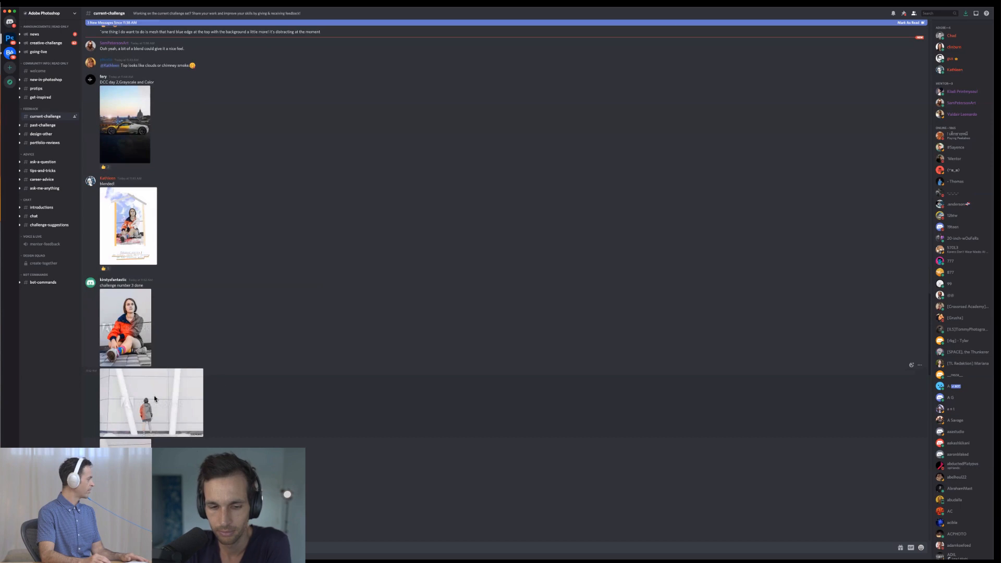
pyautogui.click(155, 399)
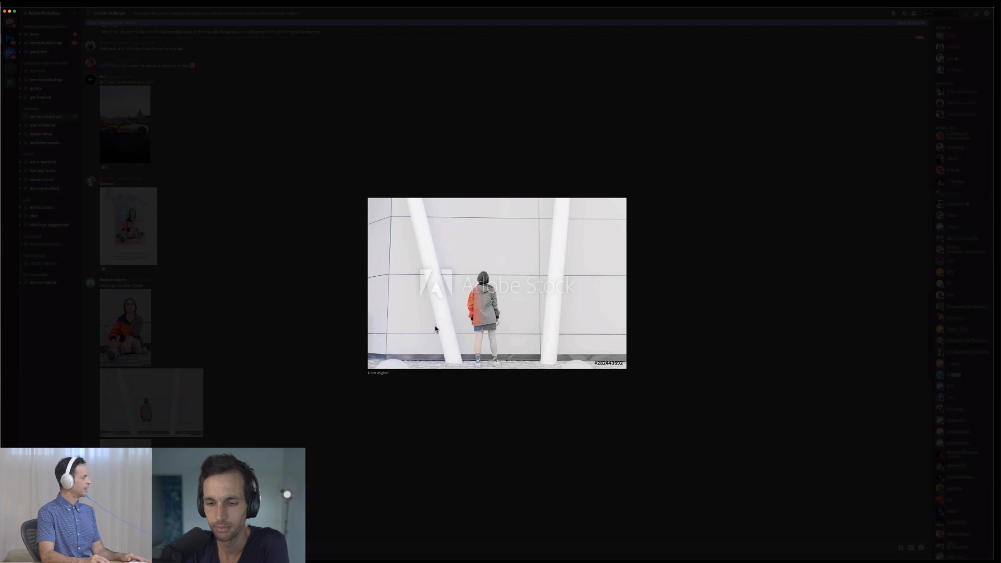
pyautogui.click(262, 418)
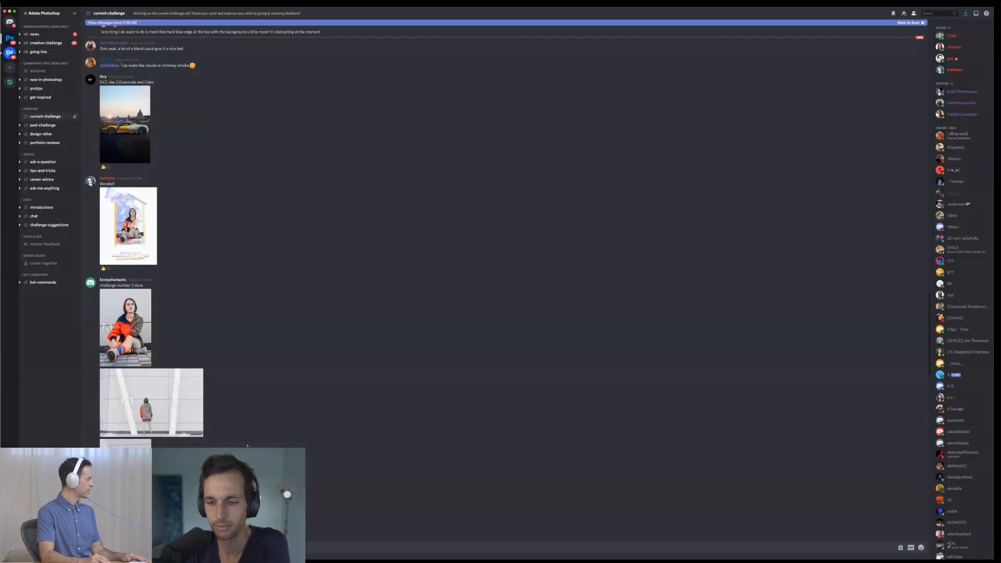
pyautogui.click(131, 462)
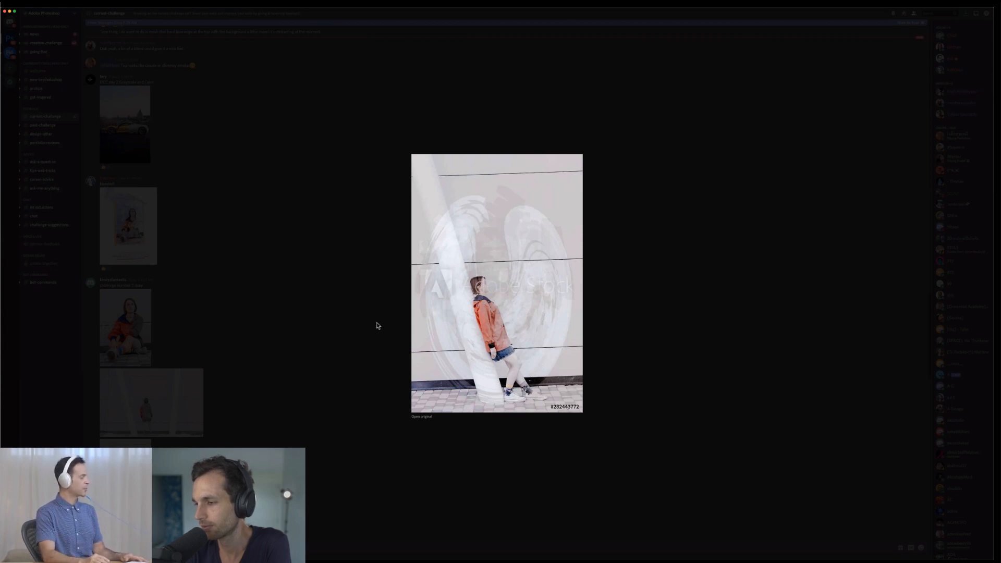
pyautogui.click(356, 305)
# - Examine the "Tales Zine" day 1 cover and the "Explore" challenge one cover at enlarged size
pyautogui.scroll(-5, 360, 306)
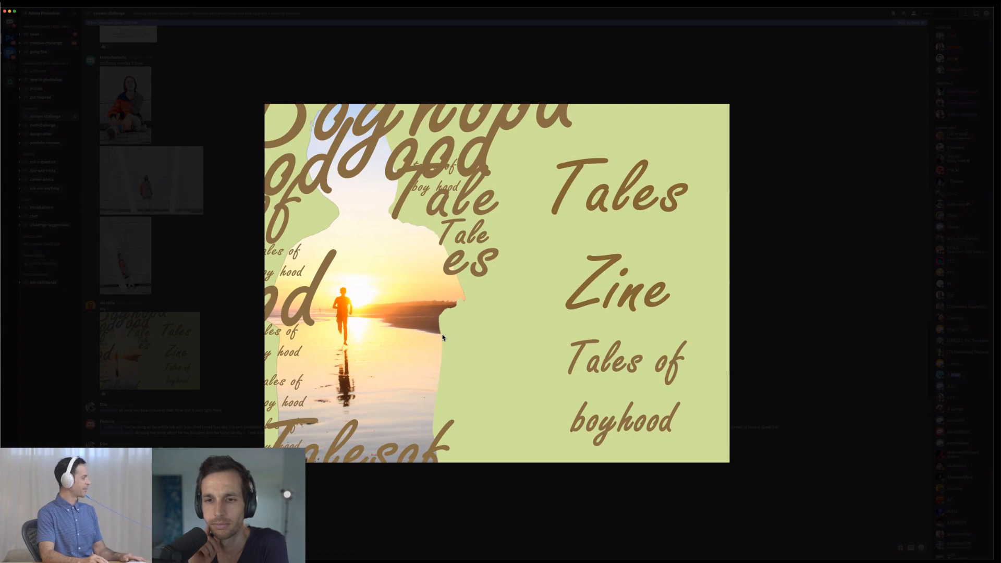
pyautogui.click(207, 349)
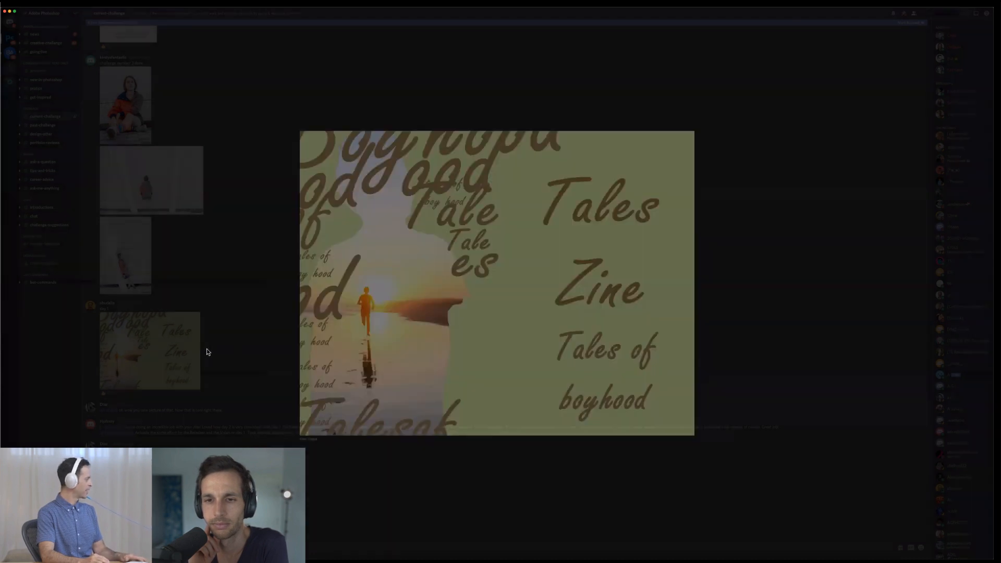
pyautogui.scroll(-4, 253, 349)
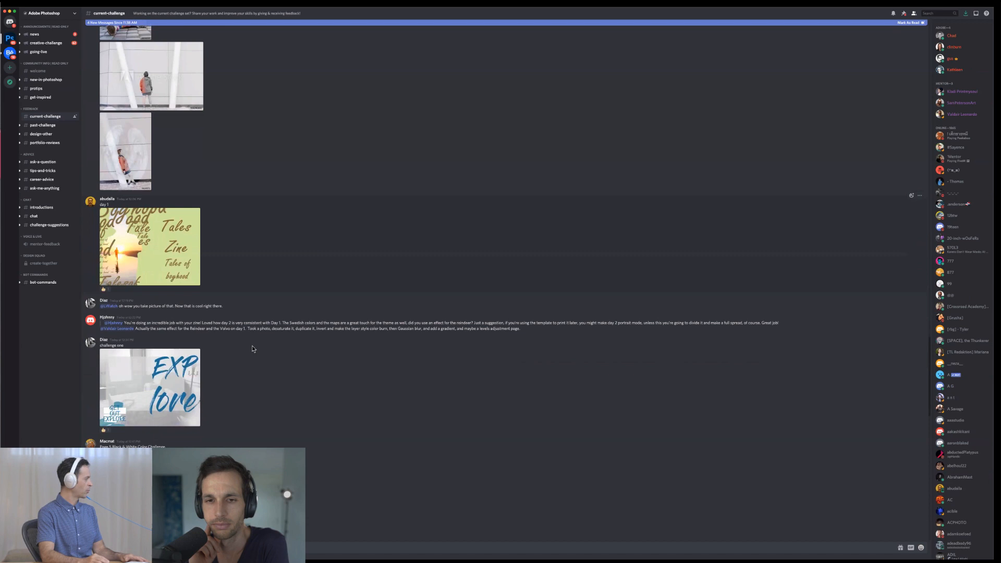
pyautogui.scroll(-1, 252, 349)
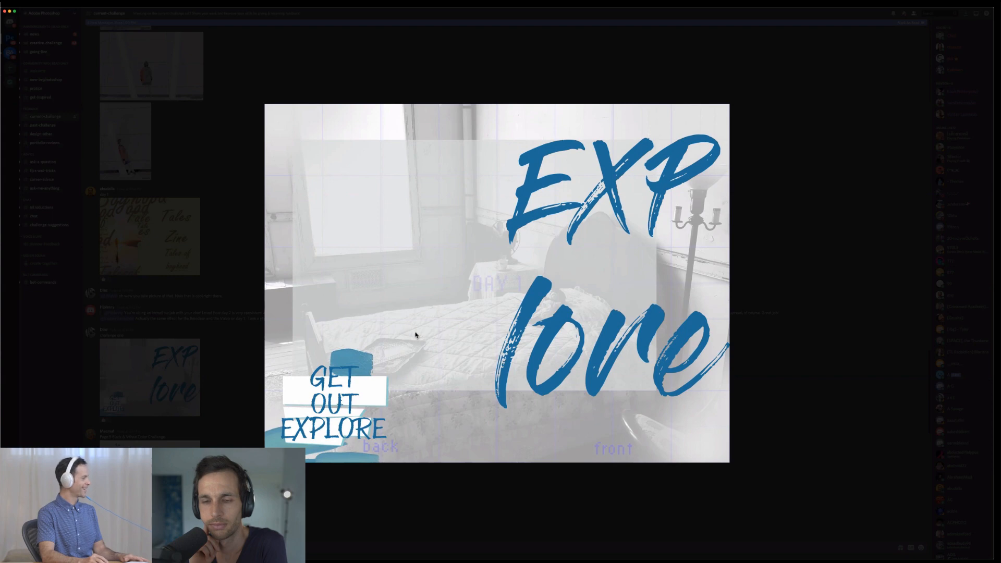
pyautogui.press('Escape')
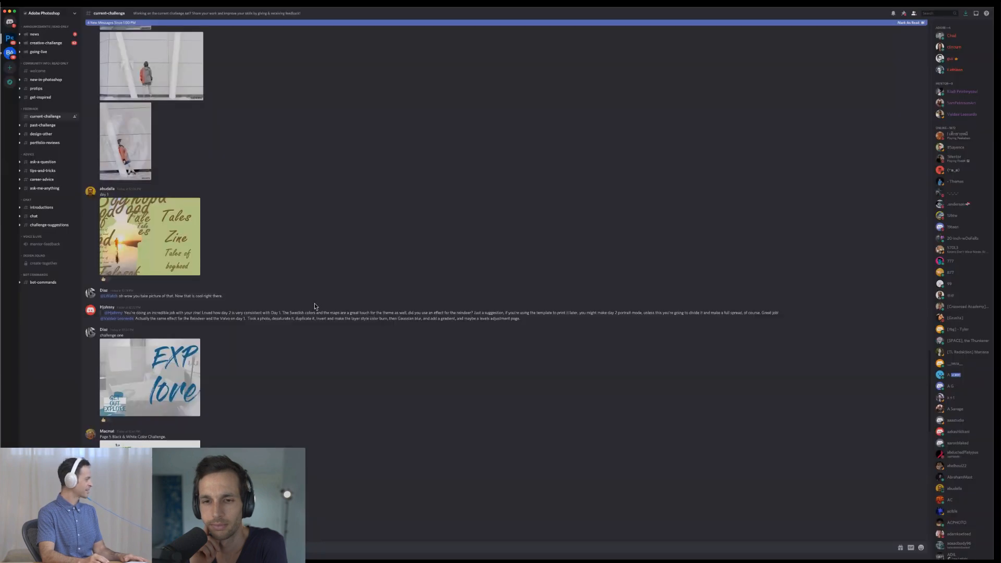
# - Examine the enlarged "Page 5 Black & White Color Challenge" water-splash page, and continue to the Day 3 haiku submission
pyautogui.scroll(-3, 303, 310)
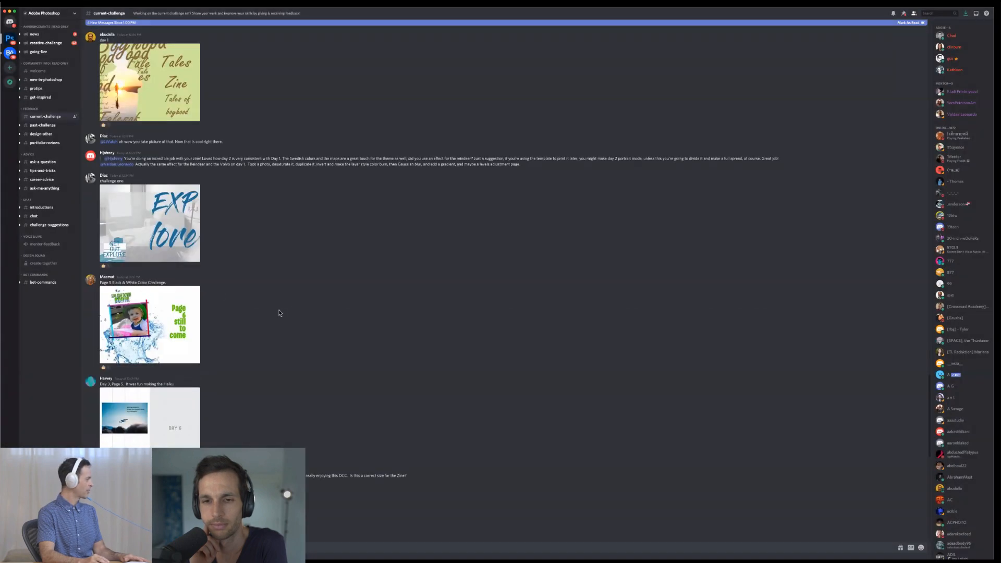
pyautogui.click(148, 327)
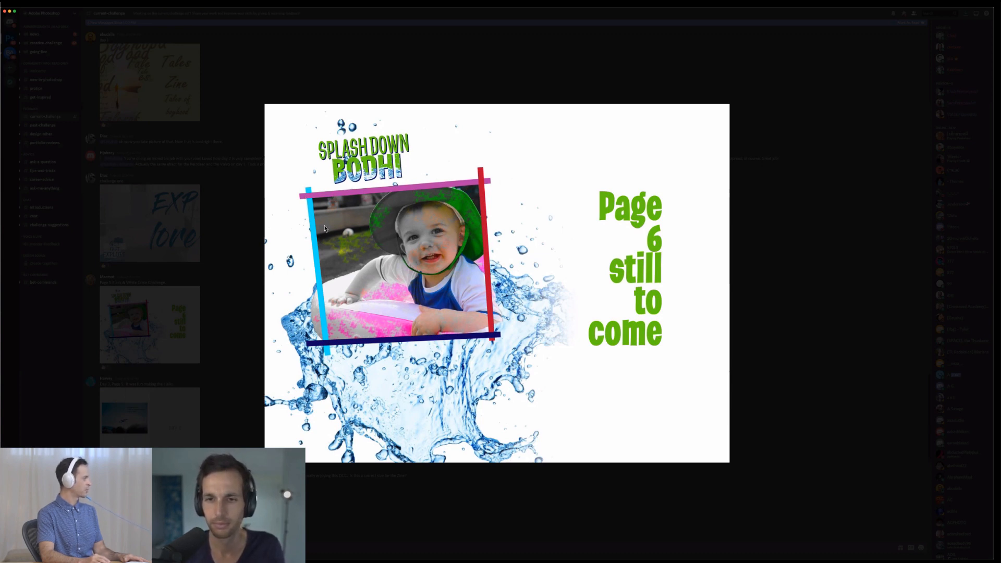
pyautogui.press('Escape')
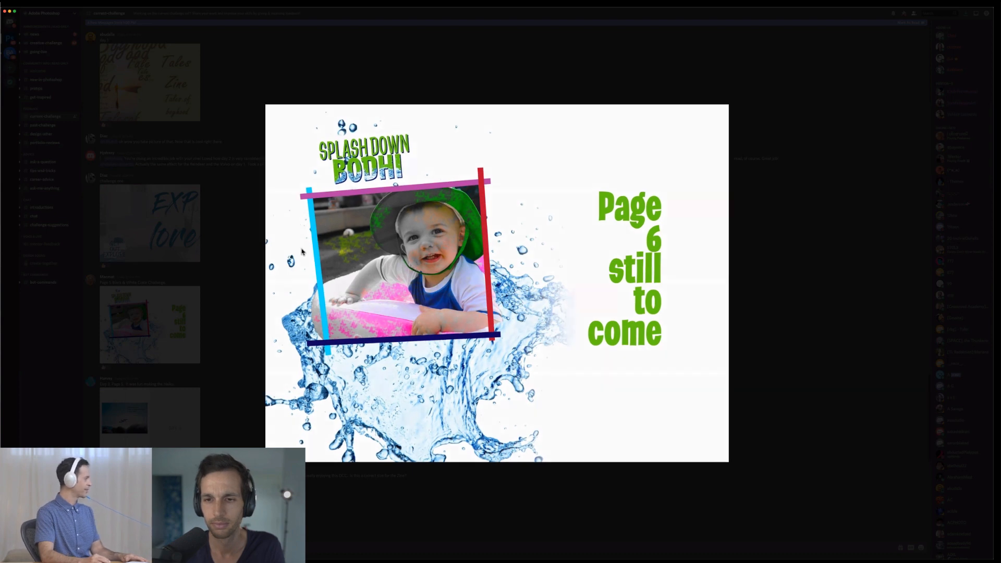
pyautogui.scroll(-5, 293, 254)
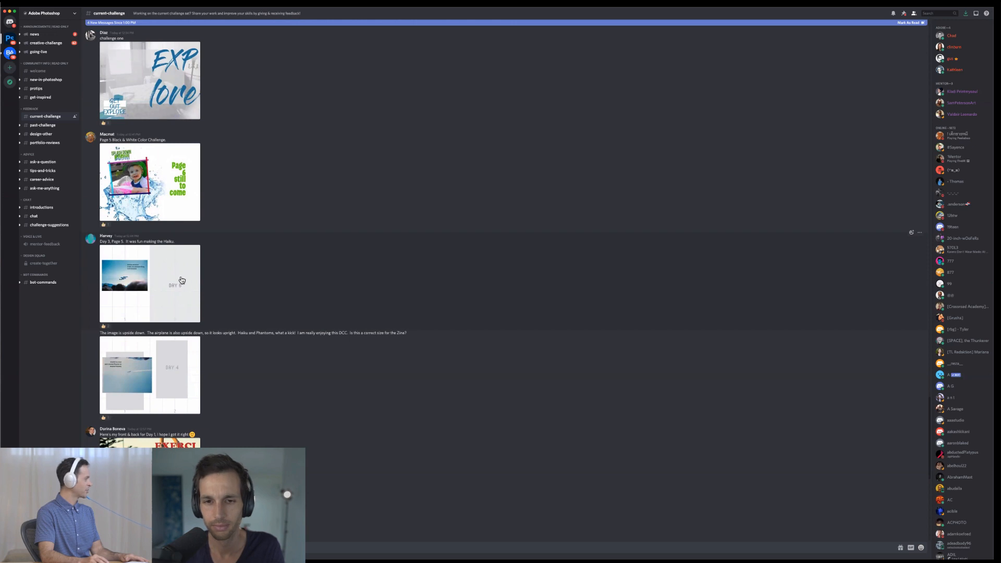
# - Examine the enlarged Day 3 haiku page with the airshow photo, and continue down the channel to the Day 1 front-and-back cover
pyautogui.click(161, 281)
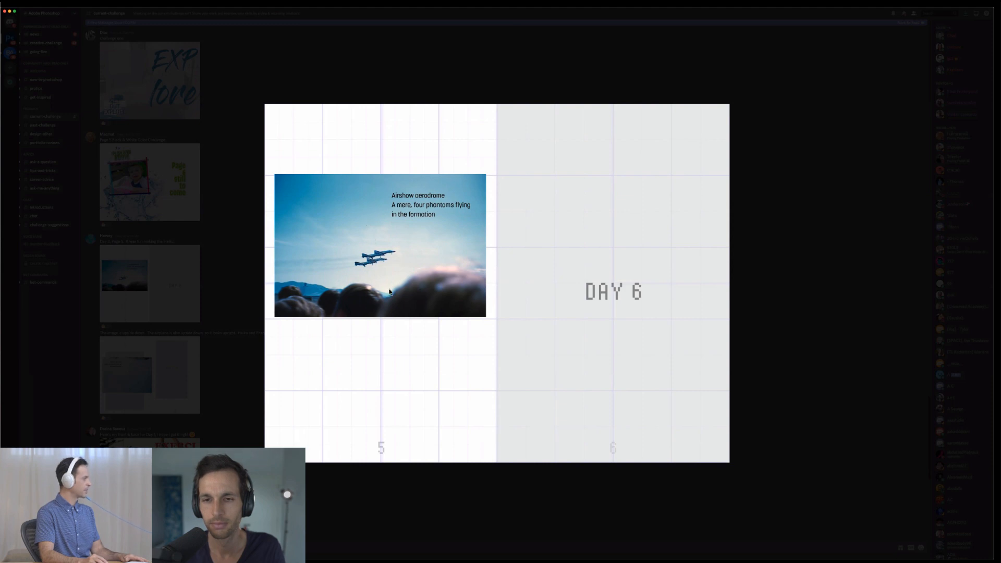
pyautogui.press('Escape')
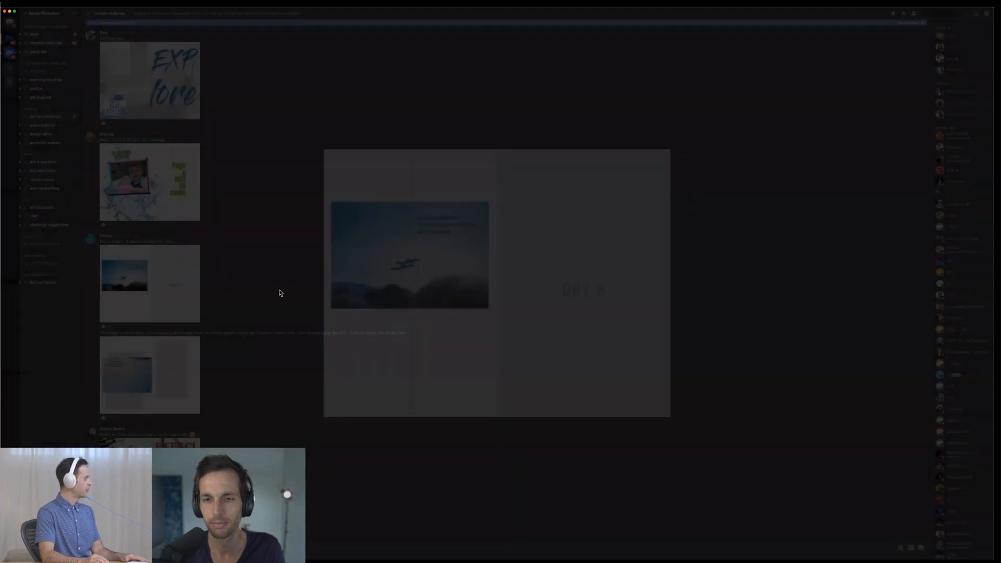
pyautogui.scroll(-2, 277, 293)
pyautogui.scroll(-1, 277, 293)
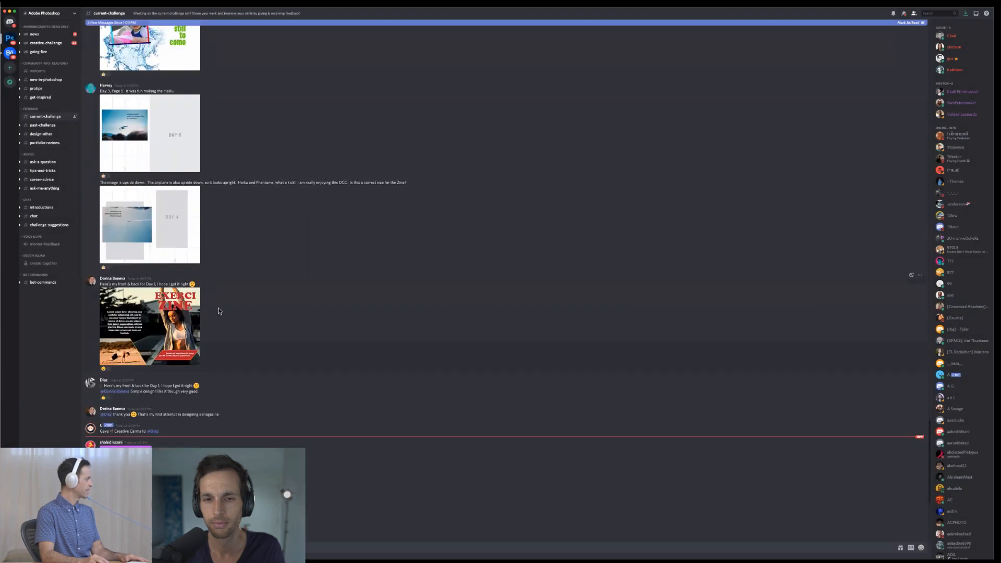
# - Examine the enlarged "Exerci Zine" front and back cover twice, and return to the channel
pyautogui.click(144, 329)
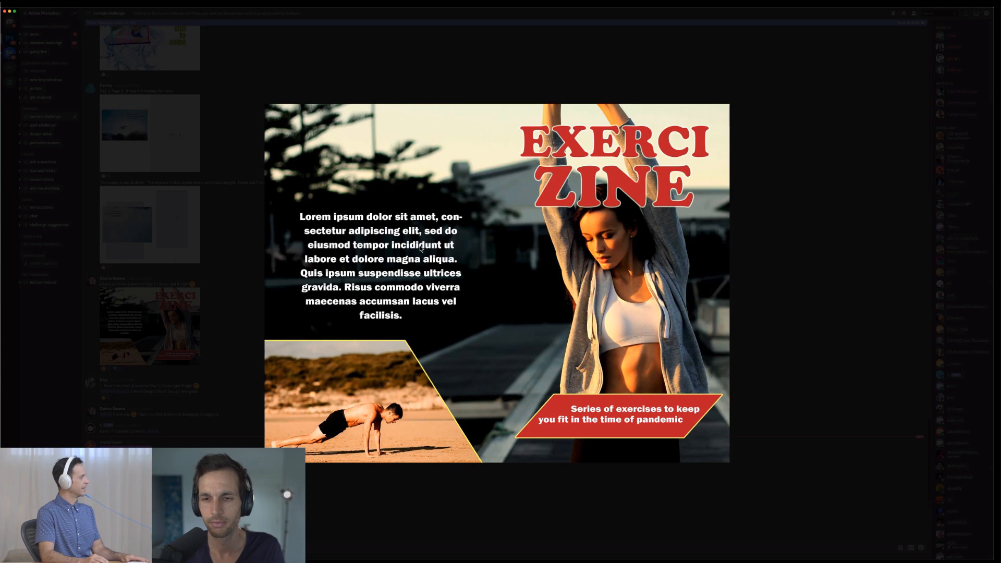
pyautogui.press('Escape')
pyautogui.scroll(-3, 410, 252)
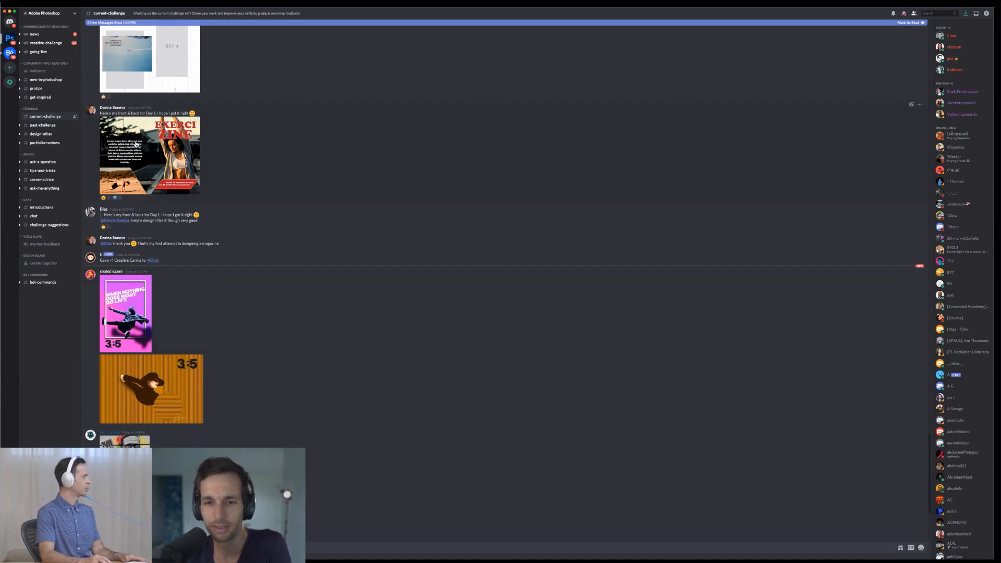
pyautogui.click(169, 164)
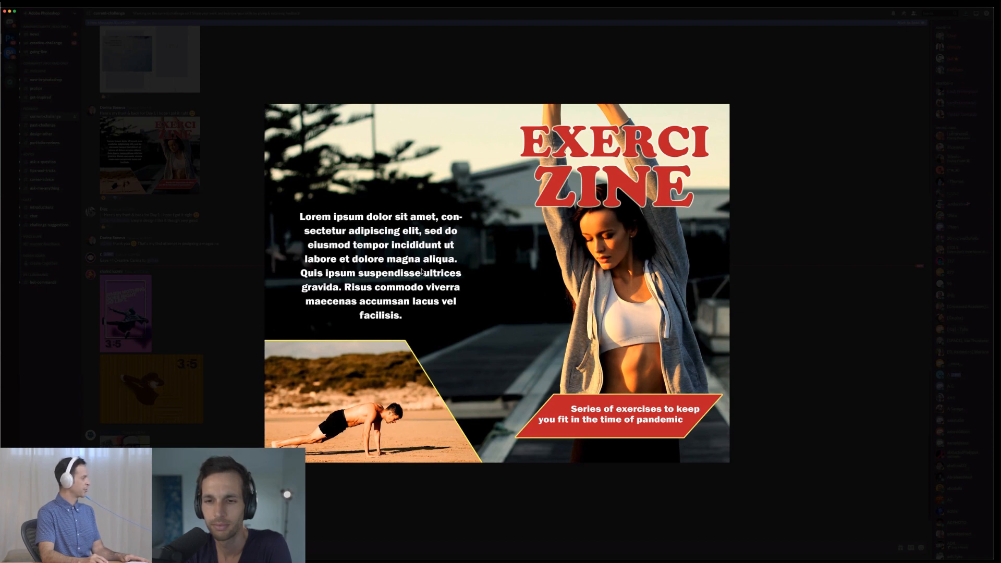
pyautogui.click(257, 276)
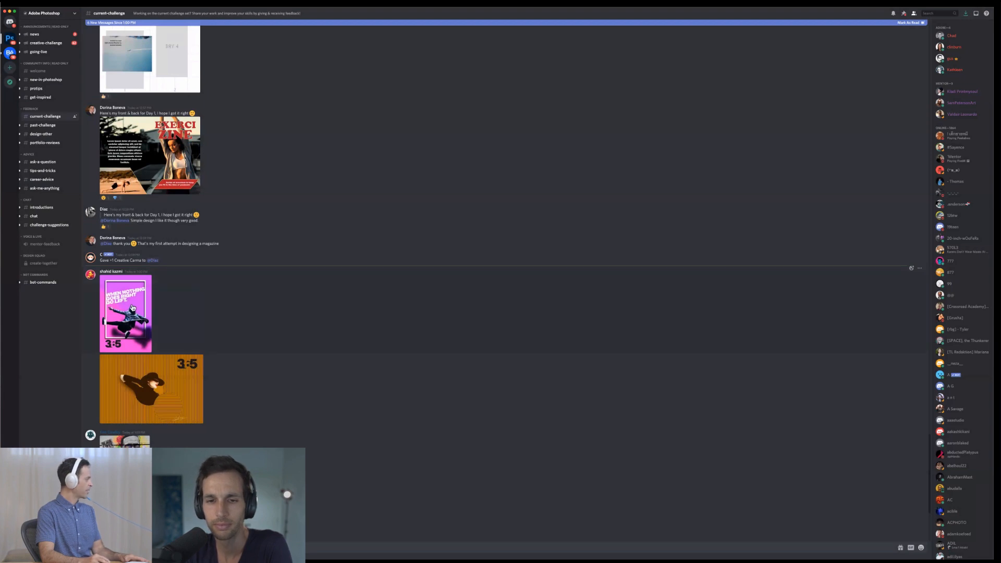
# - View the pink "When nothing goes right go left" poster and the orange striped "3:5" artwork at enlarged size
pyautogui.click(125, 313)
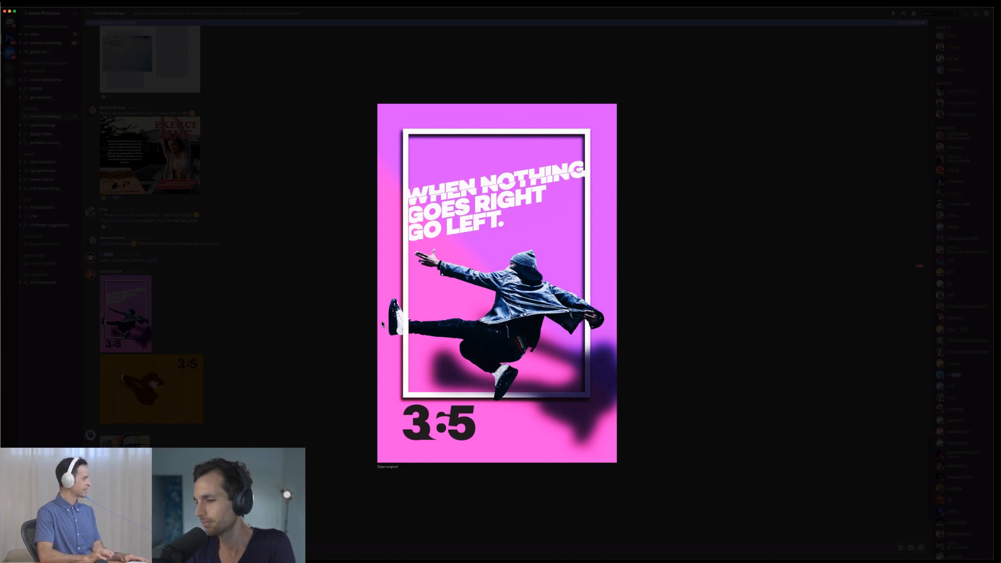
pyautogui.press('Escape')
pyautogui.click(199, 379)
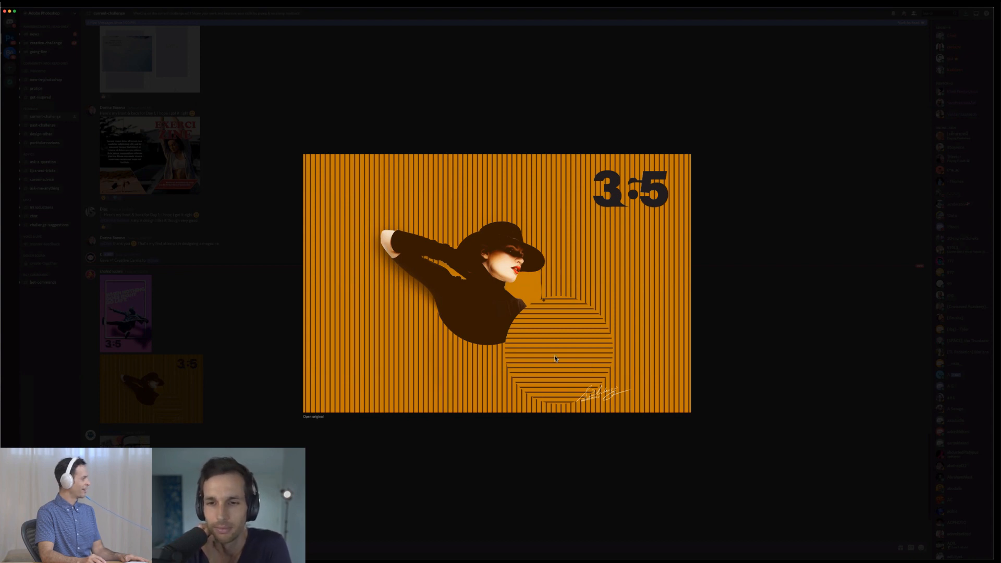
pyautogui.click(448, 426)
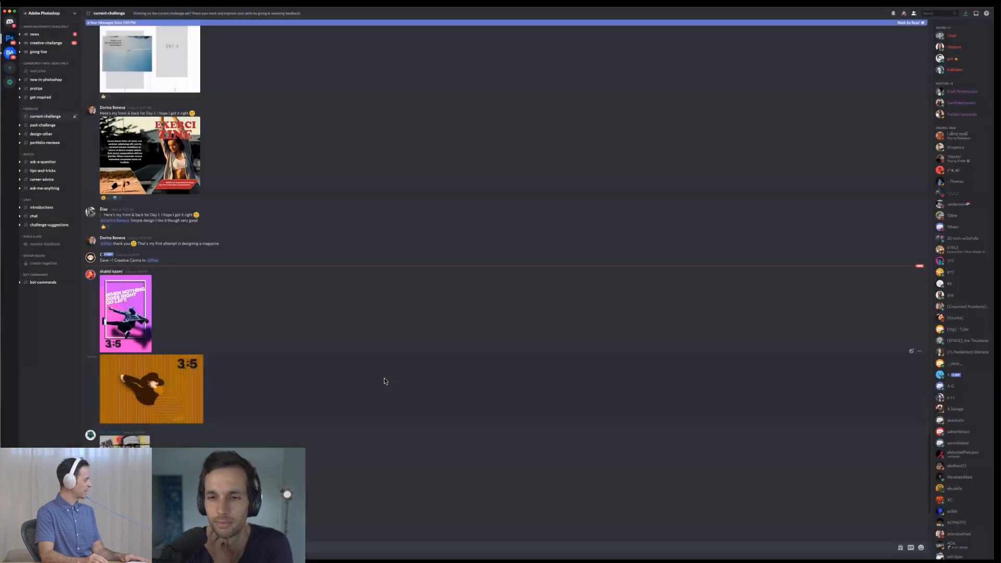
pyautogui.scroll(-3, 384, 381)
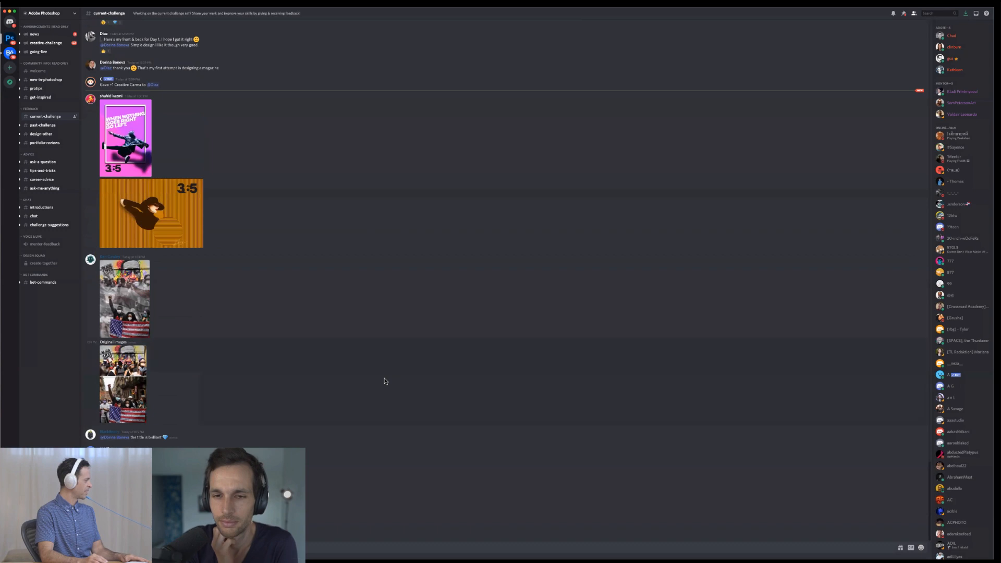
# - Compare the enlarged Black Lives Matter composite with its original images
pyautogui.click(140, 297)
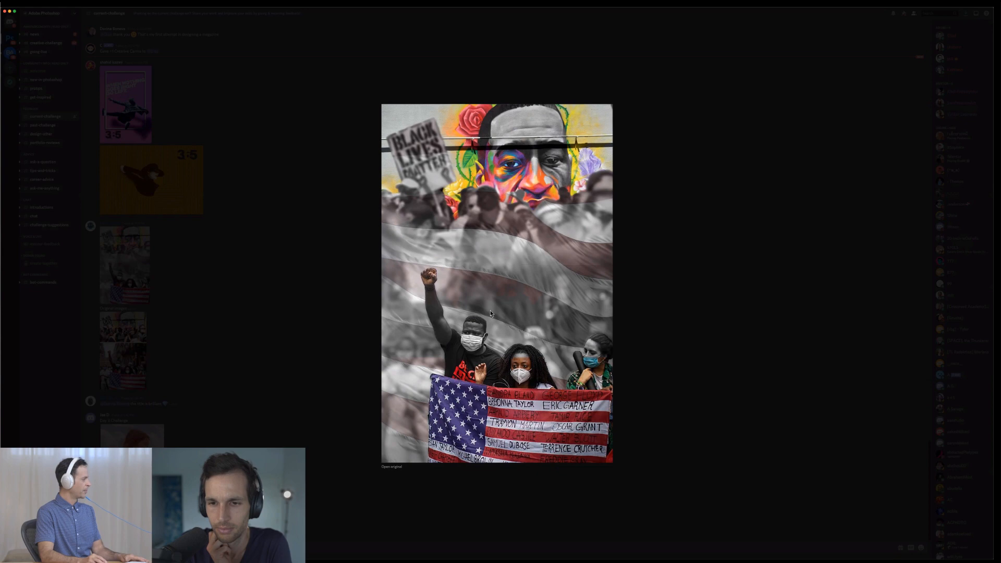
pyautogui.click(259, 326)
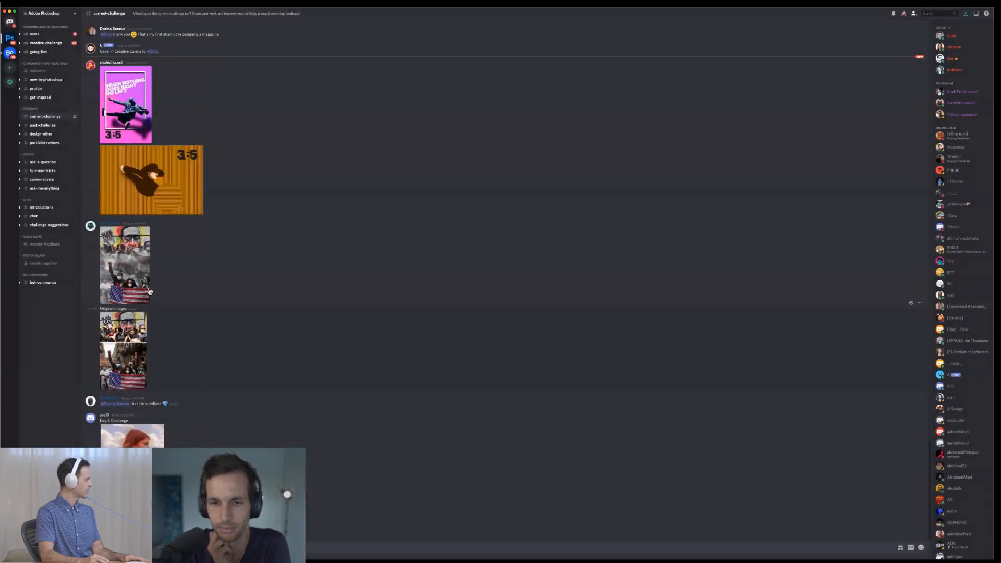
pyautogui.click(138, 354)
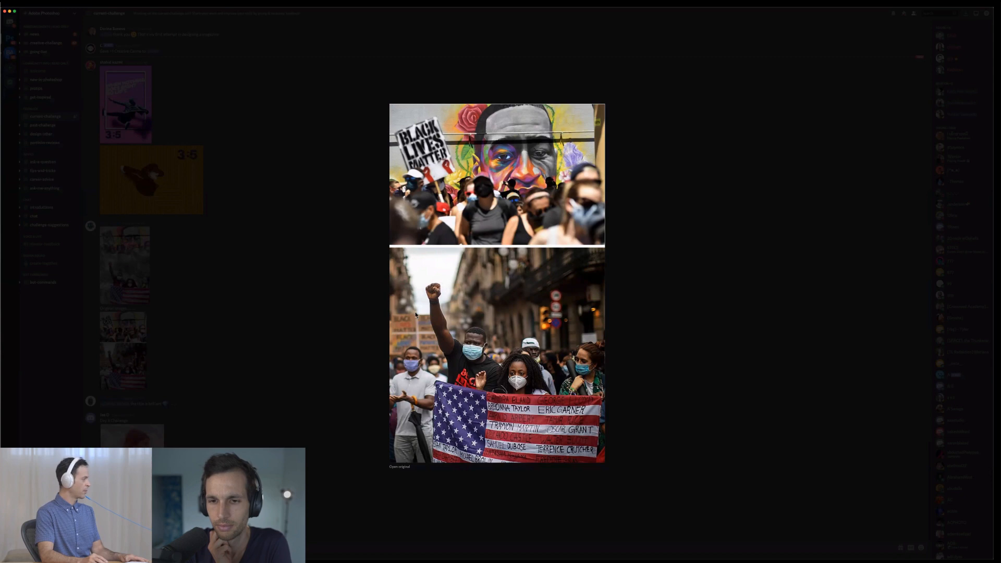
pyautogui.click(363, 318)
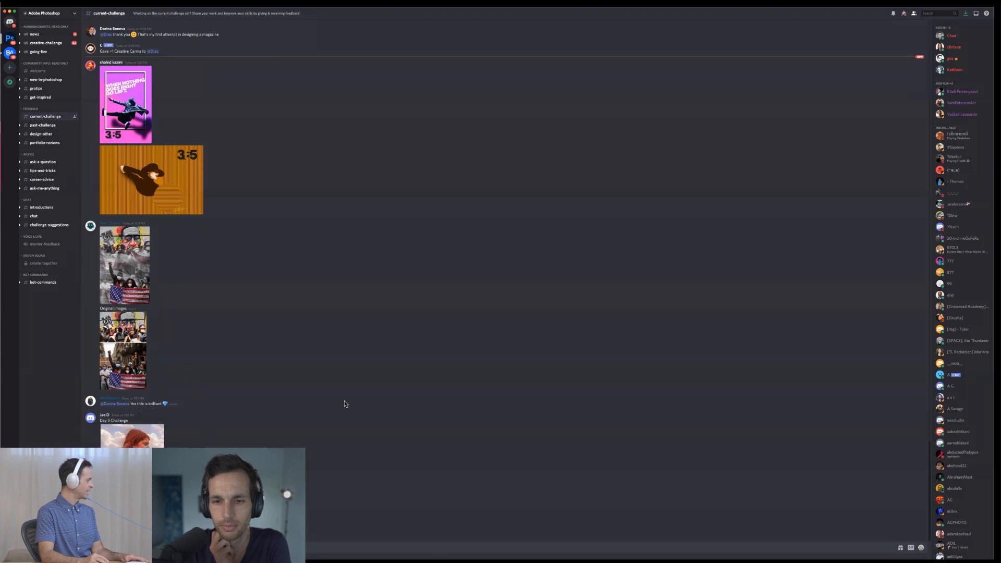
# - Examine the enlarged Day 3 Challenge portrait of the red-haired woman, and go back up to the earlier submissions
pyautogui.click(131, 435)
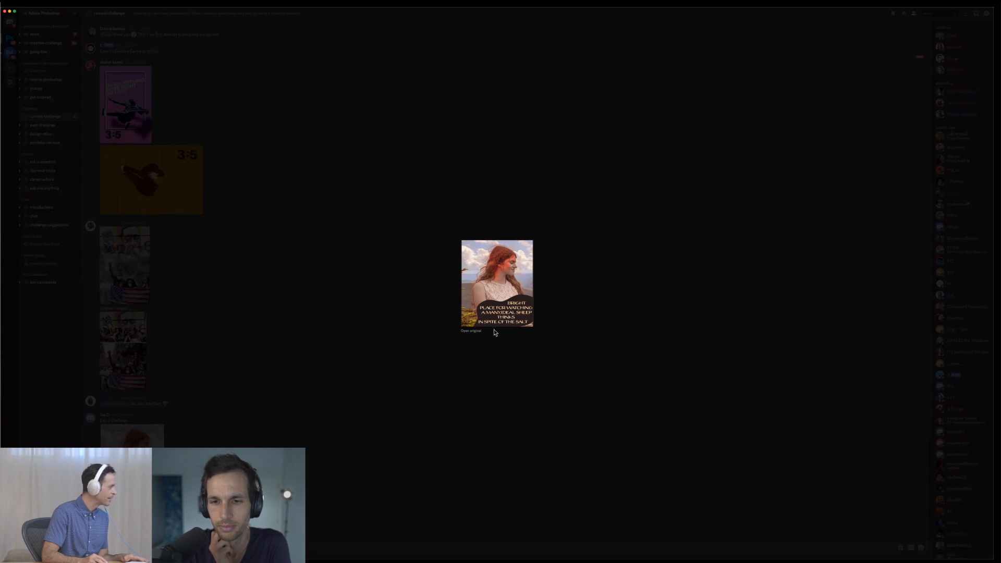
pyautogui.click(398, 344)
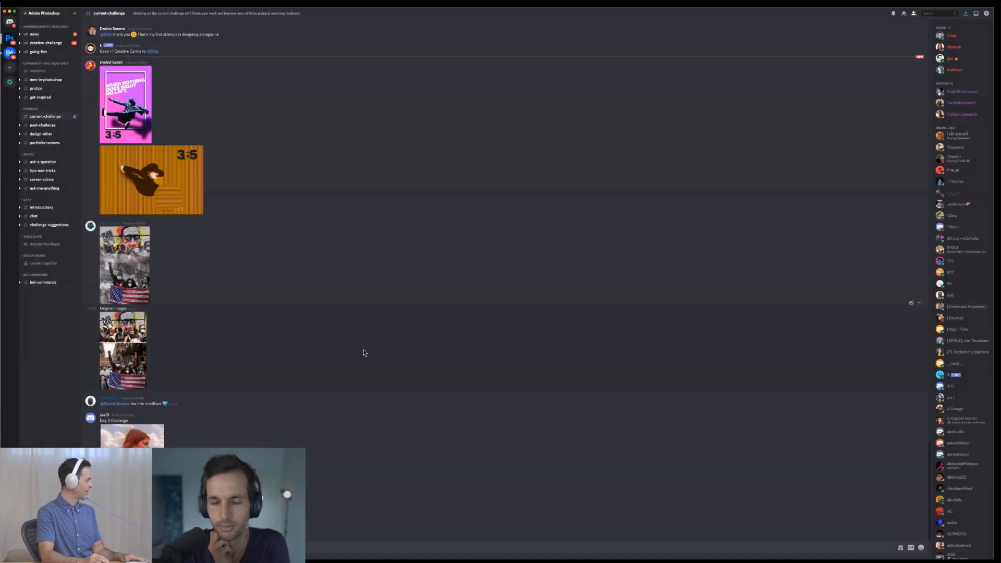
pyautogui.scroll(5, 364, 353)
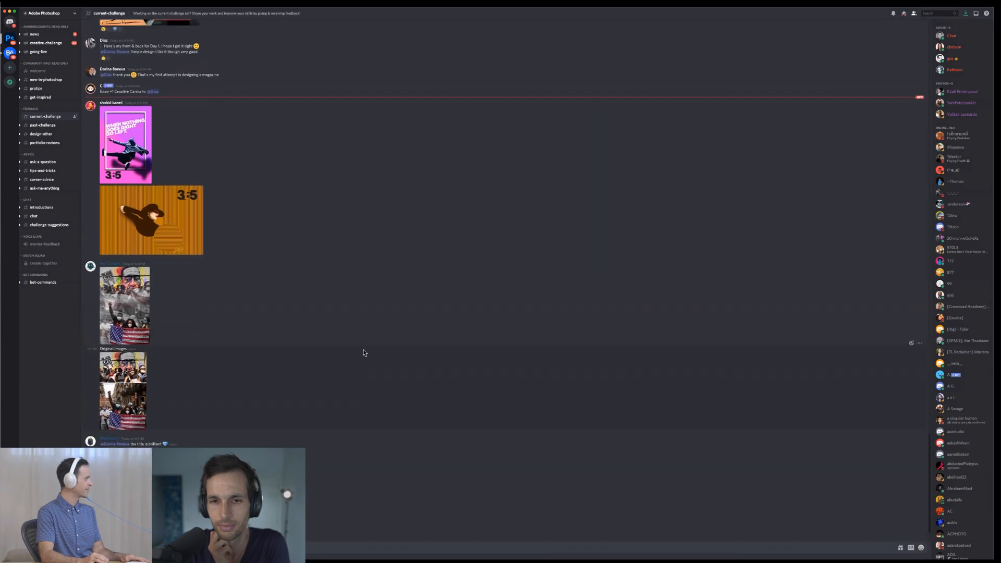
pyautogui.scroll(2, 363, 353)
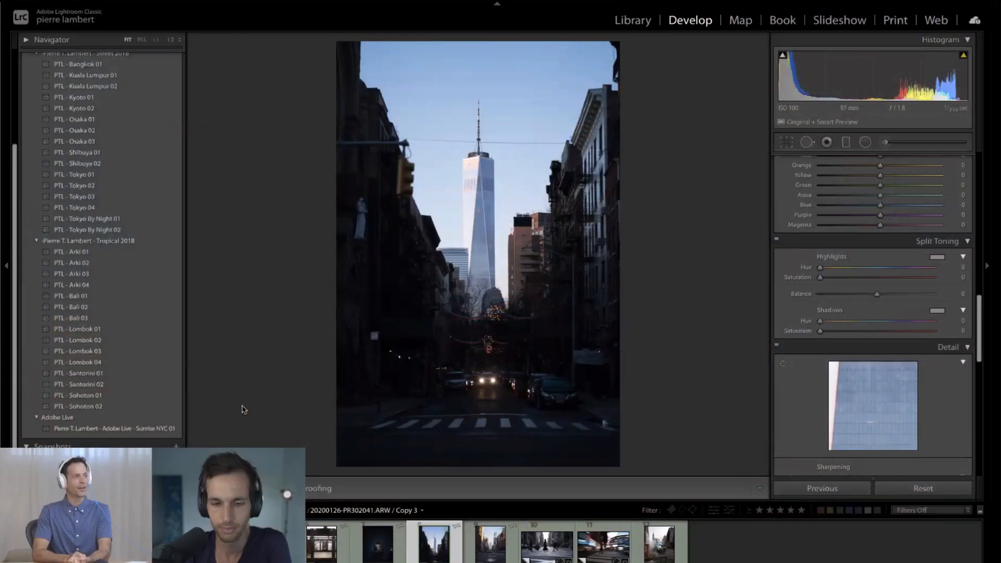
# - Switch to Lightroom Classic and compare the dark headphones photo with its Split Toning turned off and on
pyautogui.click(379, 542)
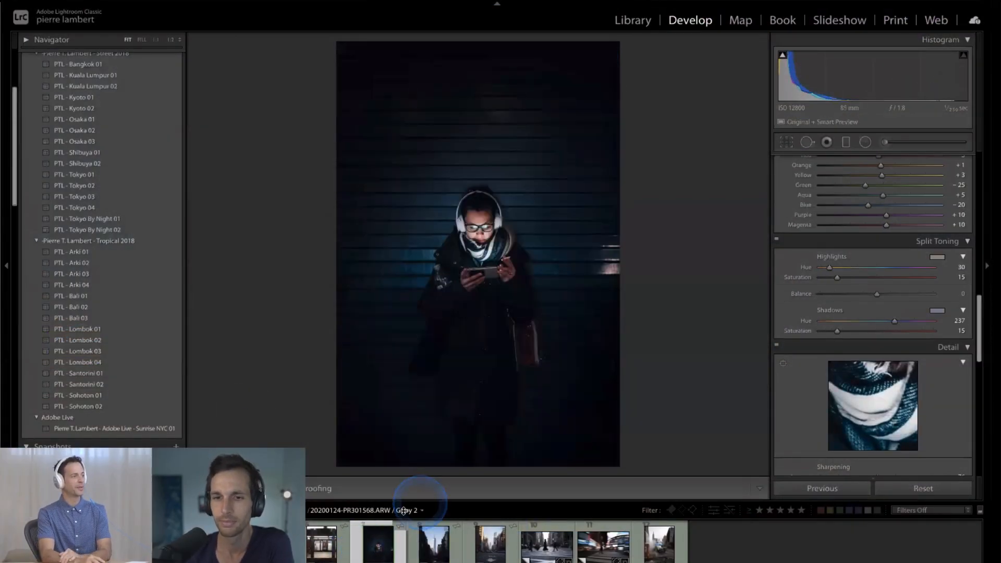
pyautogui.press('Left')
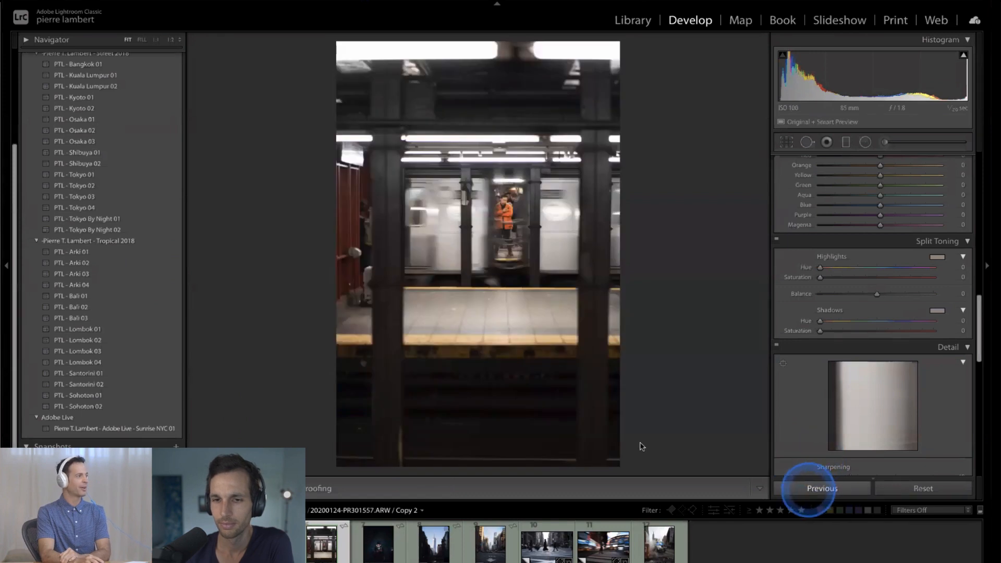
pyautogui.press('Right')
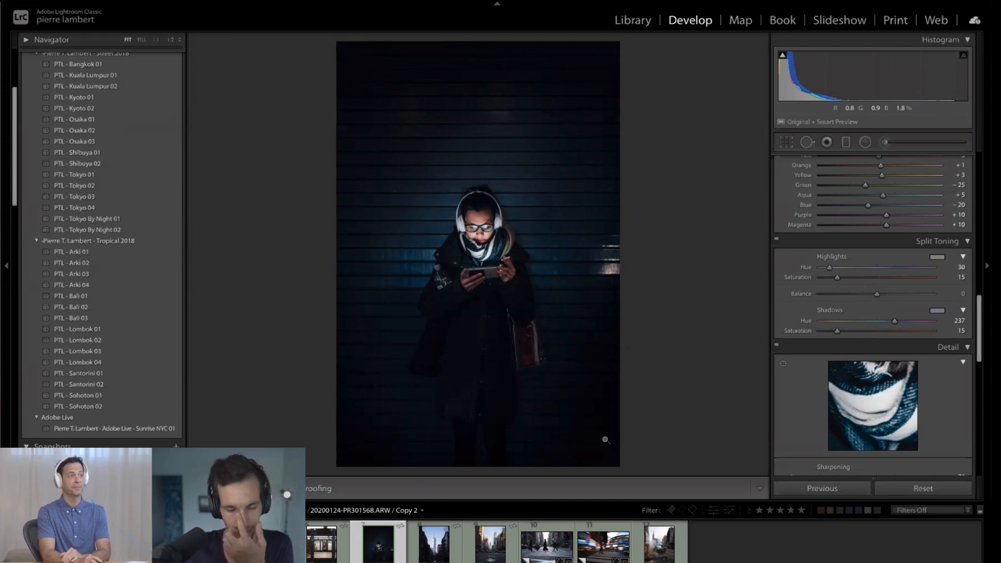
pyautogui.click(776, 241)
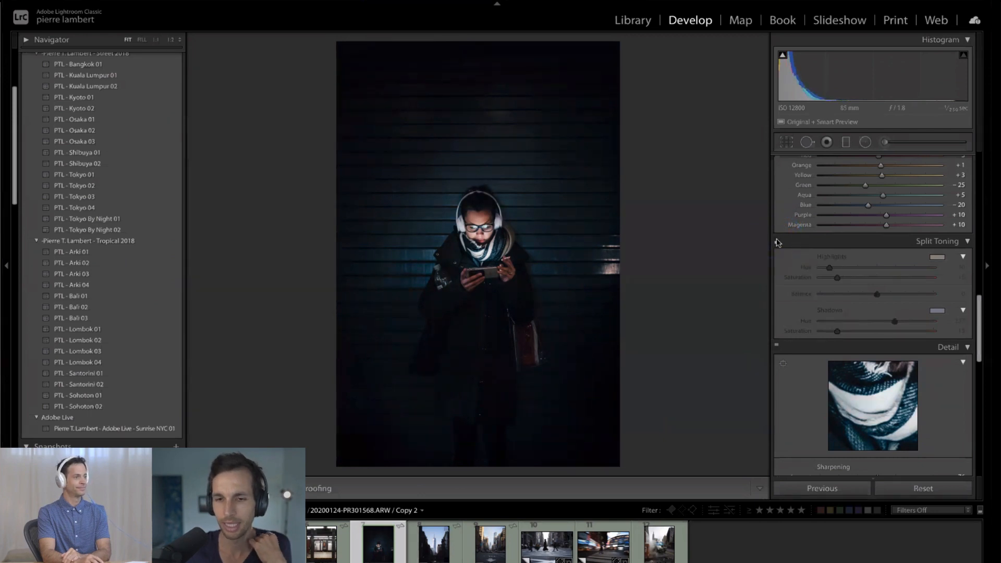
pyautogui.click(776, 241)
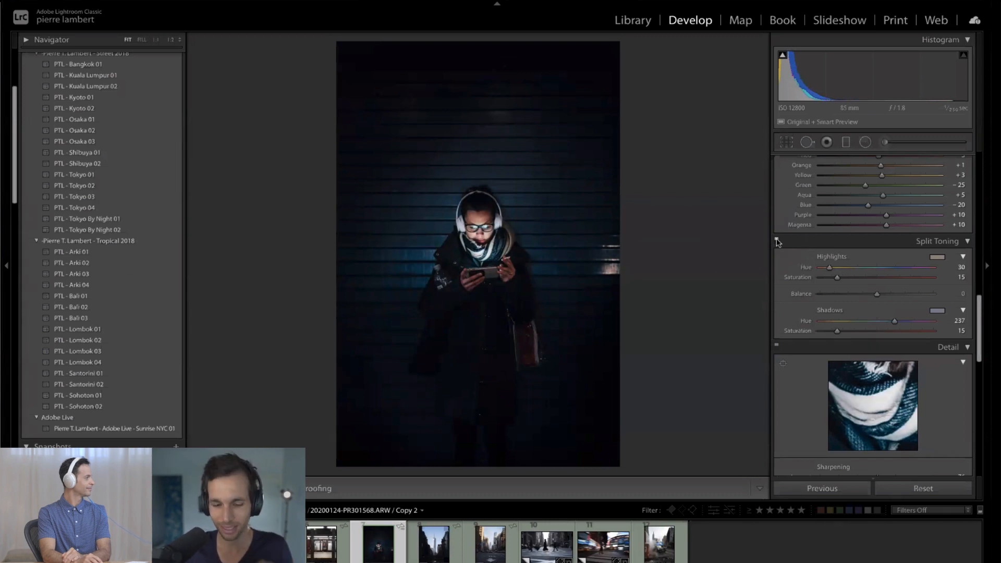
pyautogui.click(776, 241)
# - Review the headphones photo's Sharpening, Noise Reduction, Transform, Calibration and Split Toning settings
pyautogui.scroll(-5, 777, 241)
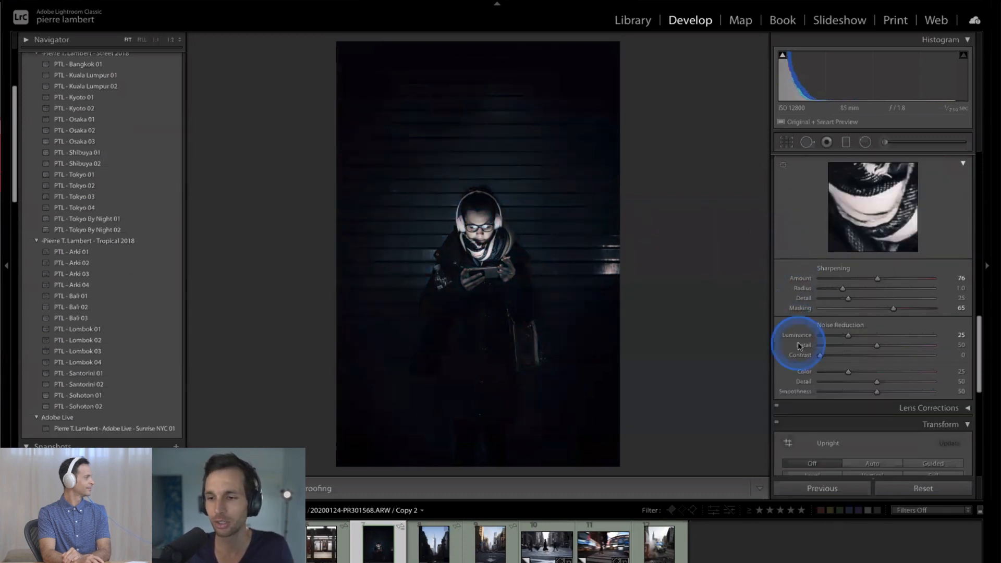
pyautogui.scroll(-6, 799, 345)
pyautogui.scroll(5, 799, 345)
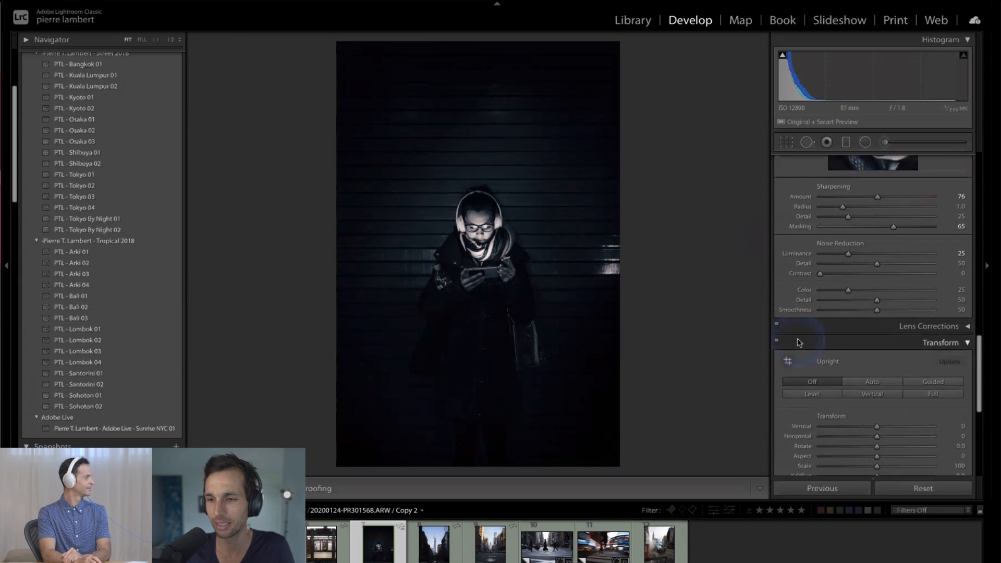
pyautogui.scroll(-2, 795, 324)
pyautogui.scroll(5, 795, 324)
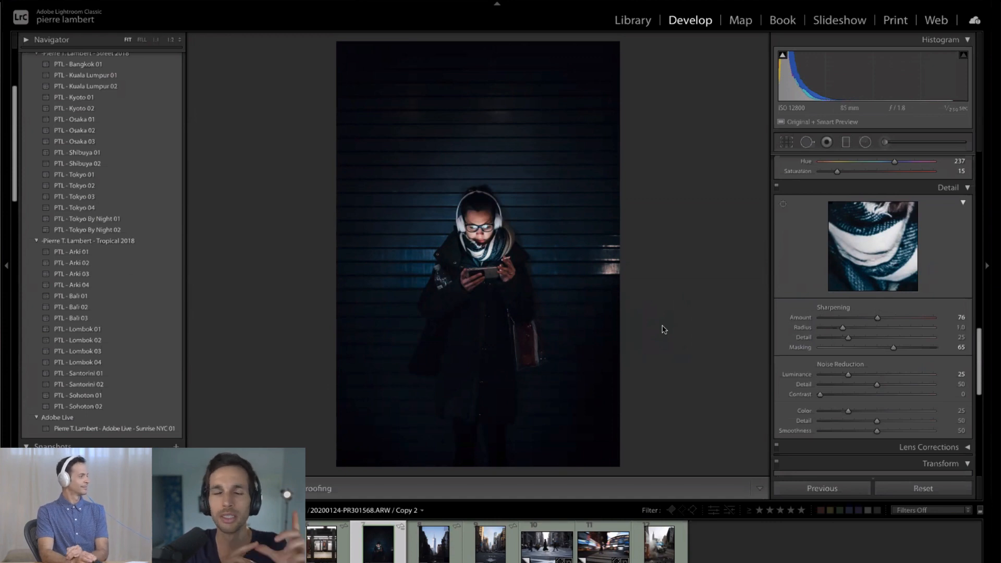
pyautogui.scroll(-10, 849, 350)
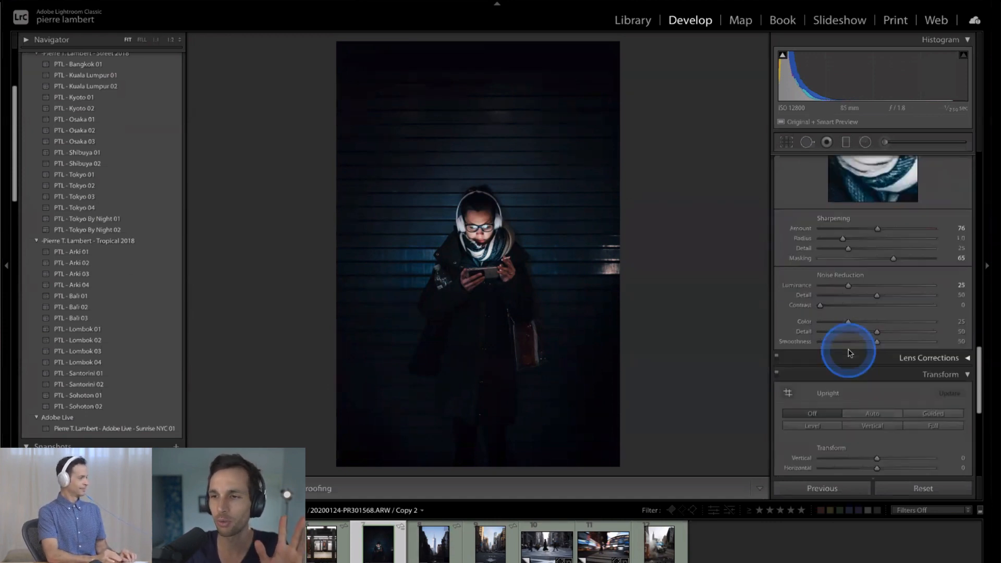
pyautogui.scroll(10, 850, 356)
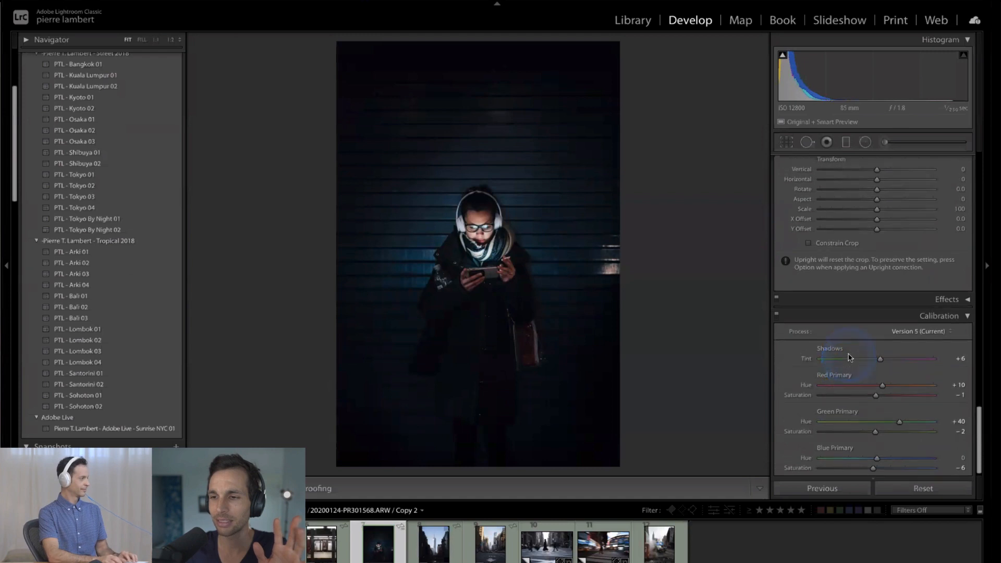
pyautogui.scroll(8, 850, 357)
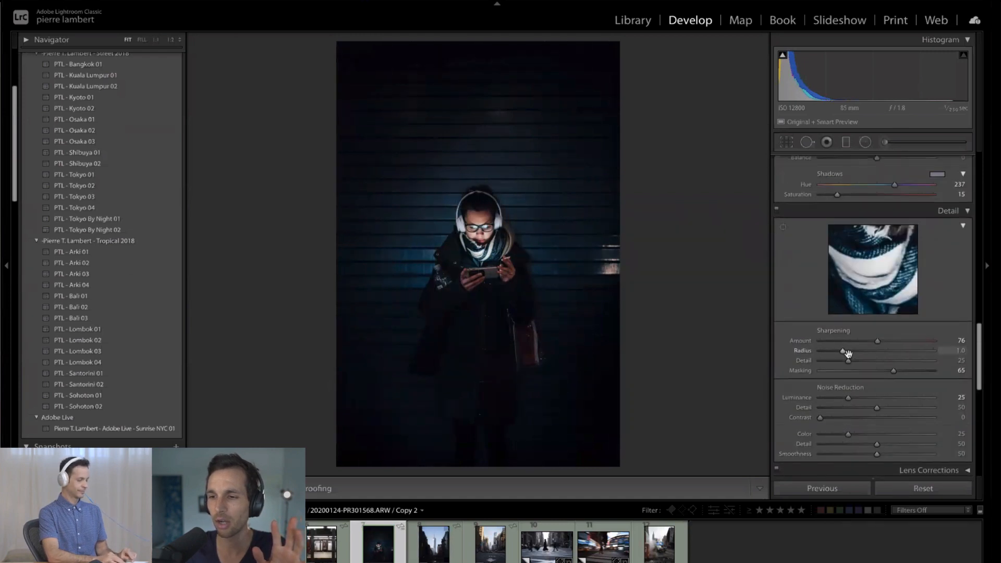
pyautogui.scroll(1, 848, 357)
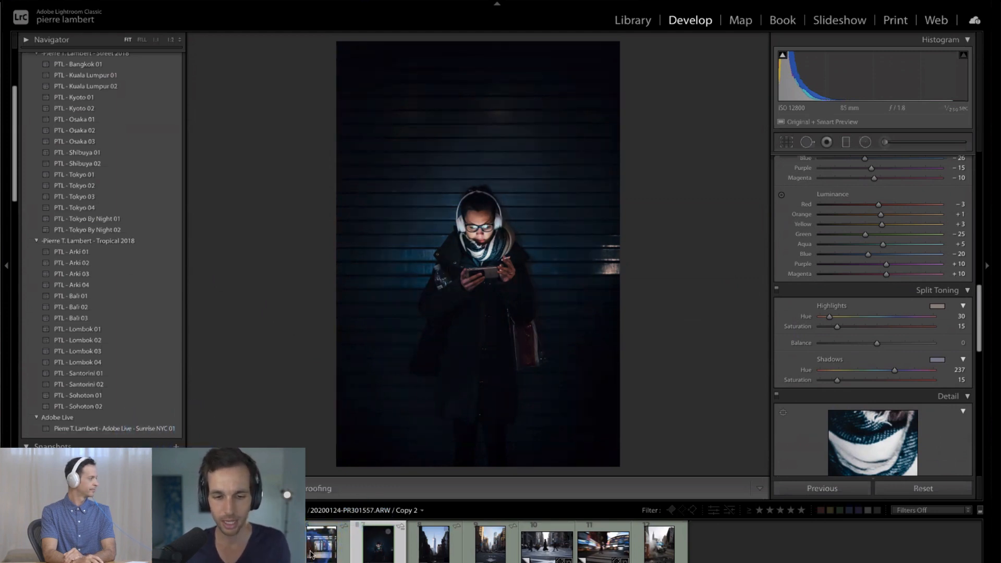
# - Apply the headphones photo's settings to the subway platform photo, check the Basic adjustments, and undo the pasted settings
pyautogui.click(311, 553)
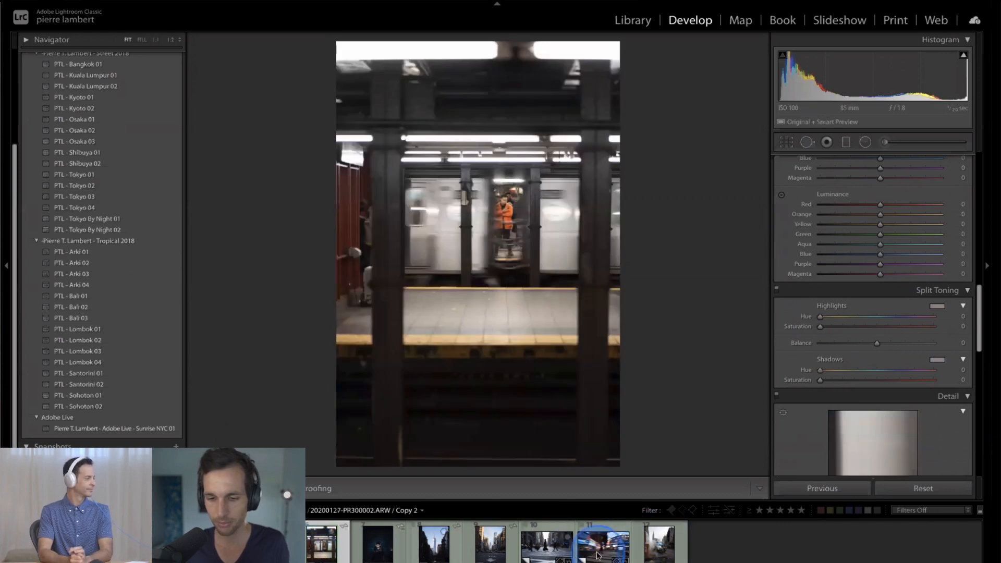
pyautogui.click(808, 488)
pyautogui.click(678, 284)
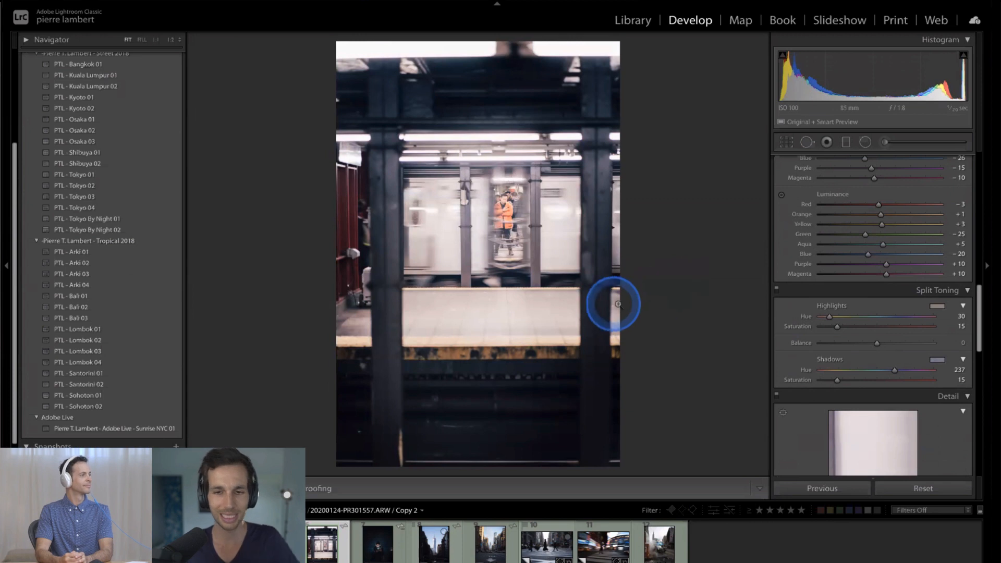
pyautogui.scroll(10, 825, 180)
pyautogui.scroll(-1, 825, 180)
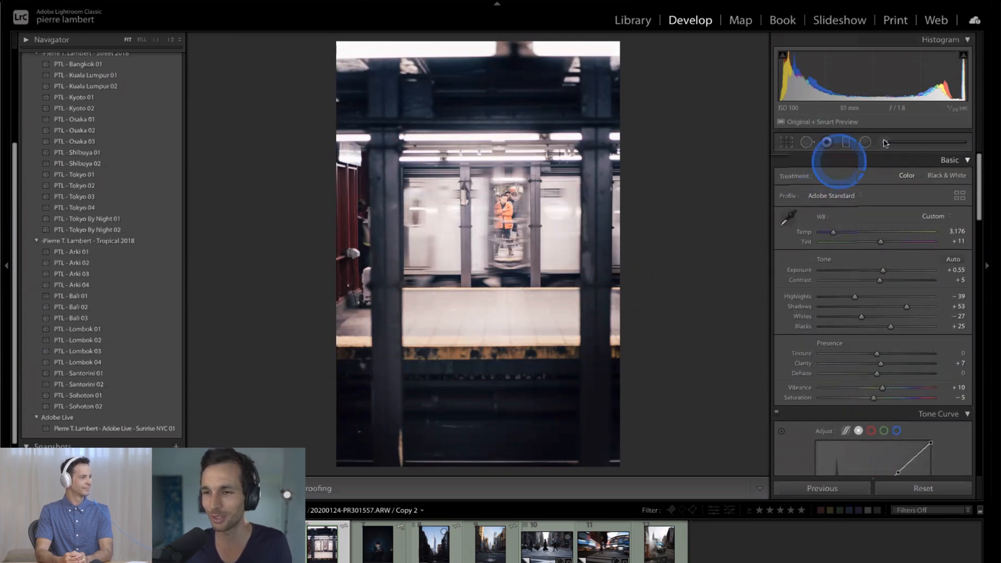
pyautogui.hotkey('ctrl', 'z')
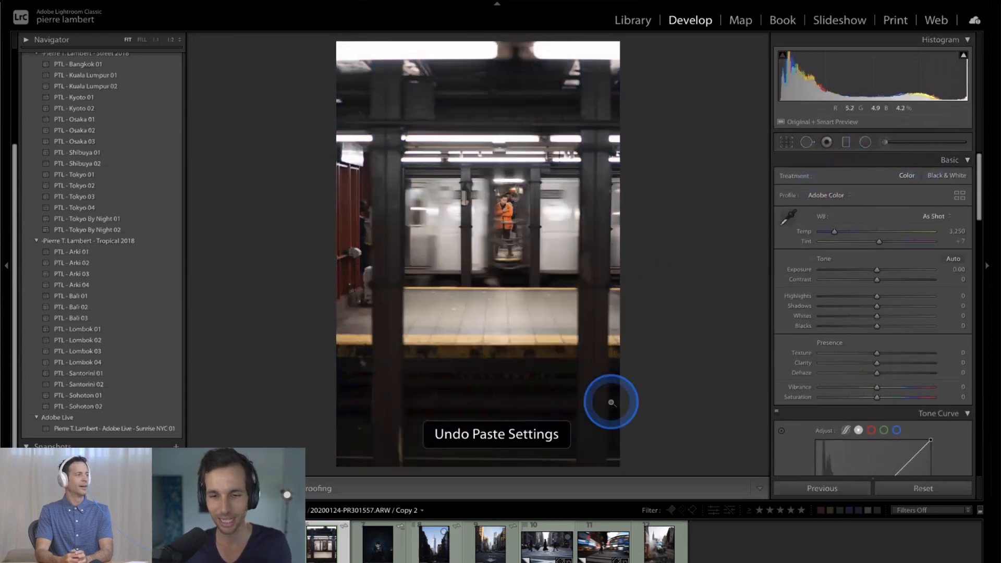
# - Return to the headphones photo and copy its settings, excluding White Balance, Exposure, Local Adjustments, Lens Corrections, Transform, Spot Removal and Crop
pyautogui.press('Right')
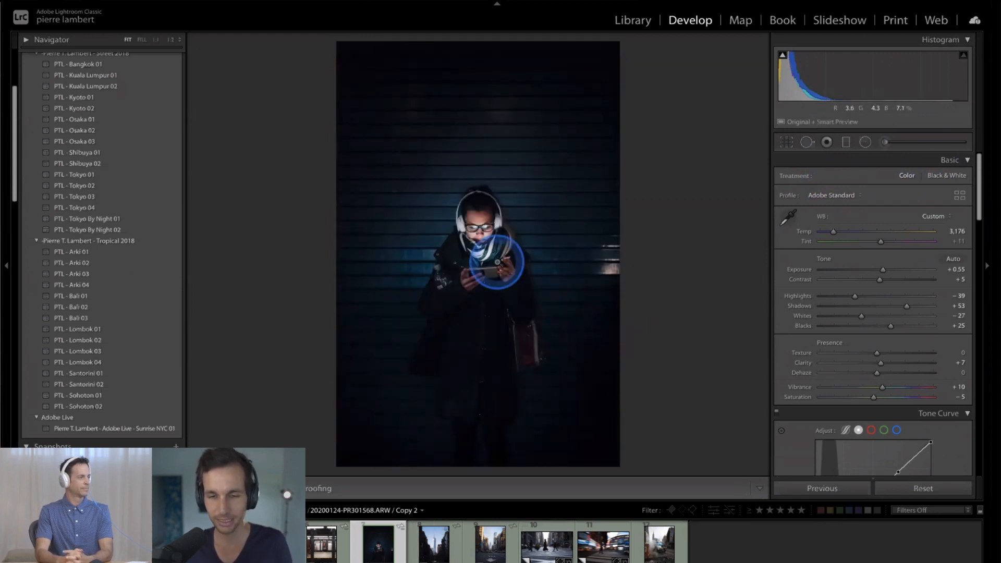
pyautogui.click(141, 0)
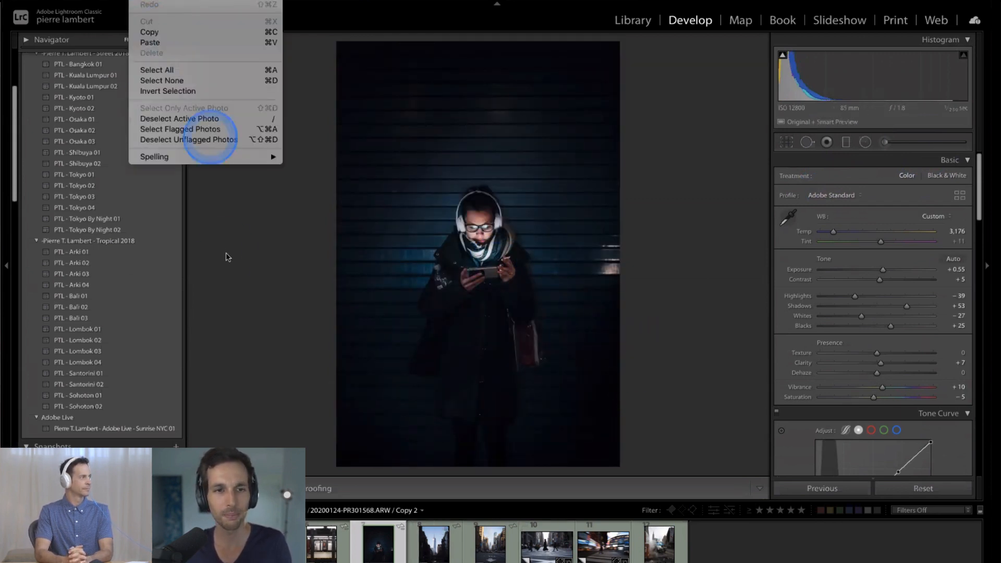
pyautogui.click(227, 256)
pyautogui.press('super+c')
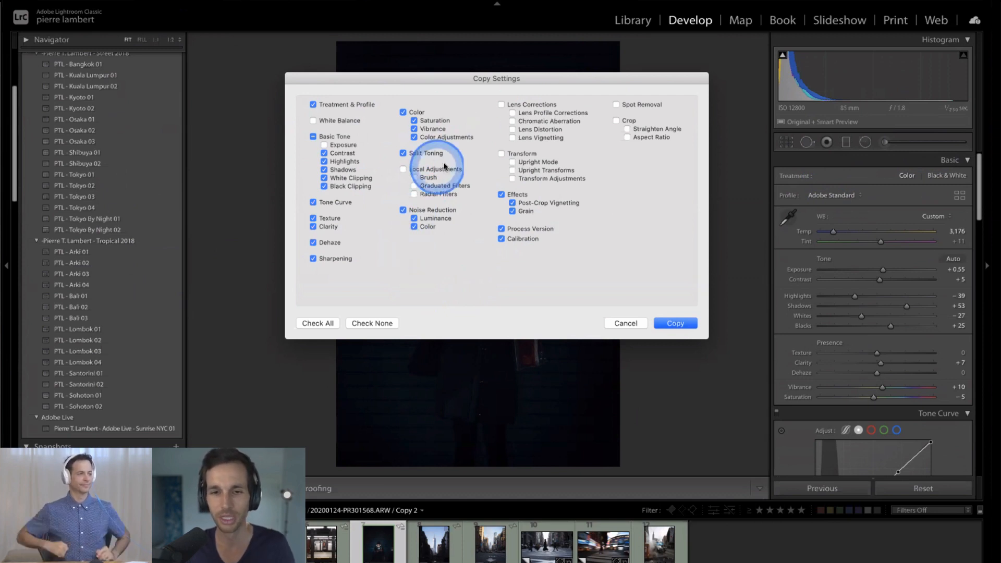
pyautogui.click(674, 324)
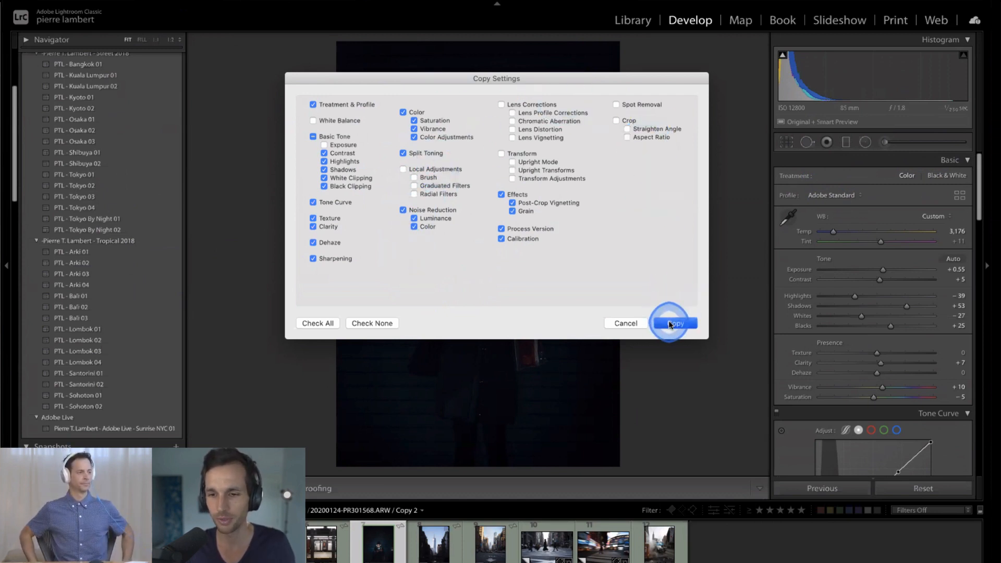
# - Apply the headphones photo's full previous settings to the motion-blurred scooter photo and warm its Temp to 5,190
pyautogui.click(602, 545)
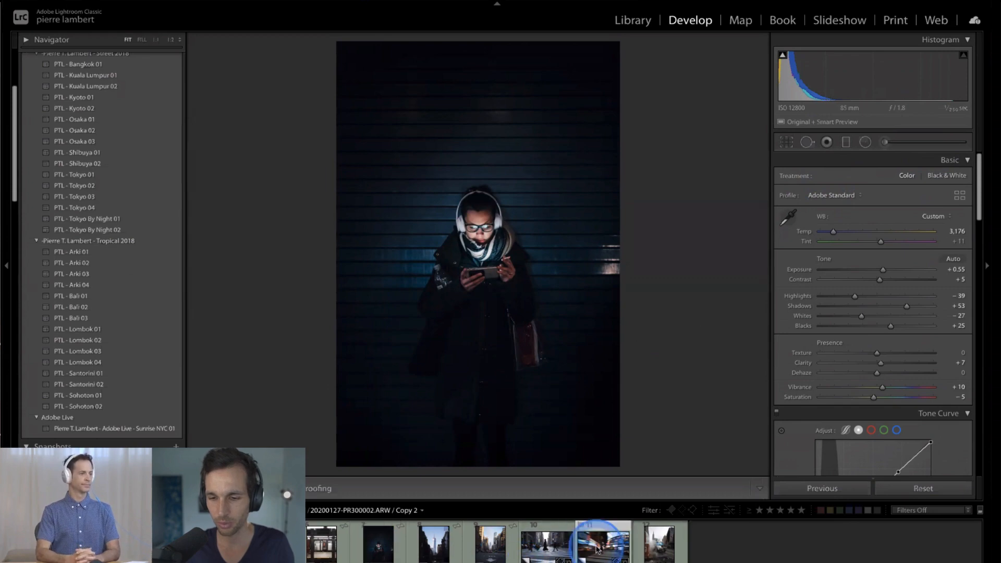
pyautogui.click(782, 487)
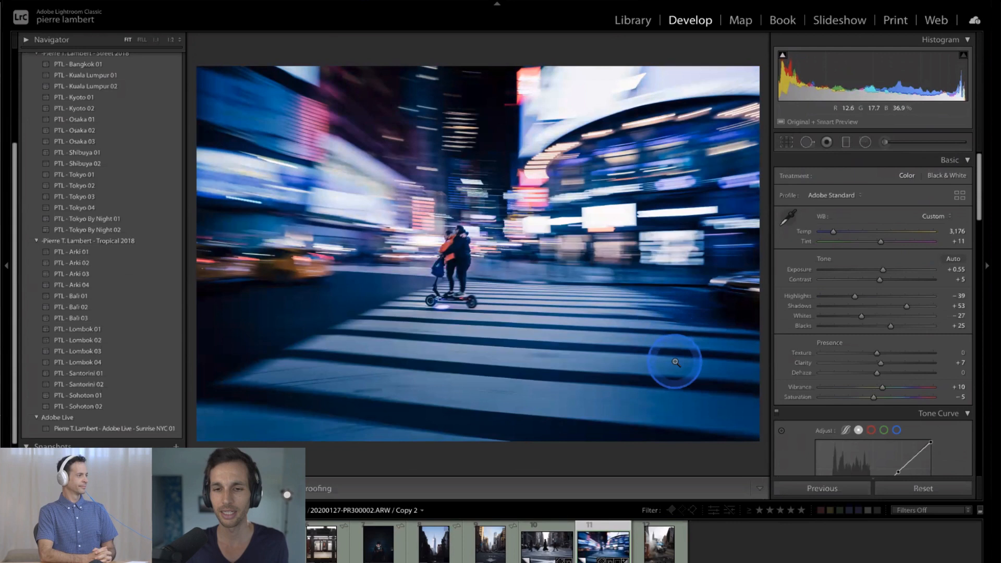
pyautogui.scroll(1, 870, 354)
pyautogui.scroll(-1, 869, 355)
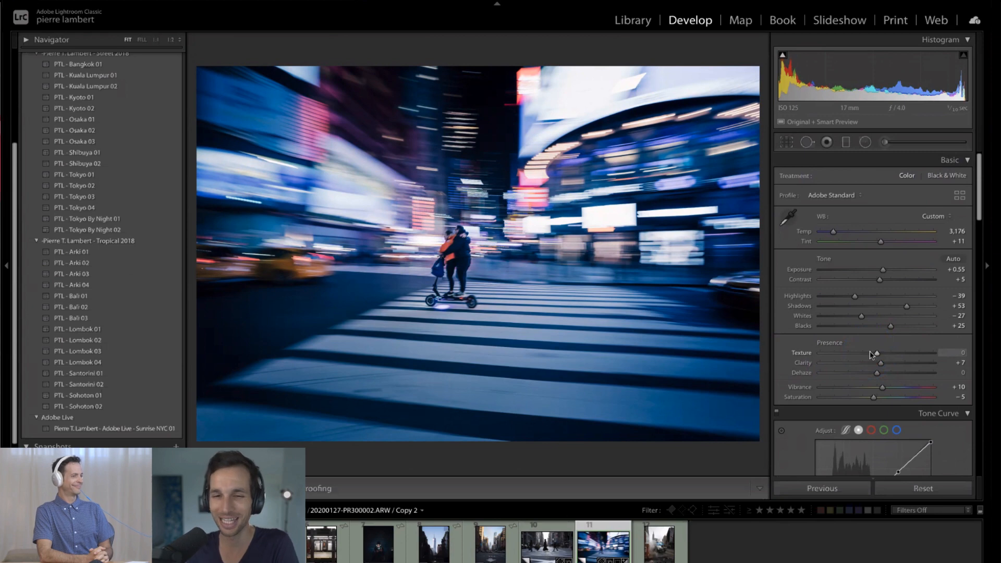
pyautogui.click(833, 231)
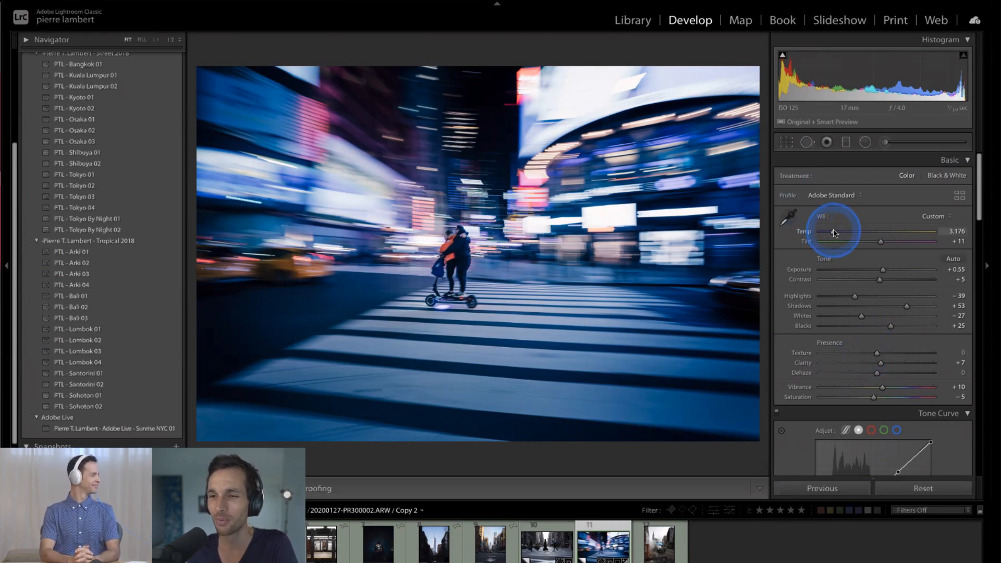
pyautogui.moveTo(837, 232); pyautogui.dragTo(852, 232)
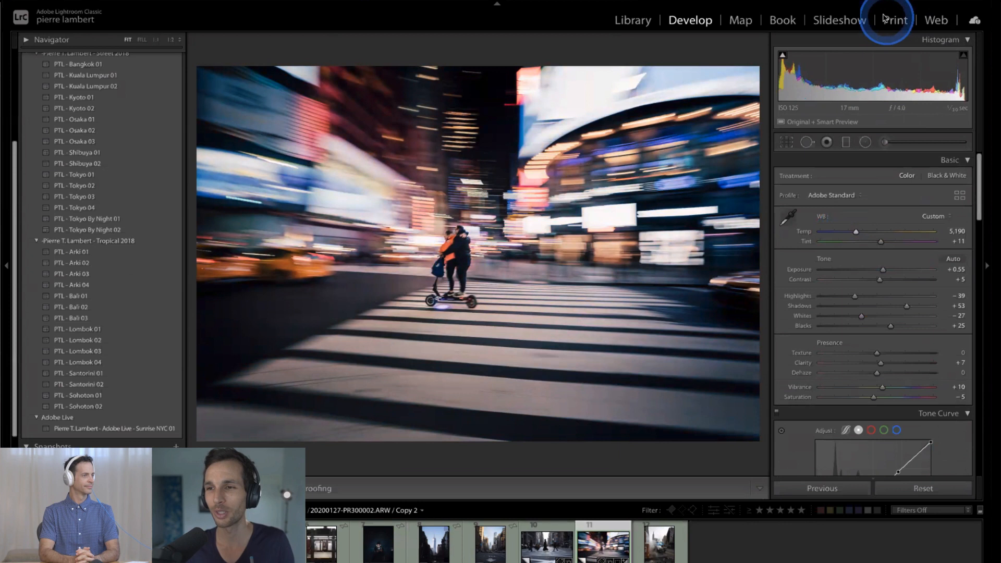
# - Find the night food cart photo in the 2020-01-00-Me-NYC collection and open it for developing
pyautogui.click(395, 546)
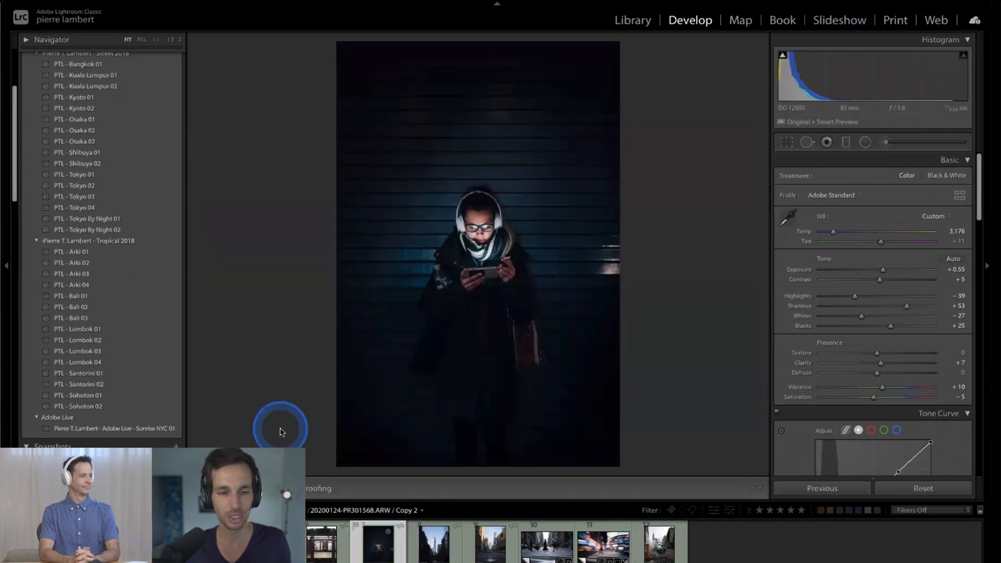
pyautogui.press('g')
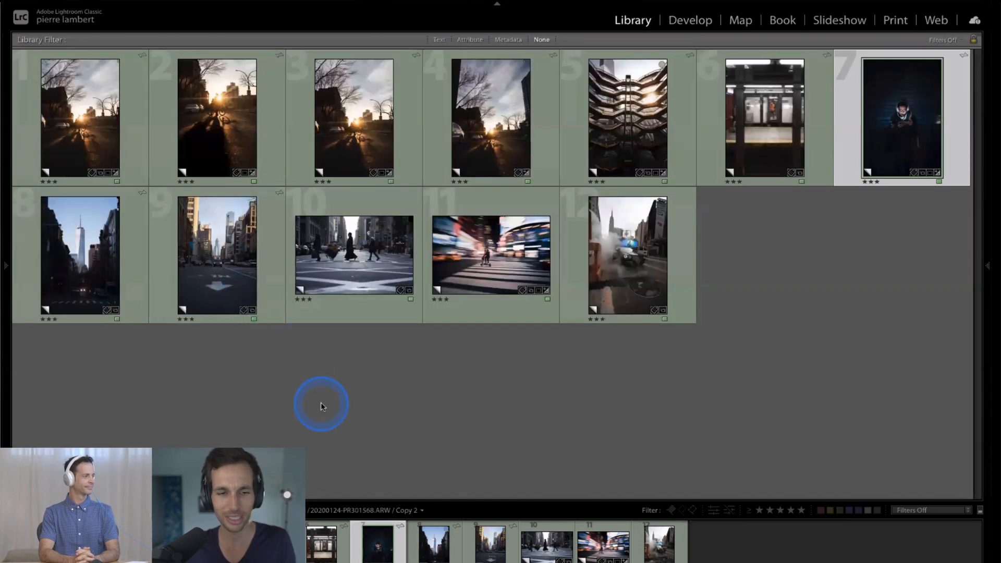
pyautogui.press('Tab')
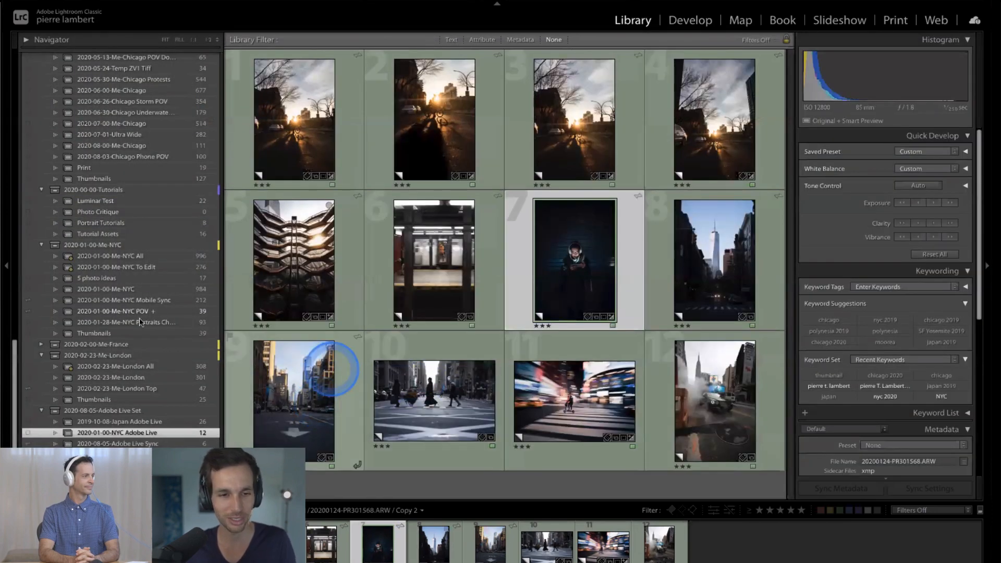
pyautogui.click(173, 289)
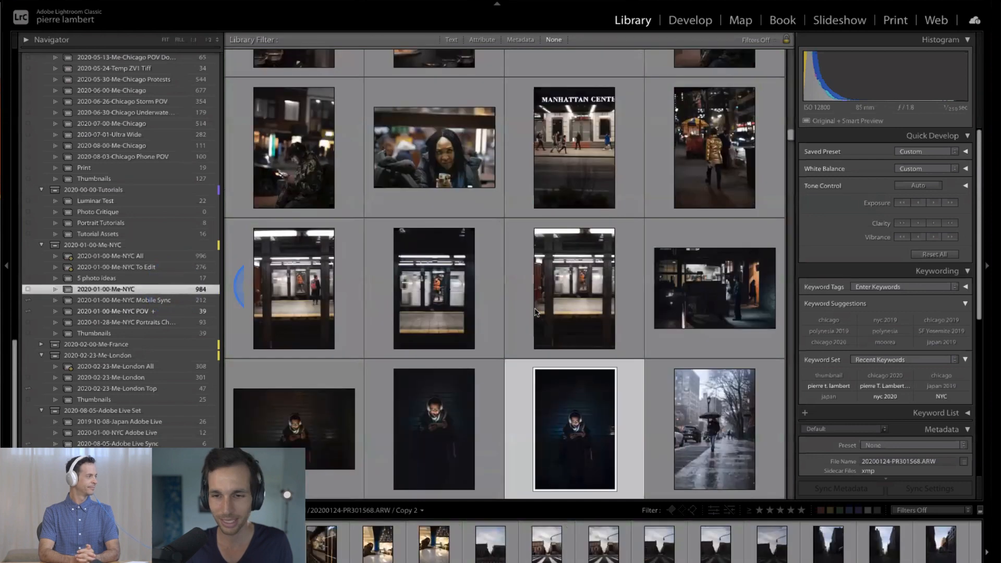
pyautogui.scroll(-1, 556, 443)
pyautogui.scroll(-1, 555, 442)
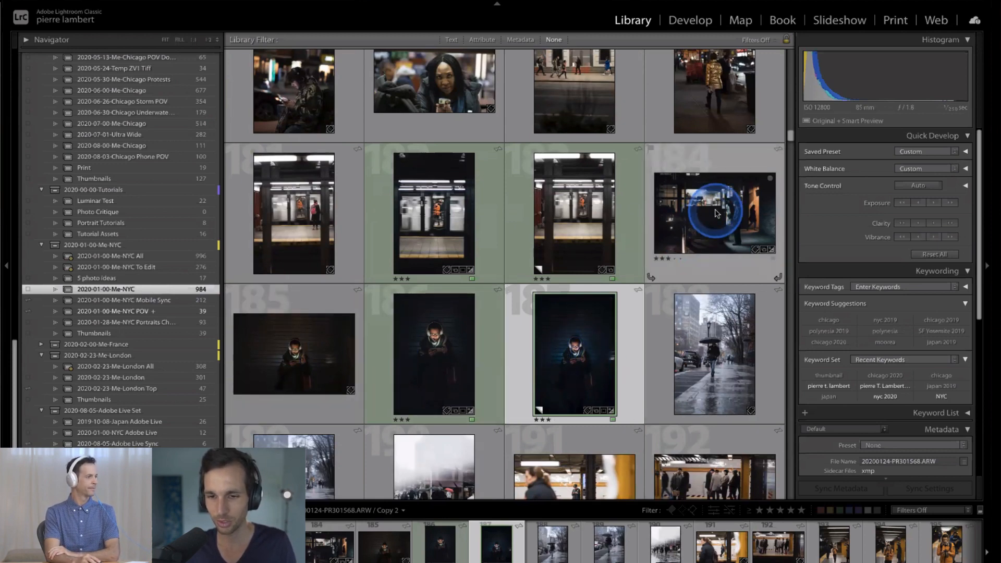
pyautogui.click(692, 228)
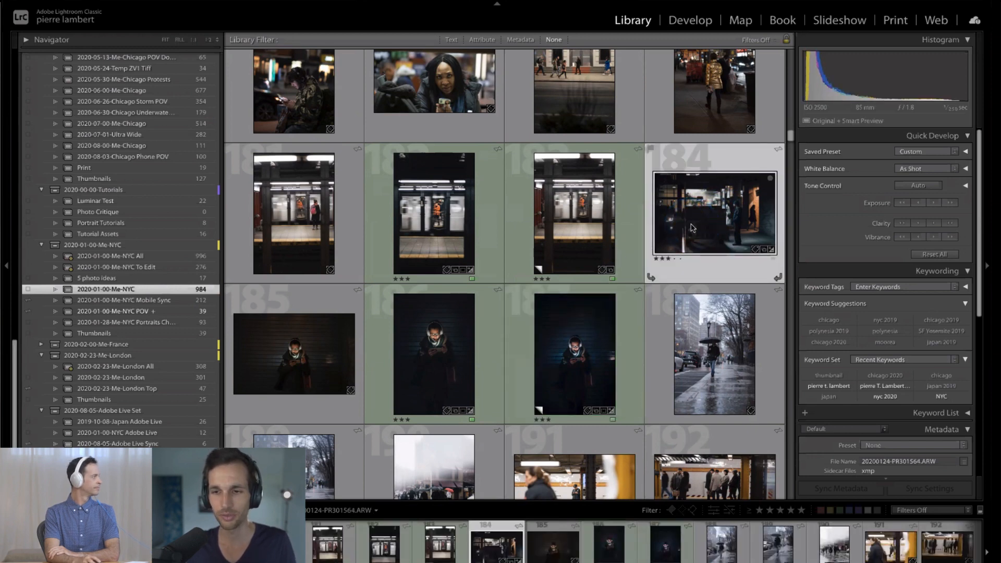
pyautogui.press('d')
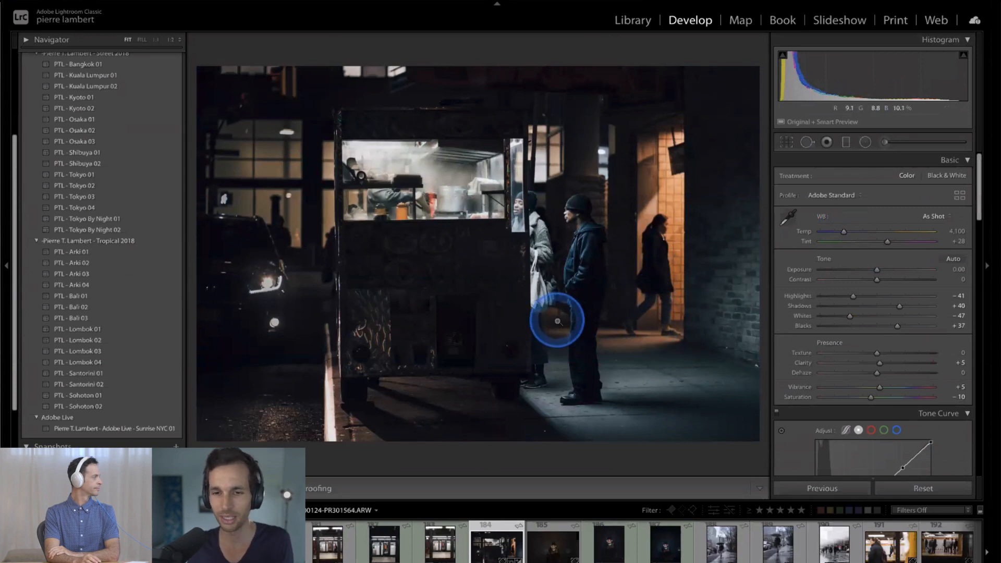
# - Paste the copied settings onto the food cart photo and compare it side by side with the blue-toned headphones photo
pyautogui.hotkey('ctrl', 'shift', 'v')
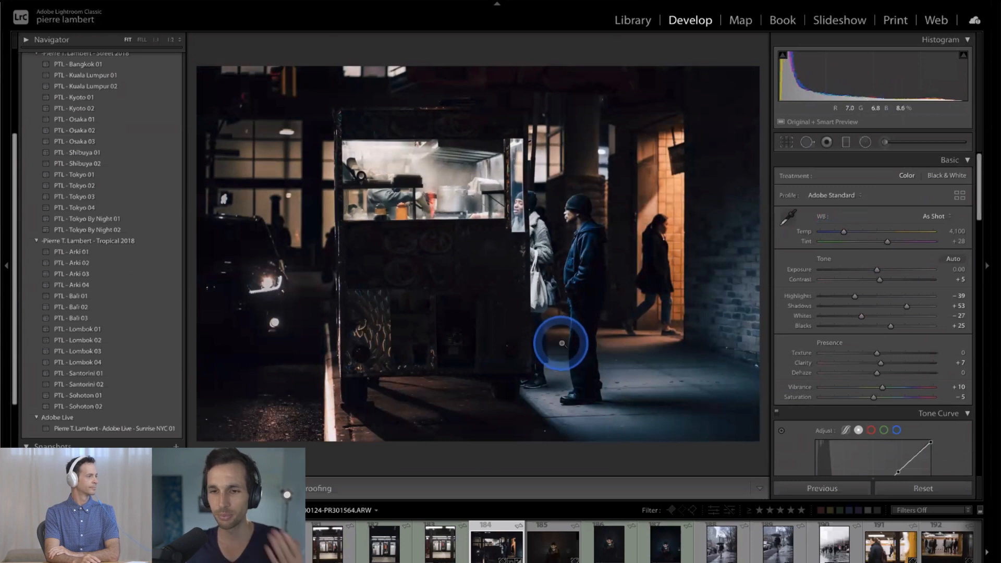
pyautogui.rightClick(451, 302)
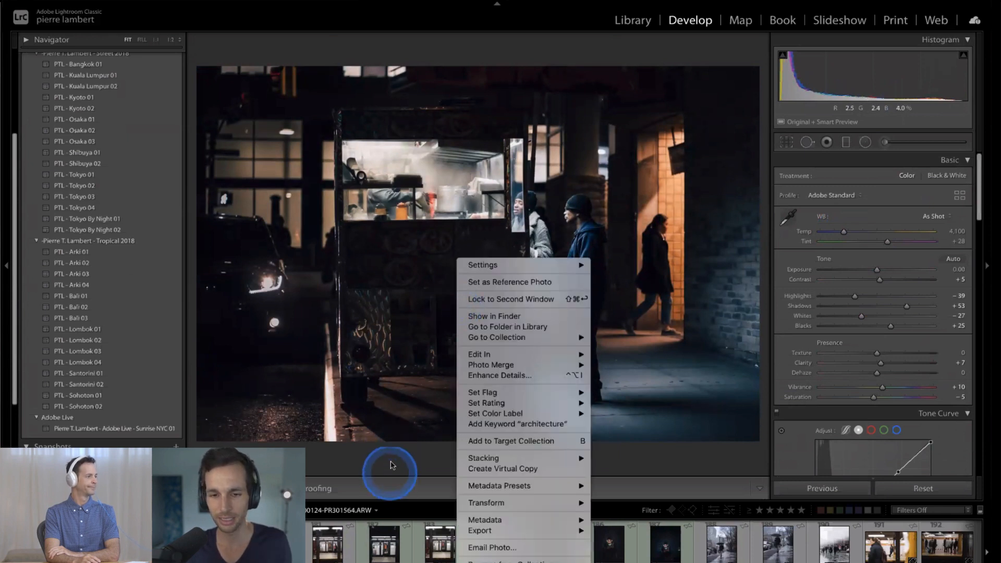
pyautogui.click(396, 459)
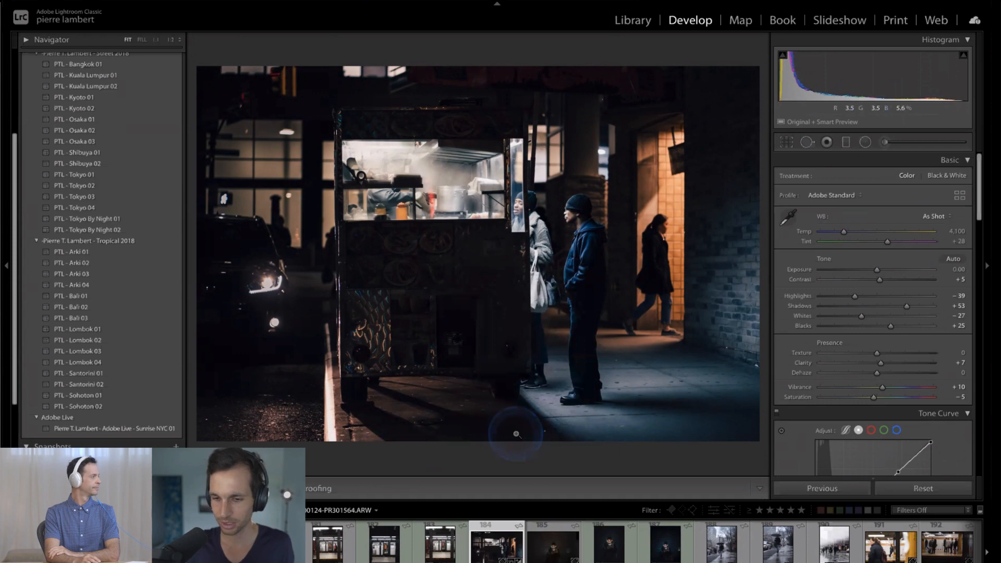
pyautogui.keyDown('ctrl'); pyautogui.click(651, 543); pyautogui.keyUp('ctrl')
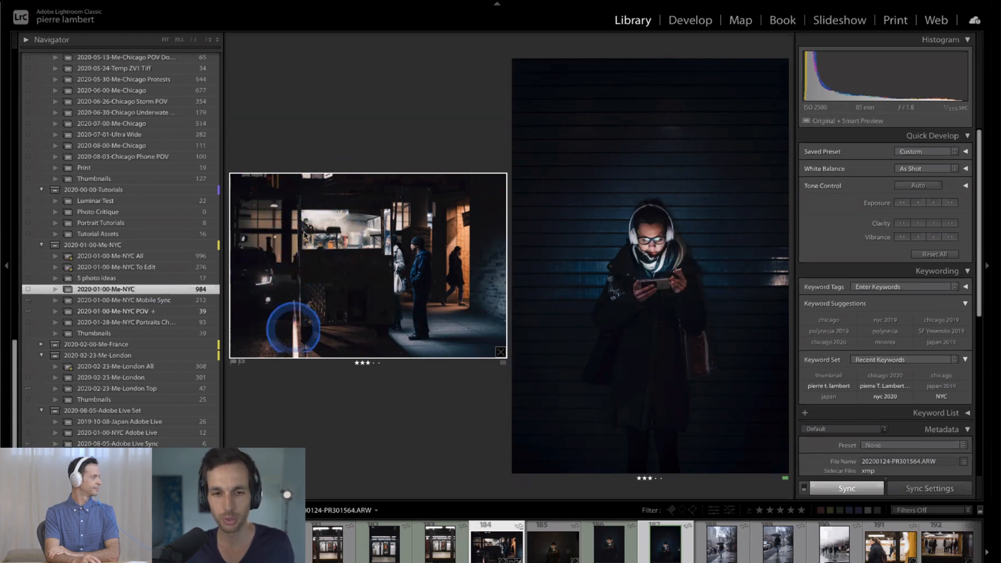
pyautogui.click(496, 544)
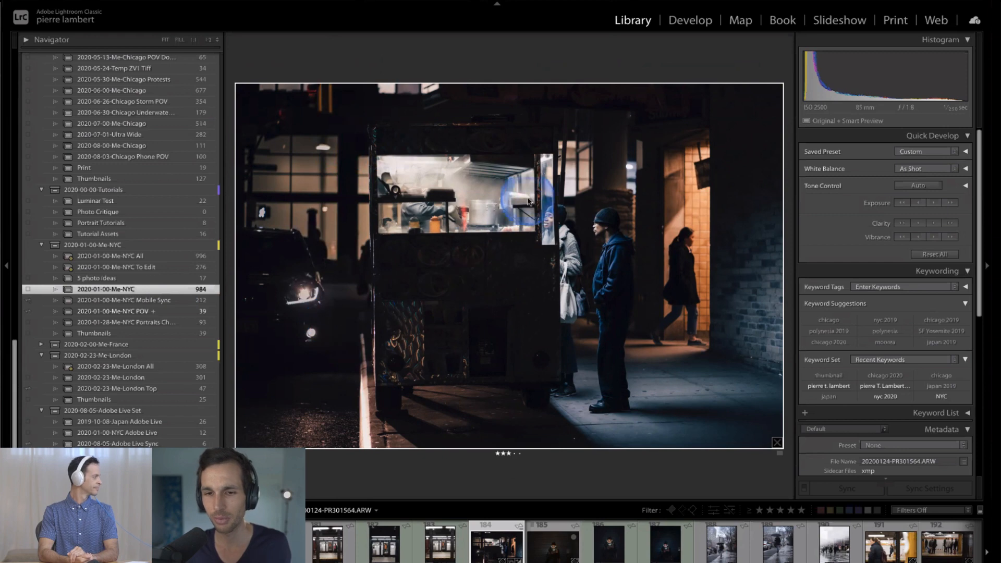
# - Crop the food cart photo with an unlocked aspect ratio, cutting off the parked car and trimming the upper and lower edges
pyautogui.press('r')
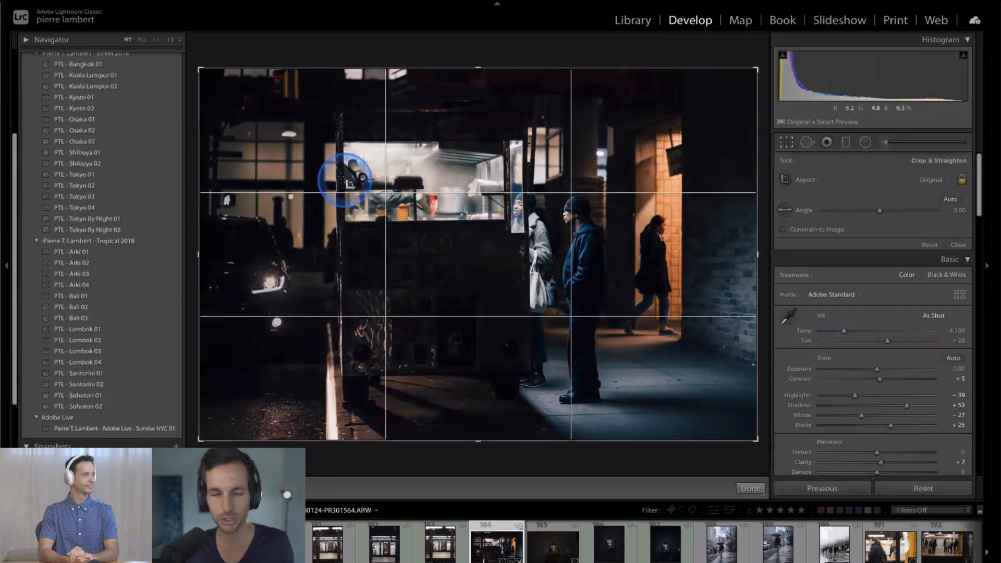
pyautogui.moveTo(202, 258); pyautogui.dragTo(277, 250)
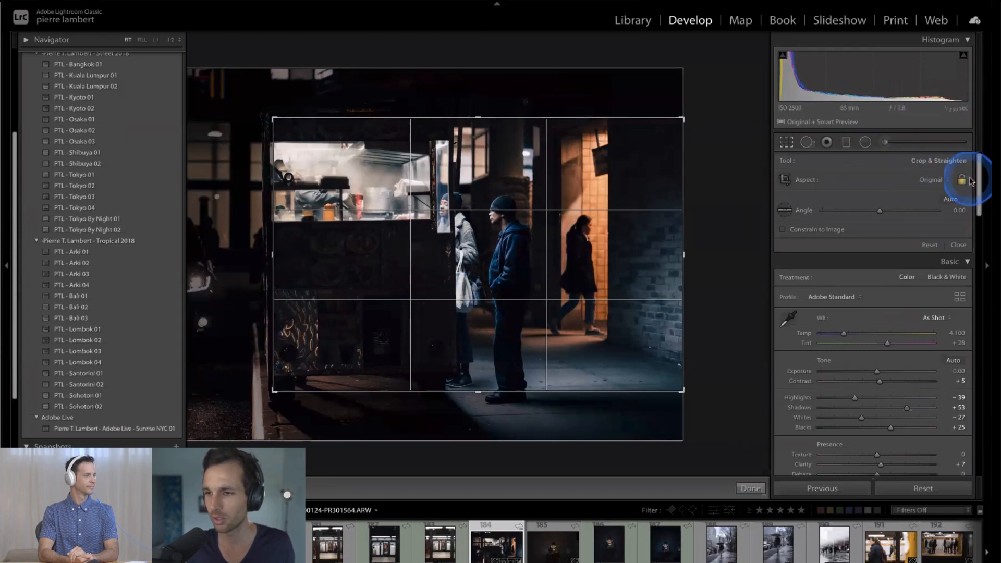
pyautogui.moveTo(678, 120); pyautogui.dragTo(691, 67)
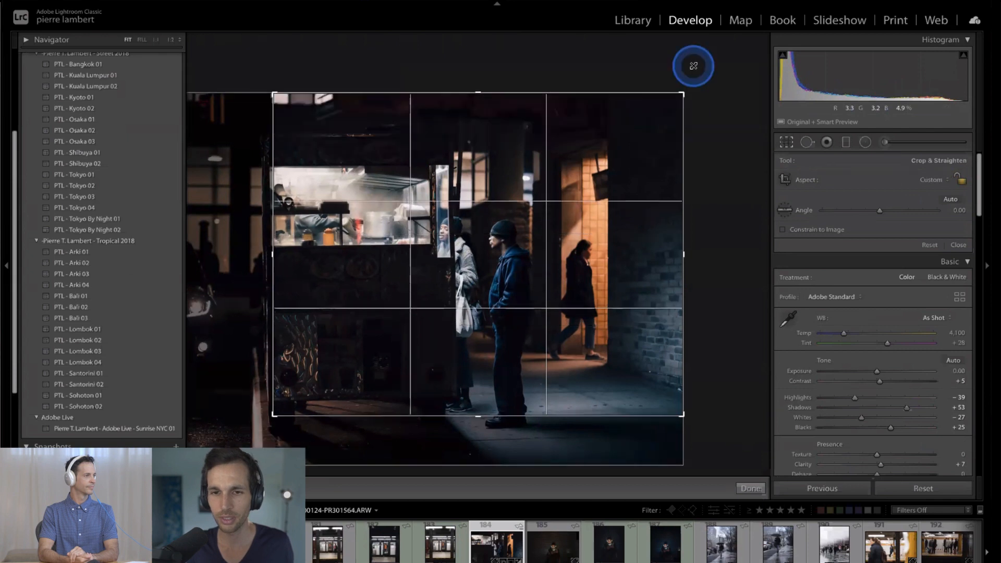
pyautogui.moveTo(476, 412); pyautogui.dragTo(476, 487)
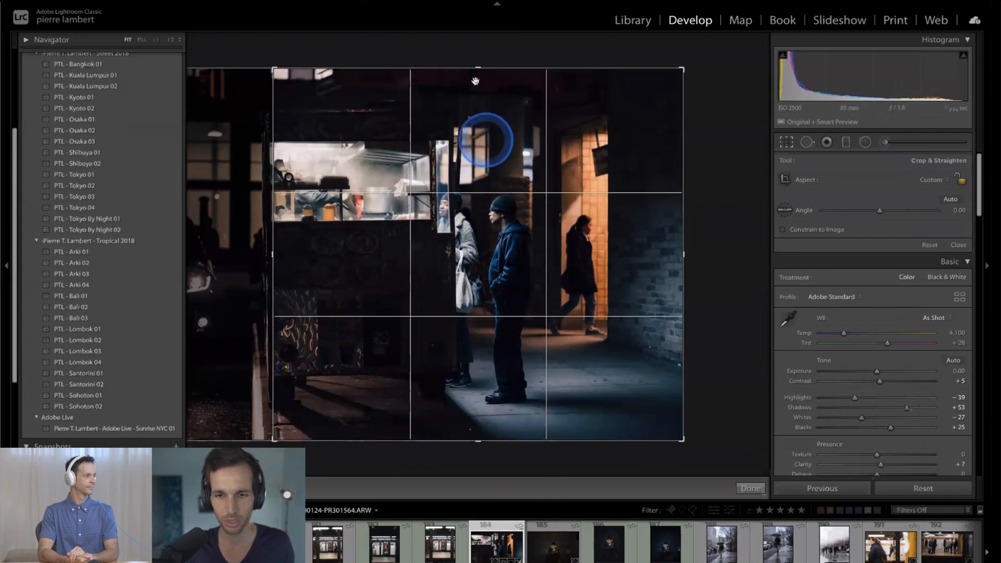
pyautogui.moveTo(478, 68); pyautogui.dragTo(476, 78)
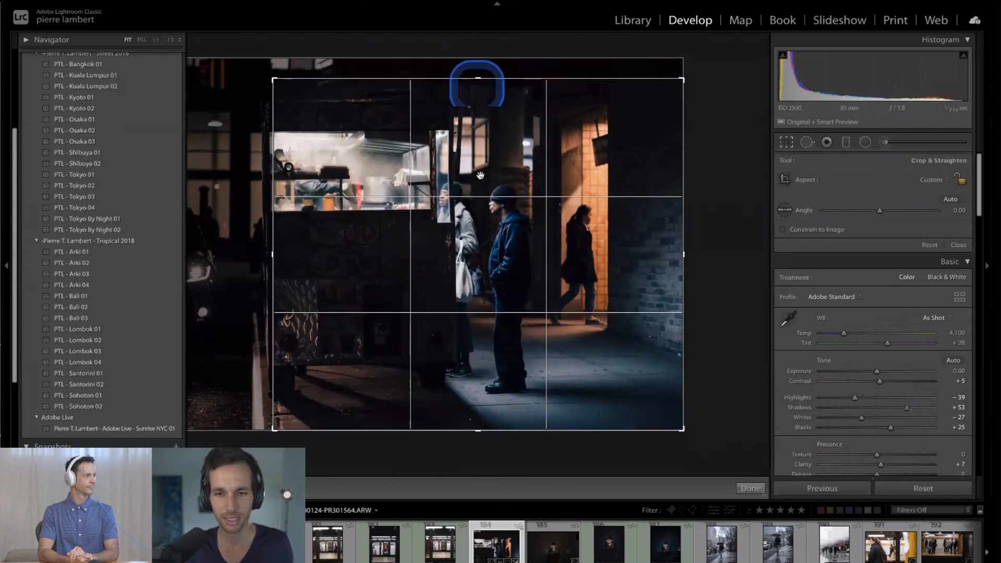
pyautogui.moveTo(480, 175); pyautogui.dragTo(487, 178)
# - Change the crop aspect to 1 x 1, frame the food cart and the three people, and apply the crop
pyautogui.click(933, 180)
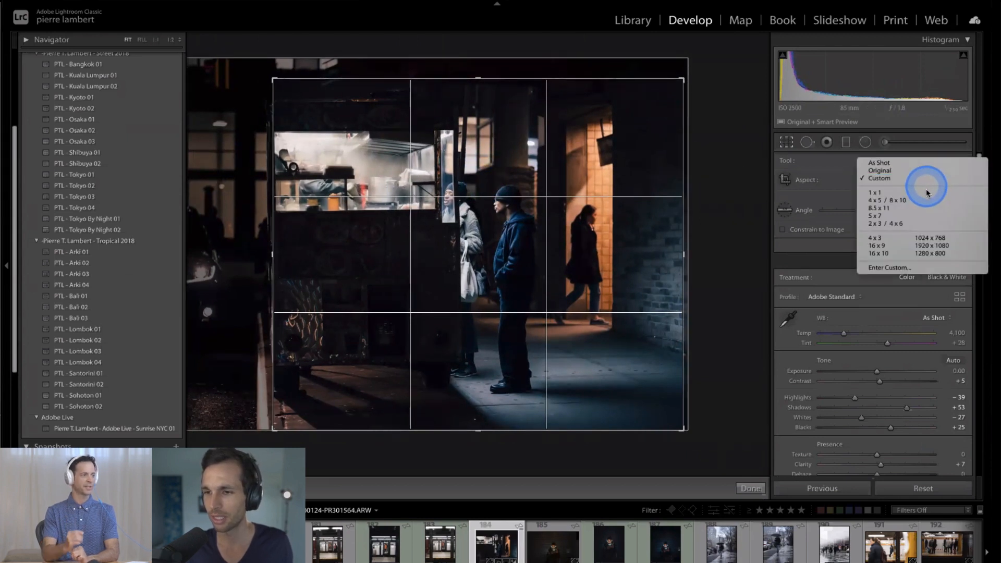
pyautogui.click(926, 192)
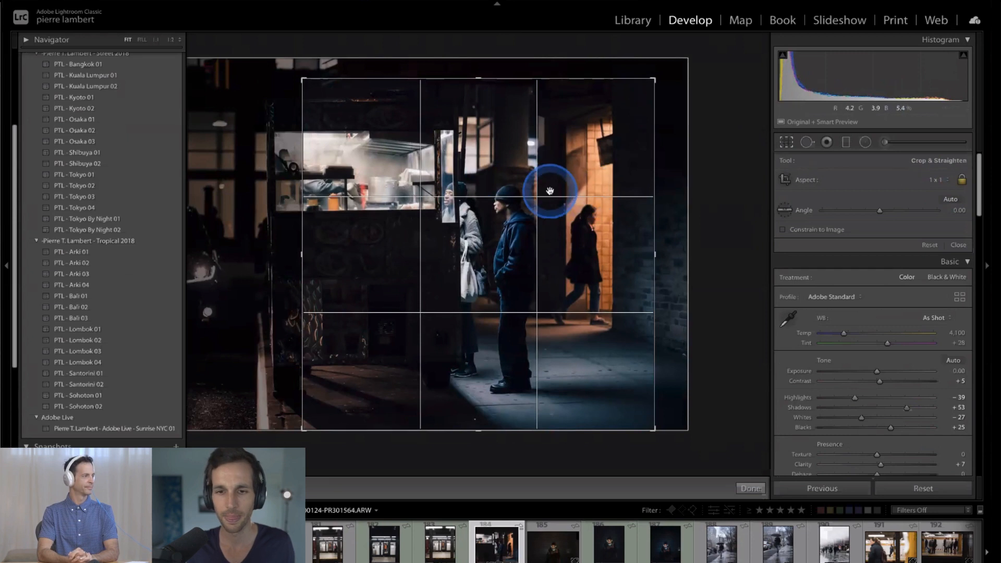
pyautogui.moveTo(549, 190); pyautogui.dragTo(577, 188)
pyautogui.moveTo(648, 83); pyautogui.dragTo(684, 65)
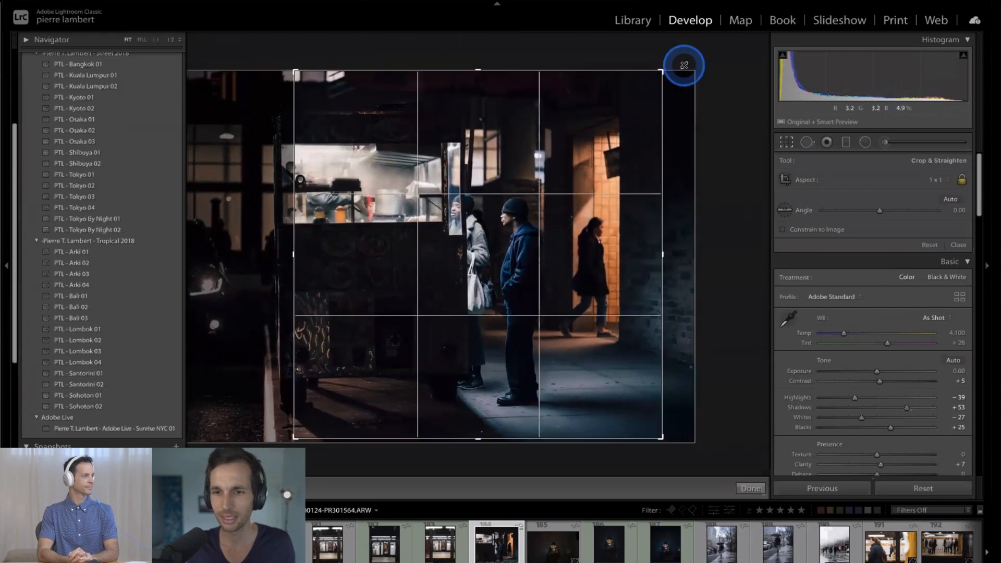
pyautogui.moveTo(547, 174); pyautogui.dragTo(562, 158)
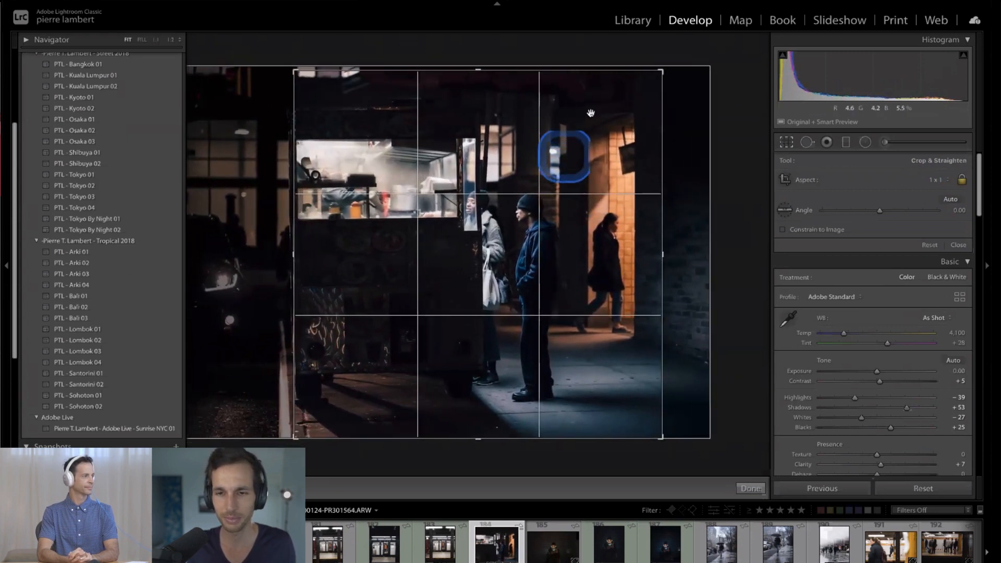
pyautogui.moveTo(646, 84); pyautogui.dragTo(653, 82)
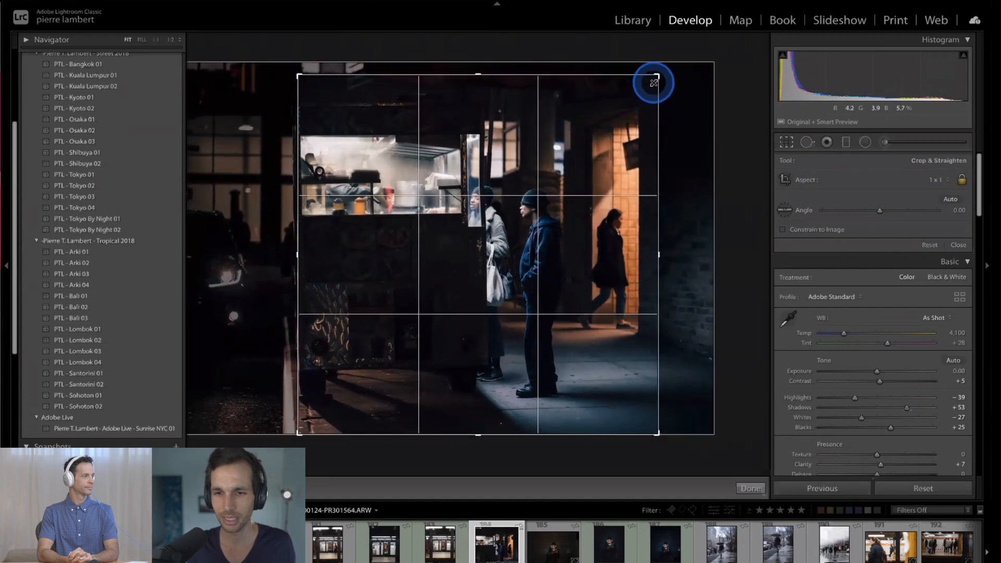
pyautogui.press('Return')
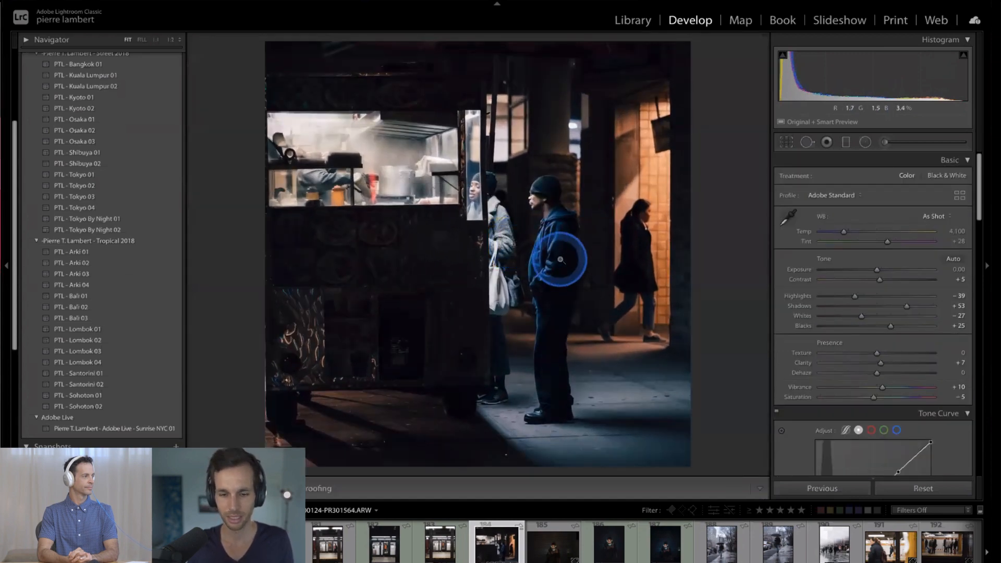
# - Nudge the square crop horizontally to fine-tune how the food cart and the three people sit in the frame
pyautogui.press('r')
pyautogui.moveTo(537, 259)
pyautogui.mouseDown()
pyautogui.moveTo(548, 252)
pyautogui.moveTo(539, 259)
pyautogui.mouseUp()
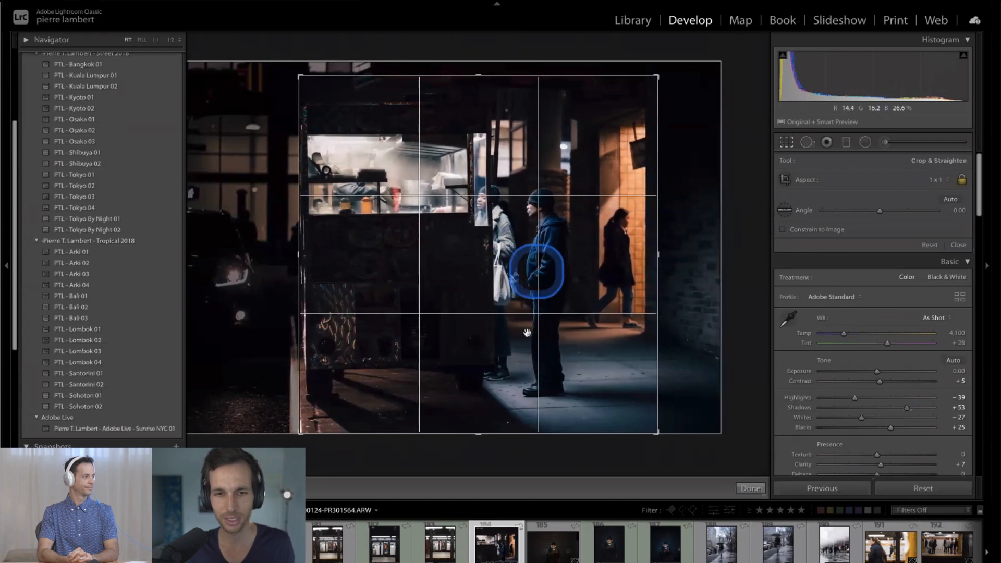
pyautogui.doubleClick(526, 333)
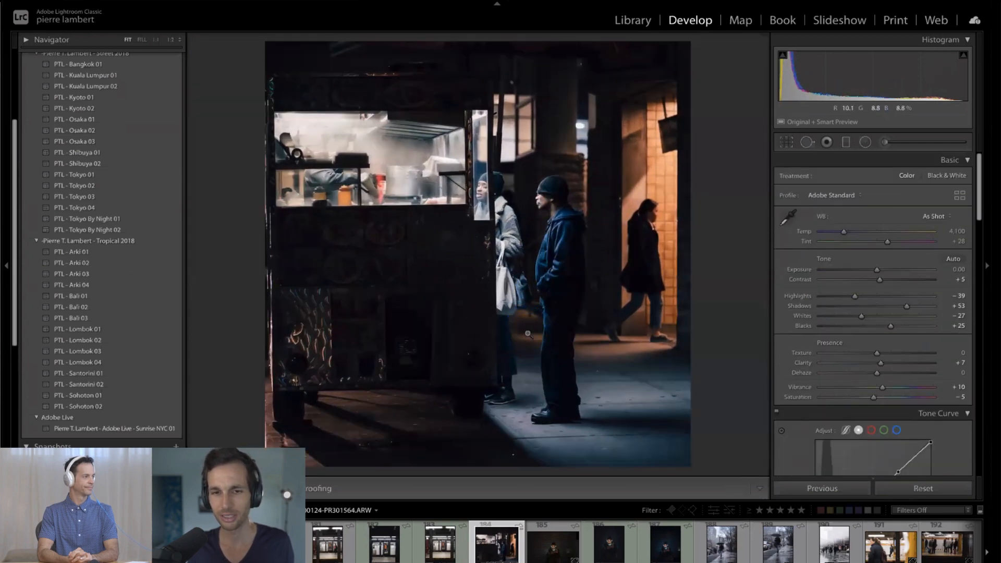
pyautogui.press('r')
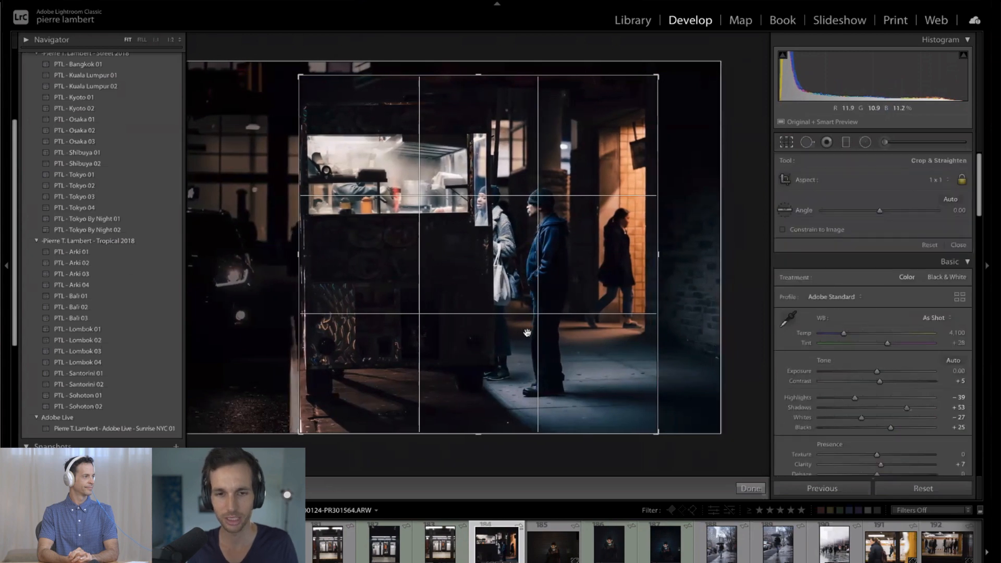
pyautogui.doubleClick(527, 333)
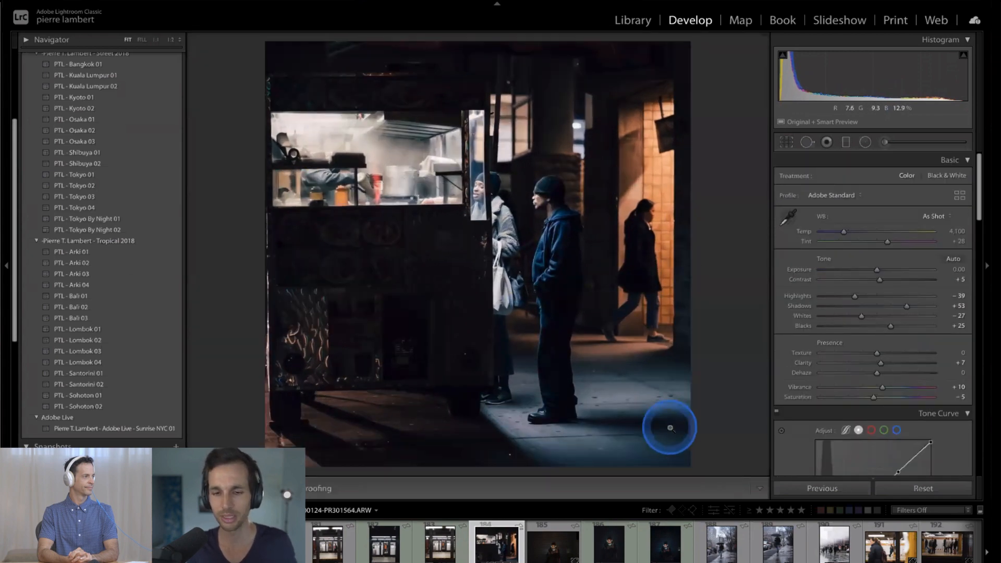
# - Reset the crop and add a graduated filter over the parked car with exposure −0.08, highlights −9 and shadows −18
pyautogui.press('r')
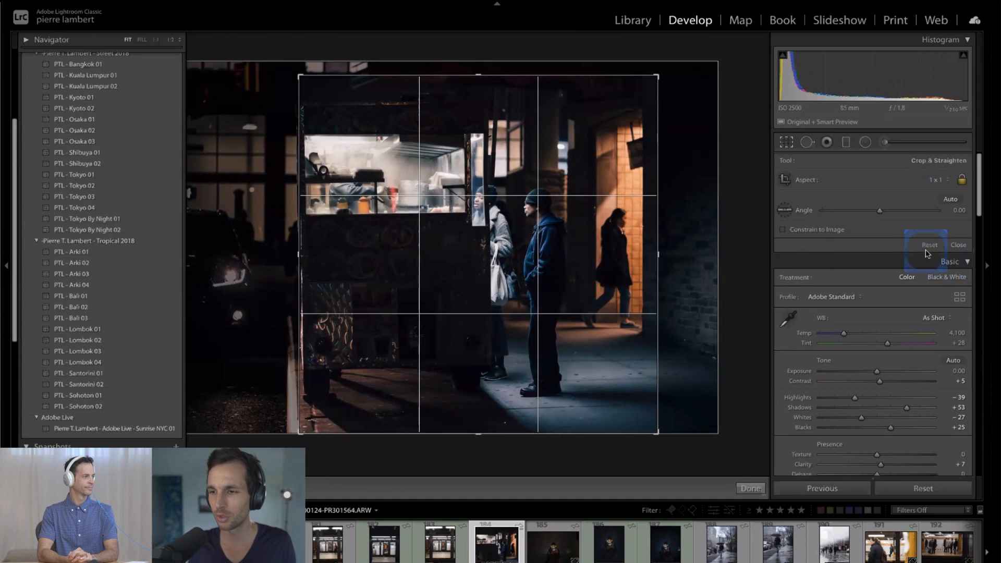
pyautogui.click(927, 247)
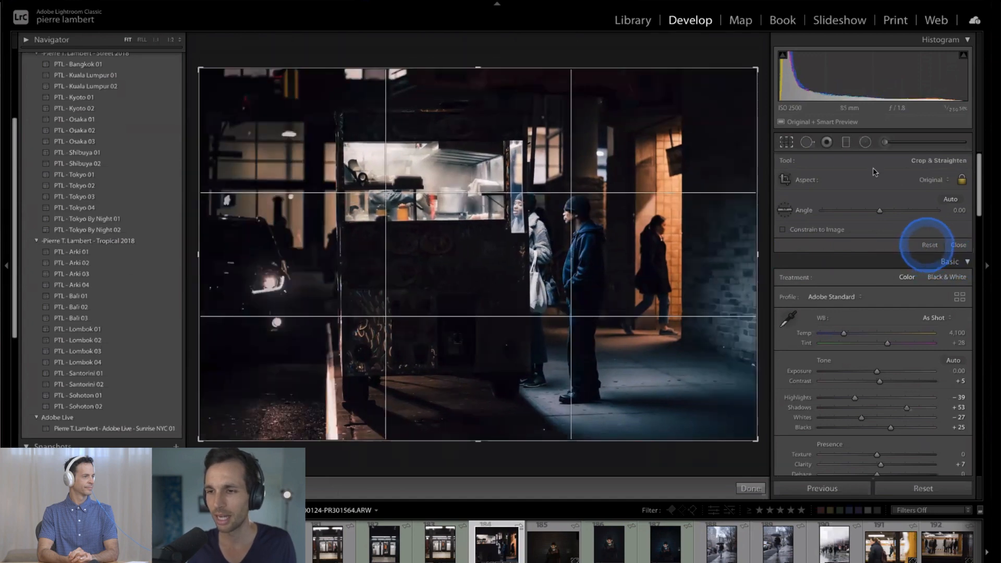
pyautogui.click(844, 146)
pyautogui.moveTo(304, 242); pyautogui.dragTo(359, 254)
pyautogui.moveTo(877, 216); pyautogui.dragTo(867, 240)
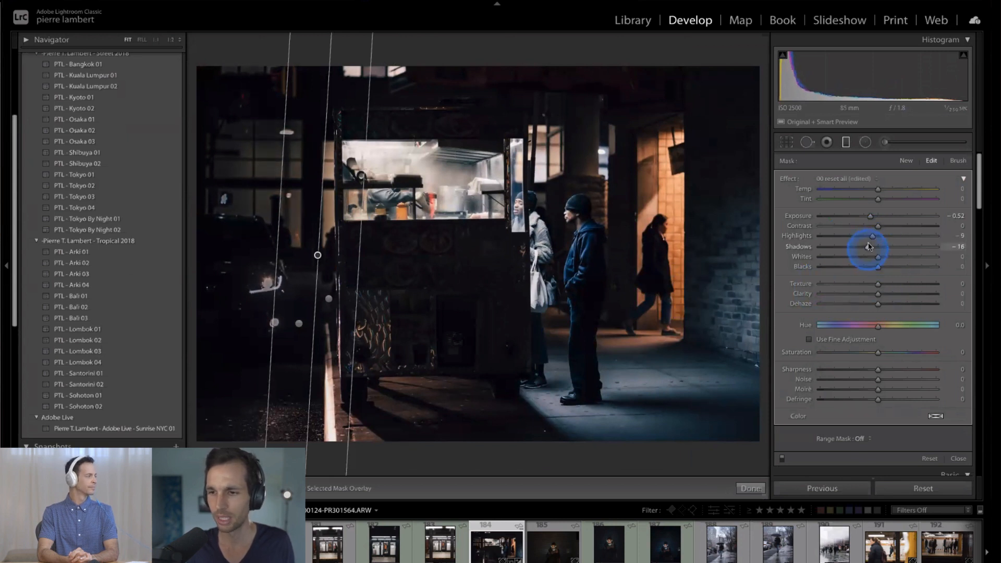
pyautogui.moveTo(872, 217); pyautogui.dragTo(875, 217)
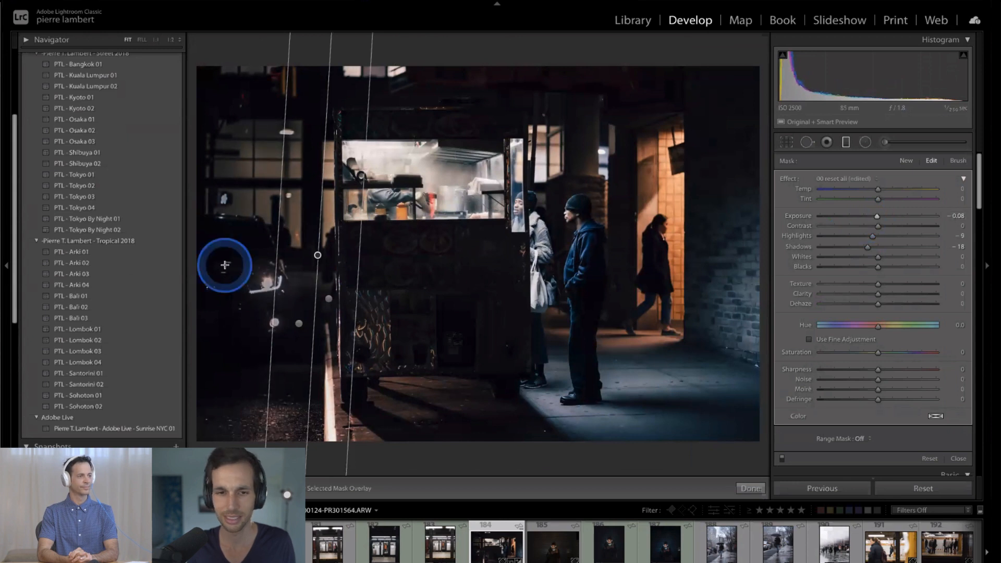
# - Reposition the graduated filter along the gap between the parked car and the food cart, and close the filter
pyautogui.moveTo(318, 255); pyautogui.dragTo(230, 258)
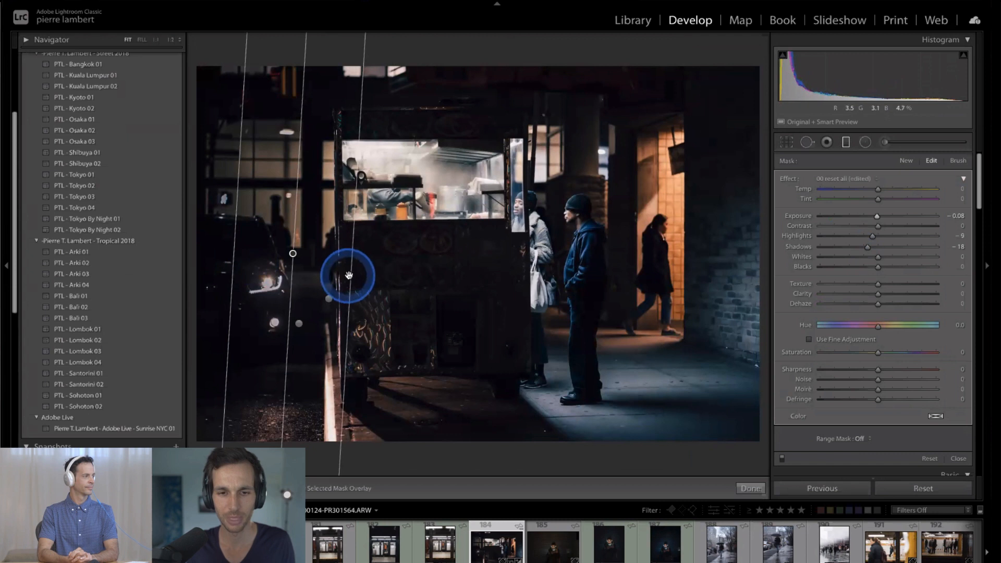
pyautogui.moveTo(351, 276); pyautogui.dragTo(367, 278)
pyautogui.moveTo(303, 254); pyautogui.dragTo(311, 254)
pyautogui.press('m')
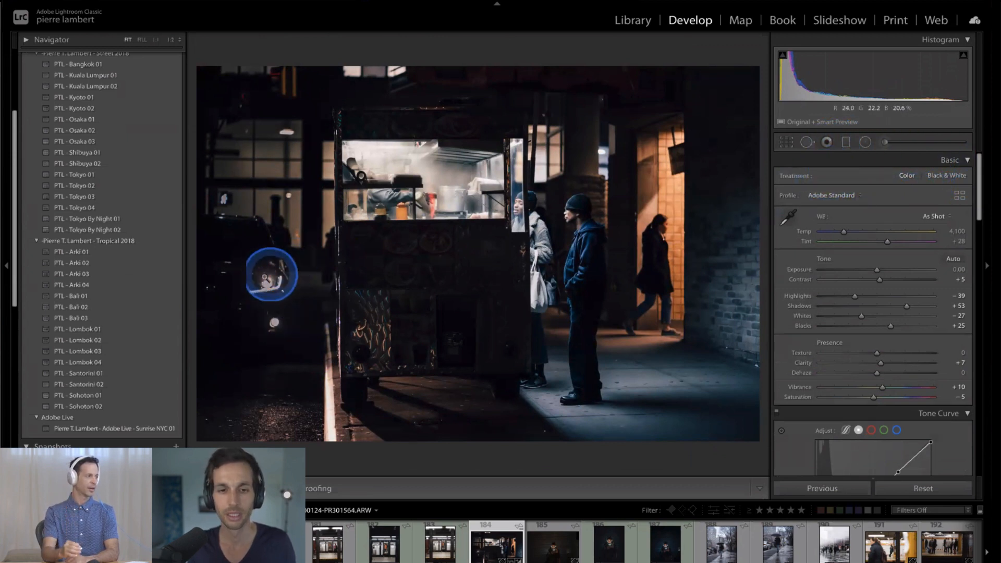
# - Try to clone a dark part of the car body over its headlight with spot removal, and delete the spot
pyautogui.click(806, 144)
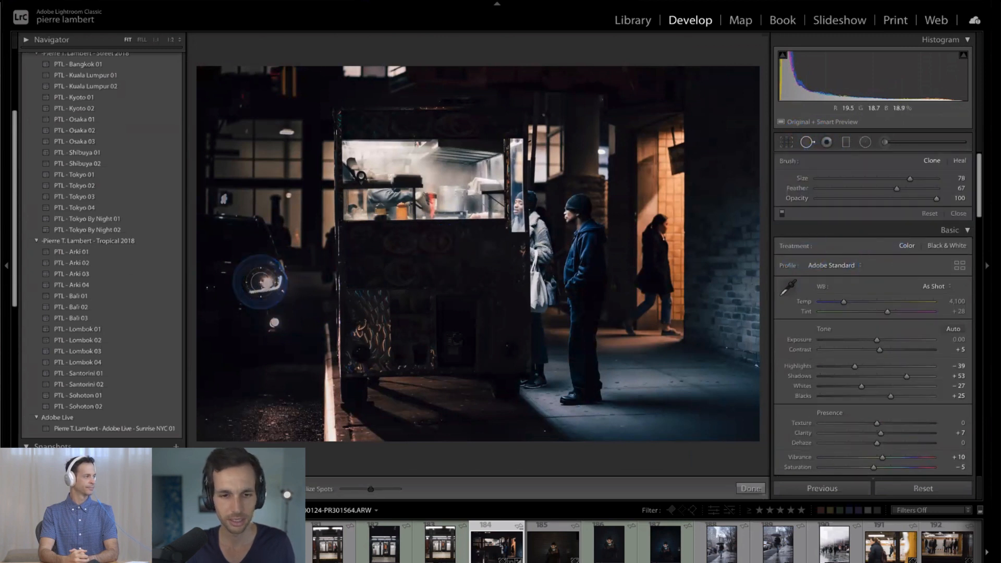
pyautogui.click(268, 279)
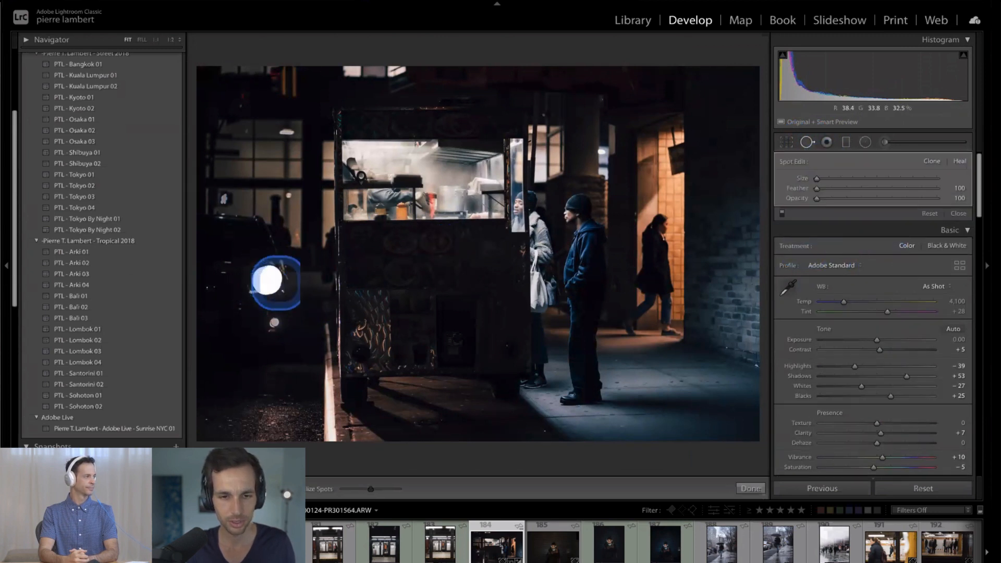
pyautogui.moveTo(358, 193); pyautogui.dragTo(229, 265)
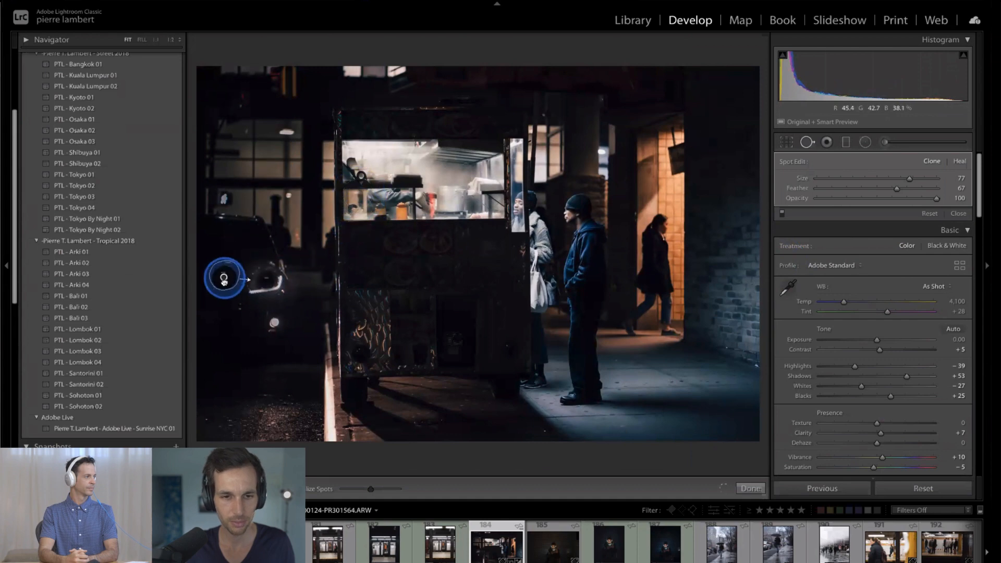
pyautogui.press('Delete')
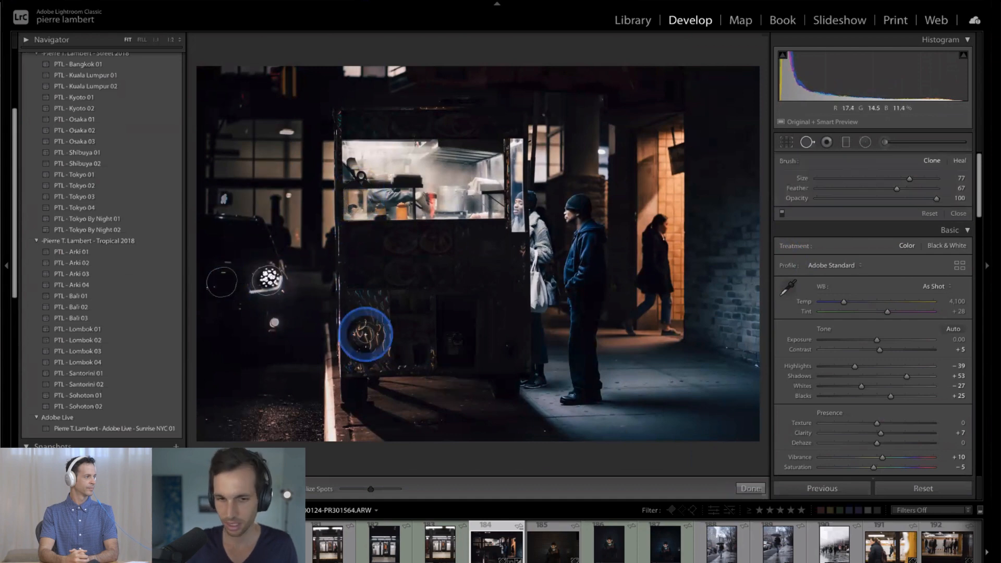
# - Try to cover the car's headlight with a close-up clone stroke at size 76 and feather 100, and delete the stroke
pyautogui.click(256, 290)
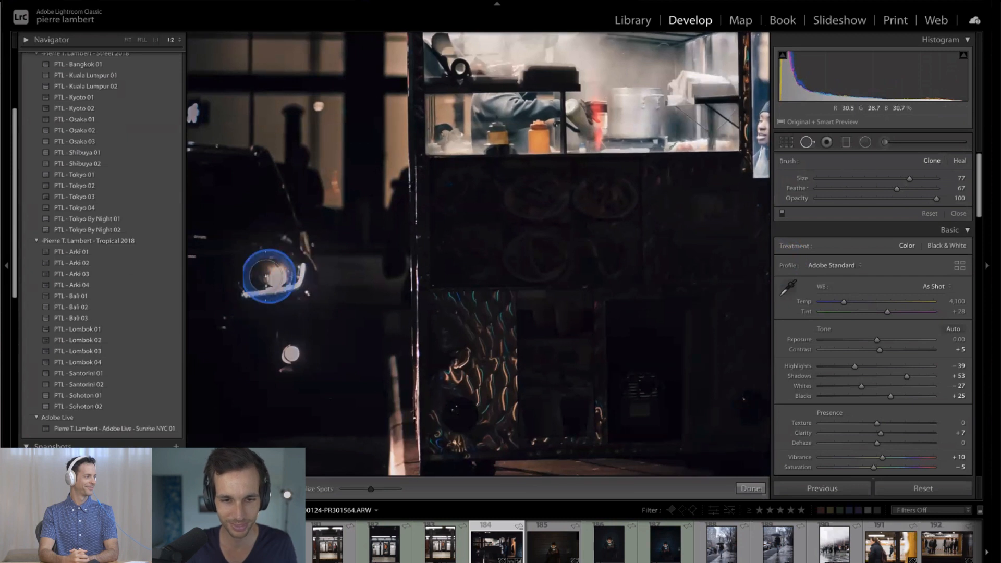
pyautogui.moveTo(265, 276); pyautogui.dragTo(318, 269)
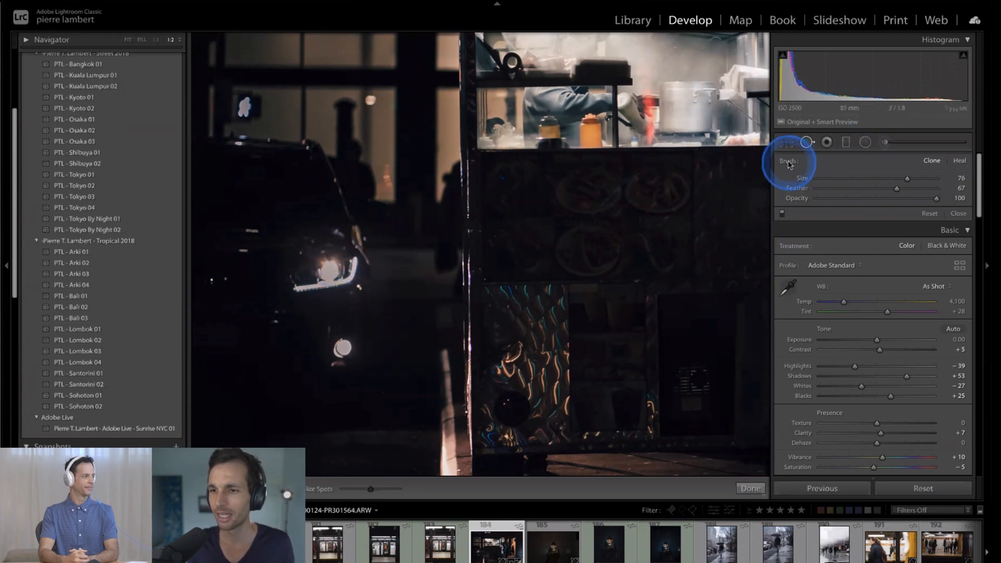
pyautogui.press('z')
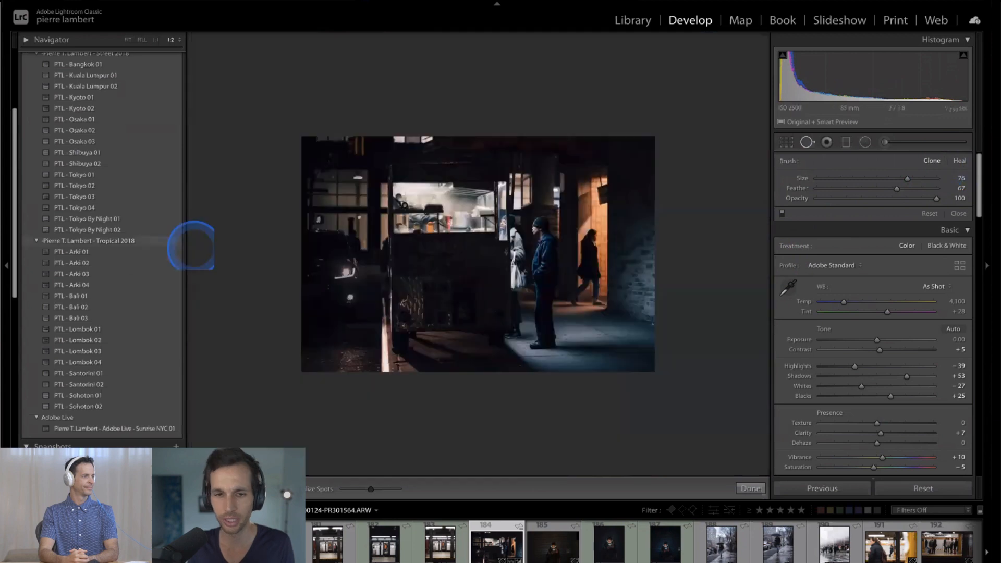
pyautogui.press('z')
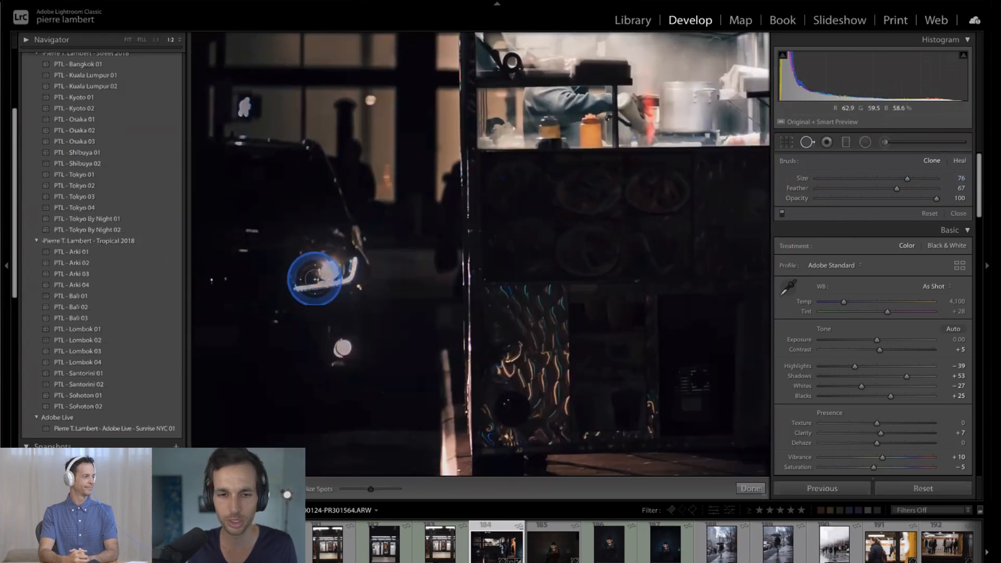
pyautogui.hotkey('ctrl', '=')
pyautogui.hotkey('ctrl', '=')
pyautogui.hotkey('ctrl', '=')
pyautogui.hotkey('ctrl', '=')
pyautogui.press('space')
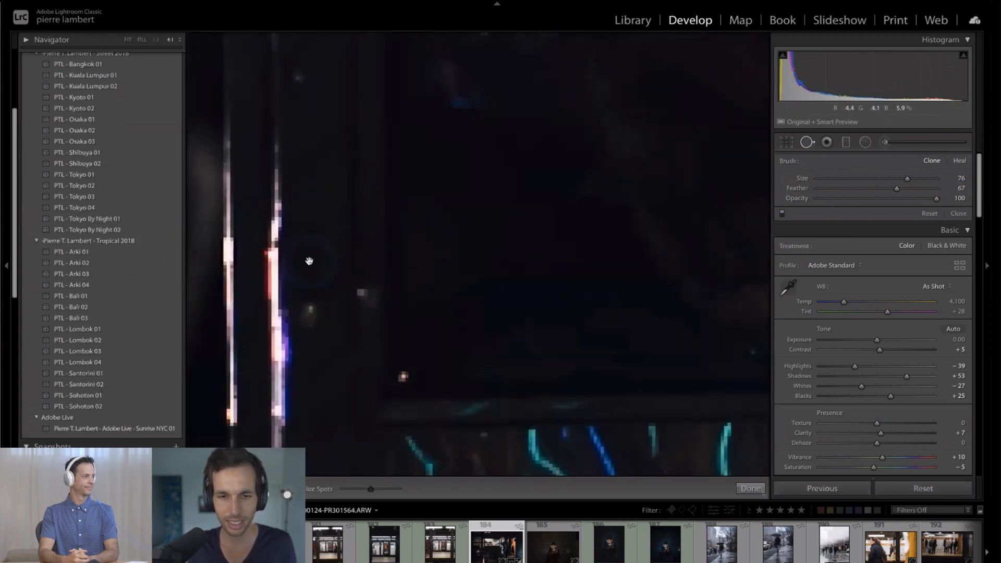
pyautogui.moveTo(339, 255); pyautogui.dragTo(848, 250)
pyautogui.moveTo(386, 314)
pyautogui.mouseDown()
pyautogui.moveTo(386, 464)
pyautogui.moveTo(340, 471)
pyautogui.mouseUp()
pyautogui.hotkey('ctrl', '-')
pyautogui.hotkey('ctrl', '-')
pyautogui.hotkey('ctrl', '-')
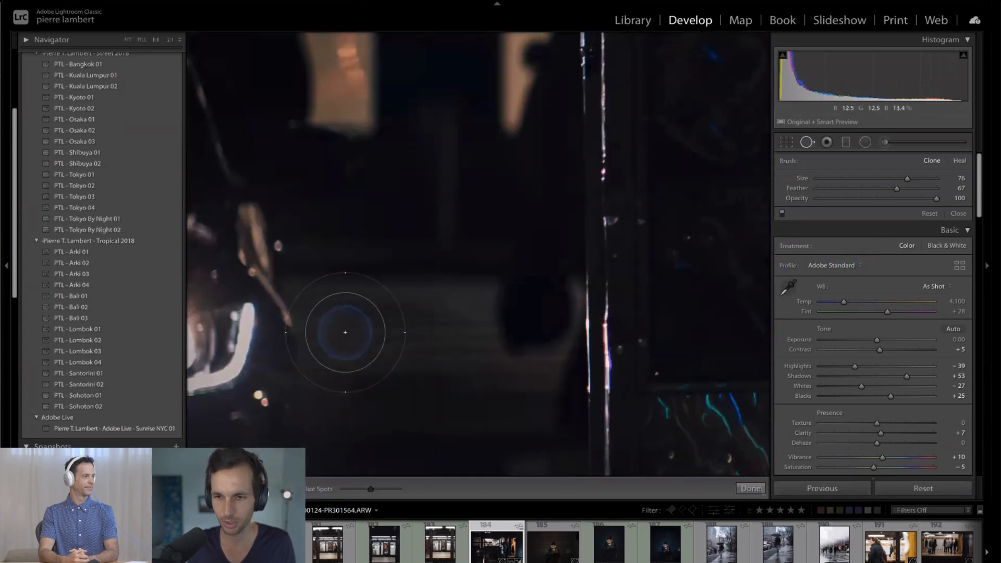
pyautogui.moveTo(345, 332); pyautogui.dragTo(556, 241)
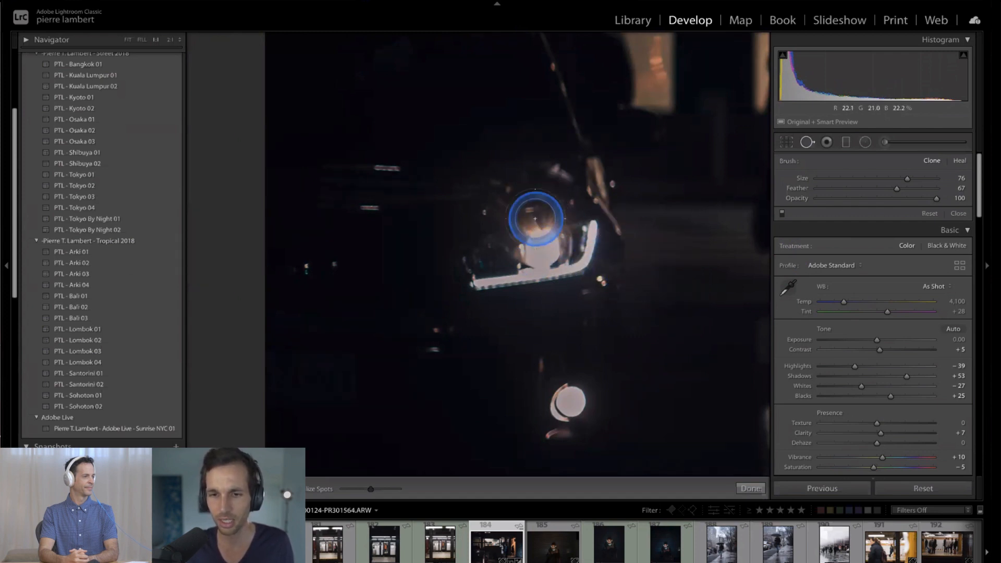
pyautogui.moveTo(525, 217); pyautogui.dragTo(548, 244)
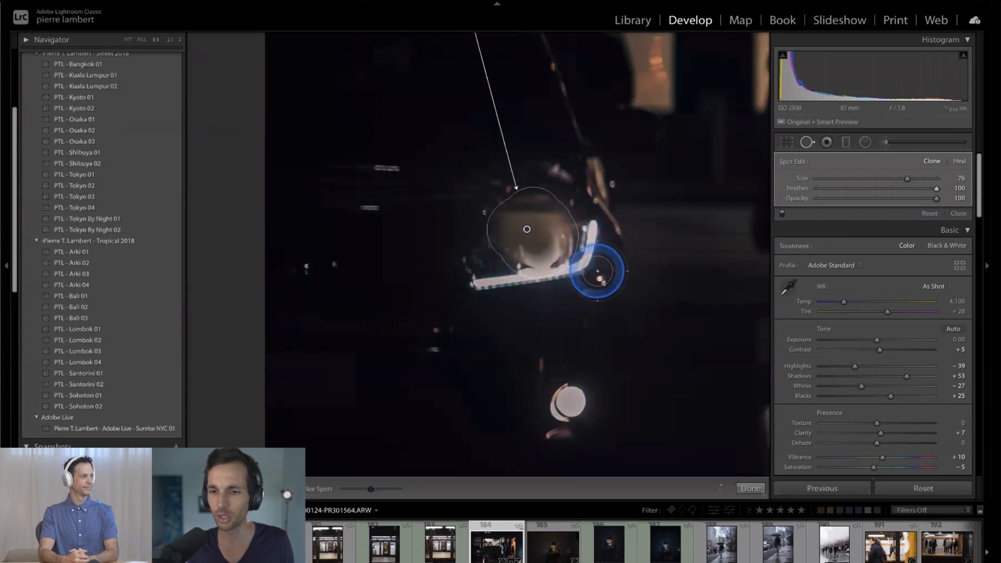
pyautogui.press('Delete')
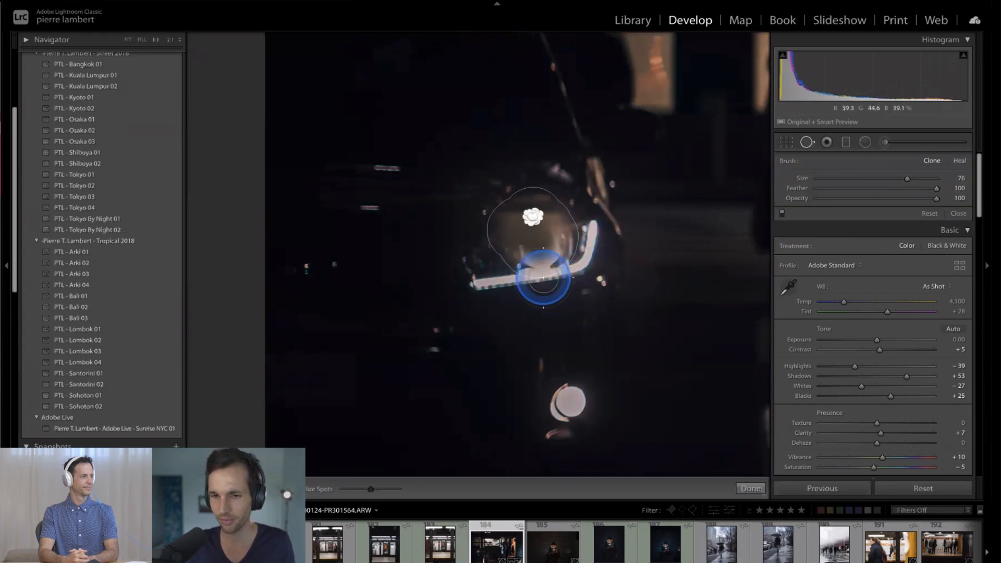
pyautogui.click(541, 244)
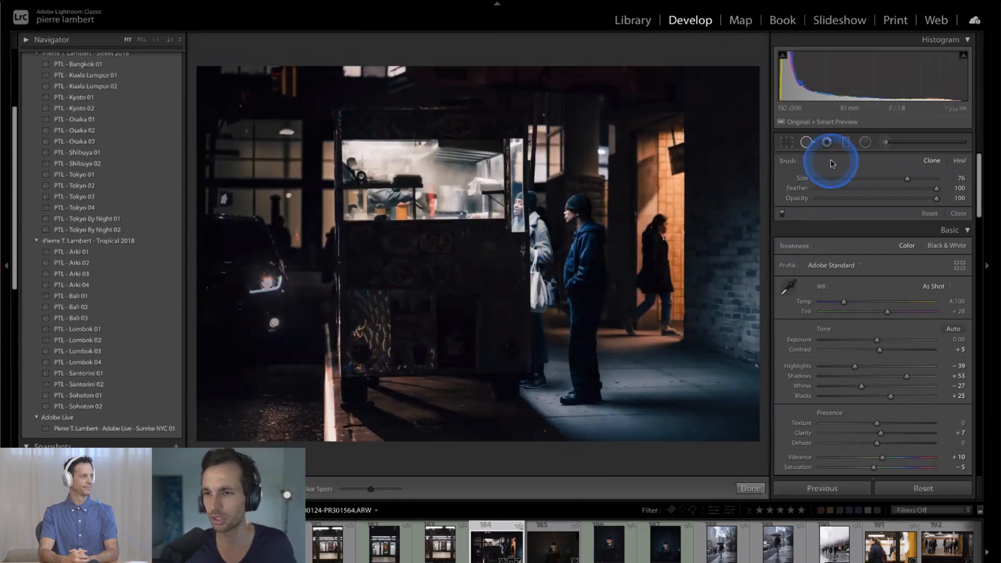
# - Crop the photo to 16 x 9 around the cart's lit window and the three people, leaving out the parked car
pyautogui.press('r')
pyautogui.click(942, 183)
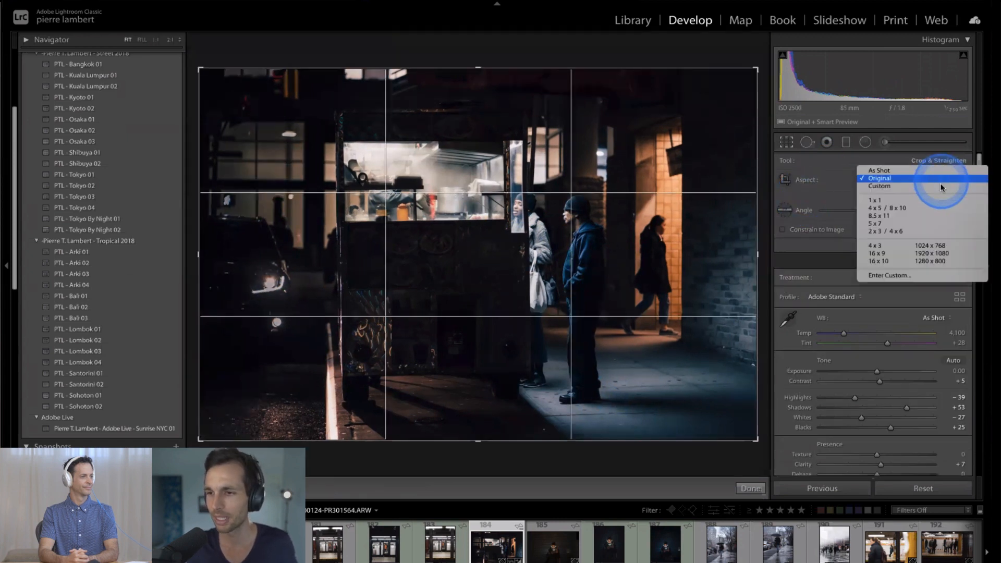
pyautogui.click(917, 250)
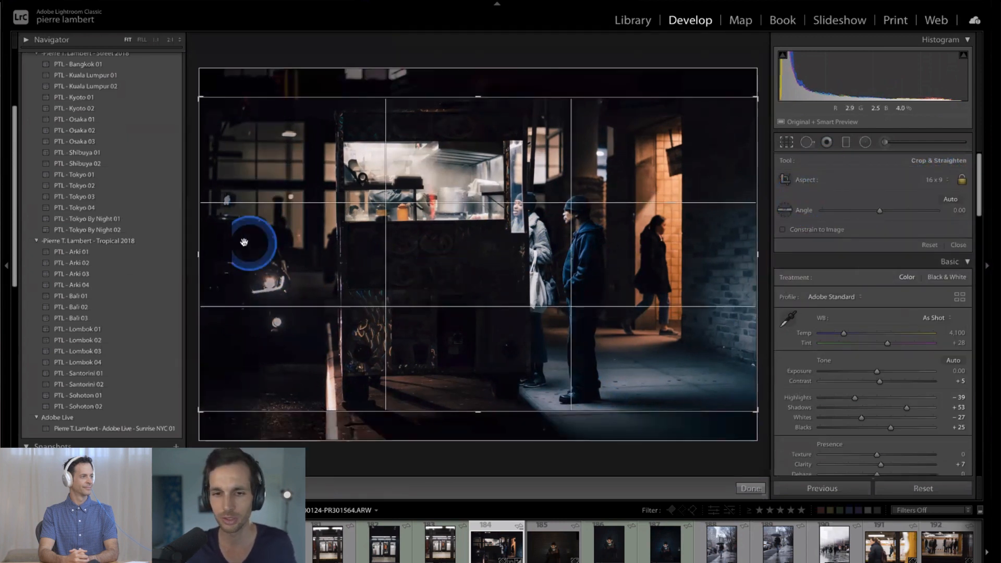
pyautogui.moveTo(201, 253); pyautogui.dragTo(277, 255)
pyautogui.moveTo(413, 257); pyautogui.dragTo(428, 273)
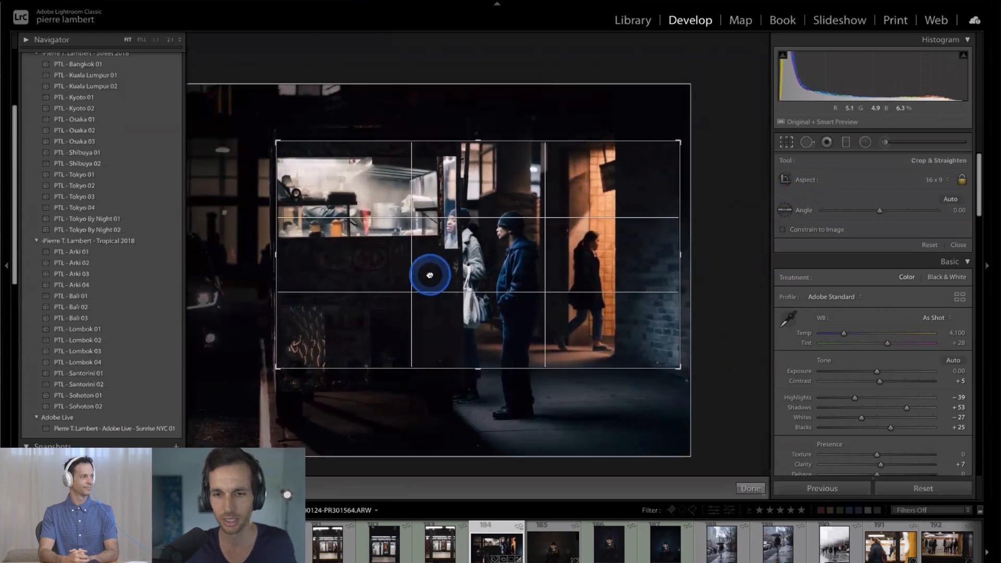
pyautogui.press('Return')
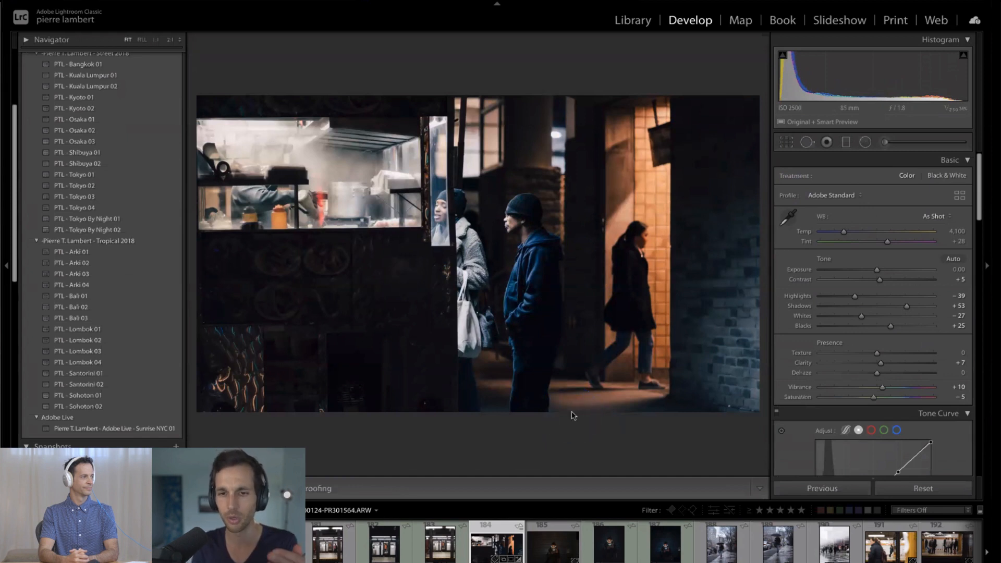
# - Open the scooter crosswalk photo from the 2020-01-00-NYC Adobe Live collection for developing
pyautogui.click(666, 550)
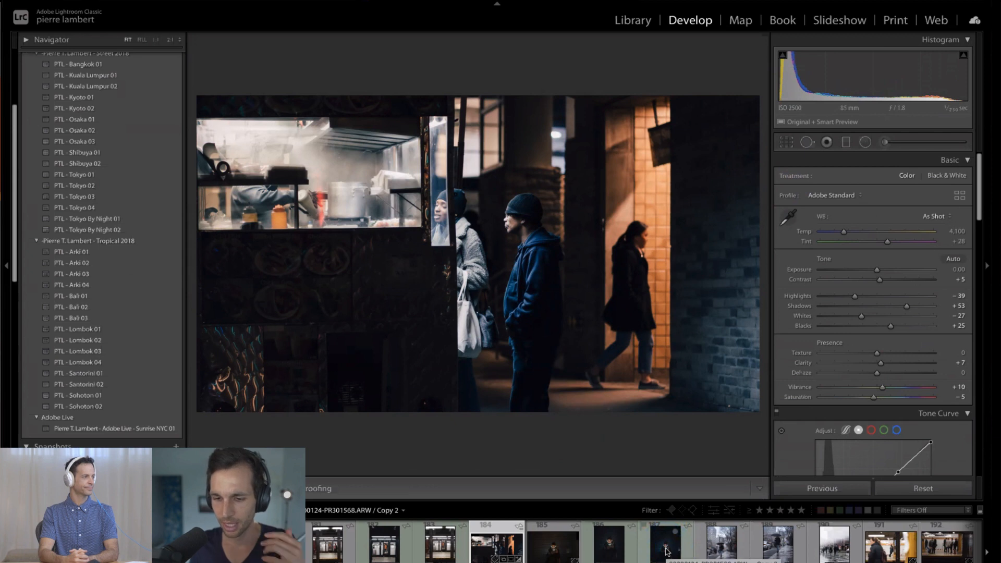
pyautogui.hscroll(15, 904, 545)
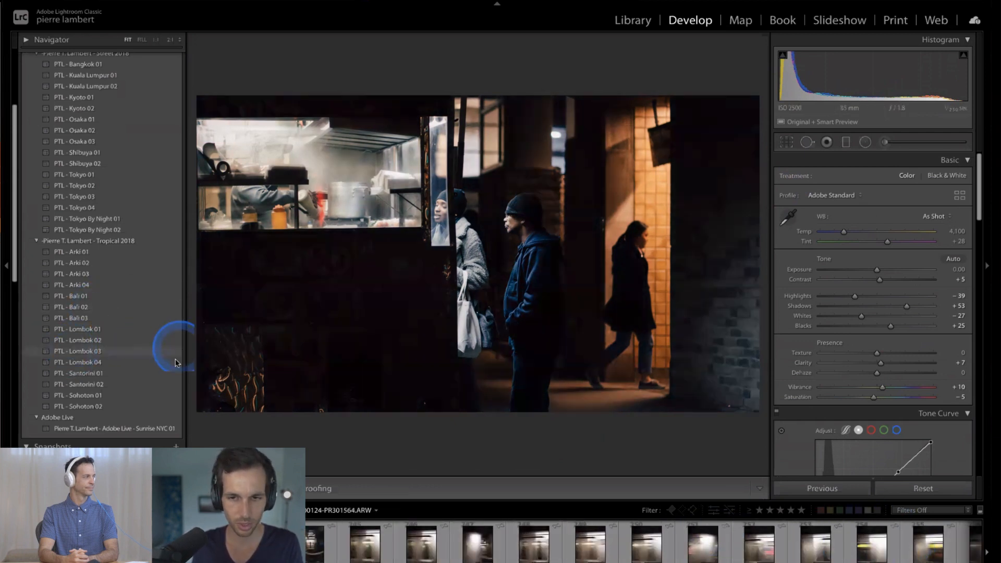
pyautogui.press('g')
pyautogui.scroll(-1, 175, 399)
pyautogui.scroll(1, 185, 422)
pyautogui.click(177, 432)
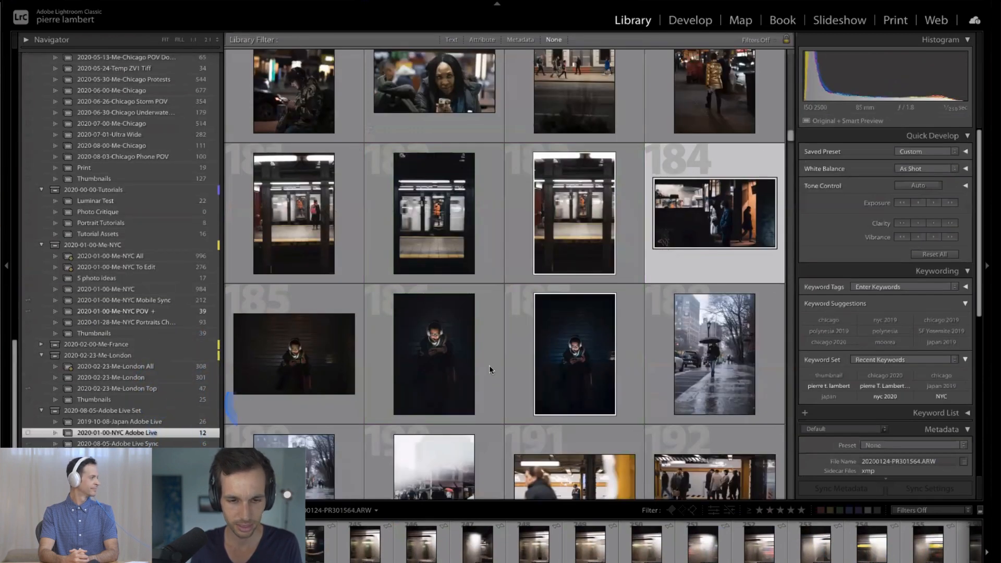
pyautogui.doubleClick(586, 413)
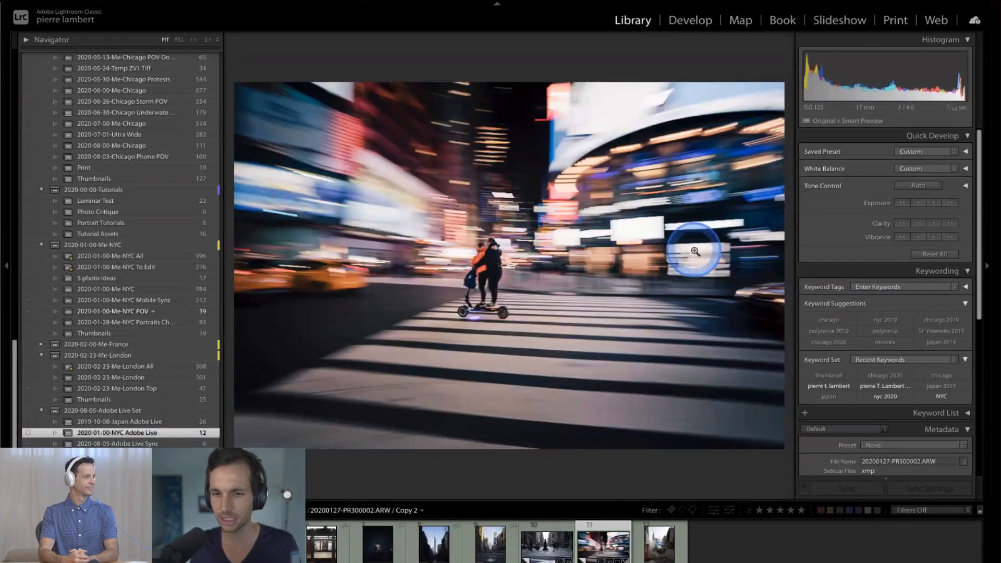
pyautogui.press('d')
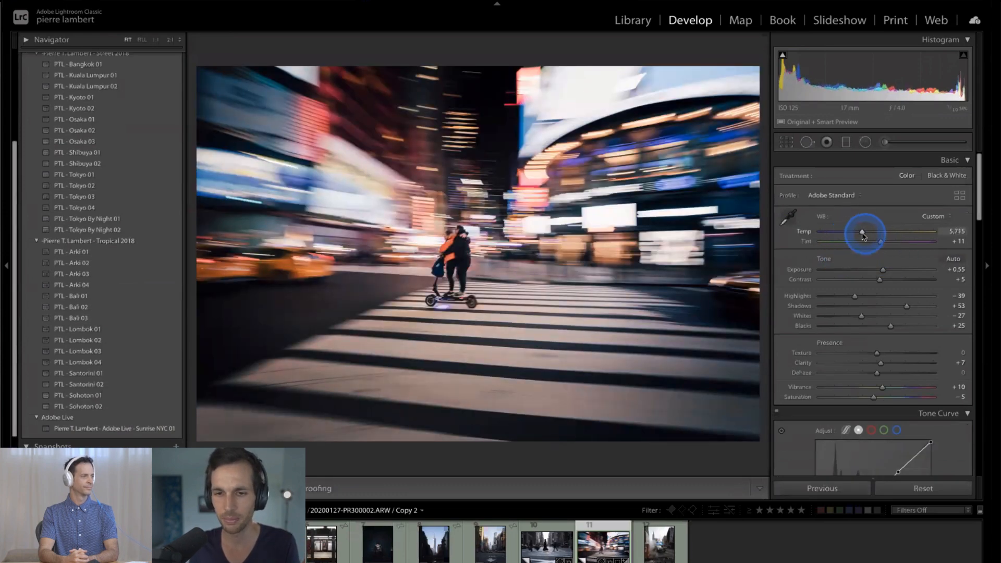
# - Set the scooter photo's temperature to 5,363 and its exposure to +0.80
pyautogui.moveTo(861, 232); pyautogui.dragTo(862, 232)
pyautogui.click(883, 269)
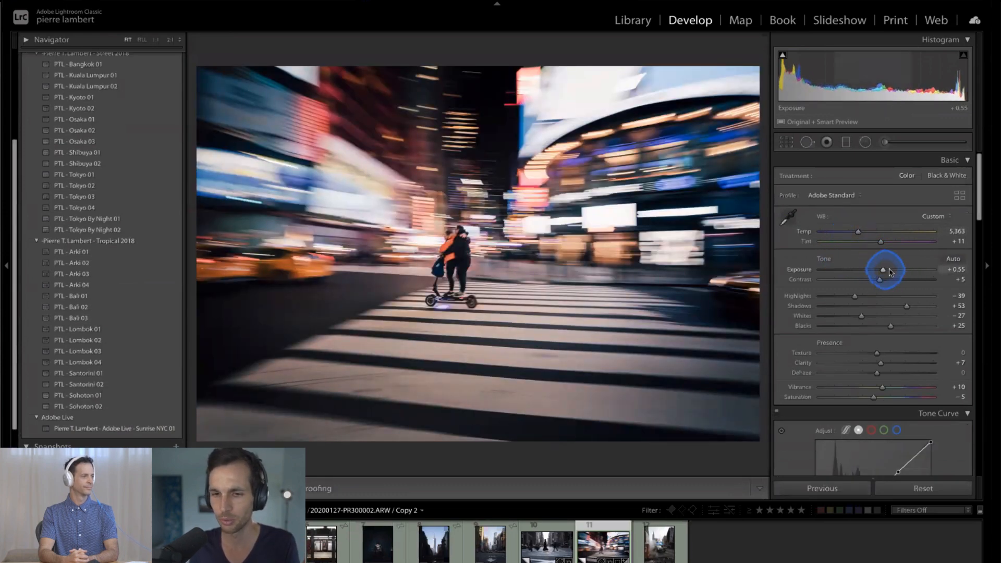
pyautogui.moveTo(889, 268); pyautogui.dragTo(892, 268)
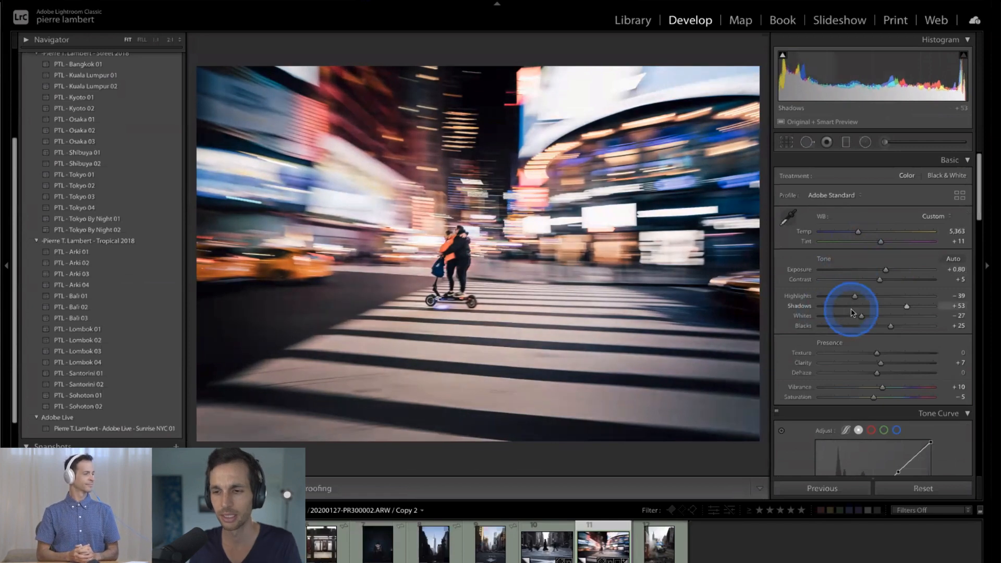
# - Delete the existing radial filter beside the riders on the scooter photo
pyautogui.click(865, 142)
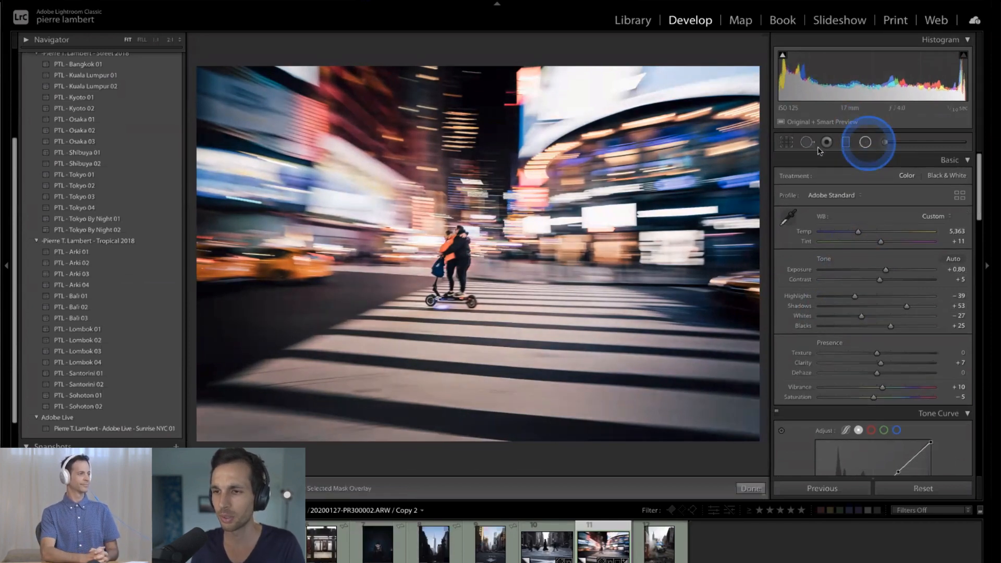
pyautogui.click(504, 257)
pyautogui.press('Delete')
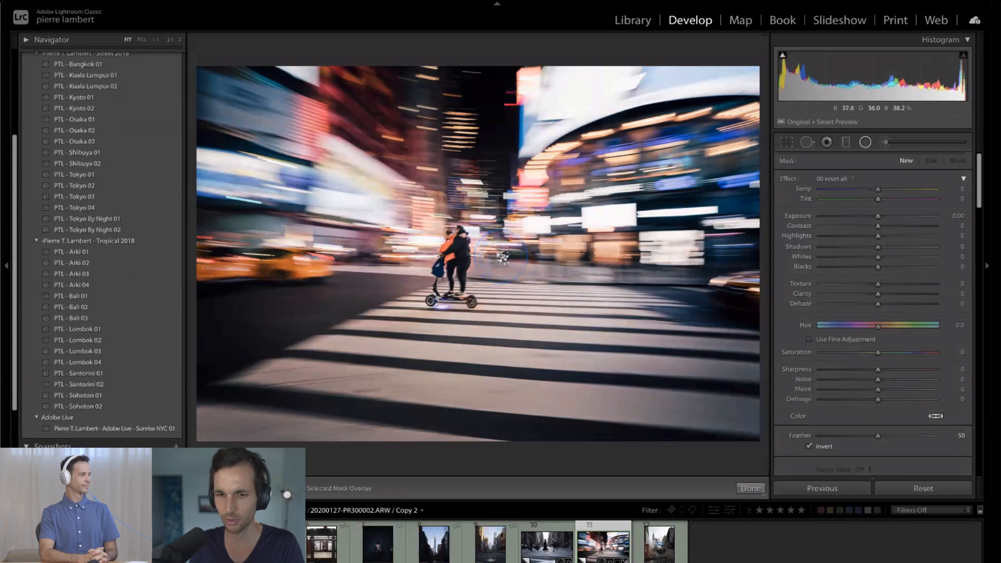
# - Set the scooter photo's exposure to +0.60 and leave the adjustment brush without painting
pyautogui.click(884, 142)
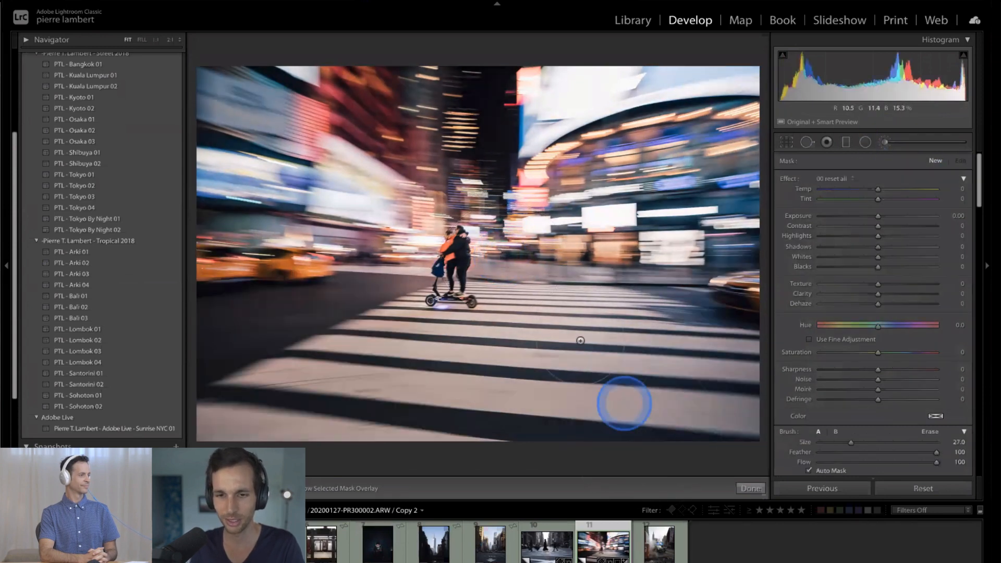
pyautogui.press('-')
pyautogui.press('-')
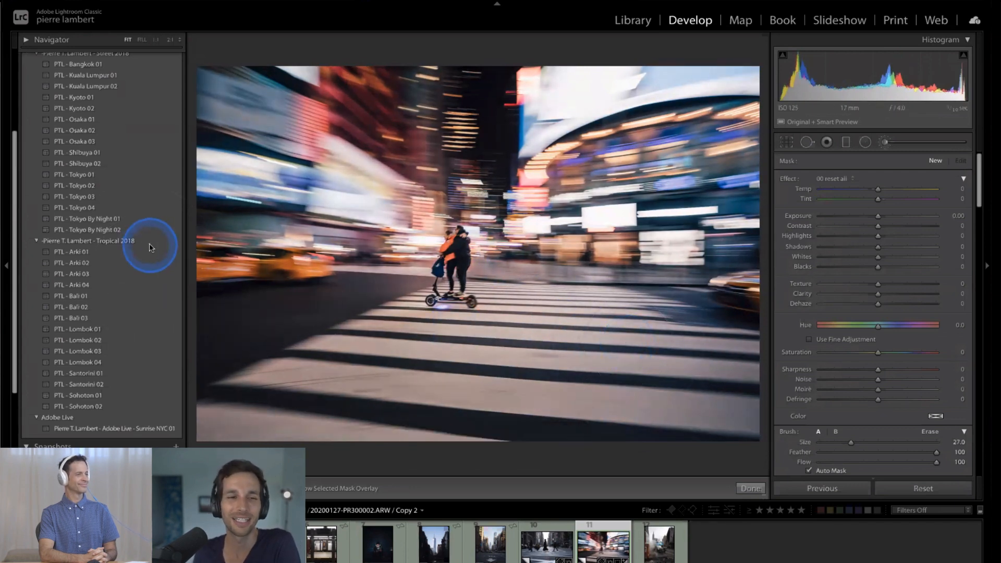
pyautogui.scroll(2, 151, 247)
pyautogui.scroll(-3, 151, 247)
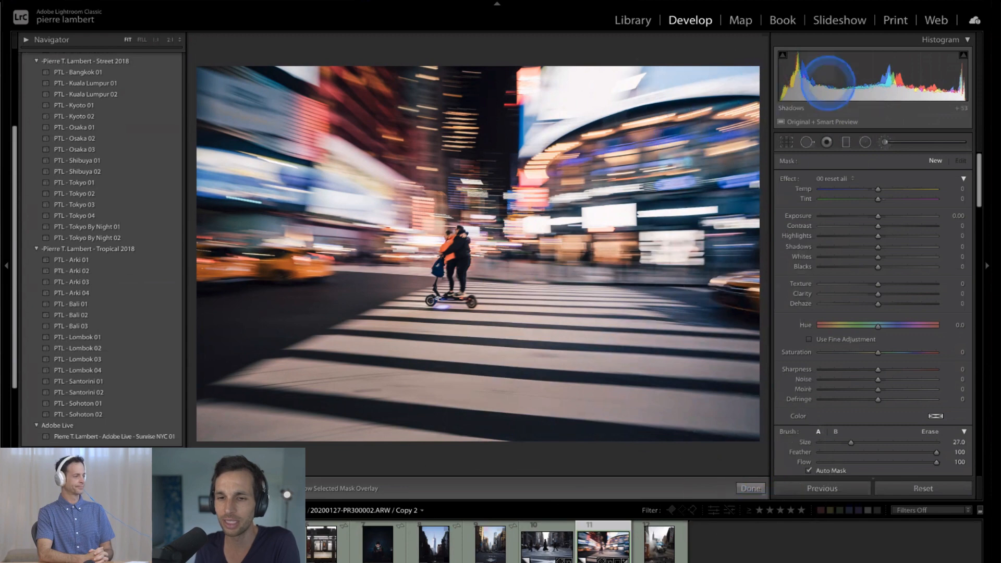
pyautogui.click(884, 145)
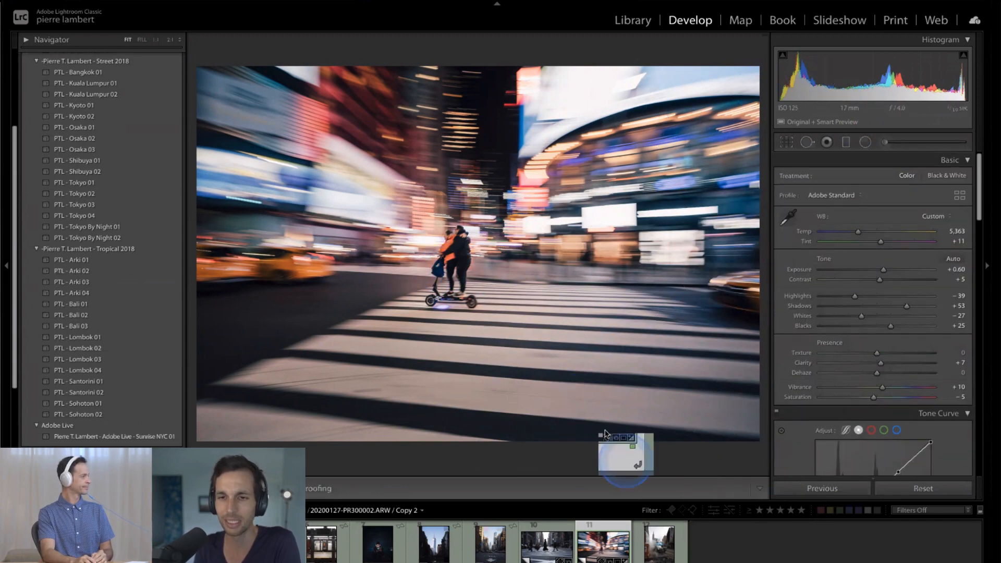
# - Reopen the scooter photo for developing and preview several Street 2018 presets on it without applying any
pyautogui.press('g')
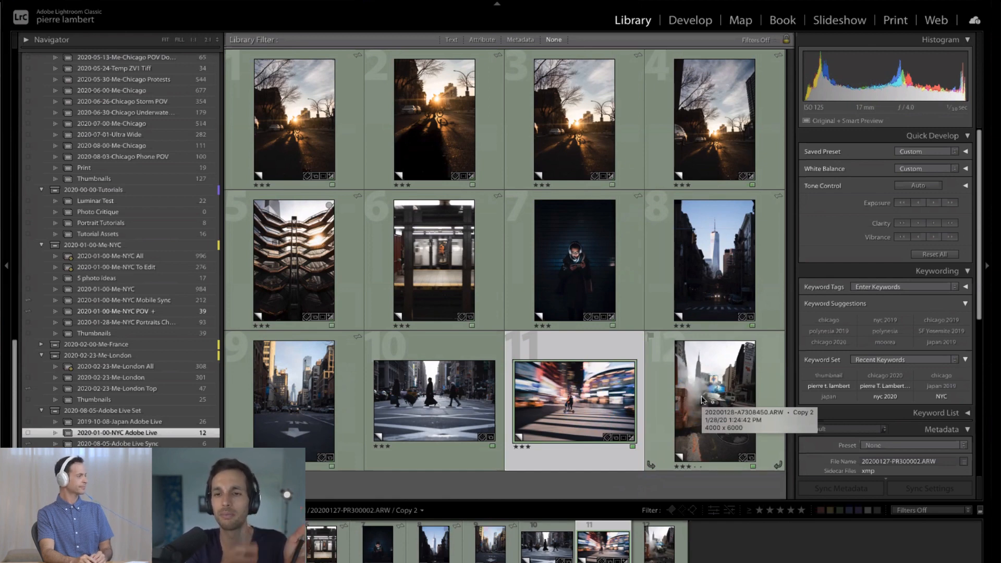
pyautogui.doubleClick(570, 378)
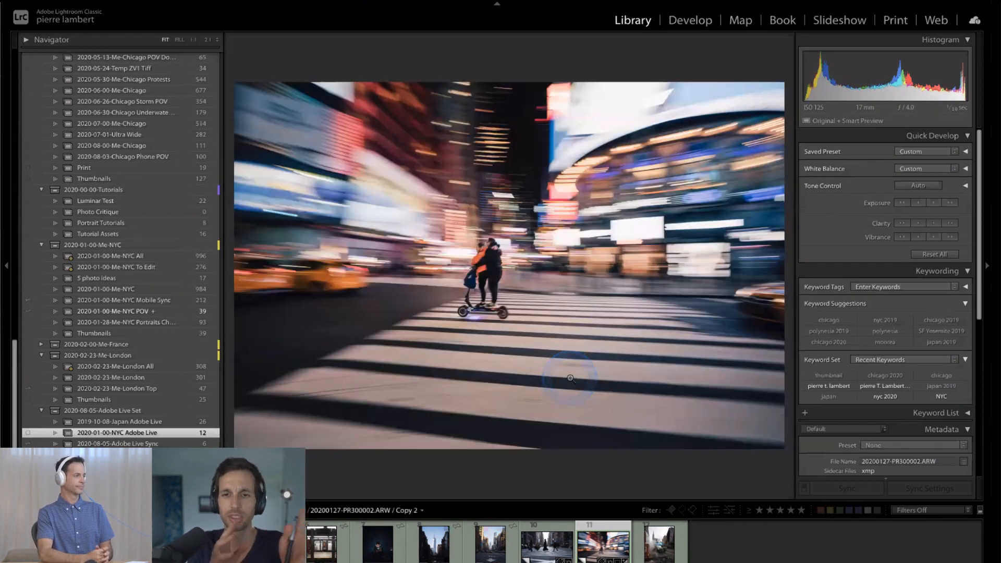
pyautogui.press('d')
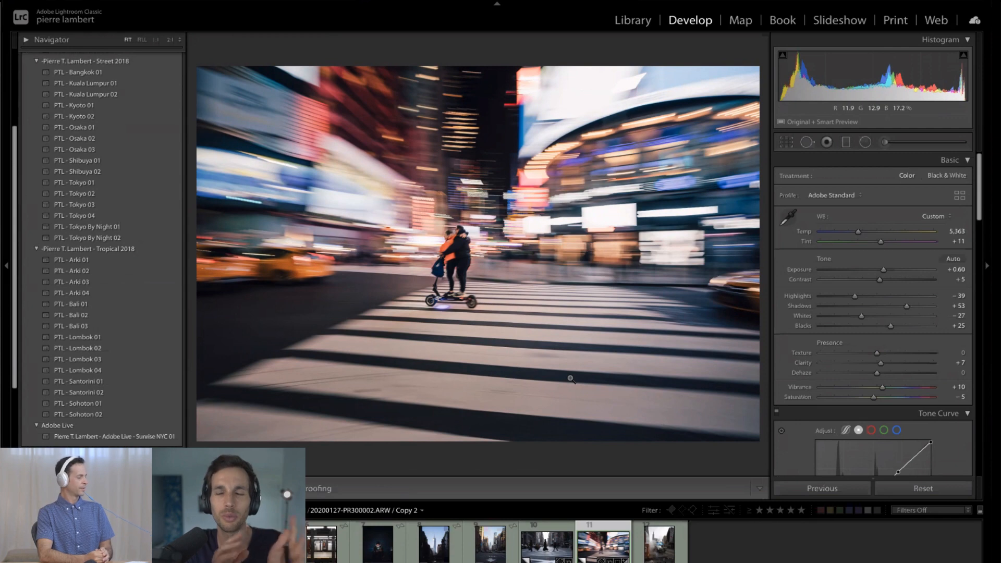
pyautogui.click(140, 435)
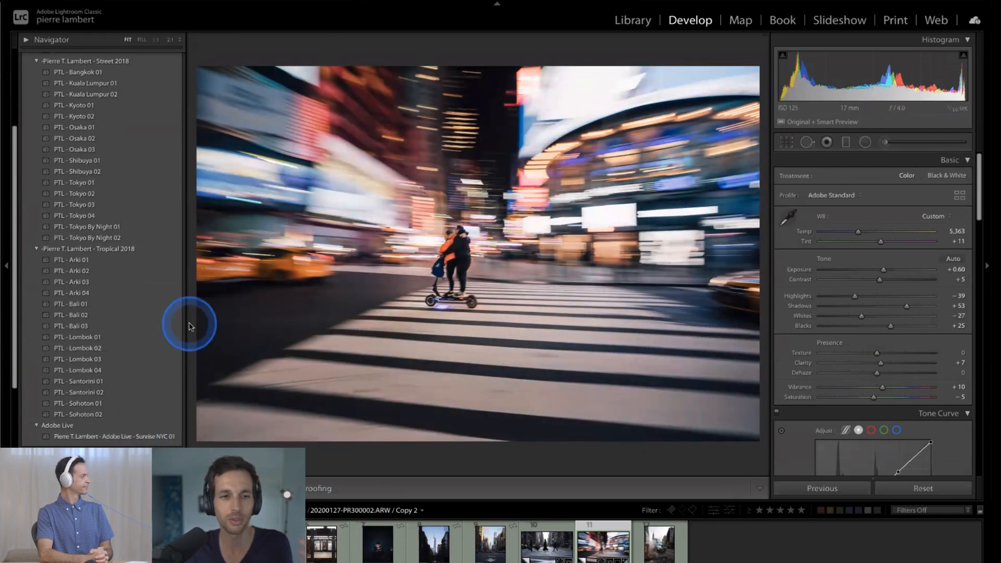
pyautogui.scroll(2, 175, 216)
pyautogui.click(153, 195)
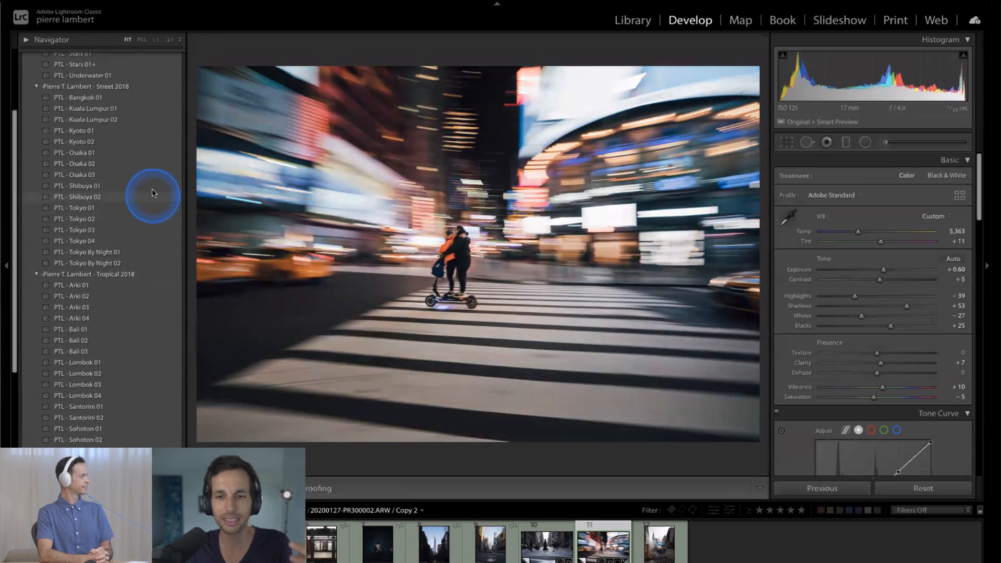
pyautogui.click(153, 254)
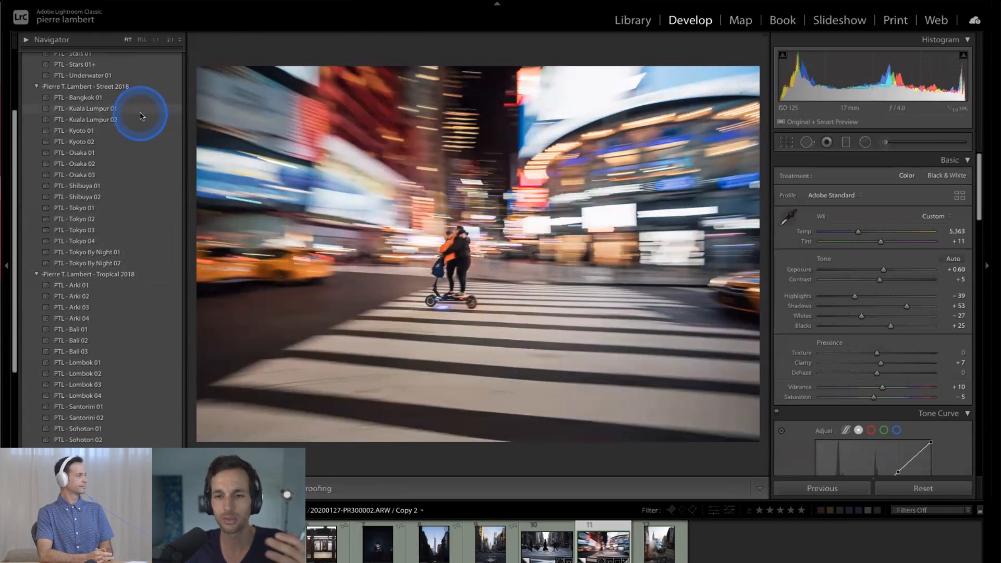
pyautogui.click(447, 318)
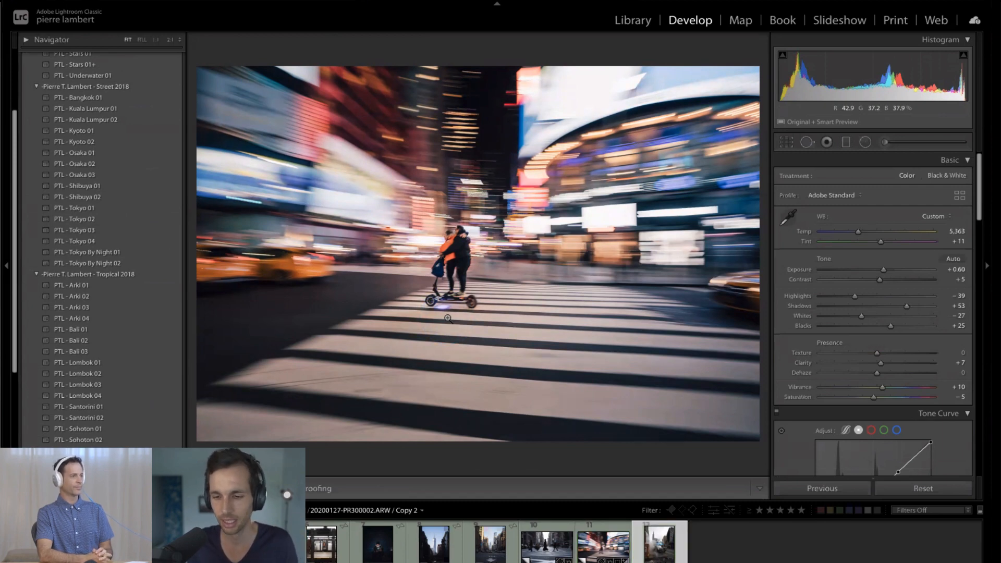
# - View the photo of the black car in street steam, and open the unedited subway platform photo for developing
pyautogui.press('Right')
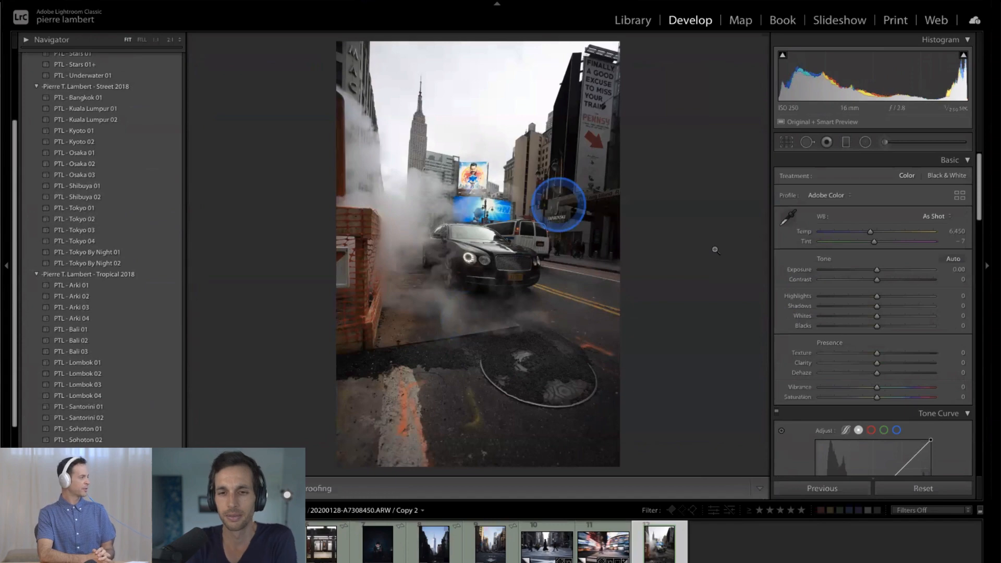
pyautogui.press('g')
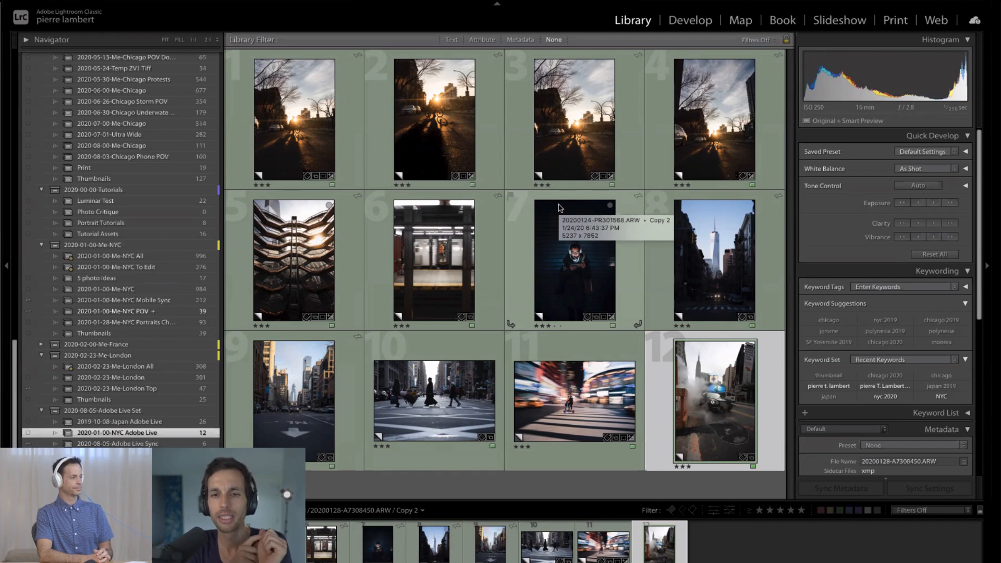
pyautogui.doubleClick(465, 241)
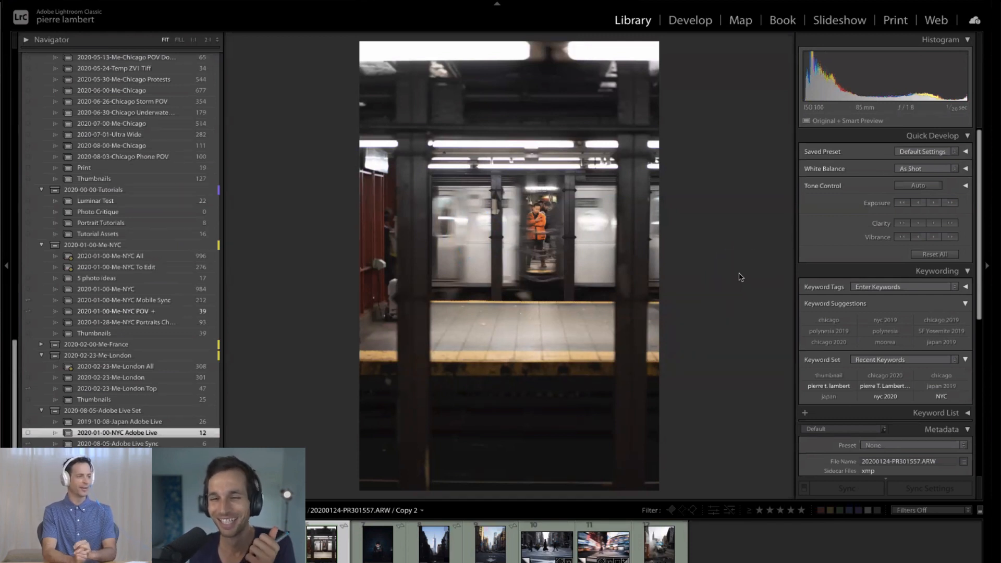
pyautogui.click(749, 202)
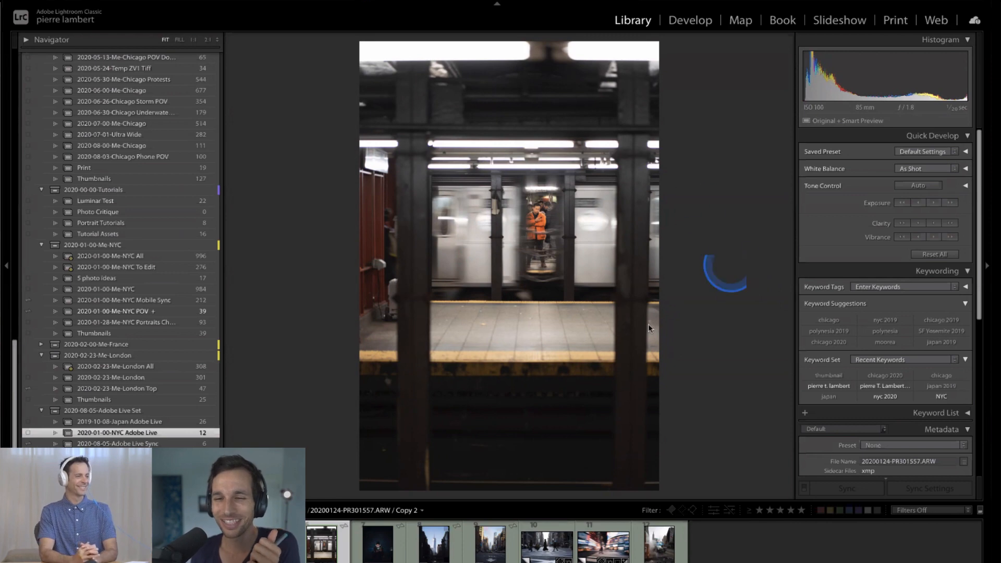
pyautogui.press('d')
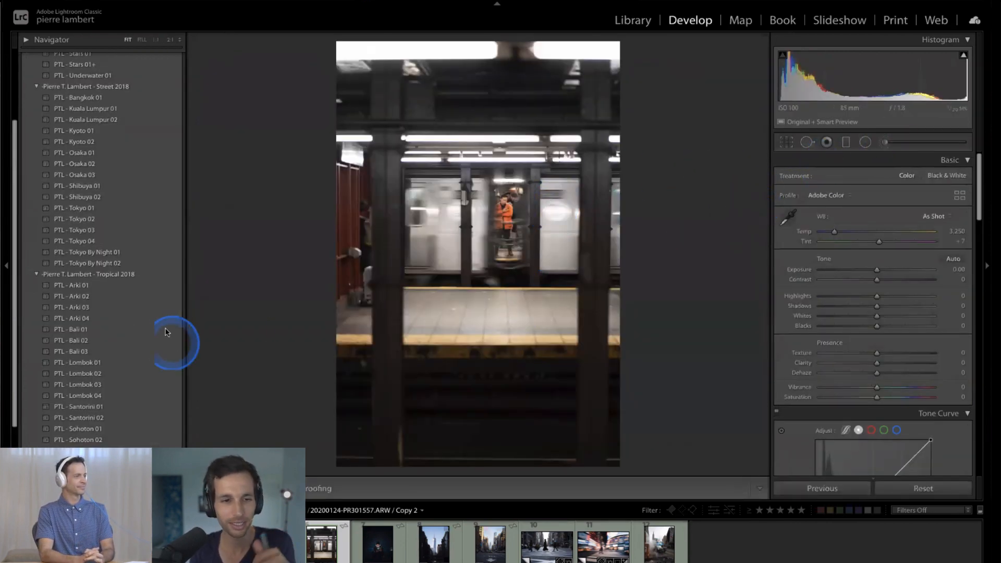
pyautogui.scroll(-5, 131, 344)
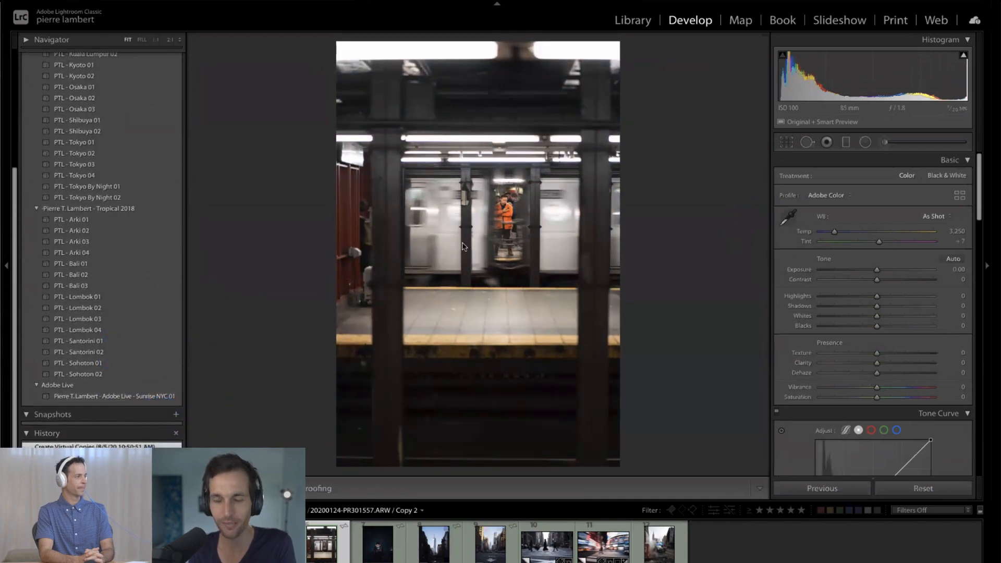
# - Open the edited subway photo from the 2020-01-00-Me-NYC collection for developing and examine the man in the orange jacket up close
pyautogui.press('g')
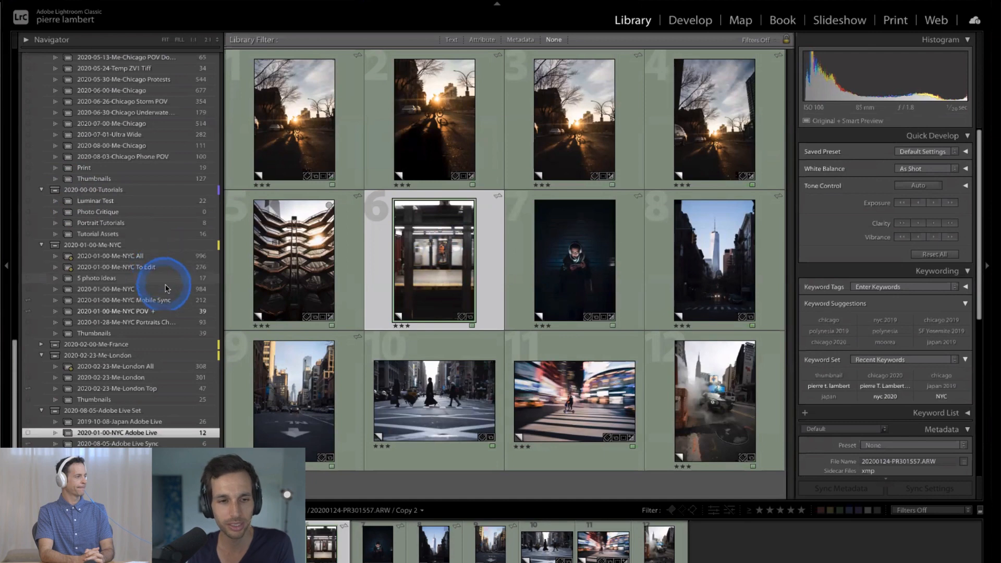
pyautogui.click(162, 289)
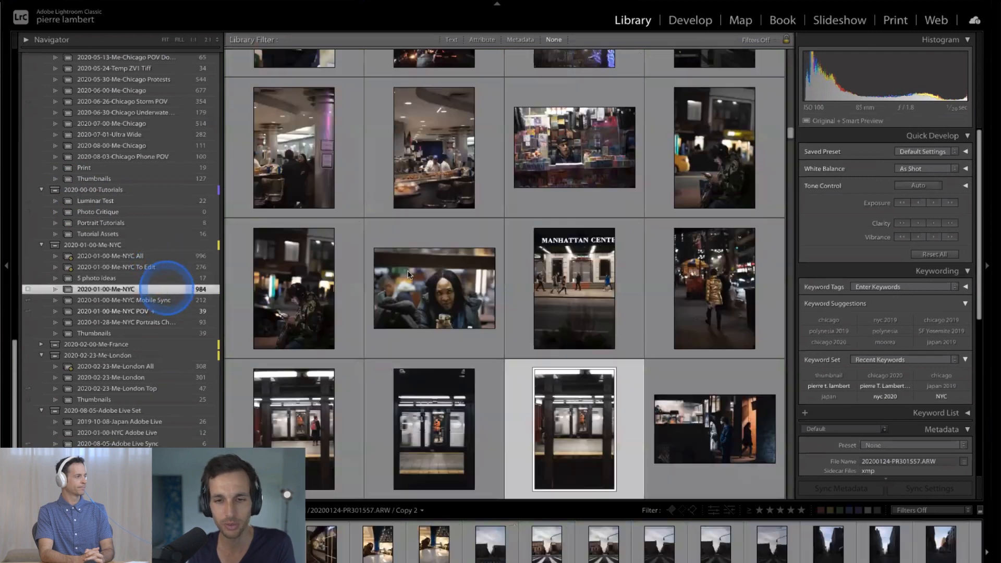
pyautogui.doubleClick(429, 435)
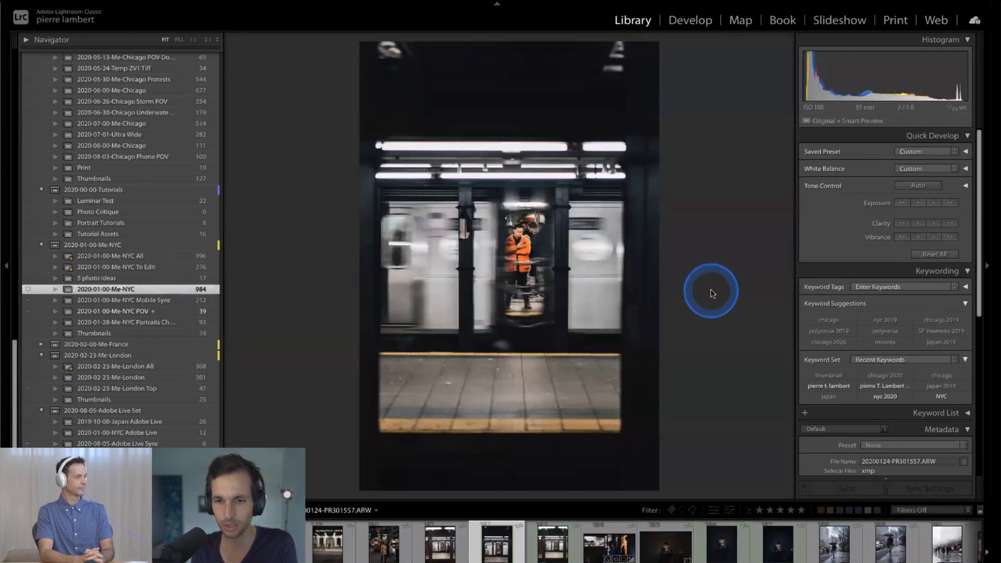
pyautogui.press('d')
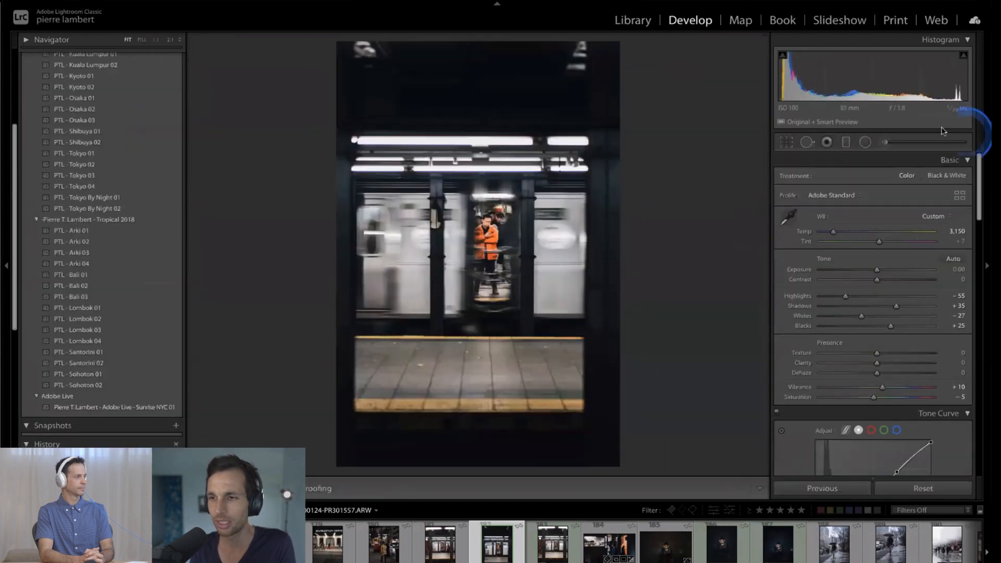
pyautogui.click(501, 242)
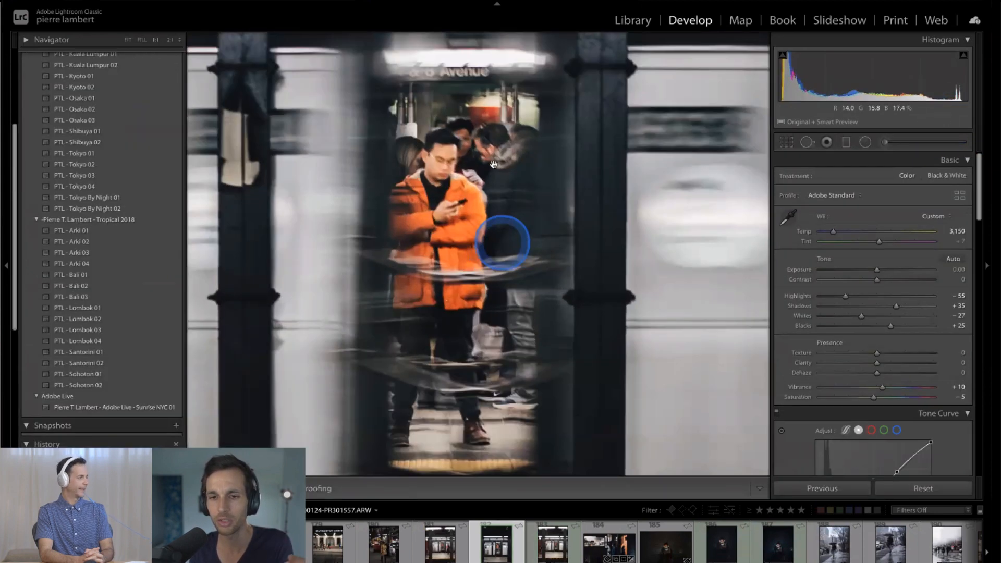
pyautogui.click(484, 202)
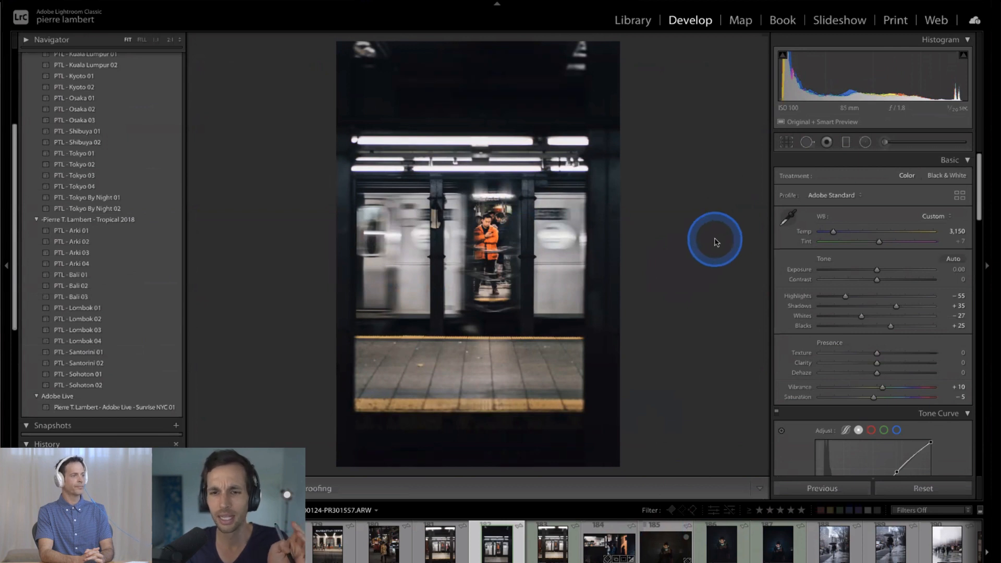
# - Compare the two edited versions of the headphones photo, and view the food cart photo alongside them
pyautogui.click(712, 542)
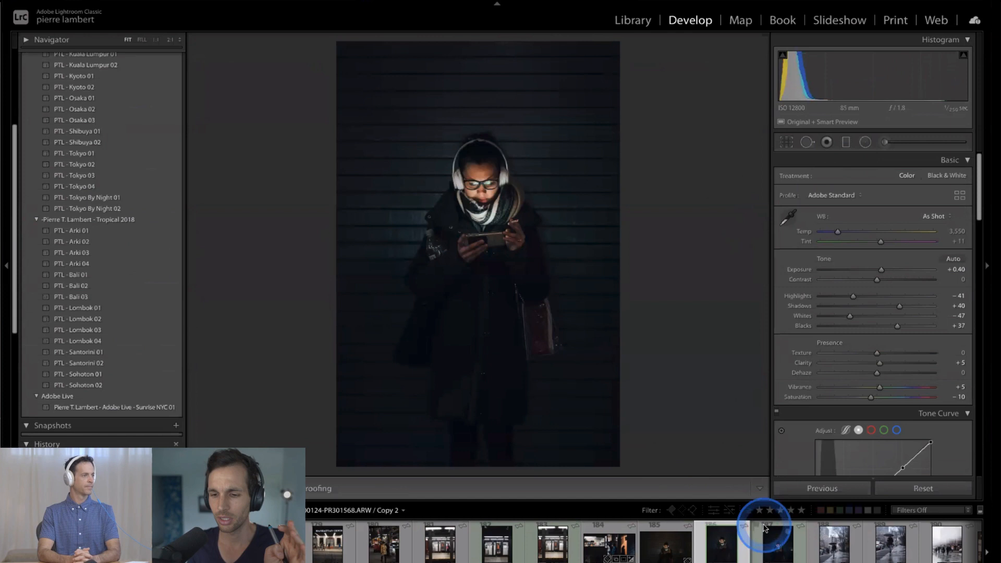
pyautogui.click(778, 541)
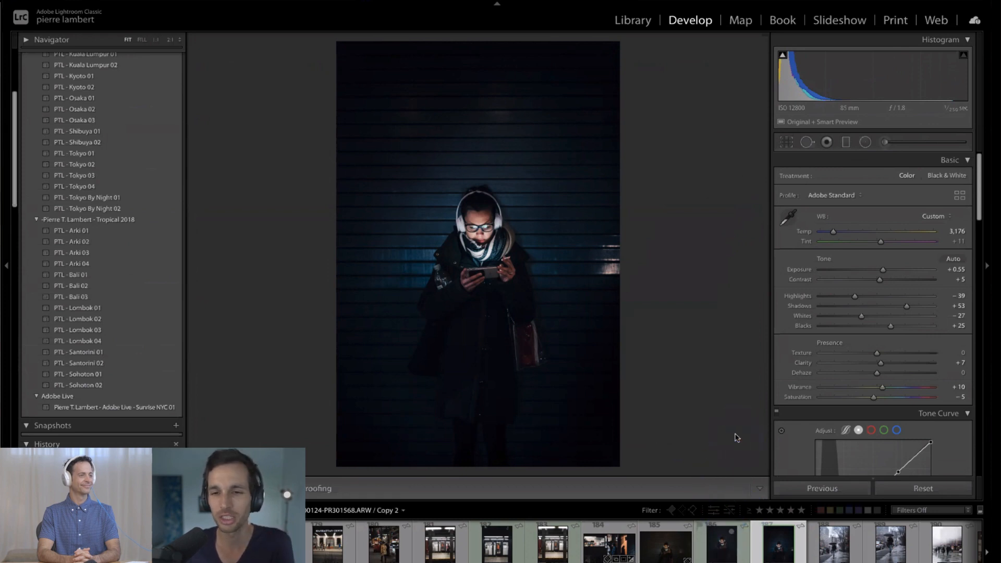
pyautogui.click(616, 543)
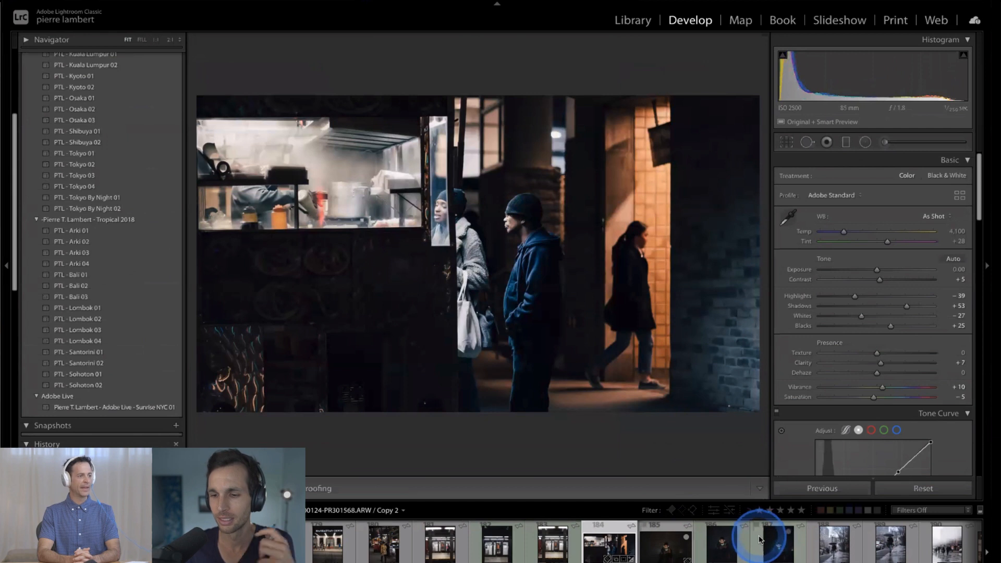
pyautogui.click(759, 538)
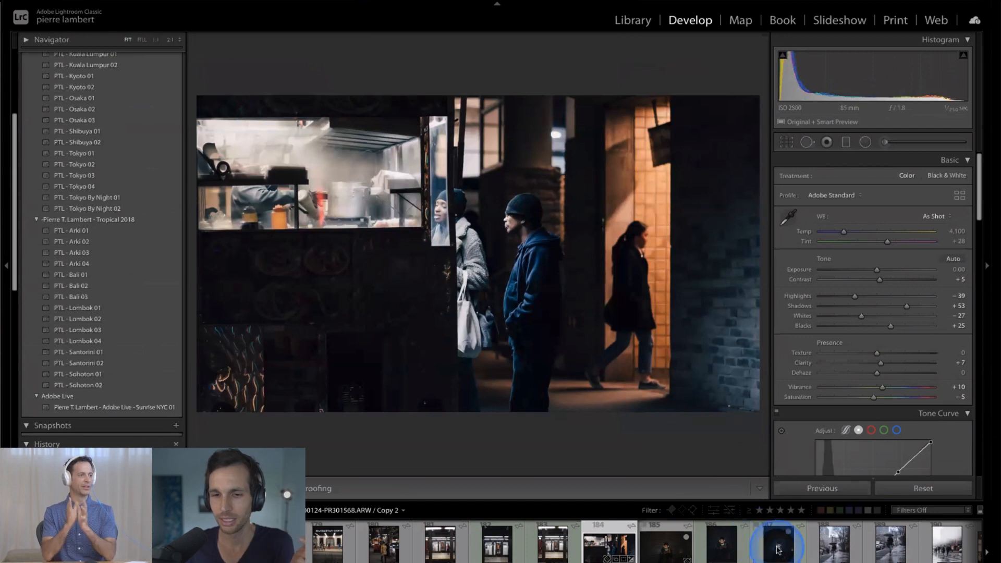
pyautogui.click(628, 233)
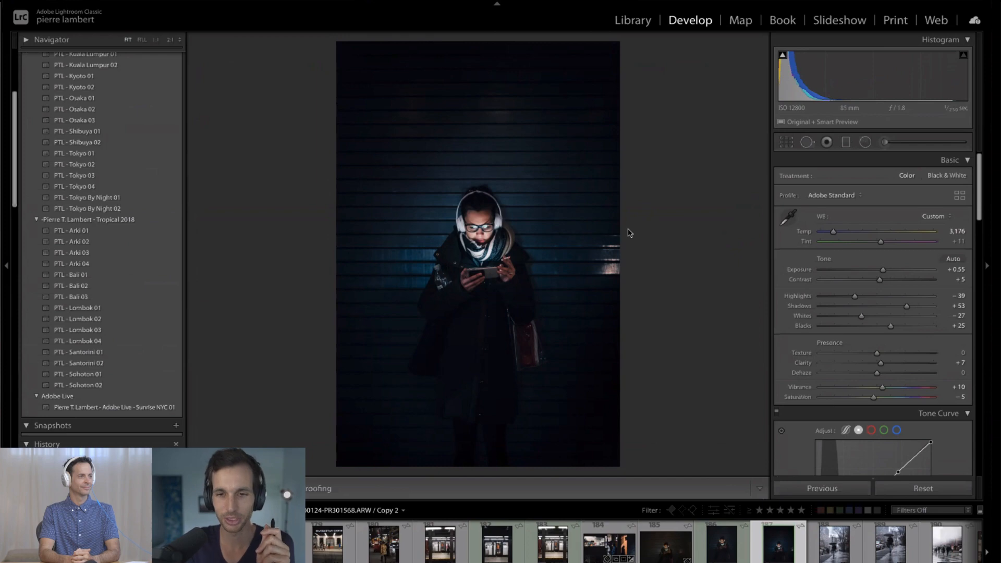
# - Open the street photo with the white road arrow from the 2020-01-00-NYC Adobe Live collection for developing
pyautogui.press('g')
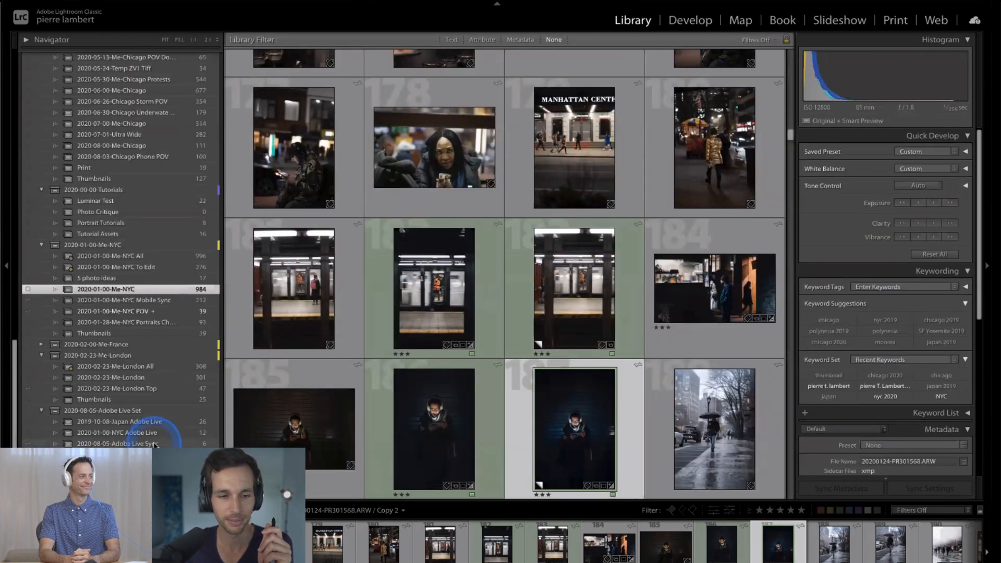
pyautogui.scroll(-1, 153, 445)
pyautogui.scroll(1, 154, 443)
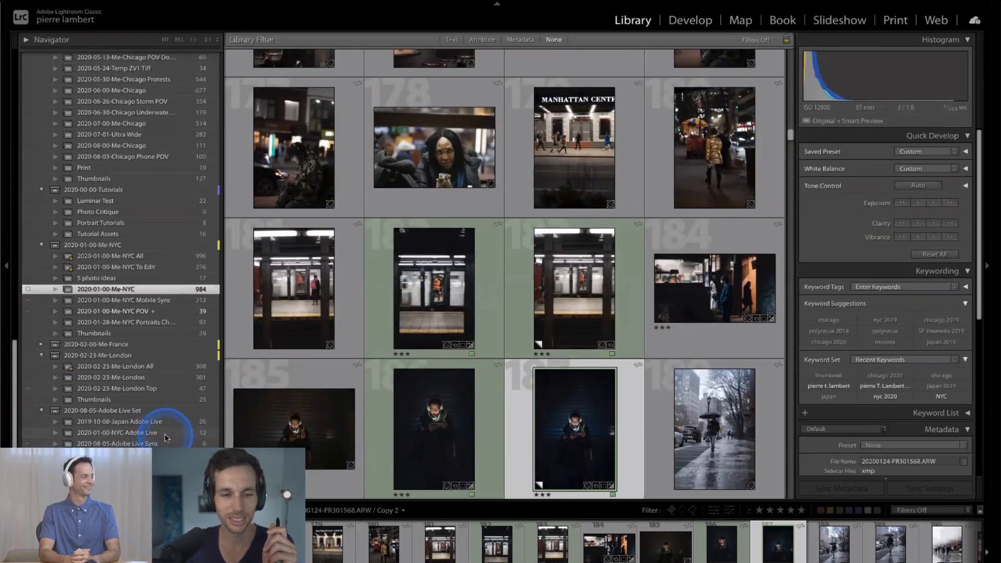
pyautogui.click(159, 432)
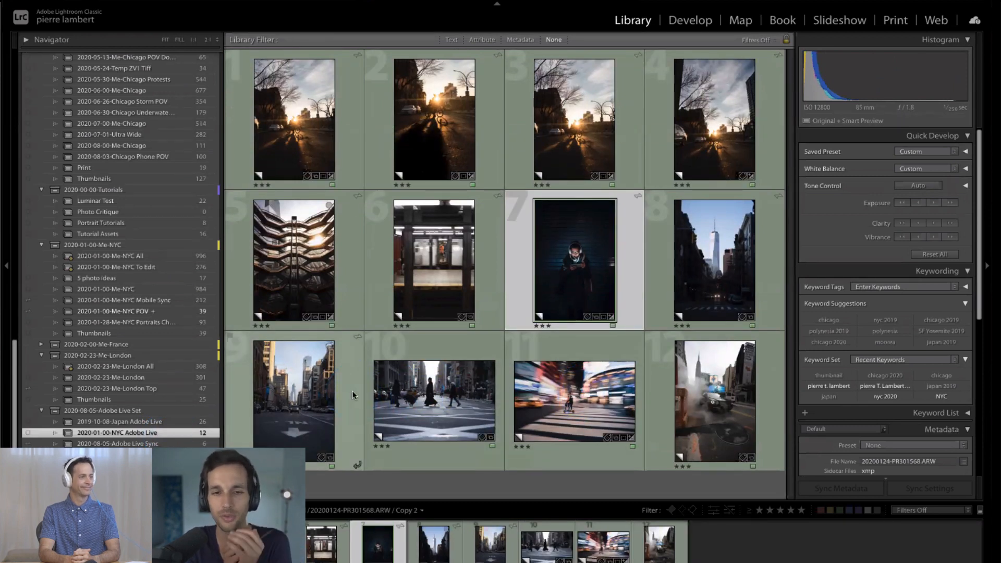
pyautogui.doubleClick(304, 400)
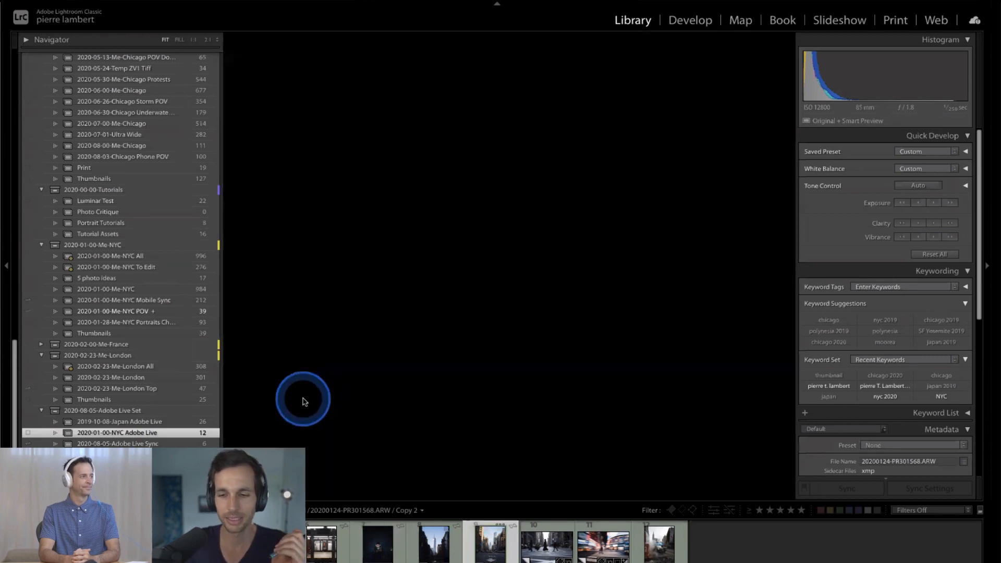
pyautogui.press('d')
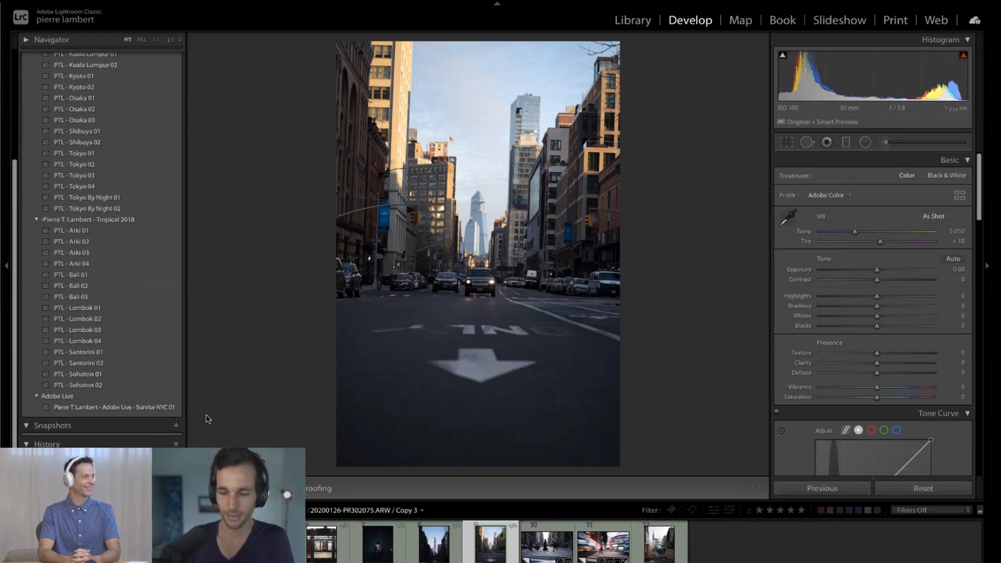
# - Open the dark street photo of the glass skyscraper, and set its temperature to 5,832 and exposure to +0.55
pyautogui.click(433, 542)
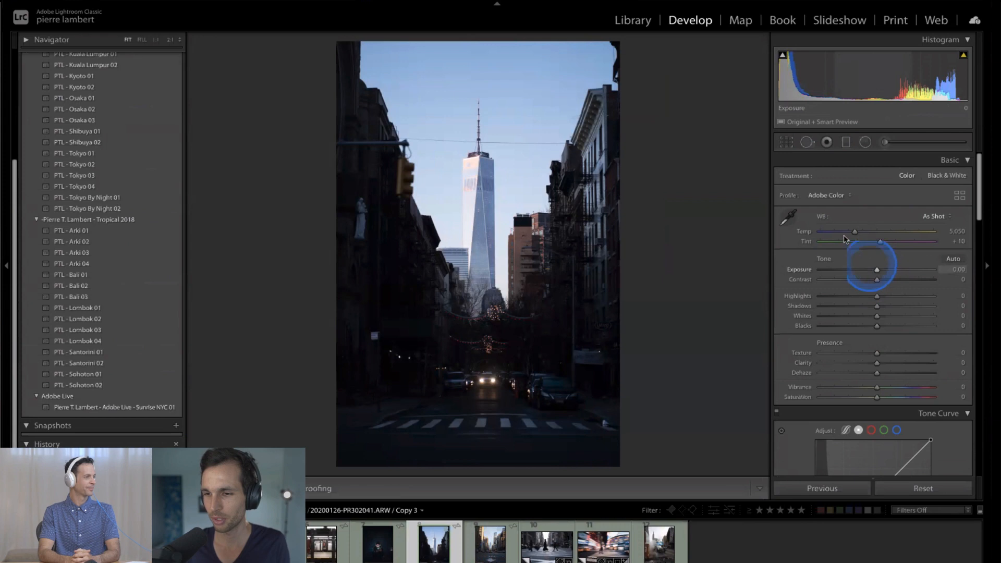
pyautogui.moveTo(853, 236); pyautogui.dragTo(862, 236)
pyautogui.moveTo(876, 269); pyautogui.dragTo(883, 273)
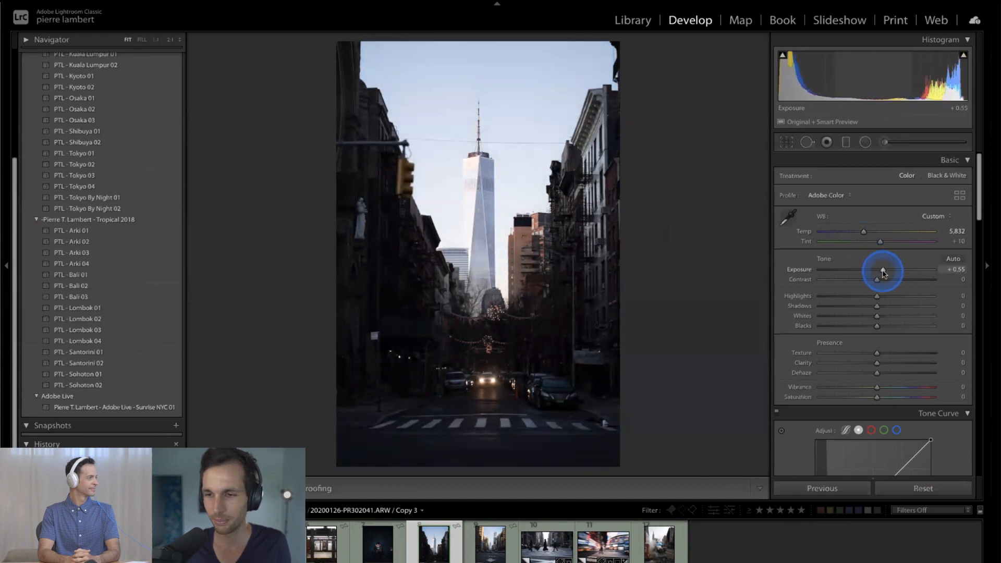
# - Apply the Adobe Live Sunrise NYC 01 preset to the skyscraper photo and set its exposure to +0.75
pyautogui.click(163, 407)
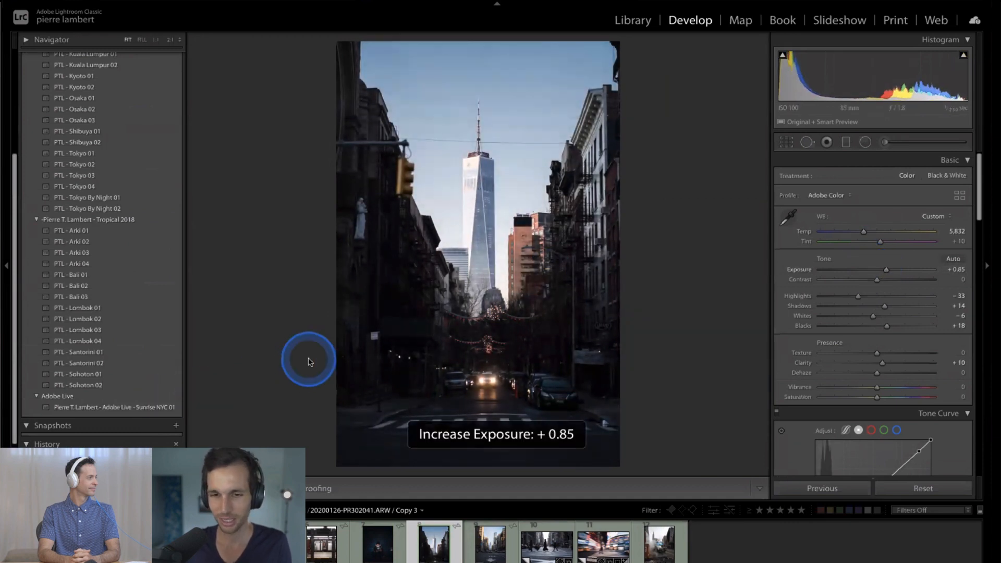
pyautogui.press('-')
pyautogui.press('-')
pyautogui.press('=')
pyautogui.press('=')
pyautogui.press('=')
pyautogui.press('-')
pyautogui.press('-')
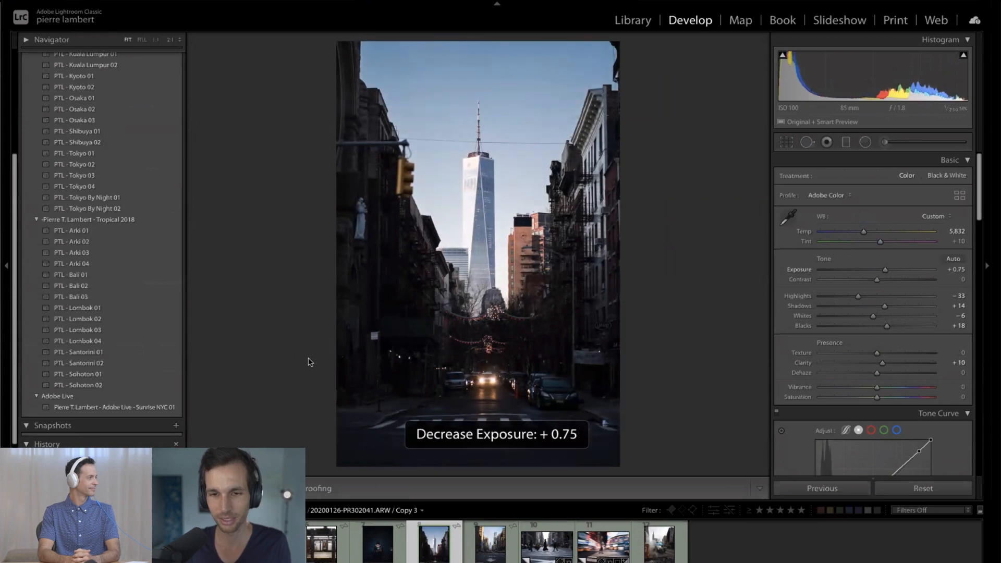
# - Compare the skyscraper photo before and after the edits
pyautogui.click(757, 308)
pyautogui.press('\\')
pyautogui.press('\\')
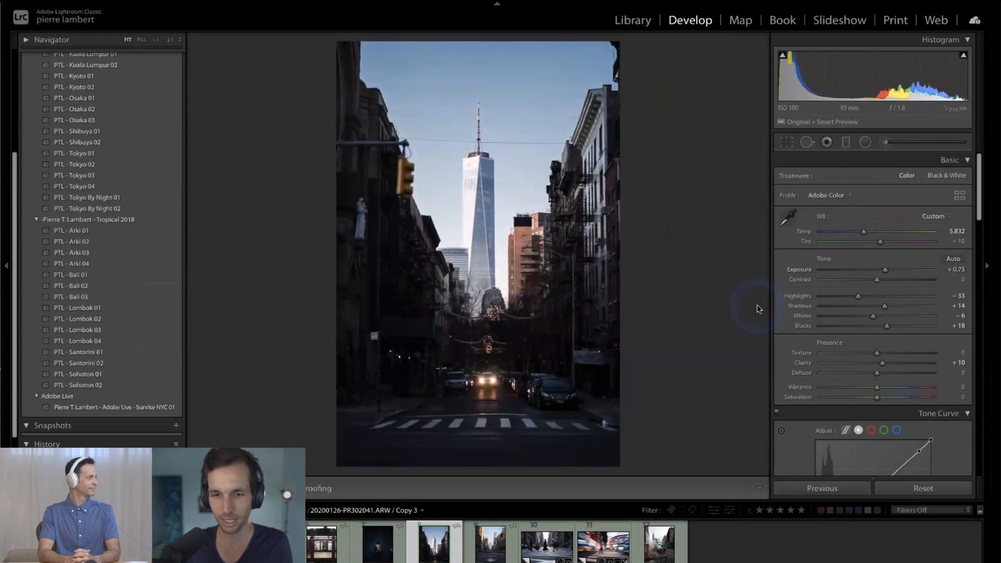
pyautogui.press('\\')
pyautogui.press('\\')
# - Set the skyscraper photo's shadows to +32, blacks to +13 and exposure to +0.85
pyautogui.click(884, 306)
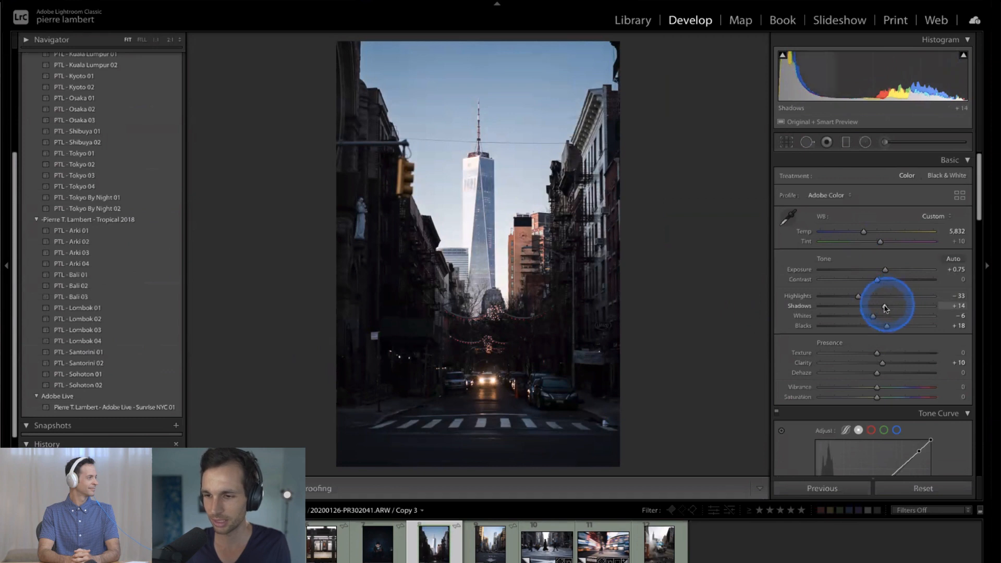
pyautogui.moveTo(885, 308)
pyautogui.mouseDown()
pyautogui.moveTo(900, 307)
pyautogui.moveTo(884, 327)
pyautogui.mouseUp()
pyautogui.click(695, 312)
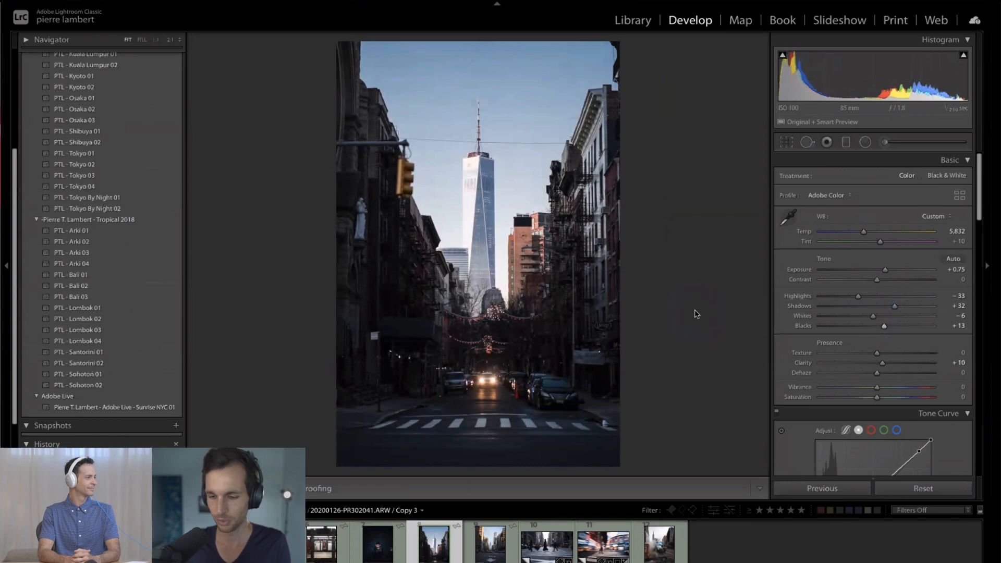
pyautogui.press('=')
pyautogui.press('=')
pyautogui.press('-')
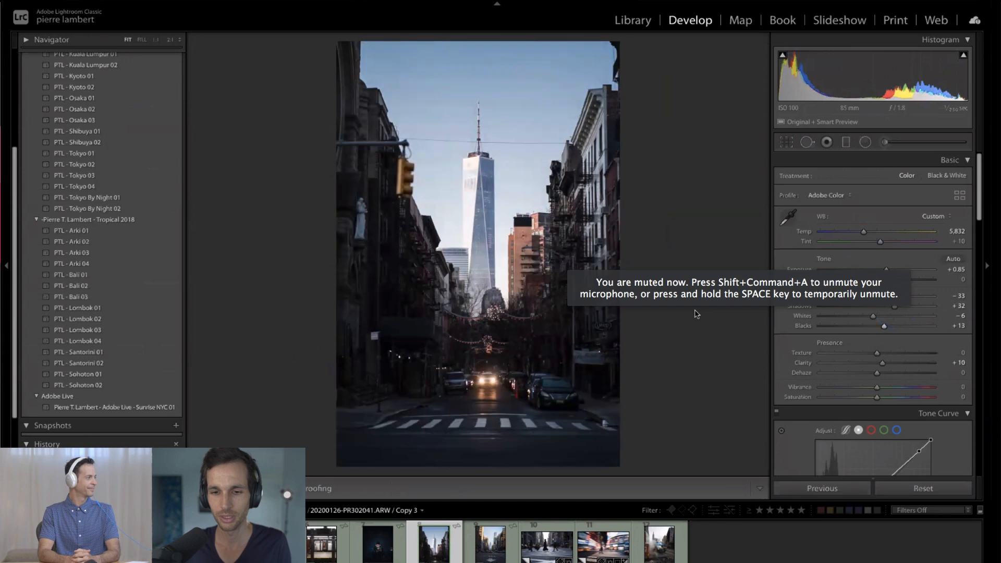
# - Apply the Adobe Live Sunrise NYC 01 preset to the road arrow photo and straighten it by about -0.46 degrees
pyautogui.press('Right')
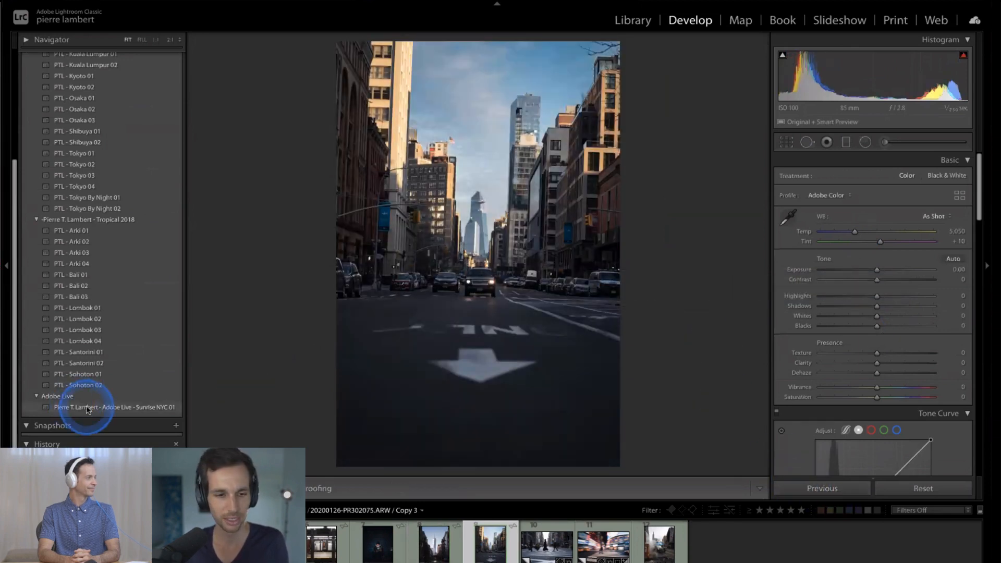
pyautogui.click(172, 408)
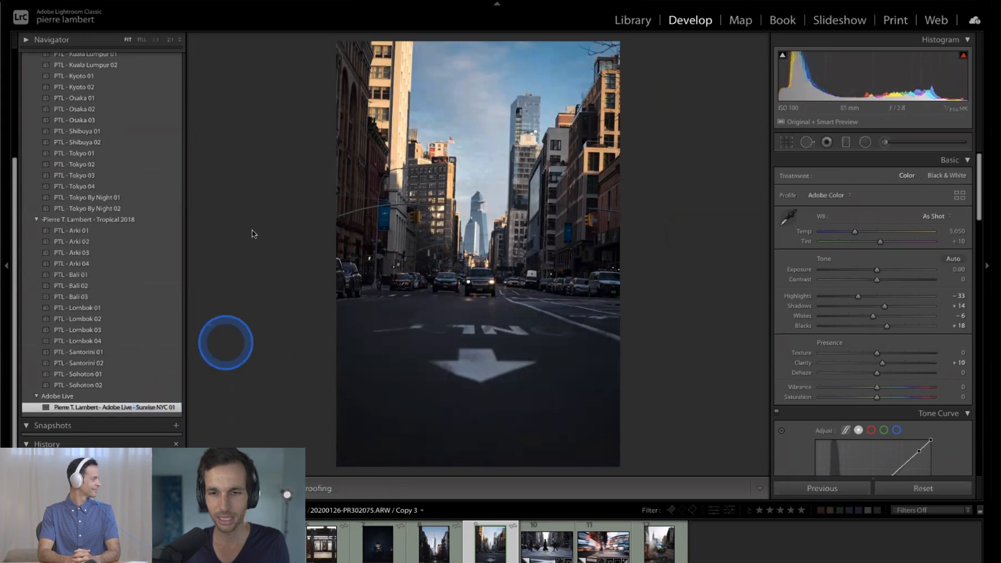
pyautogui.press('r')
pyautogui.moveTo(228, 186); pyautogui.dragTo(227, 188)
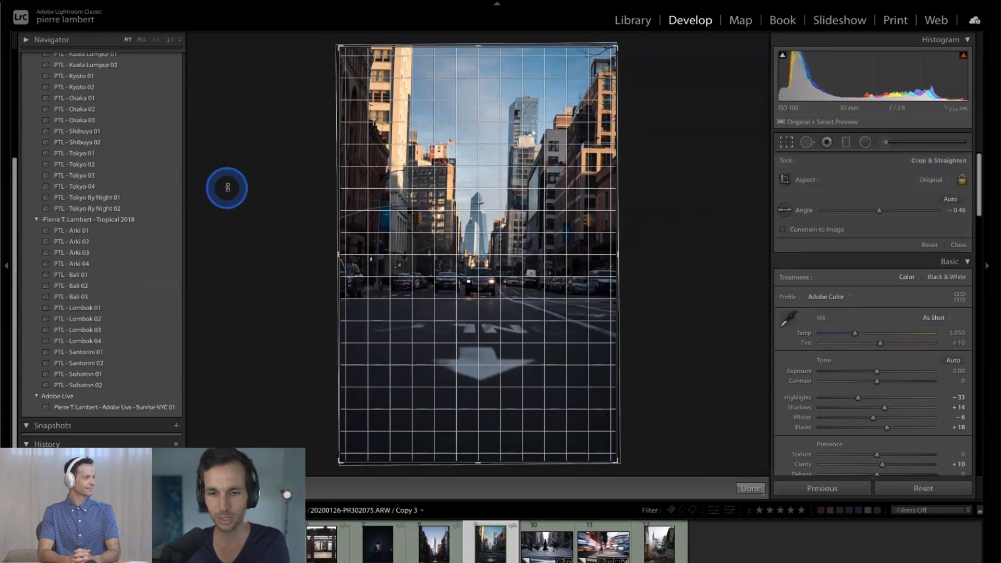
pyautogui.doubleClick(280, 304)
# - Set the road arrow photo's exposure to +0.30 and its temperature to 5,400
pyautogui.press('=')
pyautogui.press('=')
pyautogui.press('=')
pyautogui.press('=')
pyautogui.press('-')
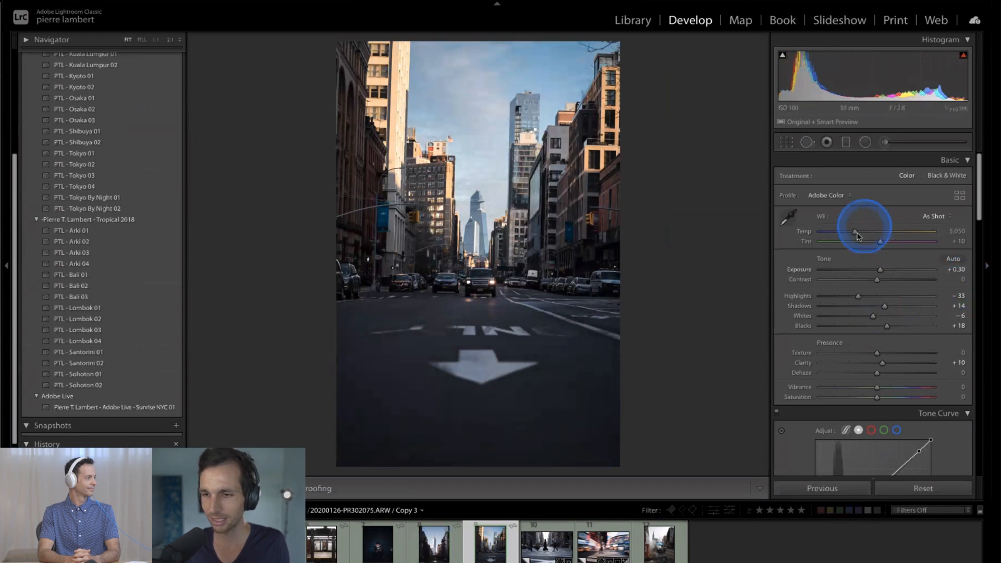
pyautogui.moveTo(857, 236); pyautogui.dragTo(857, 236)
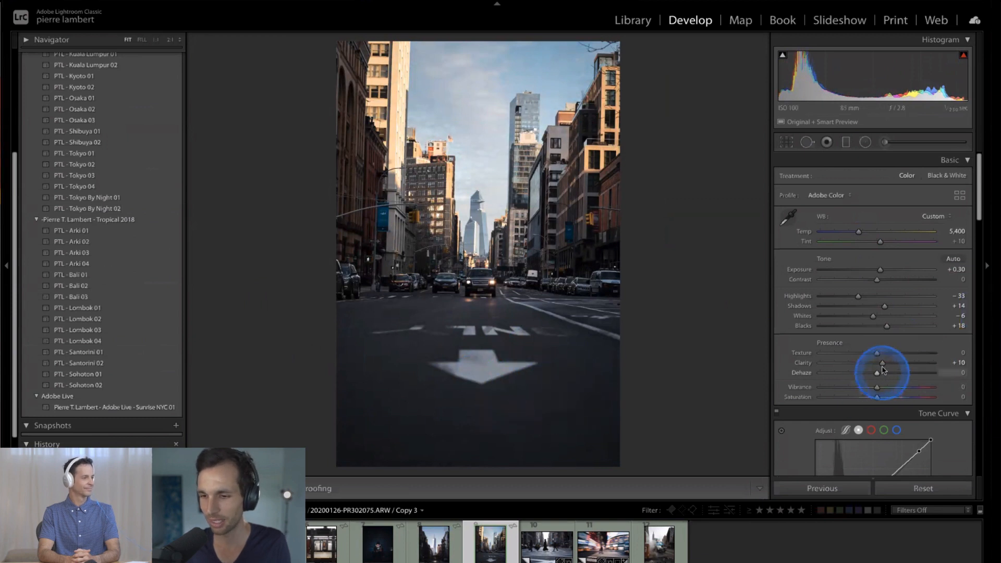
# - Set the road arrow photo's clarity to +17, shadows to +25 and blacks to +9
pyautogui.moveTo(882, 366)
pyautogui.mouseDown()
pyautogui.moveTo(909, 362)
pyautogui.moveTo(876, 362)
pyautogui.moveTo(887, 365)
pyautogui.mouseUp()
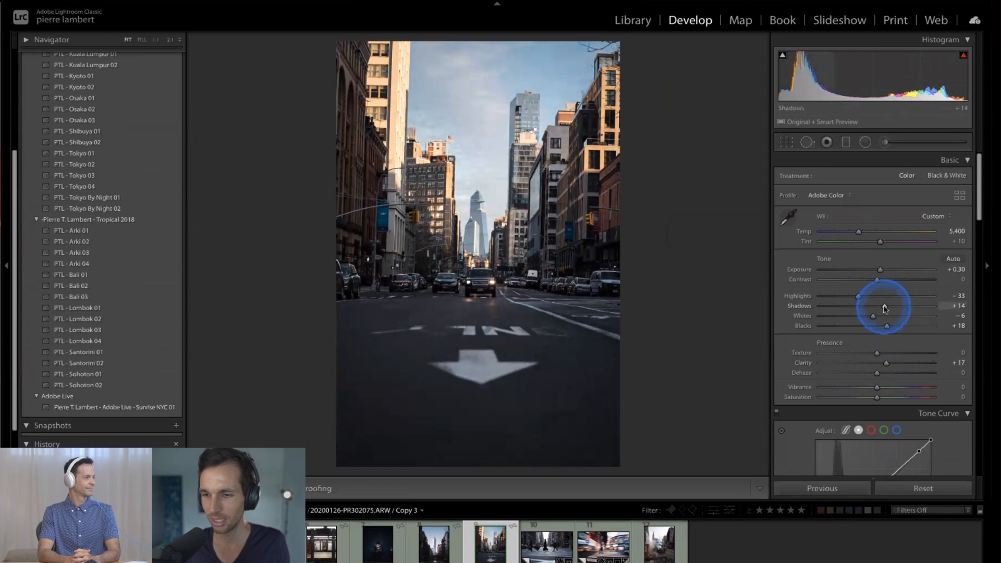
pyautogui.moveTo(884, 308)
pyautogui.mouseDown()
pyautogui.moveTo(899, 307)
pyautogui.moveTo(881, 327)
pyautogui.mouseUp()
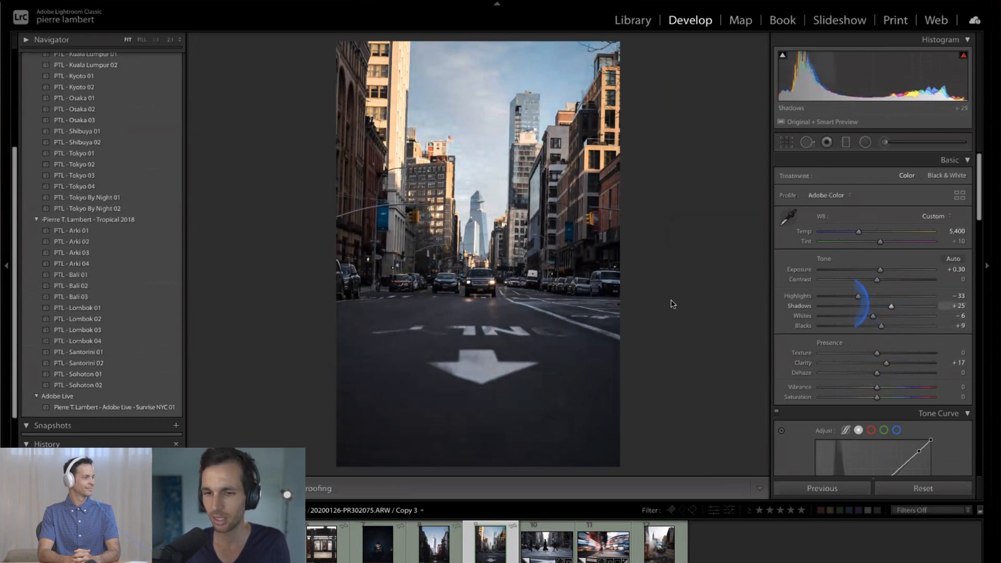
pyautogui.click(637, 299)
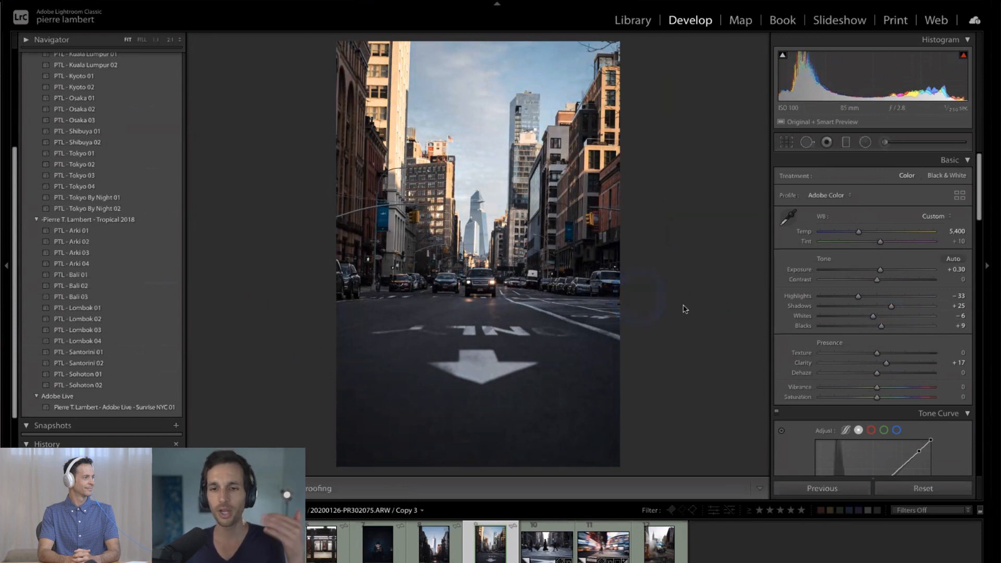
# - Add a graduated filter rising over the road to the cars, with exposure -0.41, shadows -15 and blacks -8
pyautogui.click(884, 142)
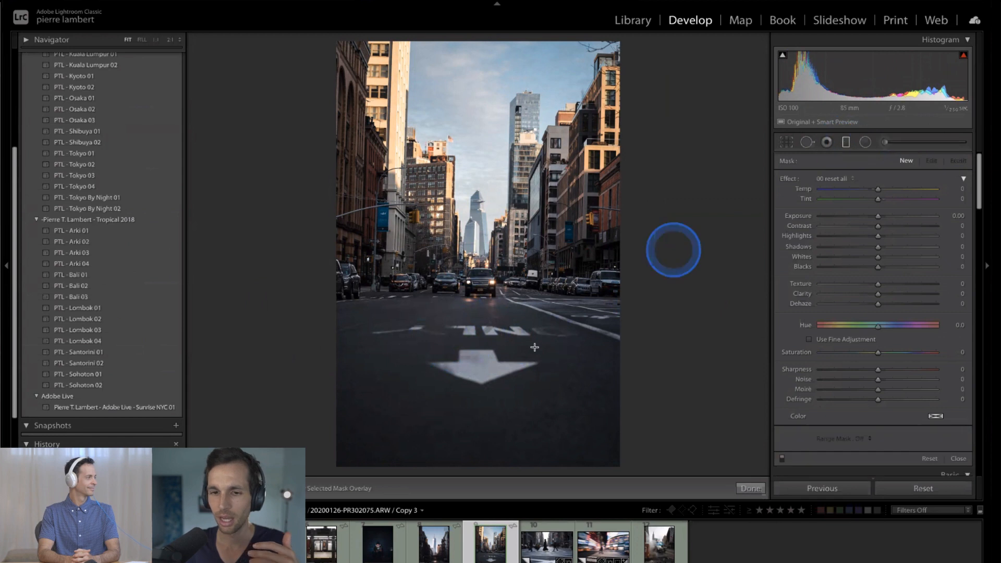
pyautogui.moveTo(487, 358); pyautogui.dragTo(491, 289)
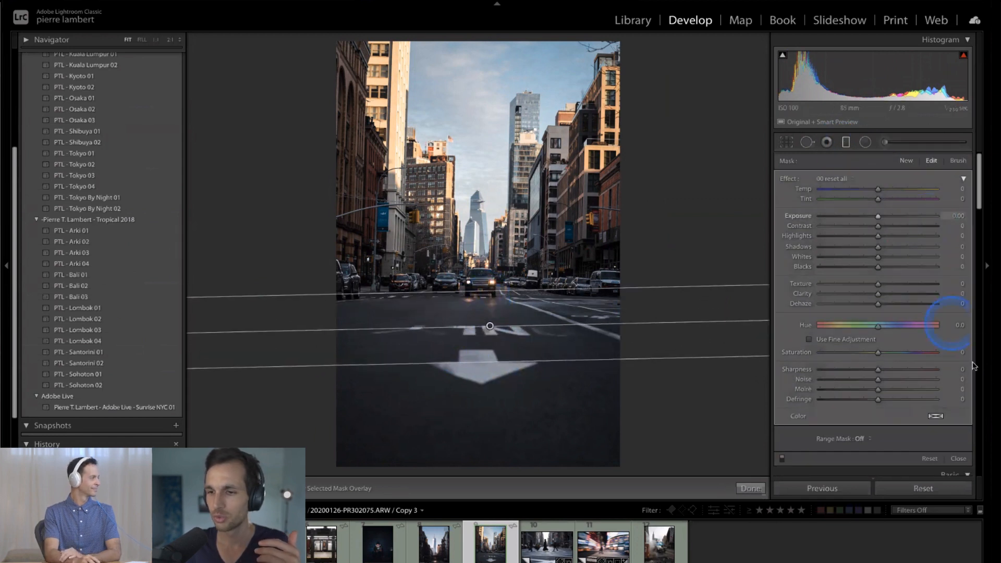
pyautogui.moveTo(880, 220); pyautogui.dragTo(873, 268)
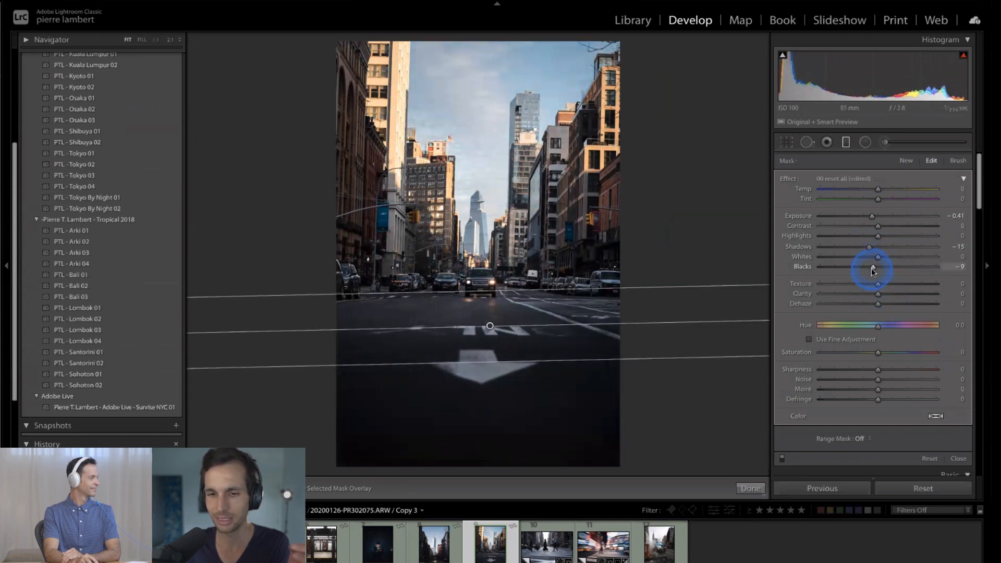
# - Restrict the road's graduated filter with a Luminance range mask of 0/26 and finish the filter
pyautogui.scroll(-3, 866, 330)
pyautogui.click(861, 359)
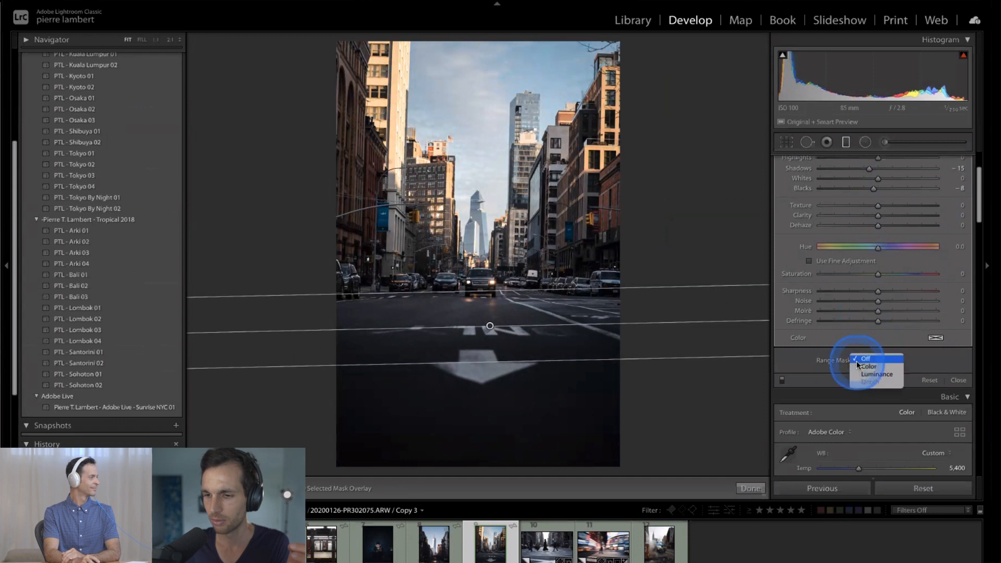
pyautogui.click(865, 374)
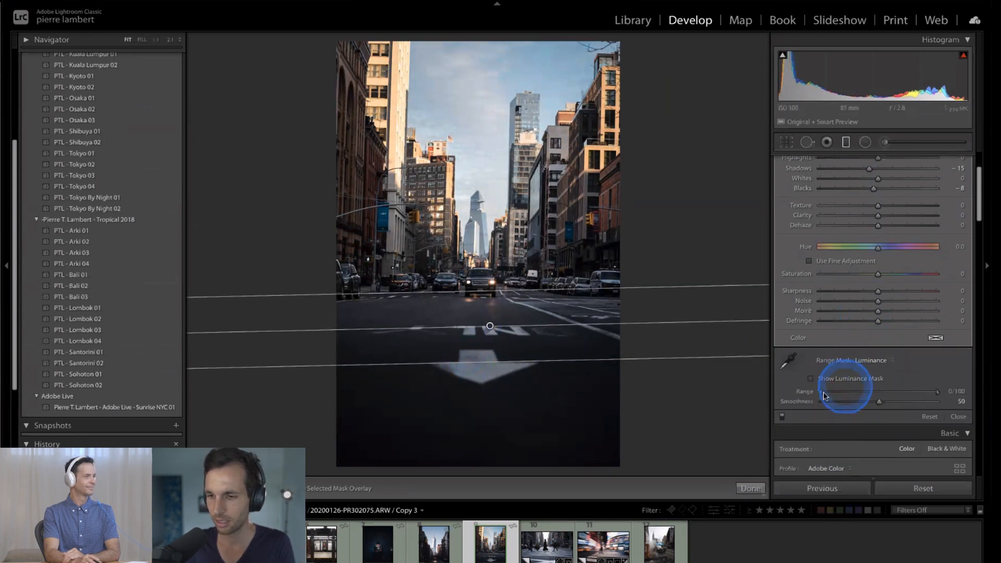
pyautogui.moveTo(821, 394); pyautogui.dragTo(779, 394)
pyautogui.moveTo(936, 391); pyautogui.dragTo(851, 395)
pyautogui.click(751, 488)
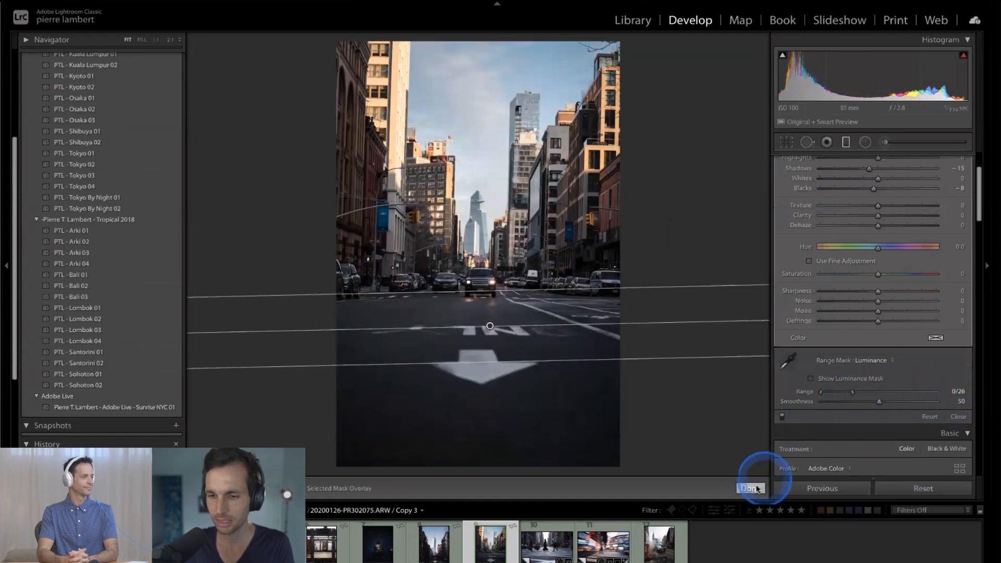
pyautogui.click(666, 197)
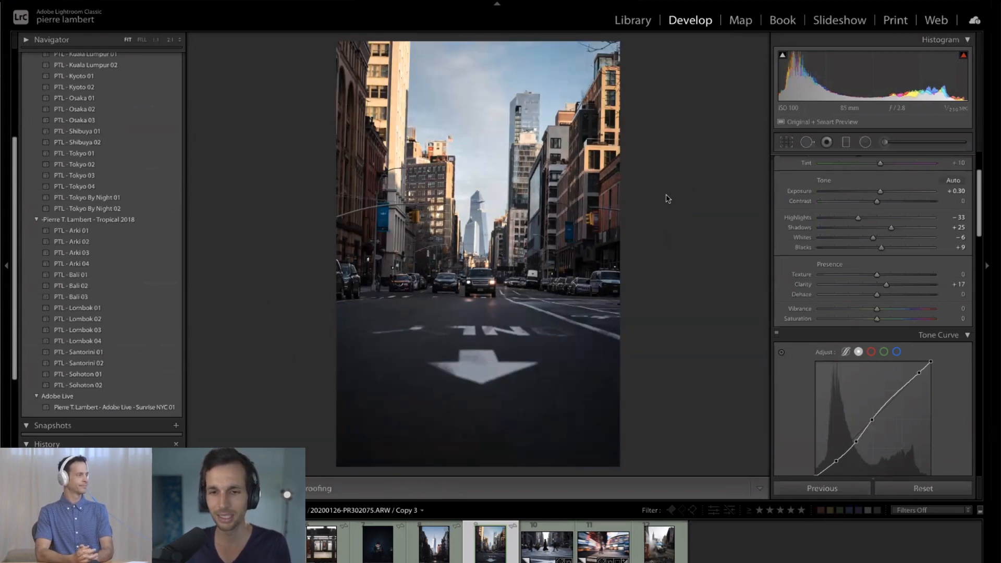
# - Open the photo of the black car in street steam, and set its temperature to 6,264 and exposure to +0.35
pyautogui.click(715, 541)
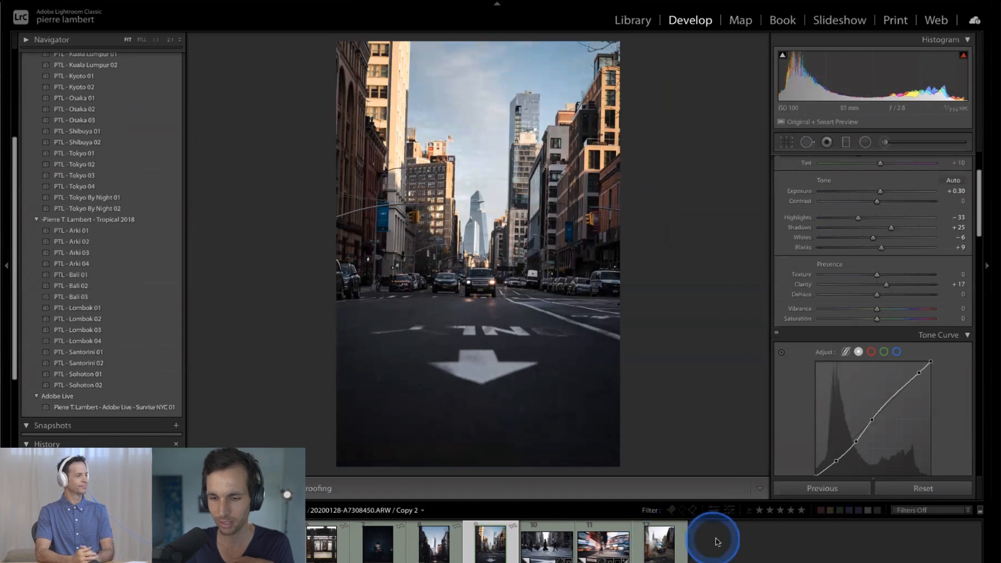
pyautogui.click(660, 541)
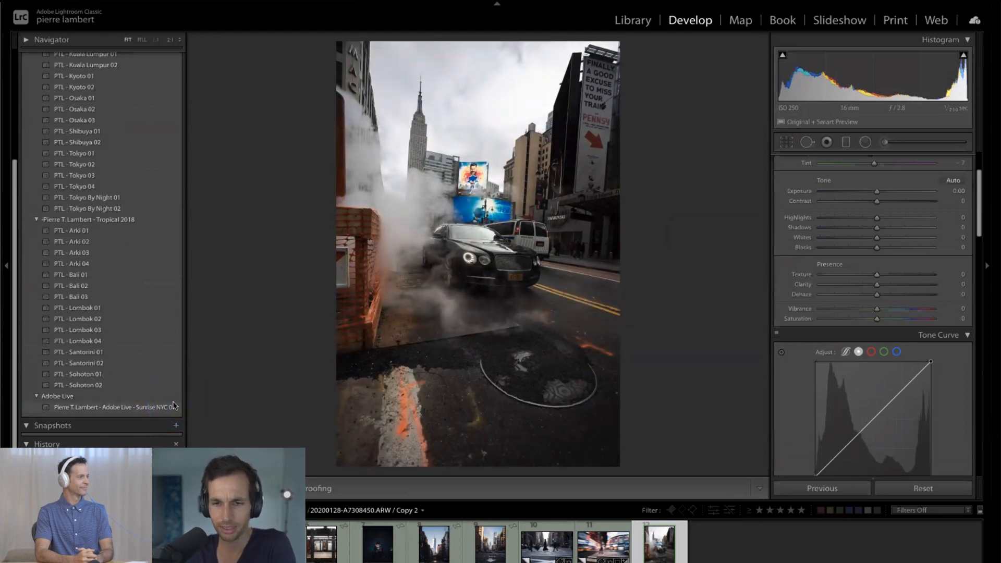
pyautogui.scroll(3, 881, 250)
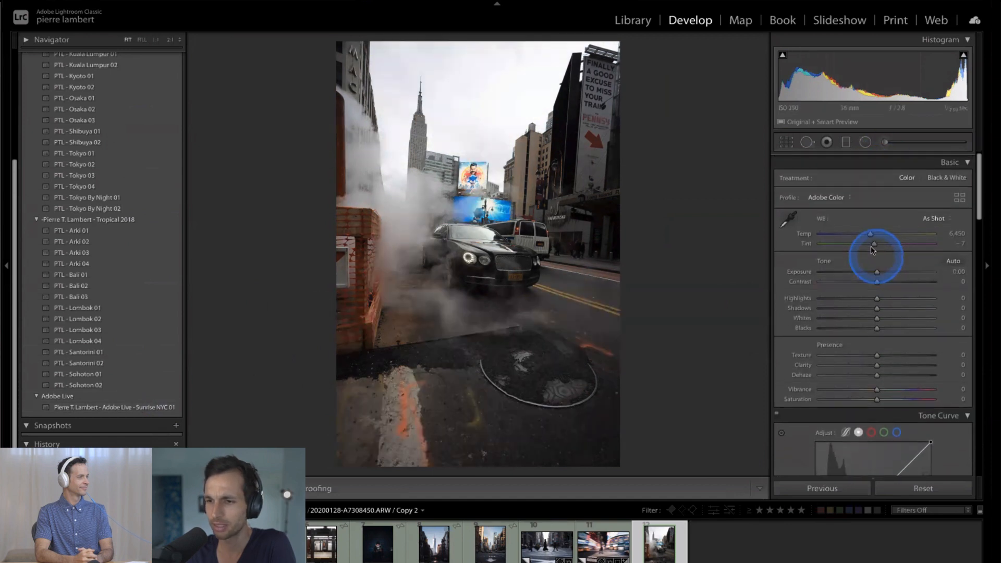
pyautogui.scroll(-1, 871, 249)
pyautogui.moveTo(870, 234)
pyautogui.mouseDown()
pyautogui.moveTo(880, 233)
pyautogui.moveTo(867, 232)
pyautogui.mouseUp()
pyautogui.moveTo(876, 270); pyautogui.dragTo(880, 271)
# - Apply the Adobe Live Sunrise NYC 01 preset to the black car photo and straighten it
pyautogui.click(165, 406)
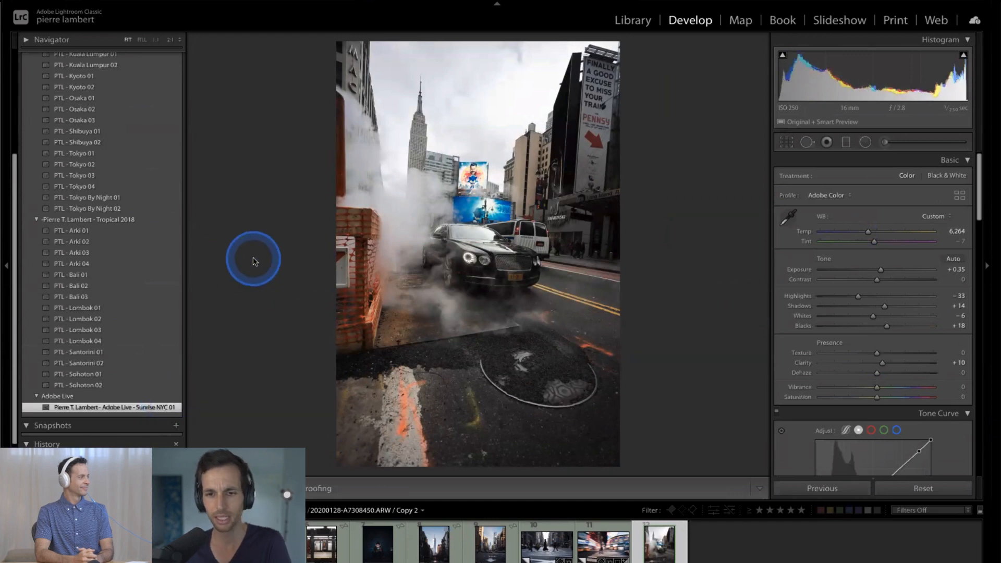
pyautogui.press('r')
pyautogui.moveTo(270, 240); pyautogui.dragTo(290, 265)
pyautogui.press('r')
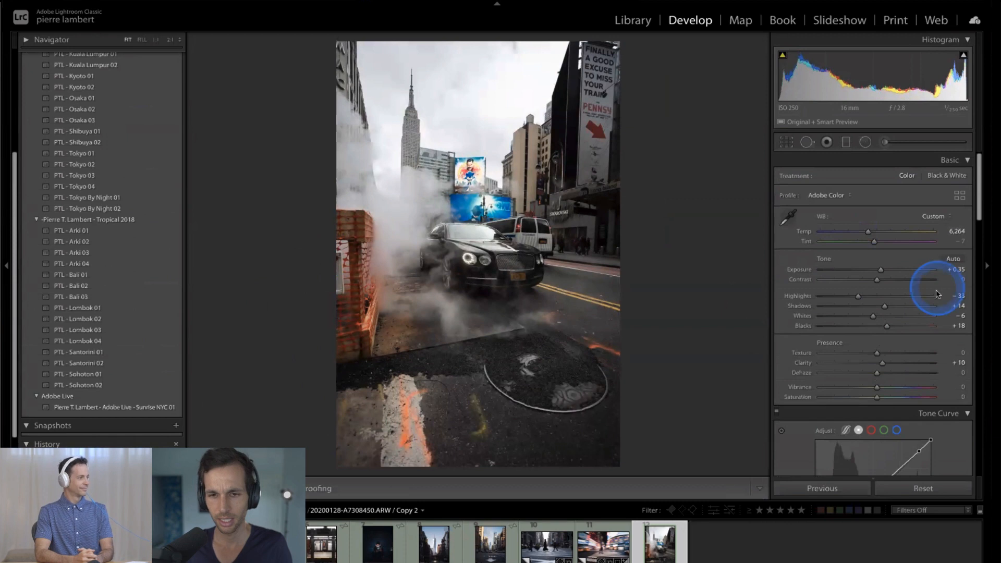
# - Set the black car photo's clarity to +15 and lower the tone curve's darkest inner point to input 44, output 30
pyautogui.moveTo(875, 360)
pyautogui.mouseDown()
pyautogui.moveTo(891, 360)
pyautogui.moveTo(884, 362)
pyautogui.mouseUp()
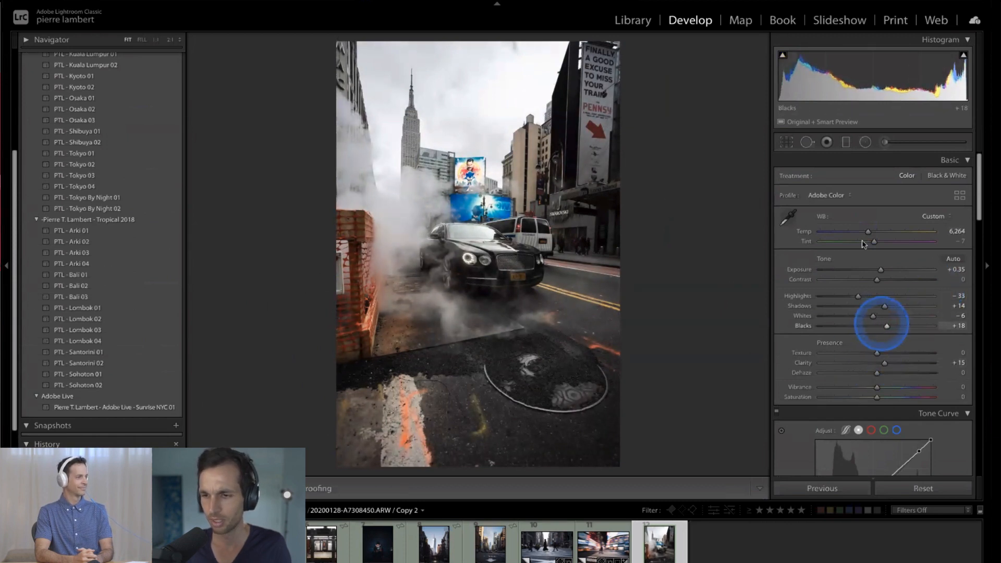
pyautogui.scroll(-5, 876, 349)
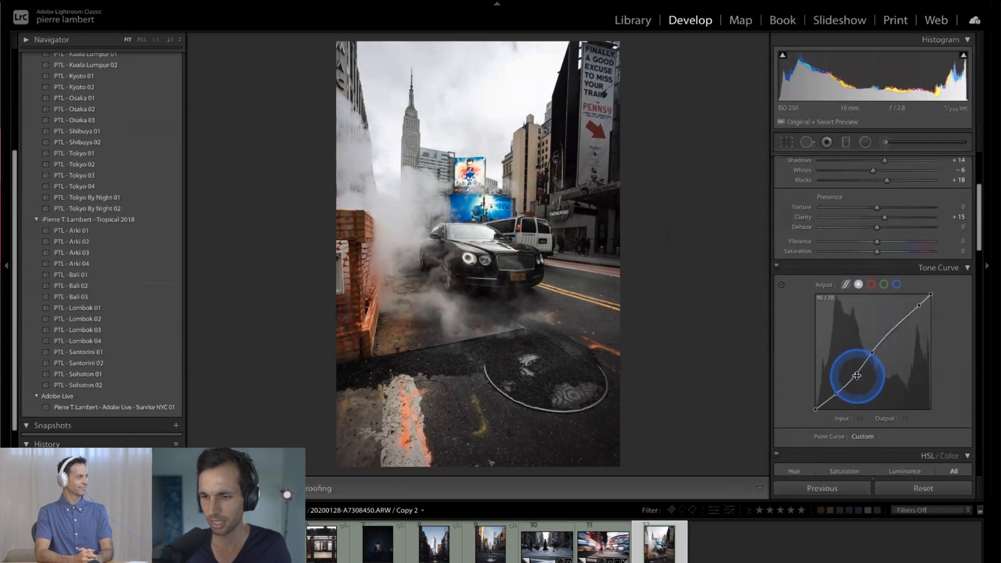
pyautogui.moveTo(857, 368); pyautogui.dragTo(856, 378)
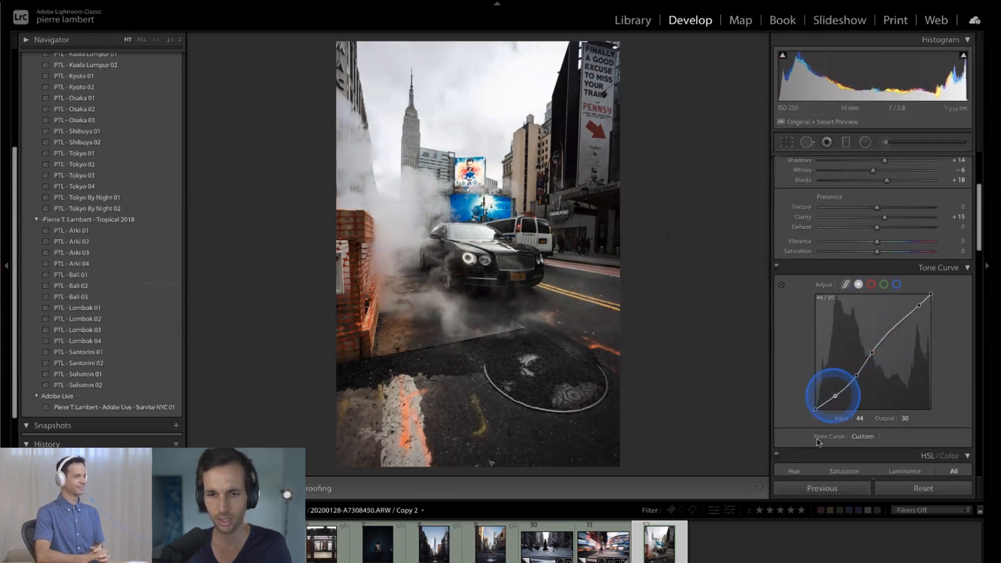
# - Crop the black car photo tighter, reframe it around the car, and refine its straightening
pyautogui.press('r')
pyautogui.moveTo(611, 453); pyautogui.dragTo(604, 443)
pyautogui.moveTo(482, 345); pyautogui.dragTo(480, 346)
pyautogui.click(737, 351)
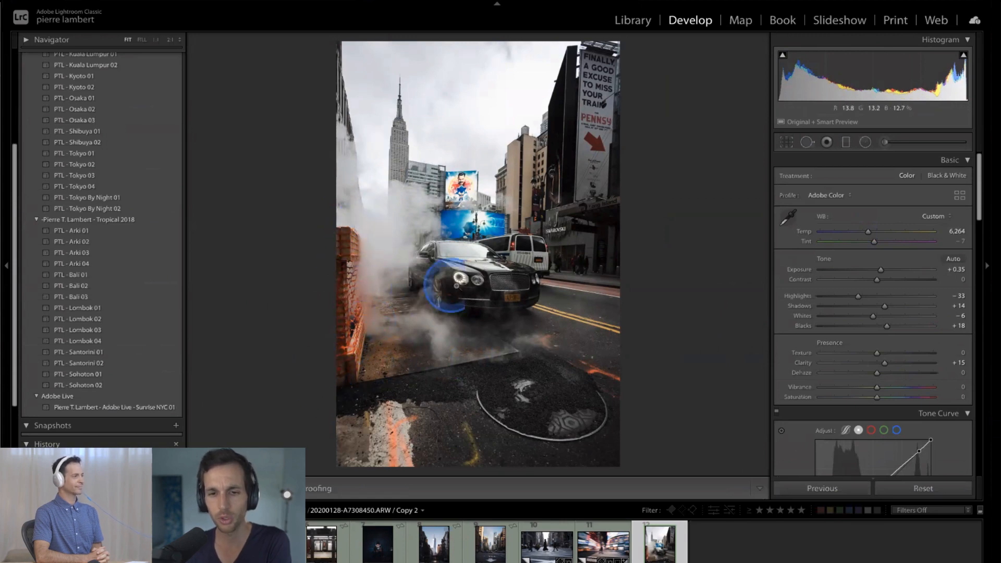
pyautogui.press('r')
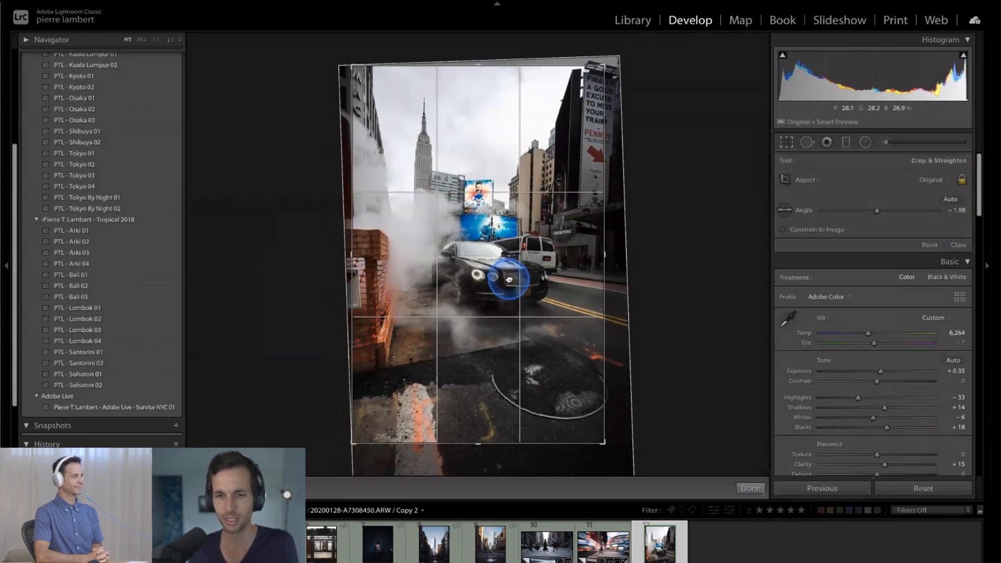
pyautogui.moveTo(654, 297); pyautogui.dragTo(657, 295)
pyautogui.press('r')
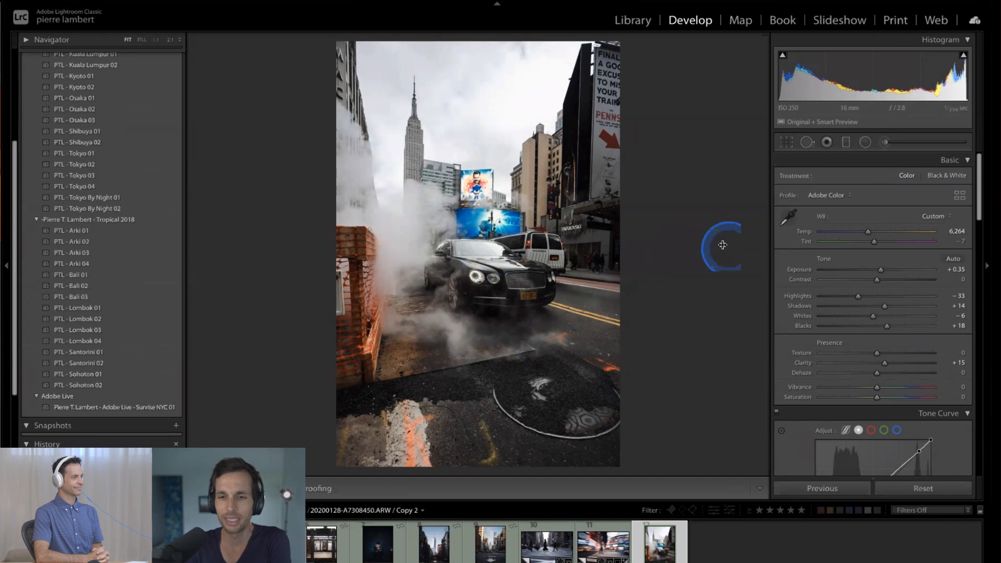
pyautogui.scroll(-15, 811, 288)
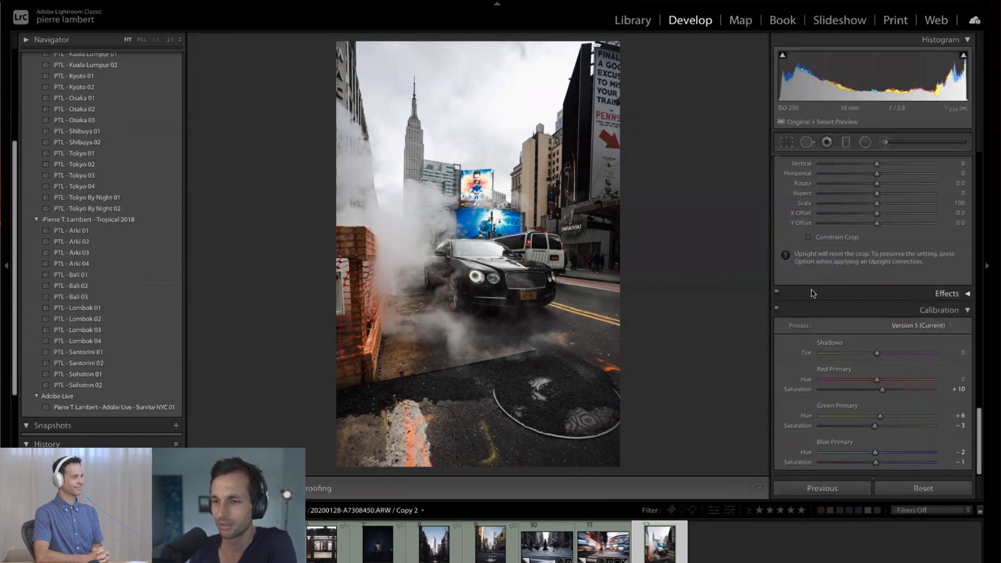
# - Enable lens profile corrections for the black car photo, toggling them off and on to compare the effect
pyautogui.scroll(5, 811, 293)
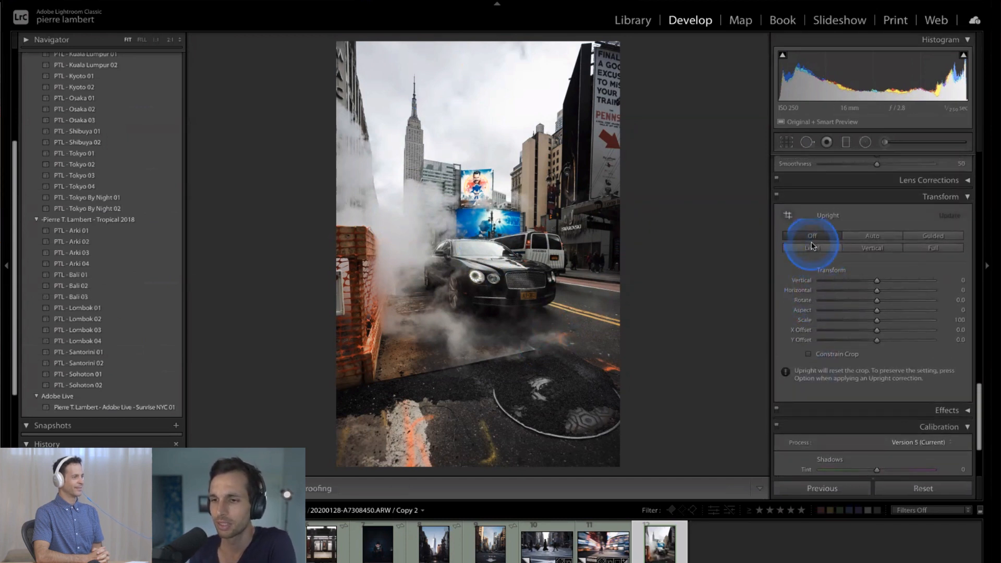
pyautogui.scroll(2, 844, 239)
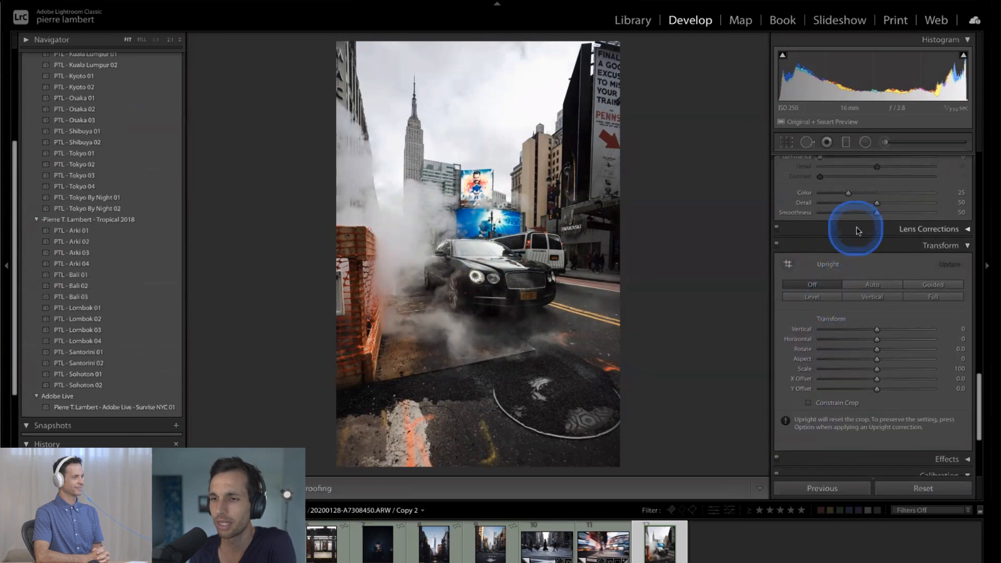
pyautogui.click(857, 232)
pyautogui.click(796, 273)
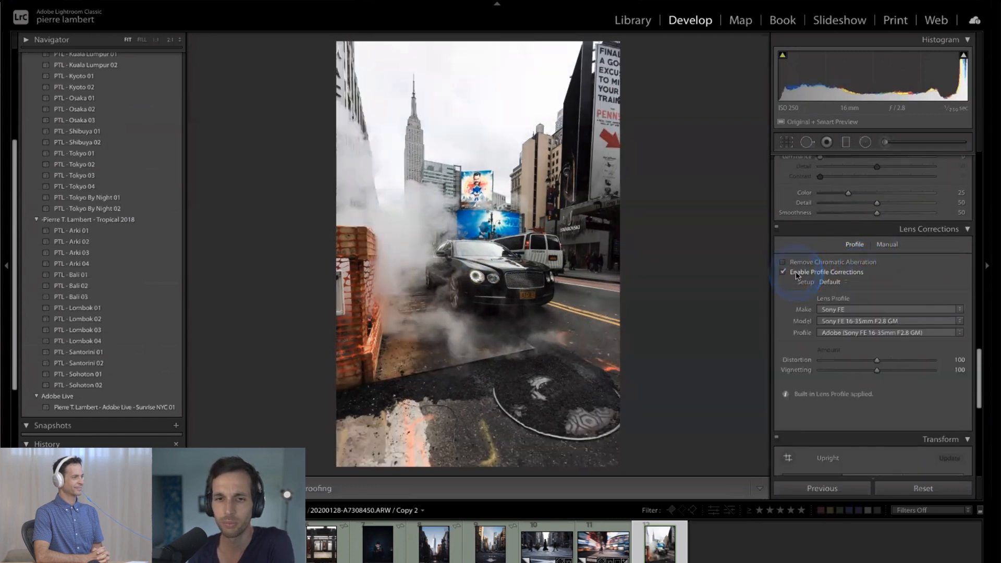
pyautogui.click(783, 272)
pyautogui.click(784, 272)
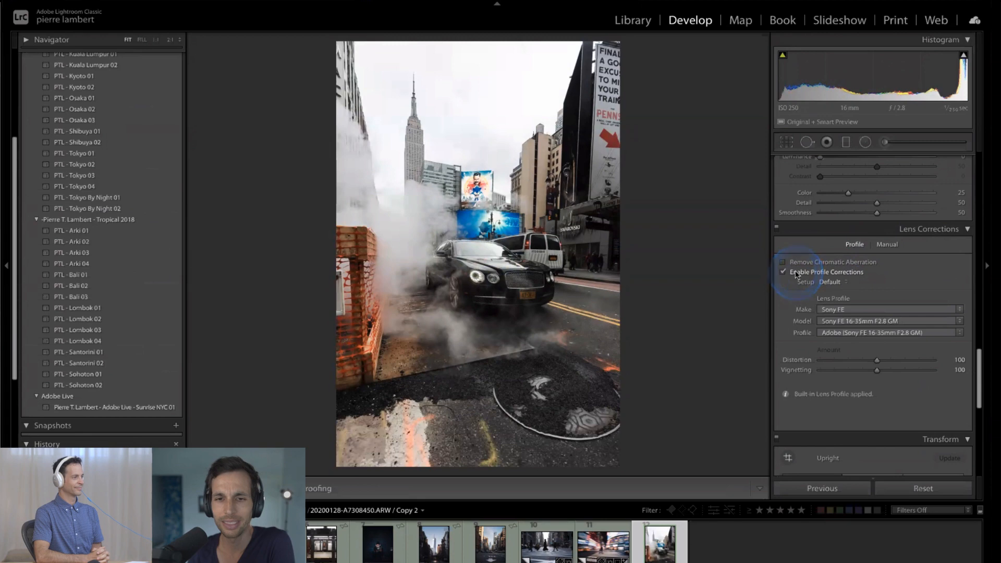
pyautogui.click(796, 273)
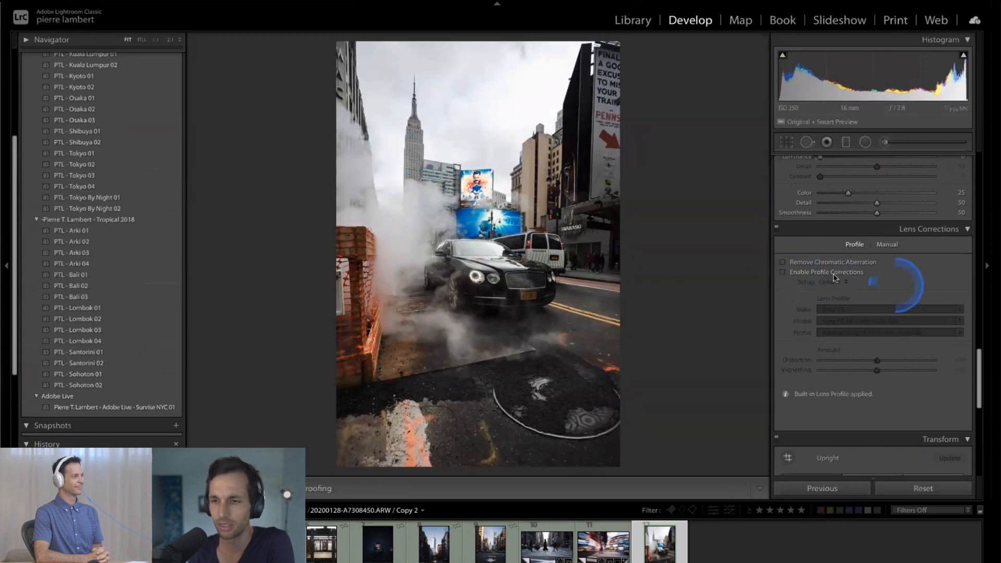
pyautogui.click(815, 273)
# - Compare the edited black car photo with its unedited version, and return to the thumbnail grid of the set
pyautogui.press('-')
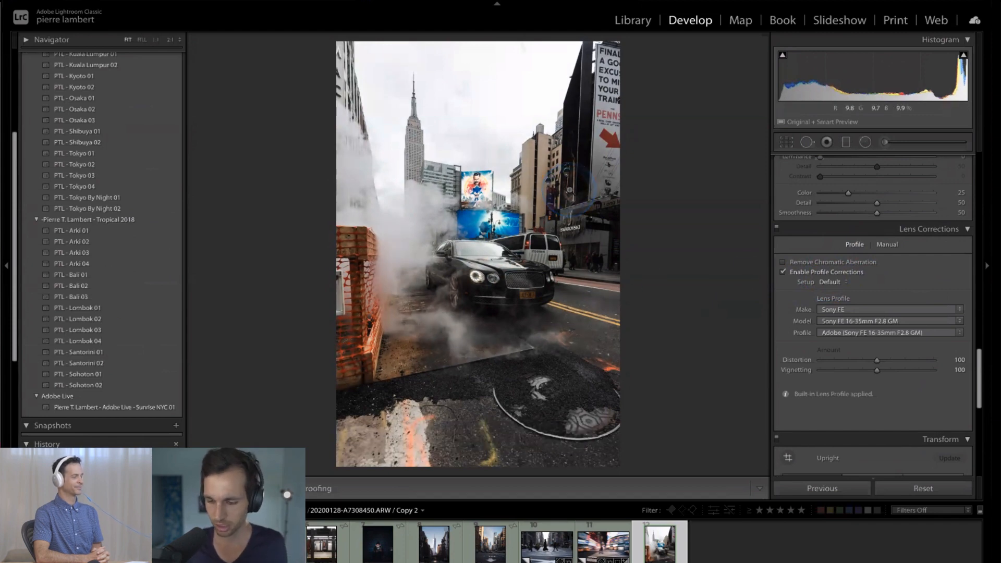
pyautogui.press('\\')
pyautogui.press('\\')
pyautogui.press('\\')
pyautogui.press('\\')
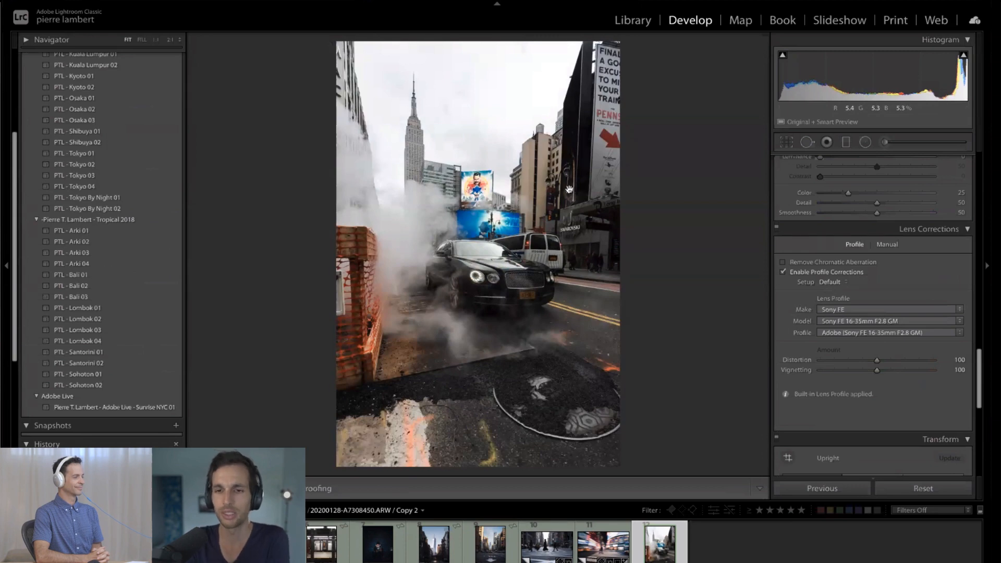
pyautogui.press('g')
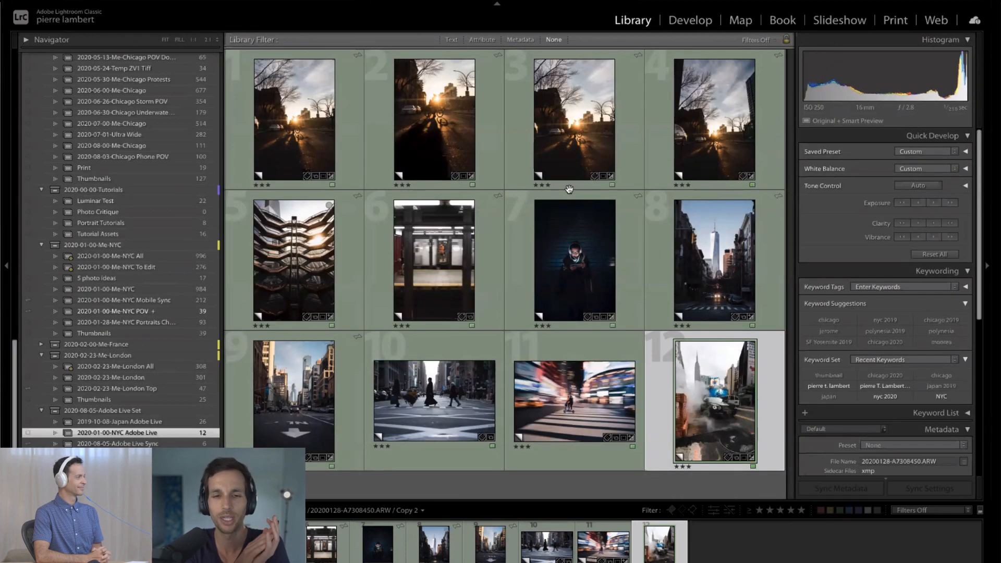
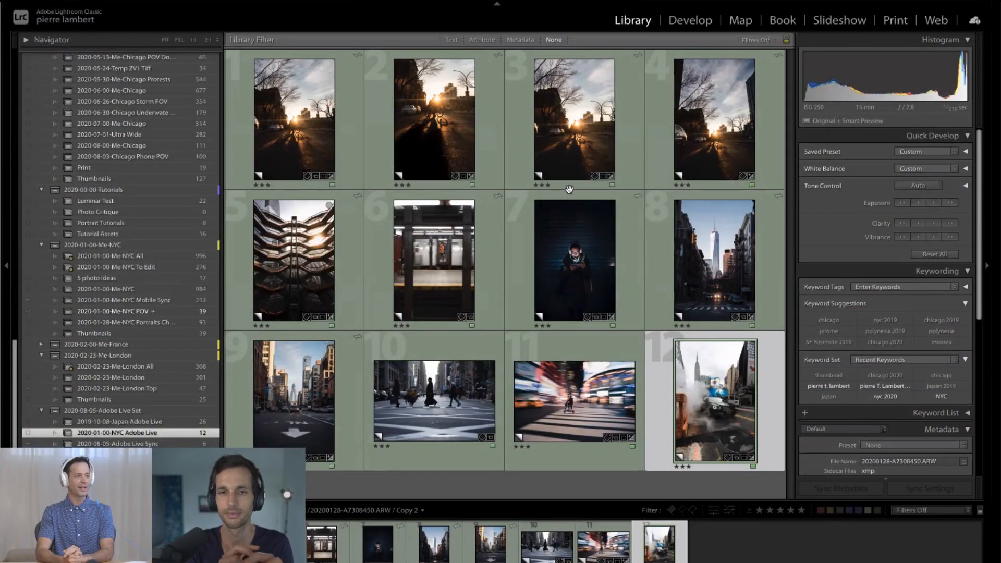
# - Open the third sunrise street photo in the grid, the wider crop of the cyclist, in the Develop module
pyautogui.click(569, 112)
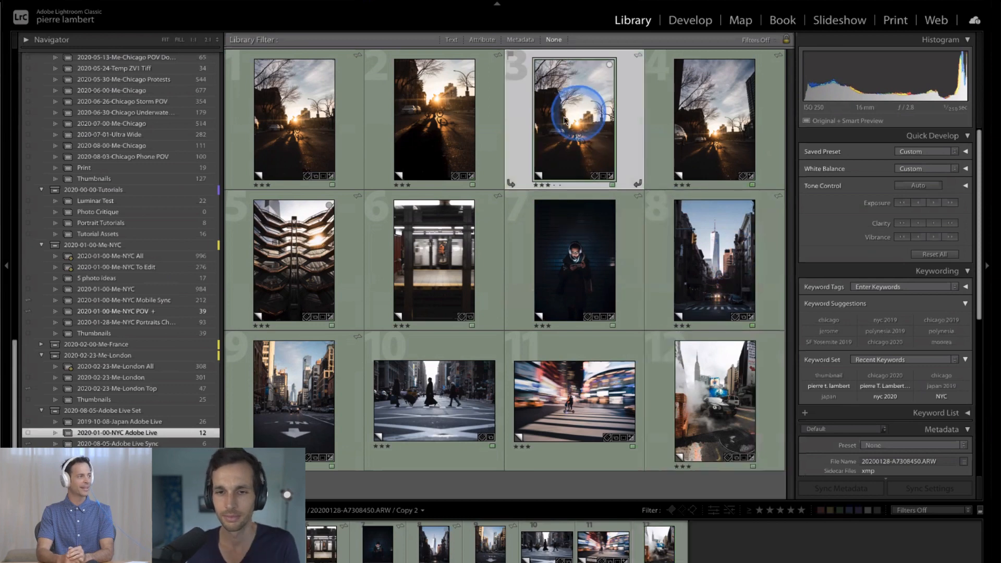
pyautogui.click(434, 133)
pyautogui.click(305, 260)
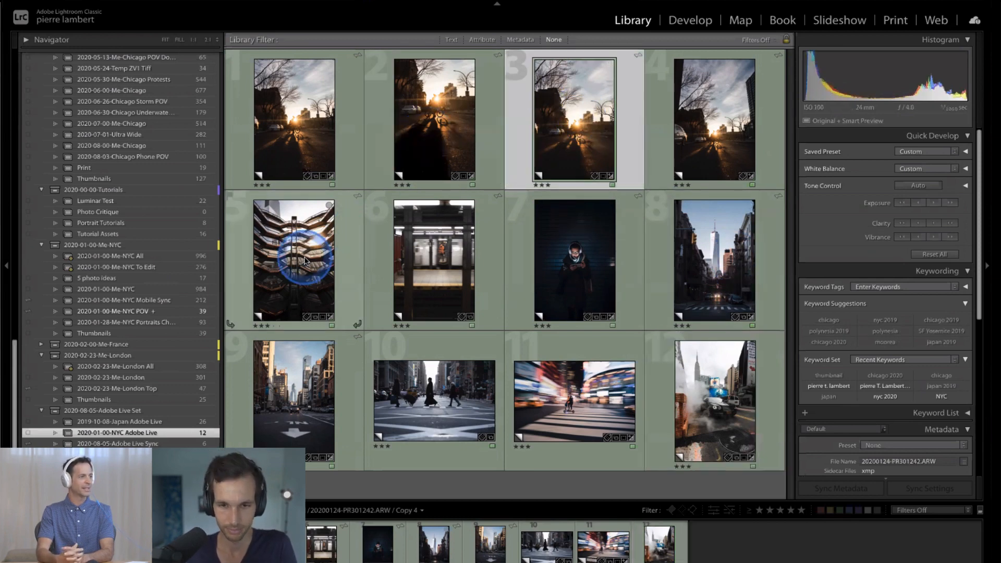
pyautogui.click(498, 140)
pyautogui.click(449, 174)
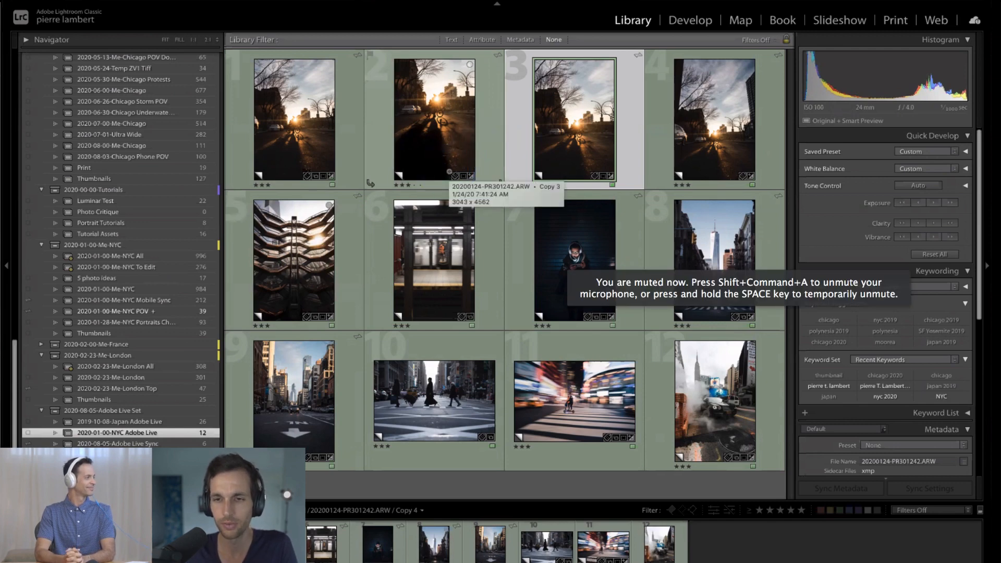
pyautogui.doubleClick(450, 172)
pyautogui.click(383, 223)
pyautogui.press('d')
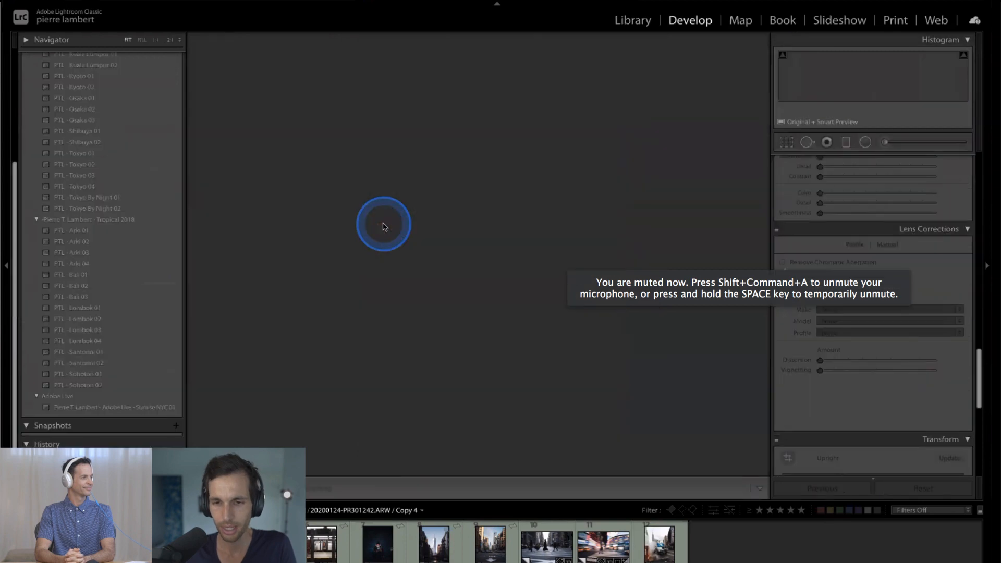
pyautogui.click(349, 226)
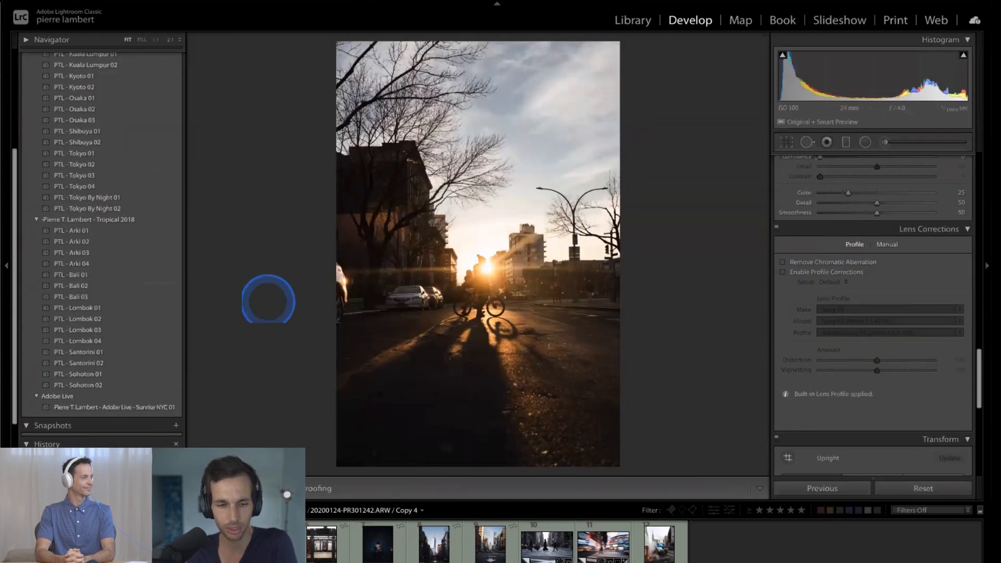
# - Flip between the tighter and wider crops of the sunrise cyclist photo and toggle the wider crop's before/after view
pyautogui.click(40, 542)
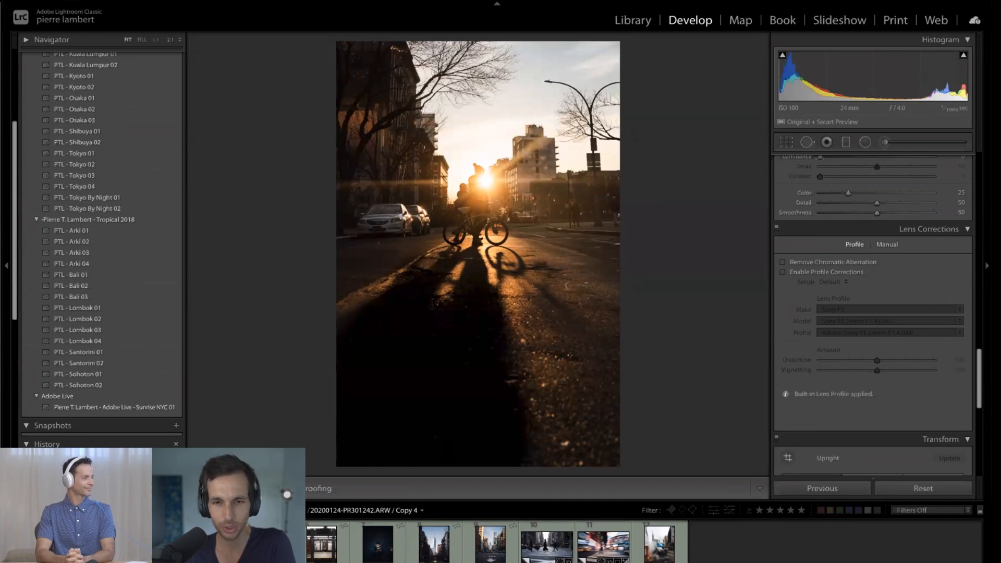
pyautogui.click(96, 542)
pyautogui.click(210, 312)
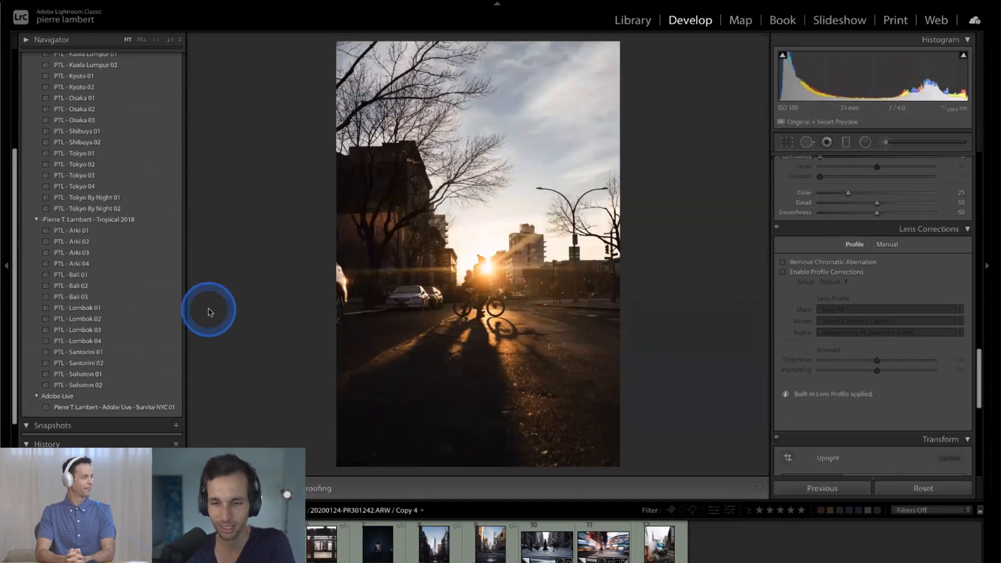
pyautogui.press('\\')
pyautogui.press('\\')
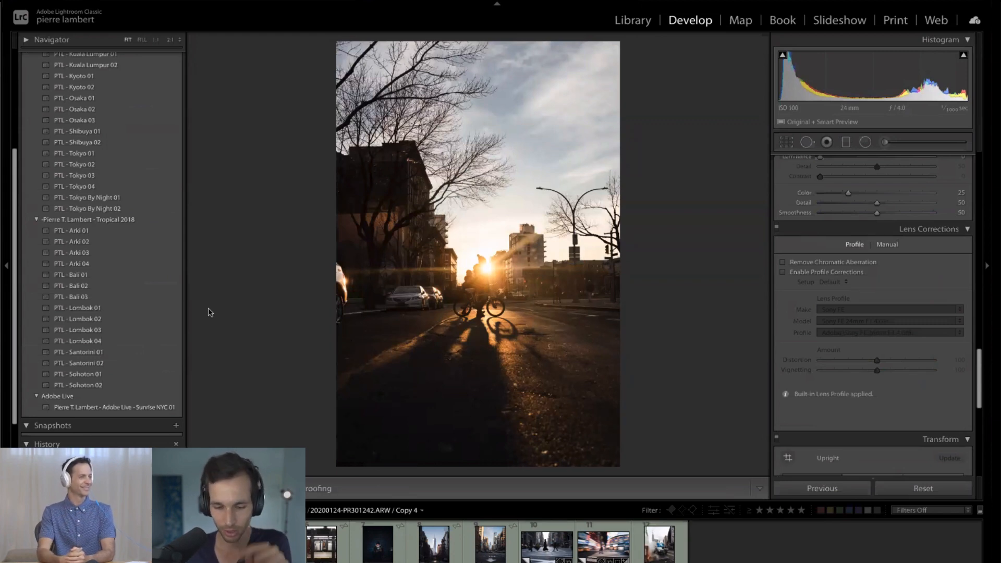
# - Show before and after side by side, and review the sunrise cyclist edits and the honeycomb structure photo
pyautogui.press('y')
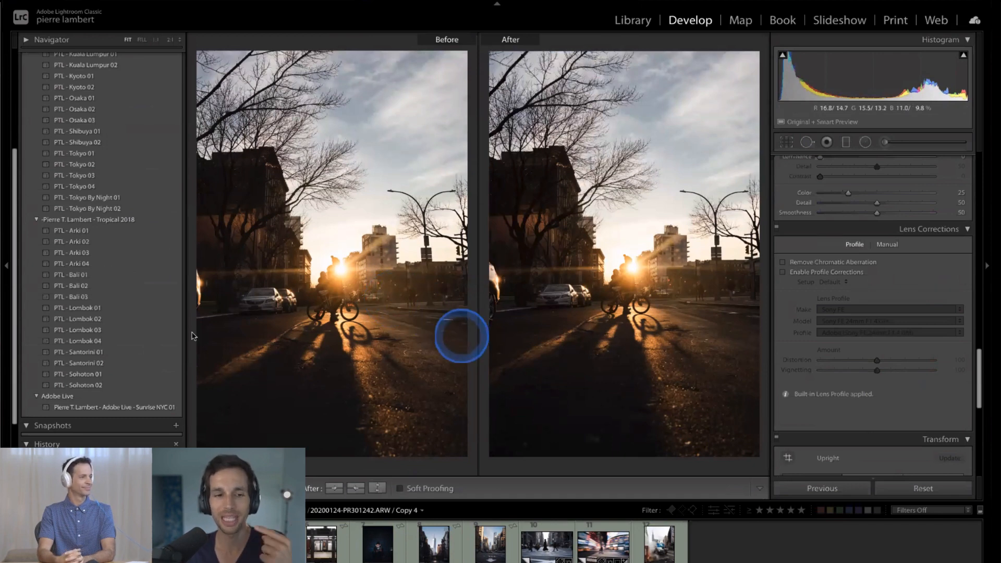
pyautogui.scroll(-3, 117, 334)
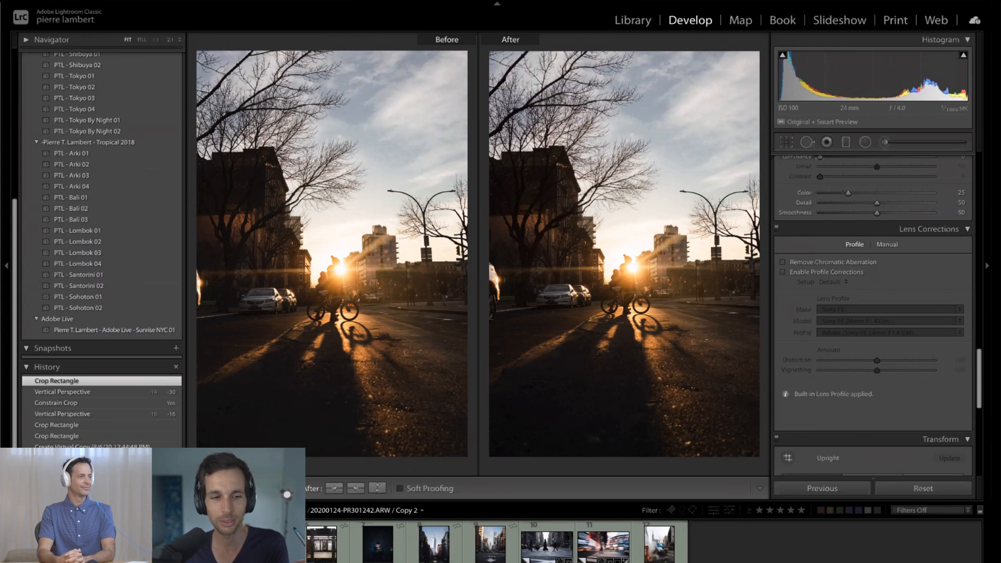
pyautogui.click(209, 542)
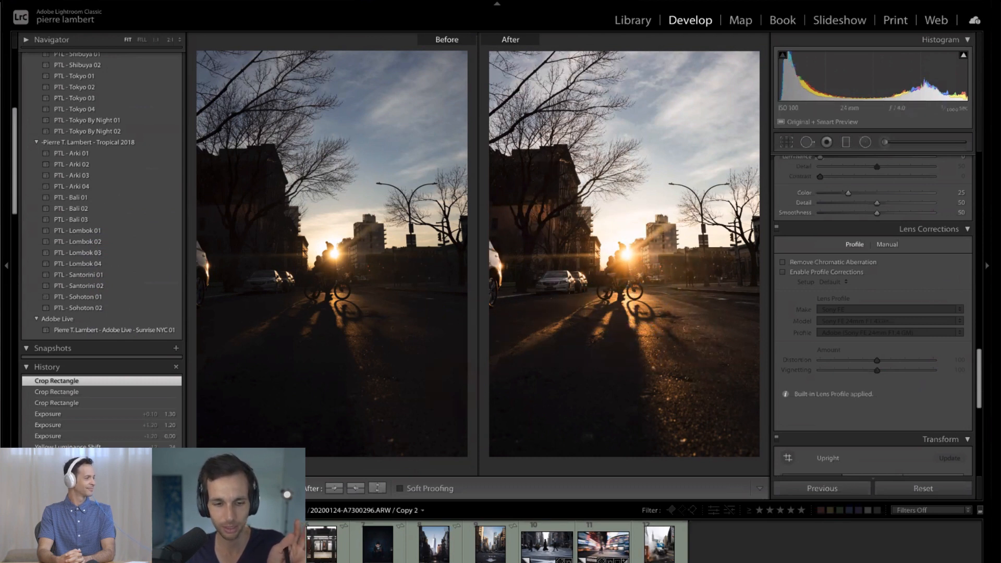
pyautogui.click(265, 543)
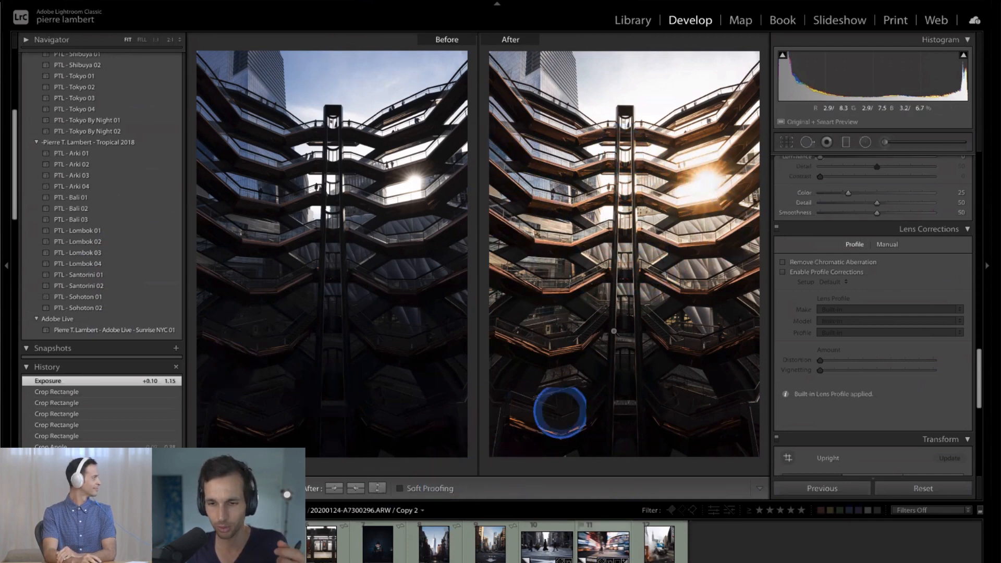
# - Review before and after for the woman with headphones, the skyscraper street, the avenue with the arrow and the steaming street photo
pyautogui.click(377, 544)
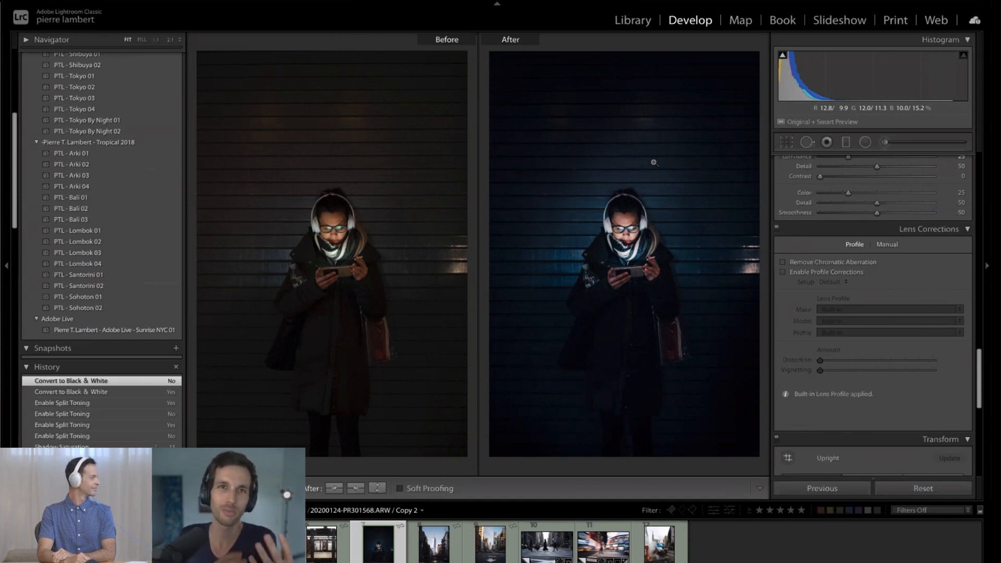
pyautogui.click(480, 551)
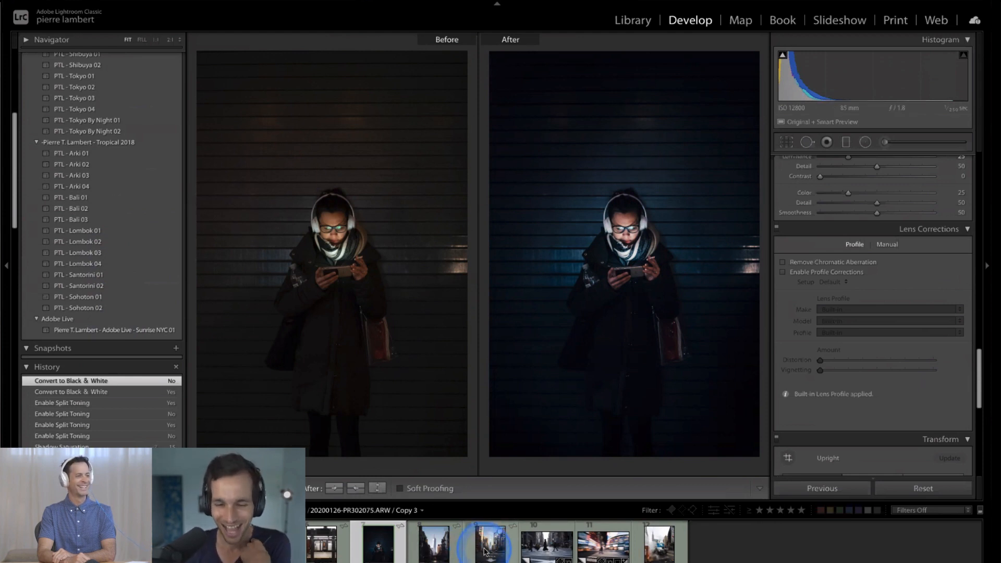
pyautogui.click(433, 545)
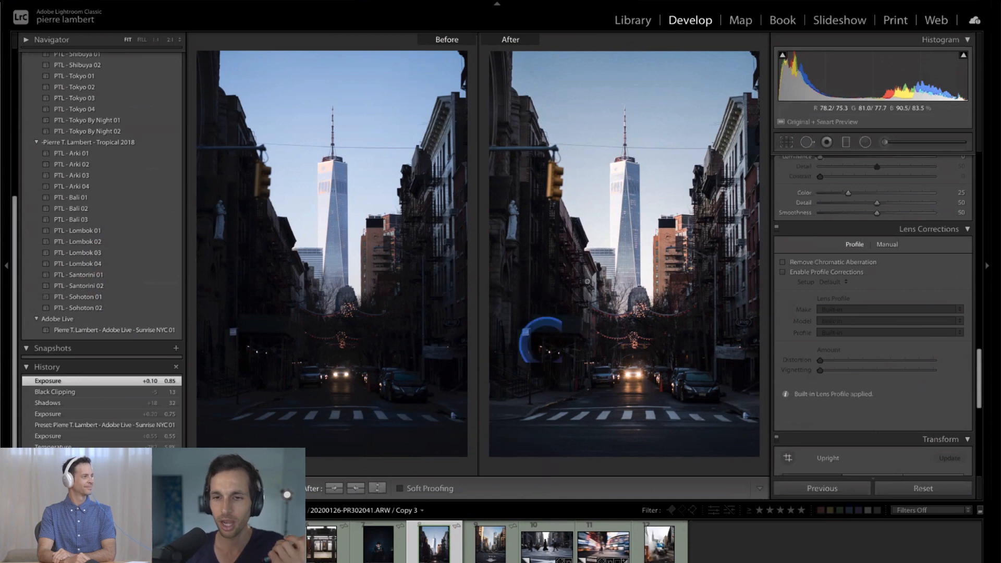
pyautogui.click(489, 549)
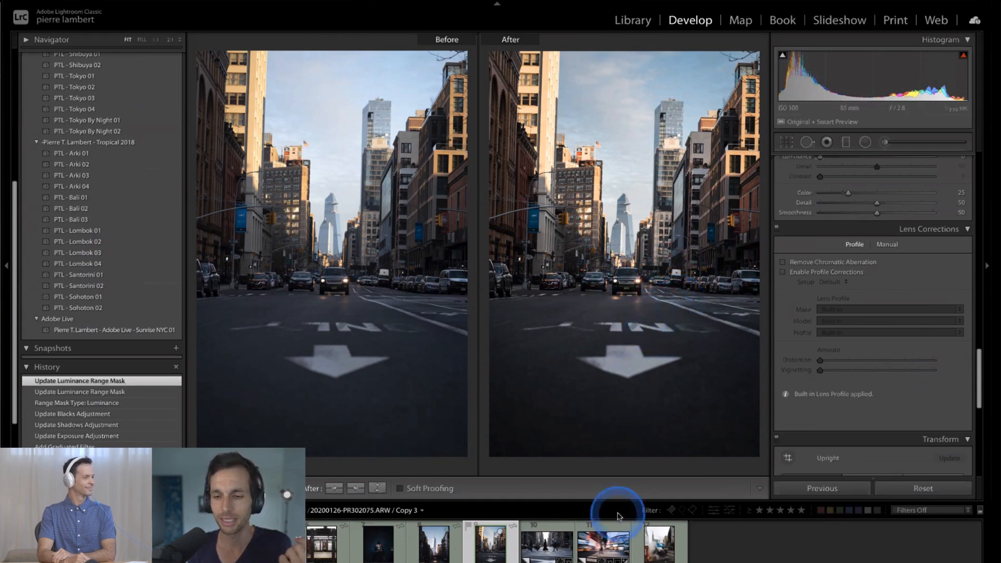
pyautogui.click(654, 552)
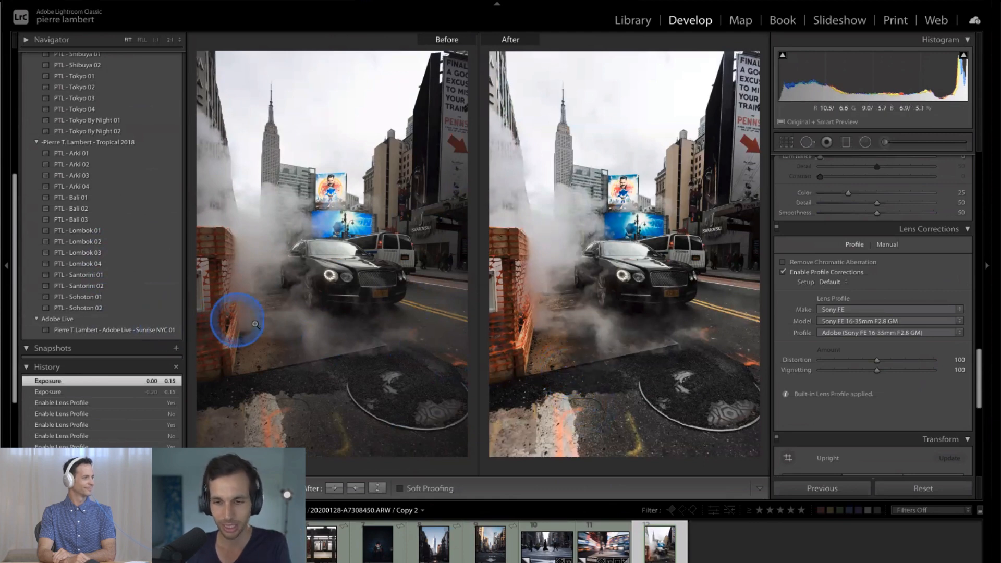
# - Compare the steaming street photo side by side with its preceding version in the 2020-01-00-Me-NYC collection
pyautogui.press('g')
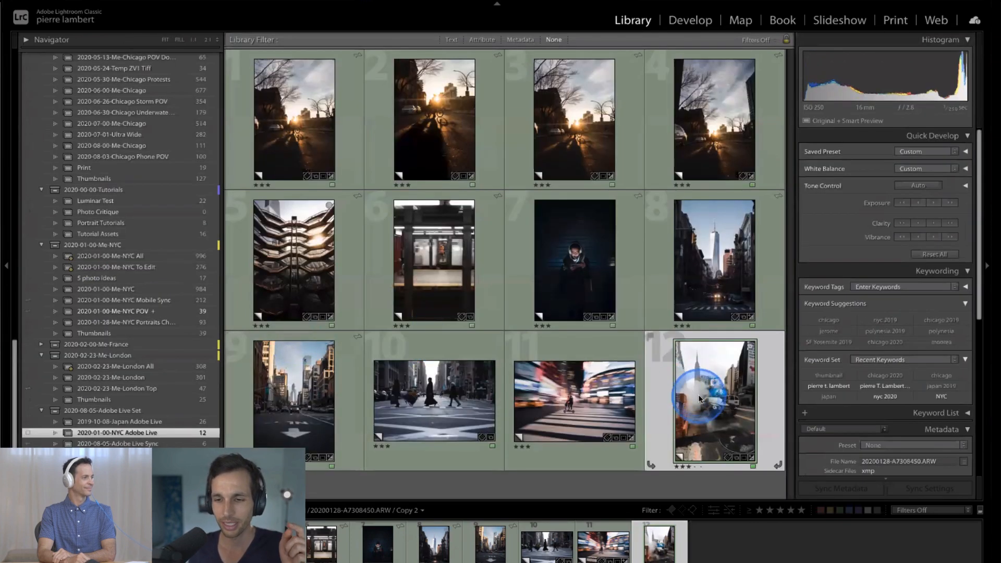
pyautogui.doubleClick(698, 399)
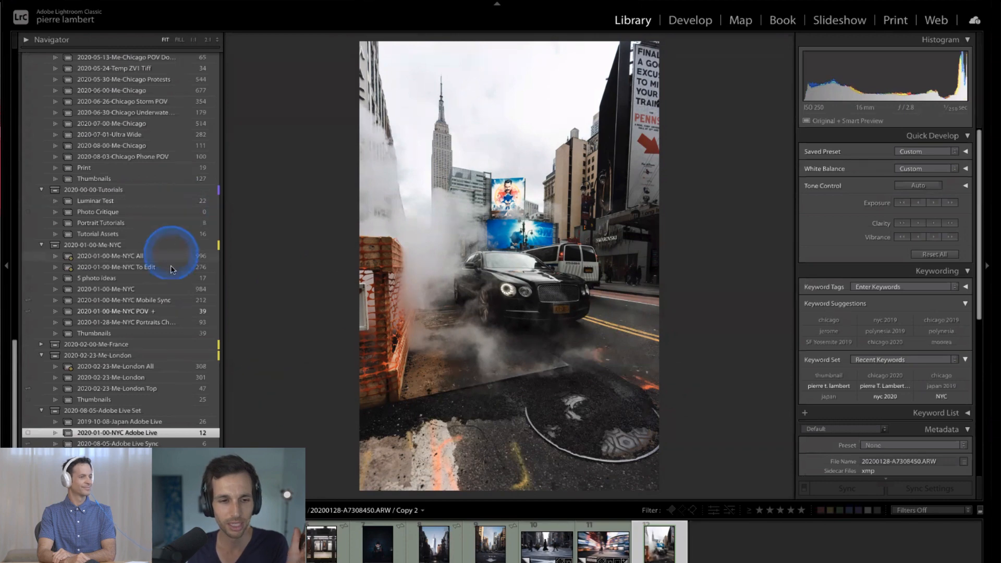
pyautogui.click(172, 289)
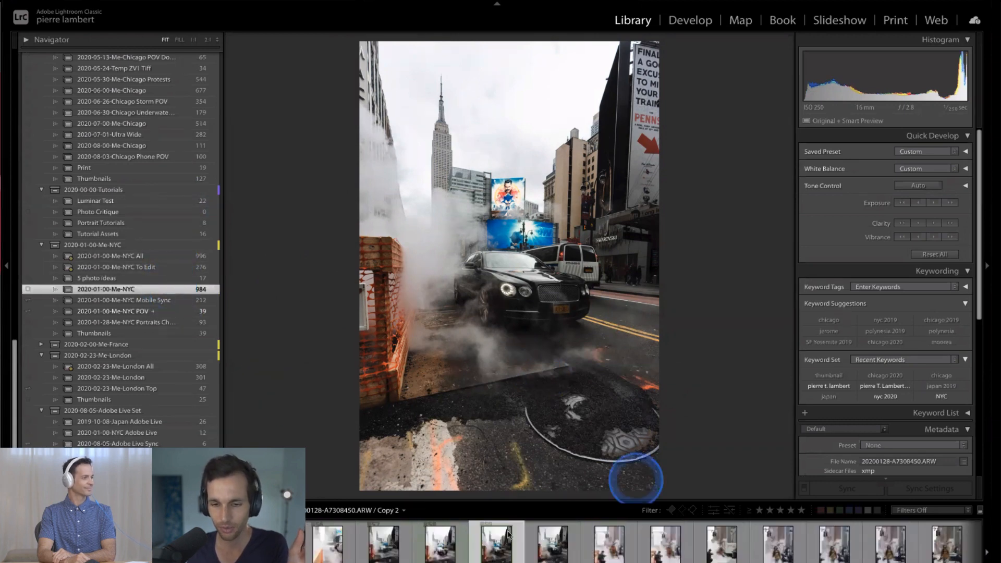
pyautogui.click(449, 555)
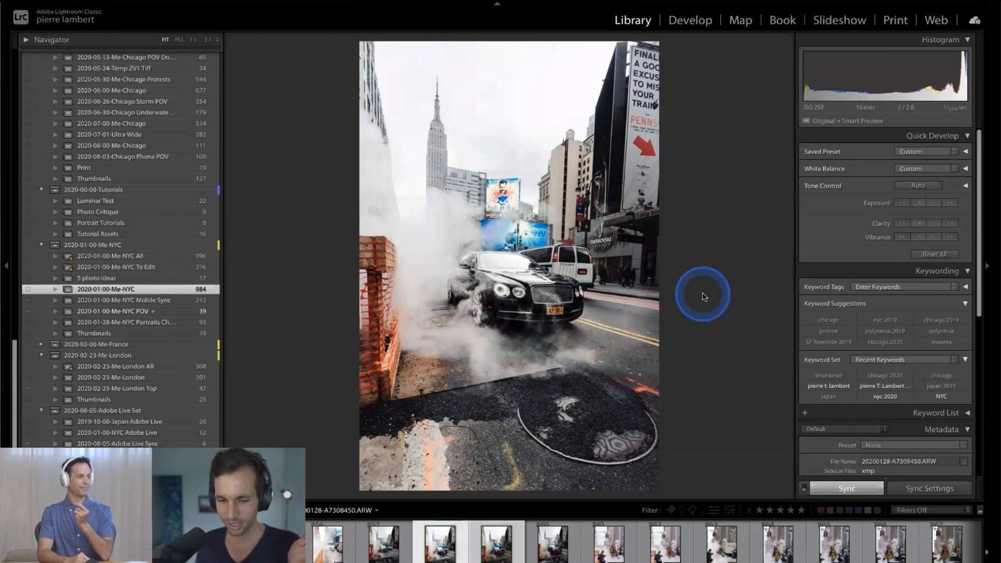
pyautogui.press('c')
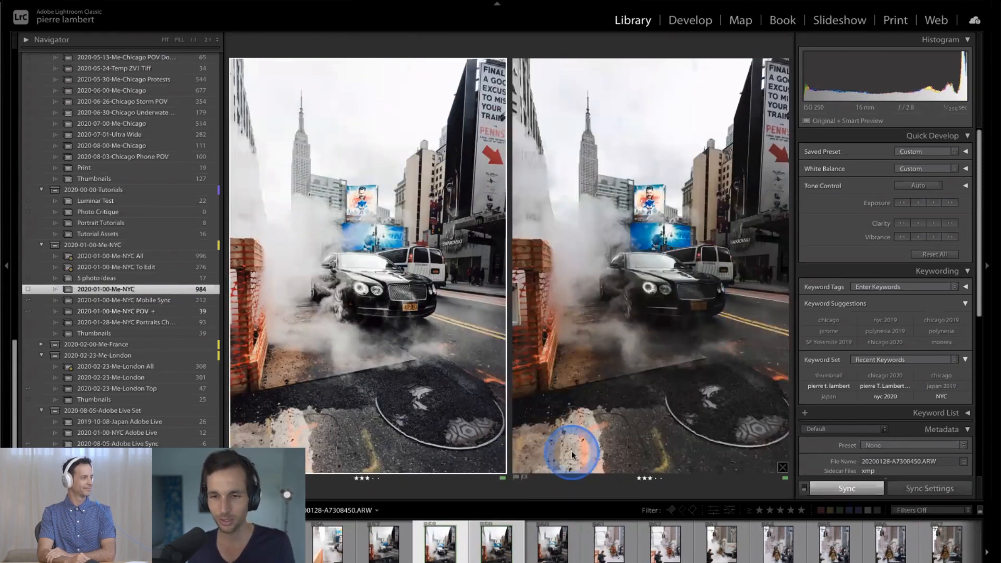